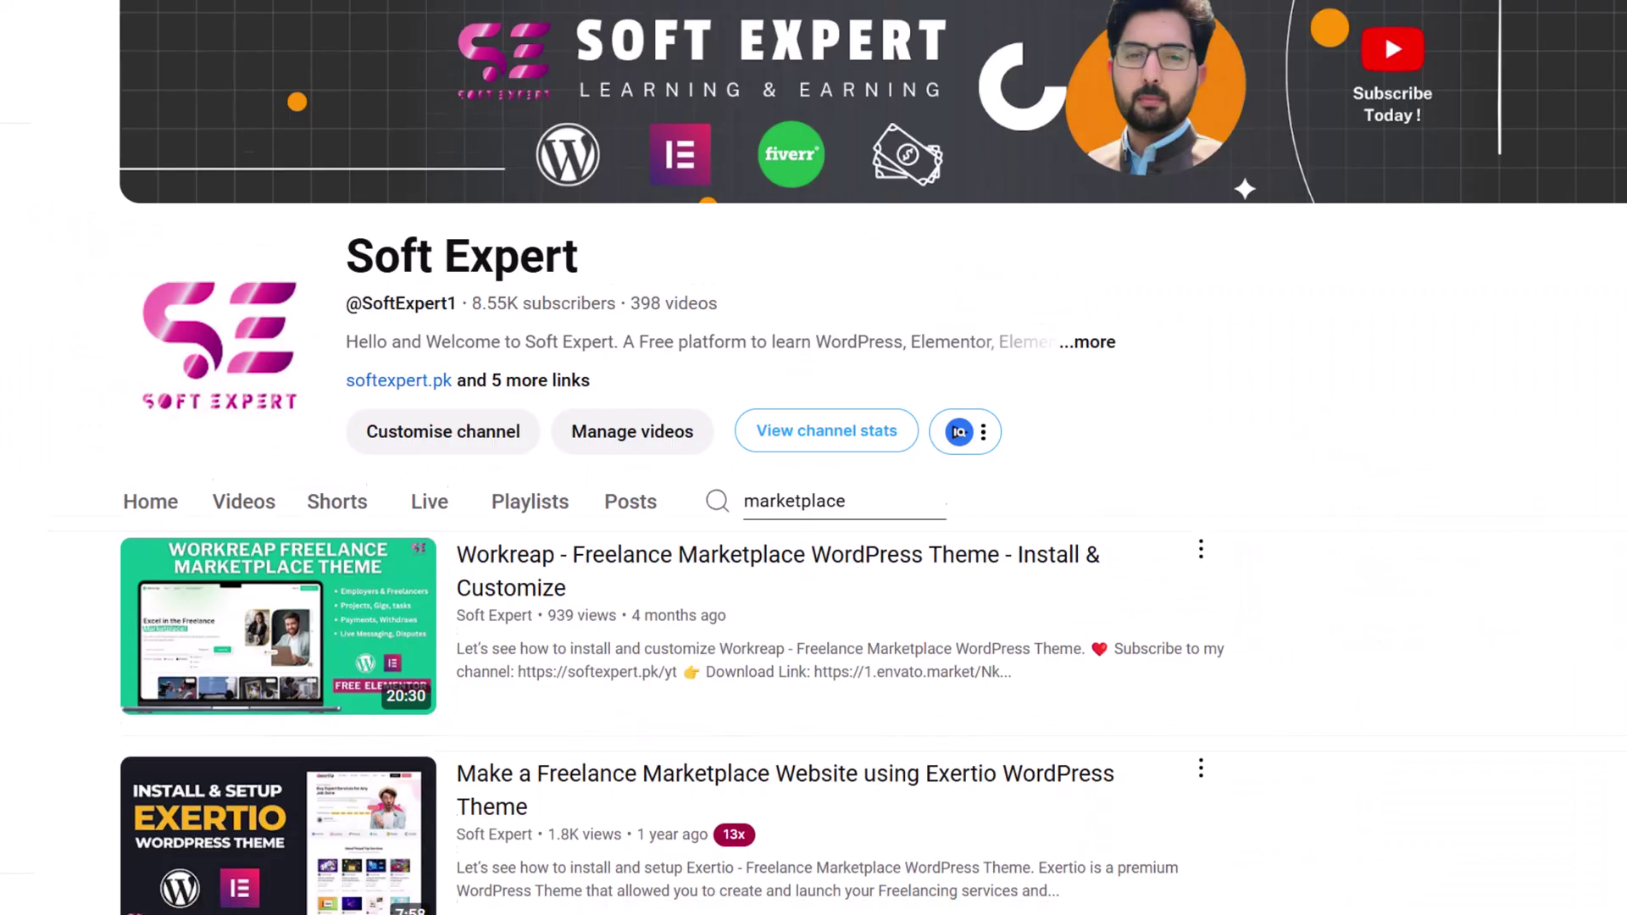
Step: Look through the channel's search results for marketplace website tutorials and playlists
scroll(813, 509, "down", 5)
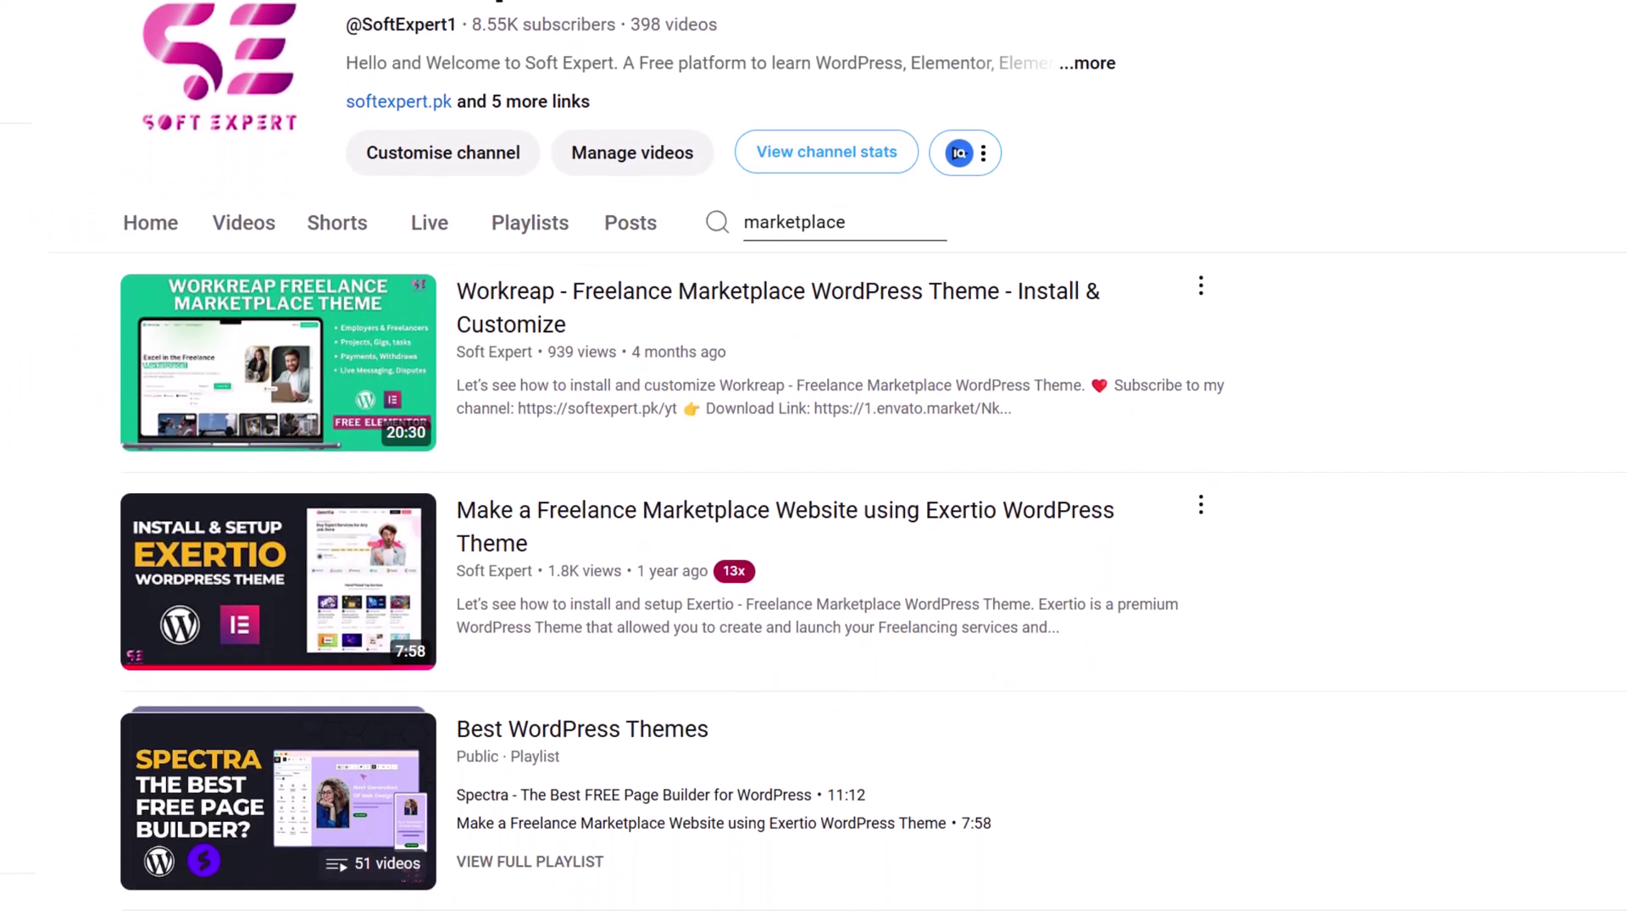
scroll(814, 509, "down", 2)
scroll(814, 509, "down", 8)
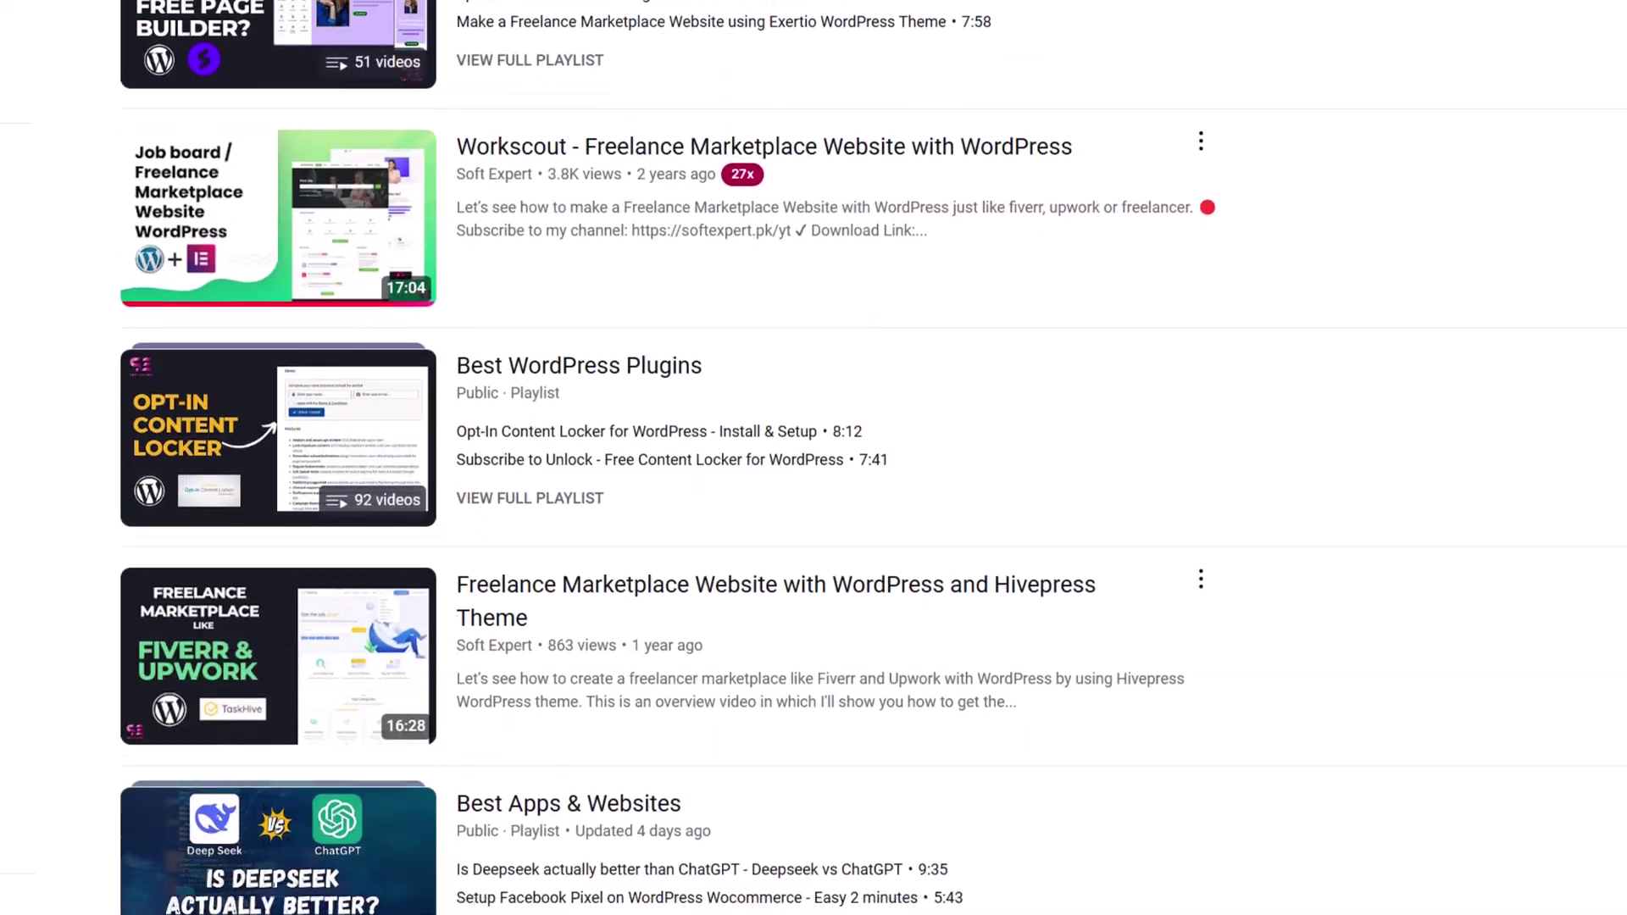
scroll(813, 508, "down", 10)
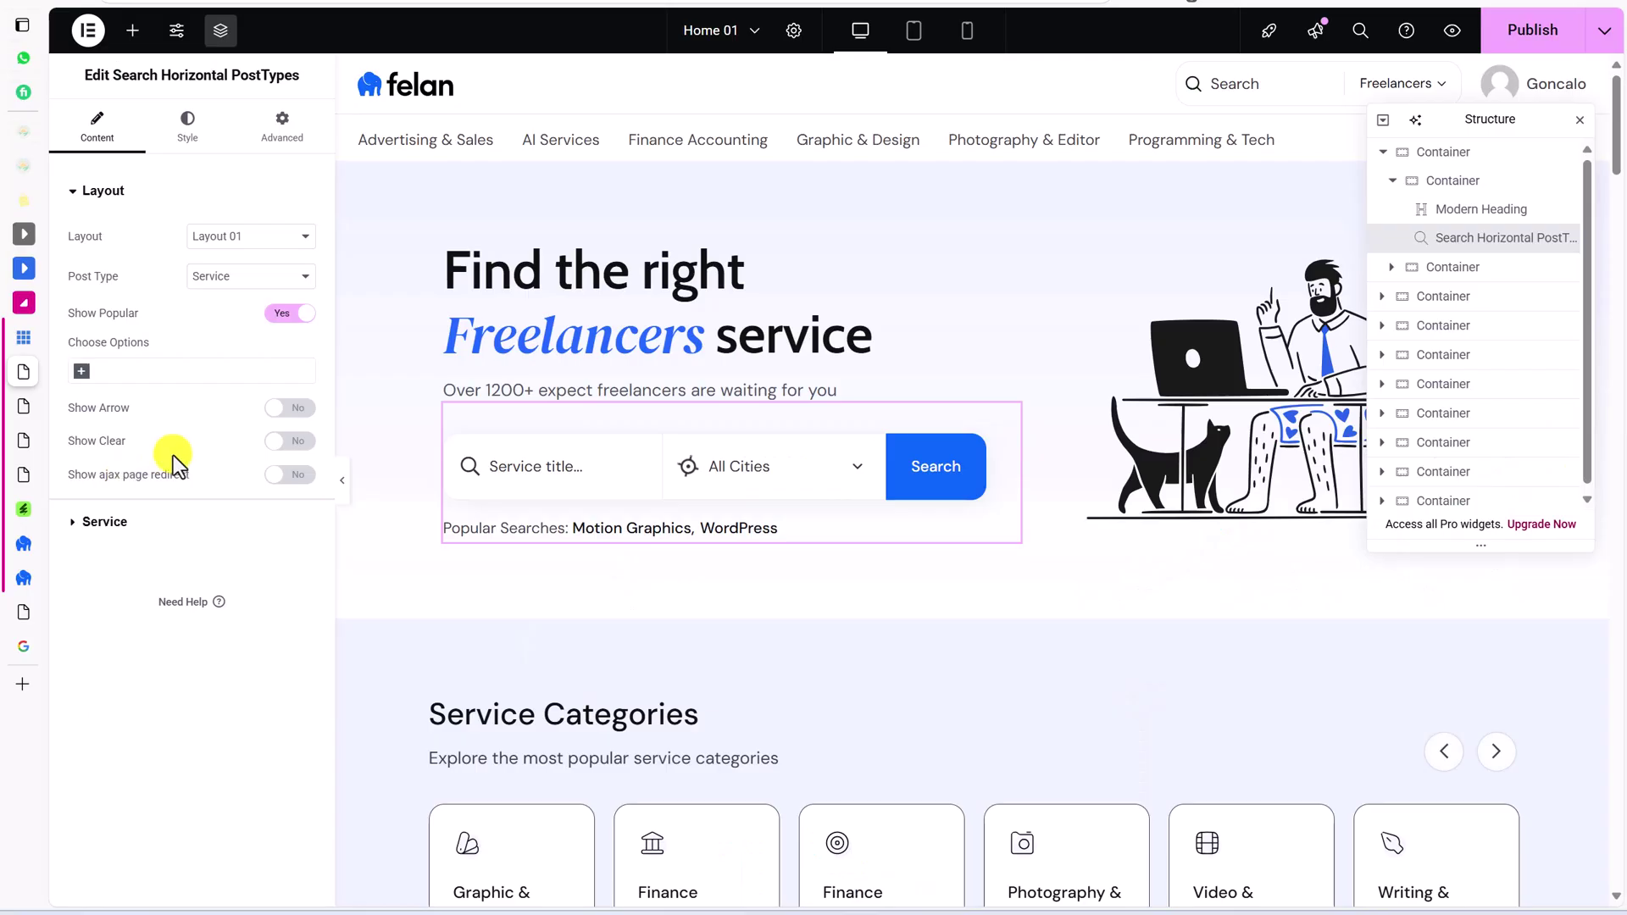
Step: Try showing the categories field in the hero search widget's Service settings, then undo it
left_click(105, 522)
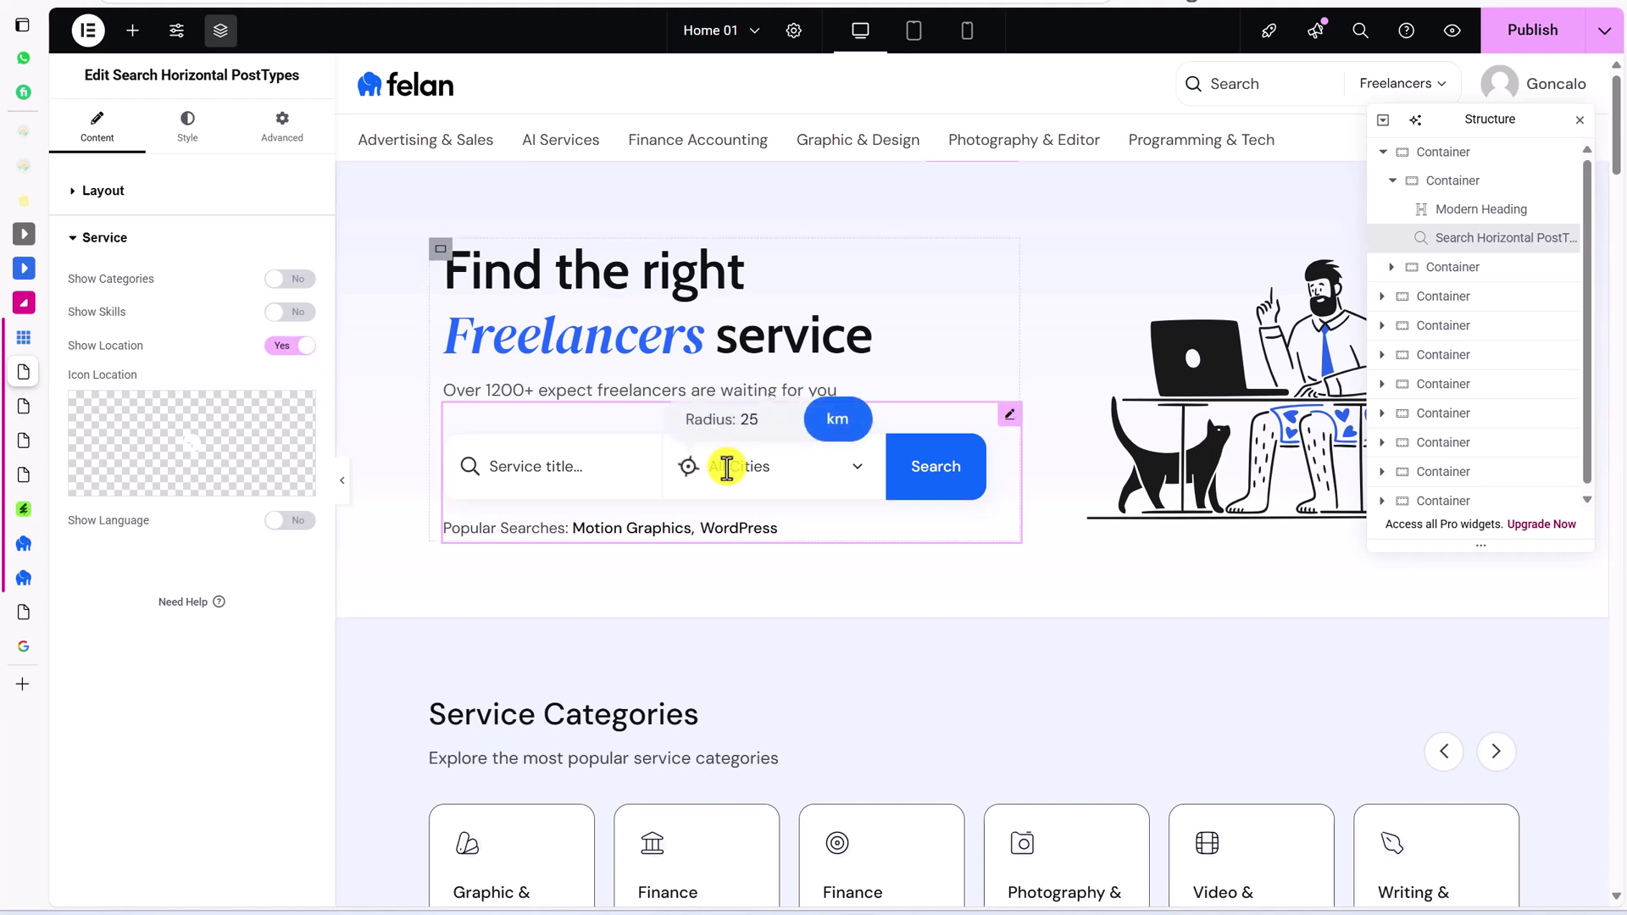
left_click(289, 282)
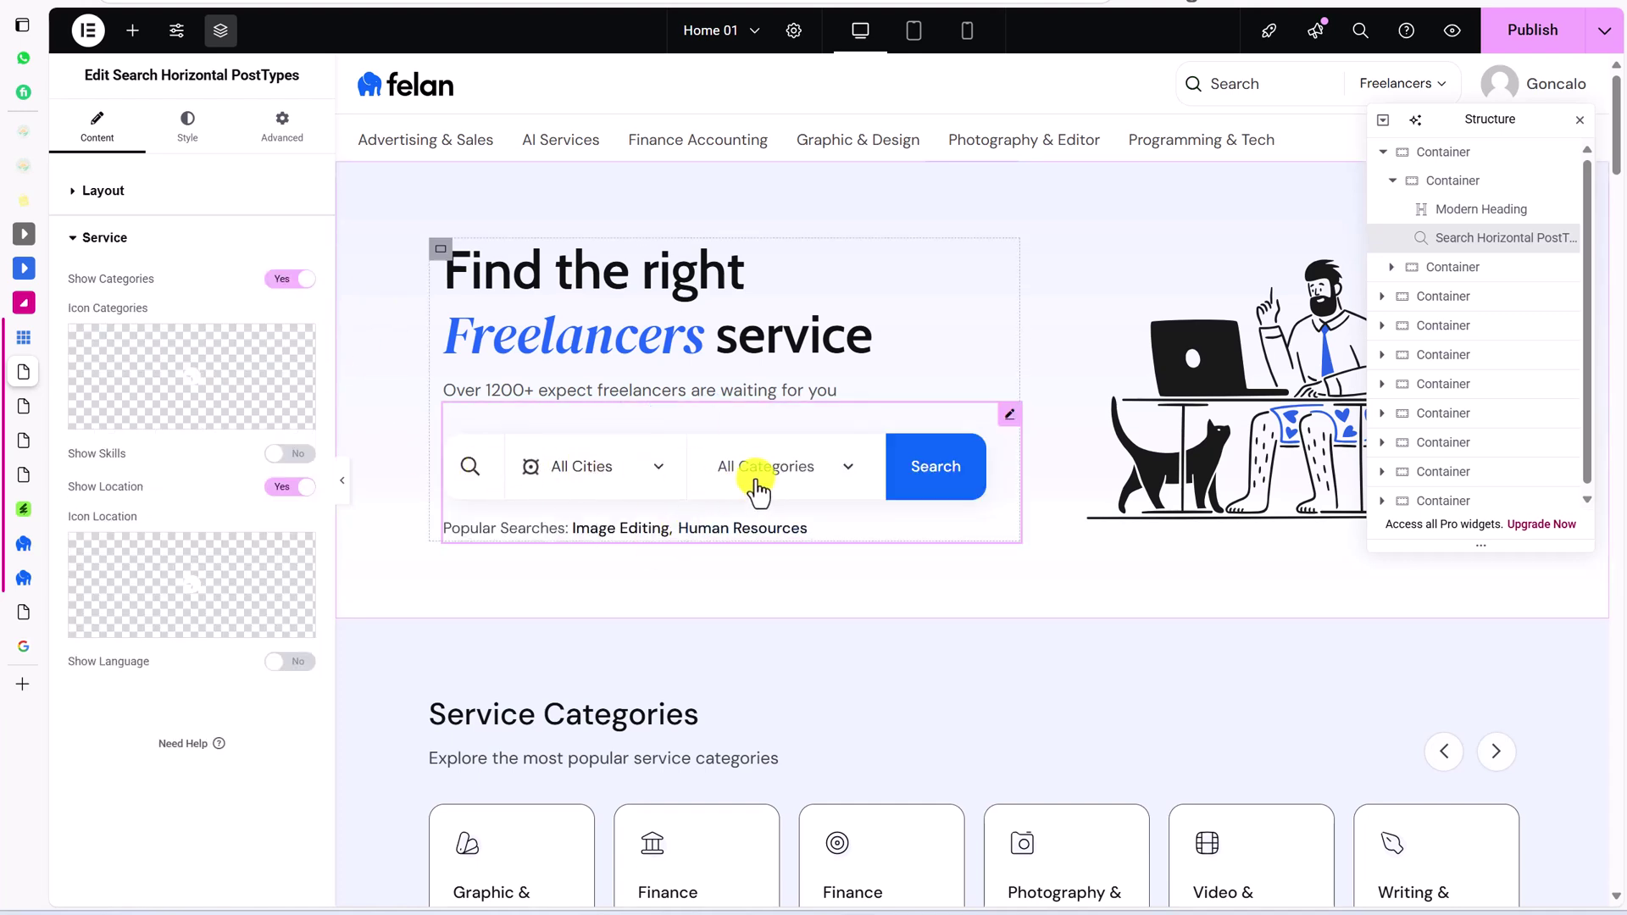
key("ctrl+z")
left_click(1175, 332)
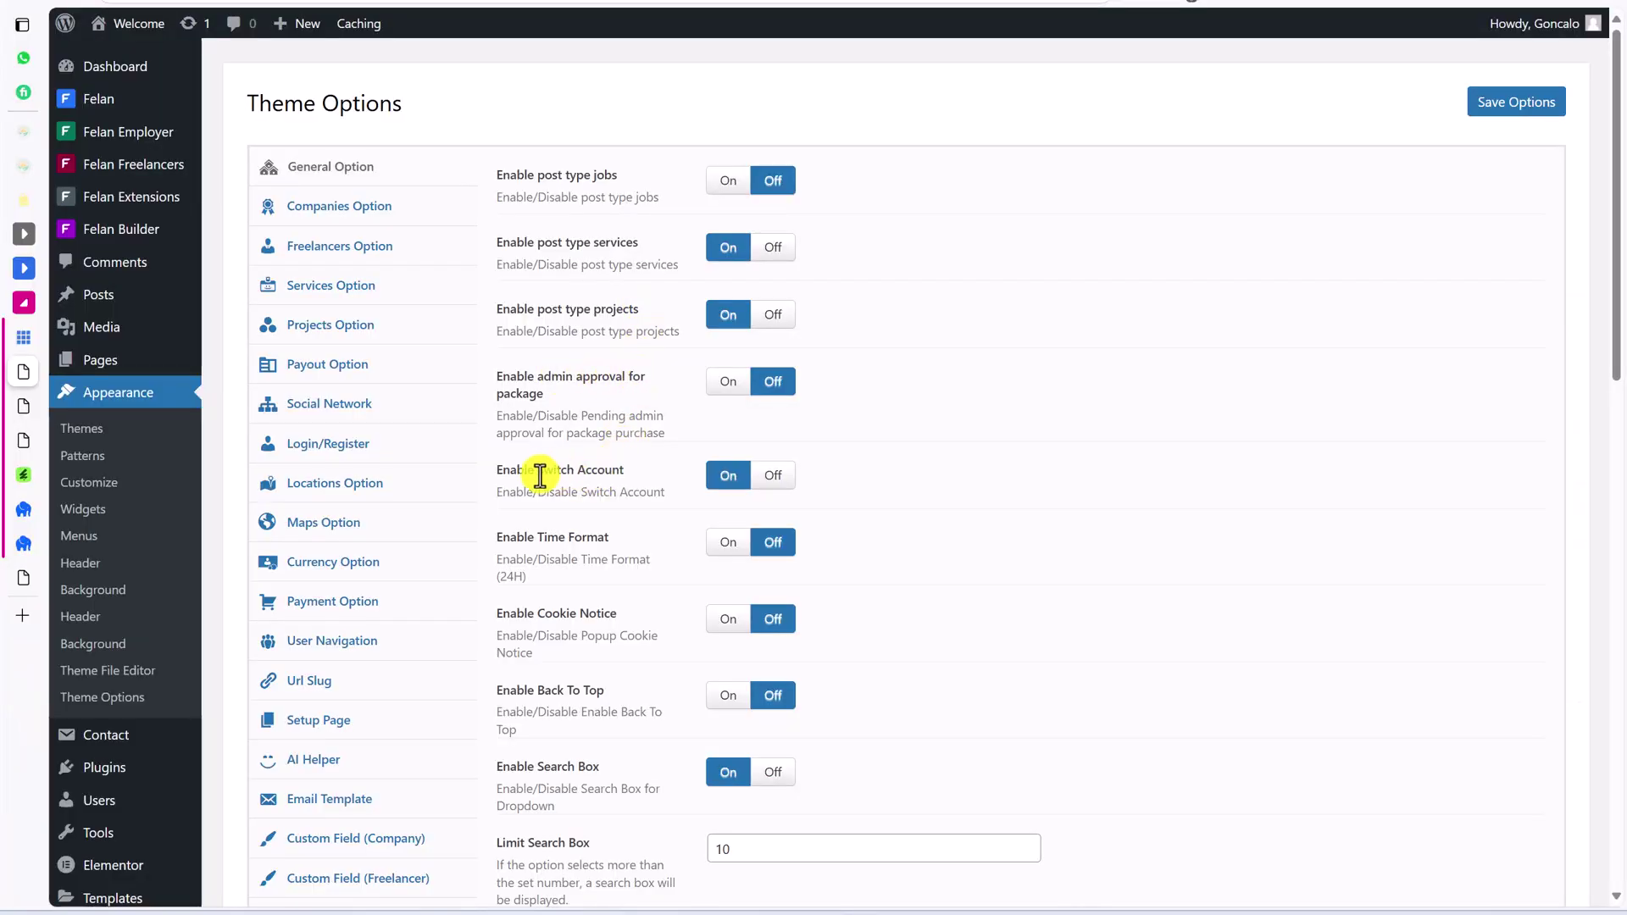
Step: Review the General options in the Felan theme options
scroll(603, 472, "down", 7)
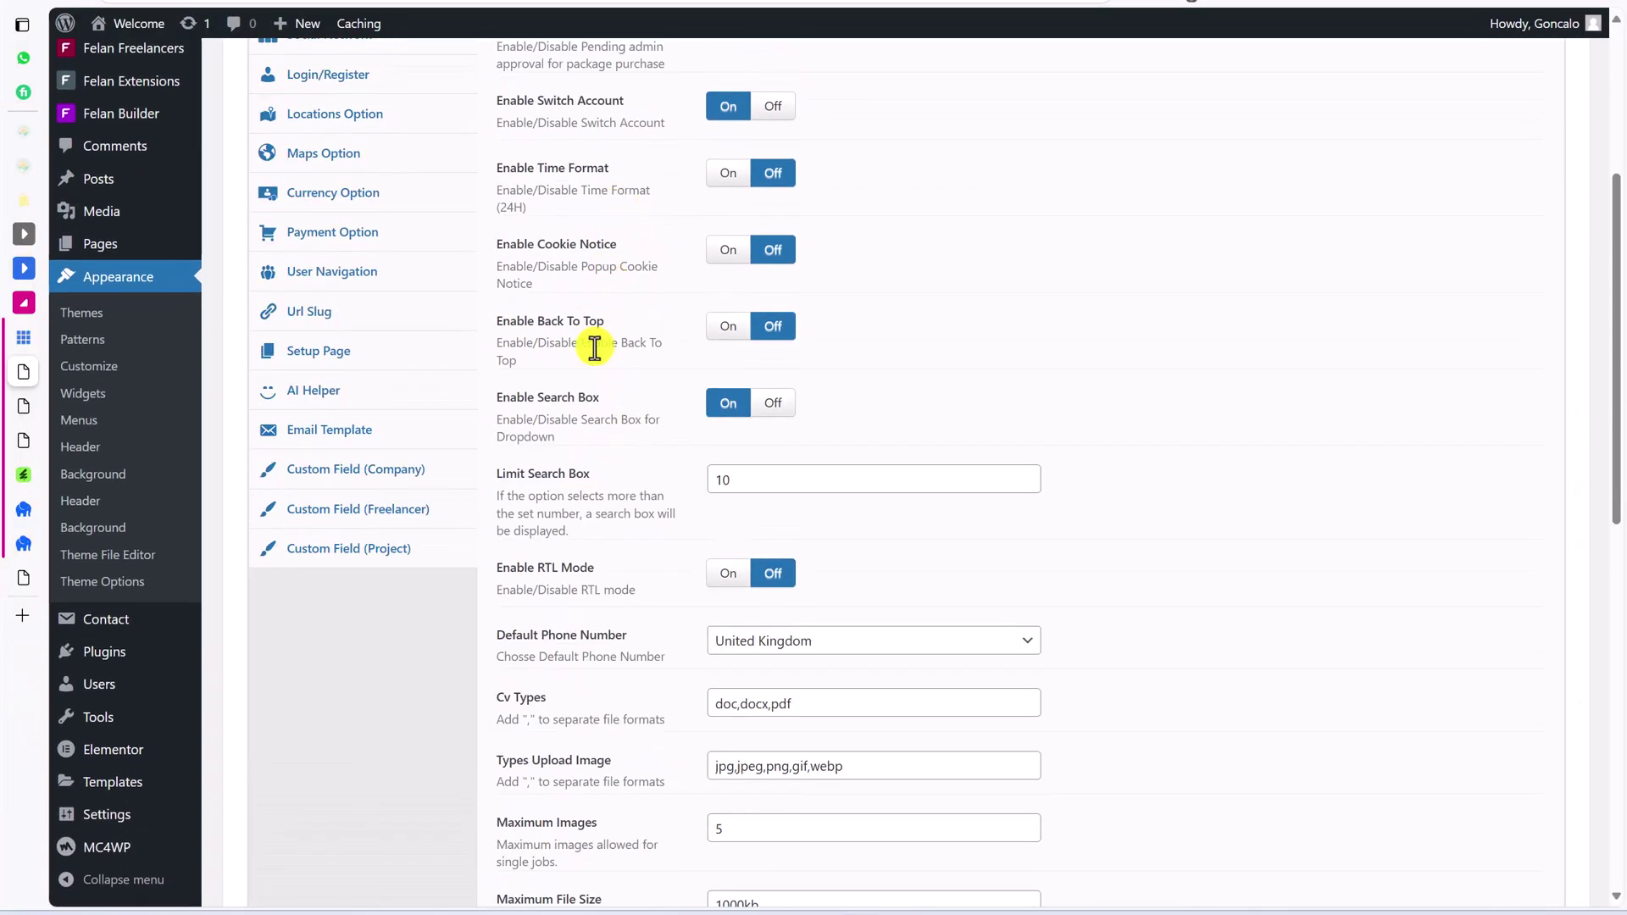
scroll(595, 348, "down", 4)
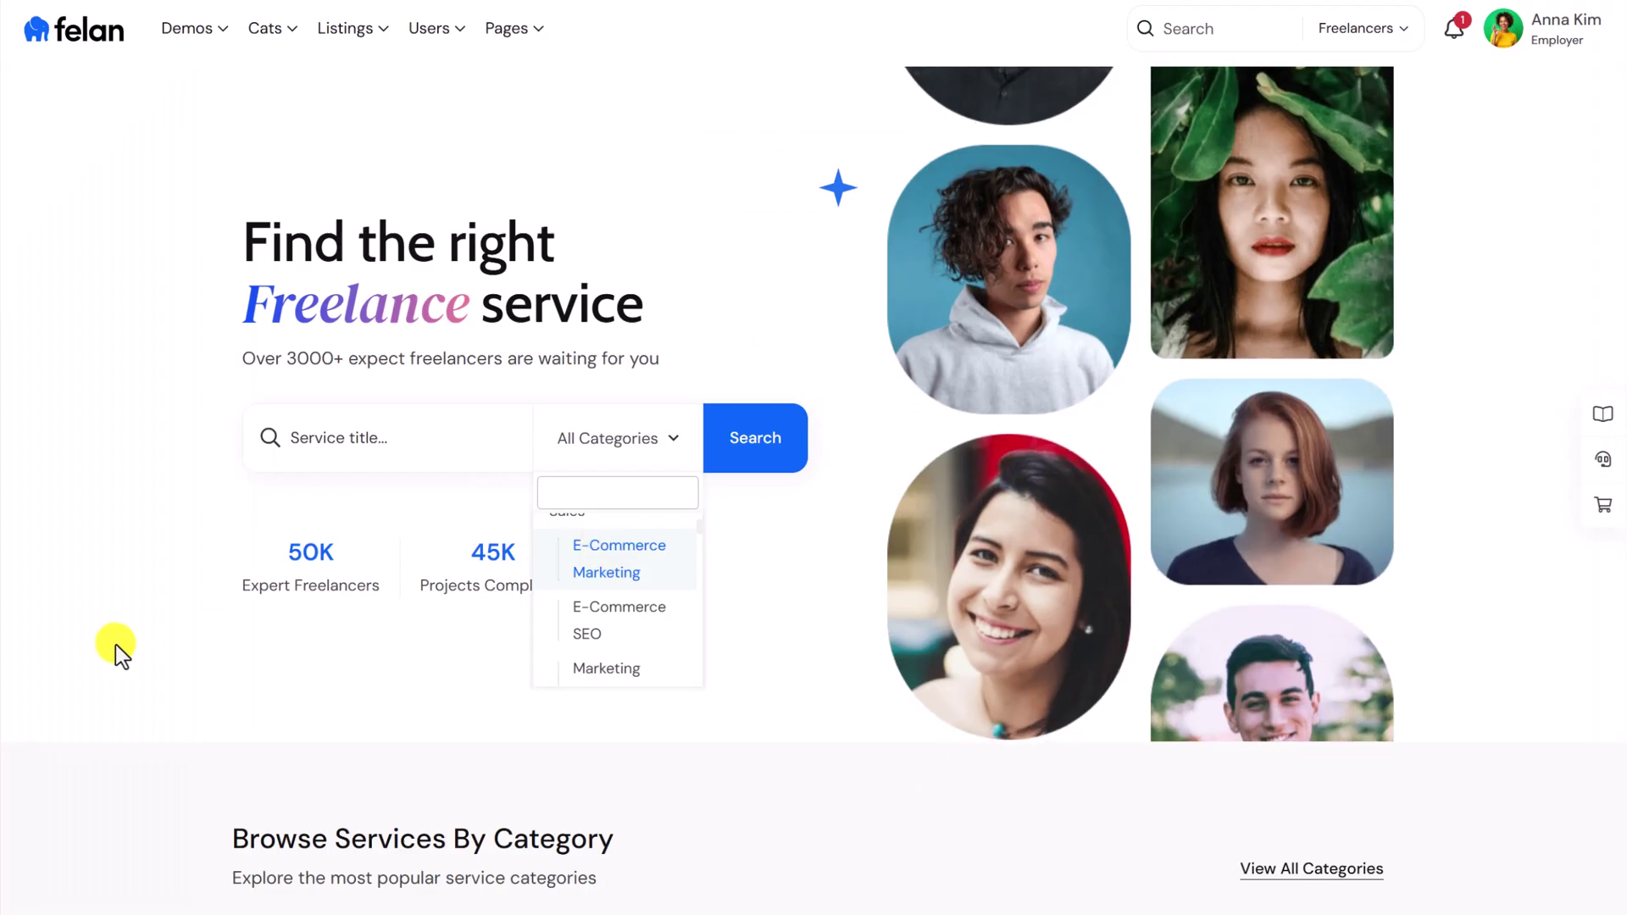
Step: Close the All Categories list on the demo home page and look over the Browse Services By Category section
left_click(116, 644)
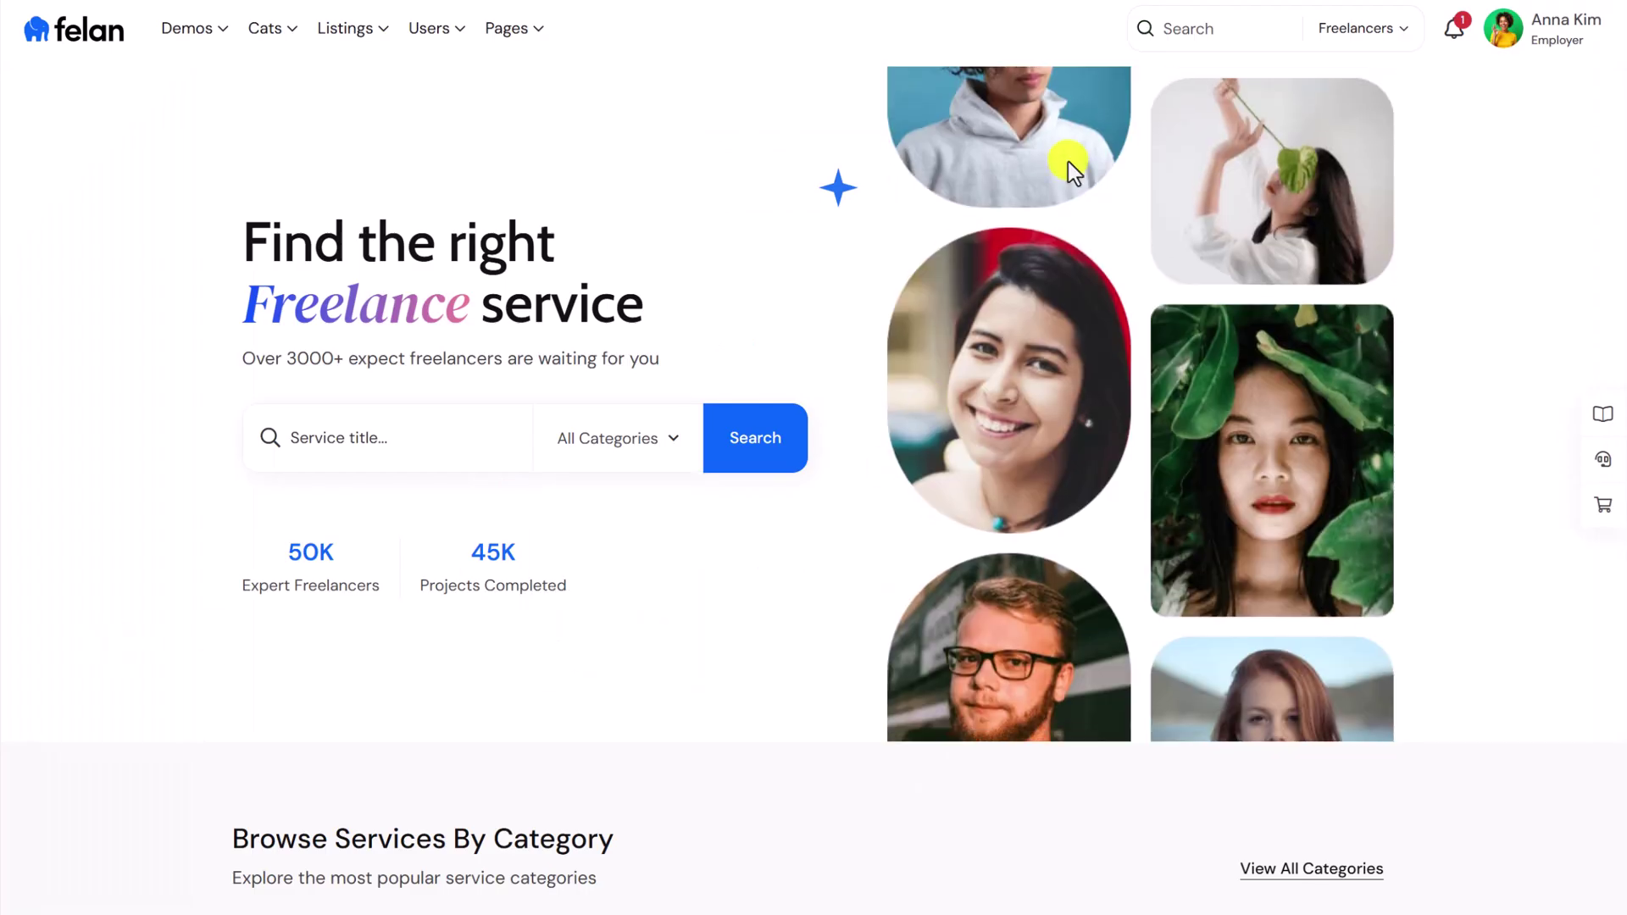
scroll(1014, 405, "down", 1)
scroll(1010, 410, "down", 6)
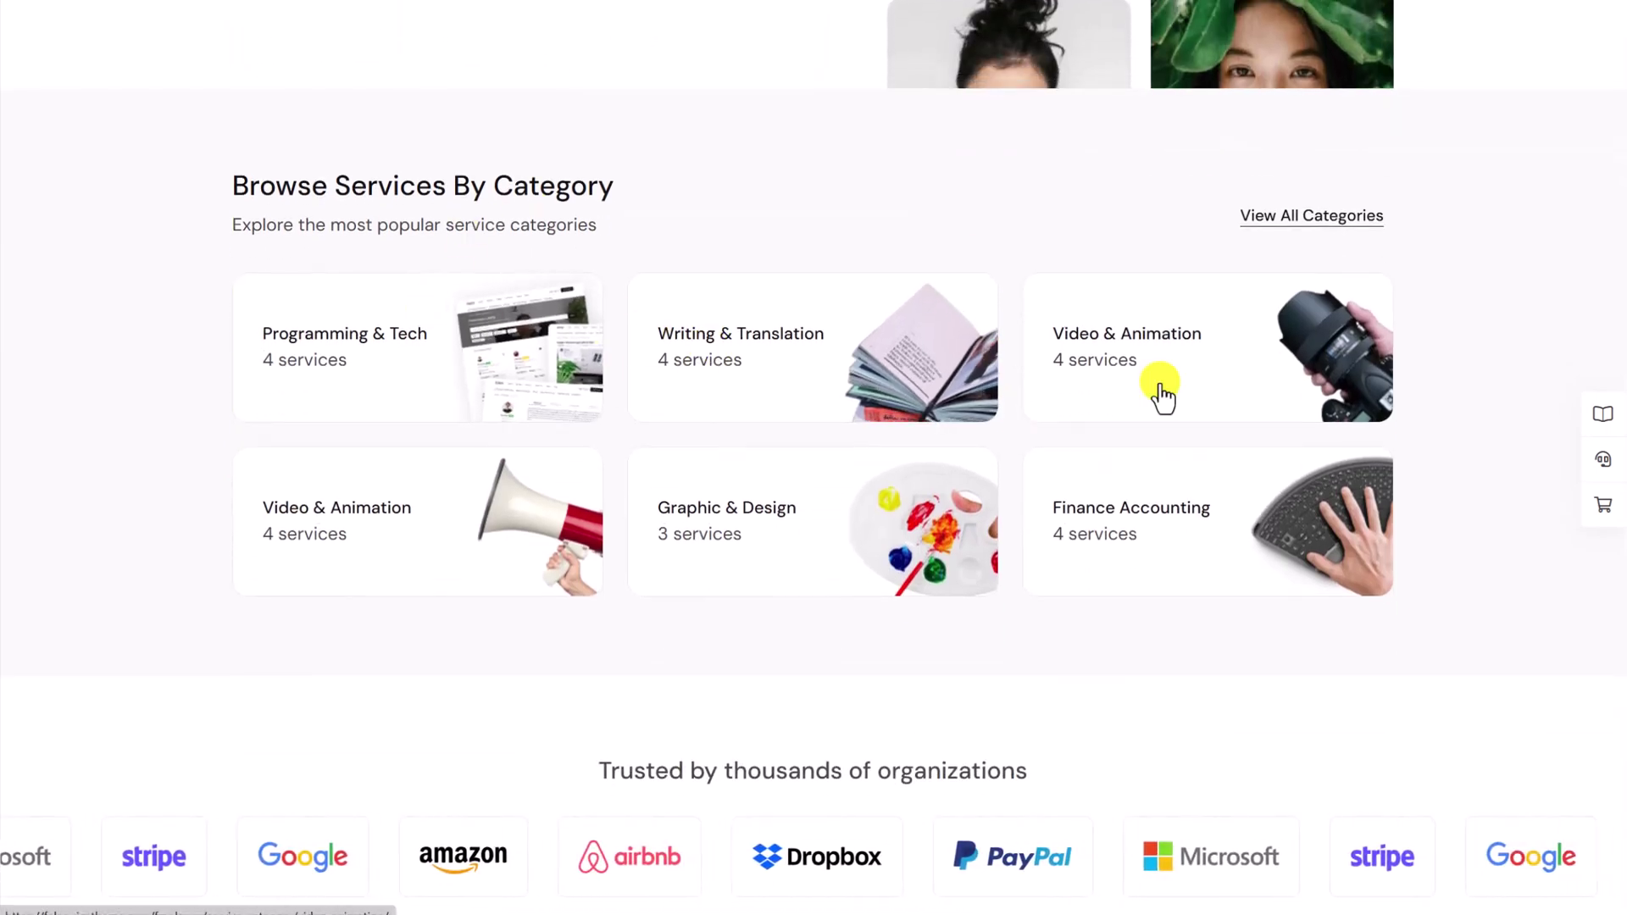
scroll(1214, 447, "down", 2)
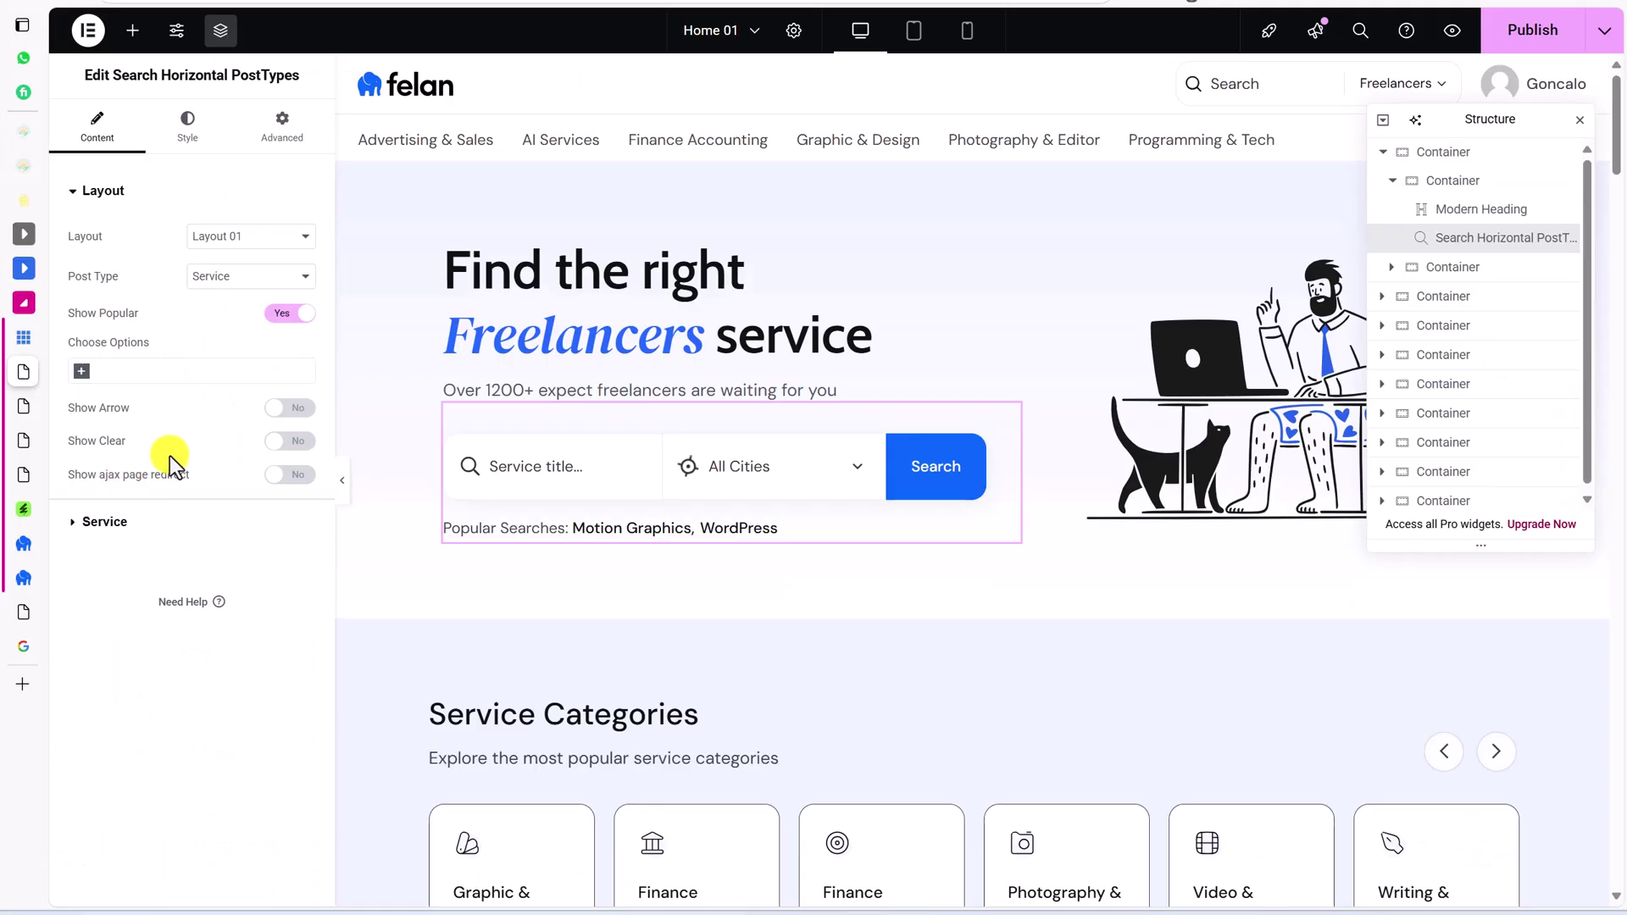
Step: View the search widget's Service settings and open Site Identity in the theme customizer's General settings
left_click(103, 523)
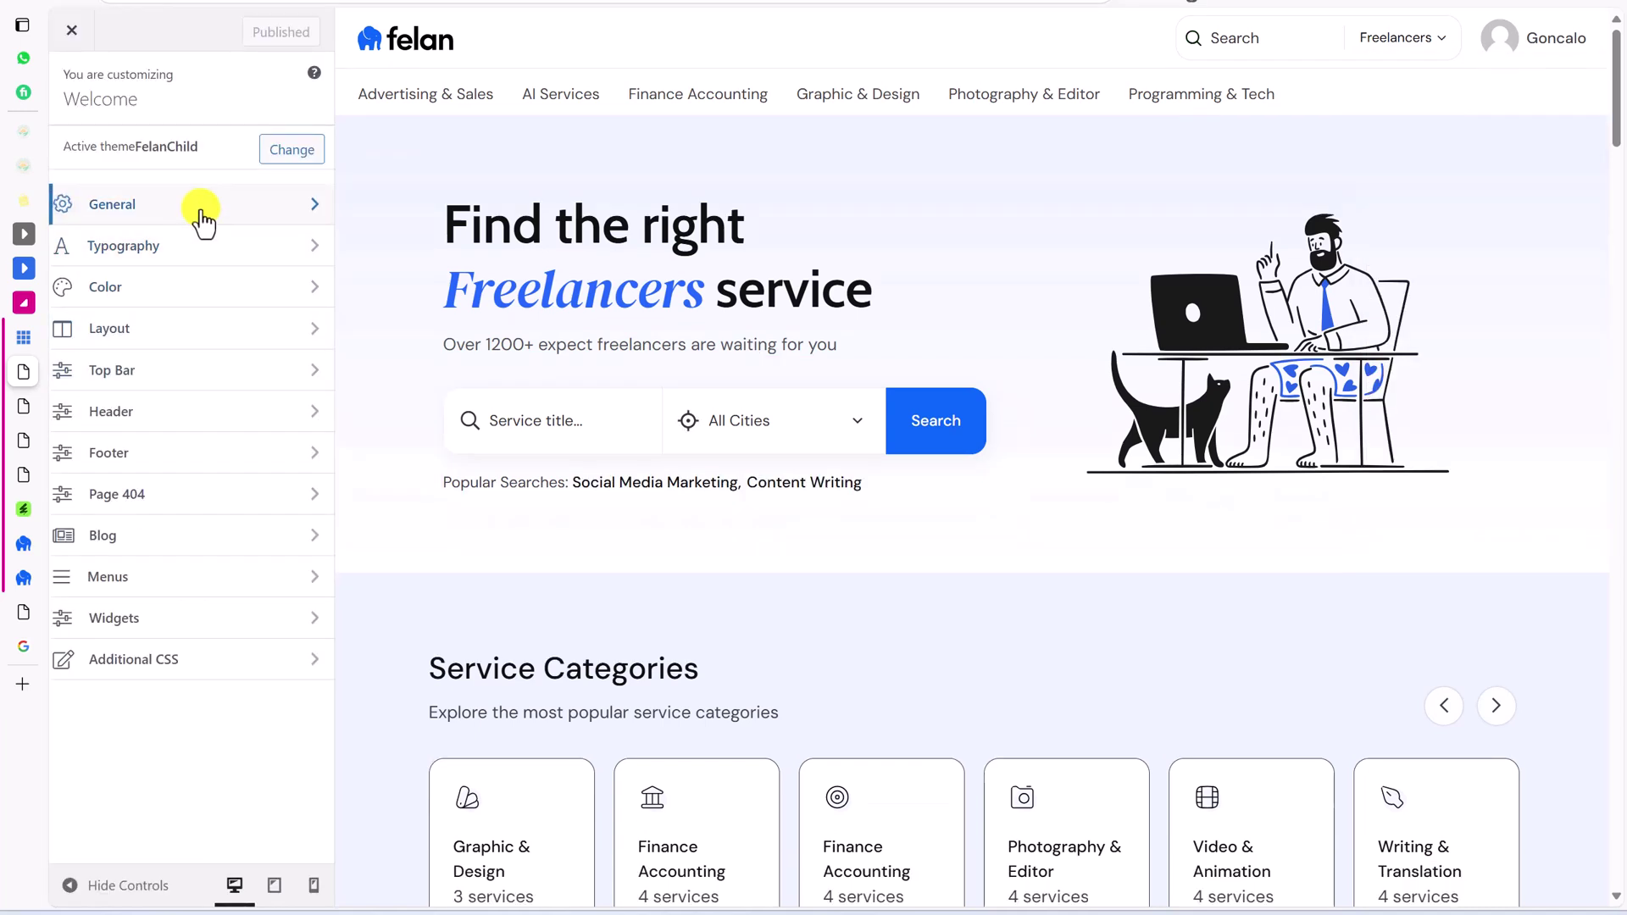
left_click(203, 219)
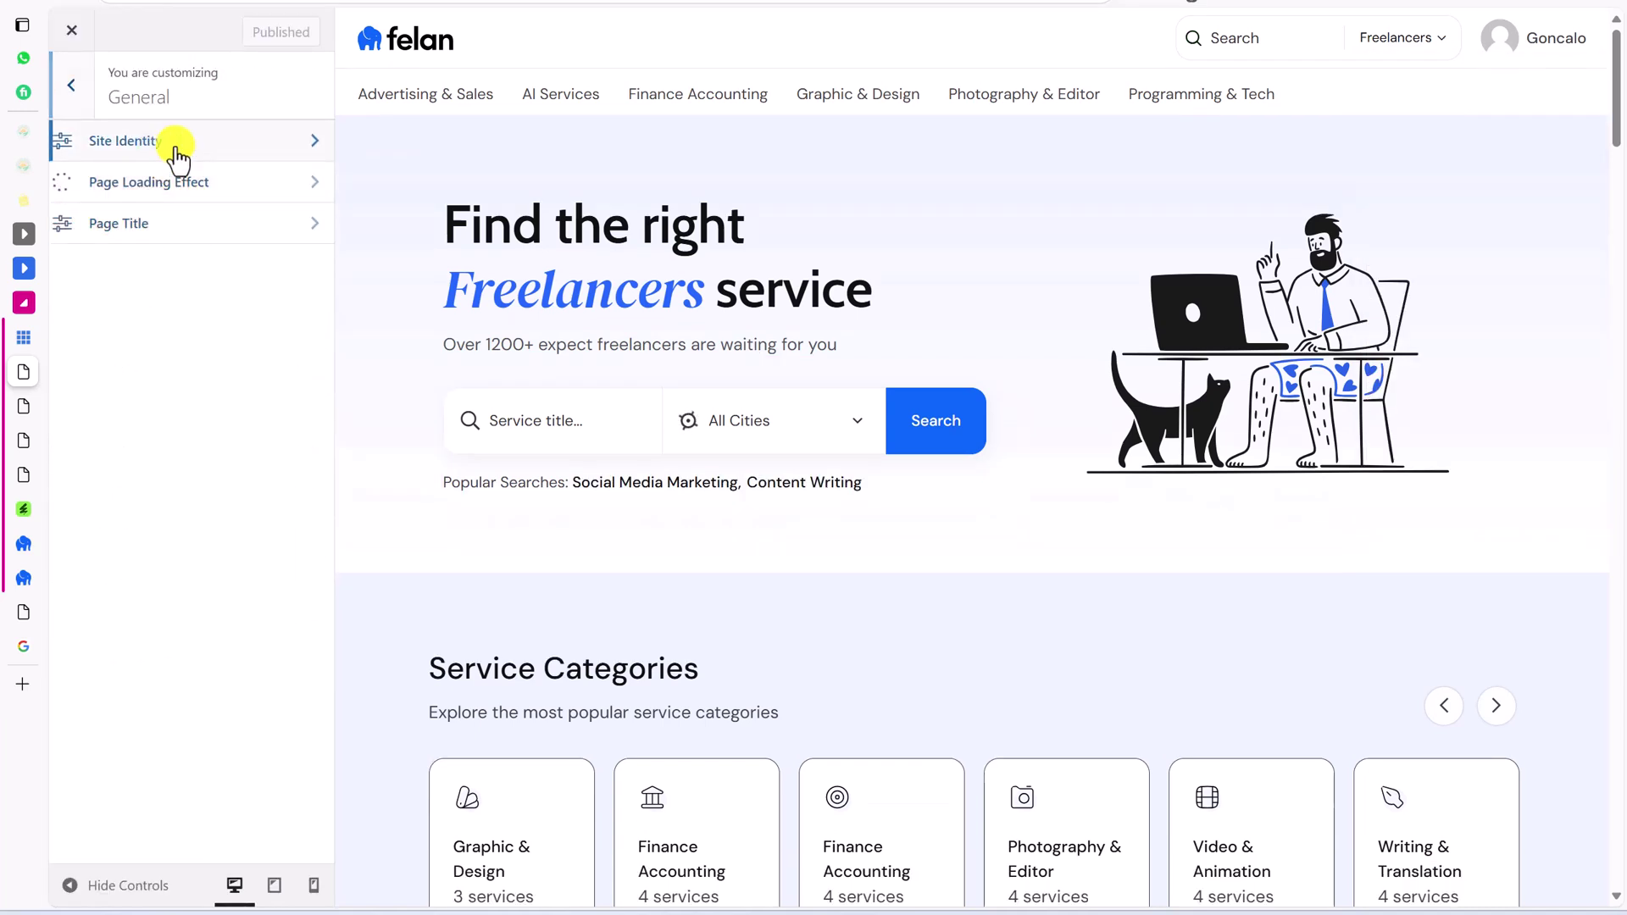
left_click(178, 152)
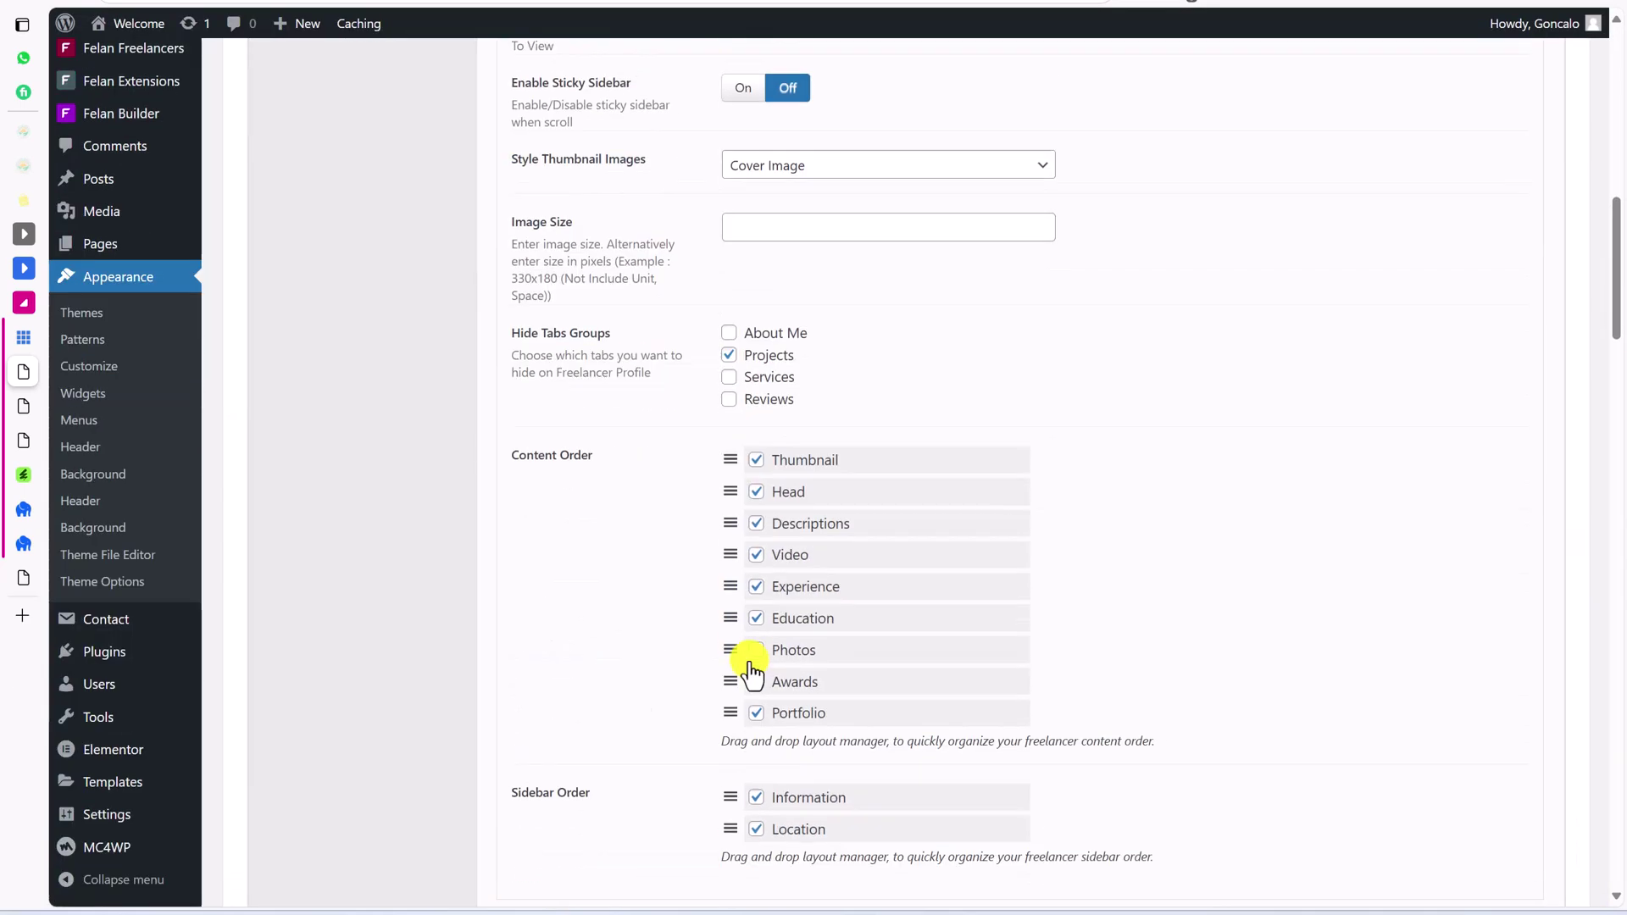
Step: Exclude Photos from the freelancer profile's Content Order in the theme options
left_click(758, 361)
left_click_drag(730, 351, 736, 390)
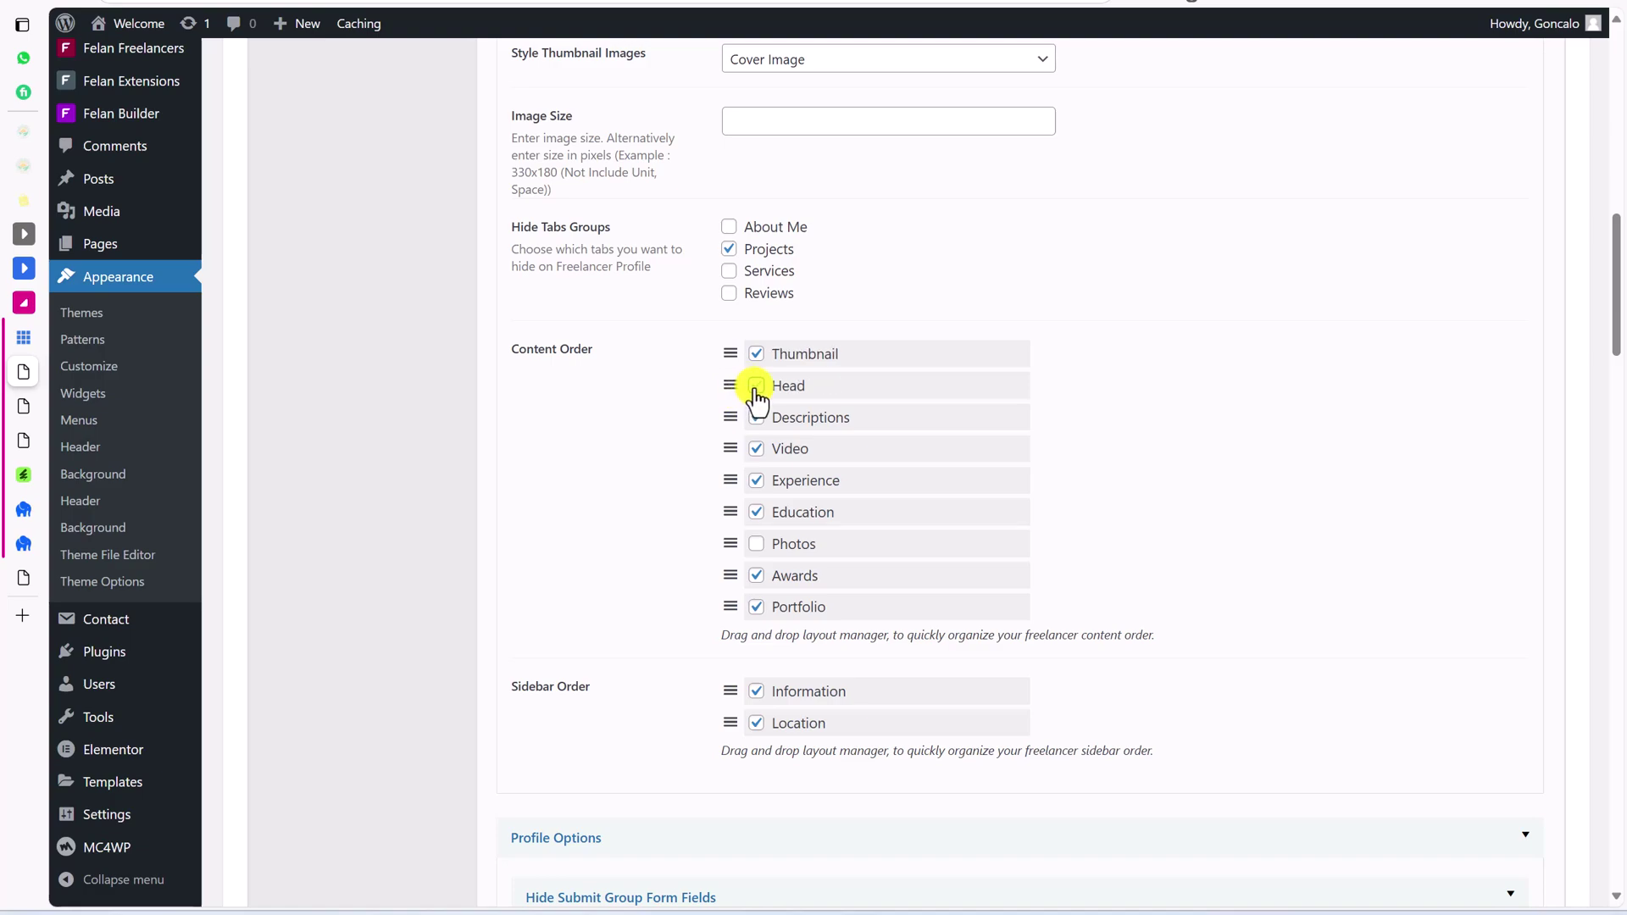
scroll(767, 526, "down", 3)
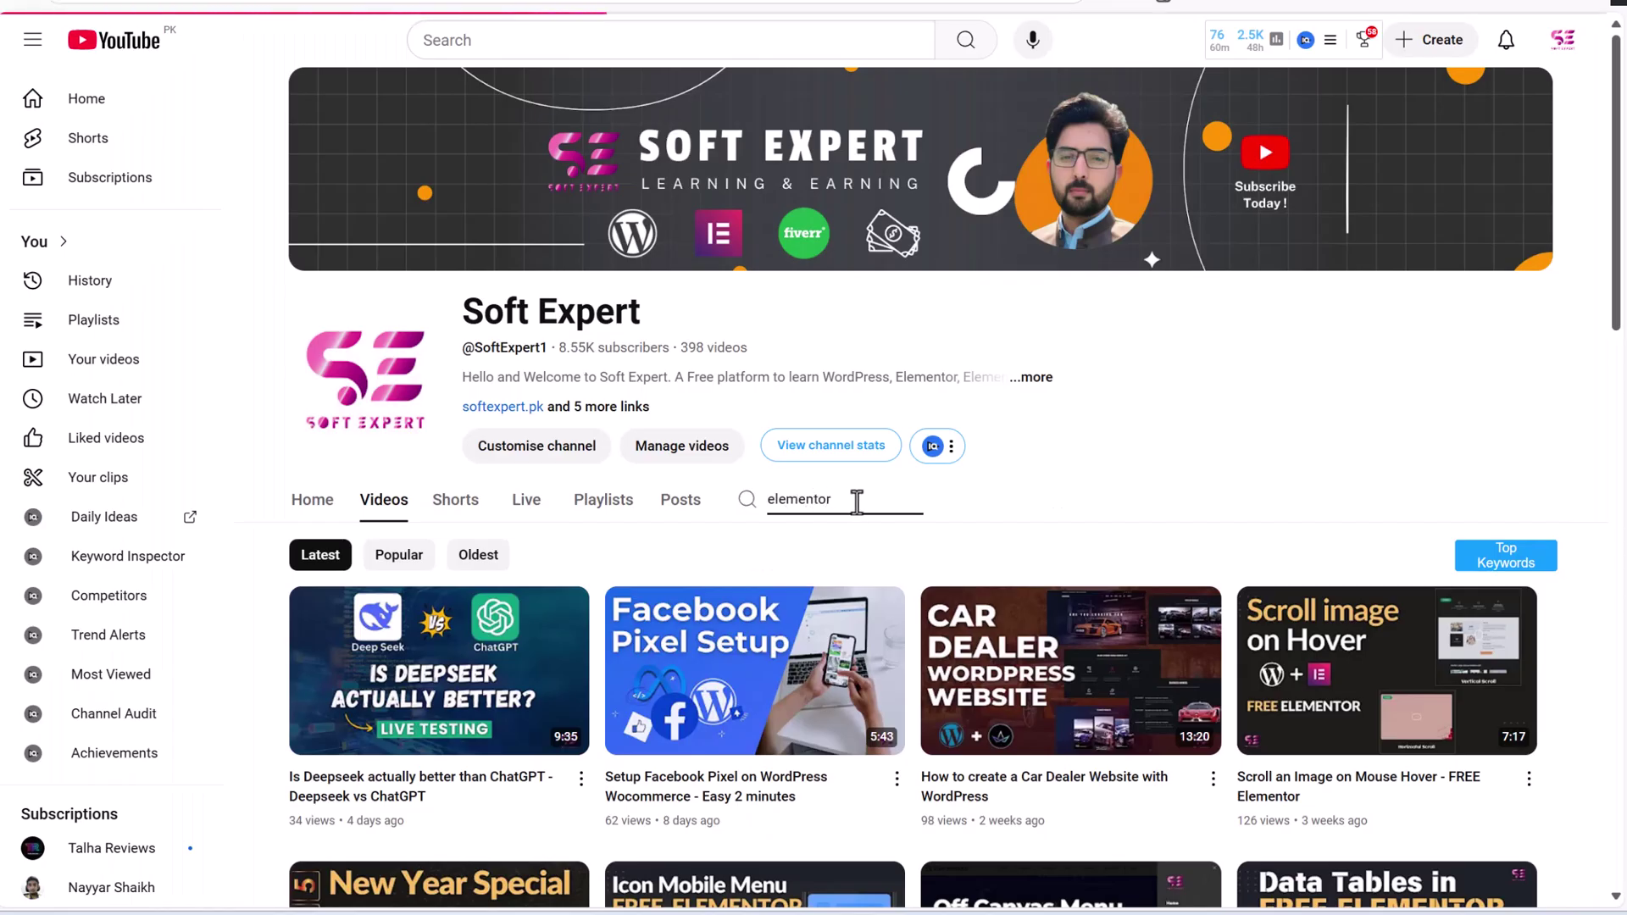
Step: Search the YouTube channel for "elementor" and look through the resulting videos
key("Return")
scroll(610, 618, "down", 10)
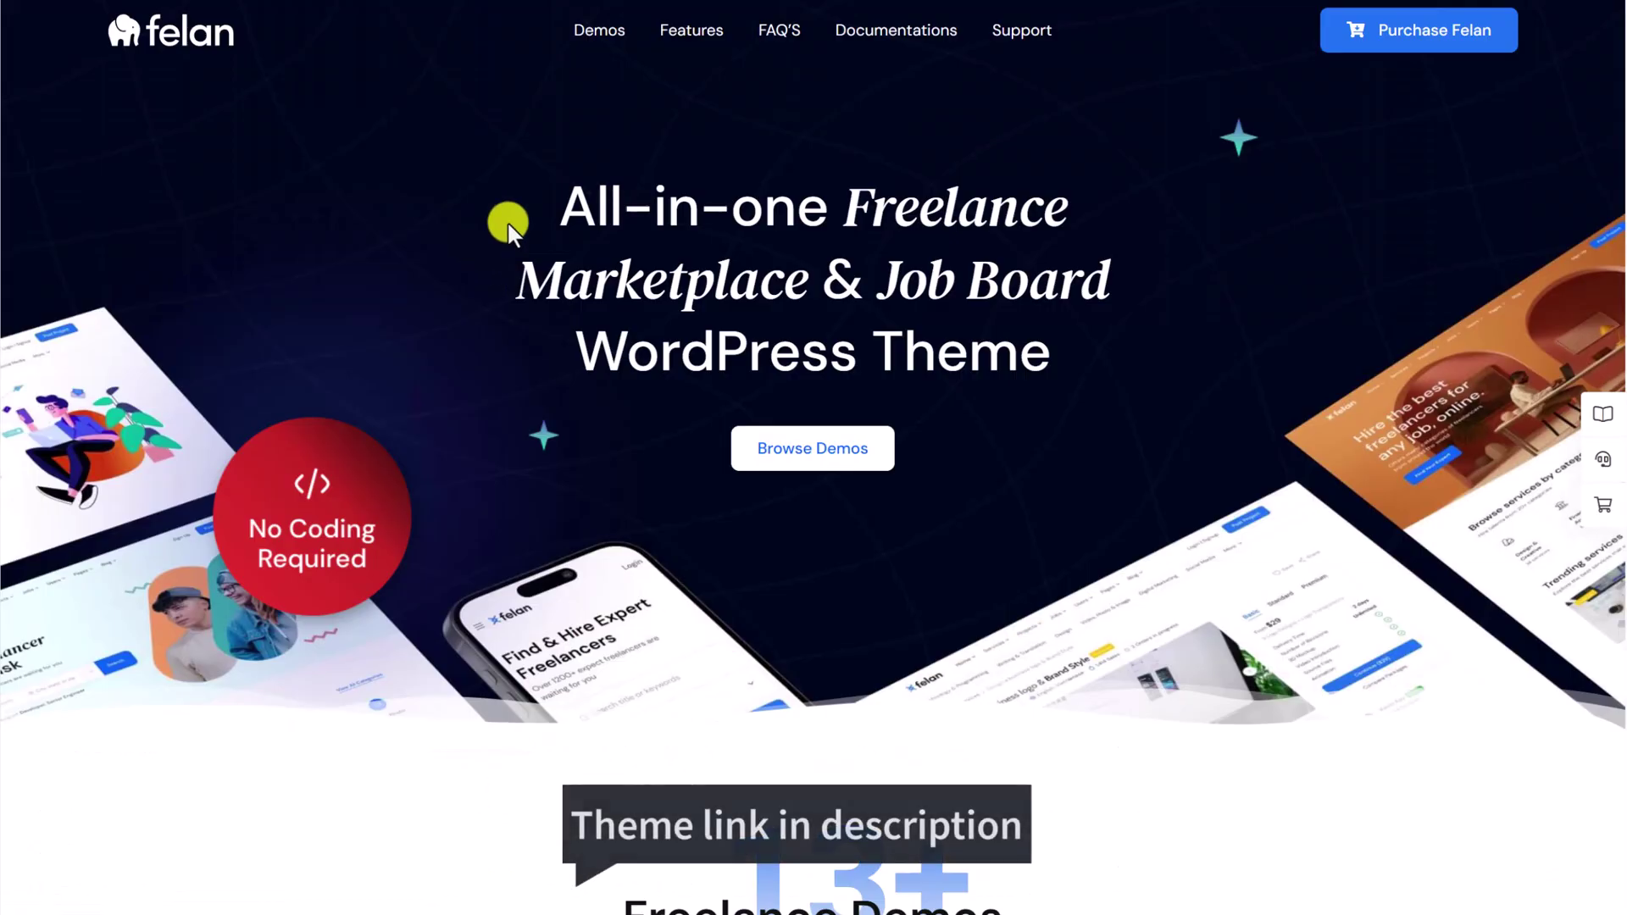
Step: Open the demo overview on the Felan theme page and examine the Freelance and Job Board demos
left_click(824, 456)
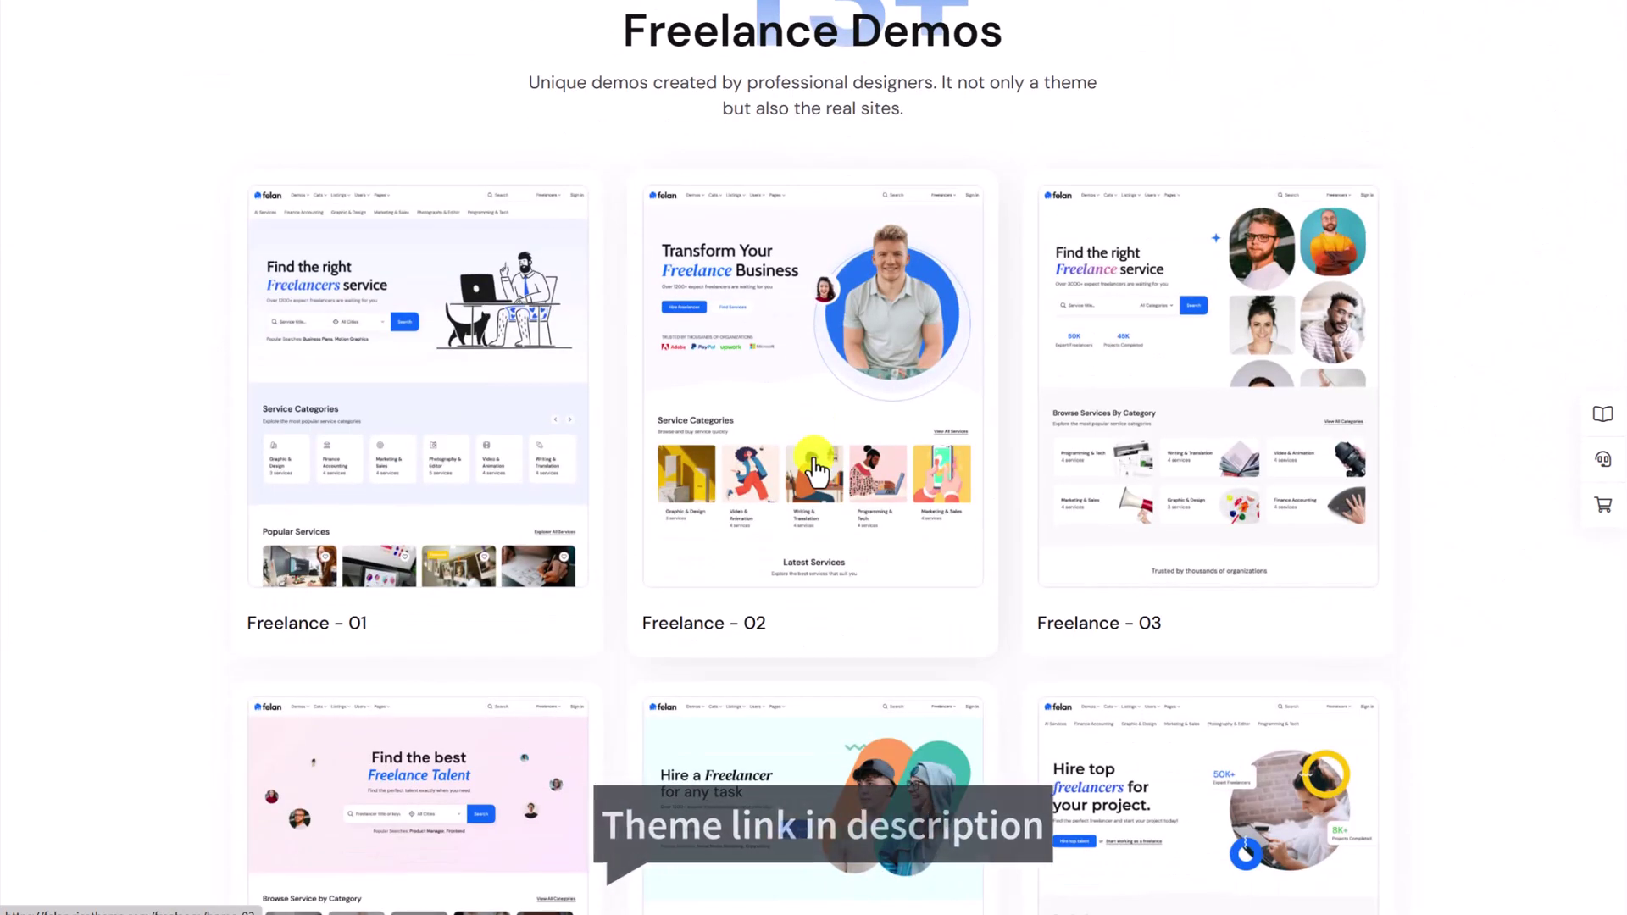
scroll(816, 466, "up", 1)
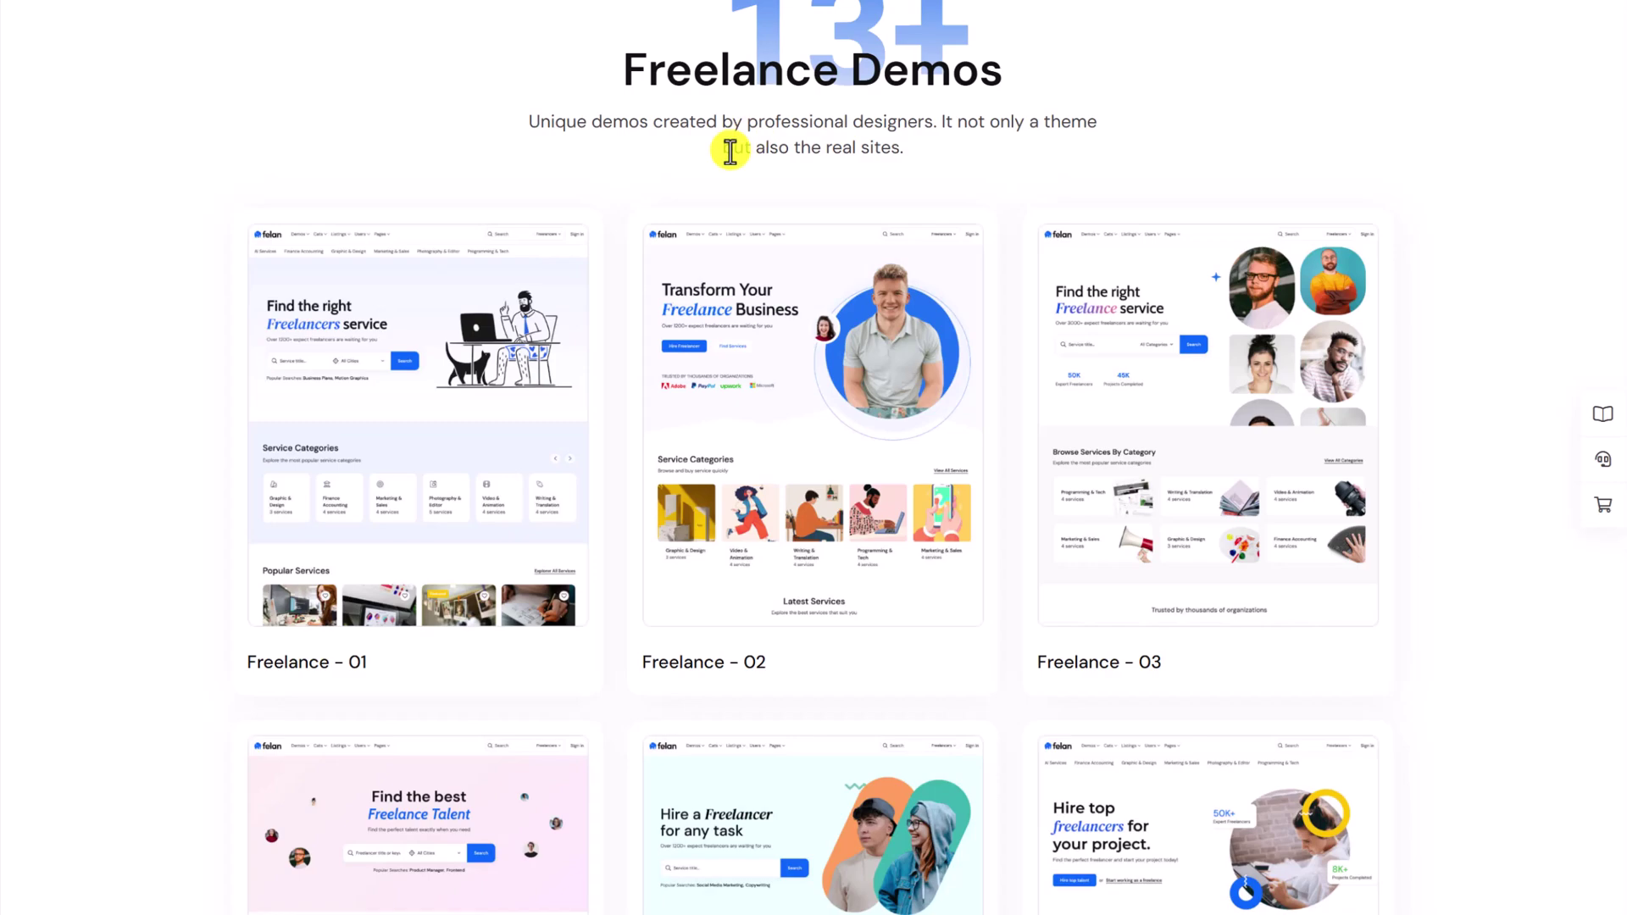
scroll(730, 151, "down", 2)
scroll(627, 305, "down", 2)
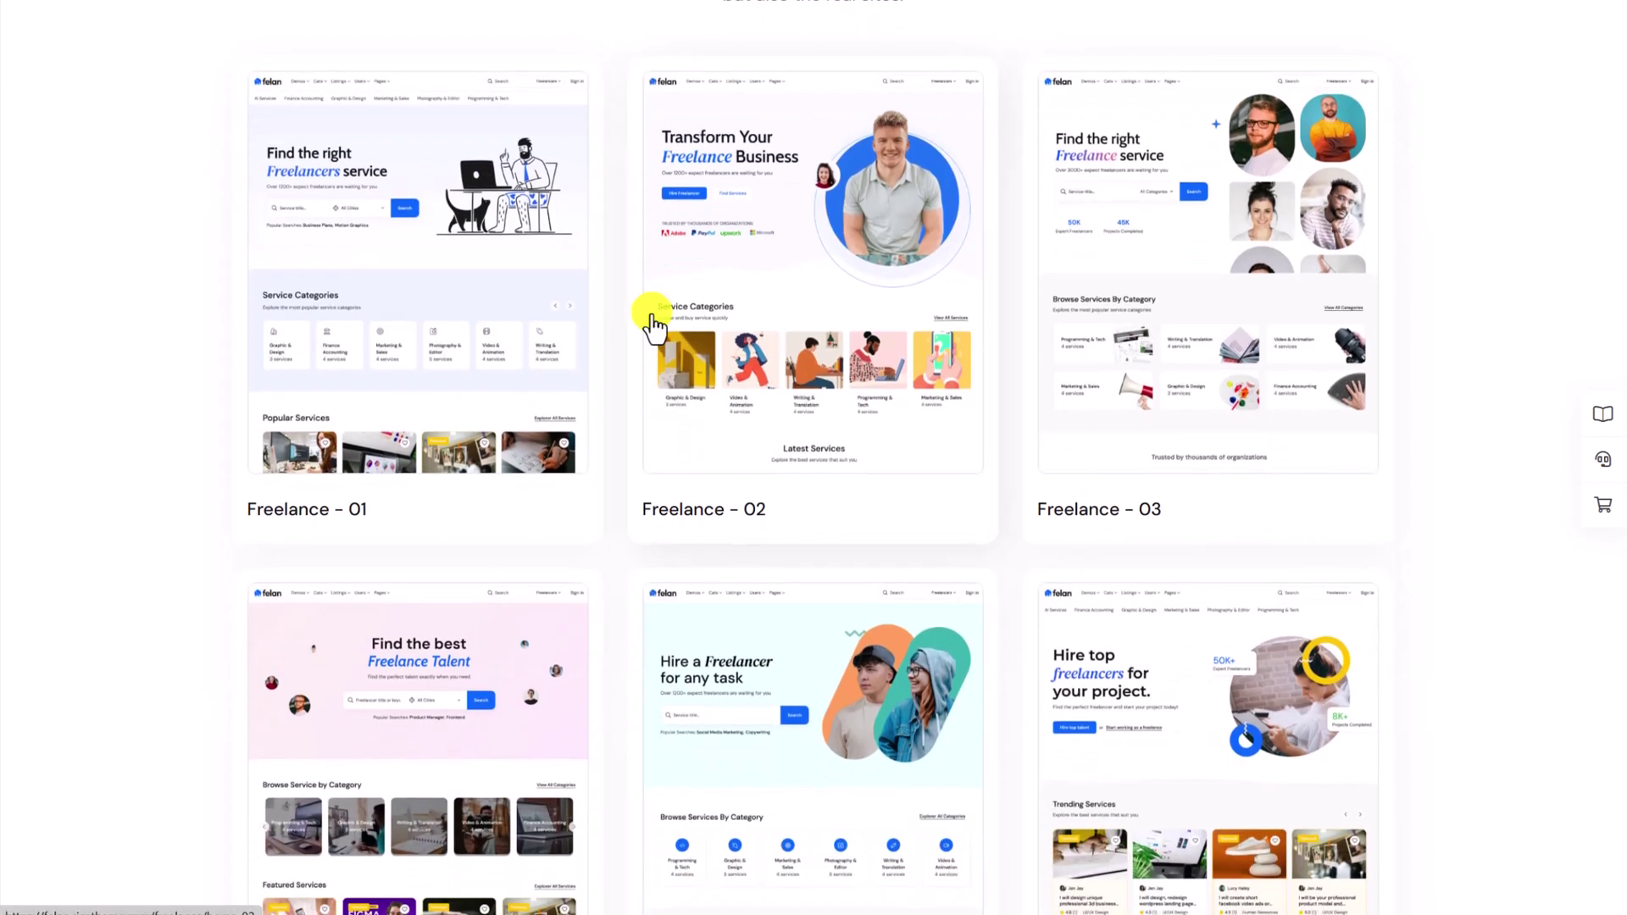
scroll(612, 296, "down", 20)
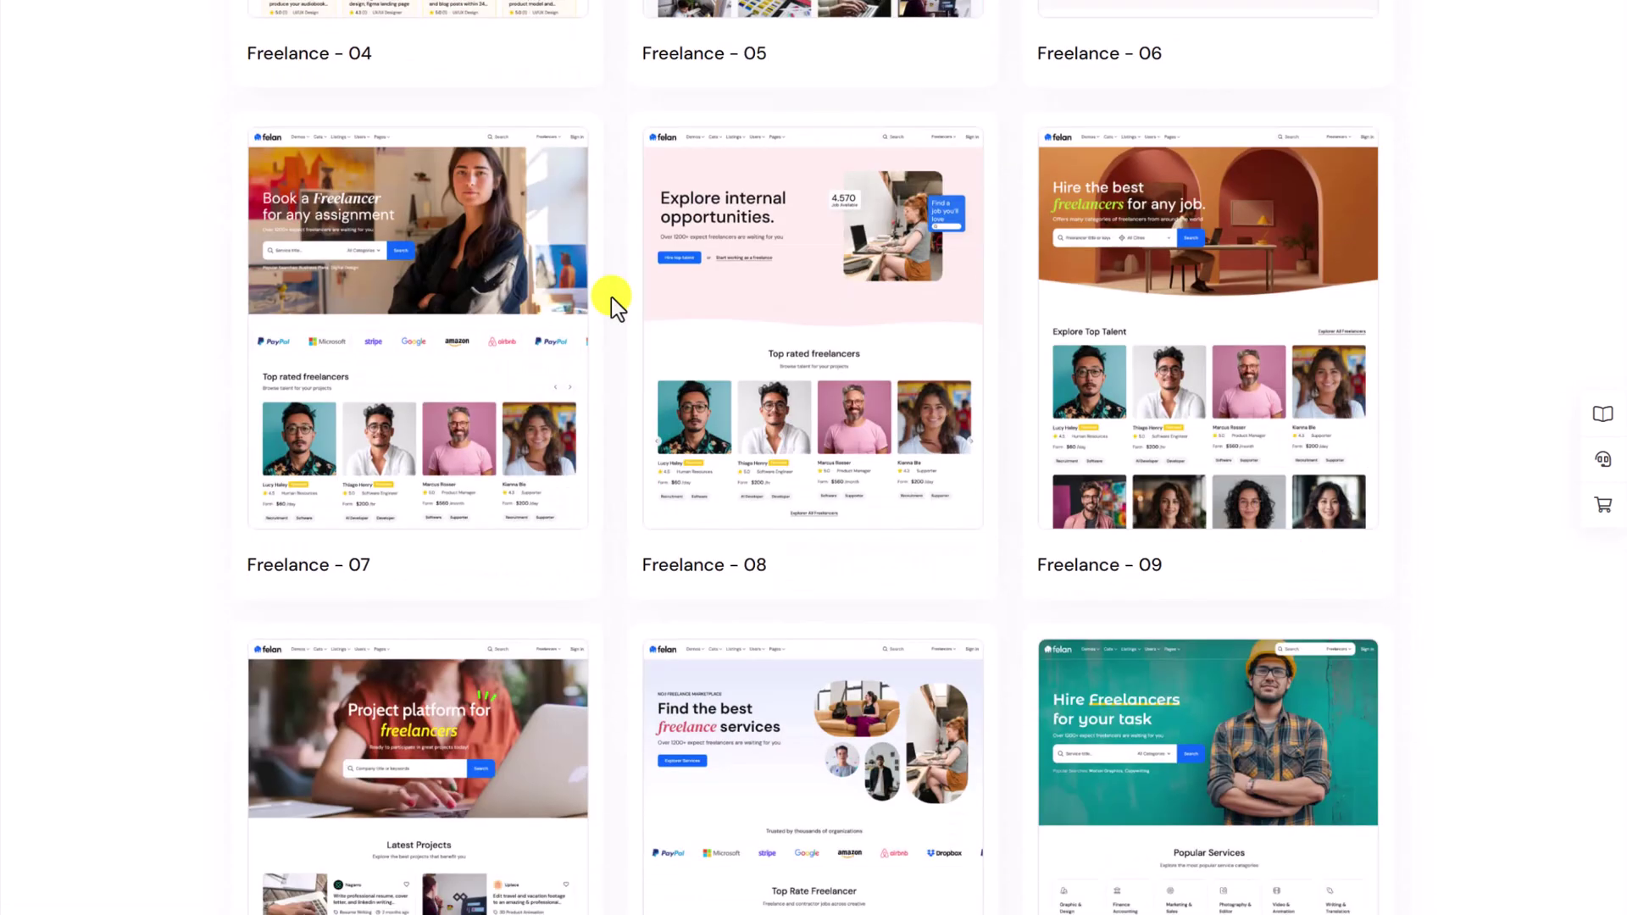
scroll(612, 296, "down", 8)
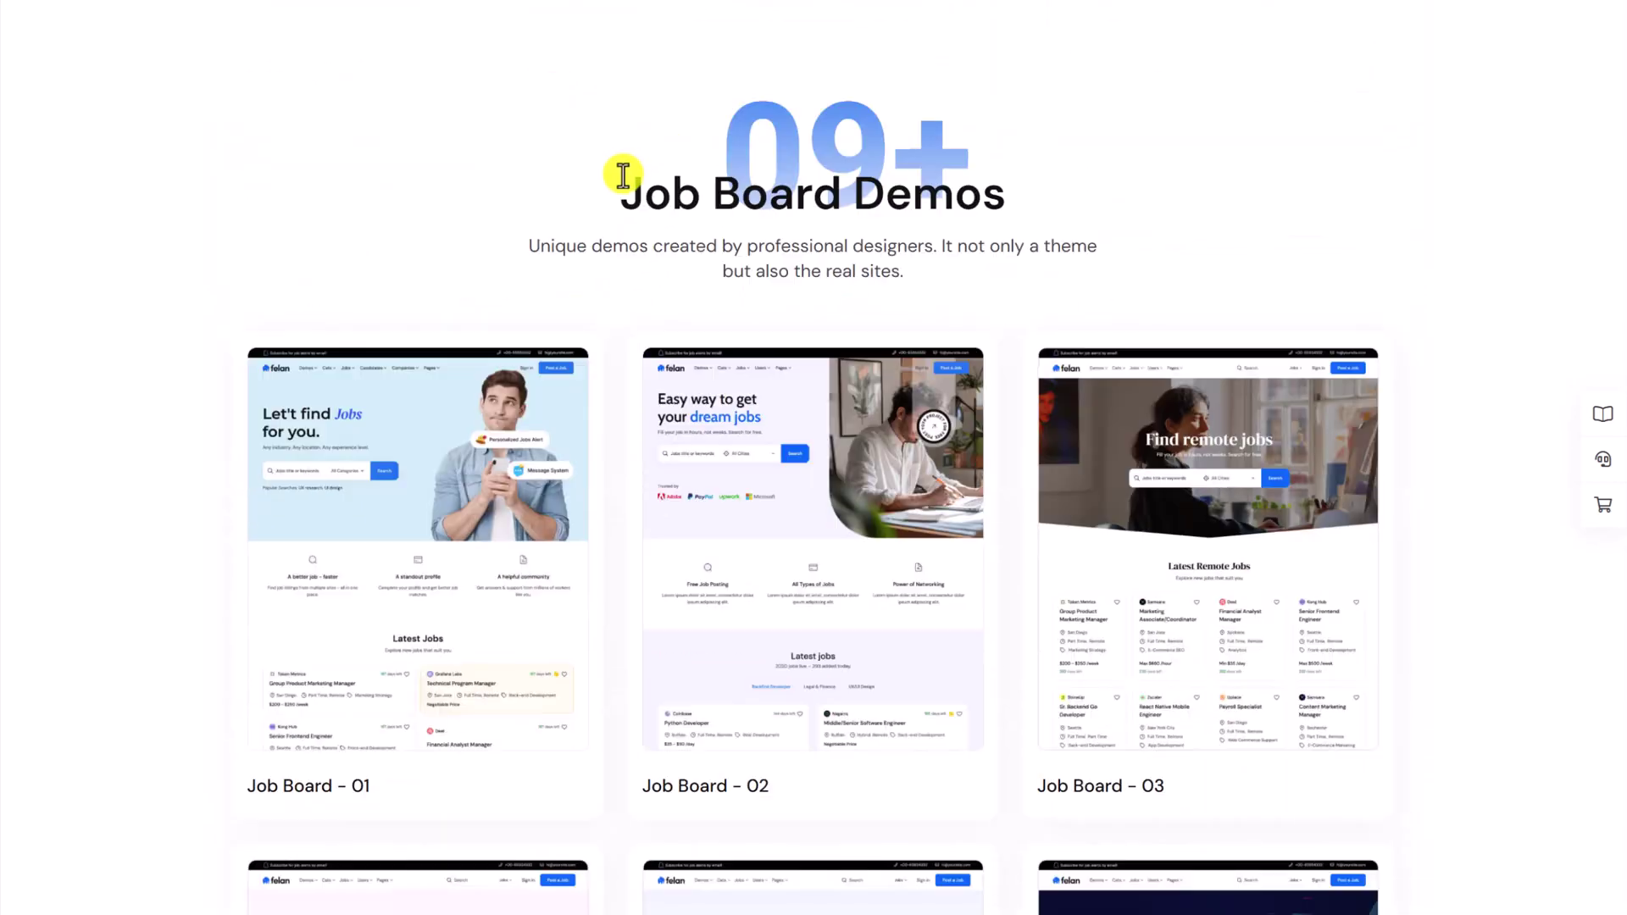
scroll(675, 301, "down", 1)
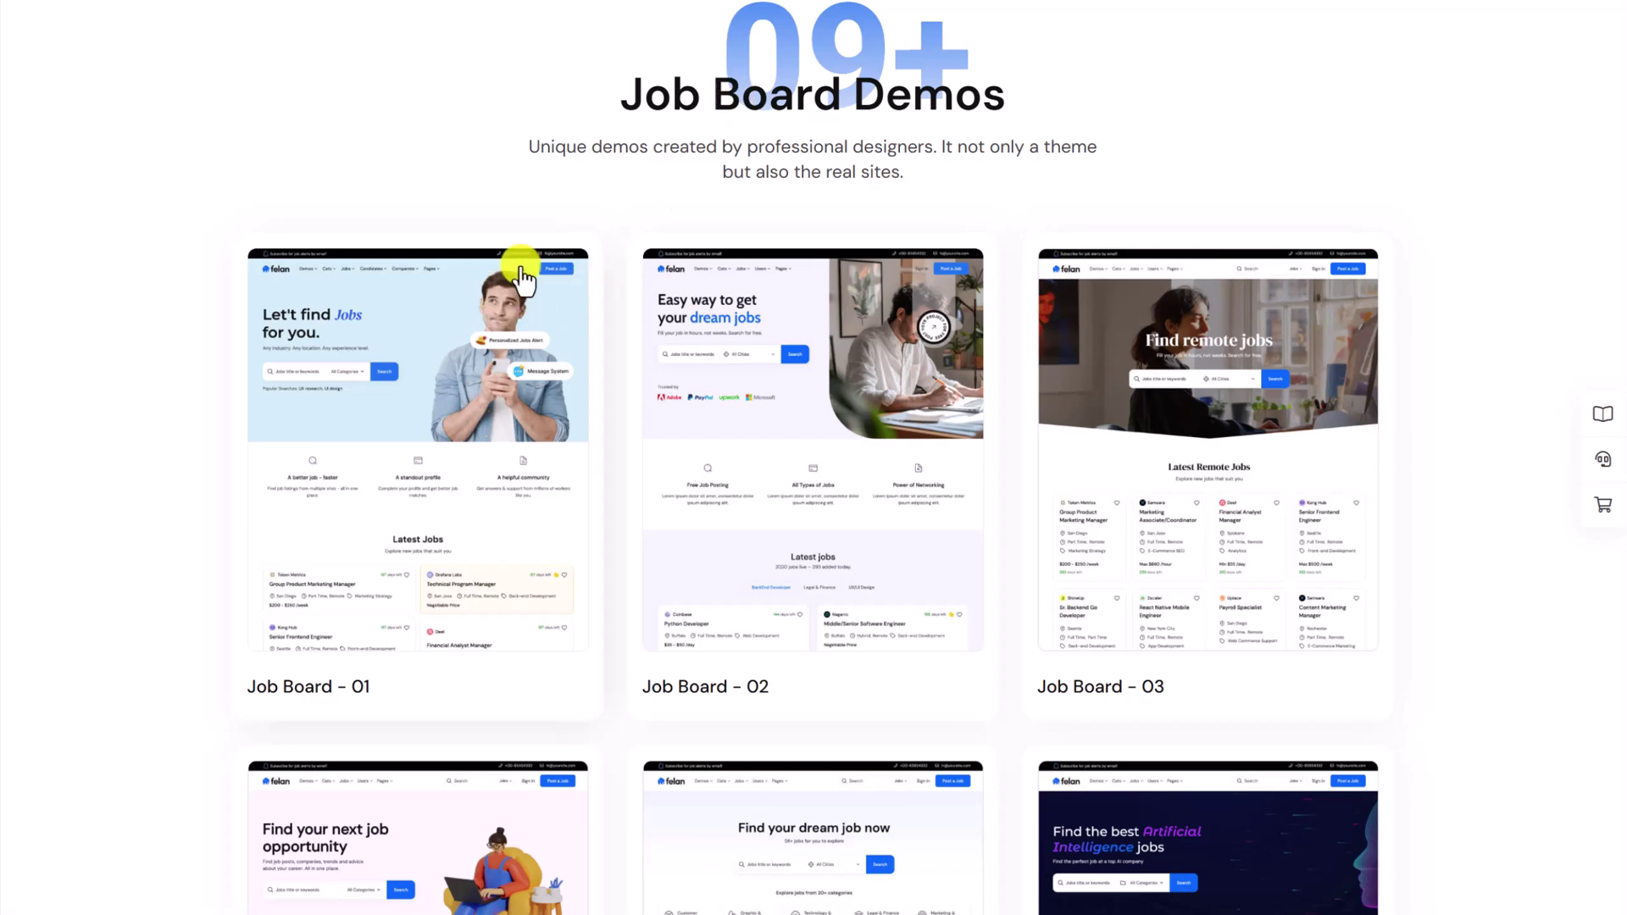
Step: Examine the Listing Pages section with the service, project and job listing and detail layouts
scroll(788, 500, "down", 20)
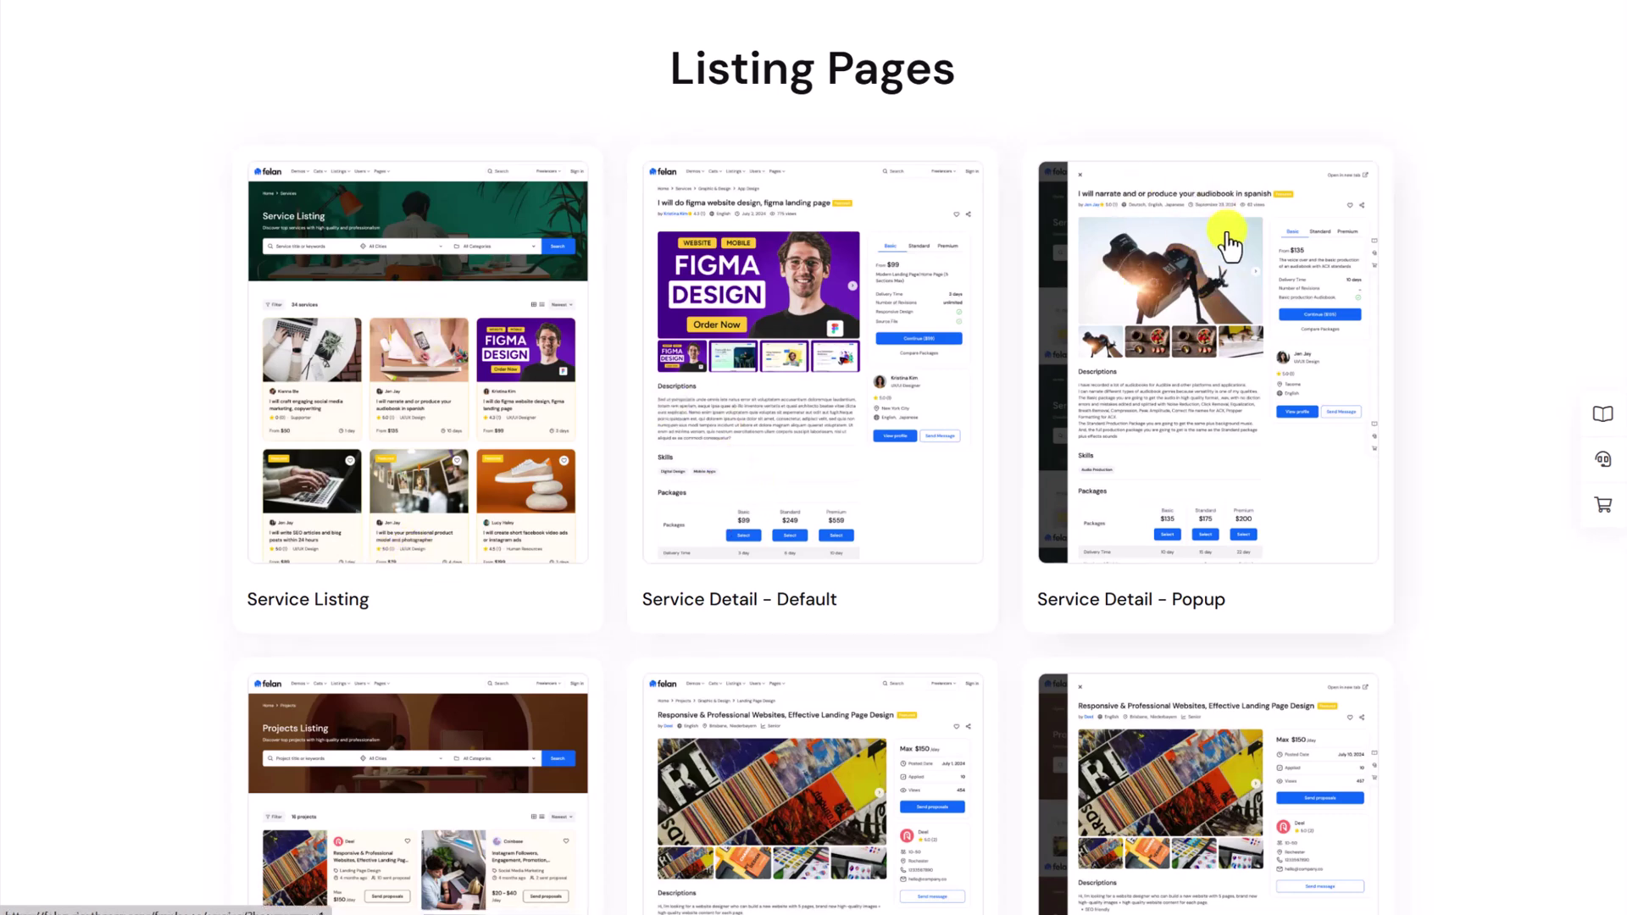
scroll(1200, 271, "down", 6)
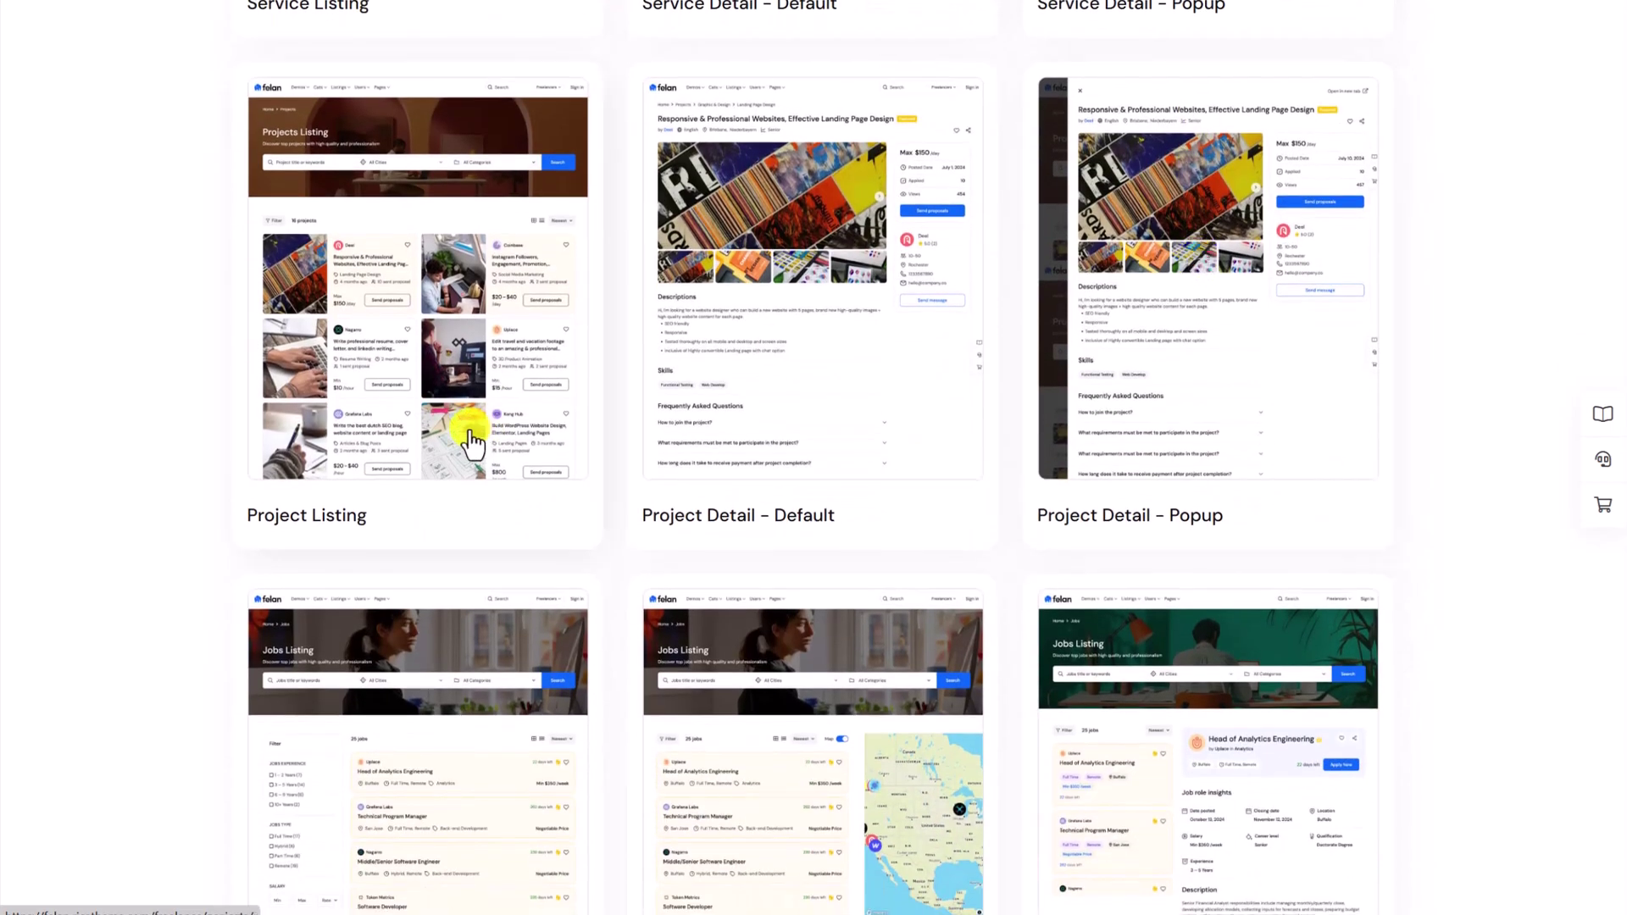
scroll(781, 439, "down", 5)
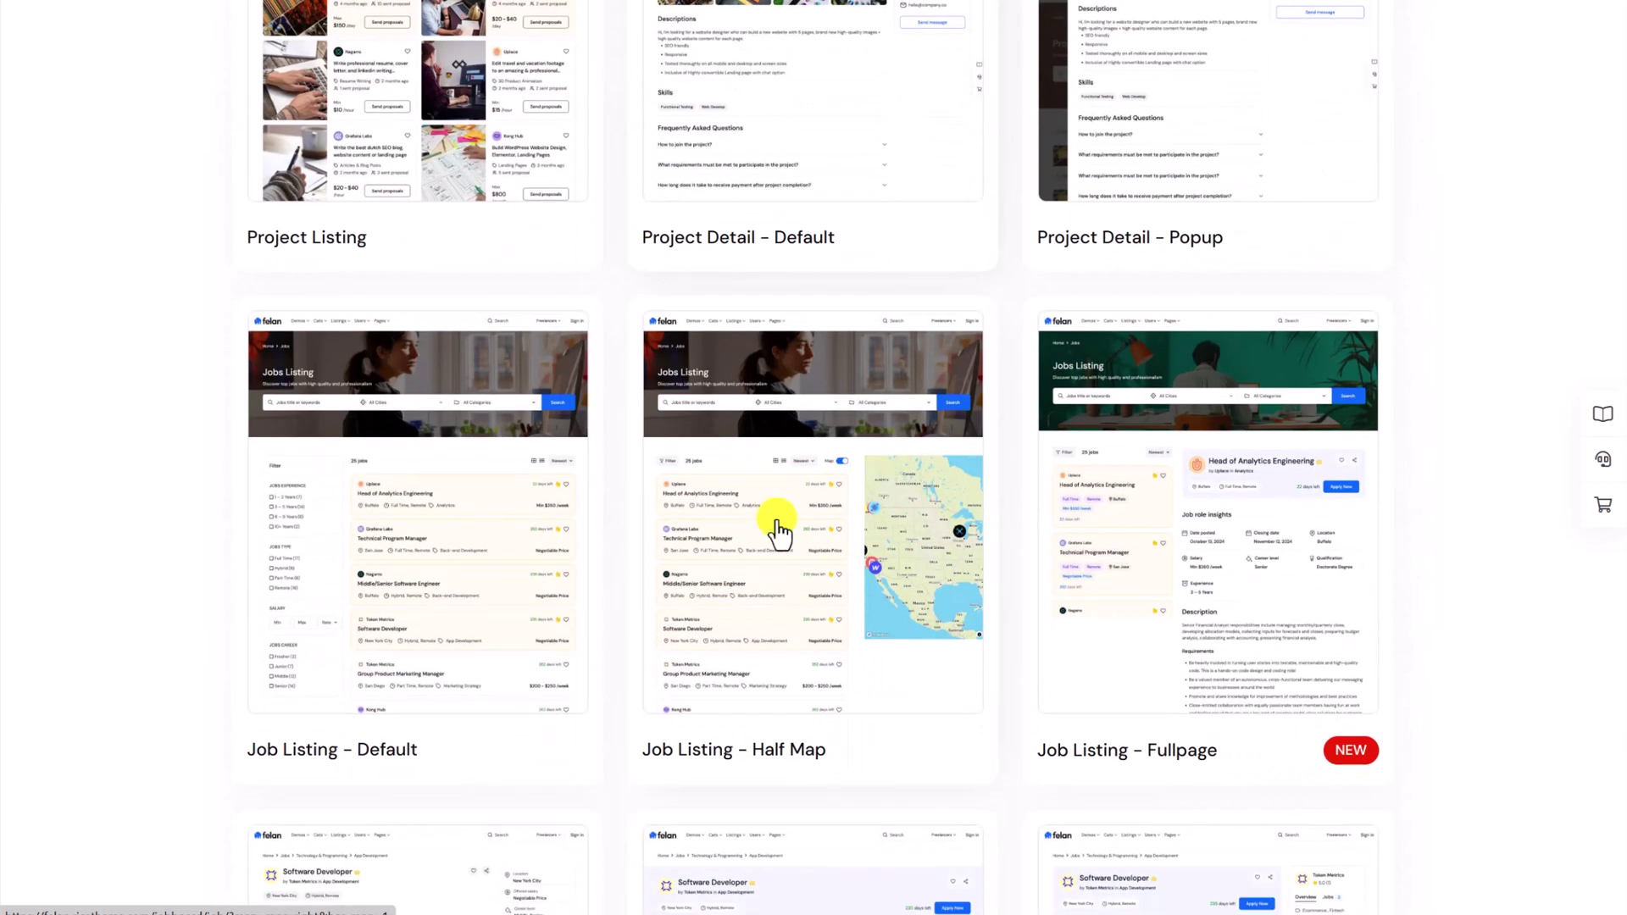
scroll(534, 440, "down", 5)
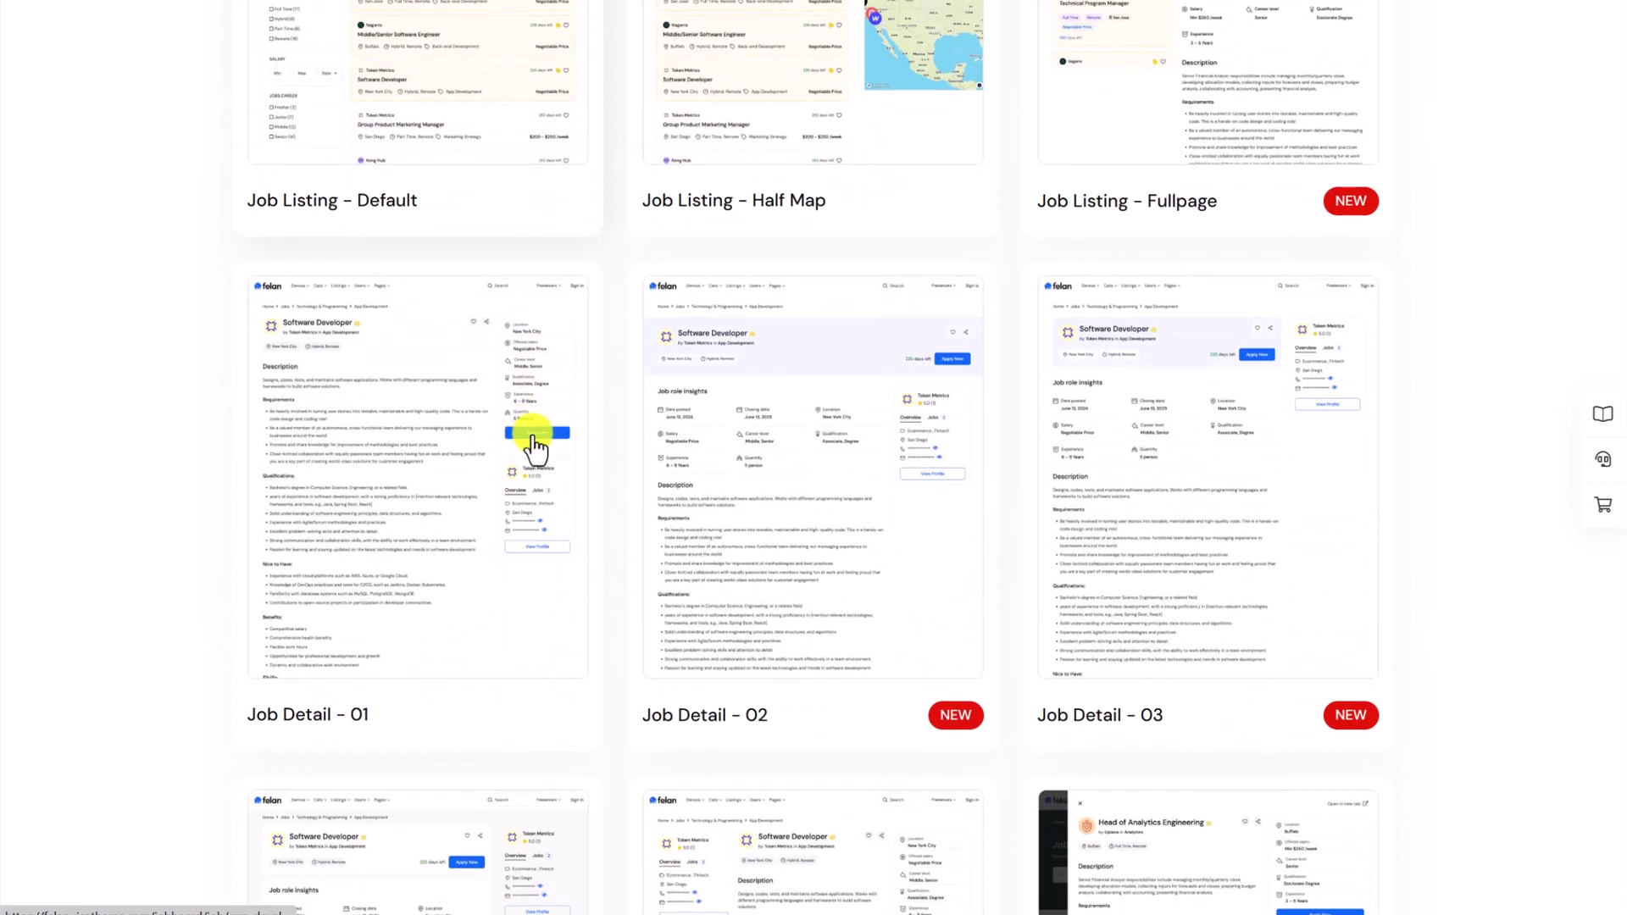
scroll(514, 481, "down", 13)
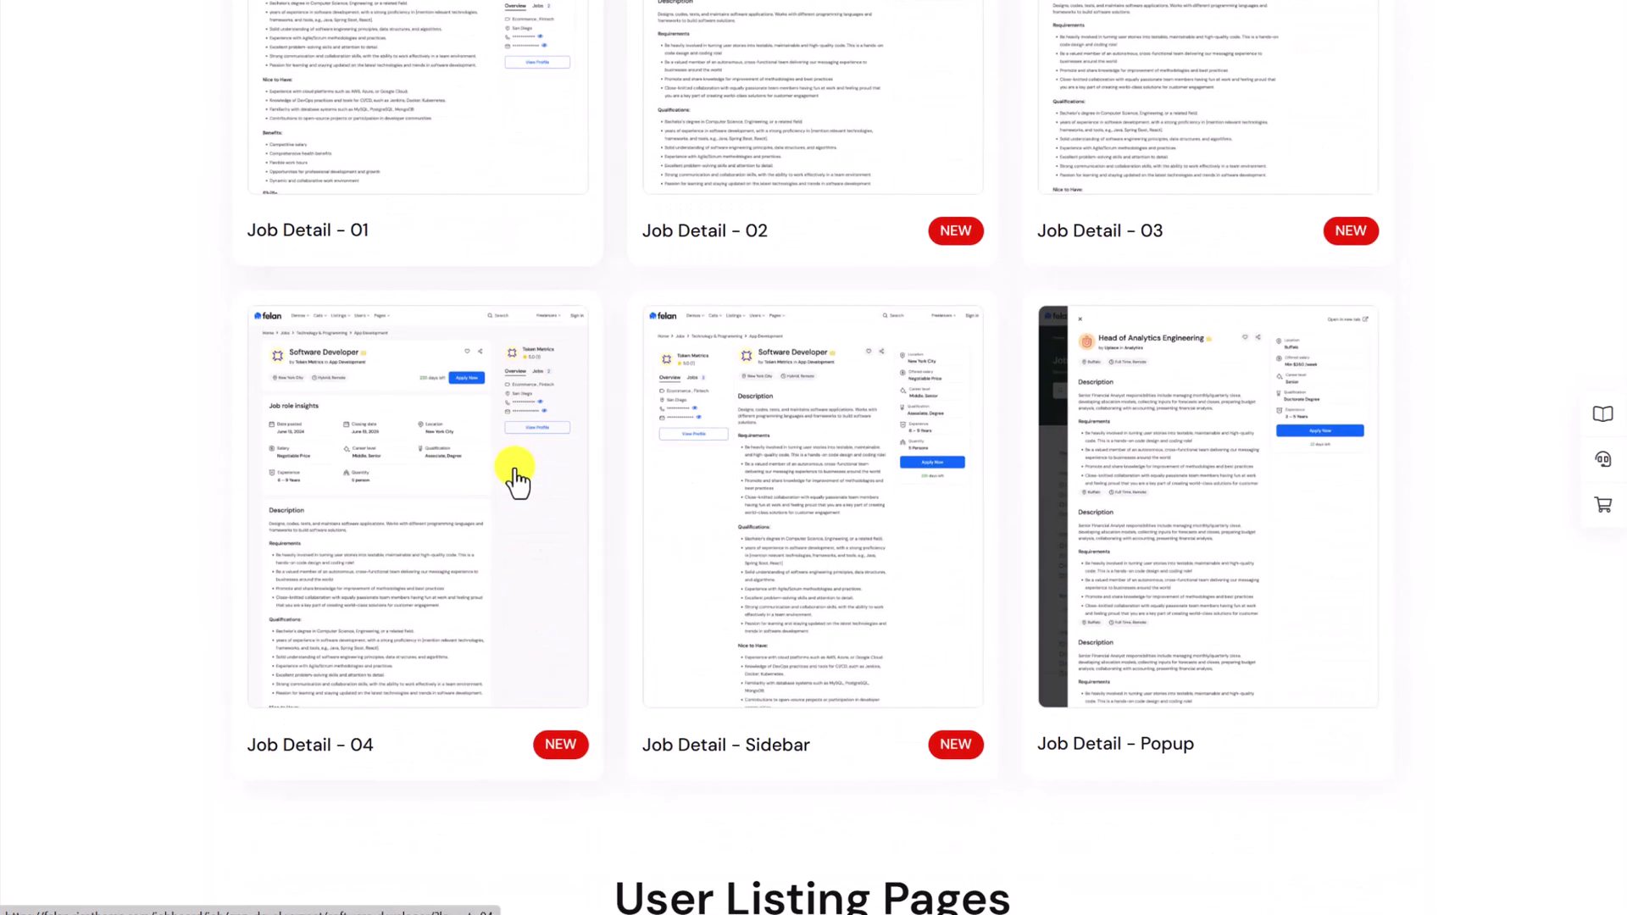
Step: Examine the freelancer and employer layouts under User Listing Pages and the Powerful User Dashboard section
scroll(515, 480, "up", 2)
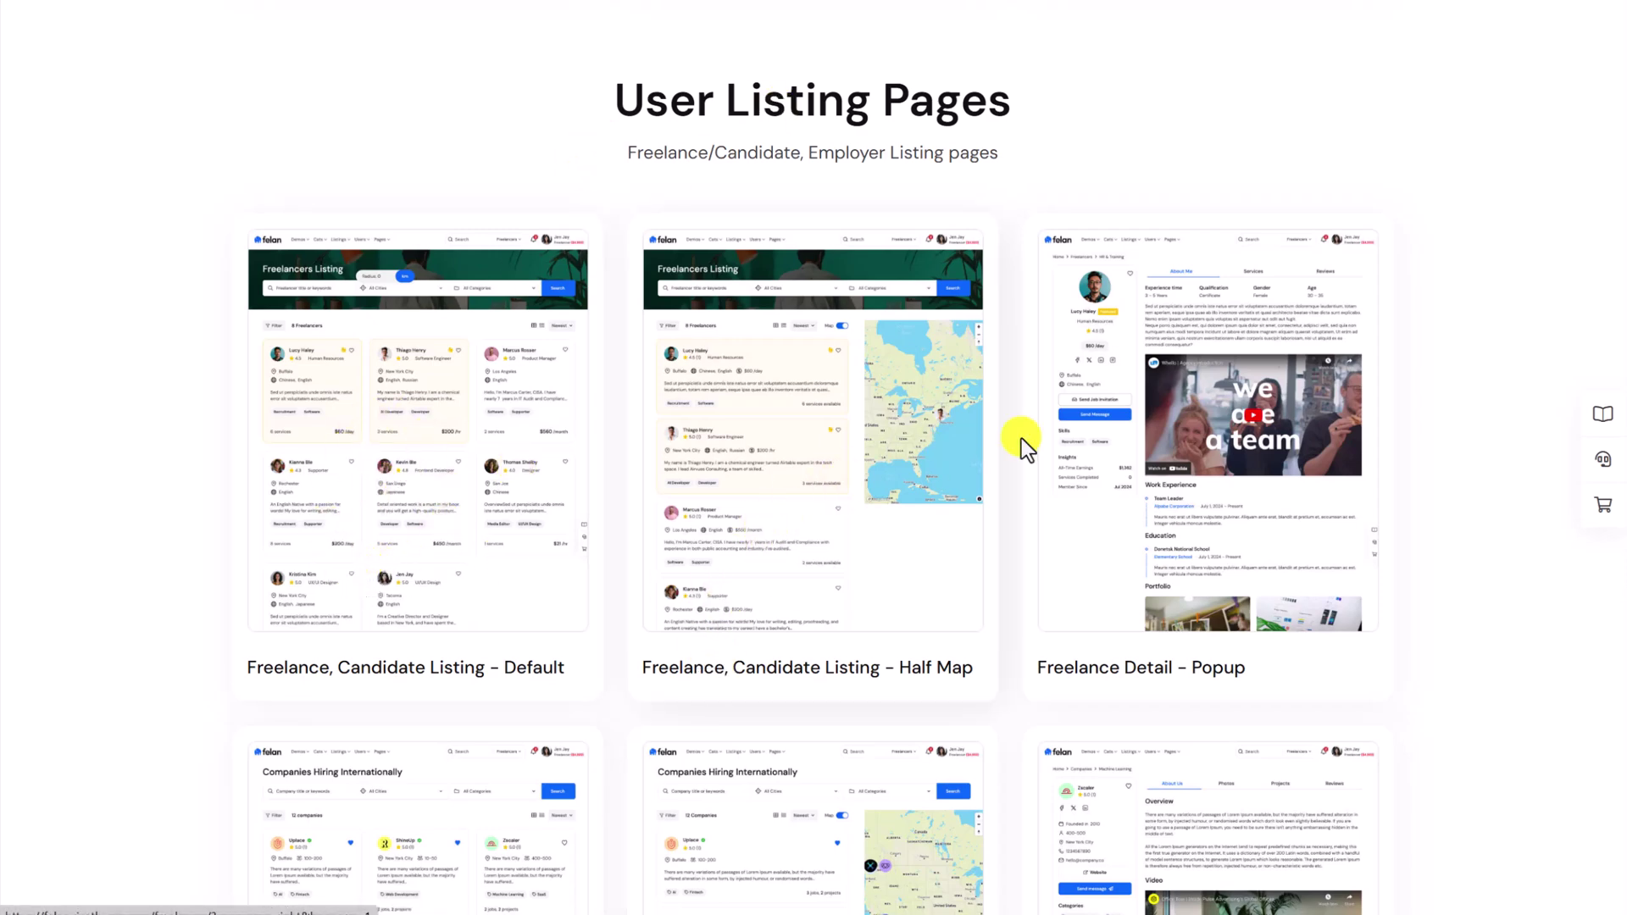
scroll(1129, 465, "down", 6)
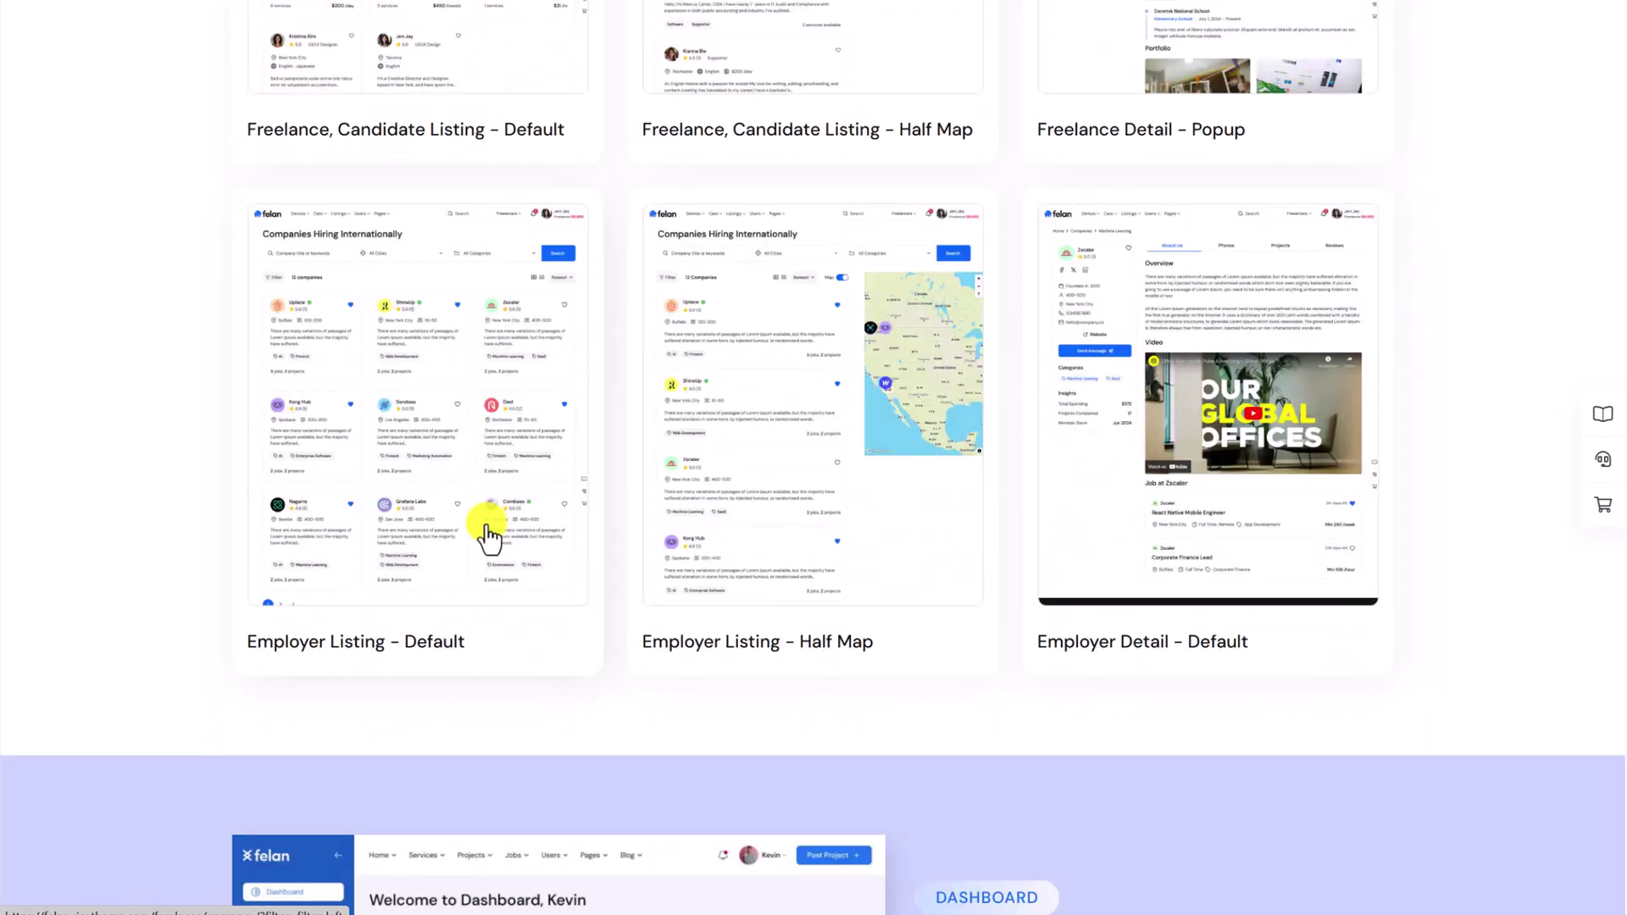
scroll(1101, 507, "down", 6)
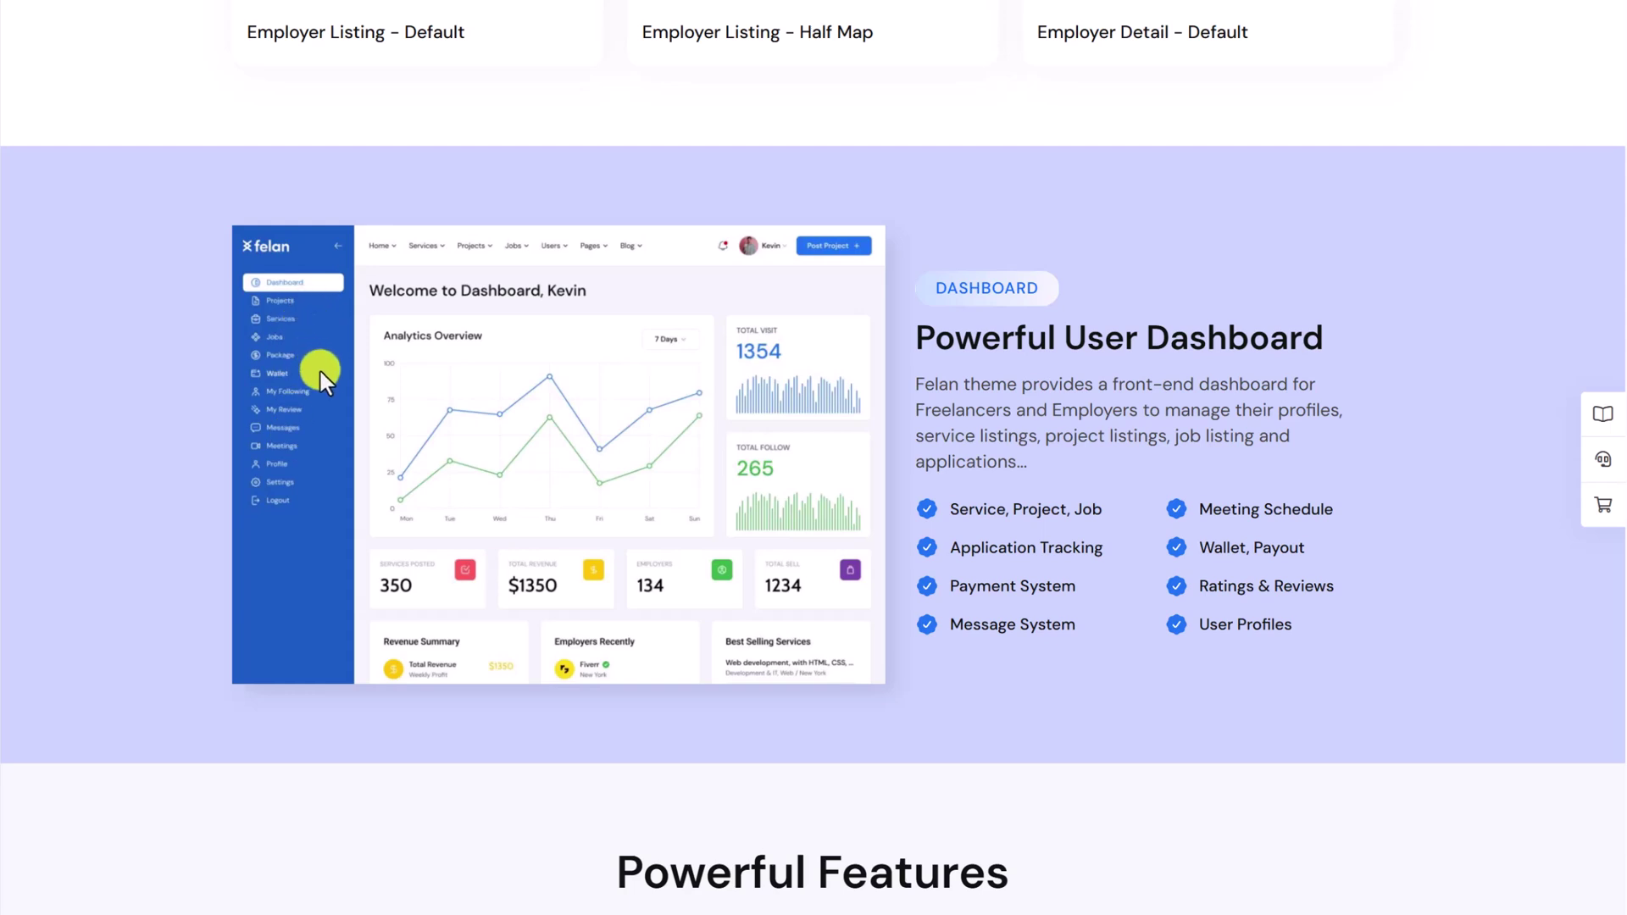
Step: Examine the Powerful Features section, from the service, project and job listing features through to the speed optimization feature
scroll(1440, 657, "down", 10)
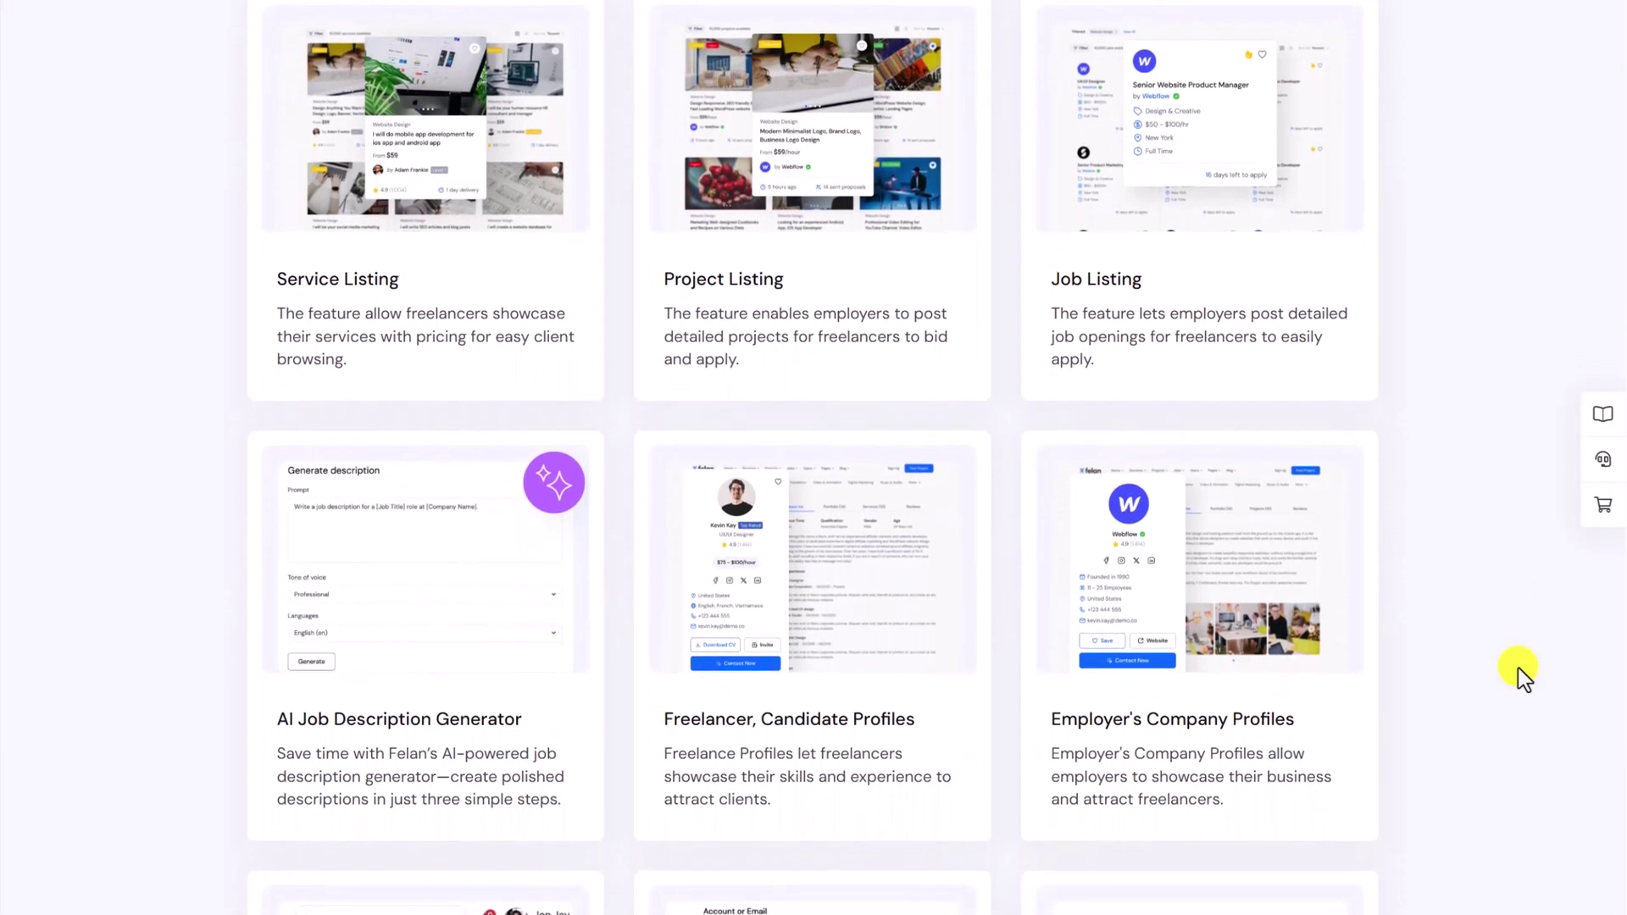
scroll(356, 458, "down", 6)
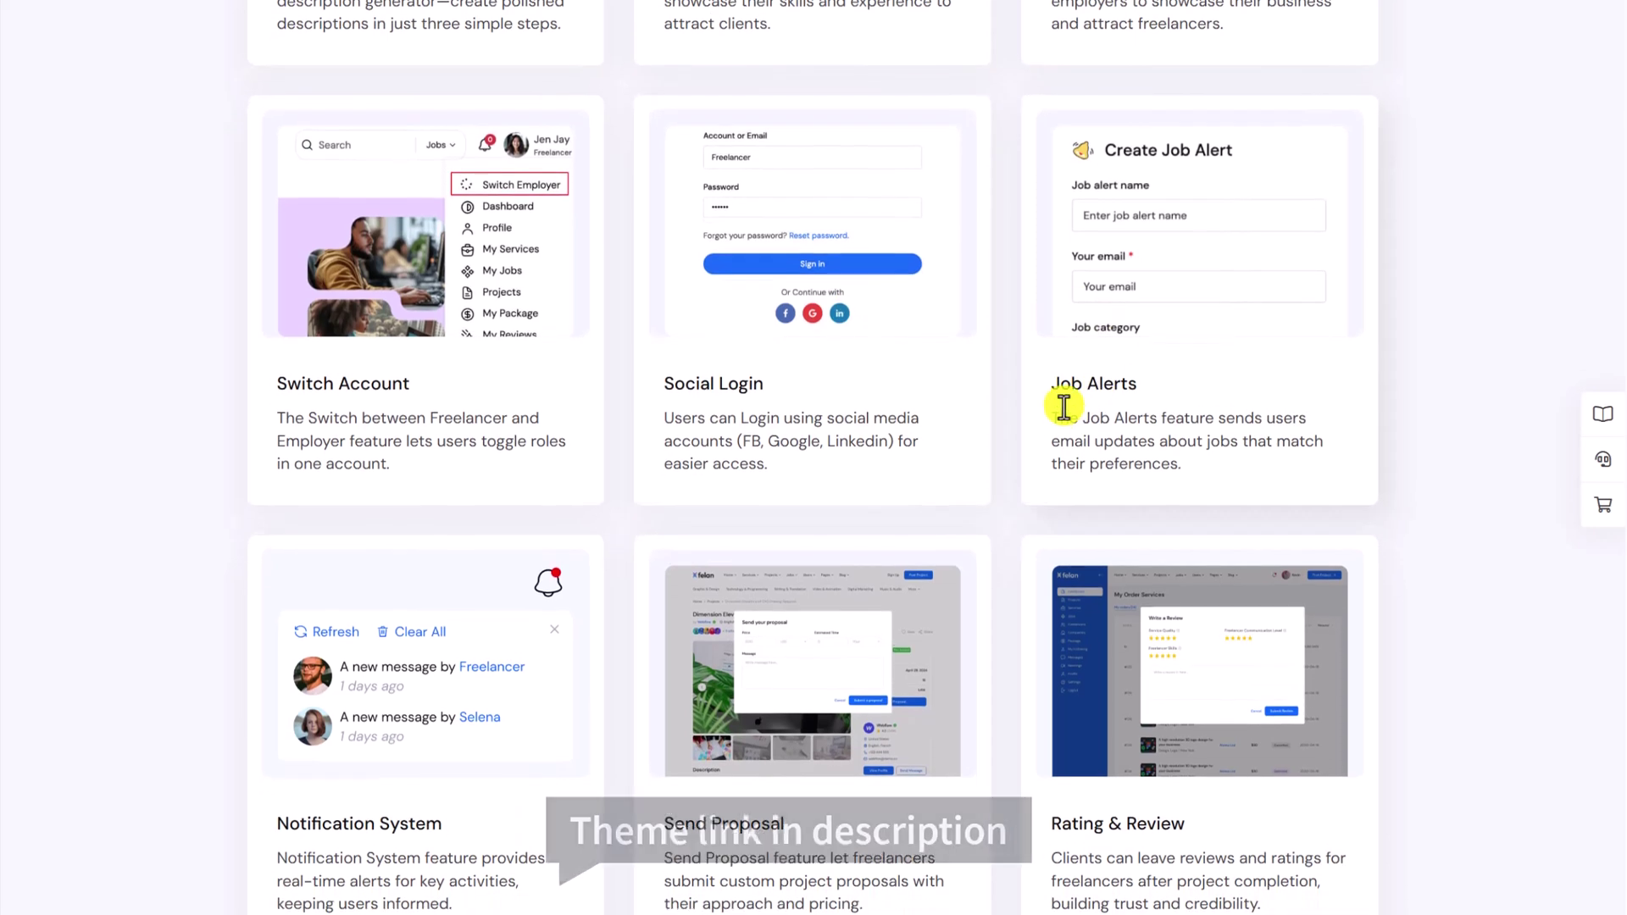
scroll(1155, 446, "down", 4)
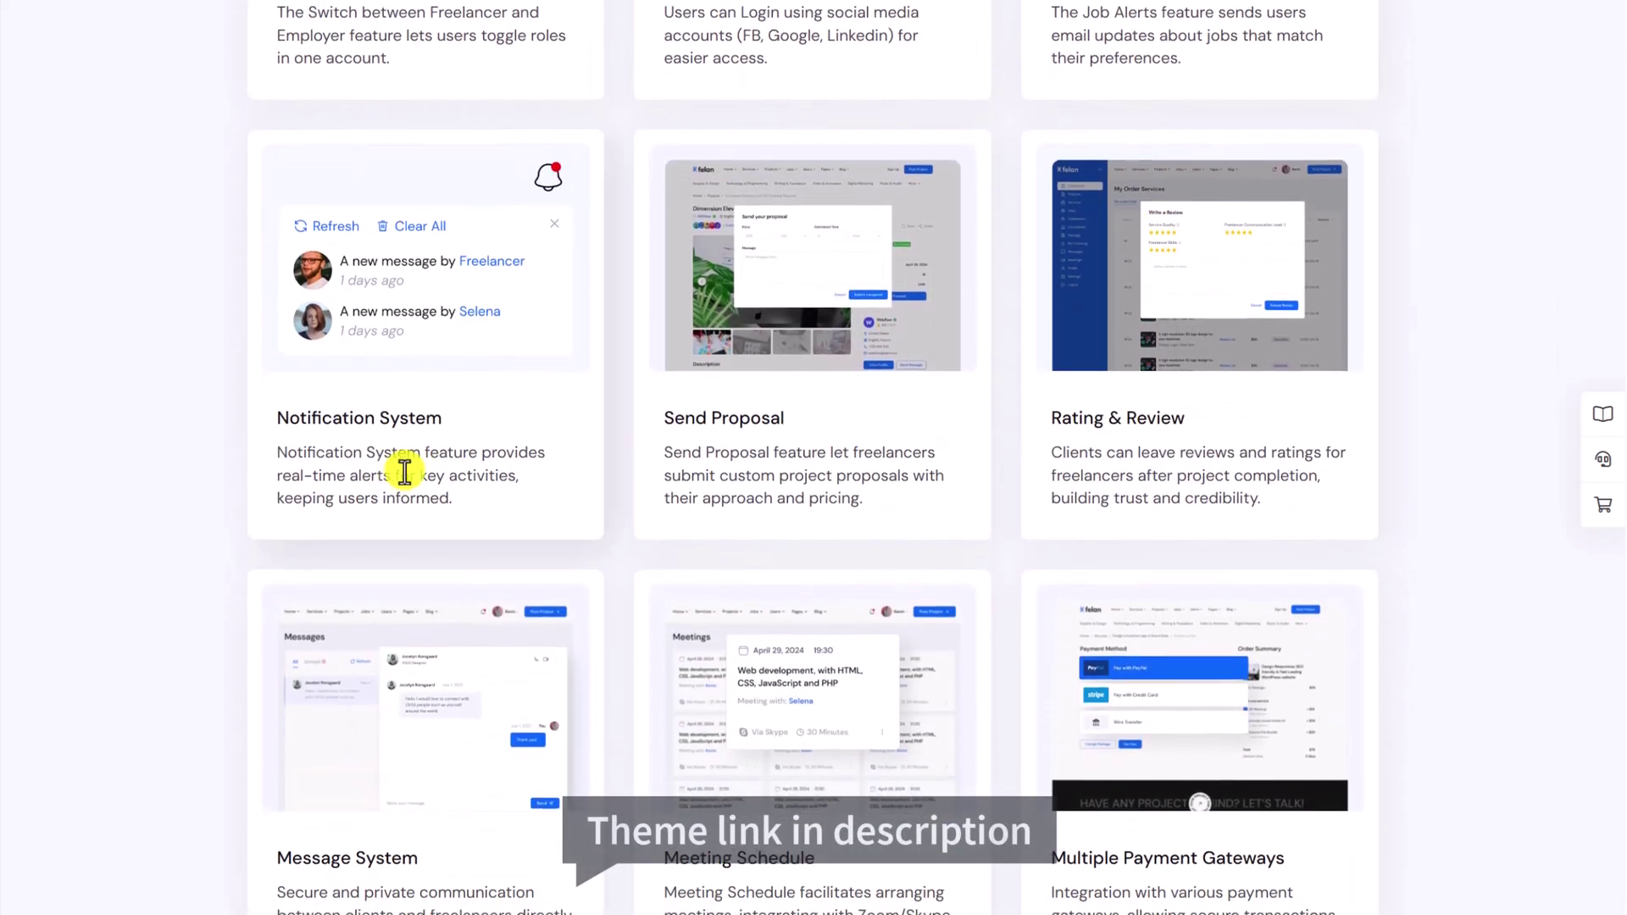
scroll(635, 428, "down", 1)
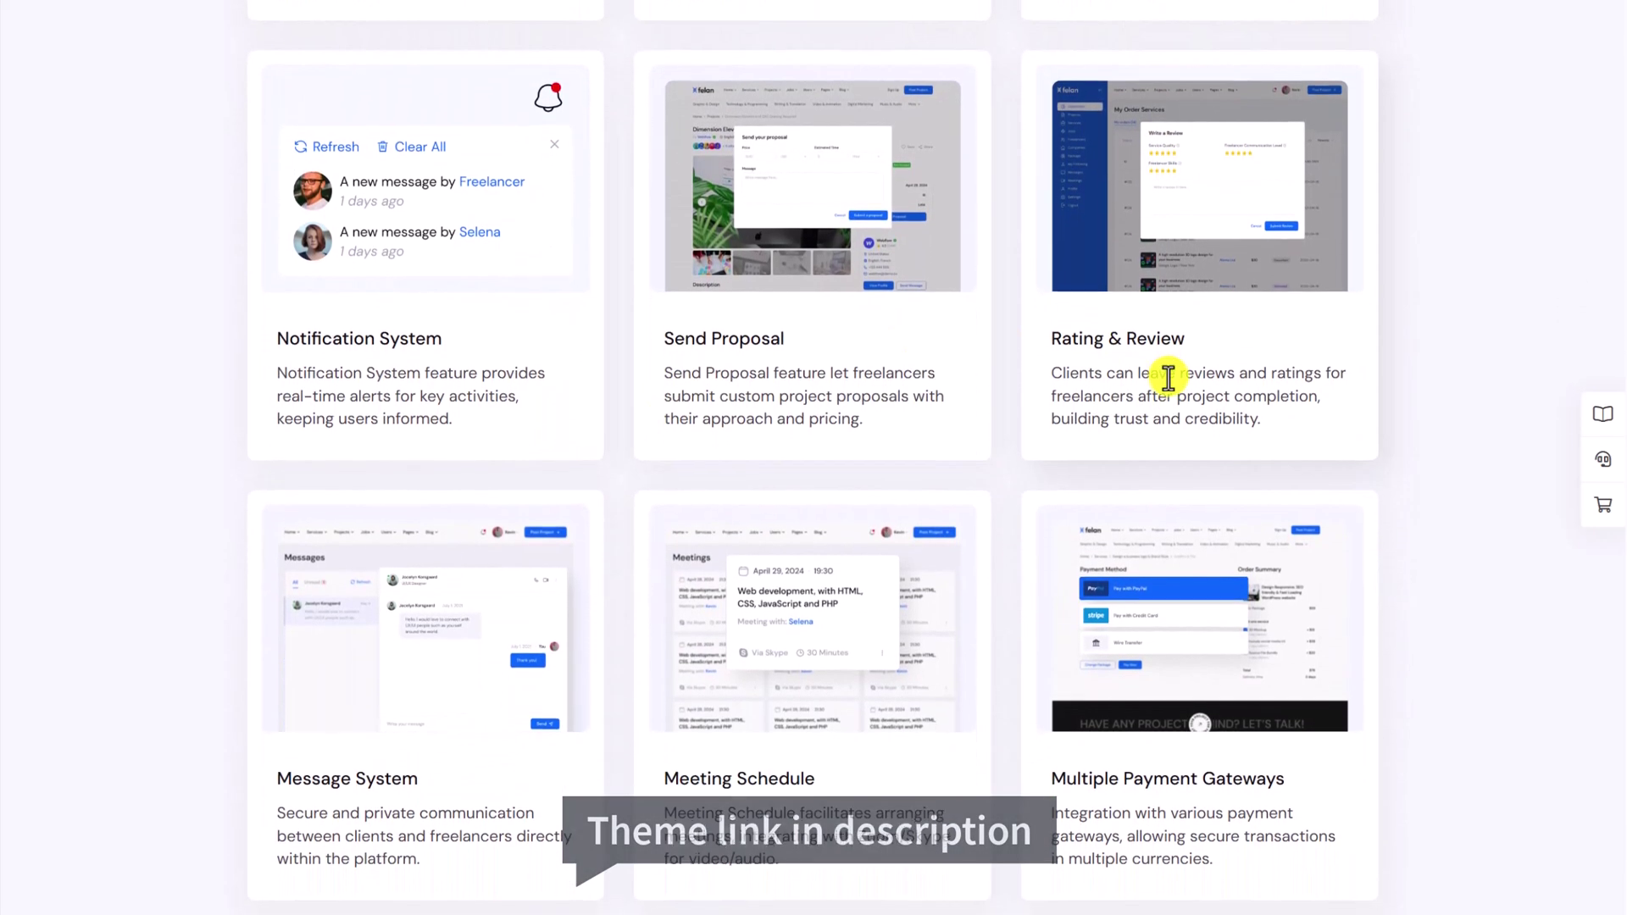
scroll(1170, 370, "down", 4)
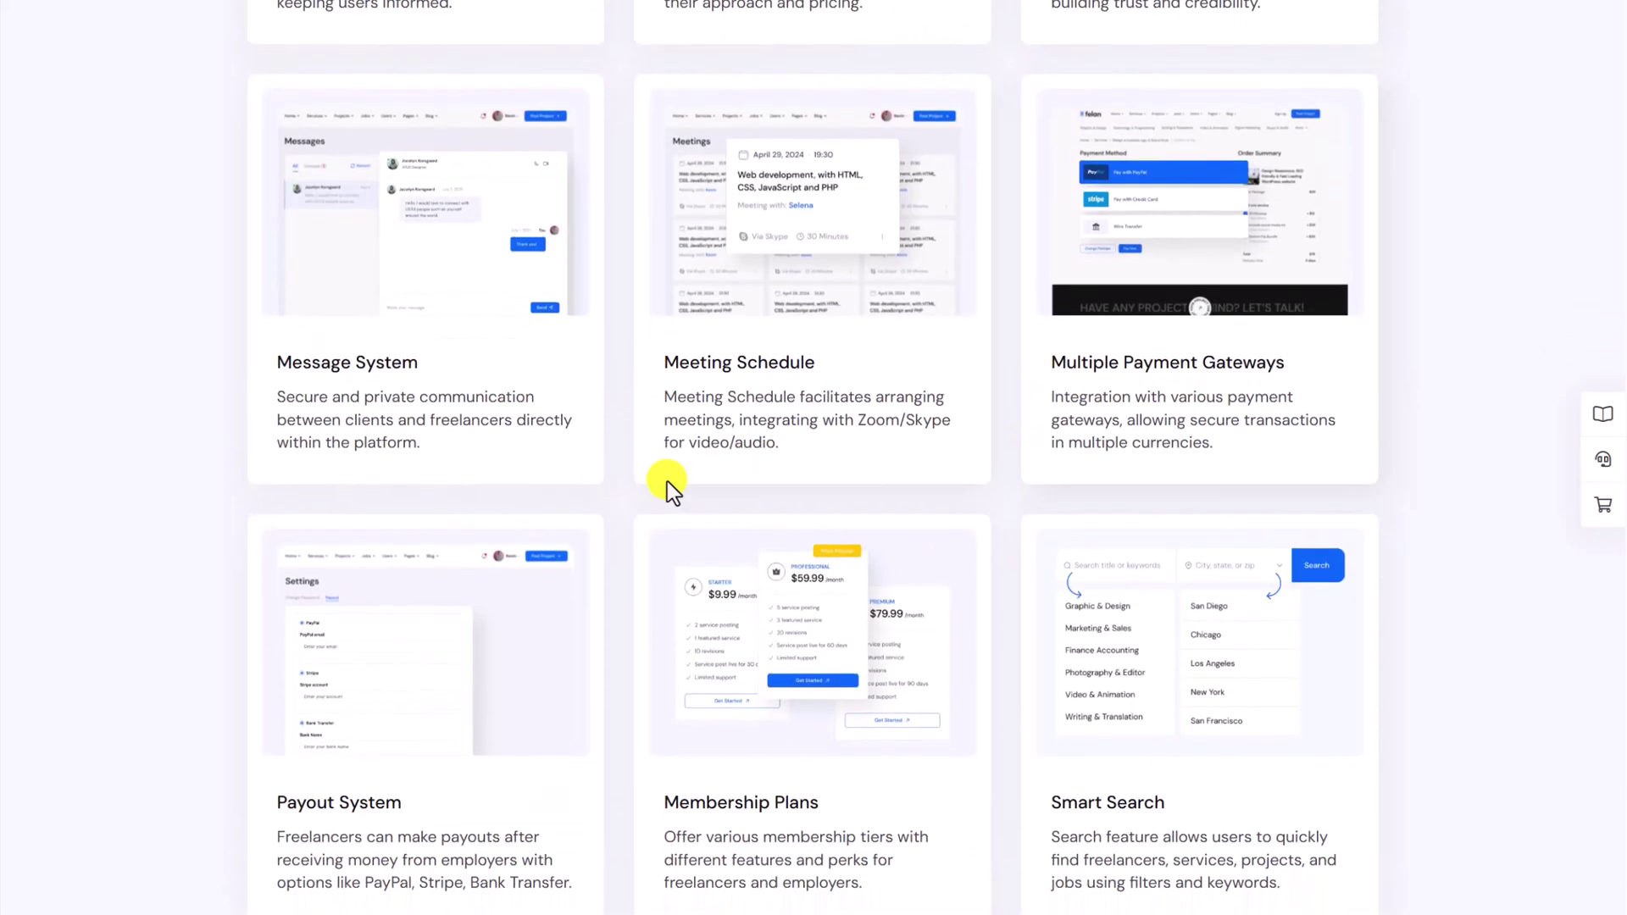
scroll(668, 481, "down", 1)
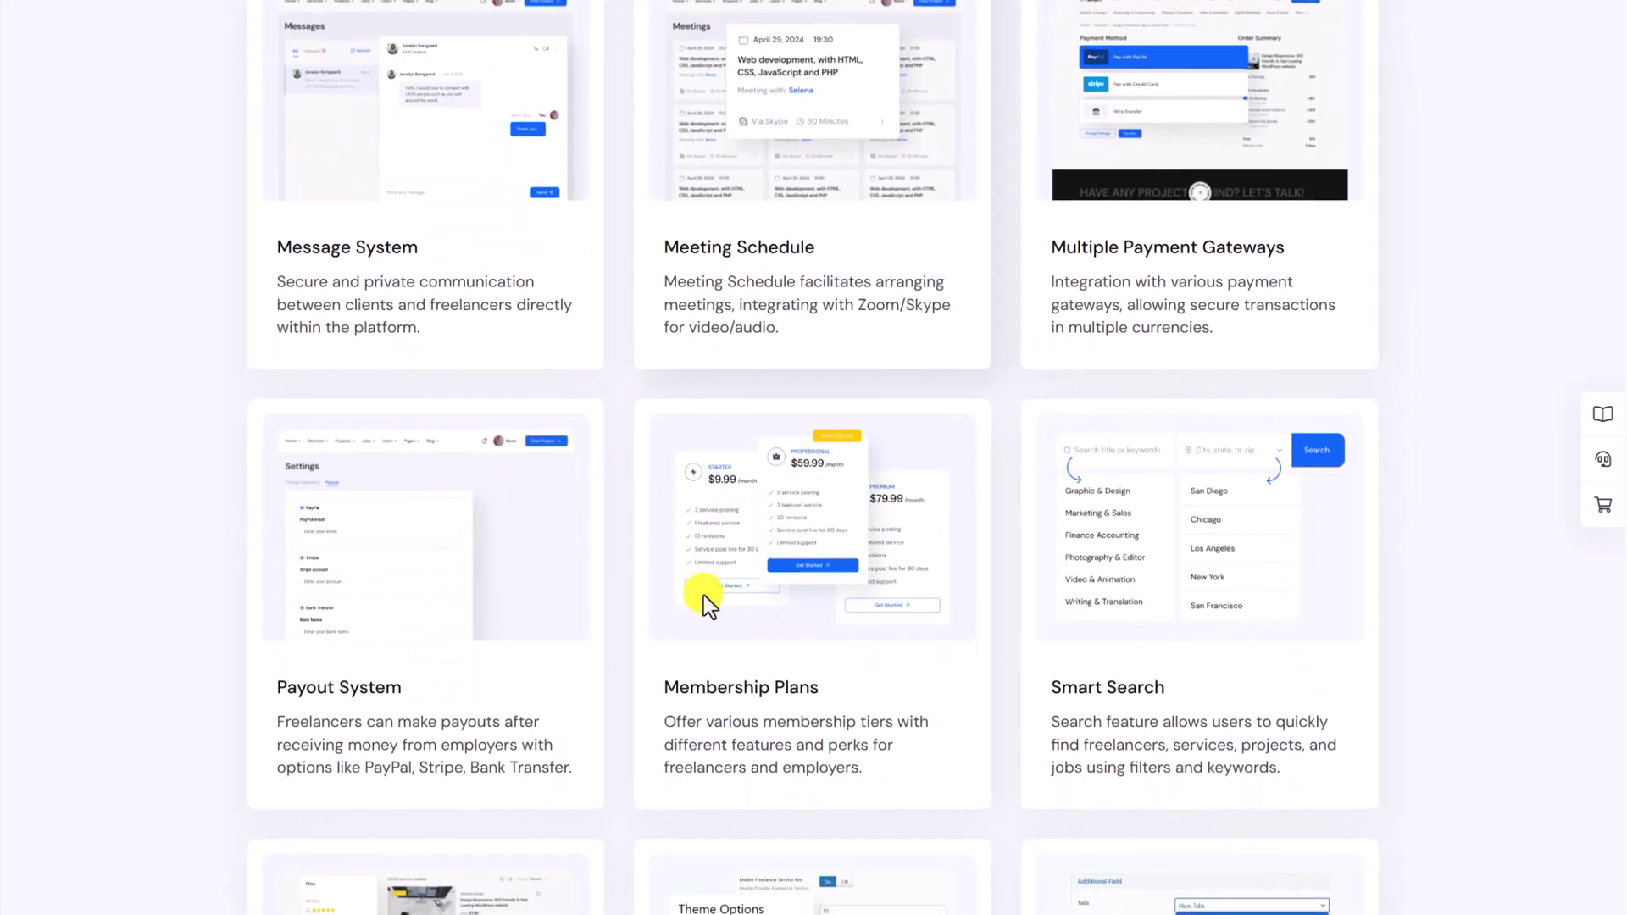
scroll(730, 575, "down", 8)
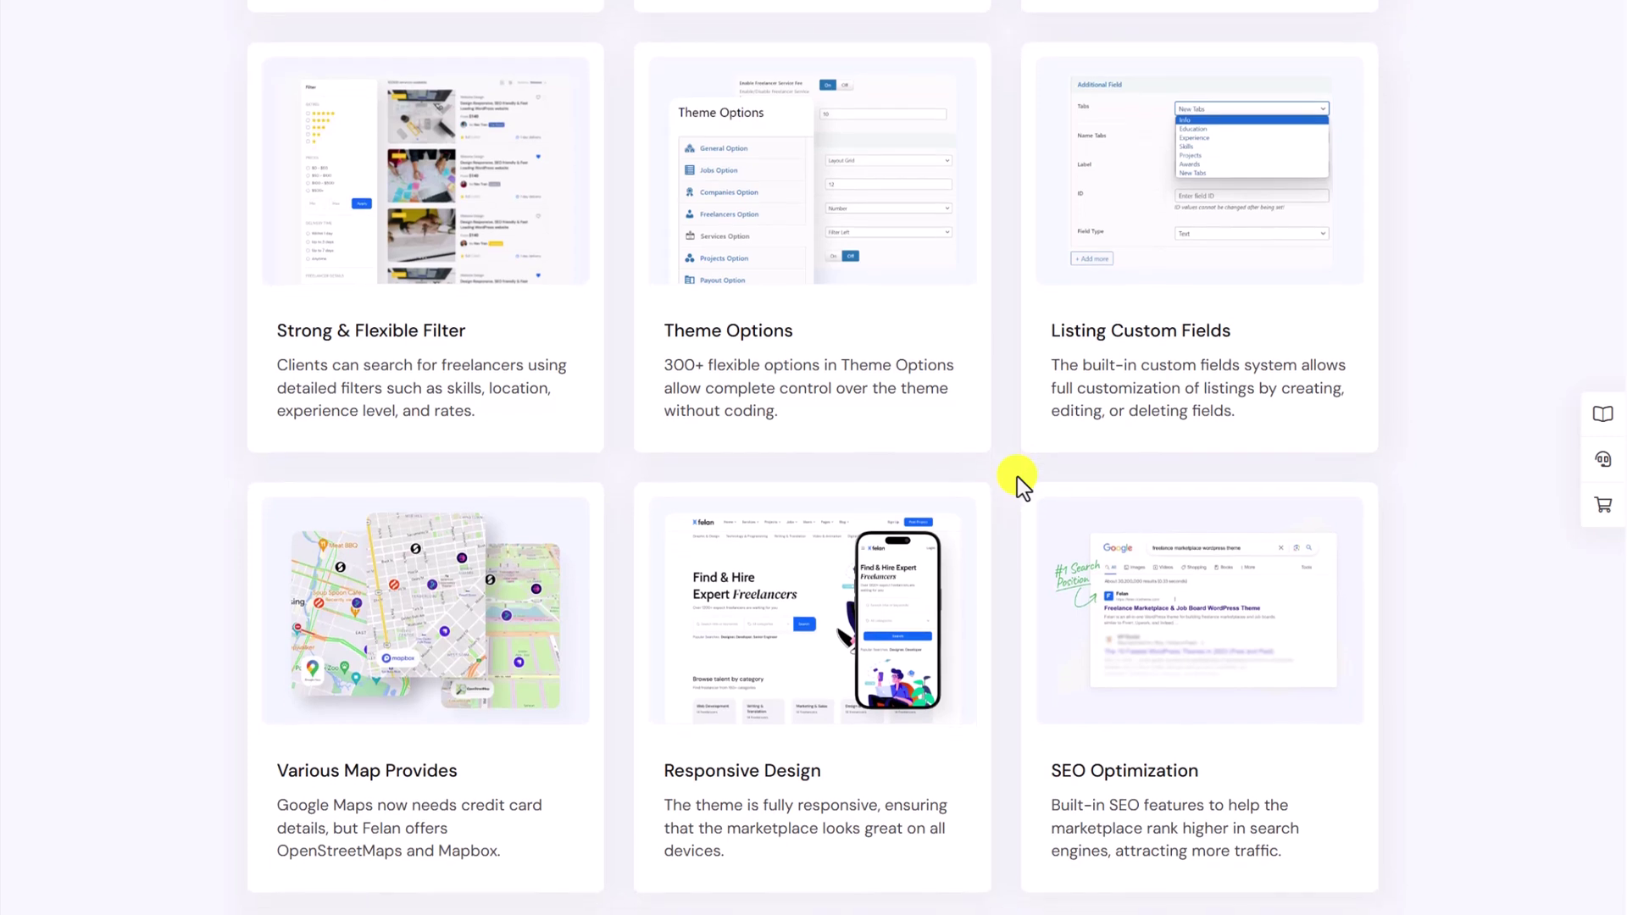
scroll(1017, 476, "down", 1)
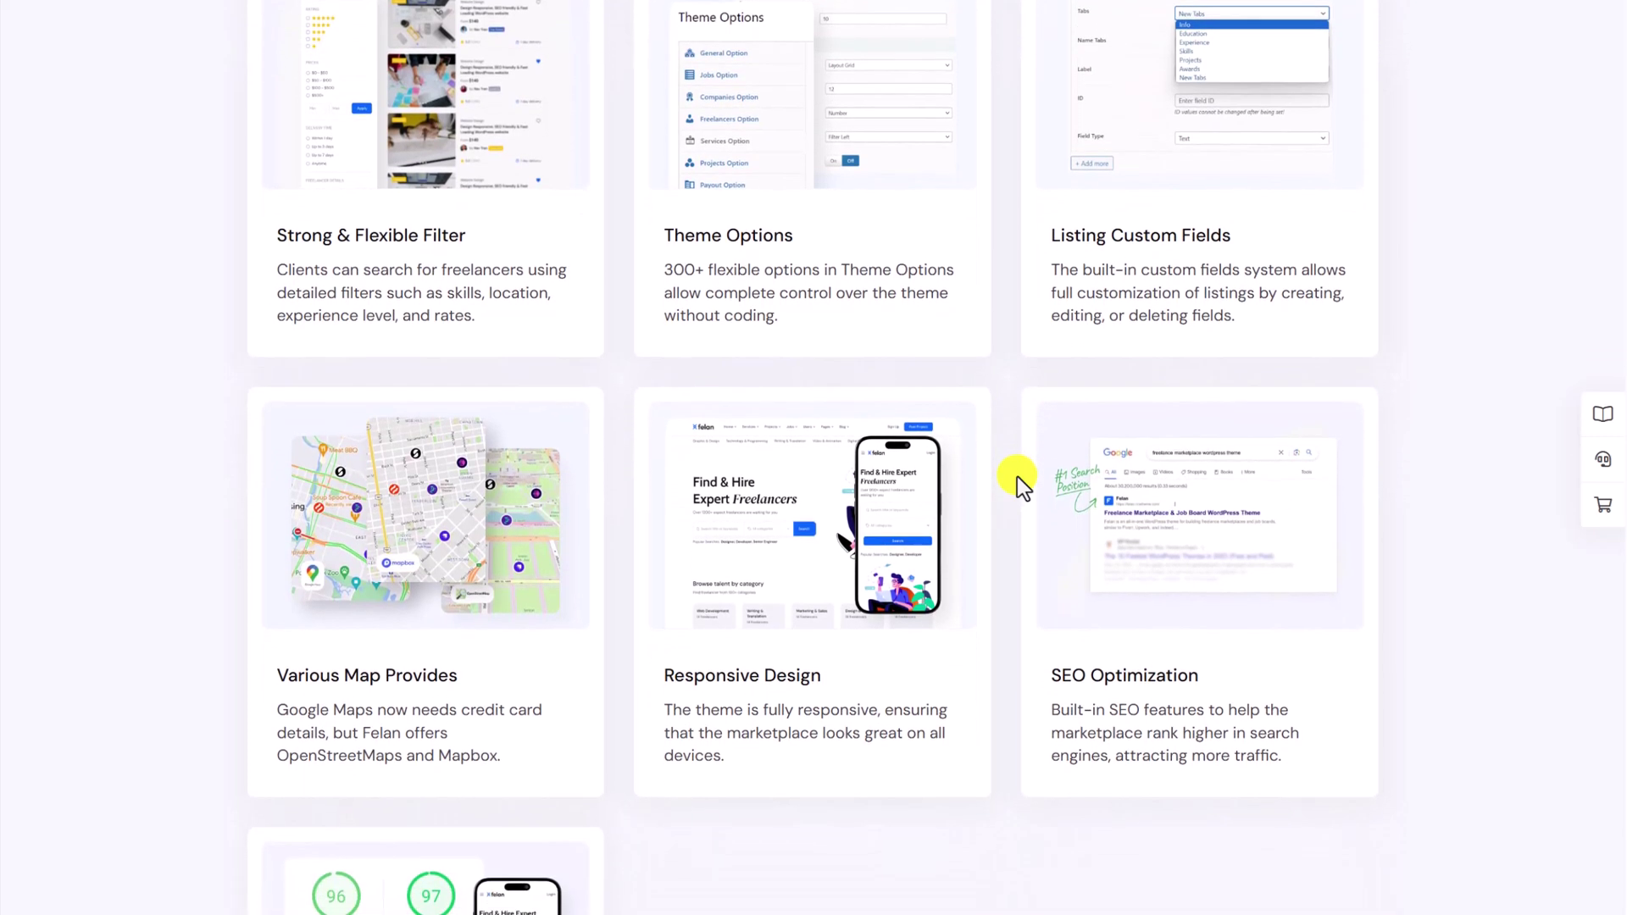
scroll(1003, 488, "down", 4)
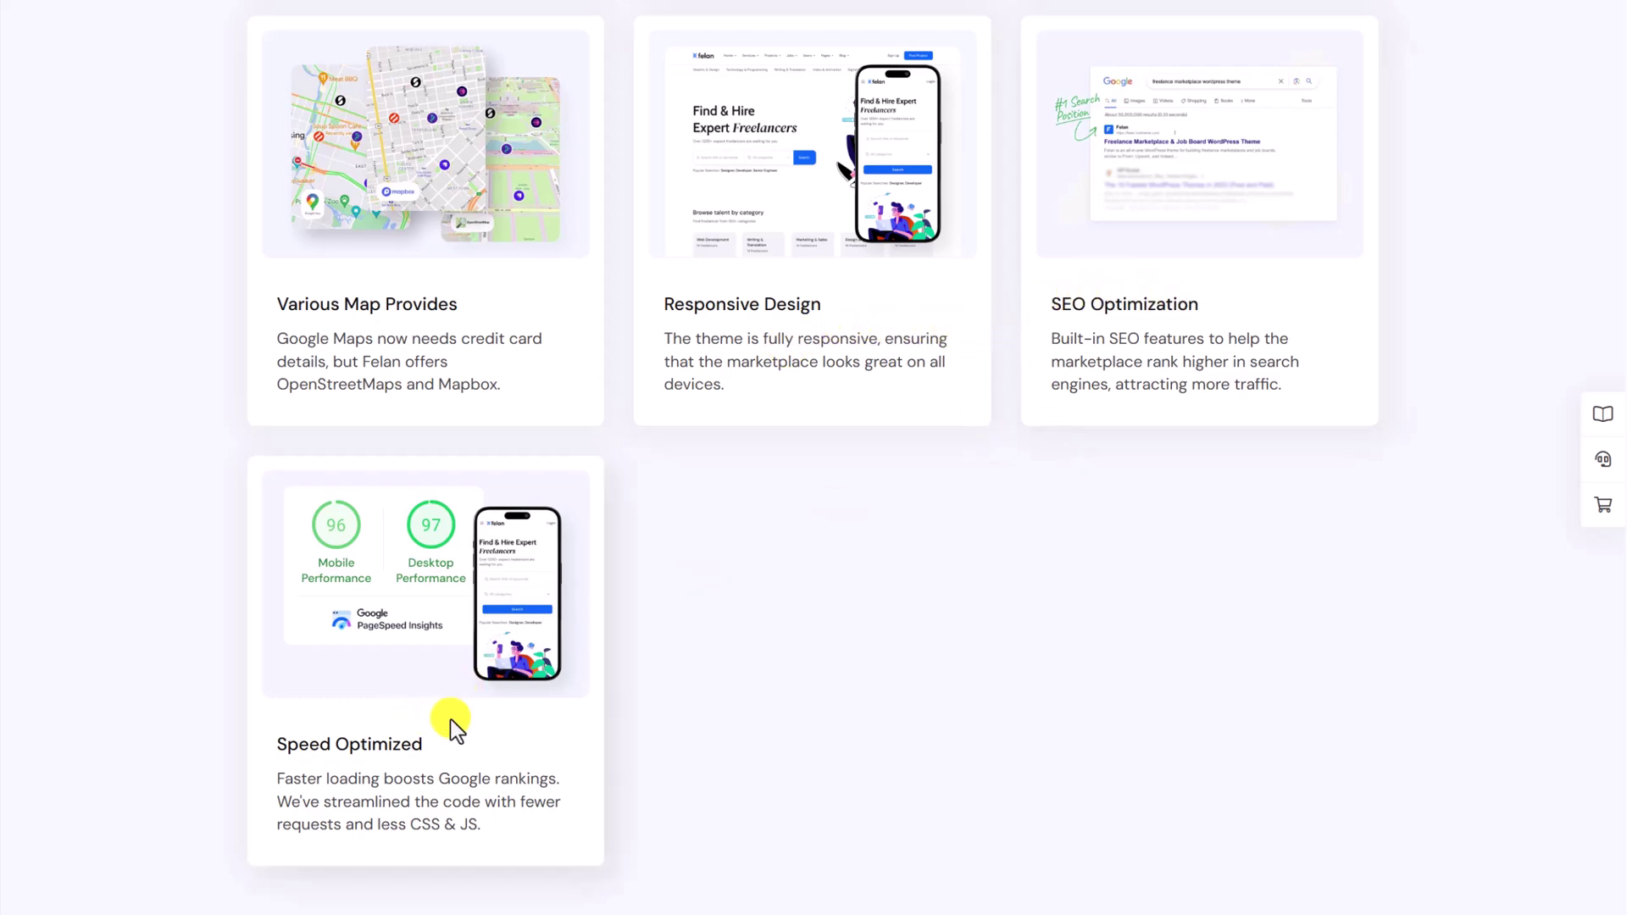
Step: Examine the Additional Features, the Elementor Page Builder section and the Frequently Asked Questions
scroll(866, 722, "down", 10)
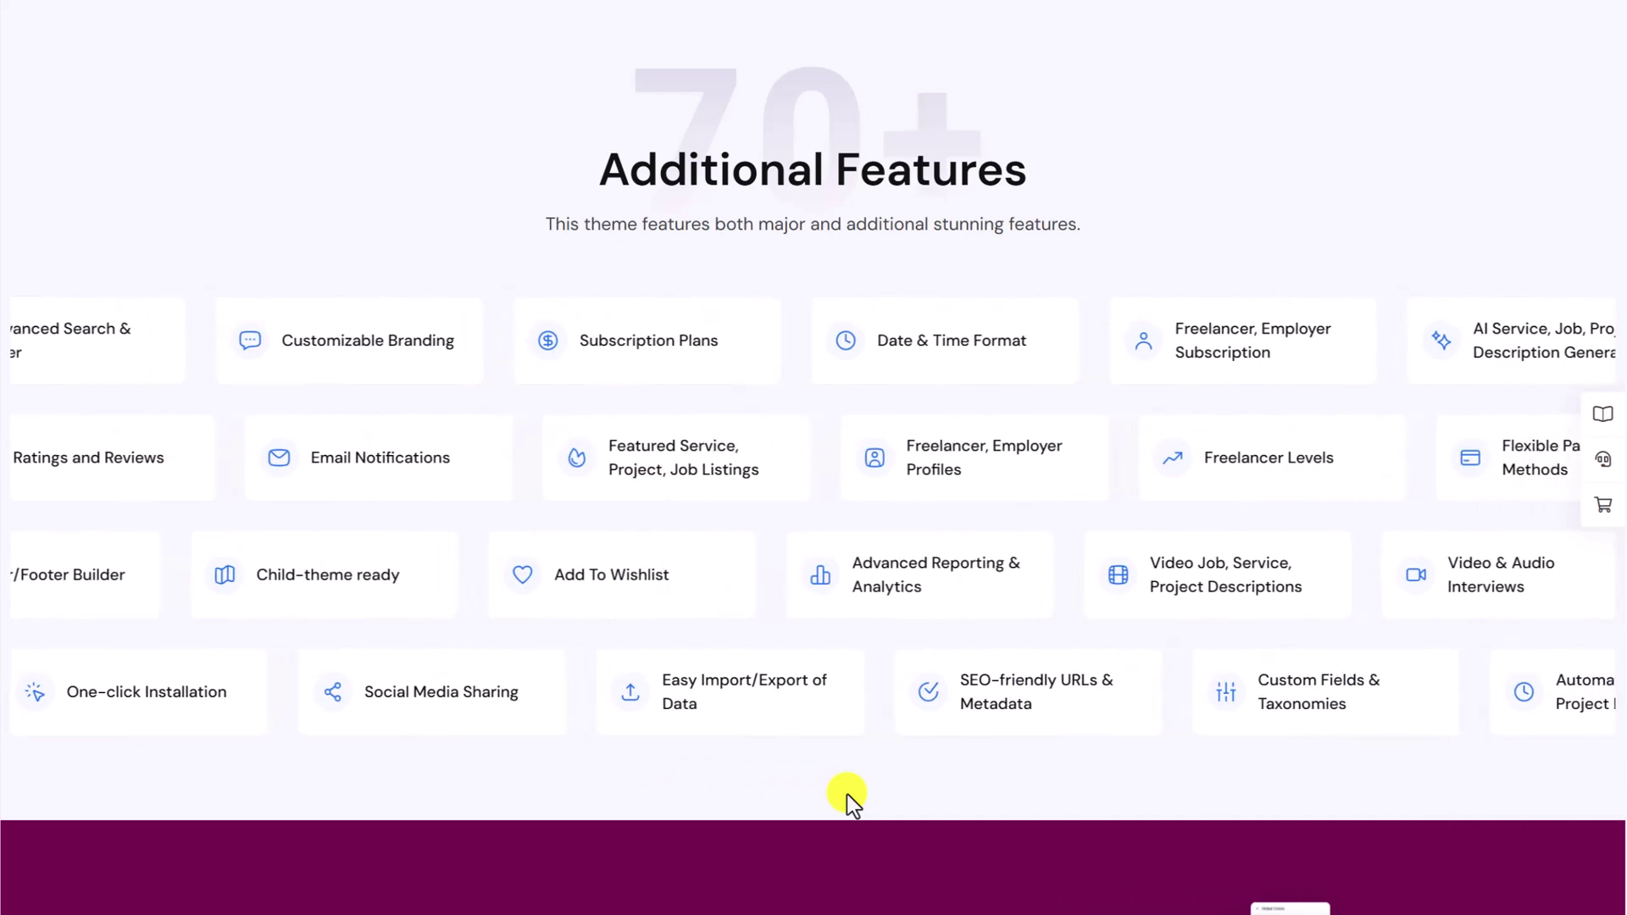
scroll(847, 793, "down", 5)
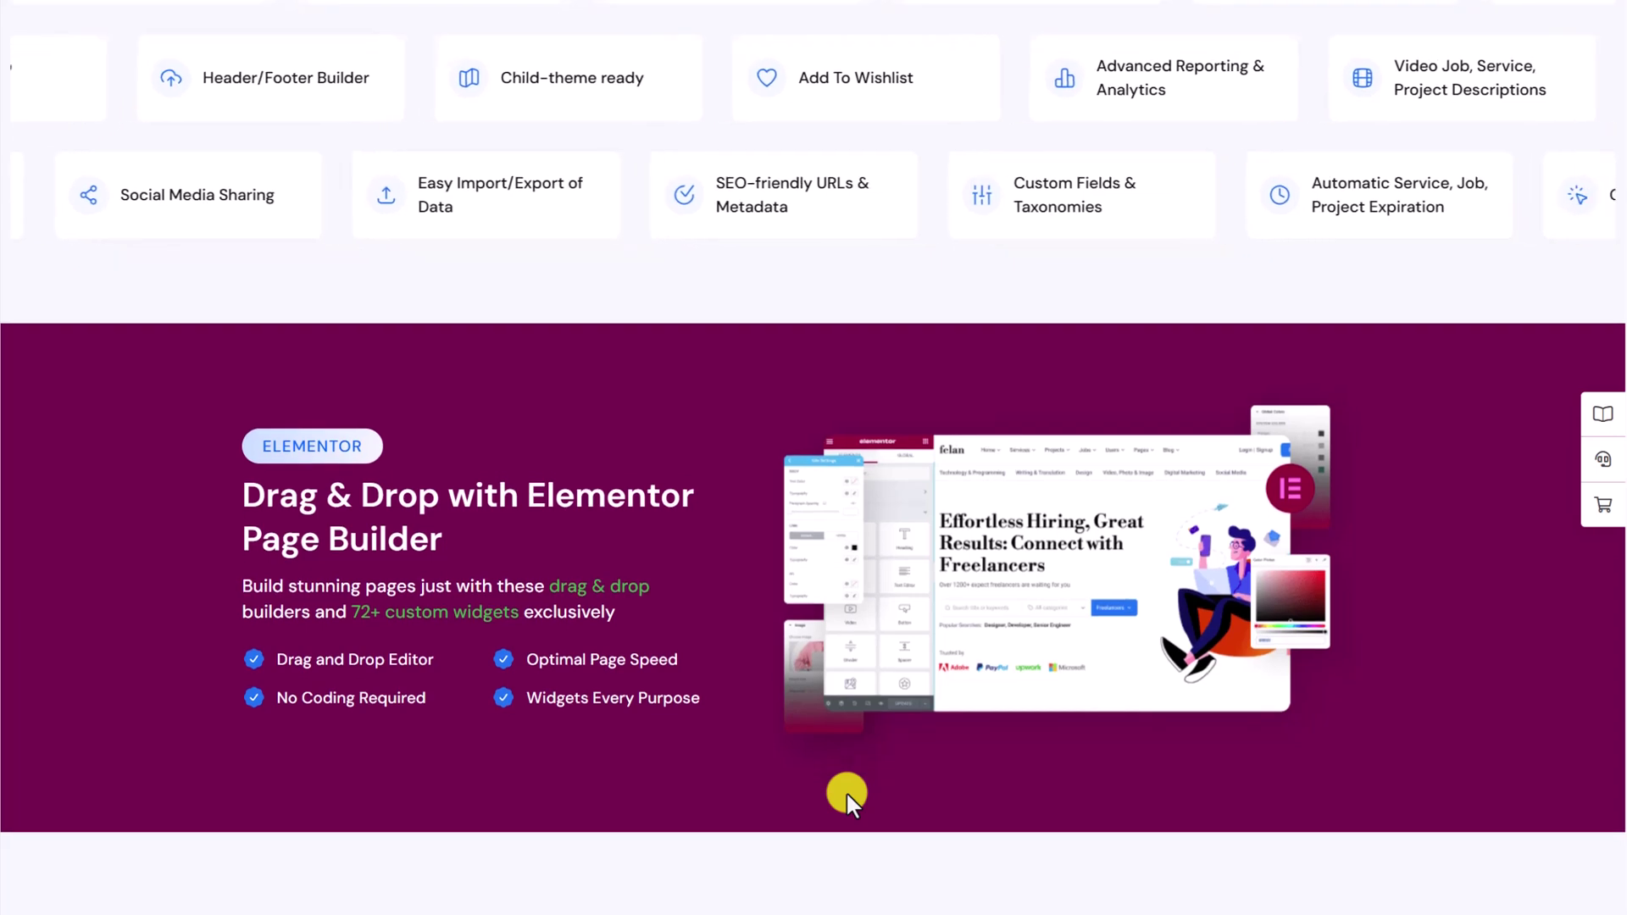
scroll(711, 557, "down", 8)
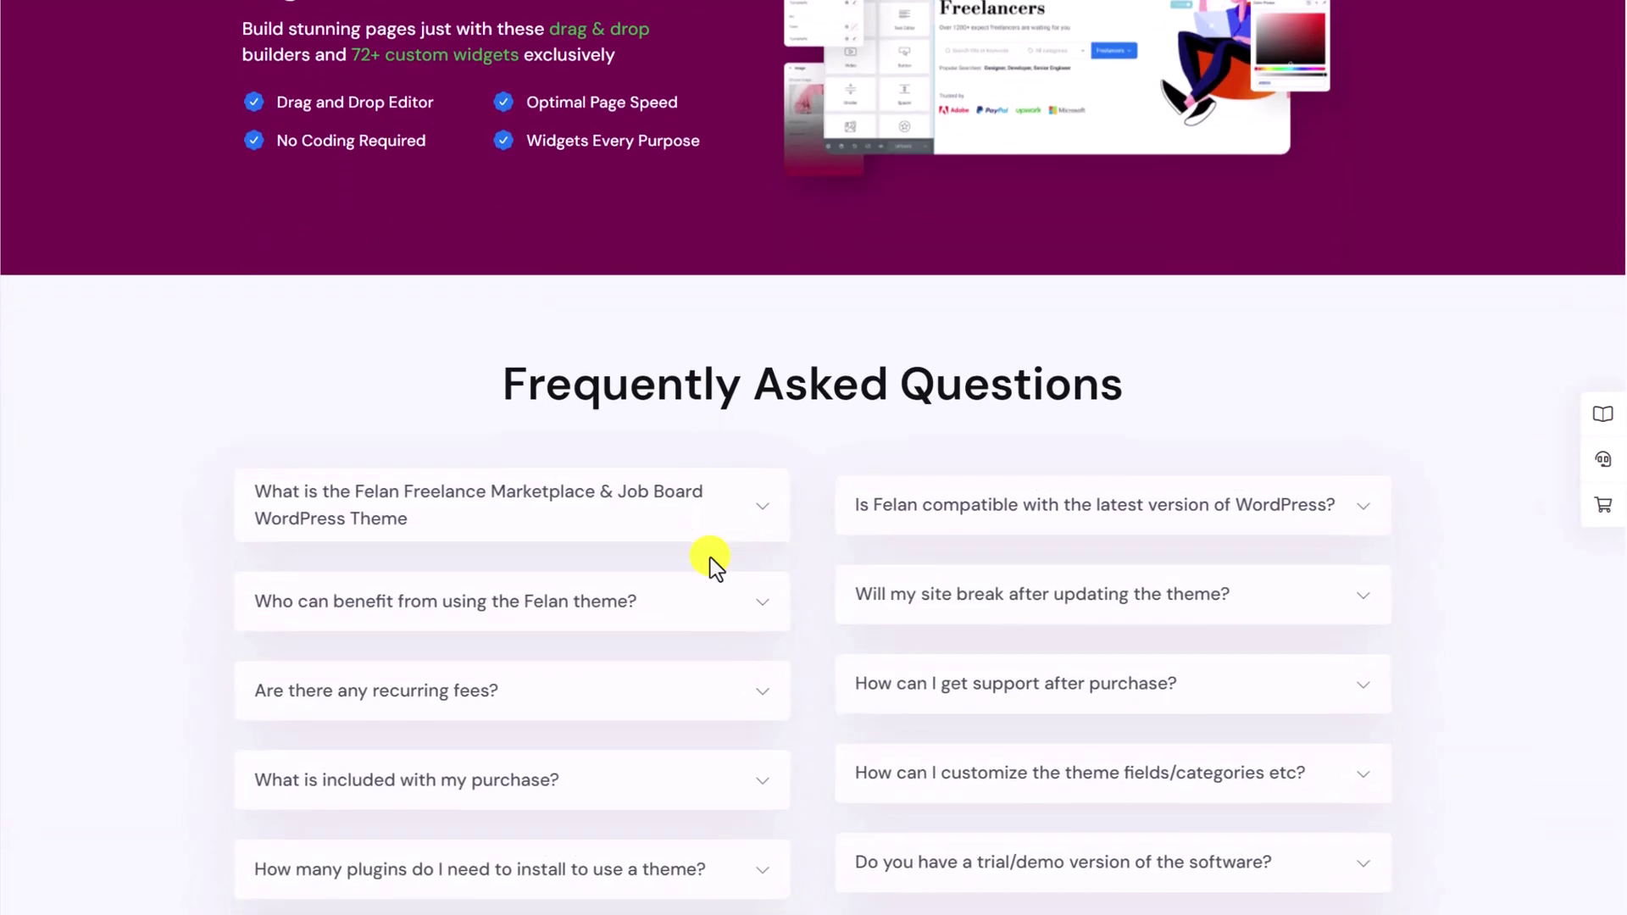
scroll(710, 558, "down", 1)
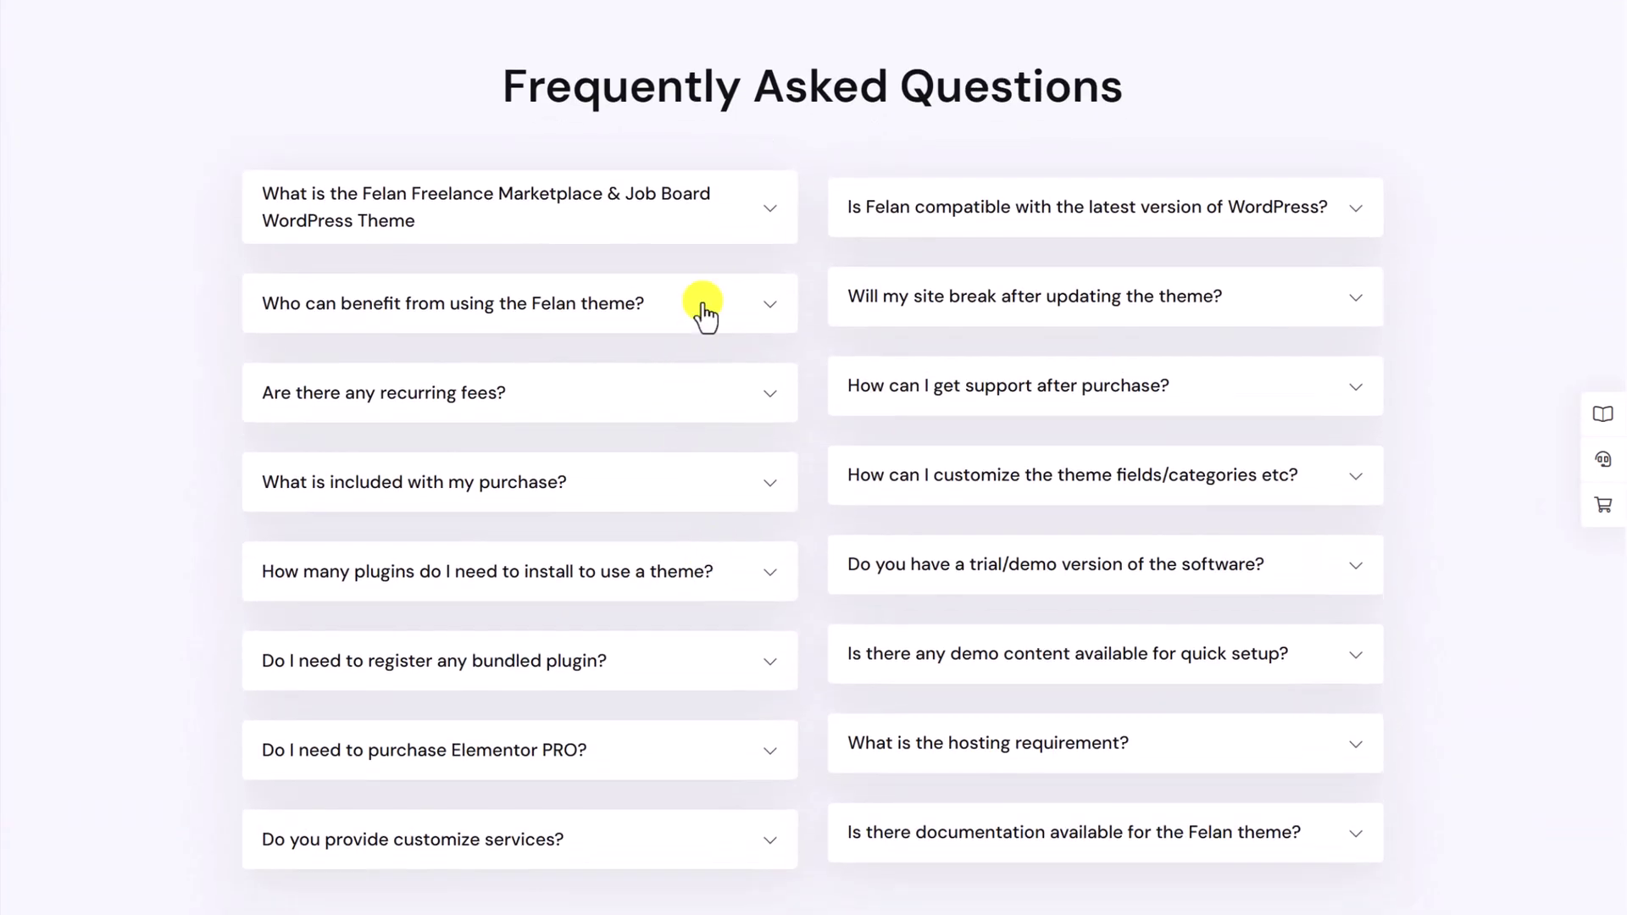
scroll(272, 421, "down", 3)
scroll(228, 413, "up", 6)
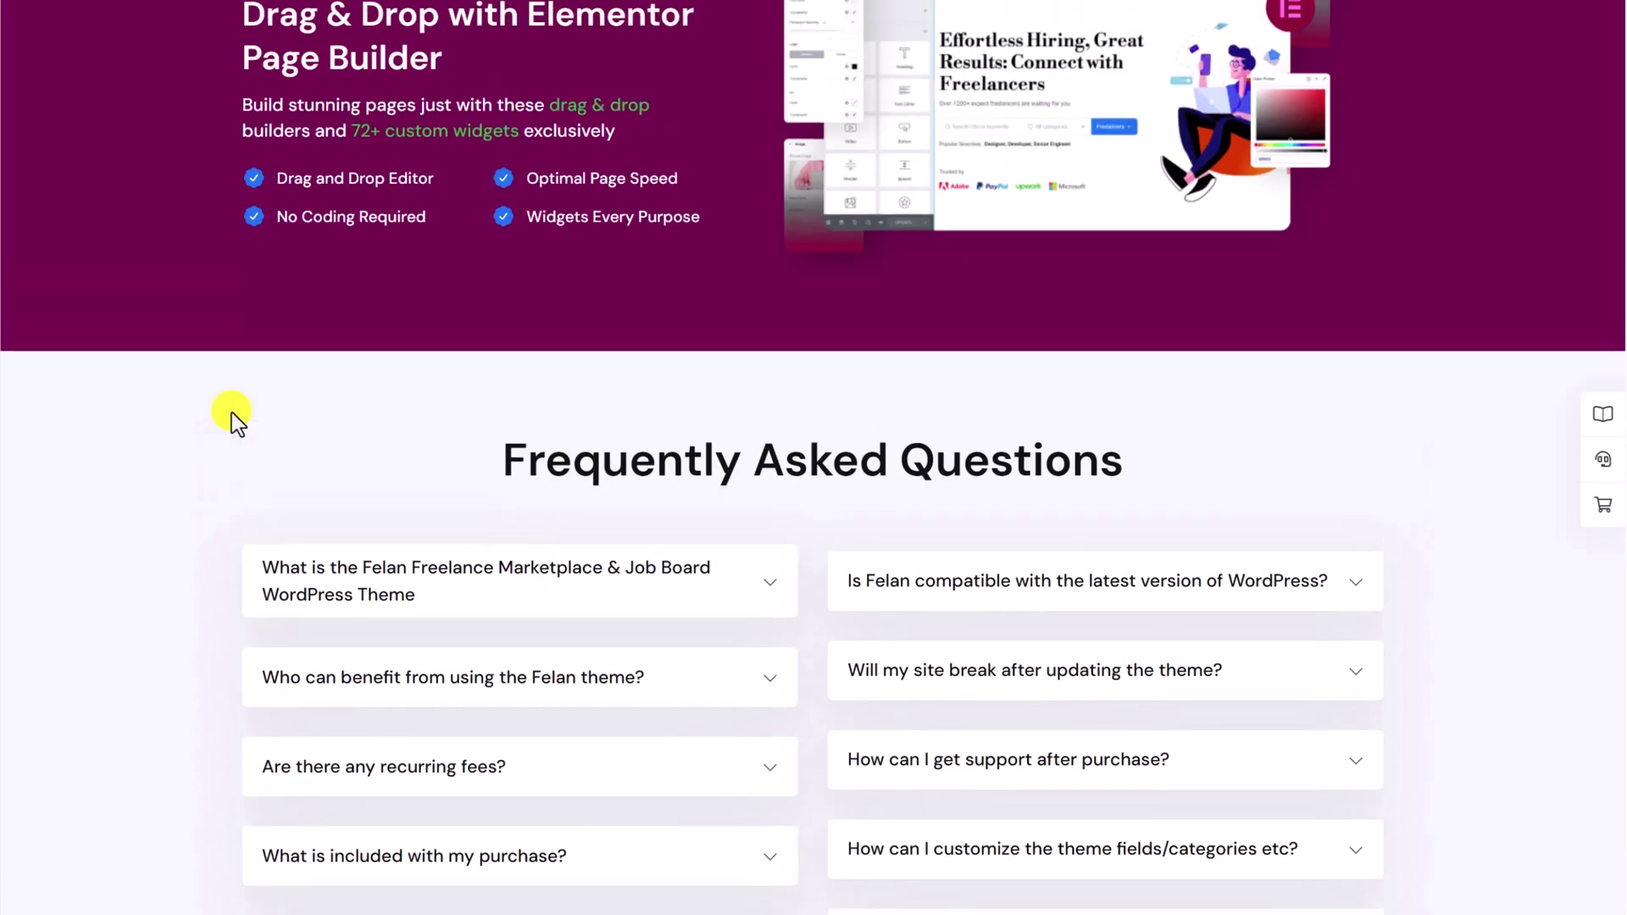
Step: Return to the Freelance Demos section and open the Freelance - 03 demo
scroll(232, 412, "up", 20)
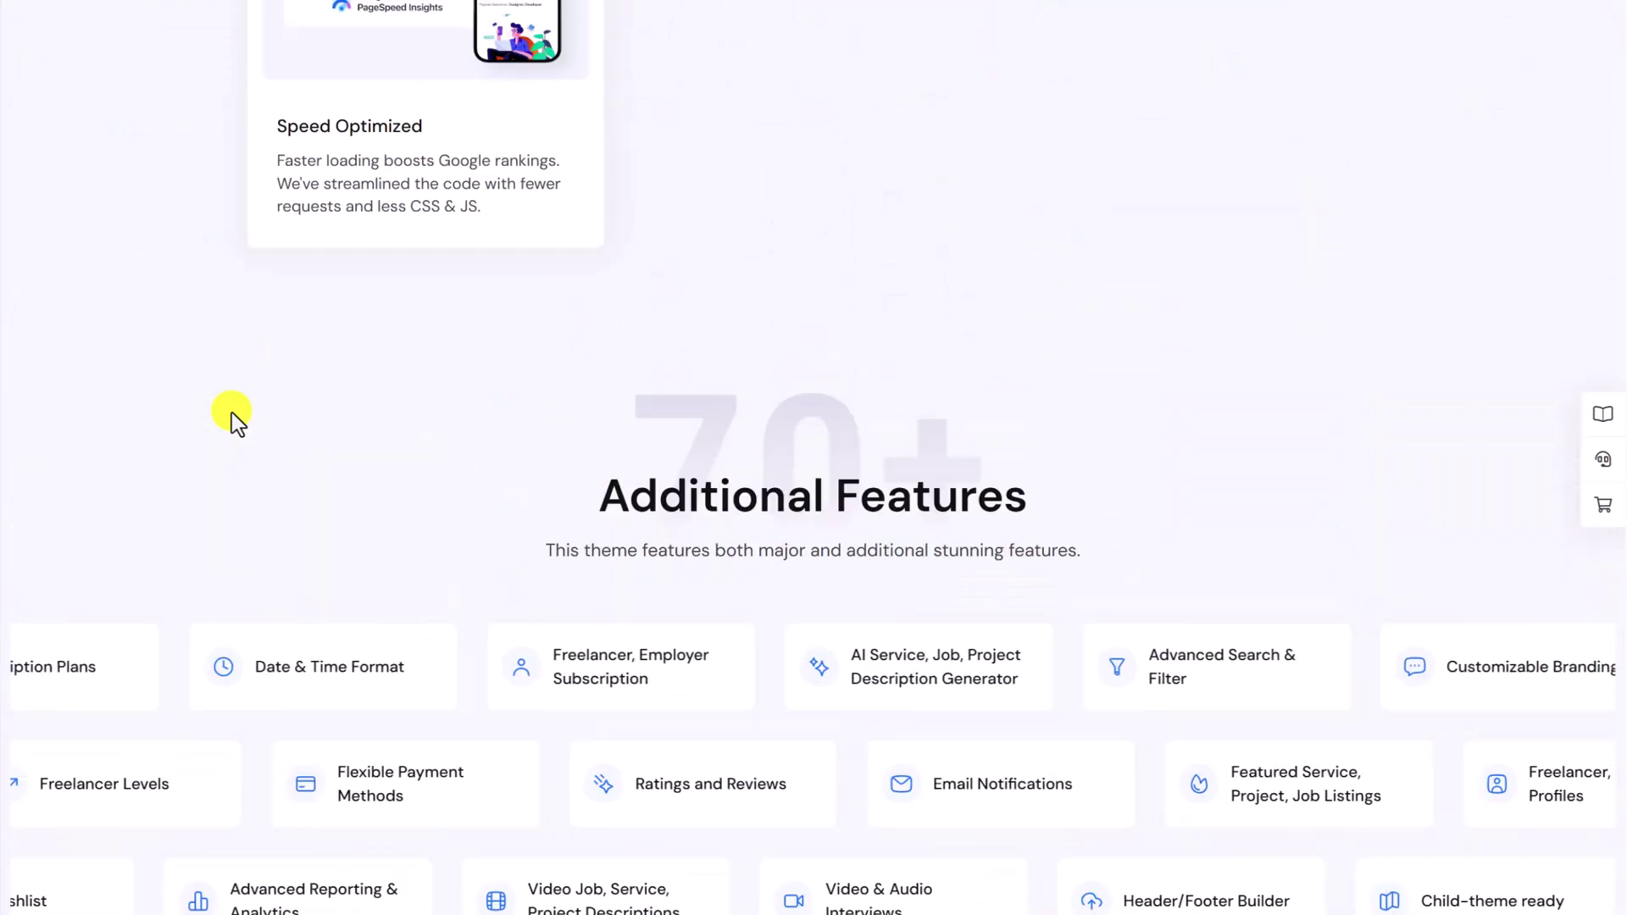
scroll(231, 412, "up", 15)
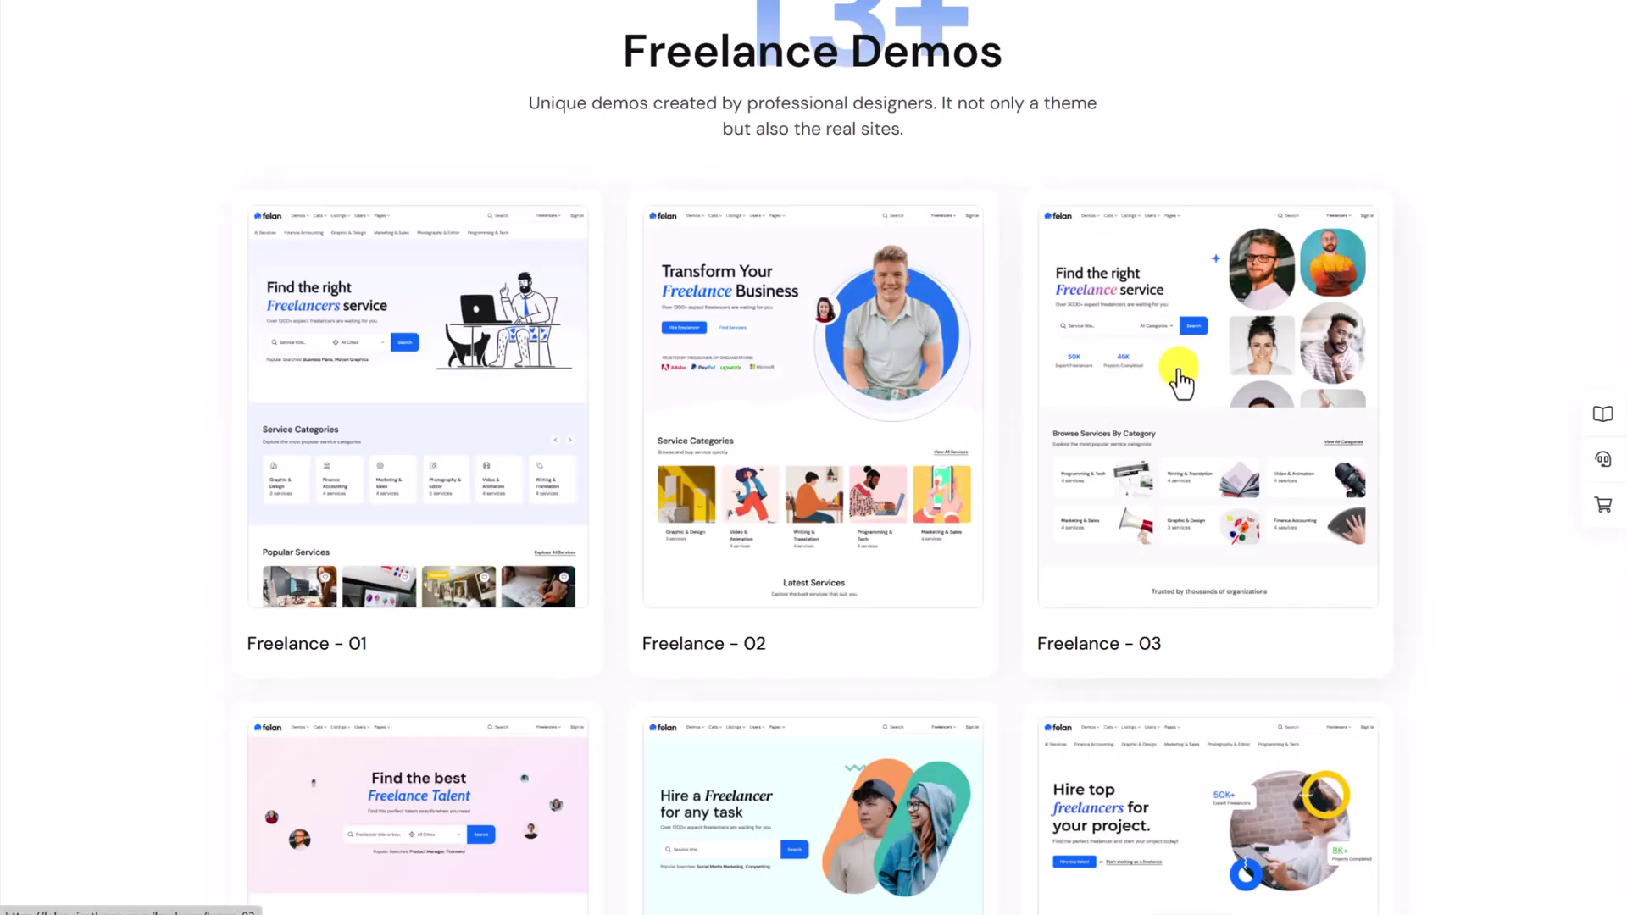
left_click(809, 333)
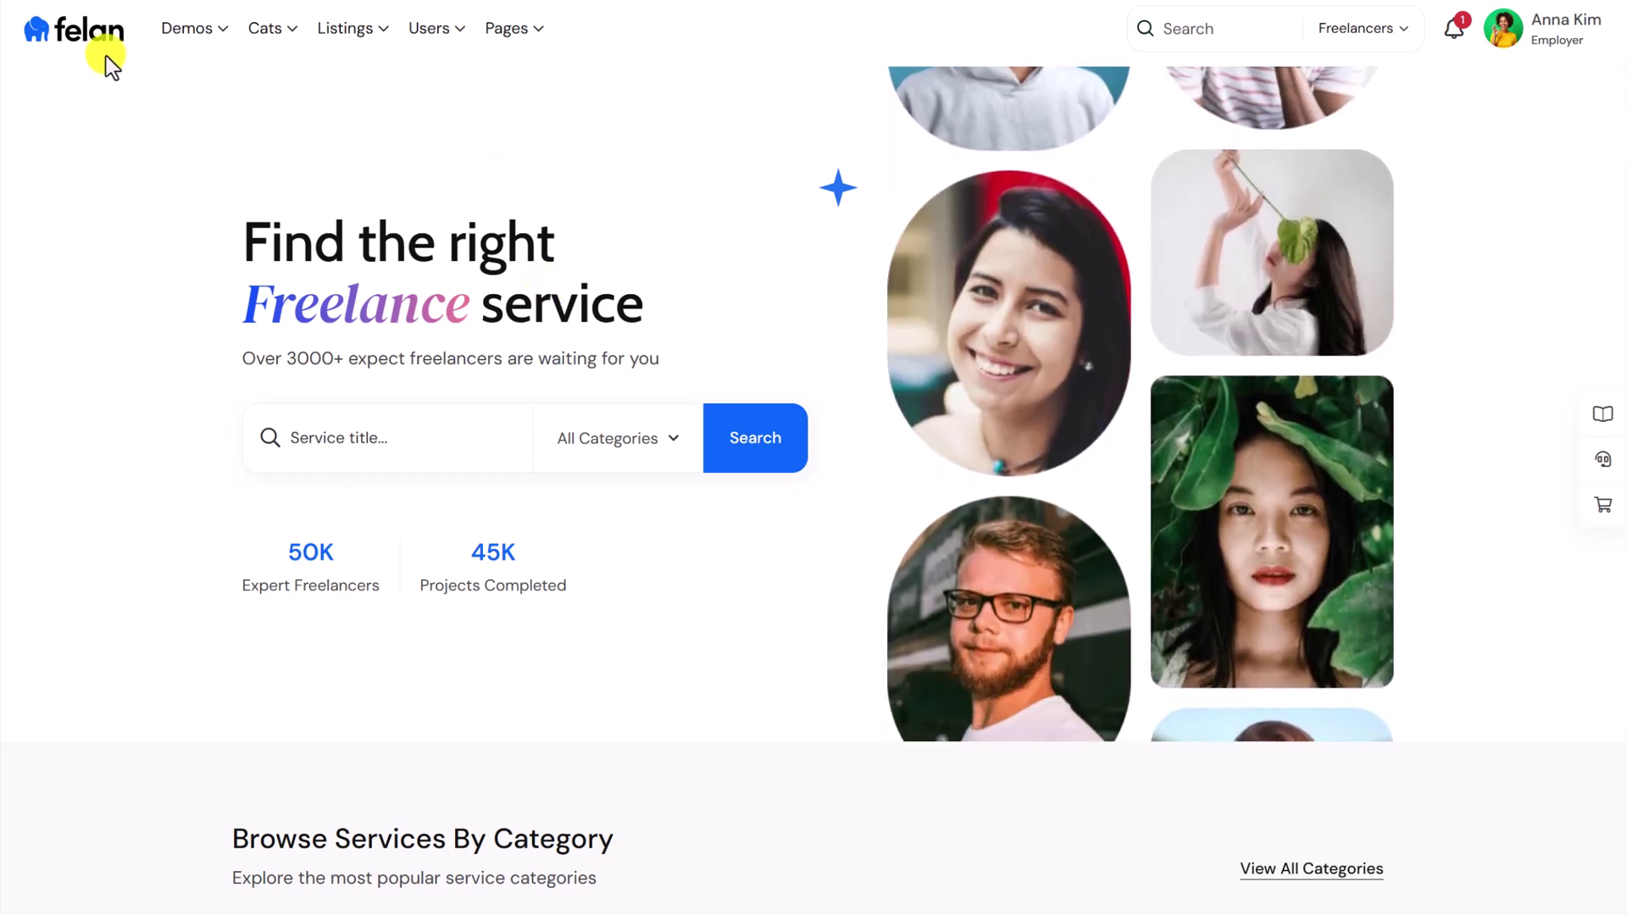
Step: Examine the demo header's Demos, Cats, Listings, Users and Pages navigation, including project categories, plus the search types and account options
mouse_move(201, 40)
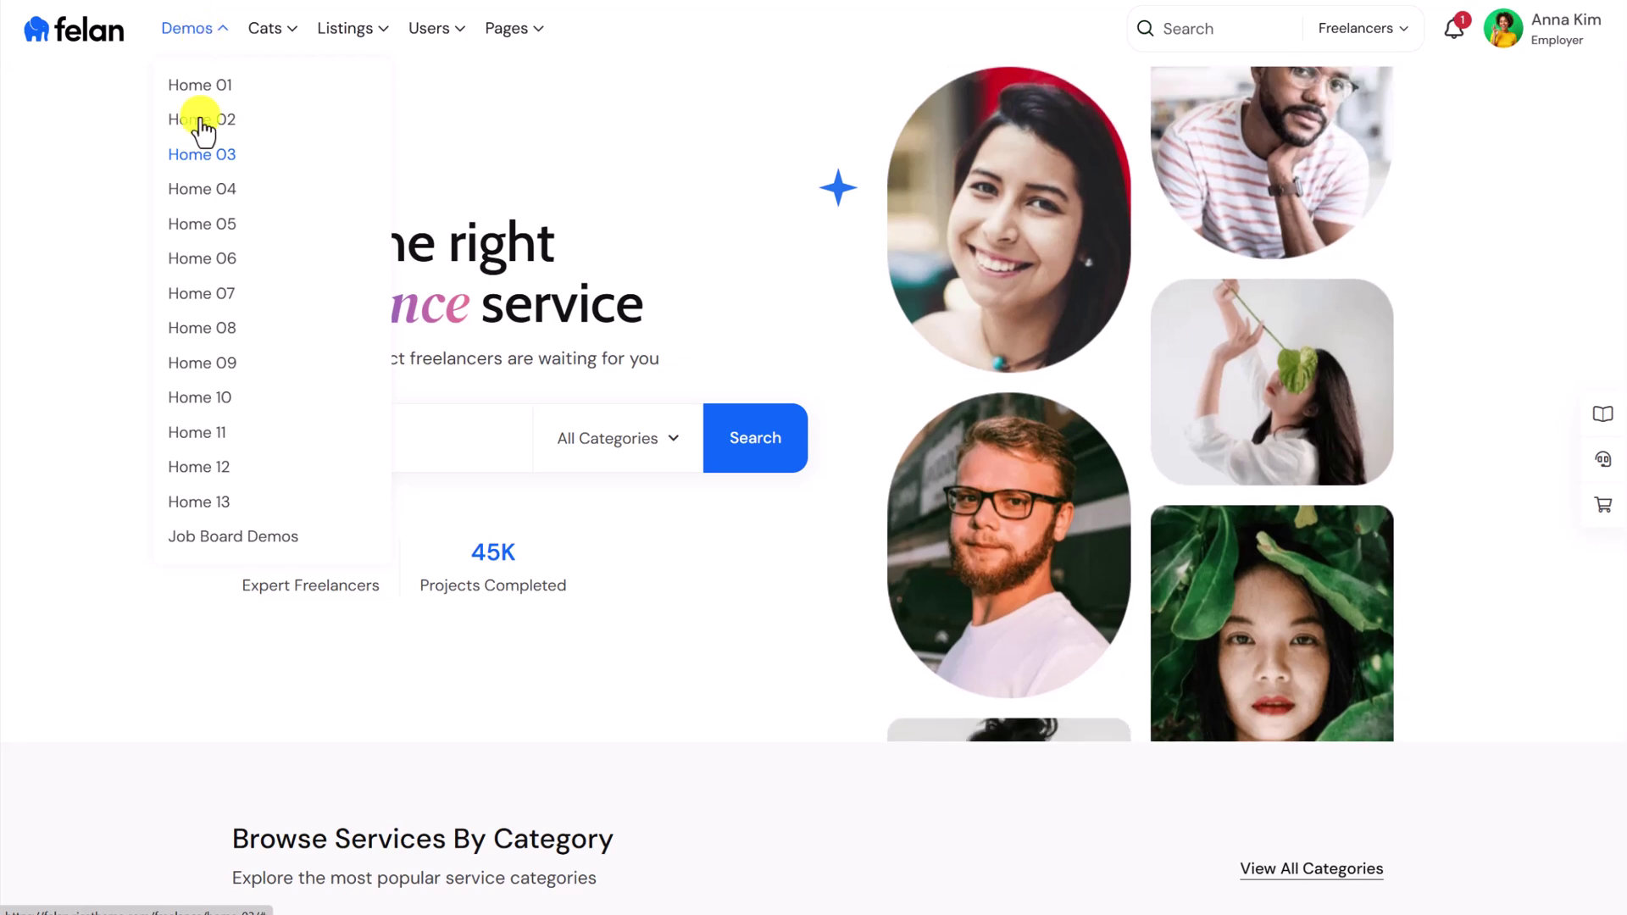
mouse_move(261, 38)
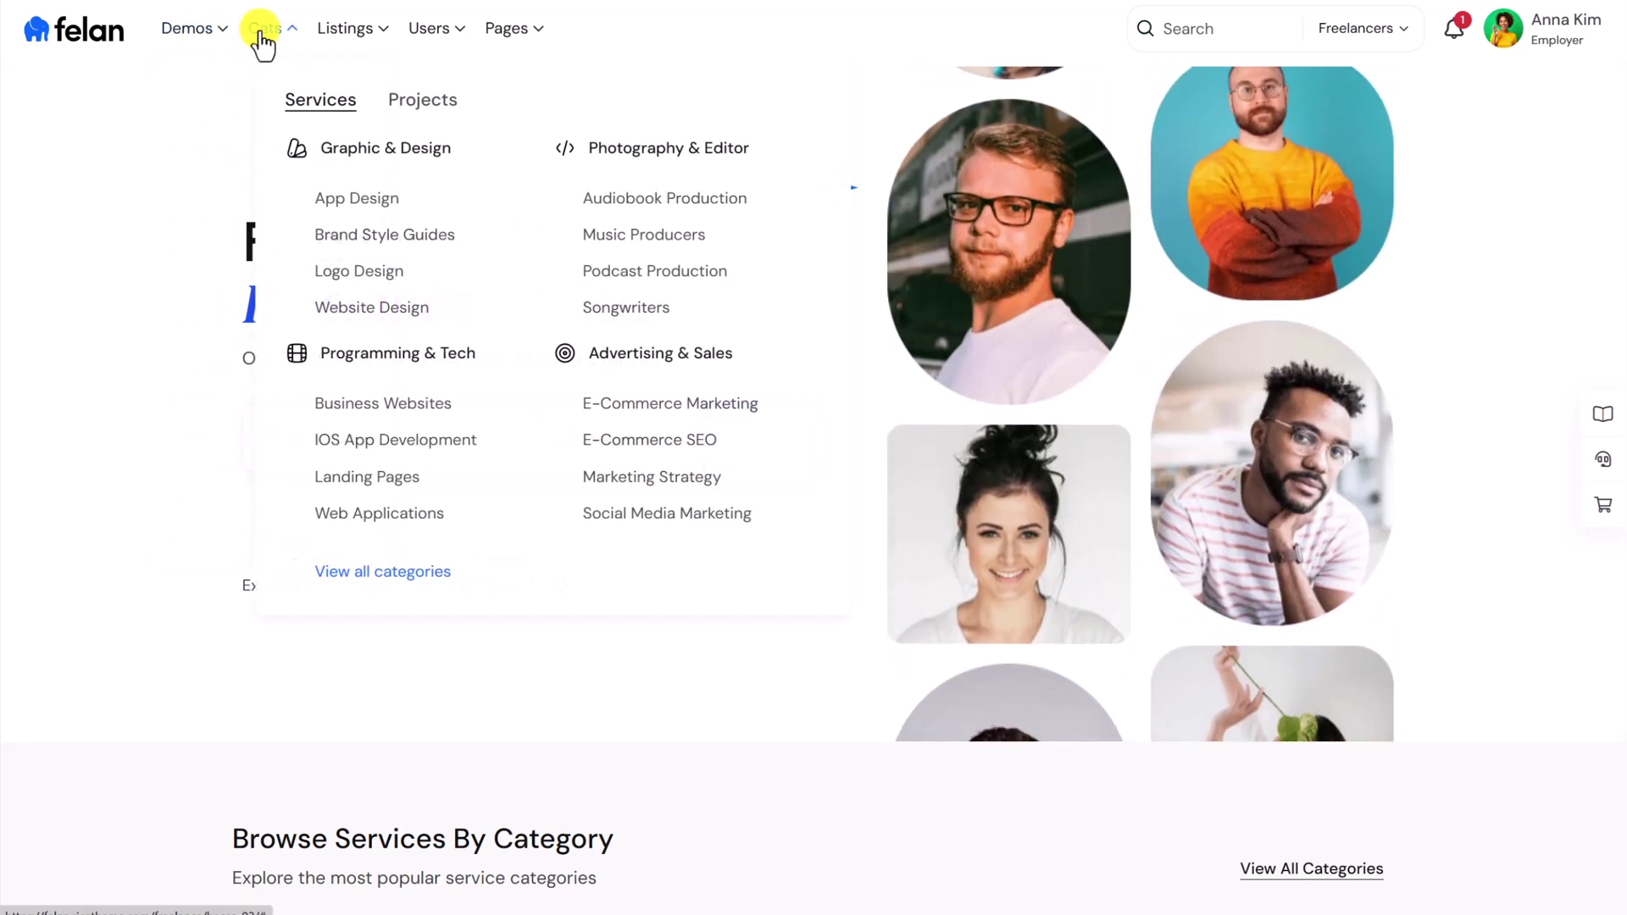
left_click(417, 103)
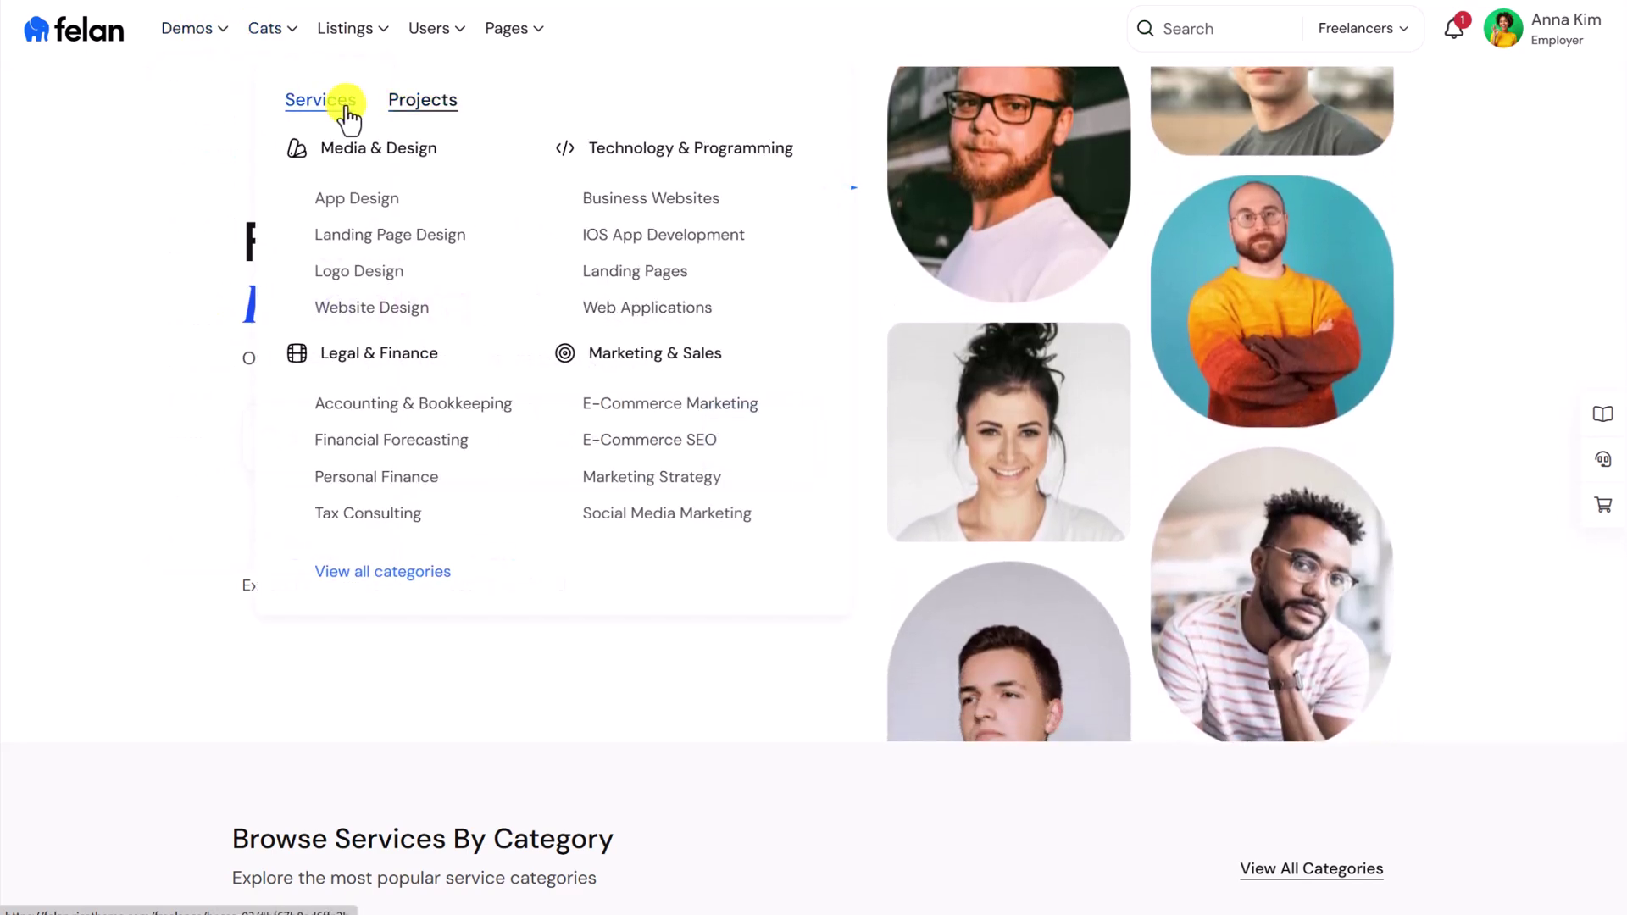
mouse_move(355, 42)
mouse_move(360, 100)
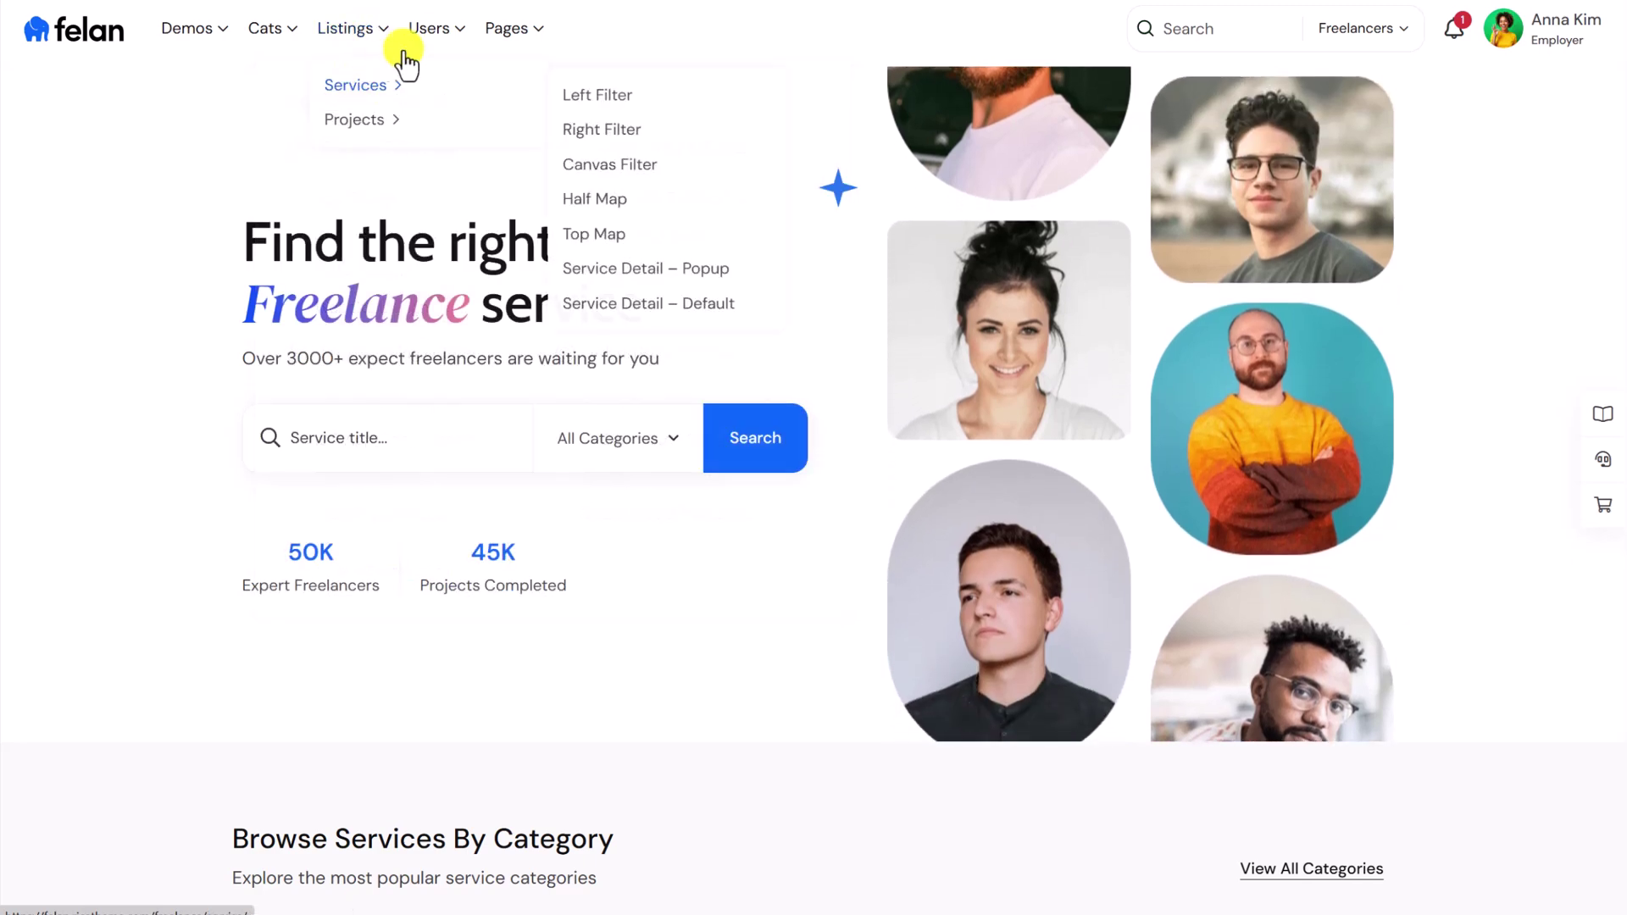
mouse_move(438, 38)
mouse_move(522, 44)
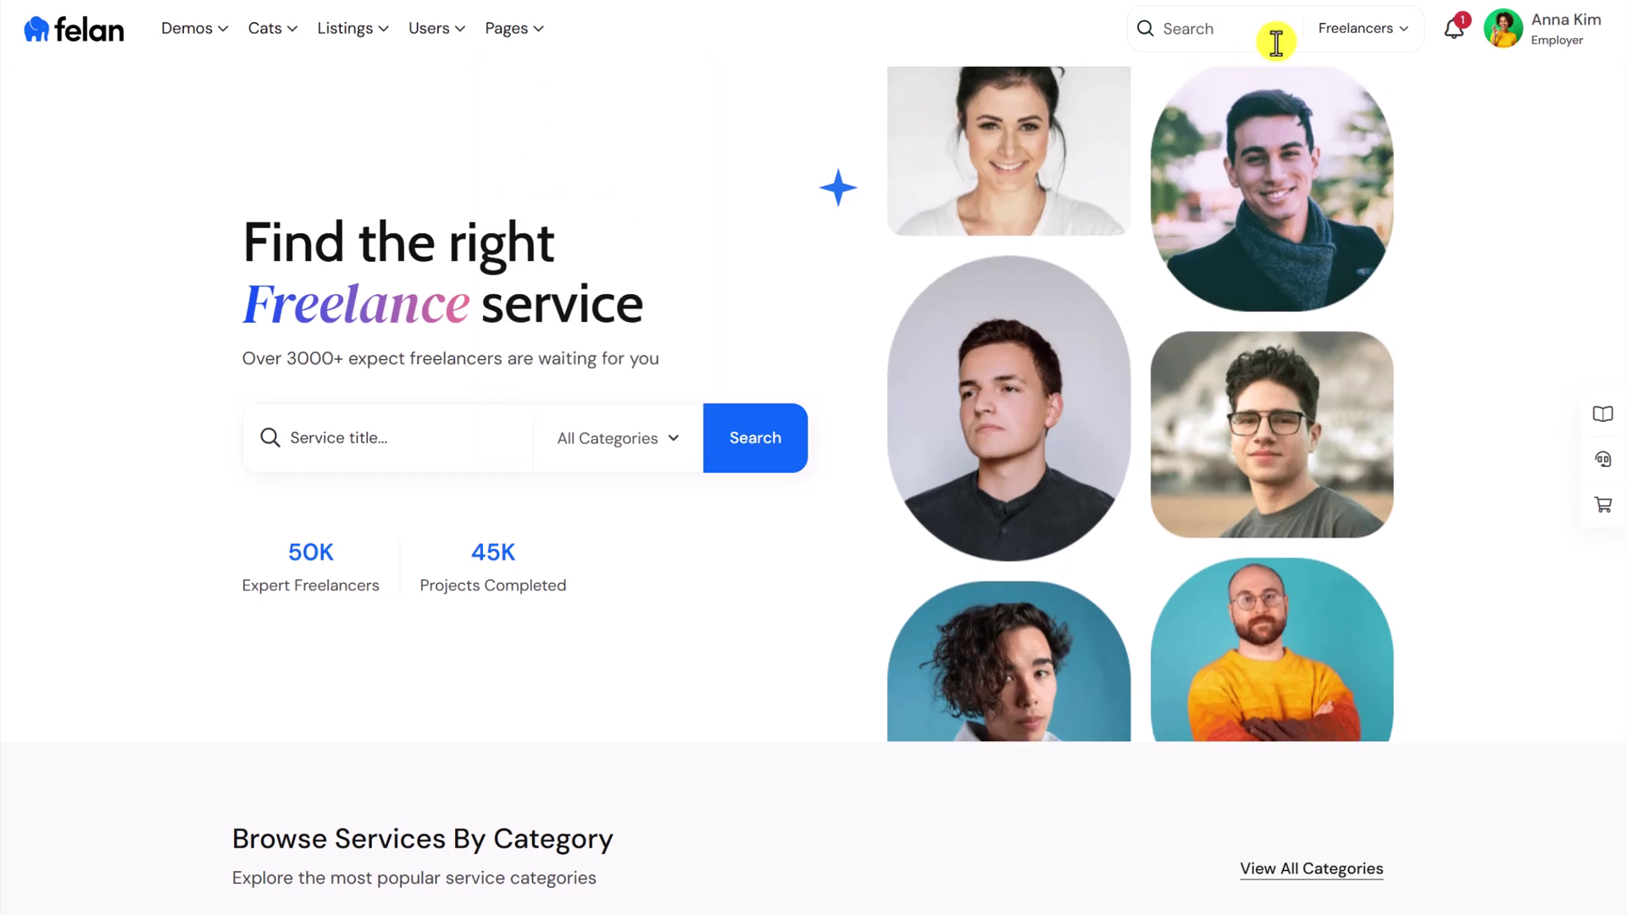
left_click(1378, 37)
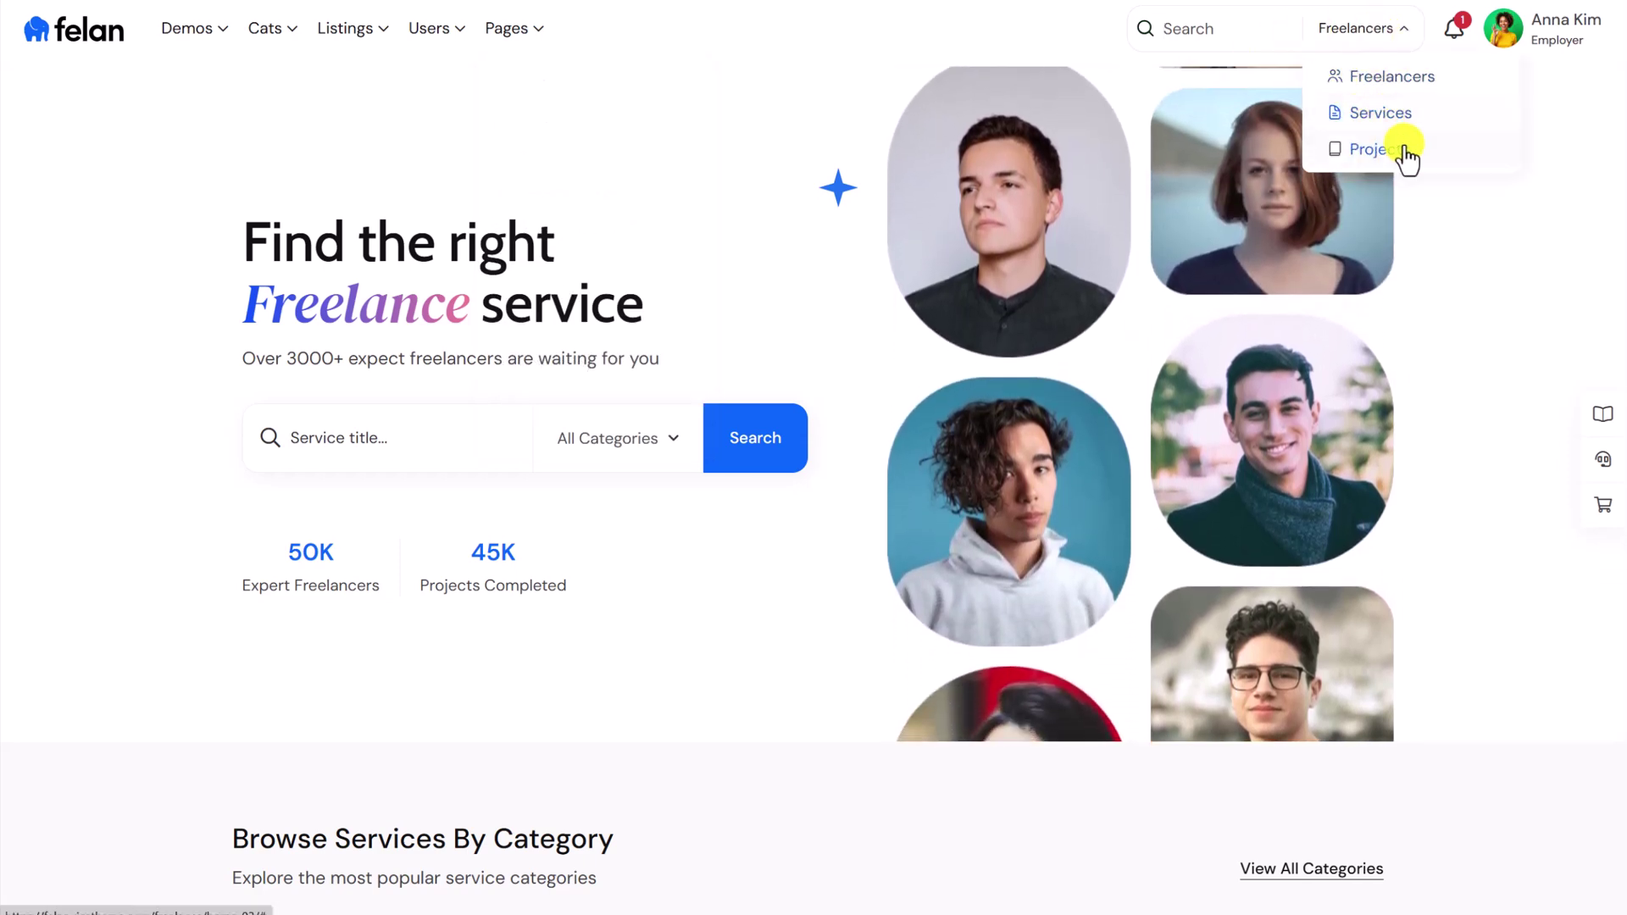
mouse_move(1534, 42)
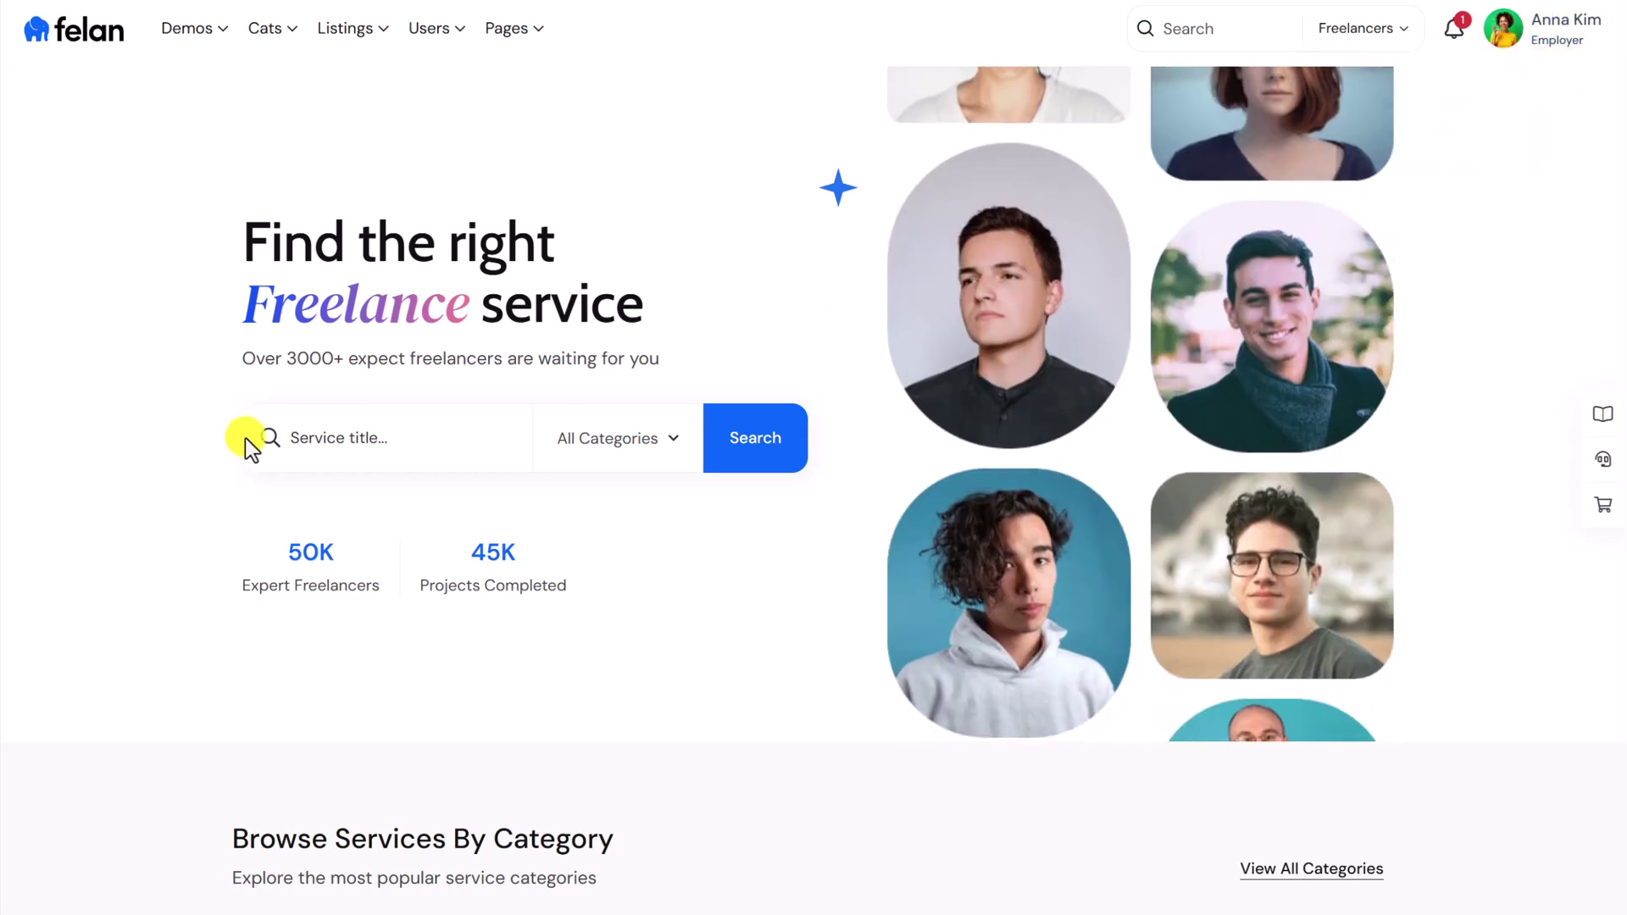
Step: Look through the category choices of the service search in the demo's hero section
left_click(323, 428)
left_click(607, 442)
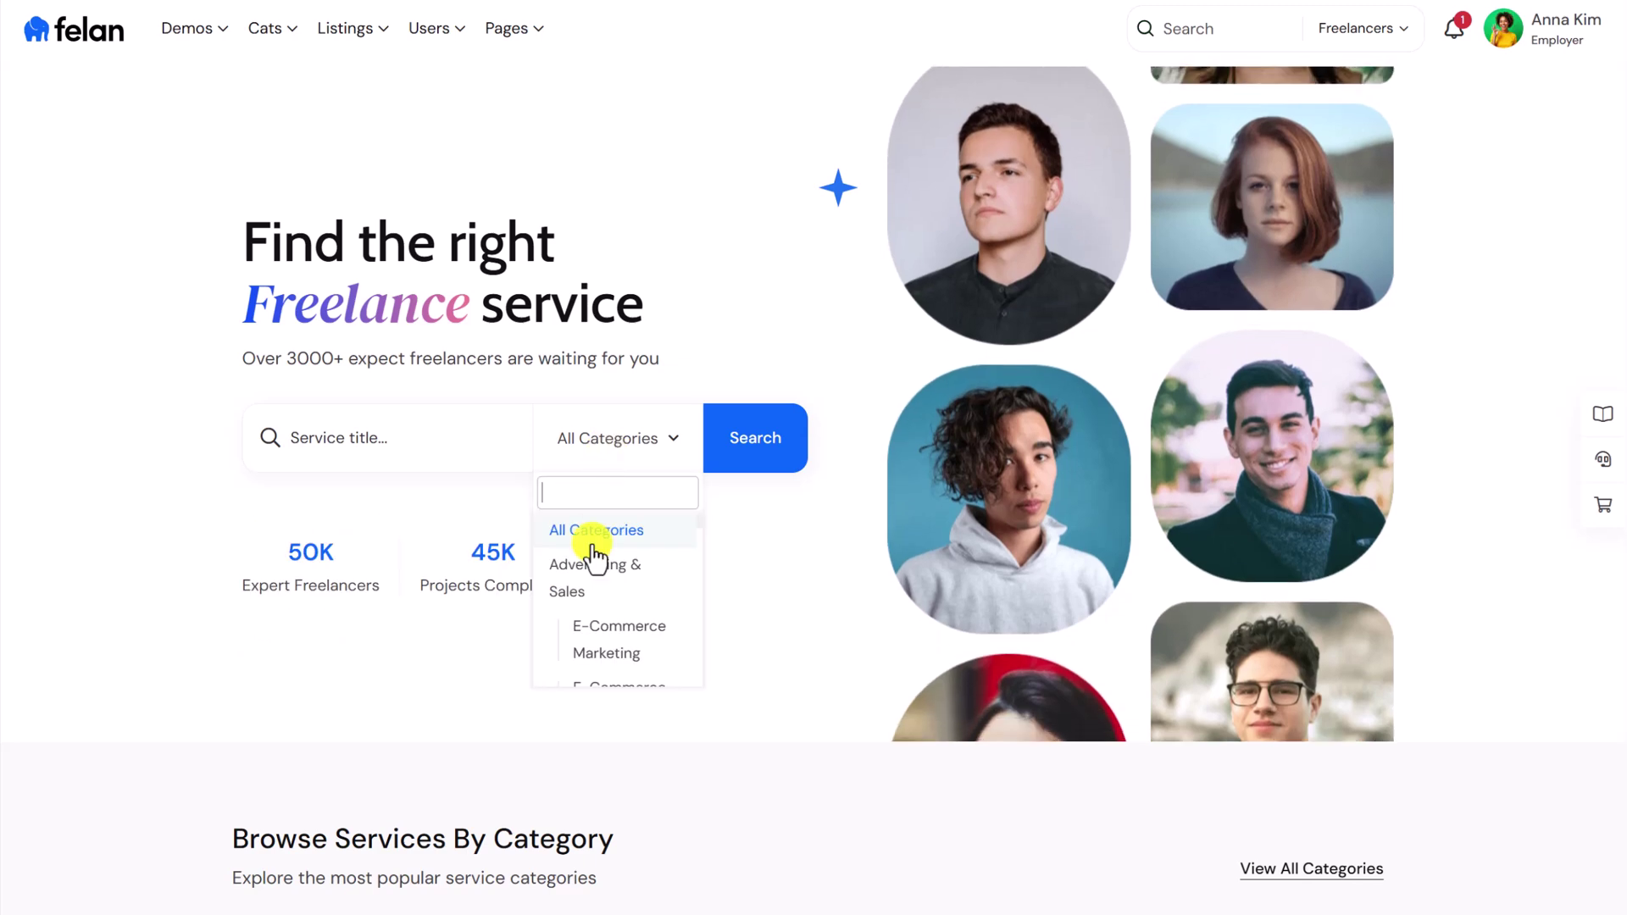
scroll(585, 612, "down", 6)
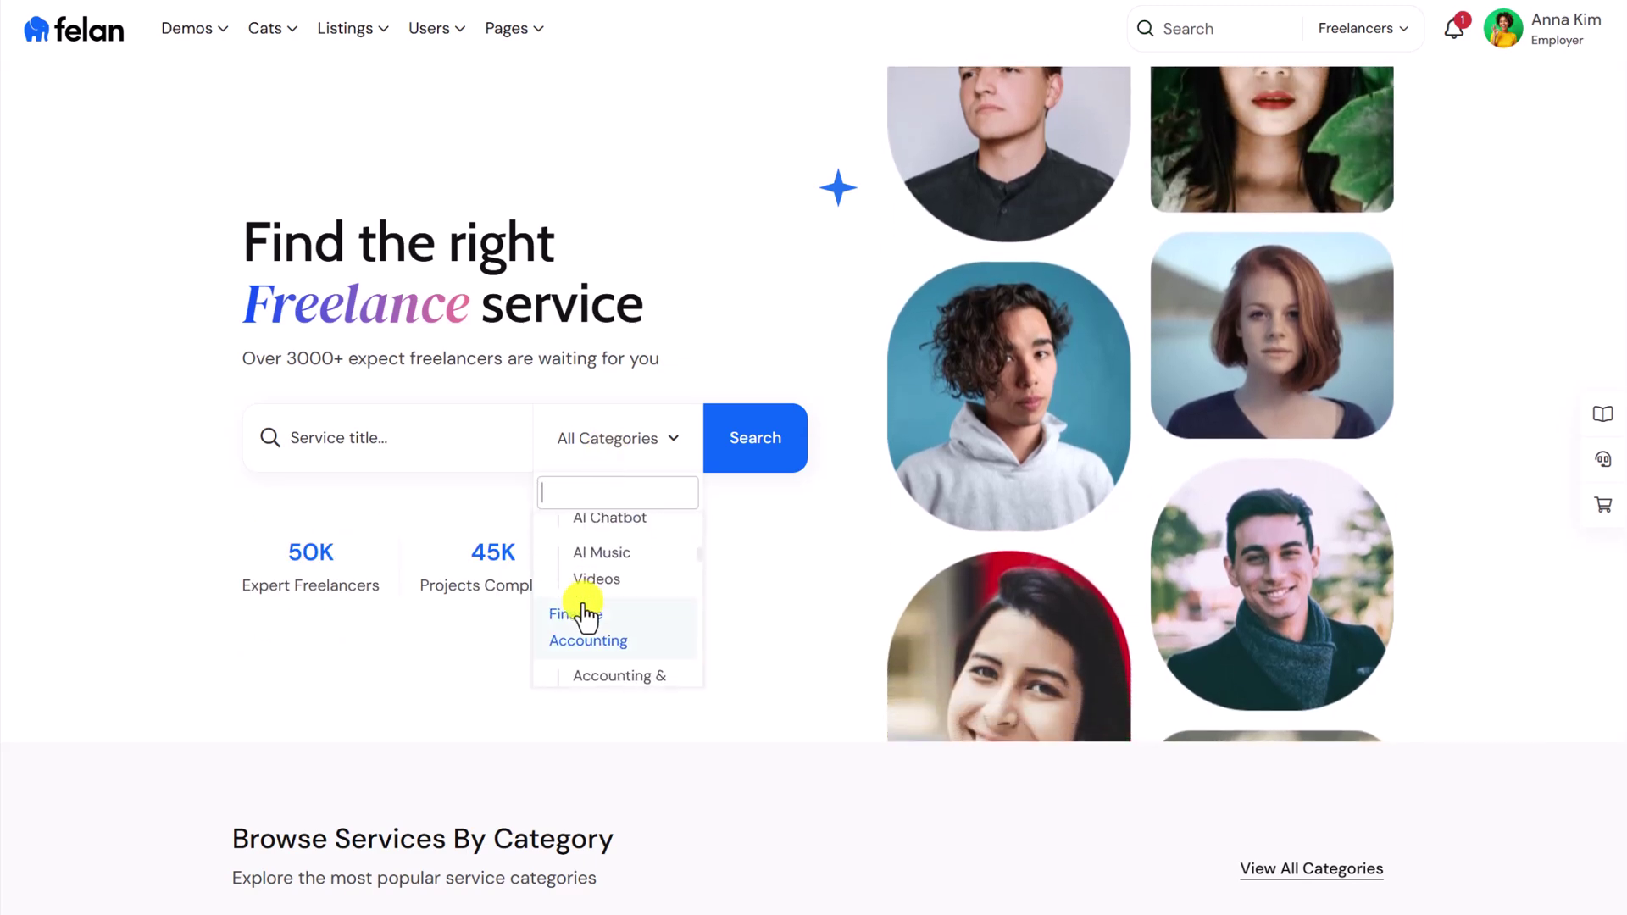
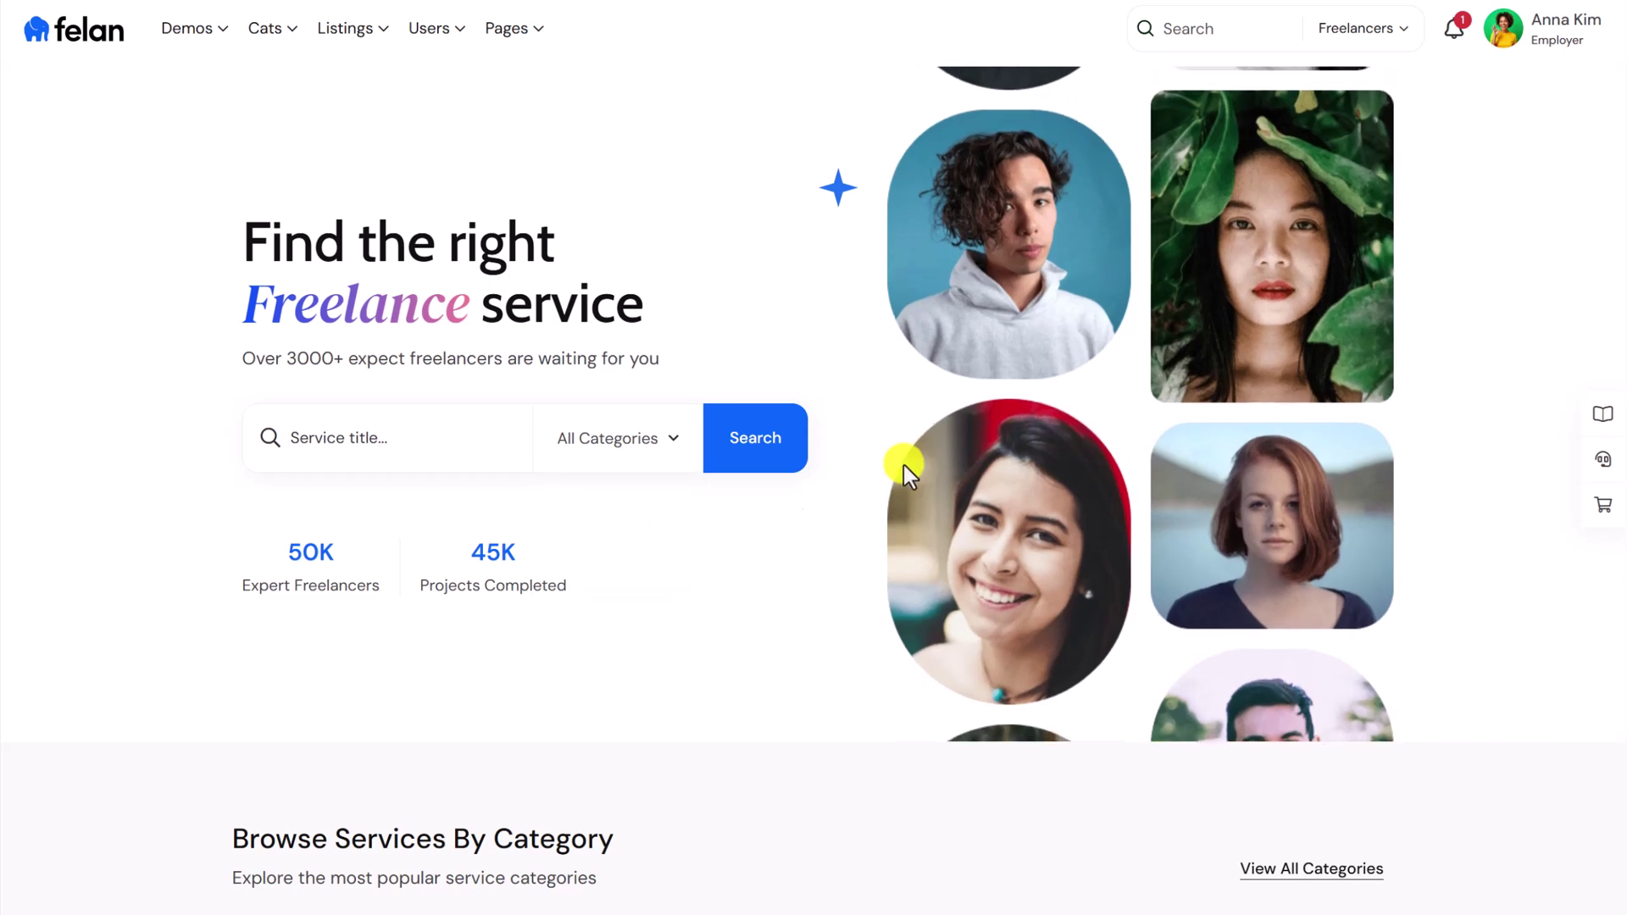
Step: Examine the demo home page sections from Browse Services By Category through Trending Services to Top Rated Freelancers
scroll(1011, 414, "down", 8)
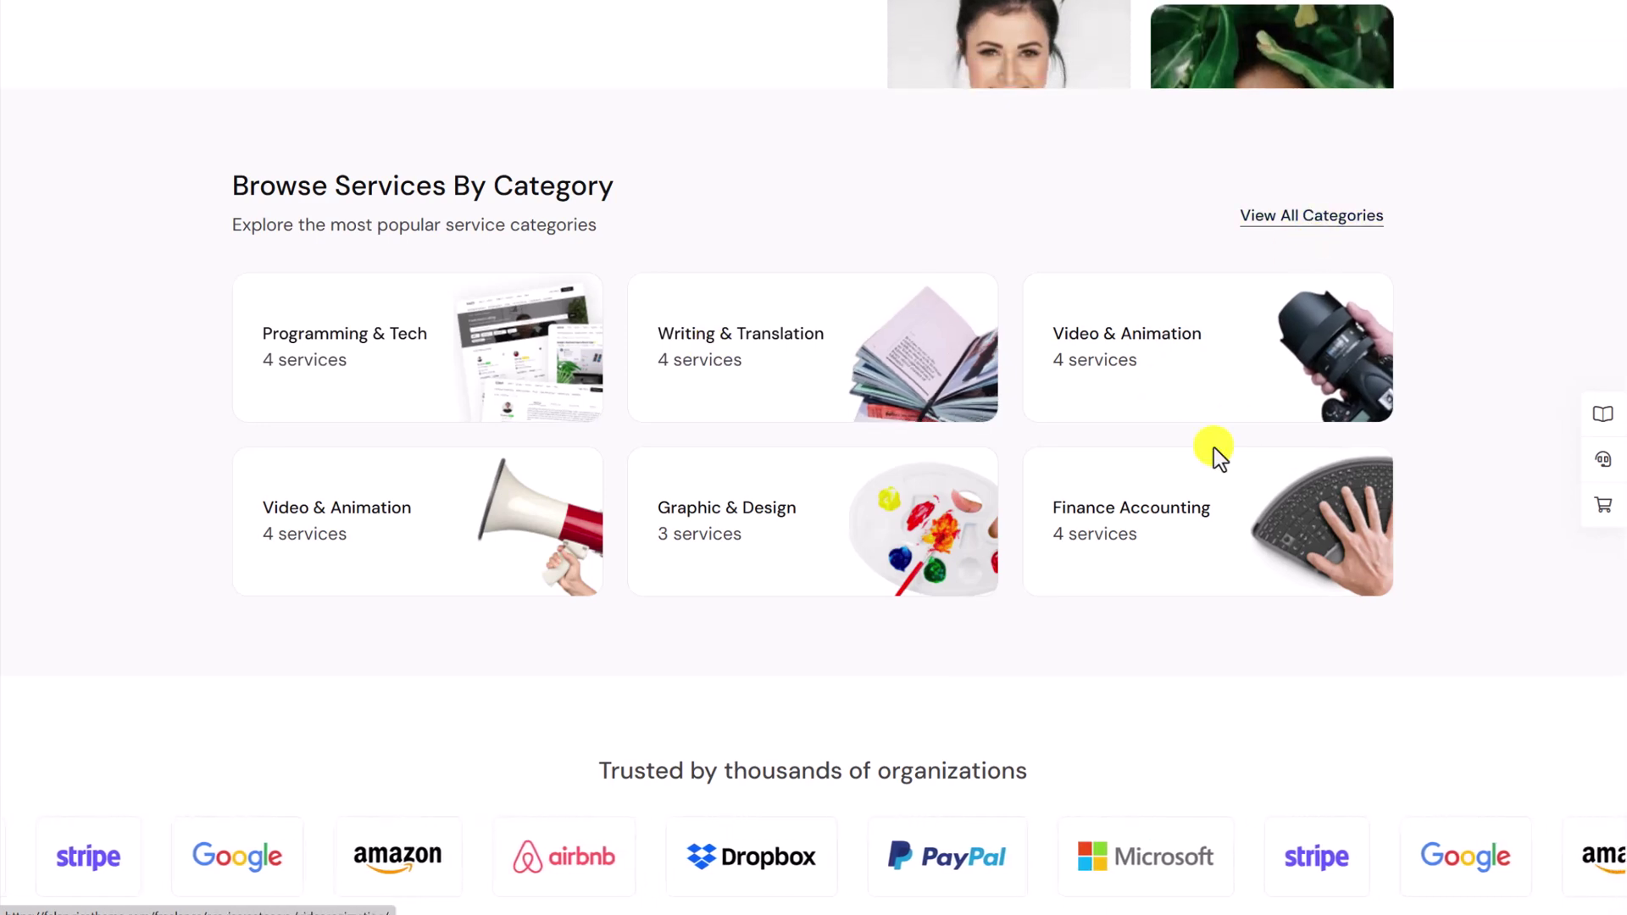
scroll(1214, 448, "down", 6)
scroll(831, 438, "down", 2)
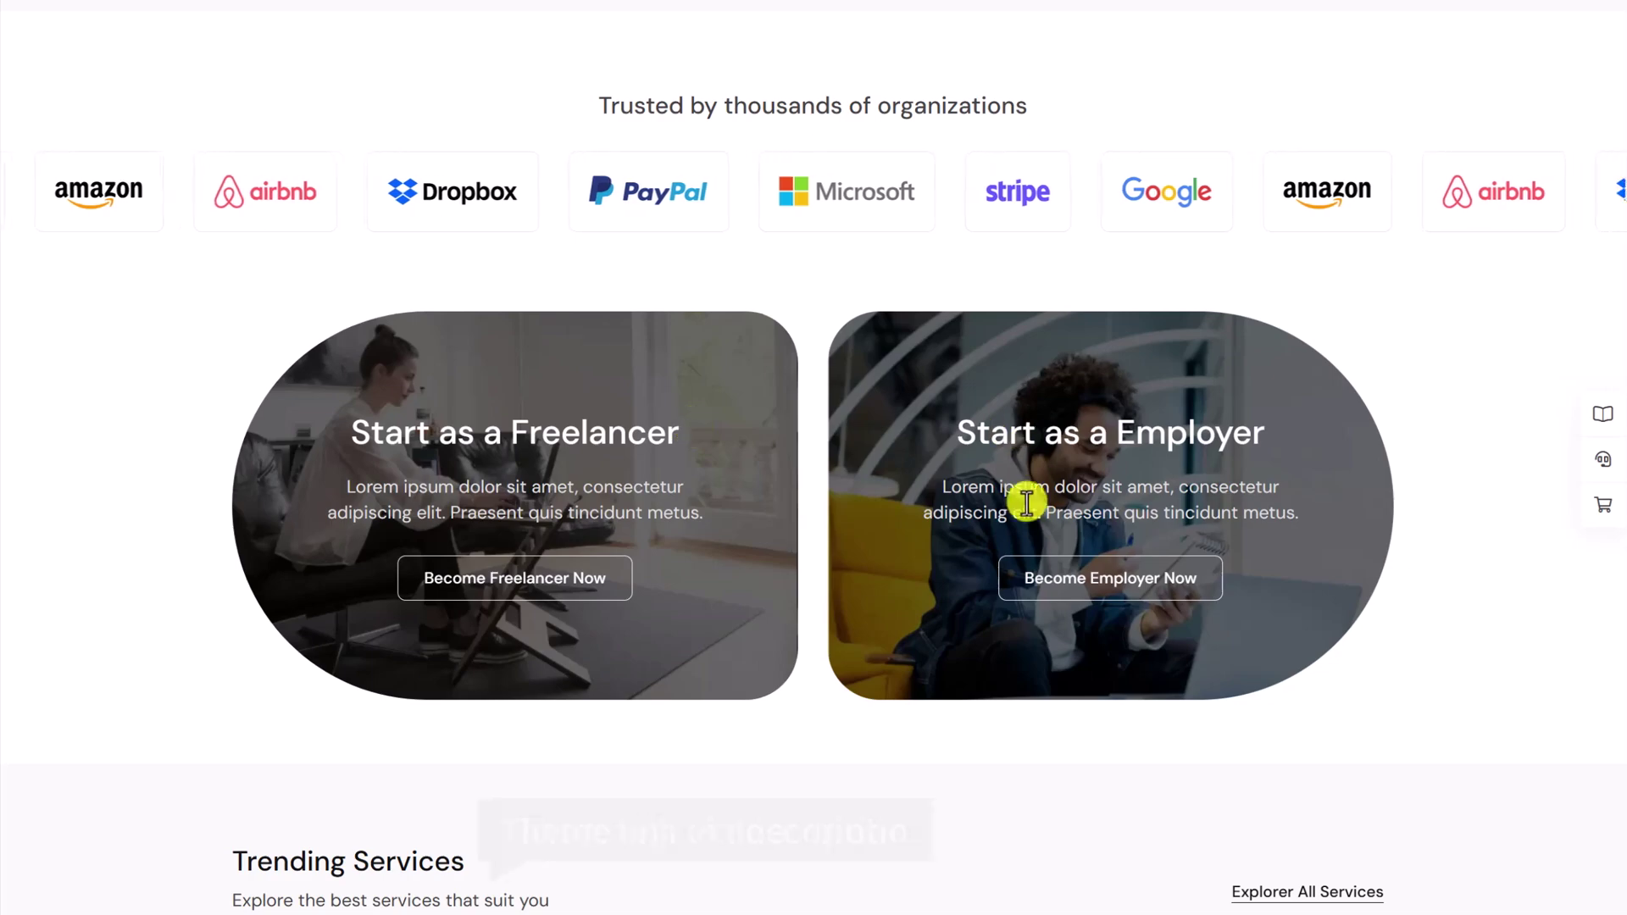
scroll(983, 556, "down", 8)
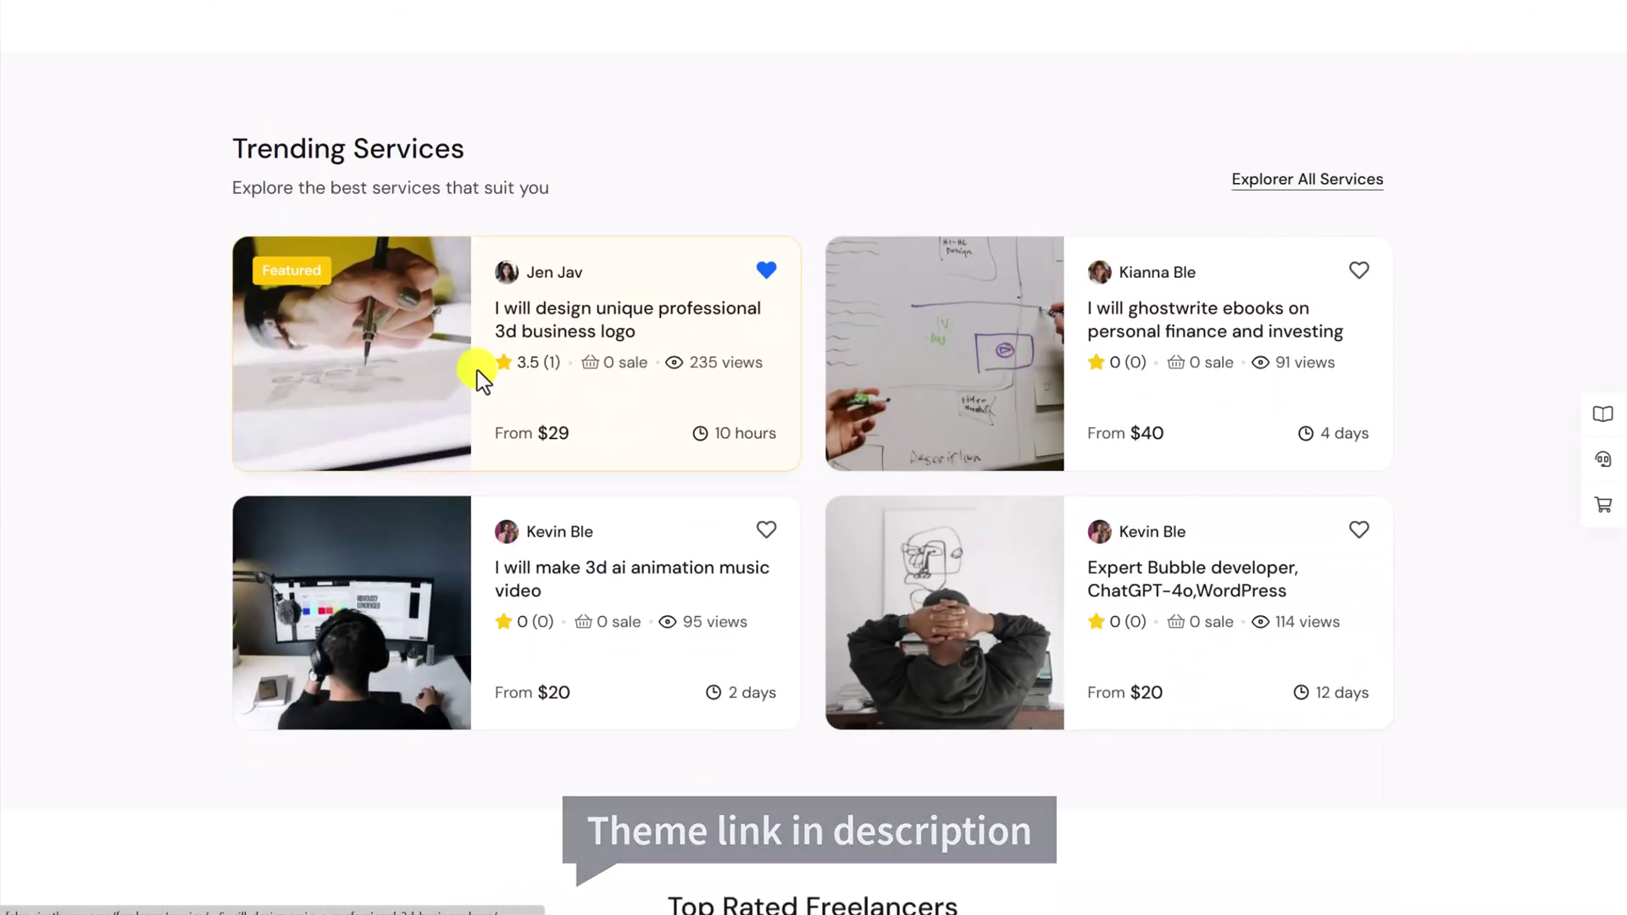
scroll(688, 656, "down", 9)
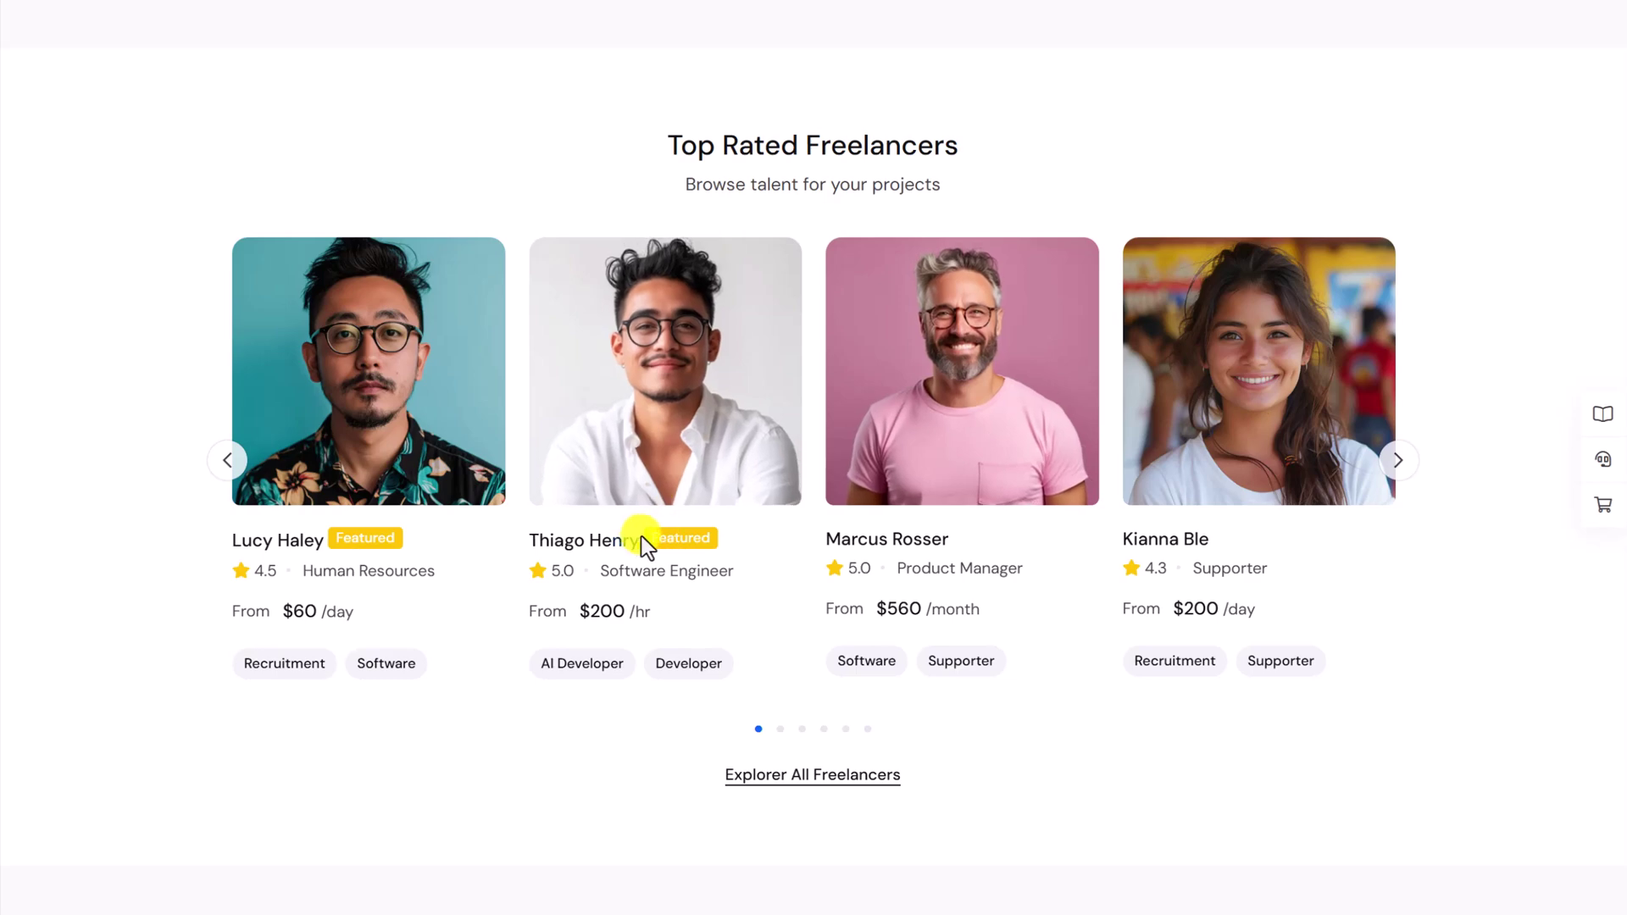
Step: Go back through the People love Us testimonials and examine the blog section and footer of the demo home page
scroll(659, 539, "down", 9)
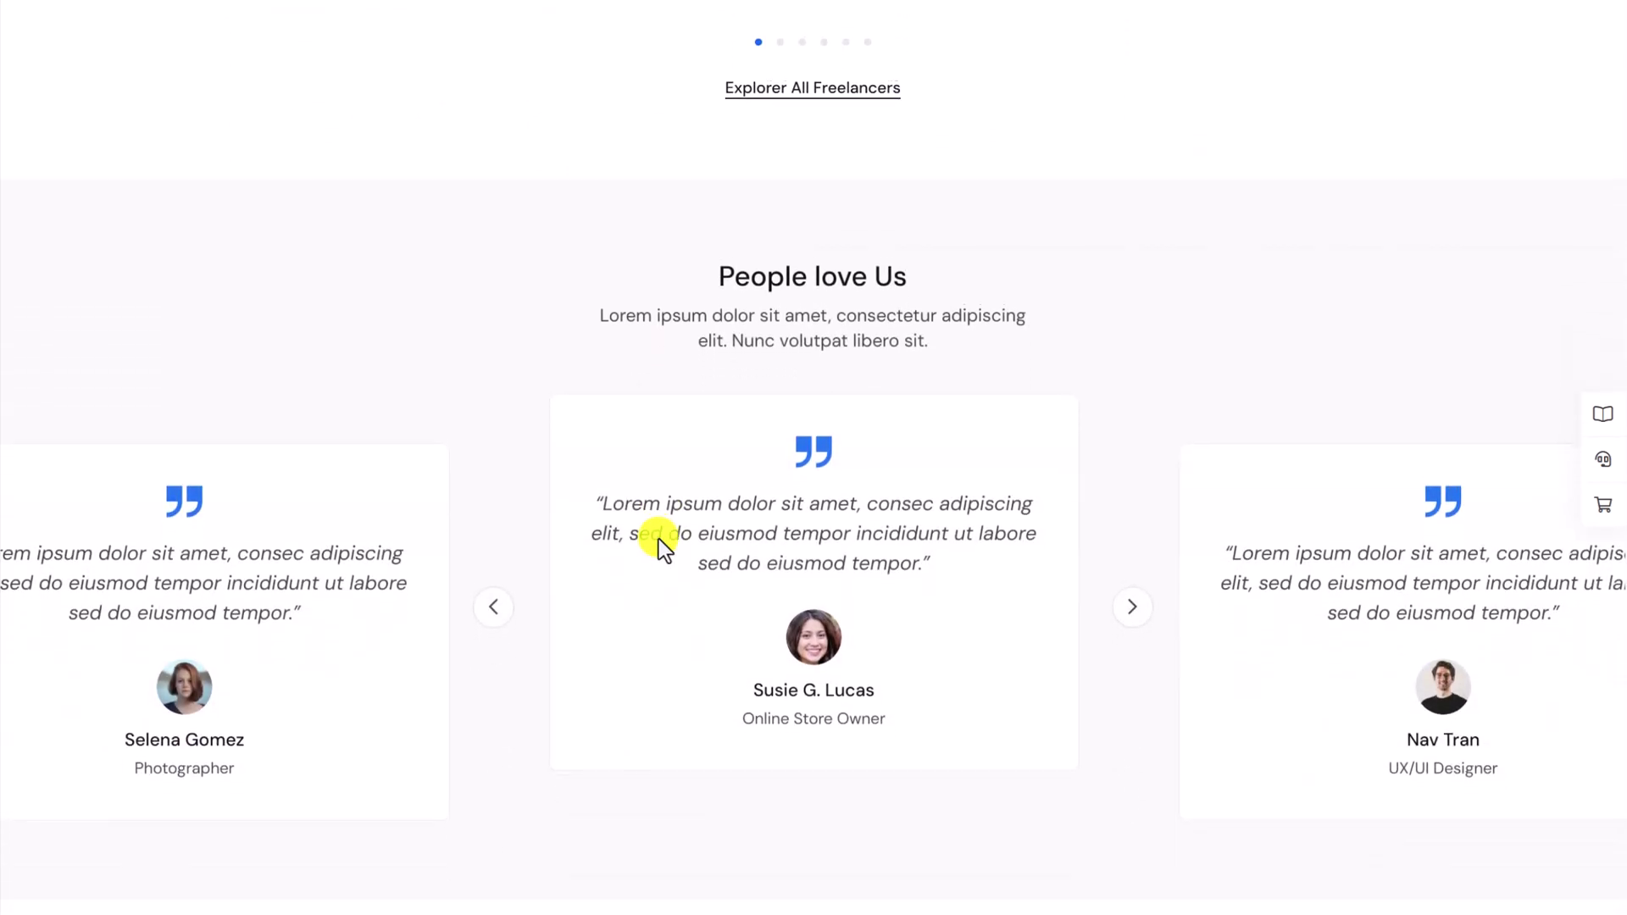
left_click(484, 529)
left_click(485, 531)
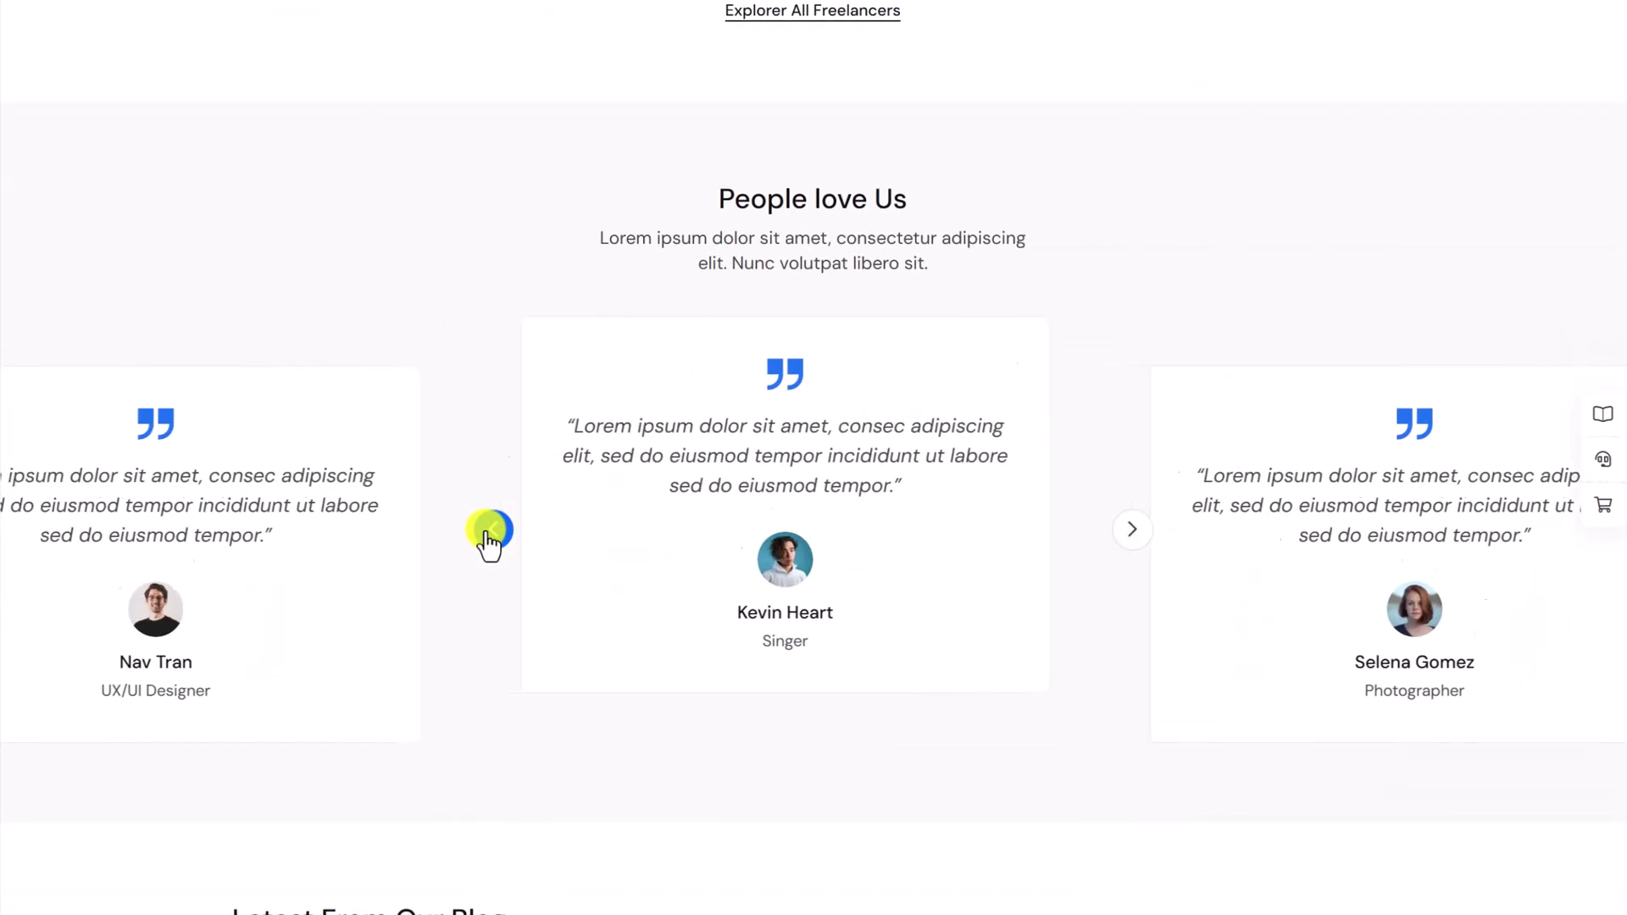
scroll(487, 543, "down", 8)
scroll(904, 414, "down", 5)
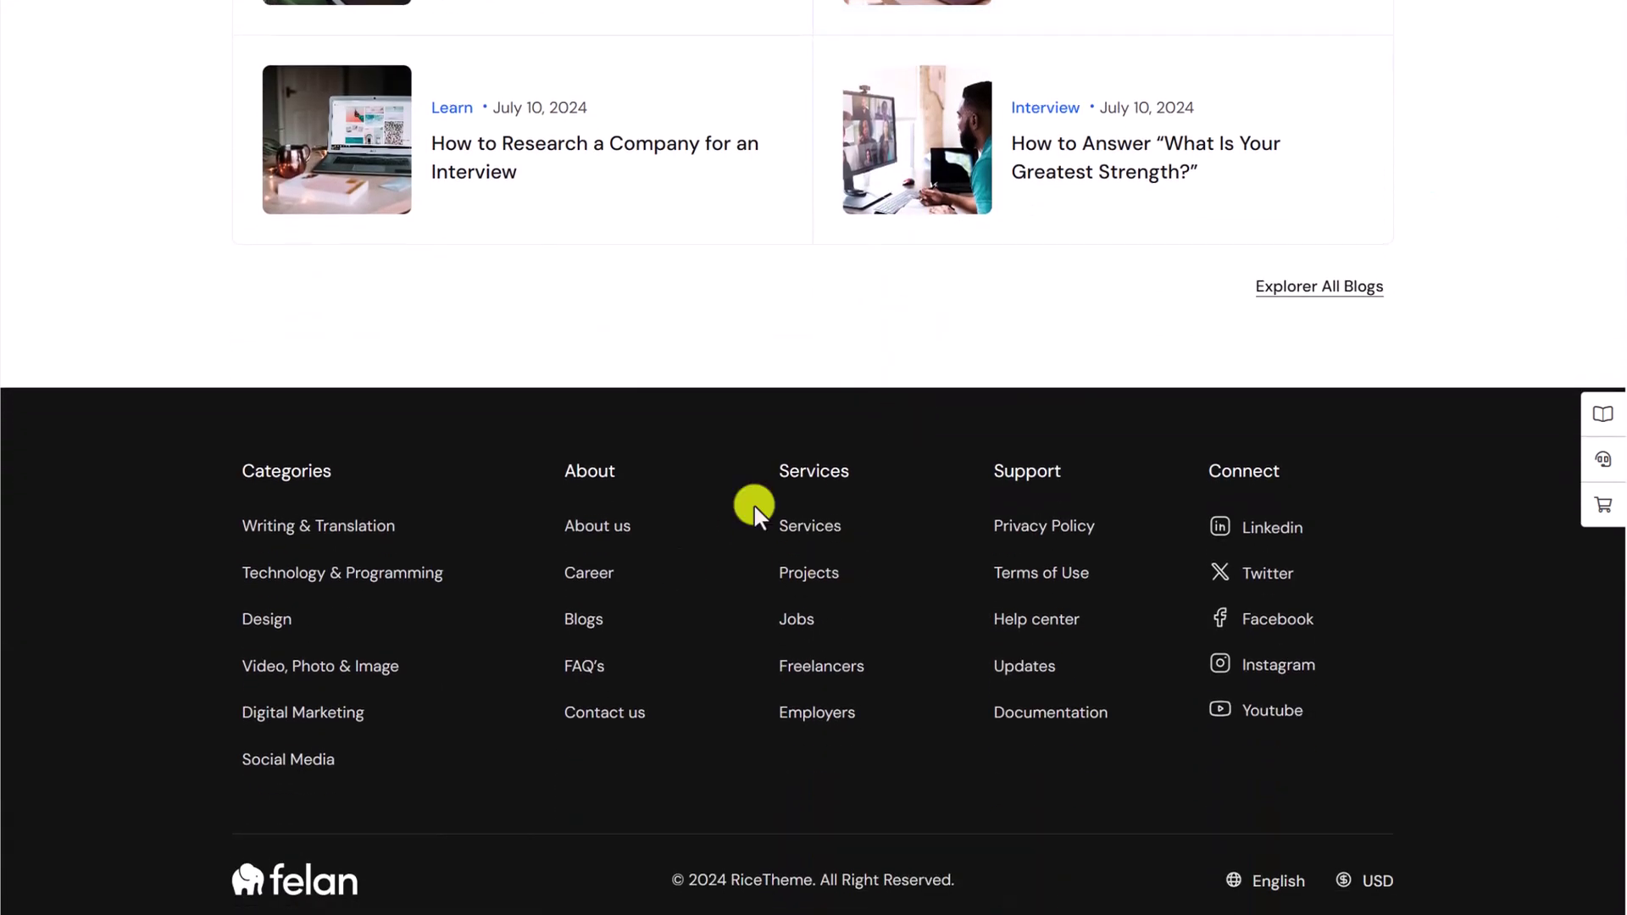
scroll(771, 412, "up", 20)
scroll(771, 414, "up", 15)
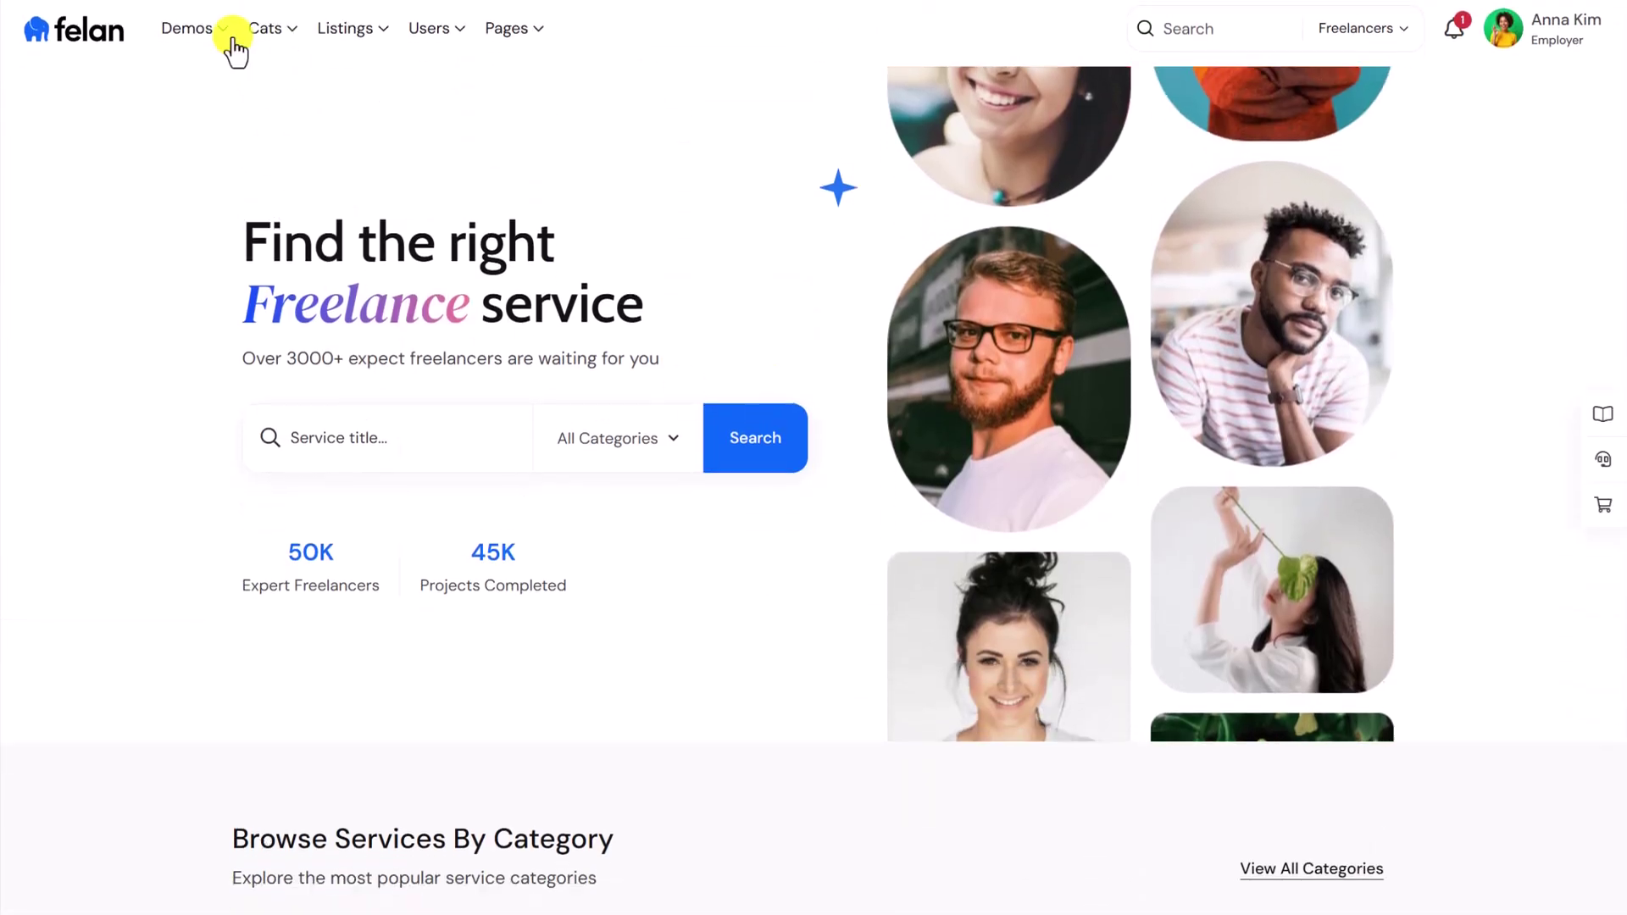
Step: Open the Home 02 demo and examine its sections from Service Categories through Latest Projects to the footer
mouse_move(217, 38)
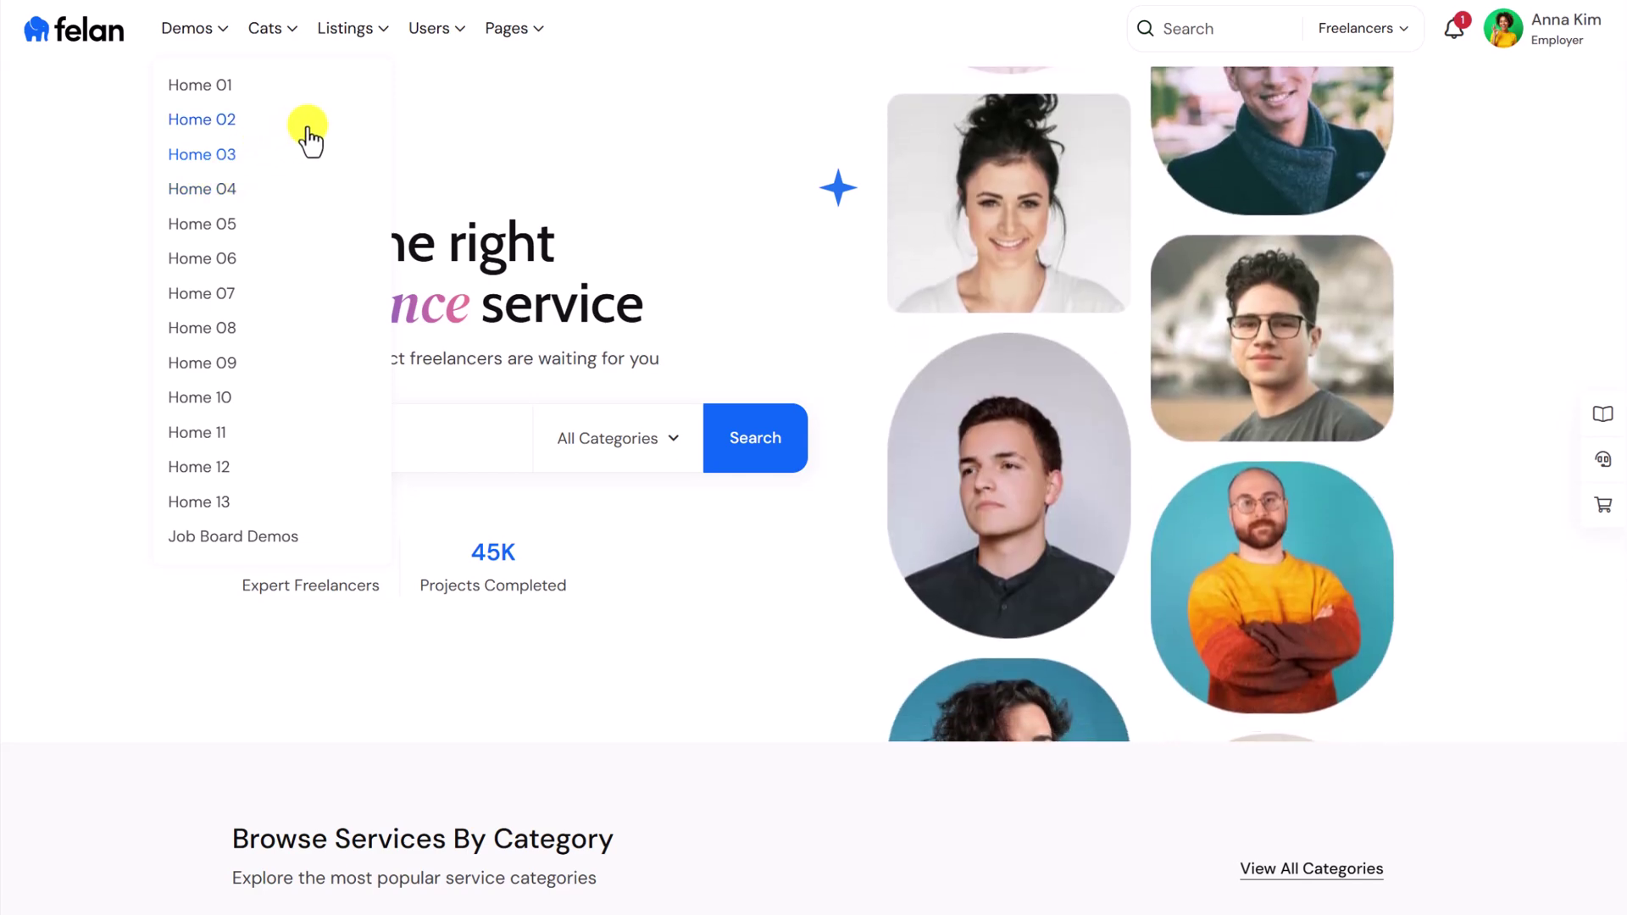
left_click(307, 127)
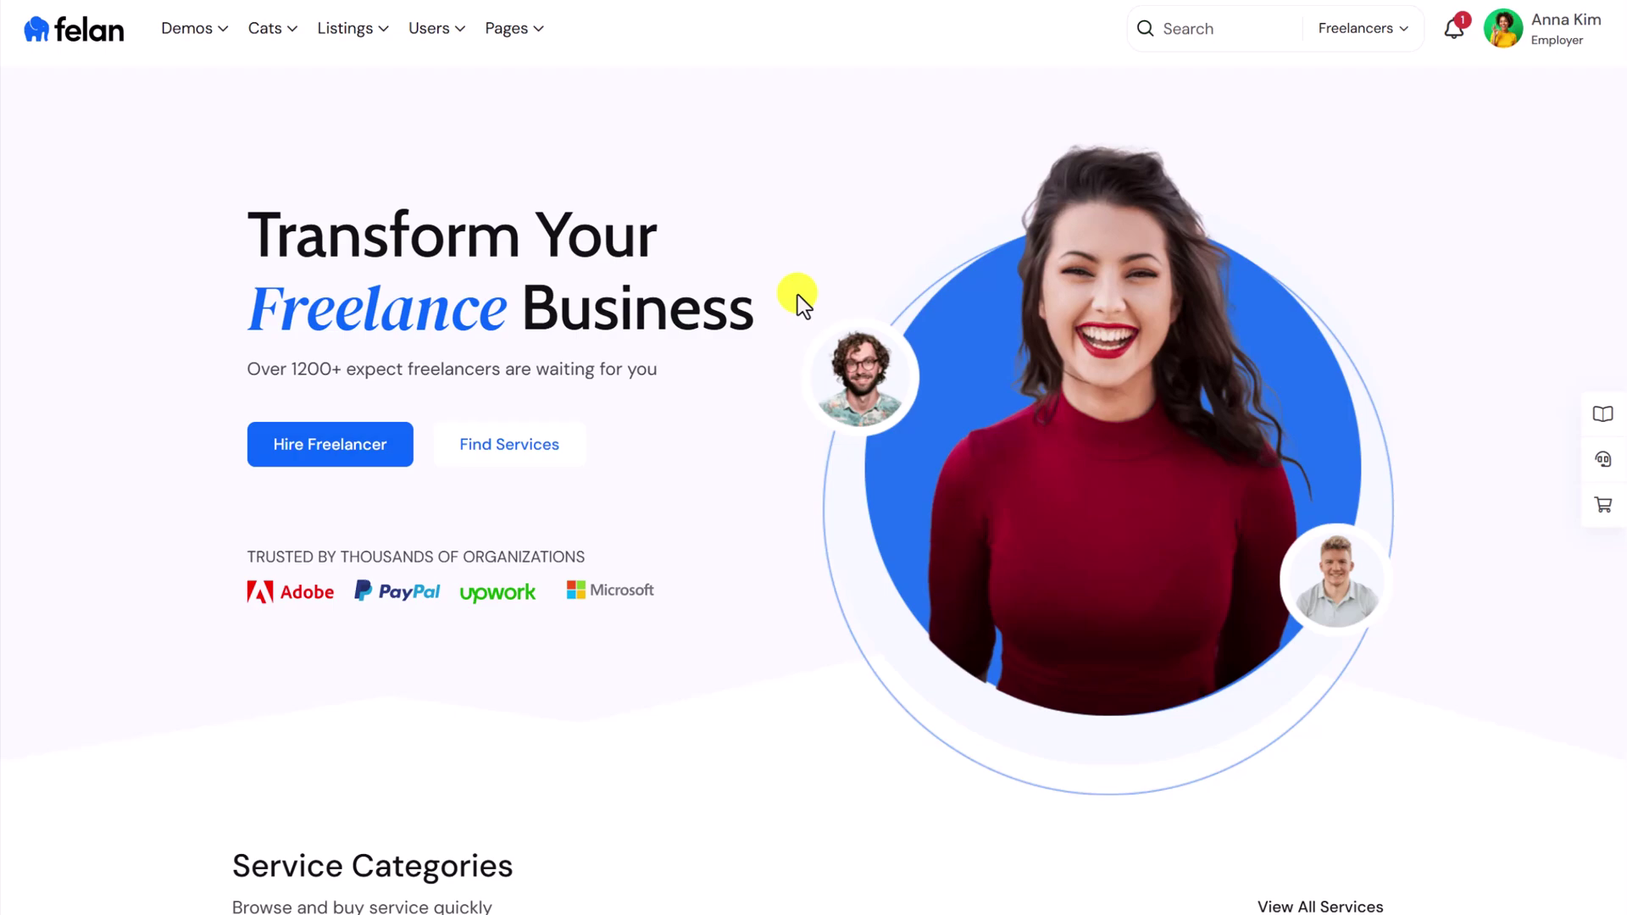
scroll(488, 458, "down", 12)
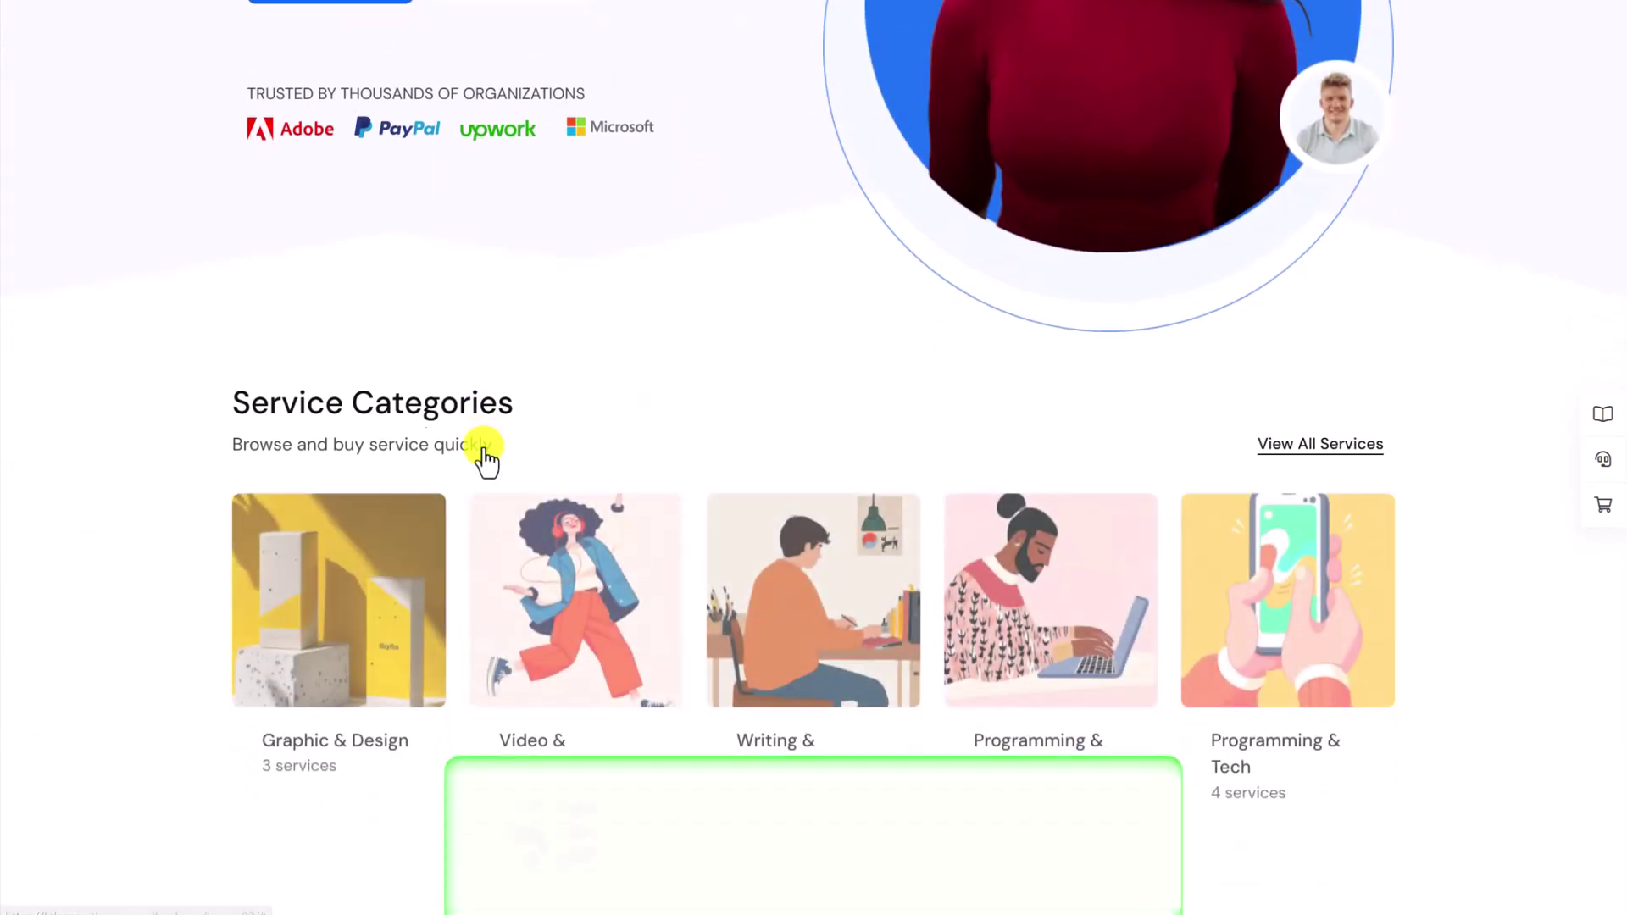
scroll(488, 457, "down", 15)
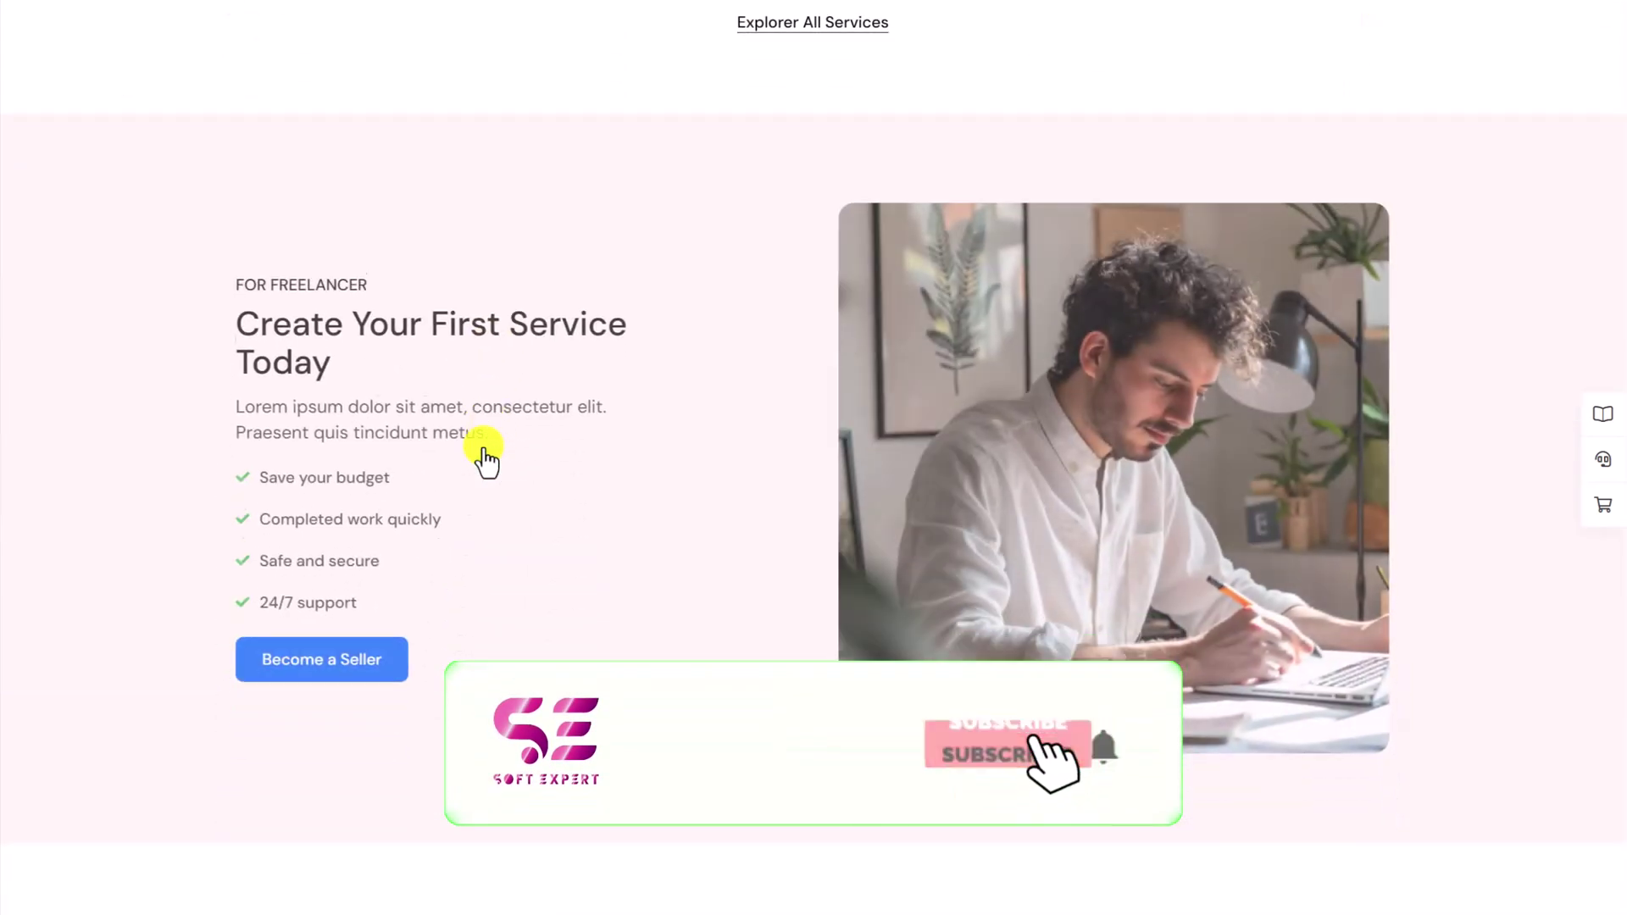
scroll(488, 457, "down", 15)
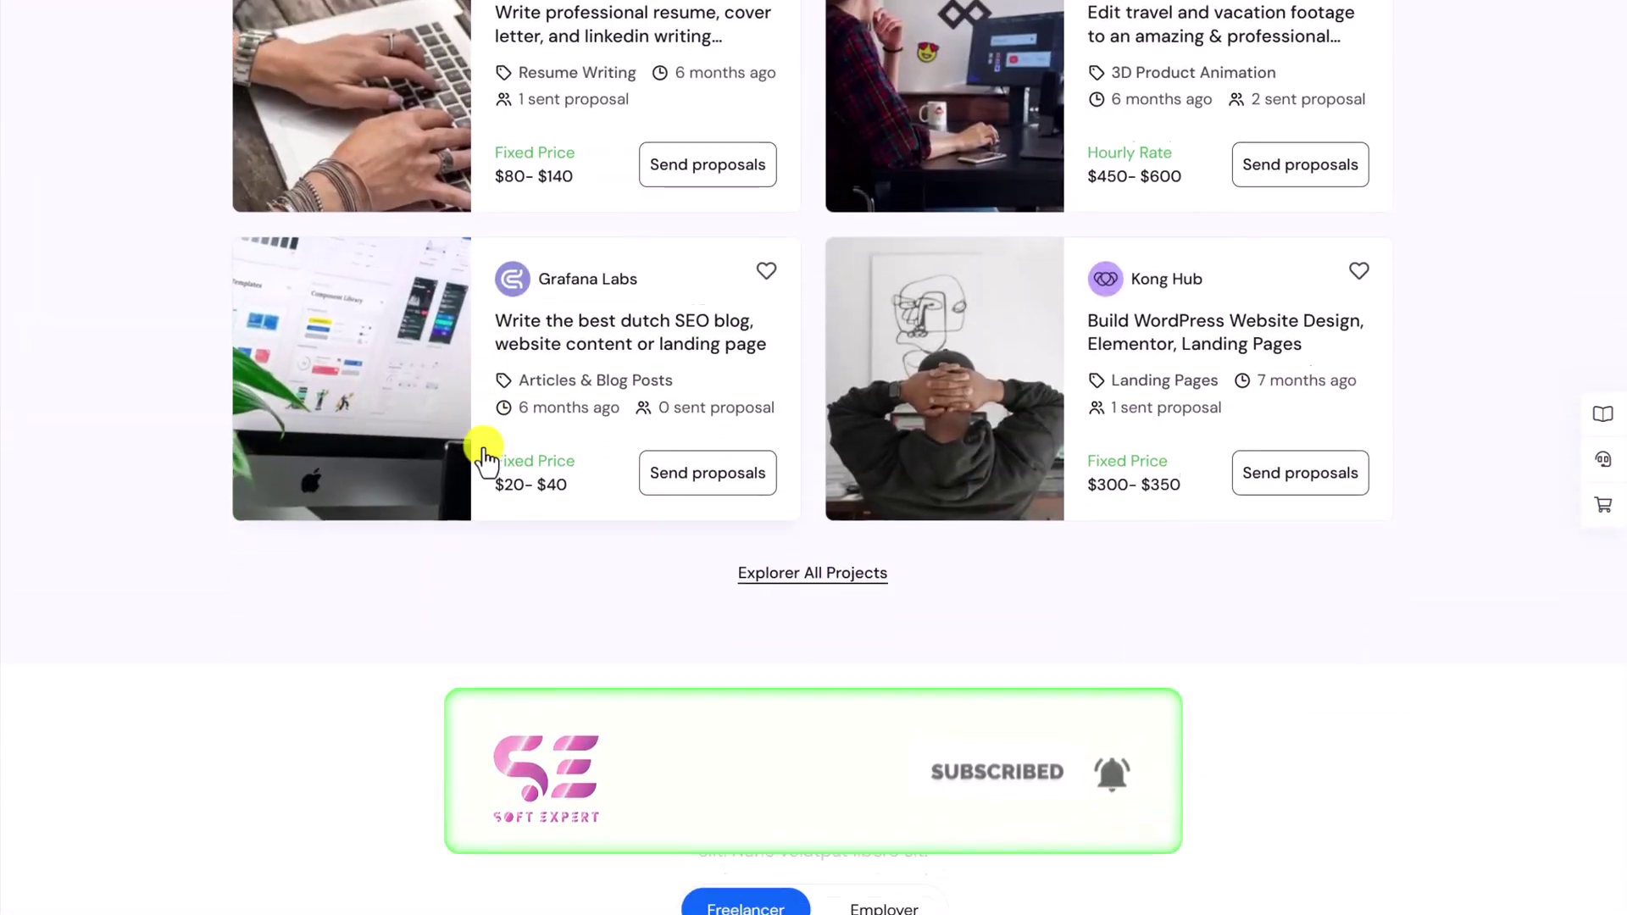
scroll(487, 458, "down", 3)
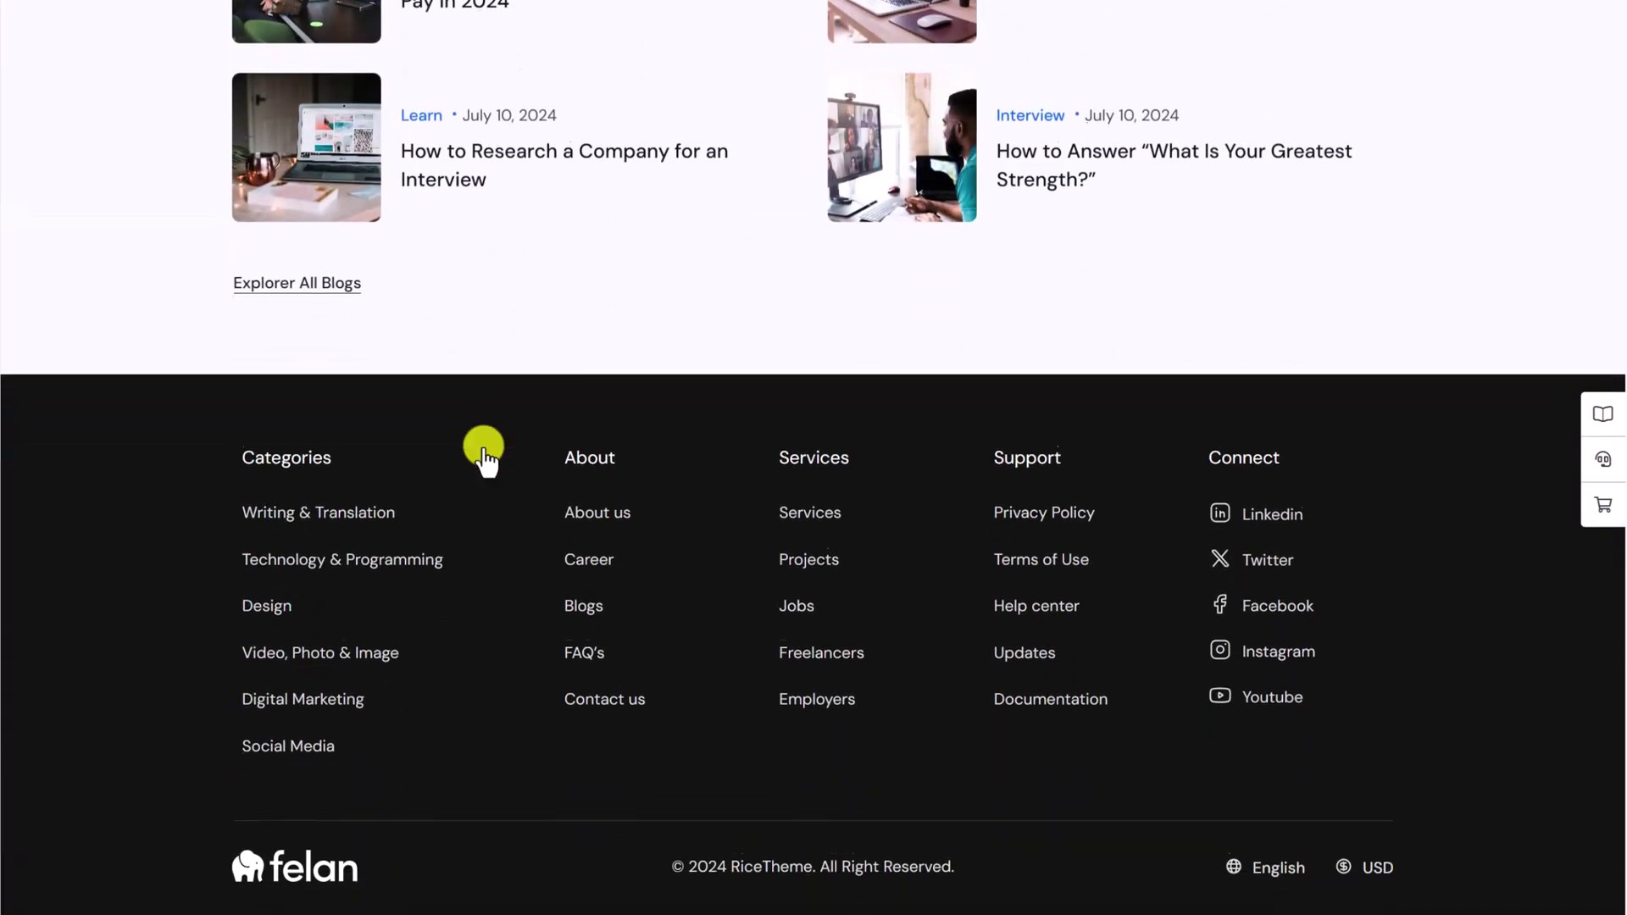
scroll(487, 458, "up", 15)
scroll(483, 458, "up", 10)
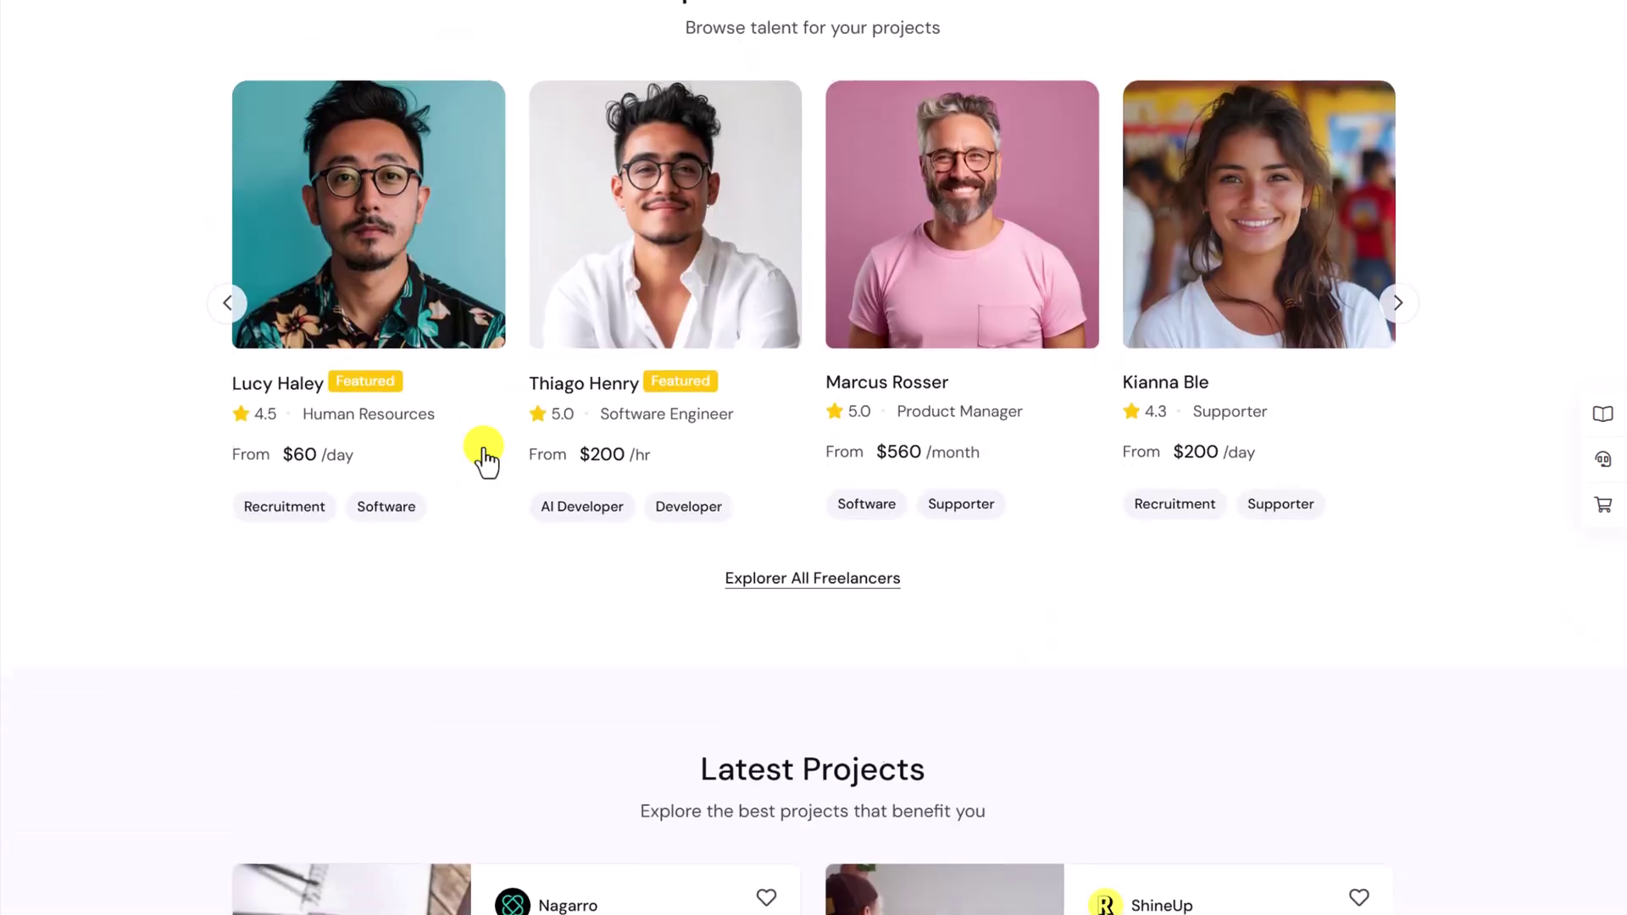
Step: Open the first featured freelancer's profile and examine the sidebar details, reviews, and About Me work experience, education and portfolio
left_click(401, 288)
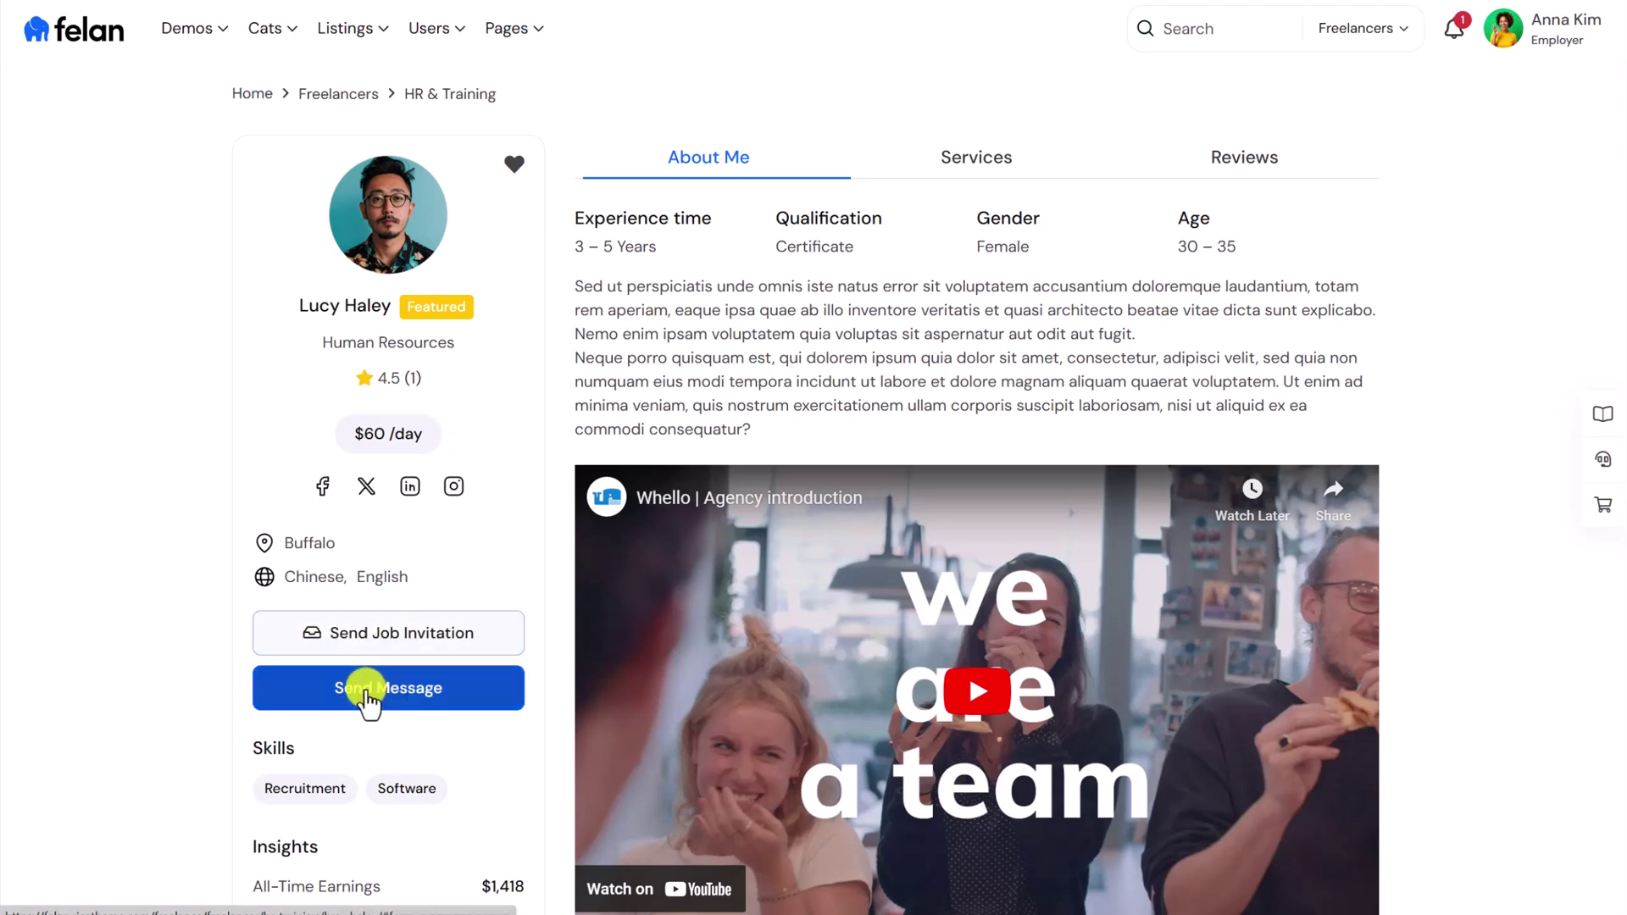
scroll(403, 783, "down", 2)
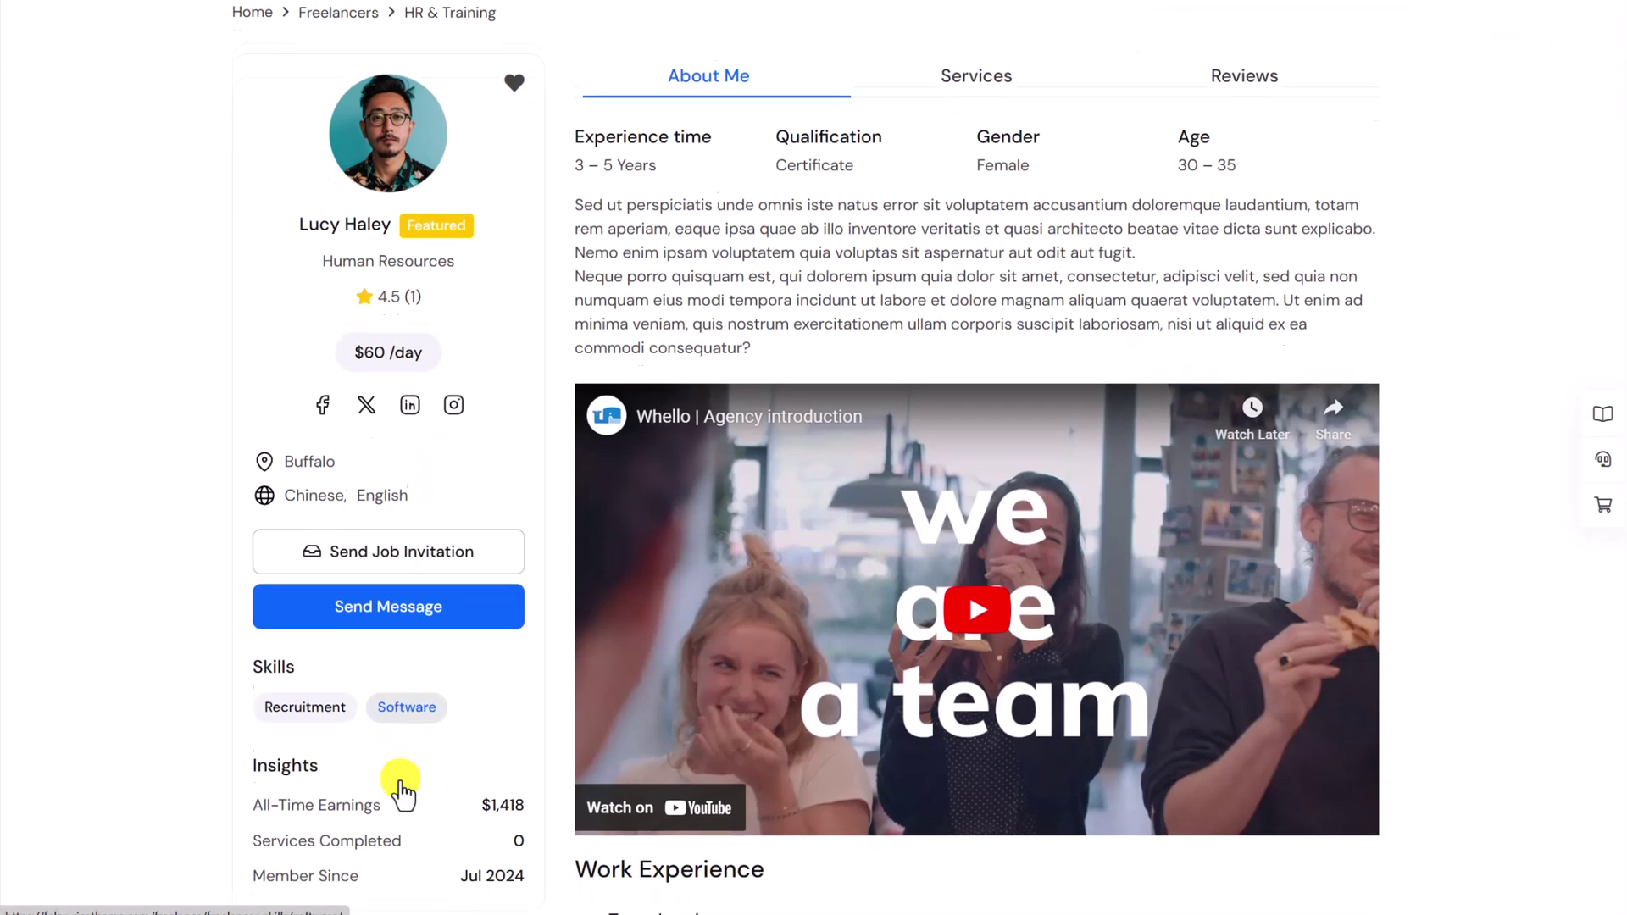
scroll(422, 812, "up", 2)
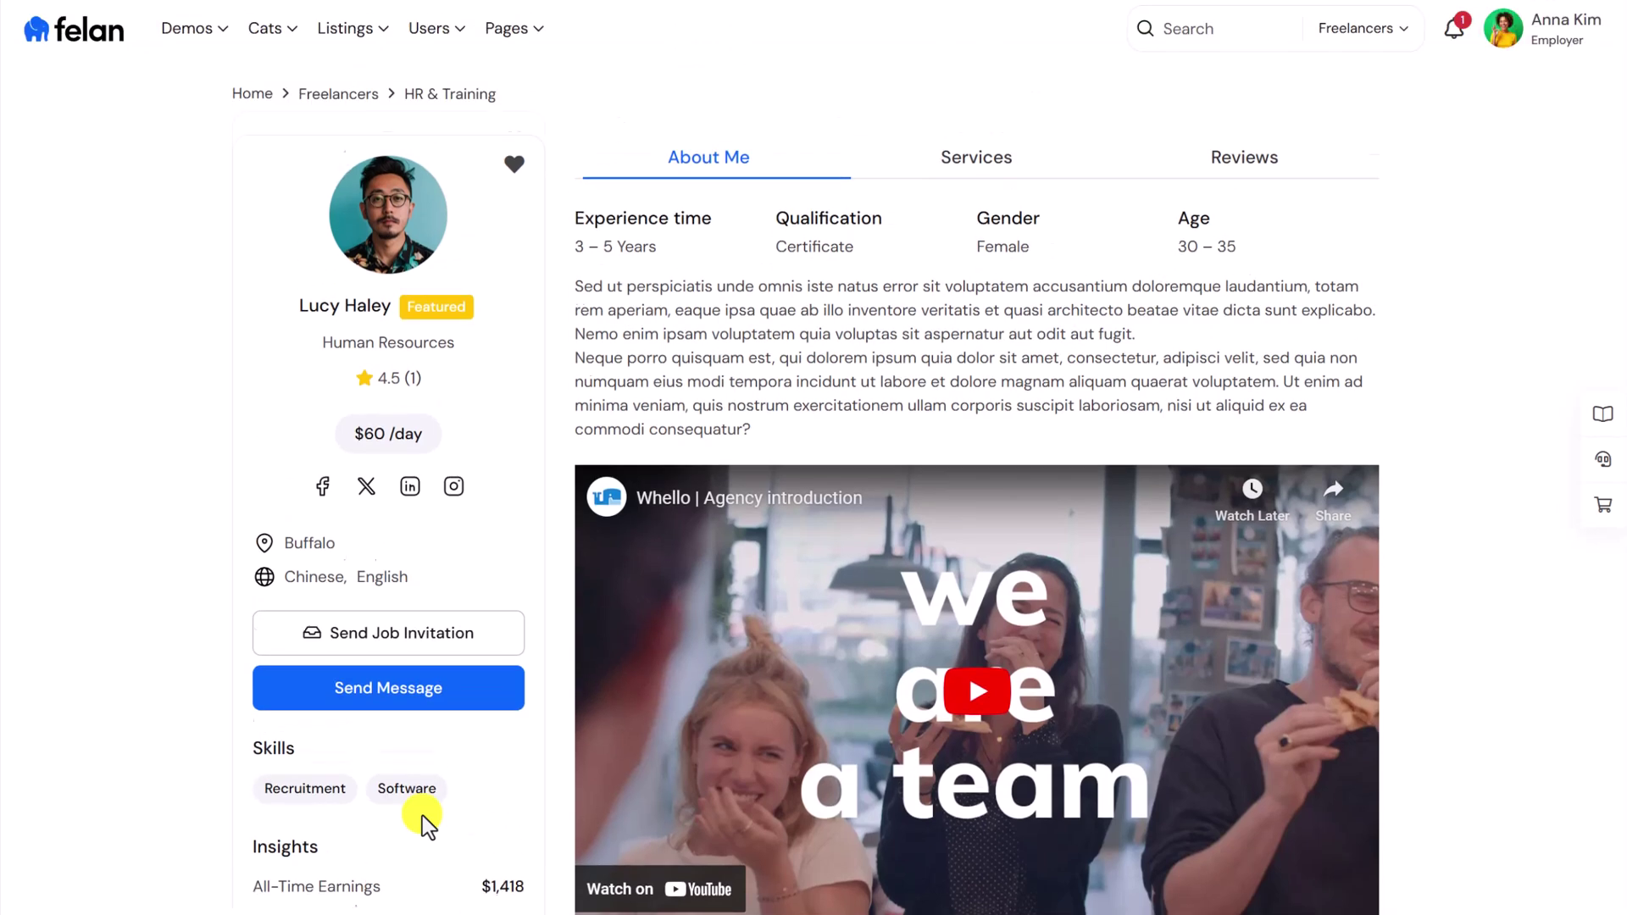
left_click(972, 158)
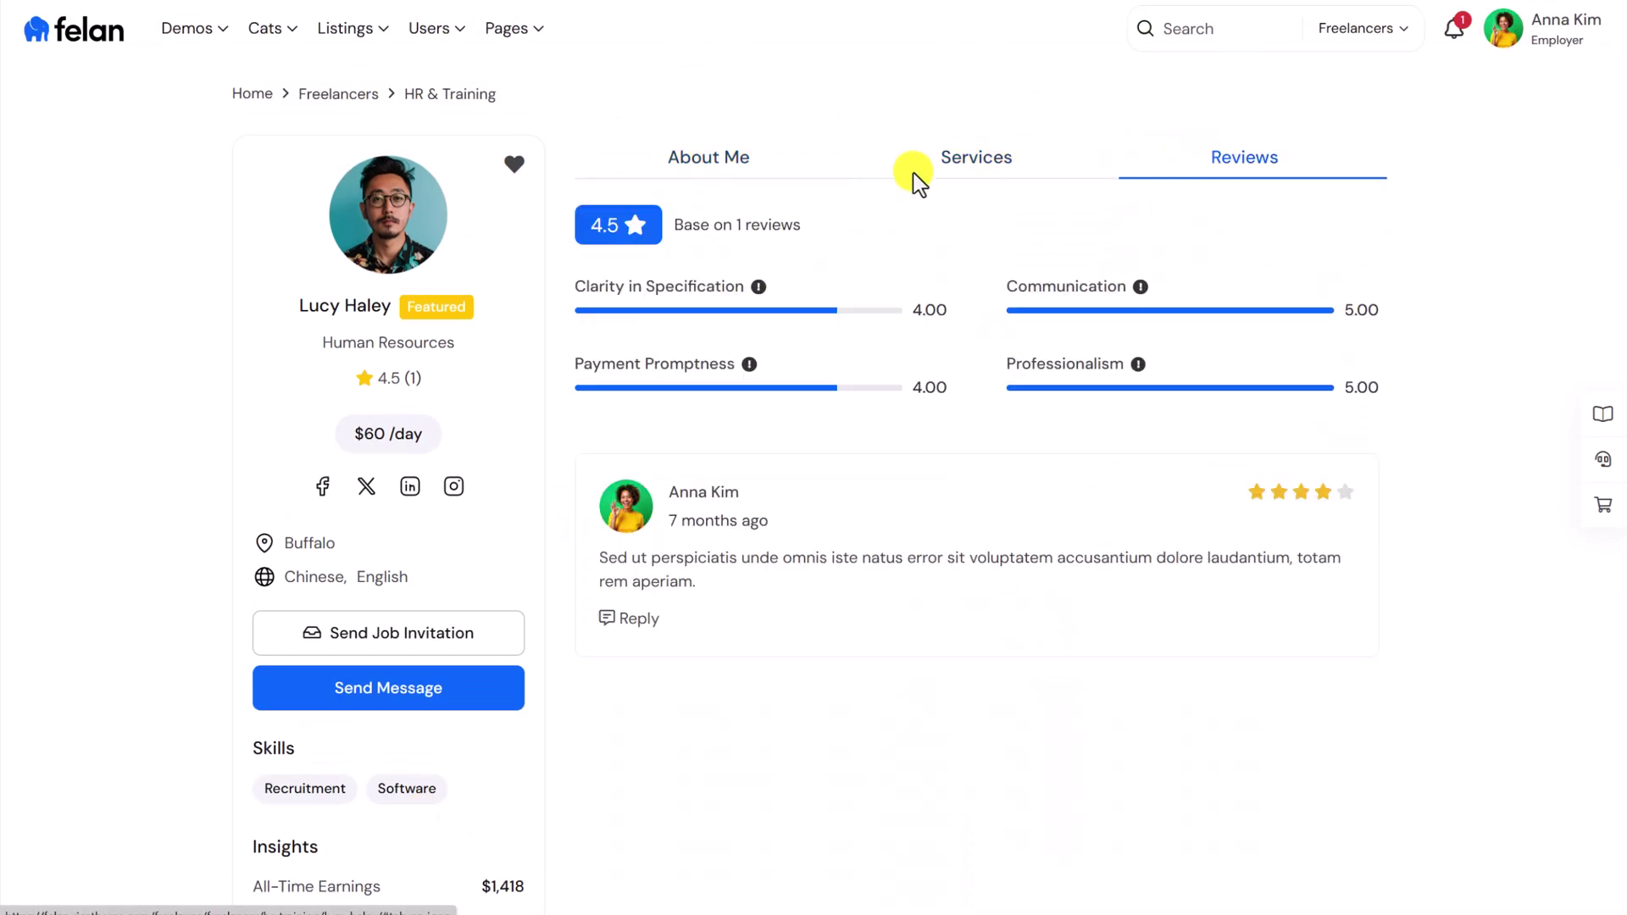
left_click(784, 160)
scroll(890, 424, "down", 10)
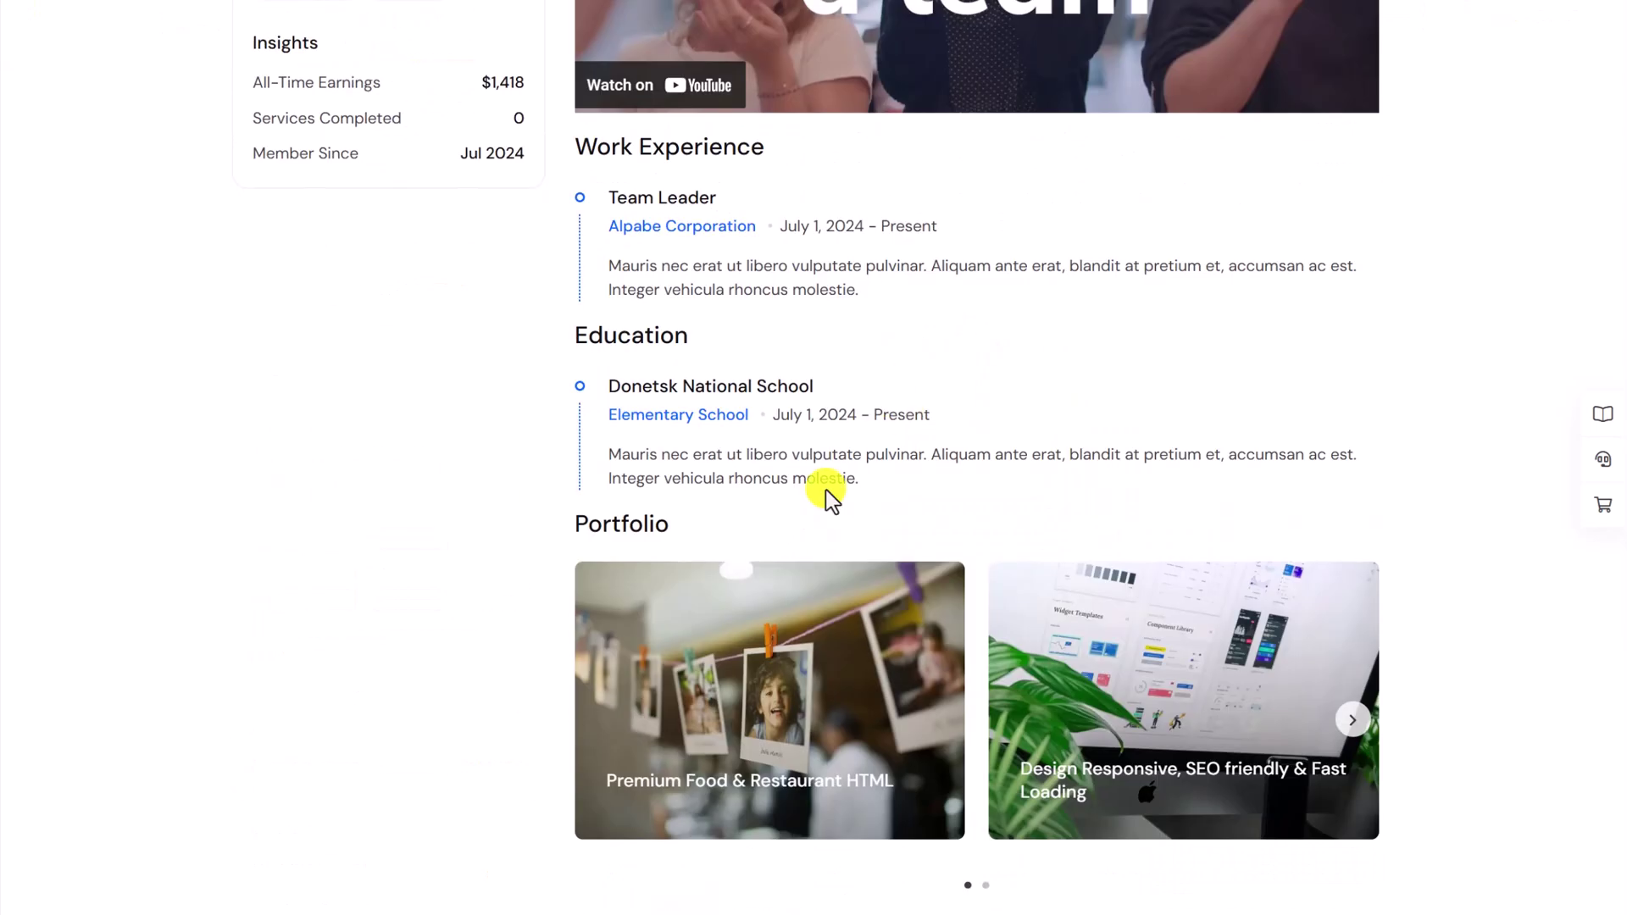
scroll(1003, 552, "up", 5)
scroll(1003, 553, "up", 5)
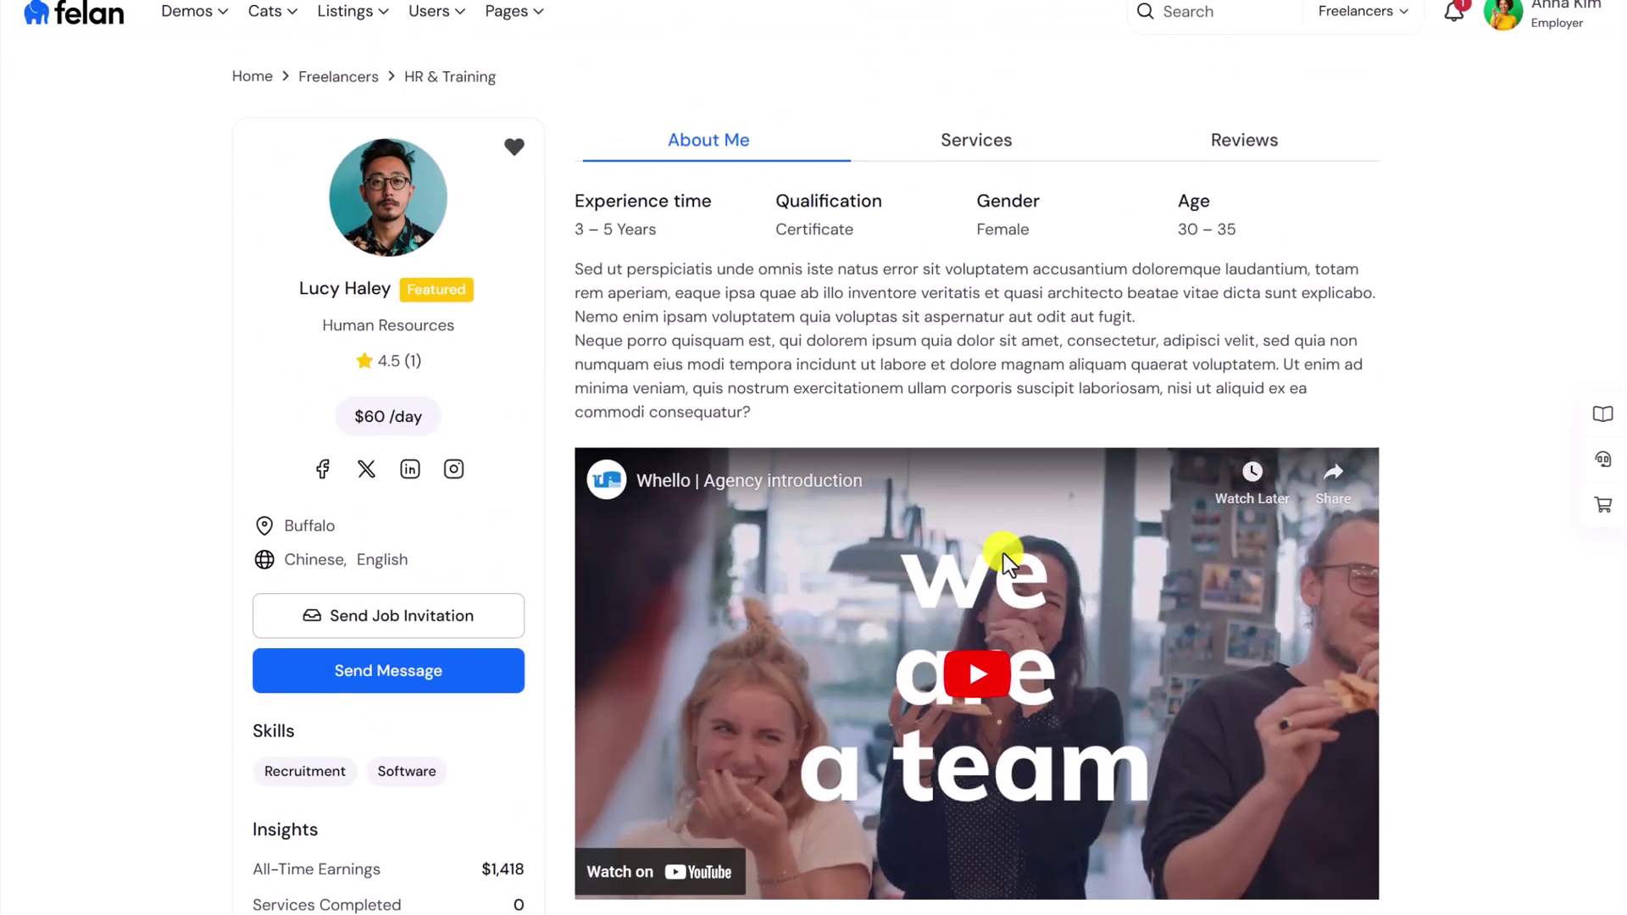
Step: Open the resume and cover letter writing service from the freelancer's services and browse its gallery images
left_click(948, 144)
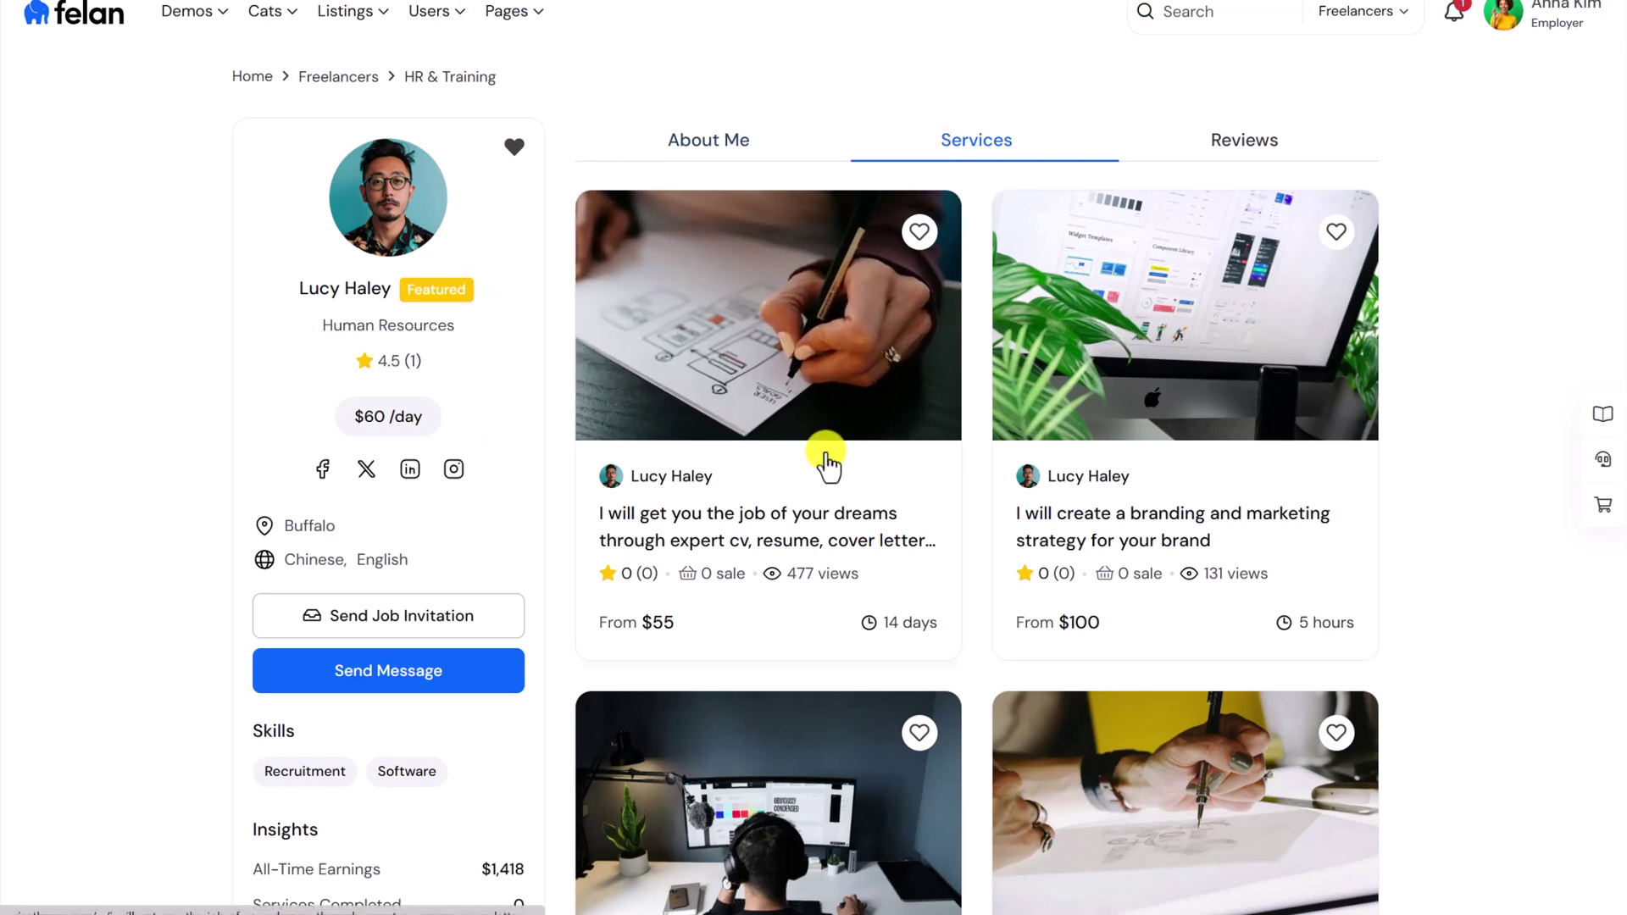
left_click(750, 530)
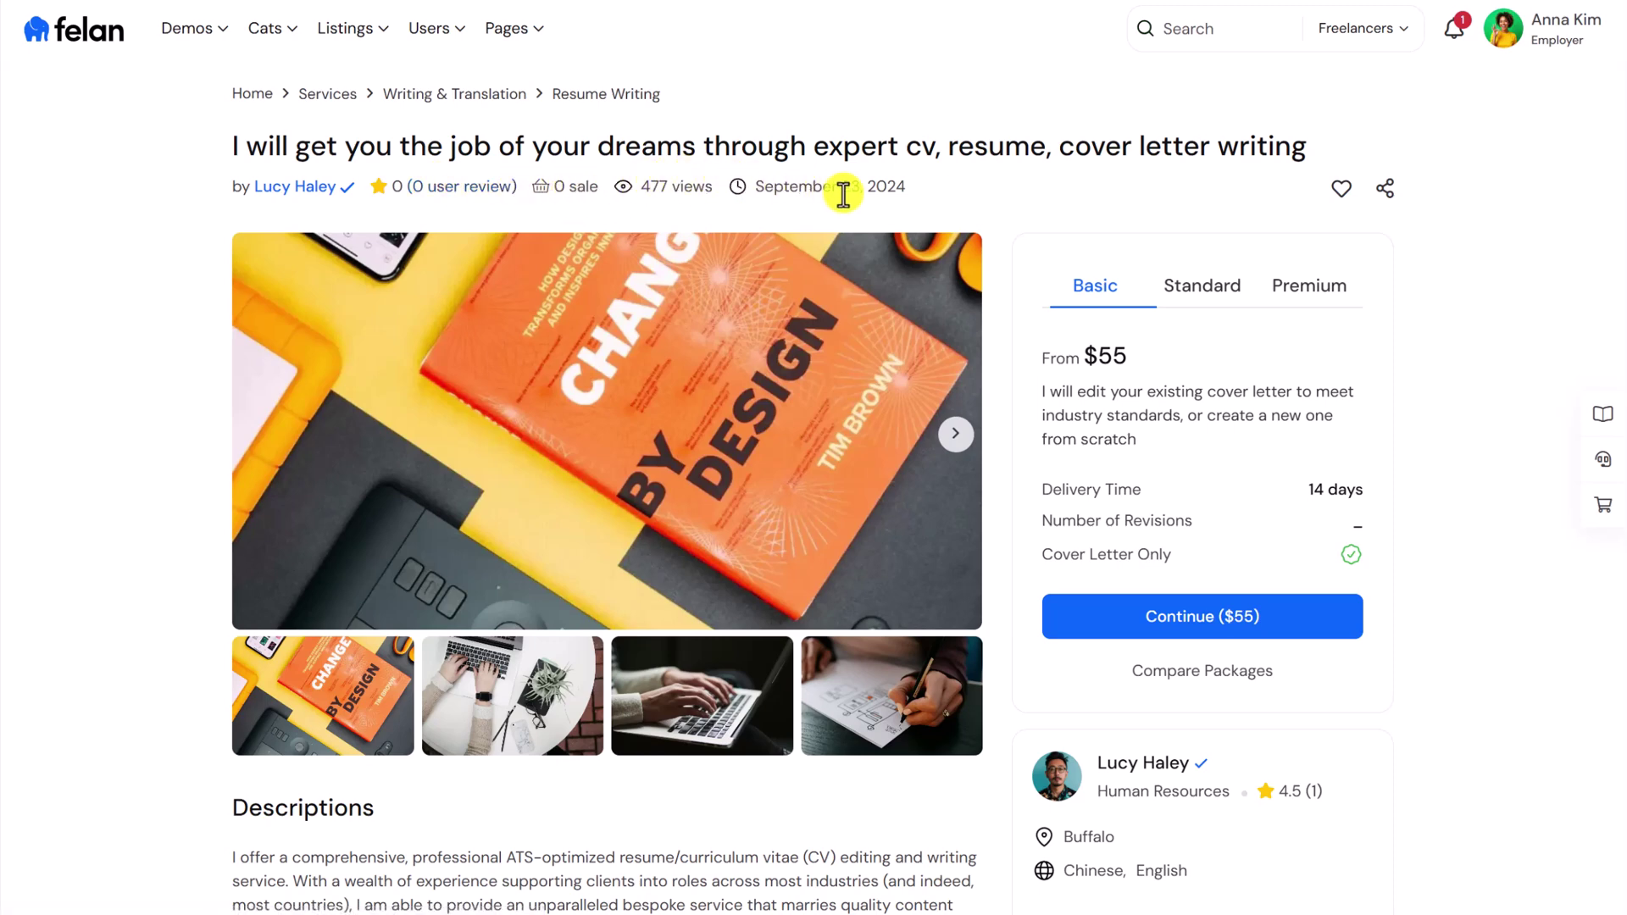
left_click(954, 432)
left_click(952, 436)
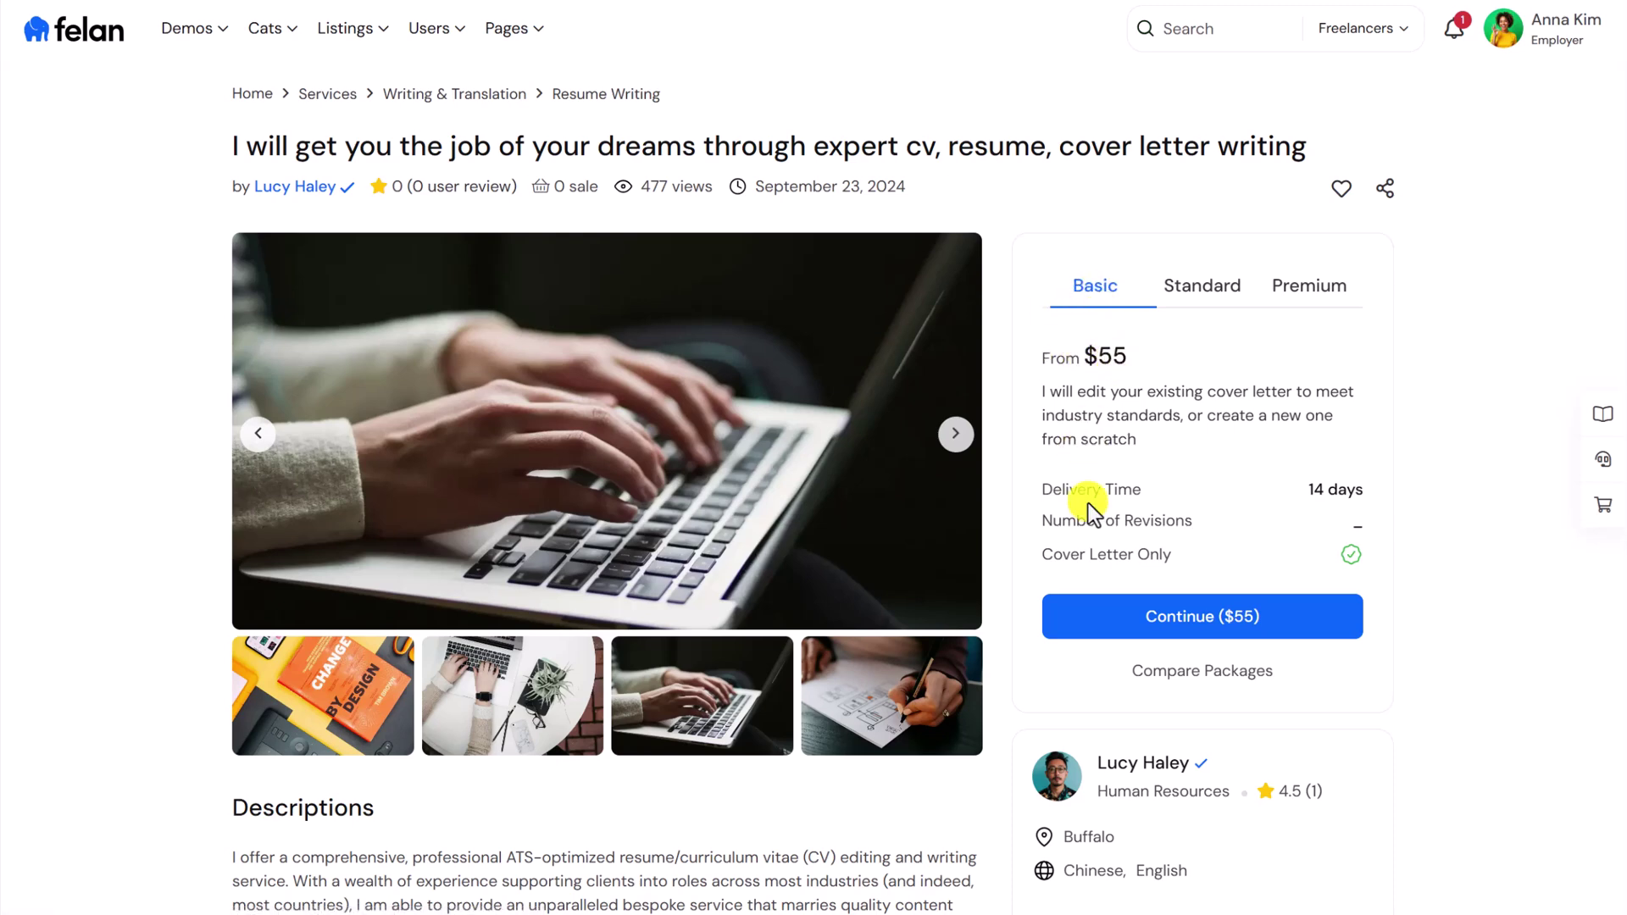
Step: View the service's Premium and Standard packages and examine the page from Descriptions down to Similar Services
left_click(1189, 301)
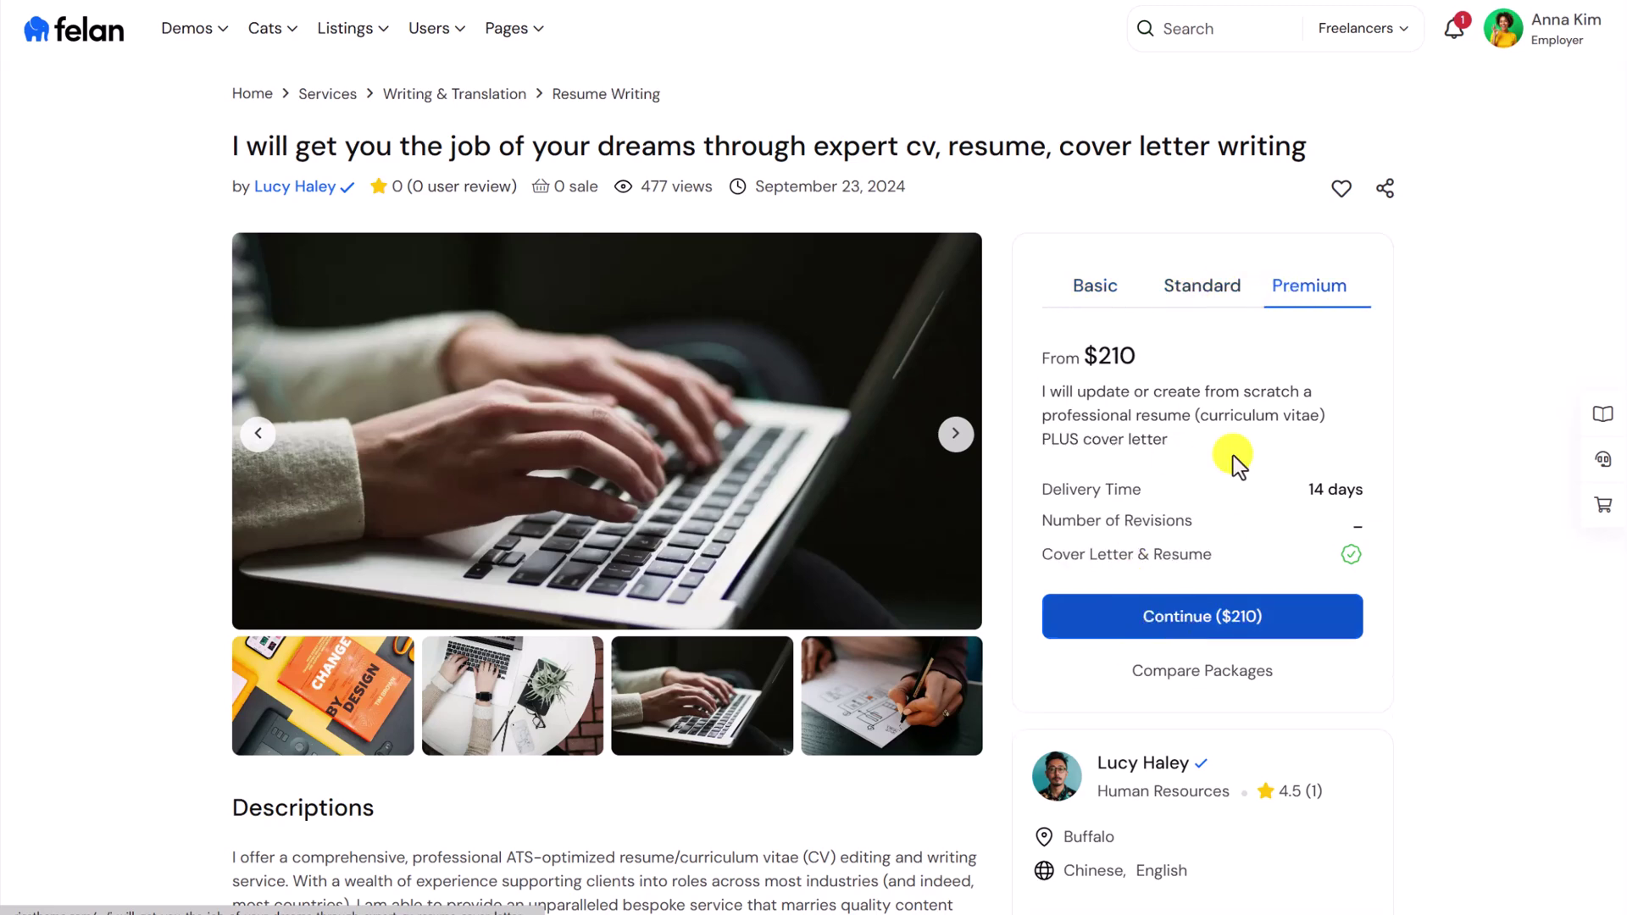
left_click(1229, 302)
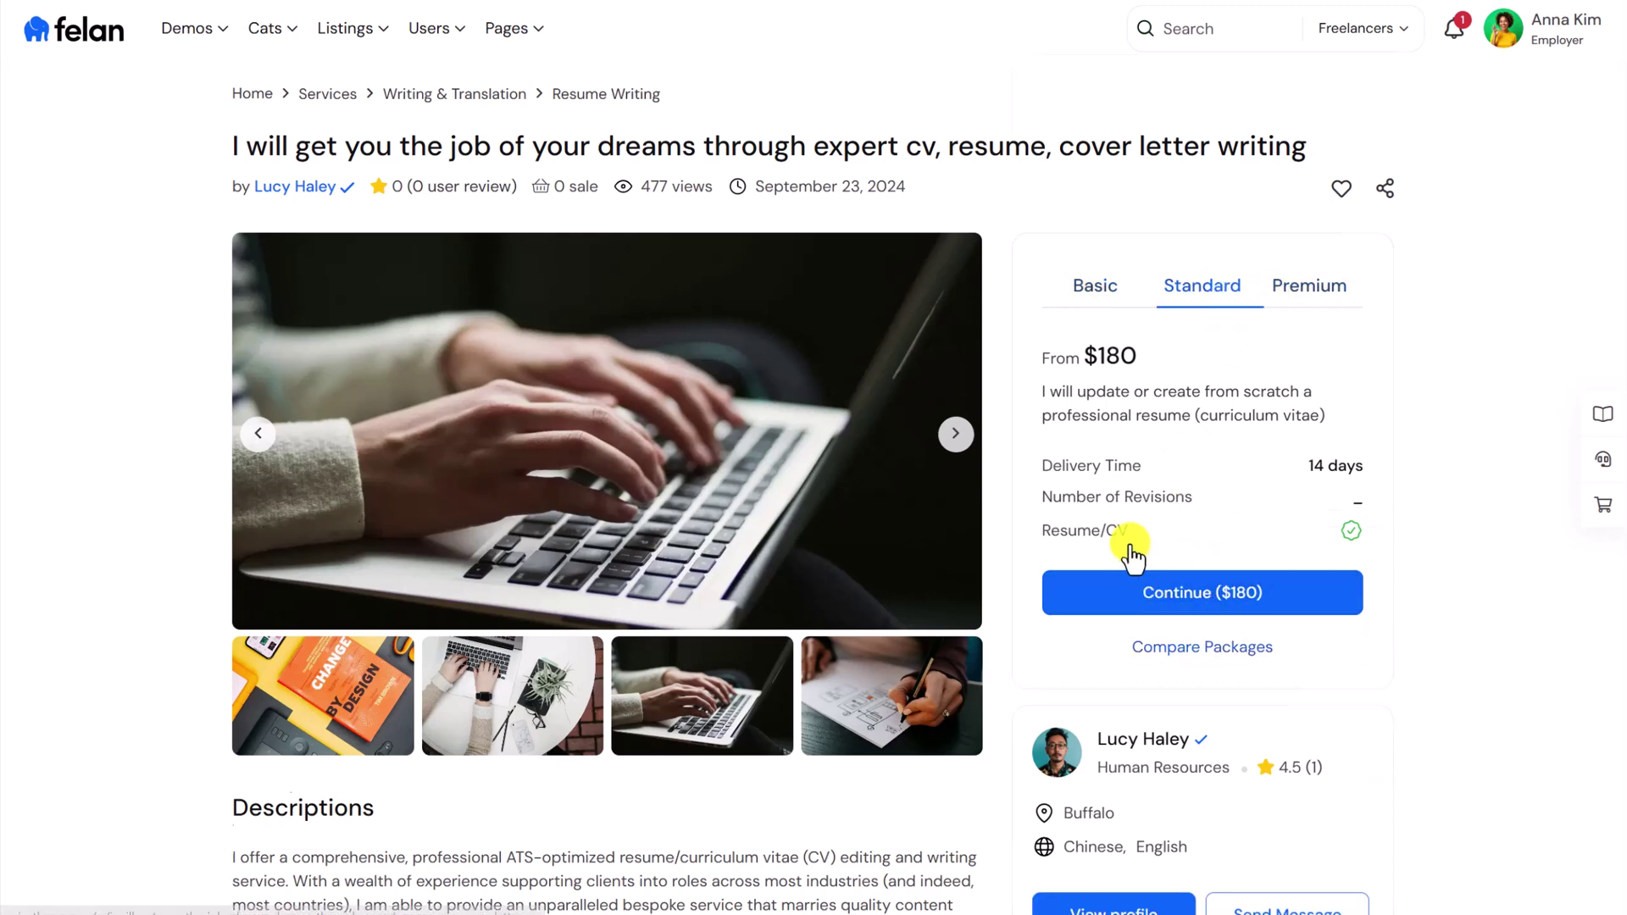
scroll(1135, 564, "down", 2)
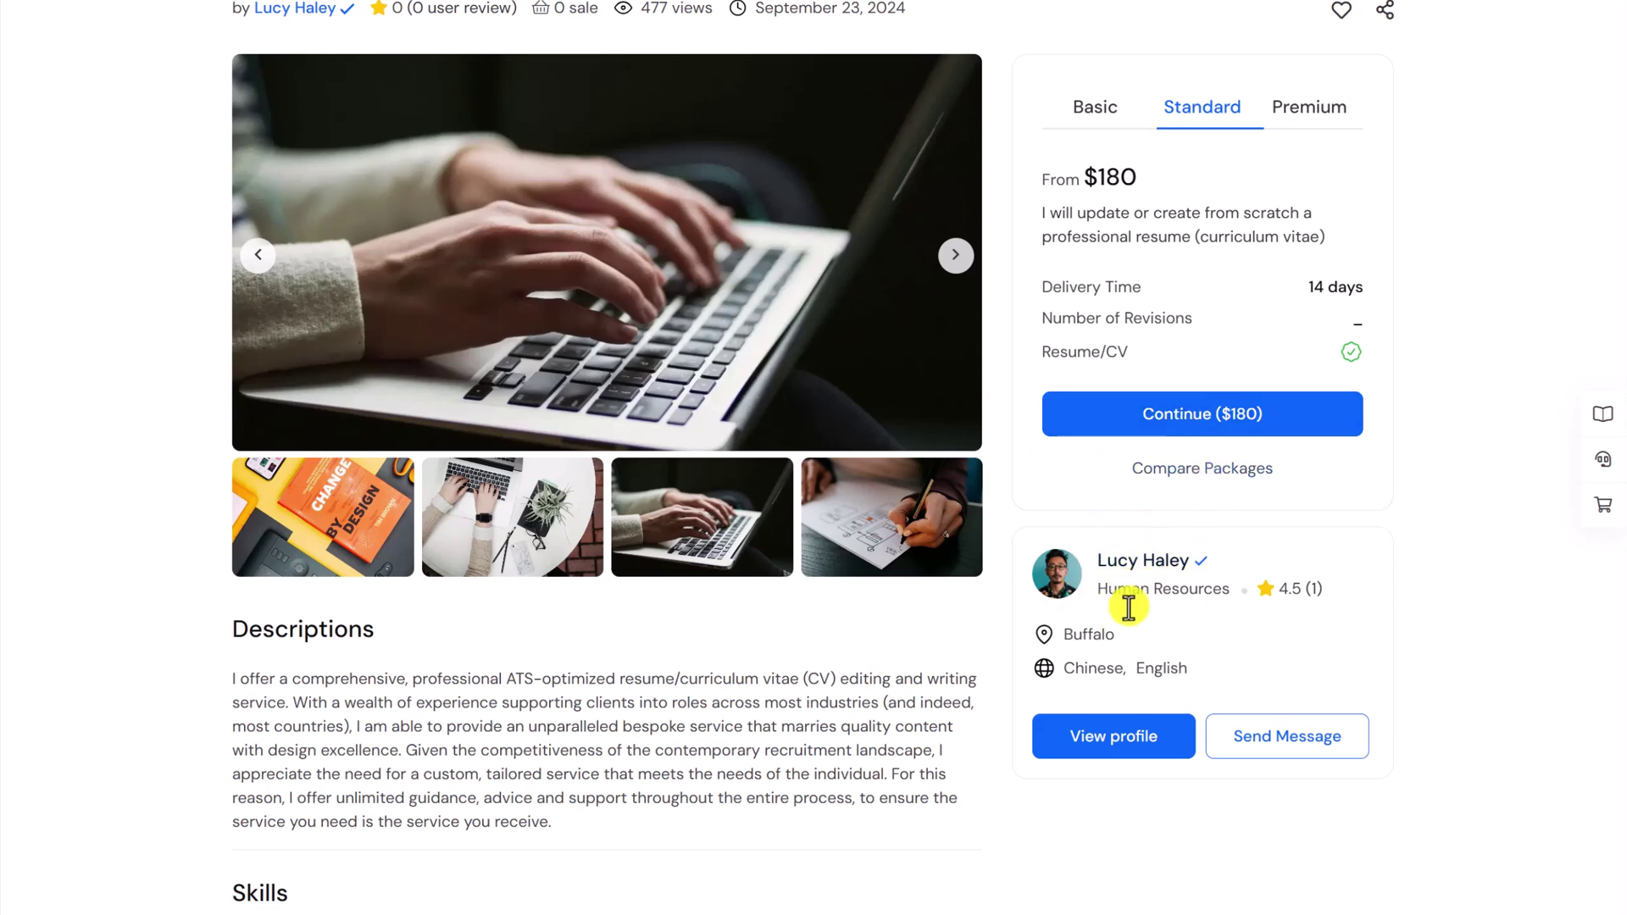
scroll(839, 675, "down", 2)
scroll(806, 545, "down", 3)
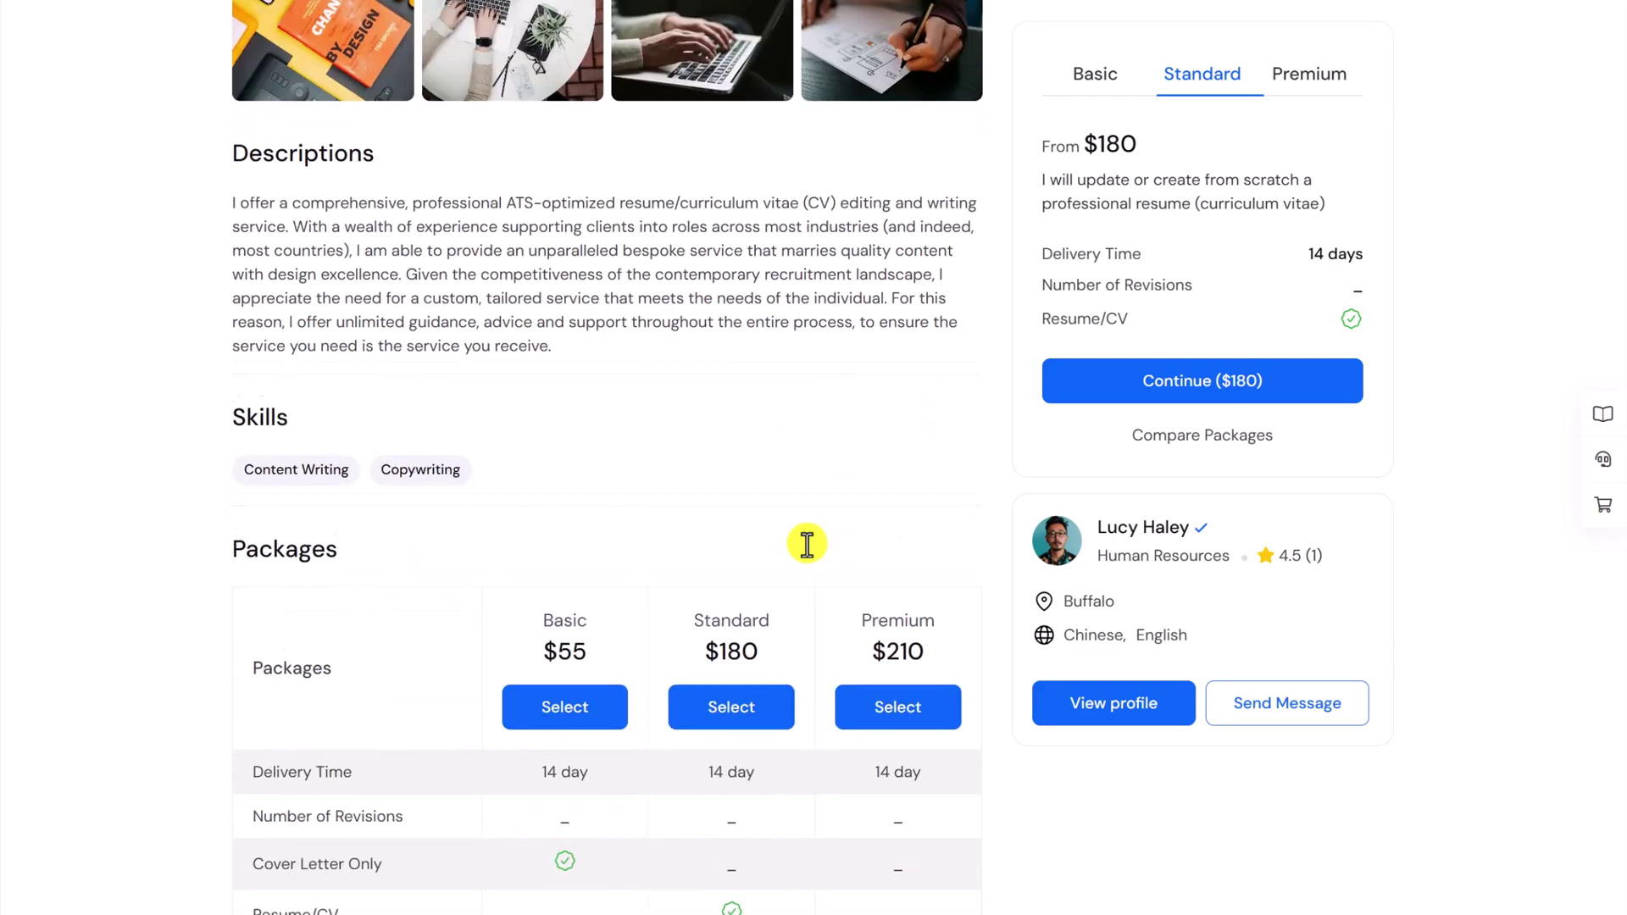
scroll(805, 544, "down", 5)
scroll(687, 450, "down", 8)
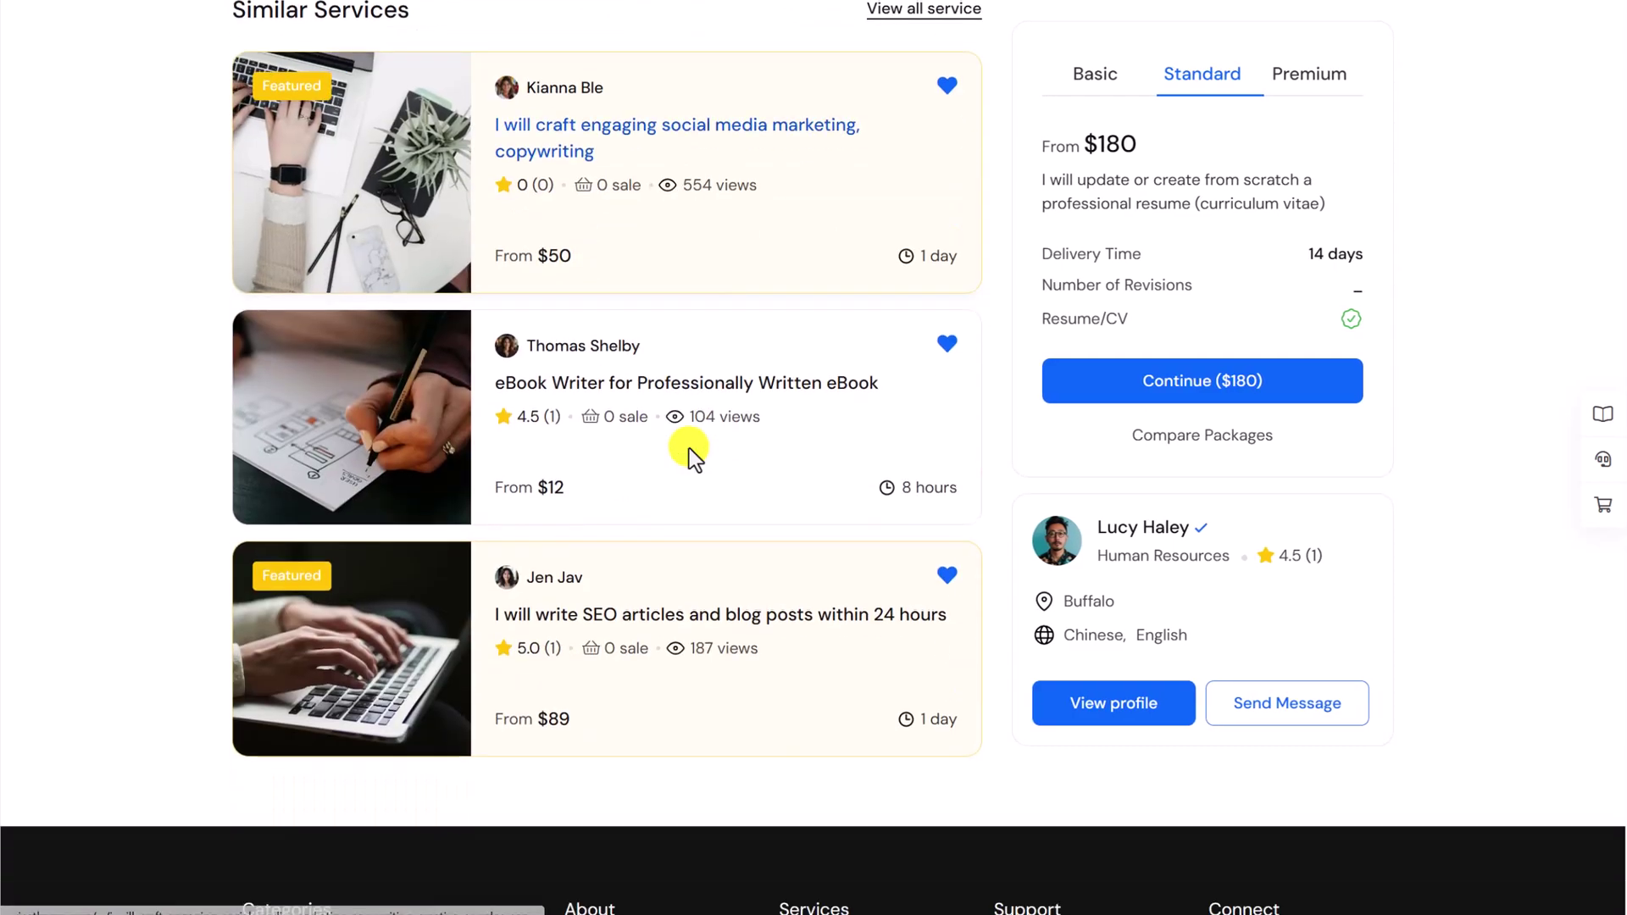
Step: Return to the service's review area, look at the seller's Send message form and close it without sending
scroll(689, 450, "up", 1)
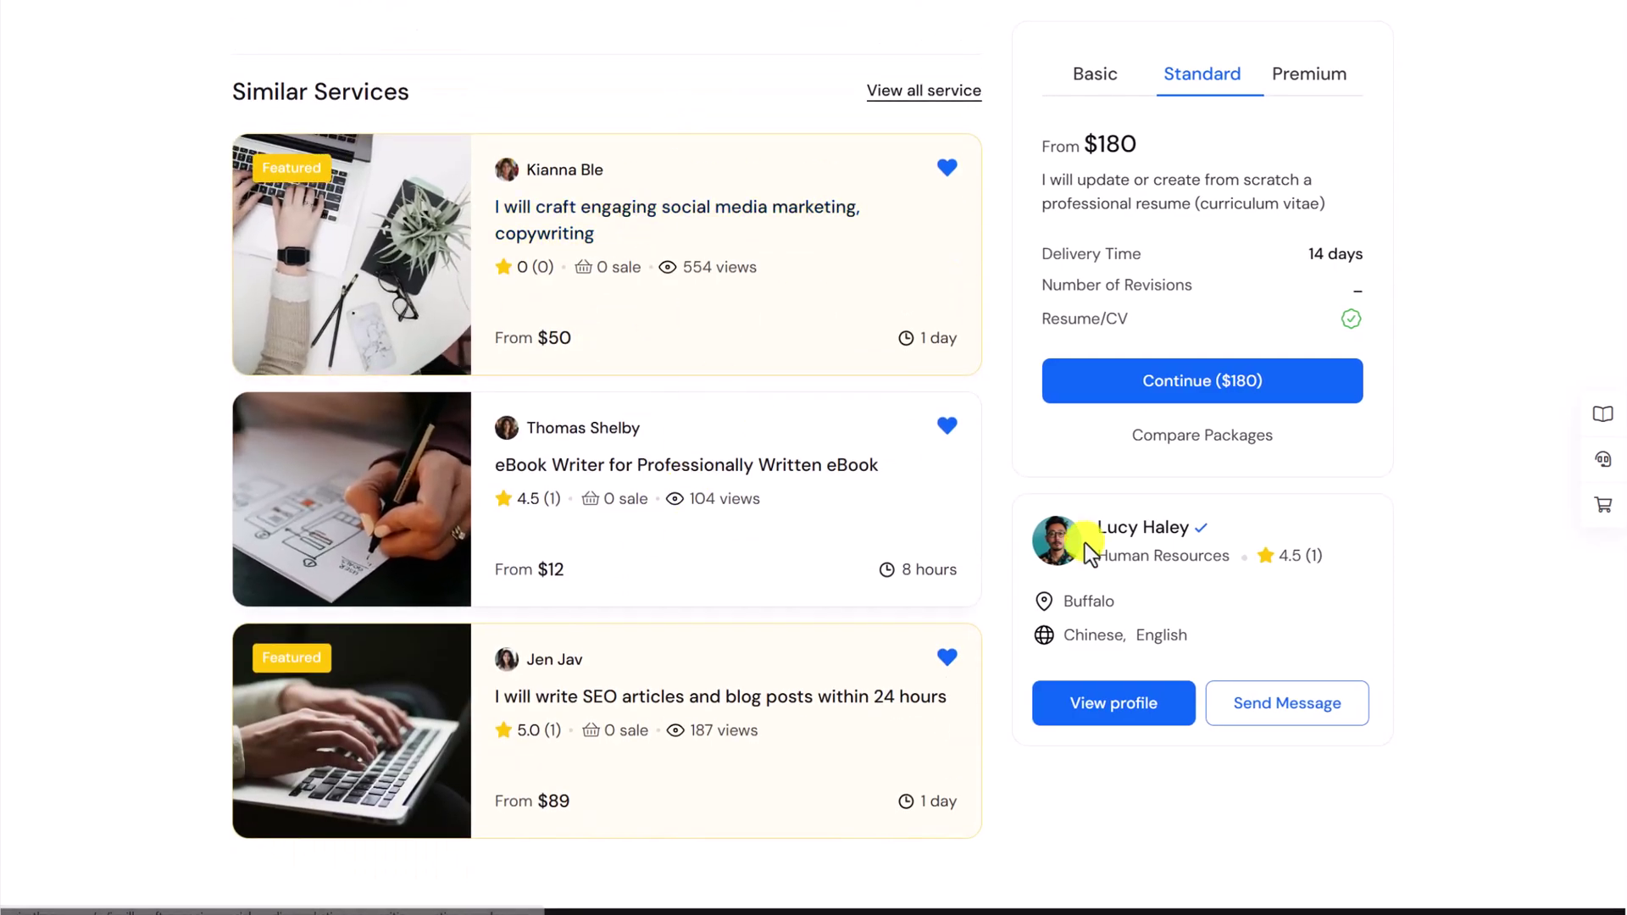
scroll(1083, 539, "up", 8)
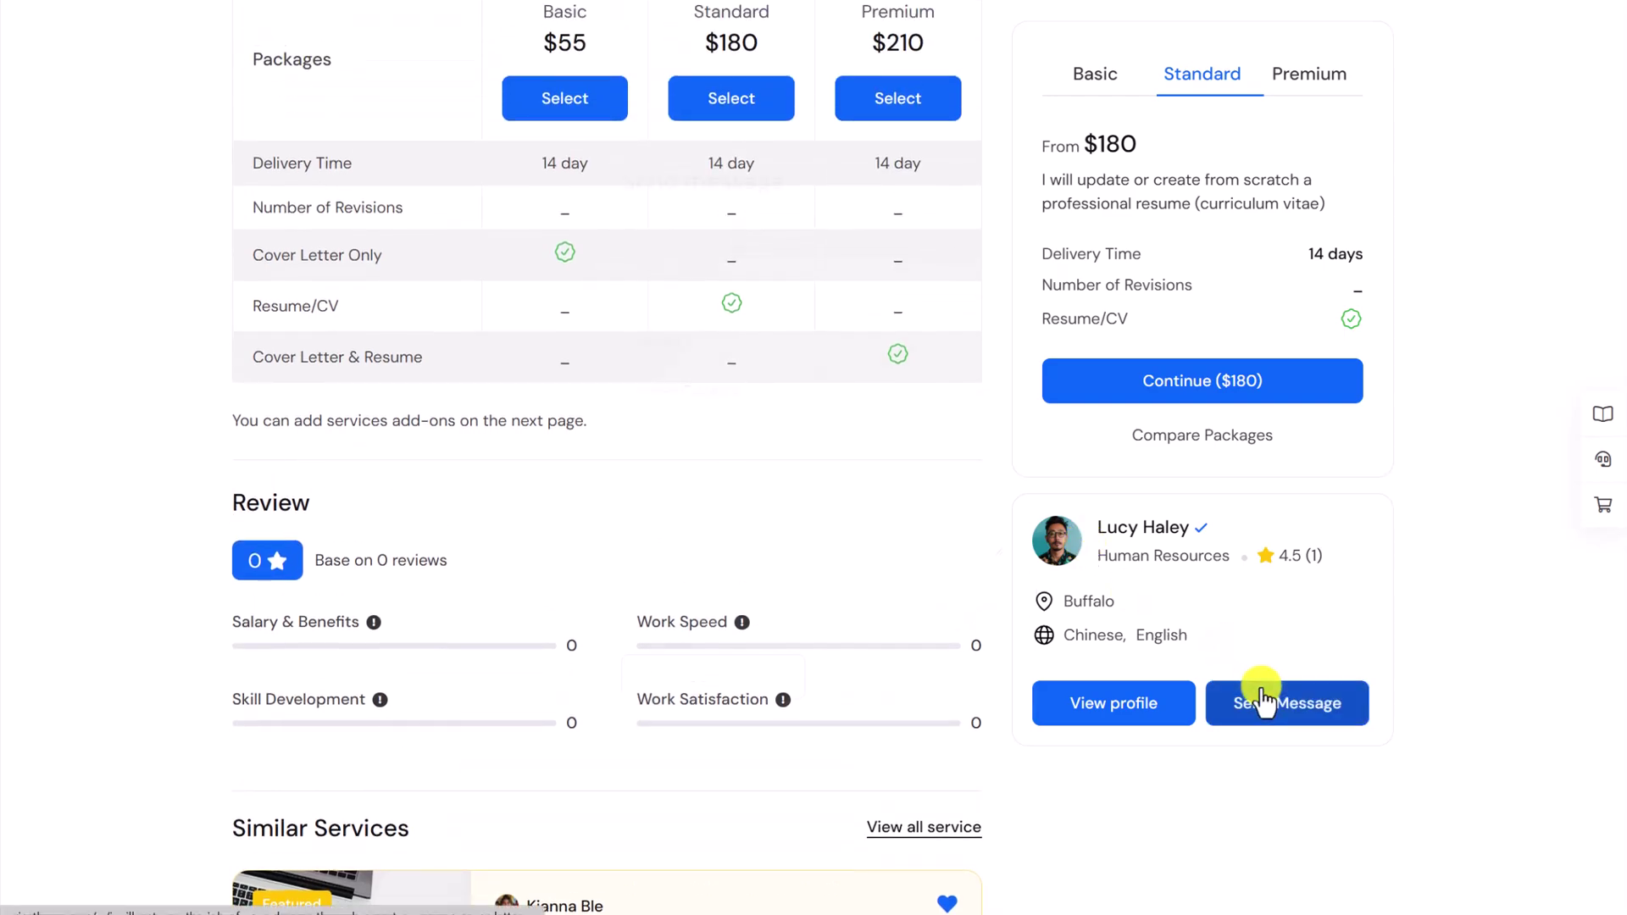
left_click(1262, 700)
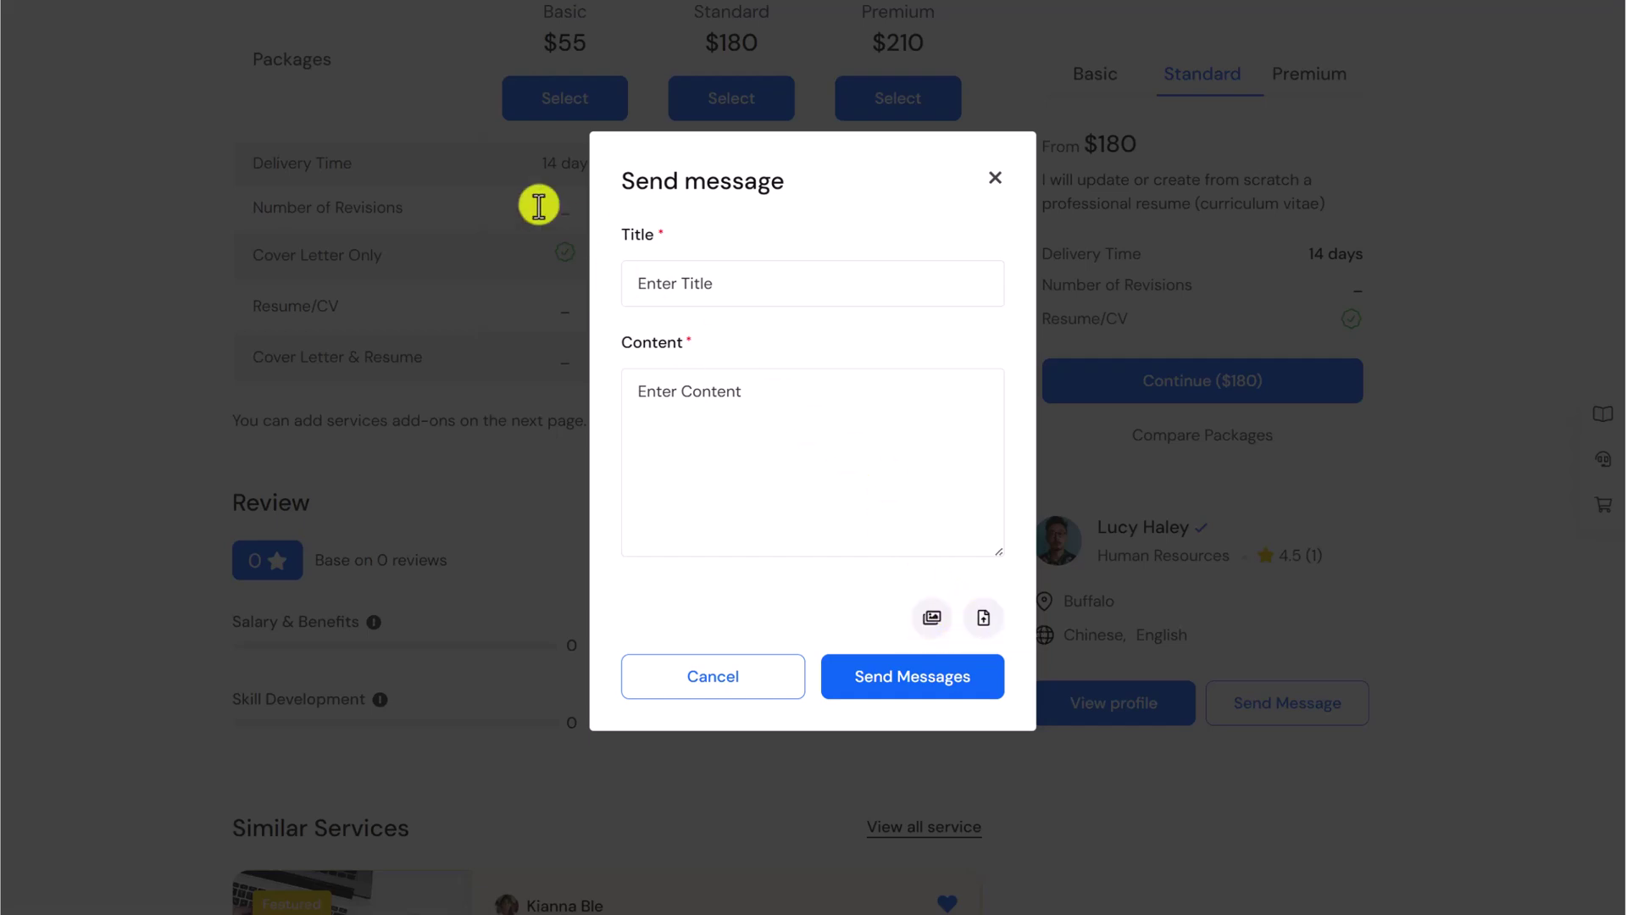
left_click(584, 226)
Step: Open the Half Map layout of the projects listing and examine the search filters, project cards and map pop-ups
mouse_move(383, 50)
mouse_move(383, 95)
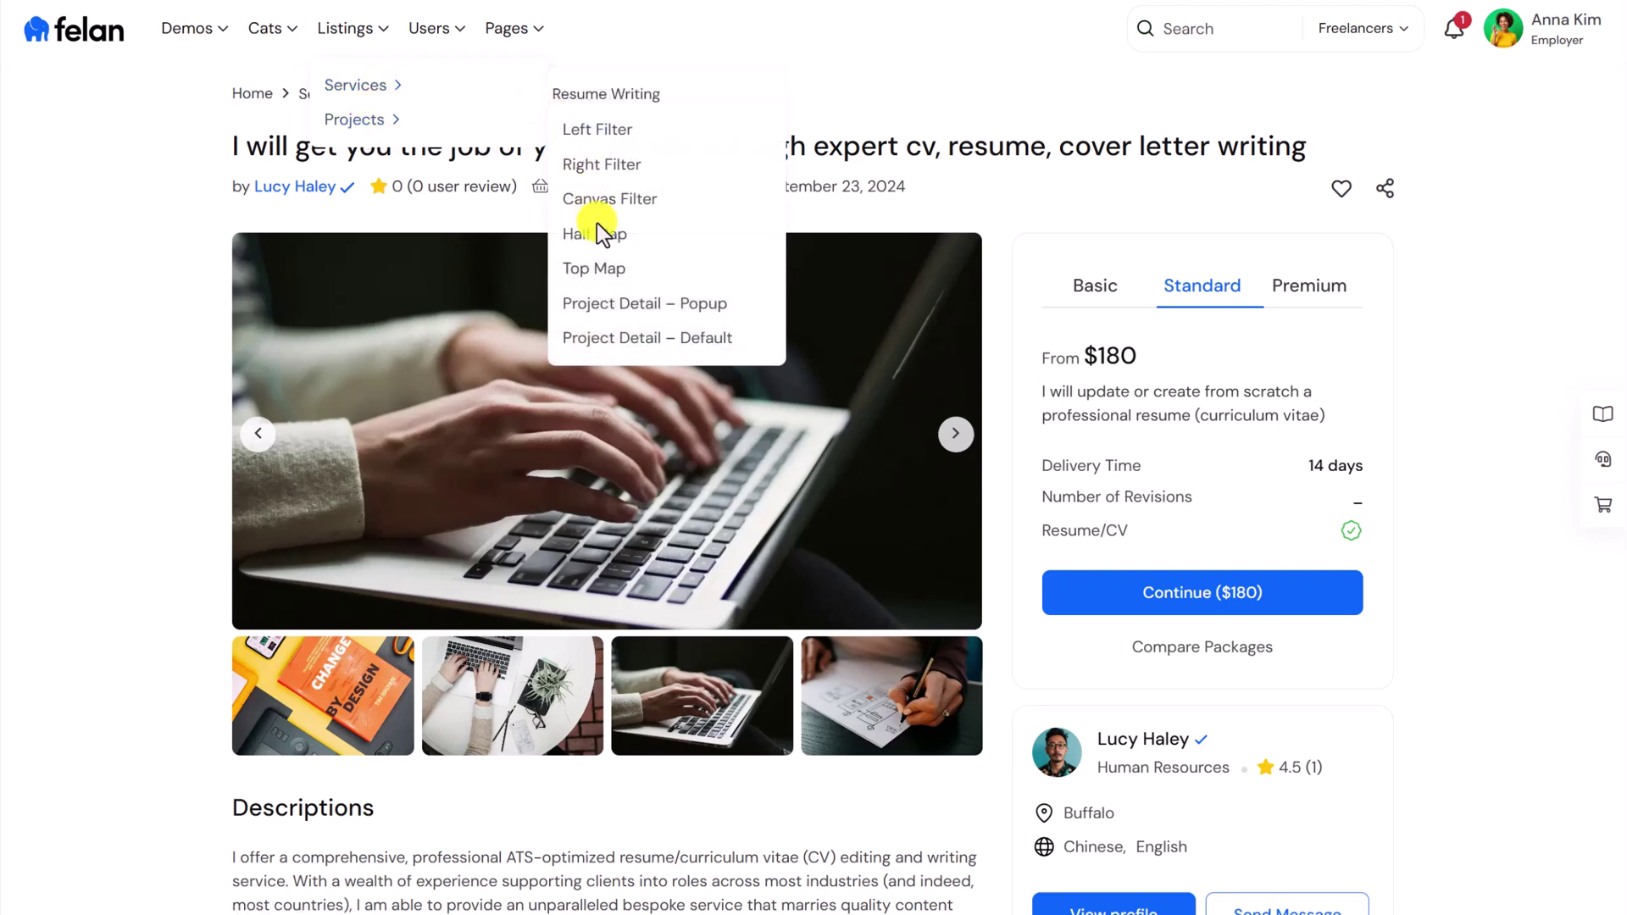
left_click(597, 222)
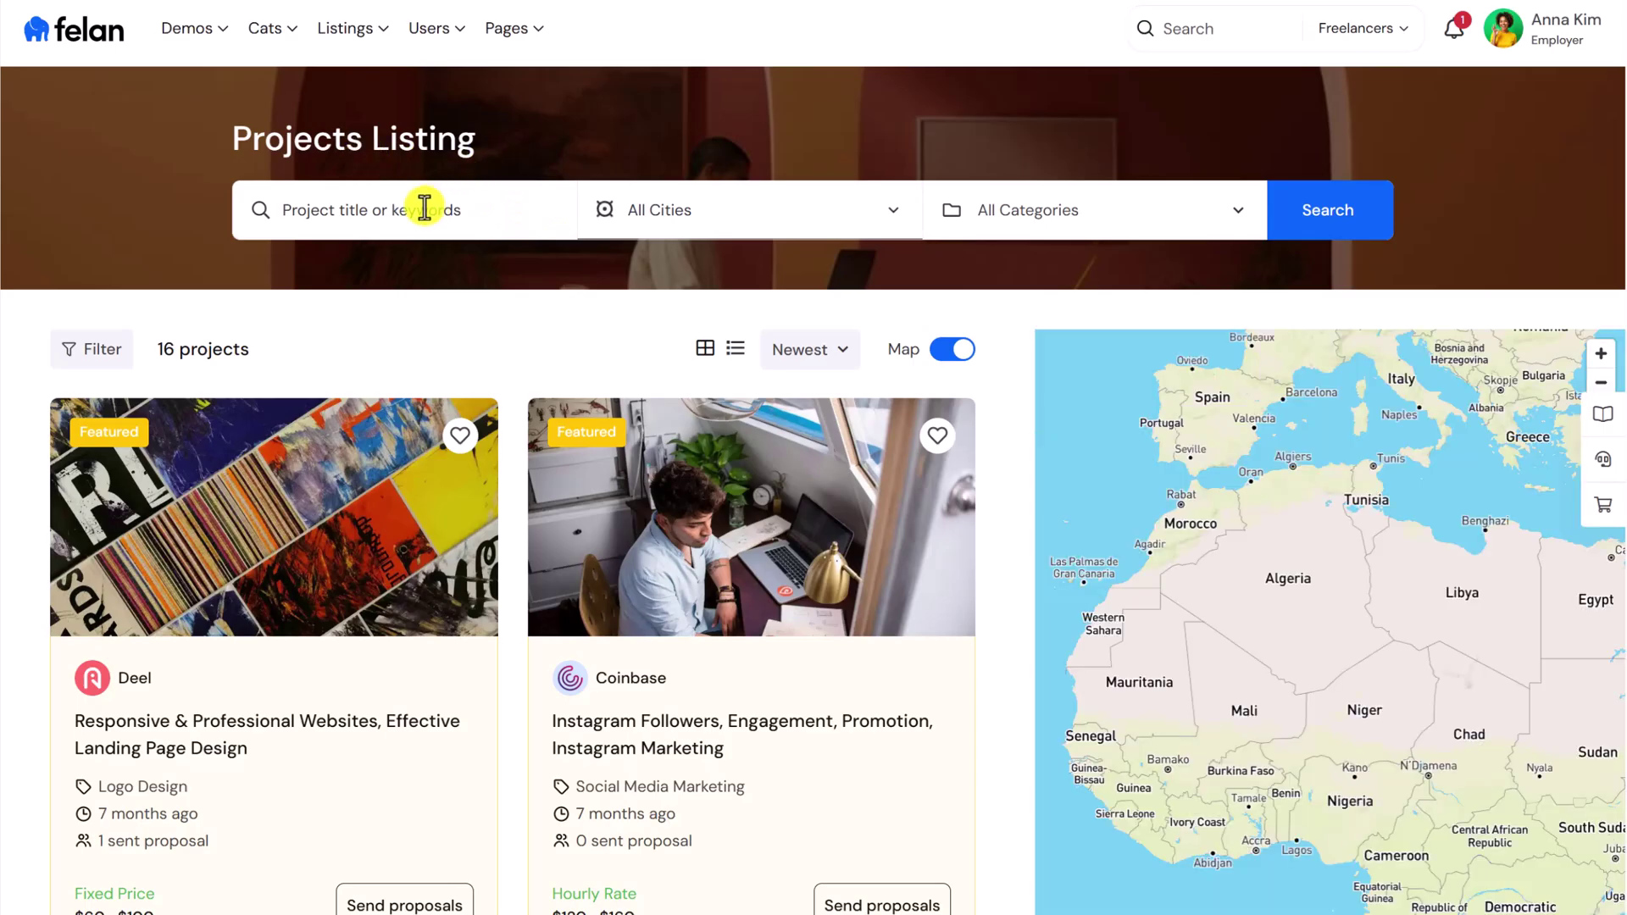
mouse_move(667, 230)
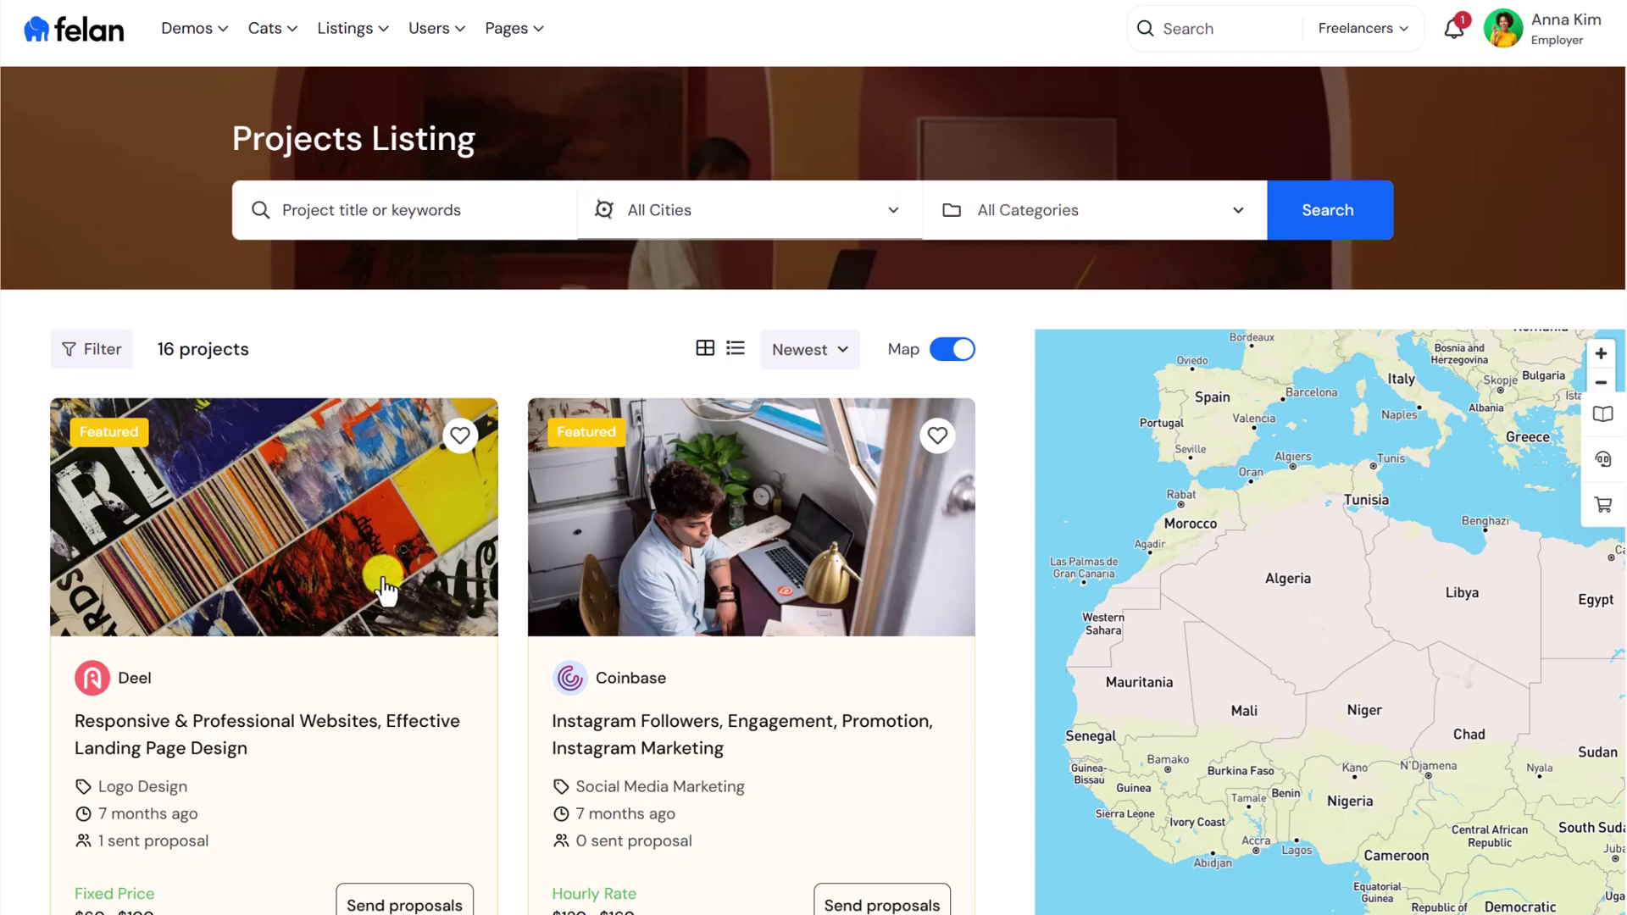
mouse_move(679, 618)
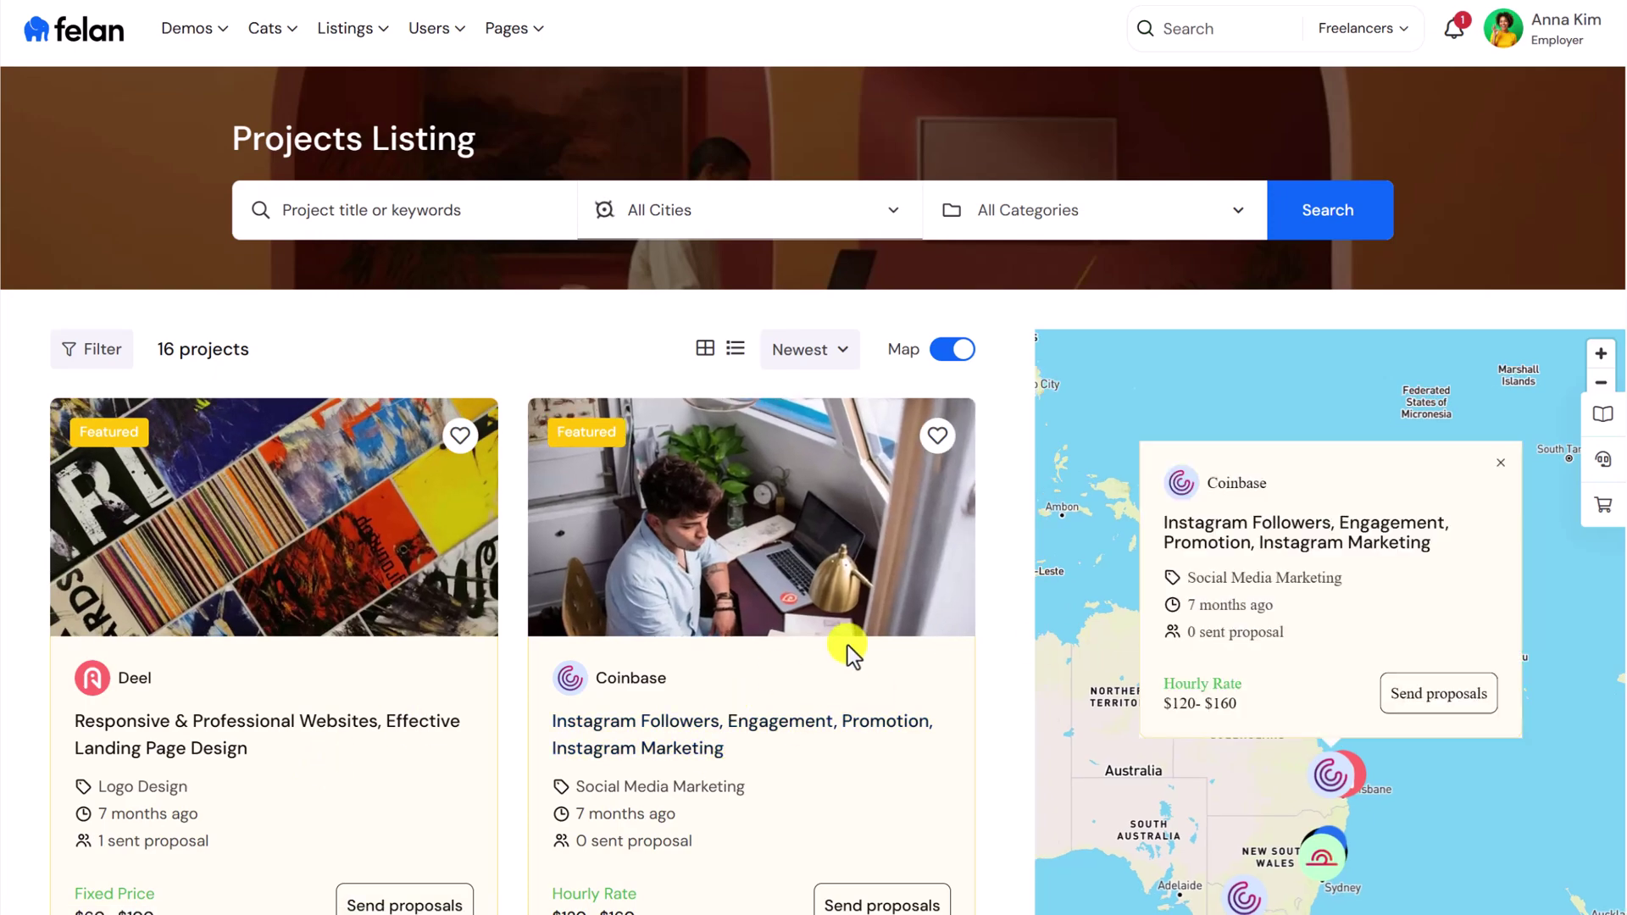
scroll(781, 674, "down", 5)
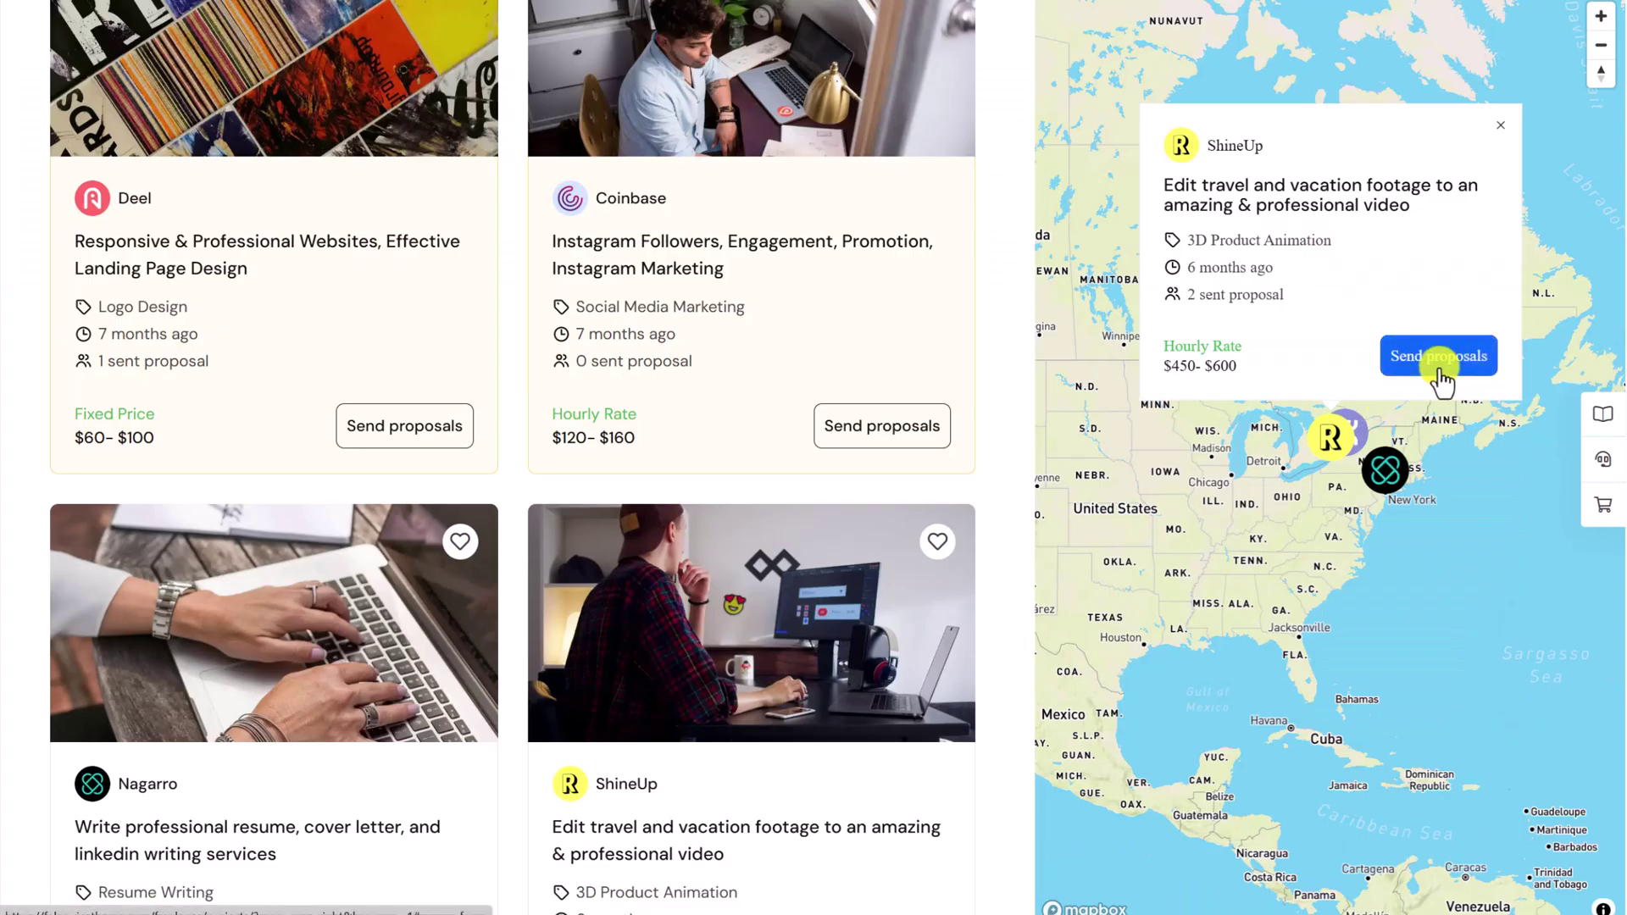
scroll(661, 721, "down", 1)
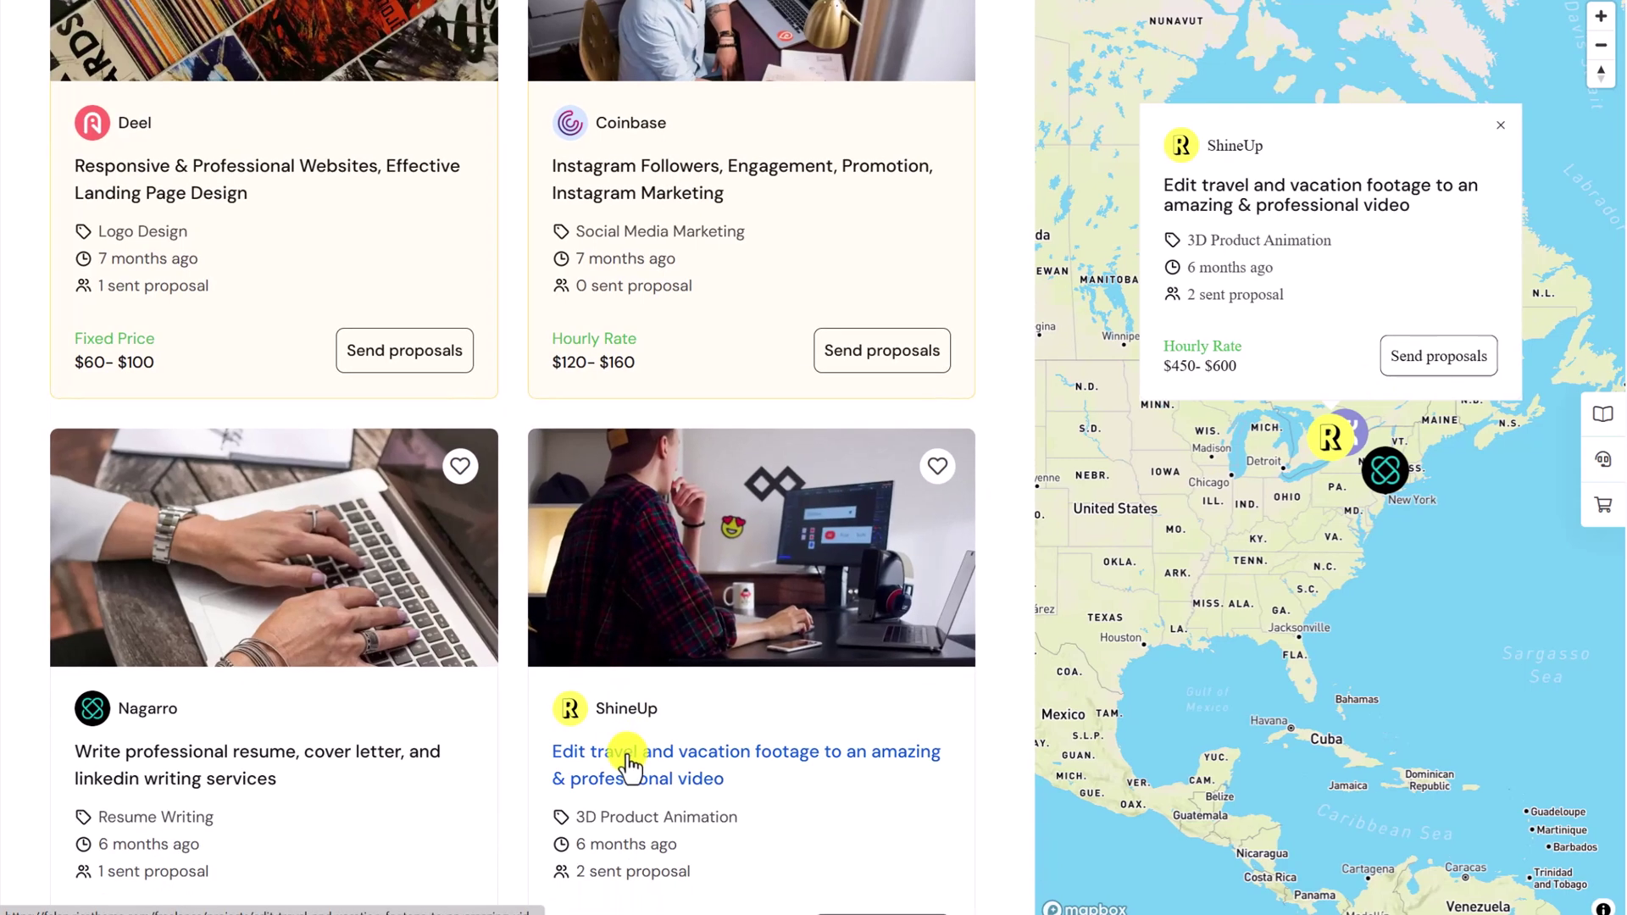
Step: Open the "Edit travel and vacation footage to an amazing & professional video" project and examine its skills, FAQs and hourly rate
left_click(628, 764)
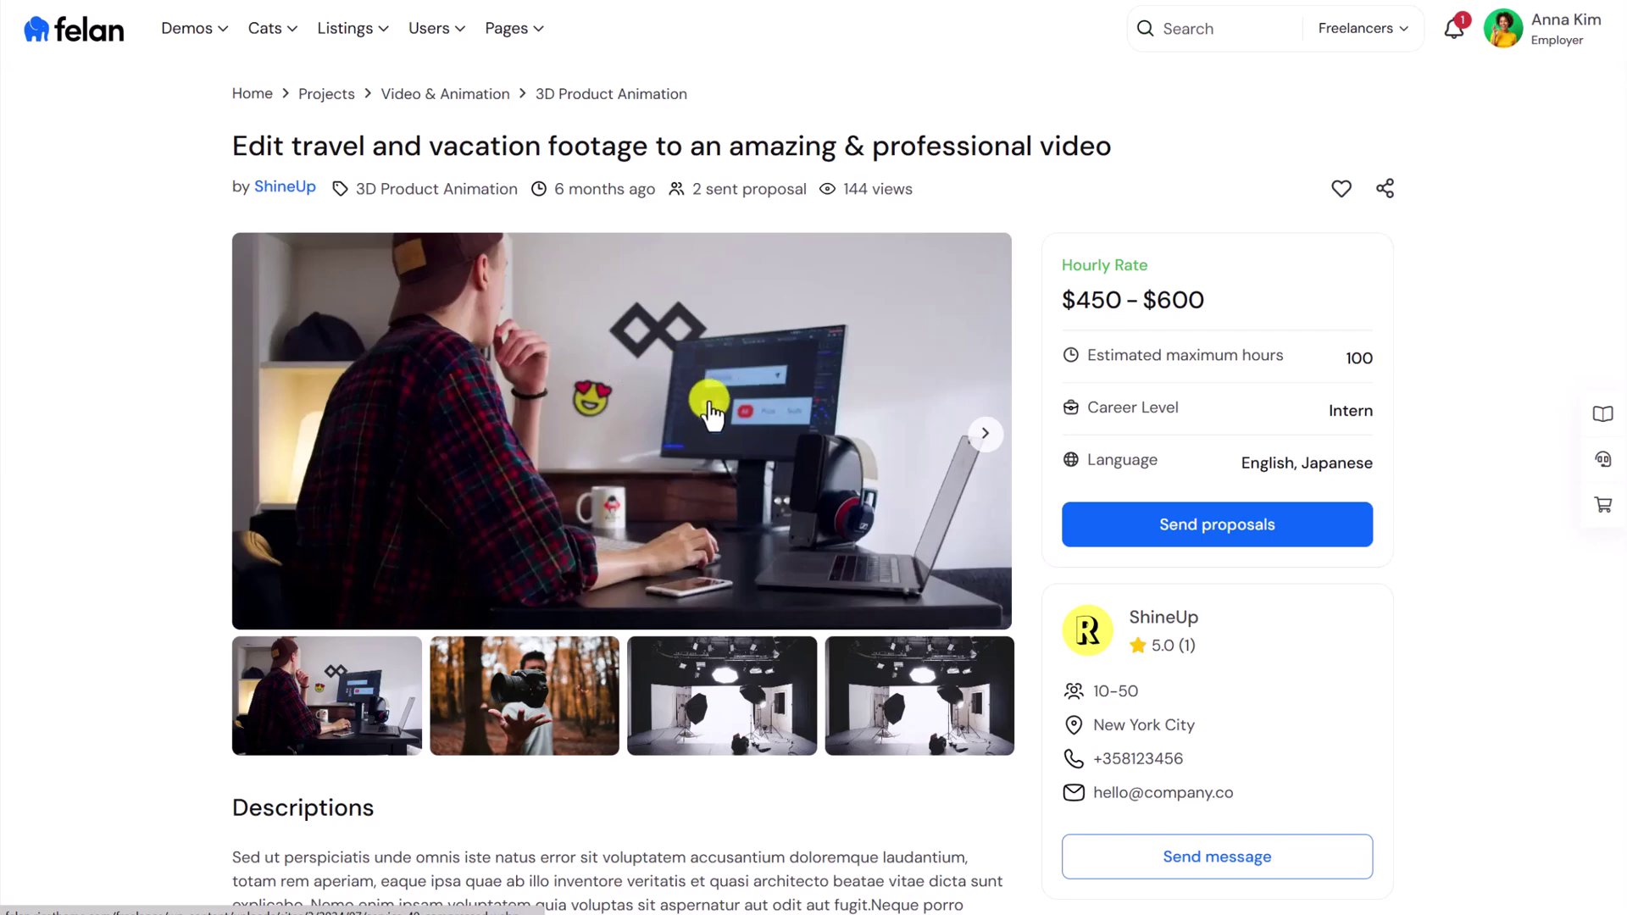
scroll(721, 543, "down", 10)
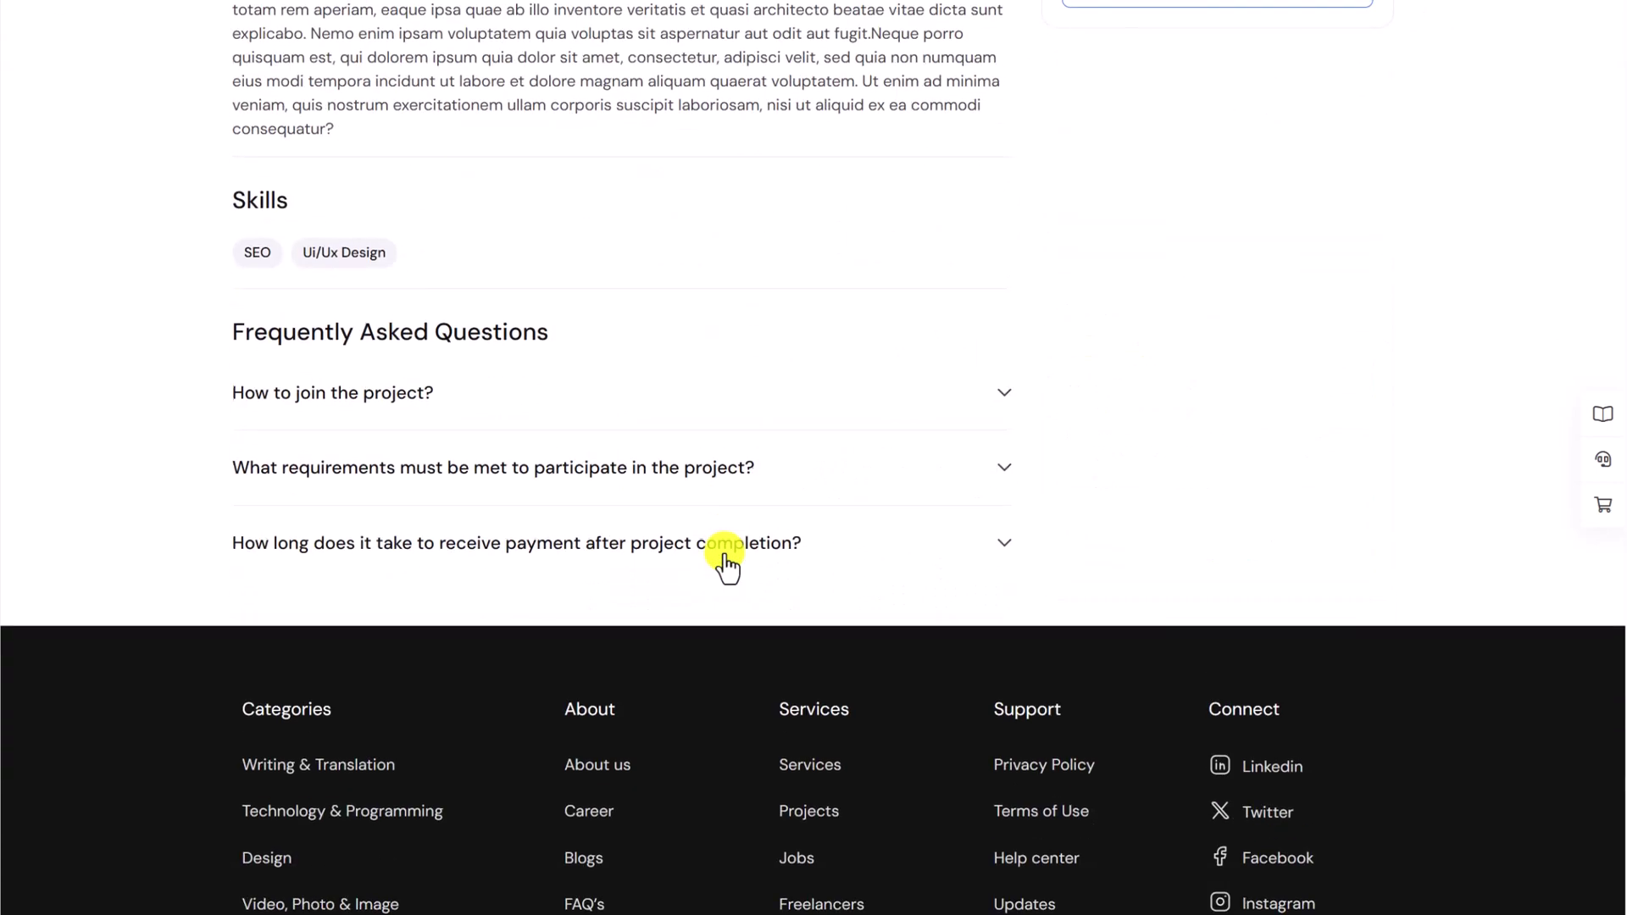
scroll(725, 563, "up", 5)
scroll(726, 564, "up", 5)
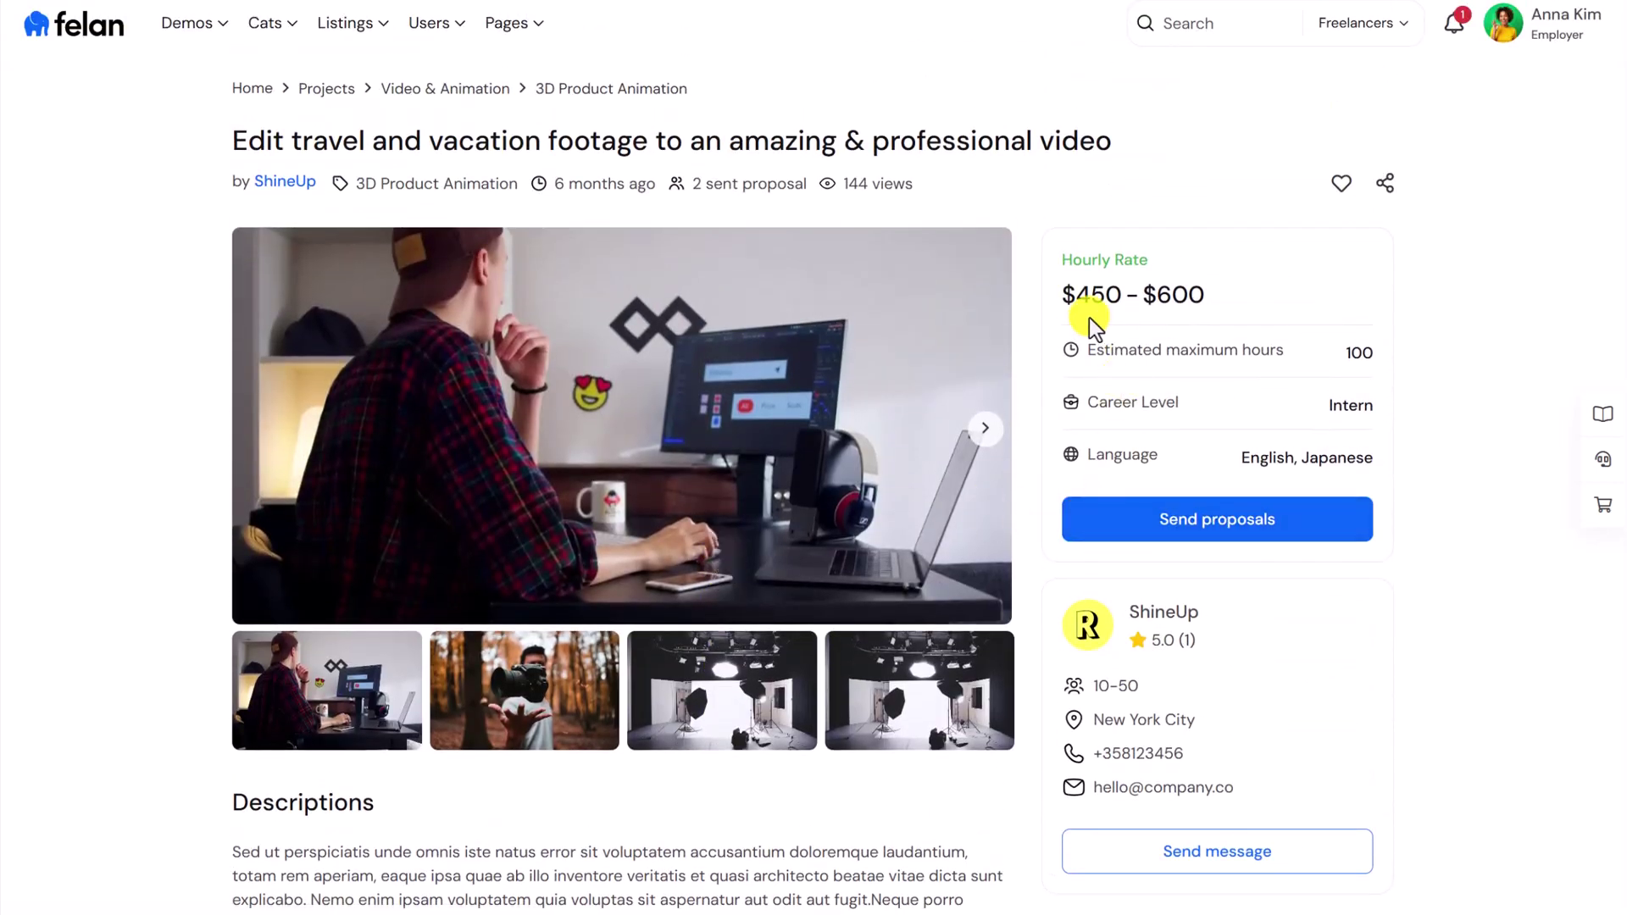
left_click_drag(1063, 300, 1238, 295)
left_click(1237, 295)
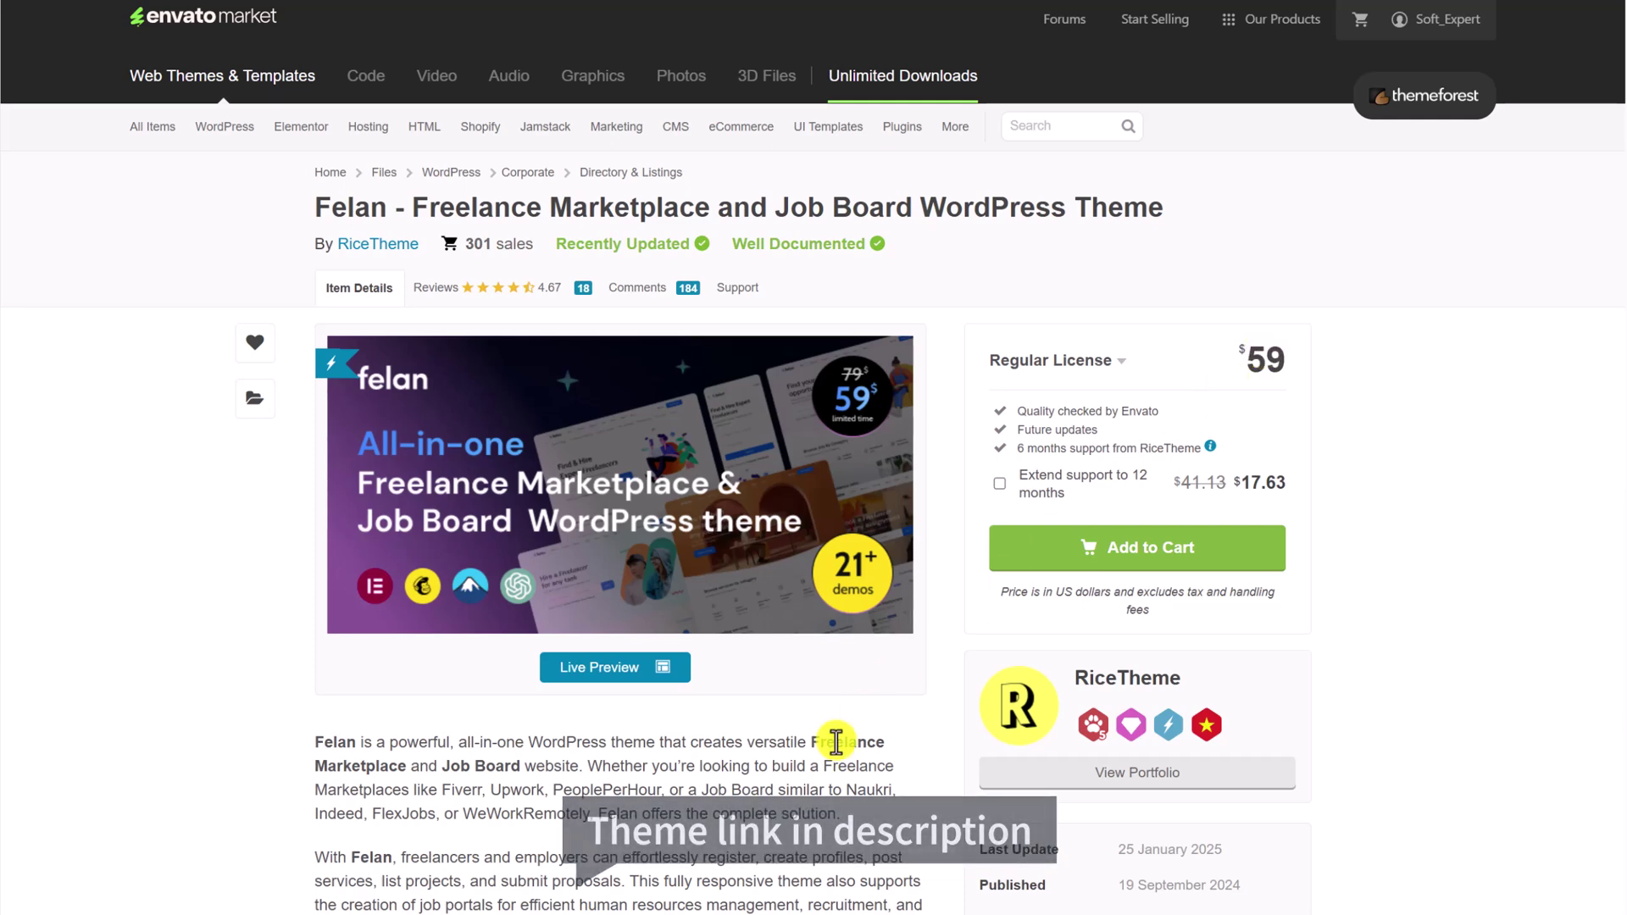
Step: Review the Felan item details, add the theme to the cart with the Regular License and choose card payment at checkout
scroll(837, 743, "down", 12)
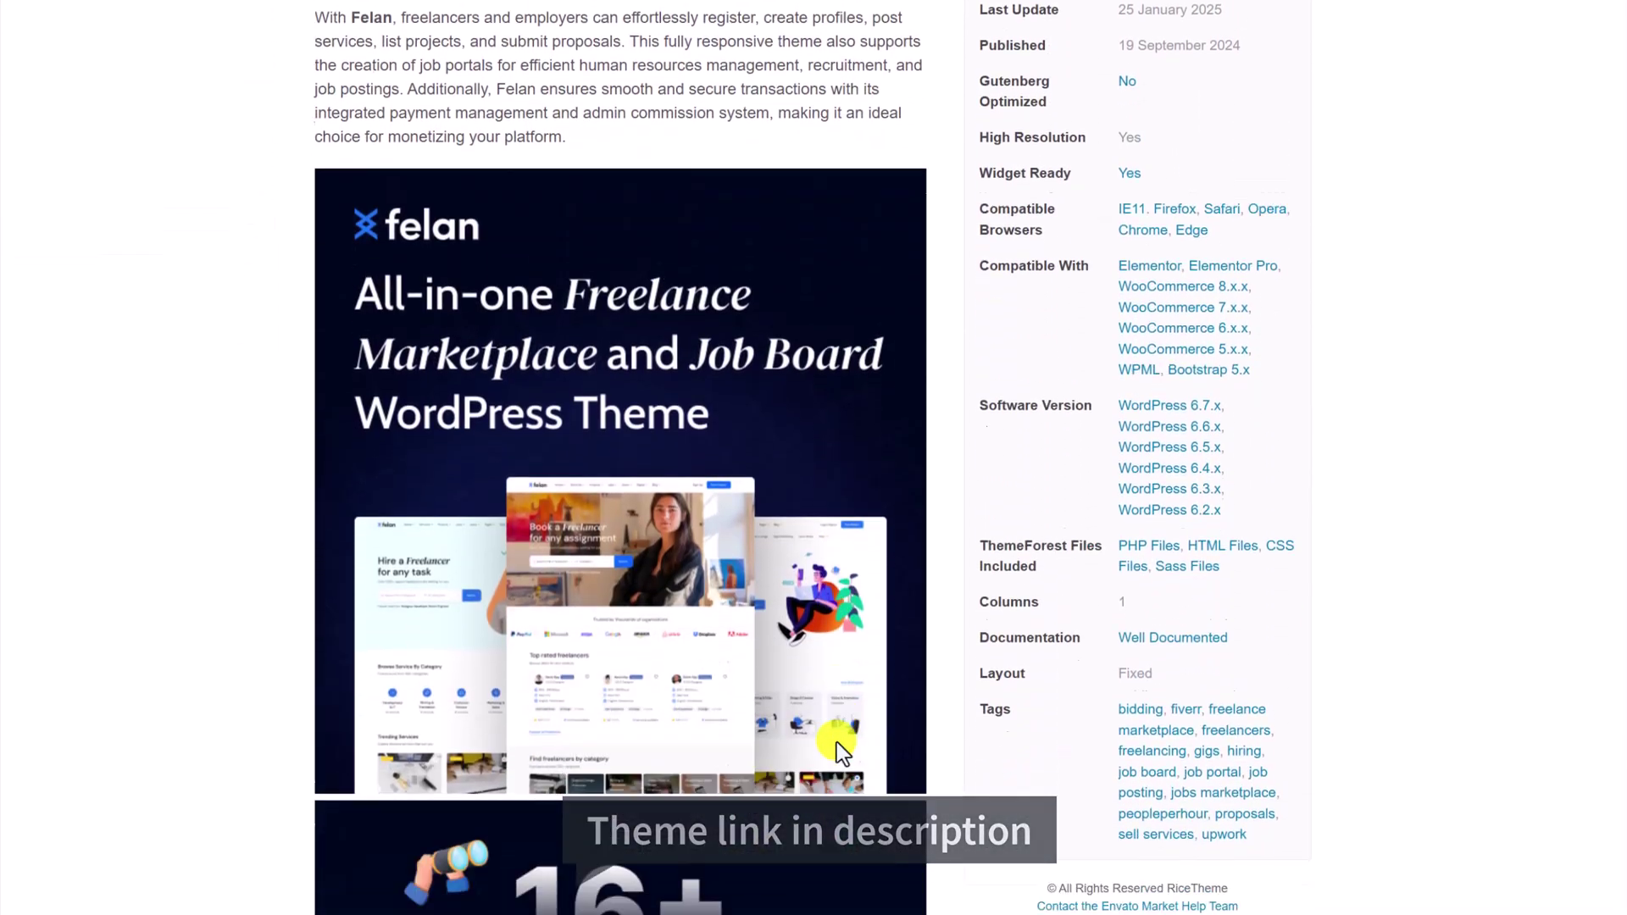
scroll(836, 742, "down", 12)
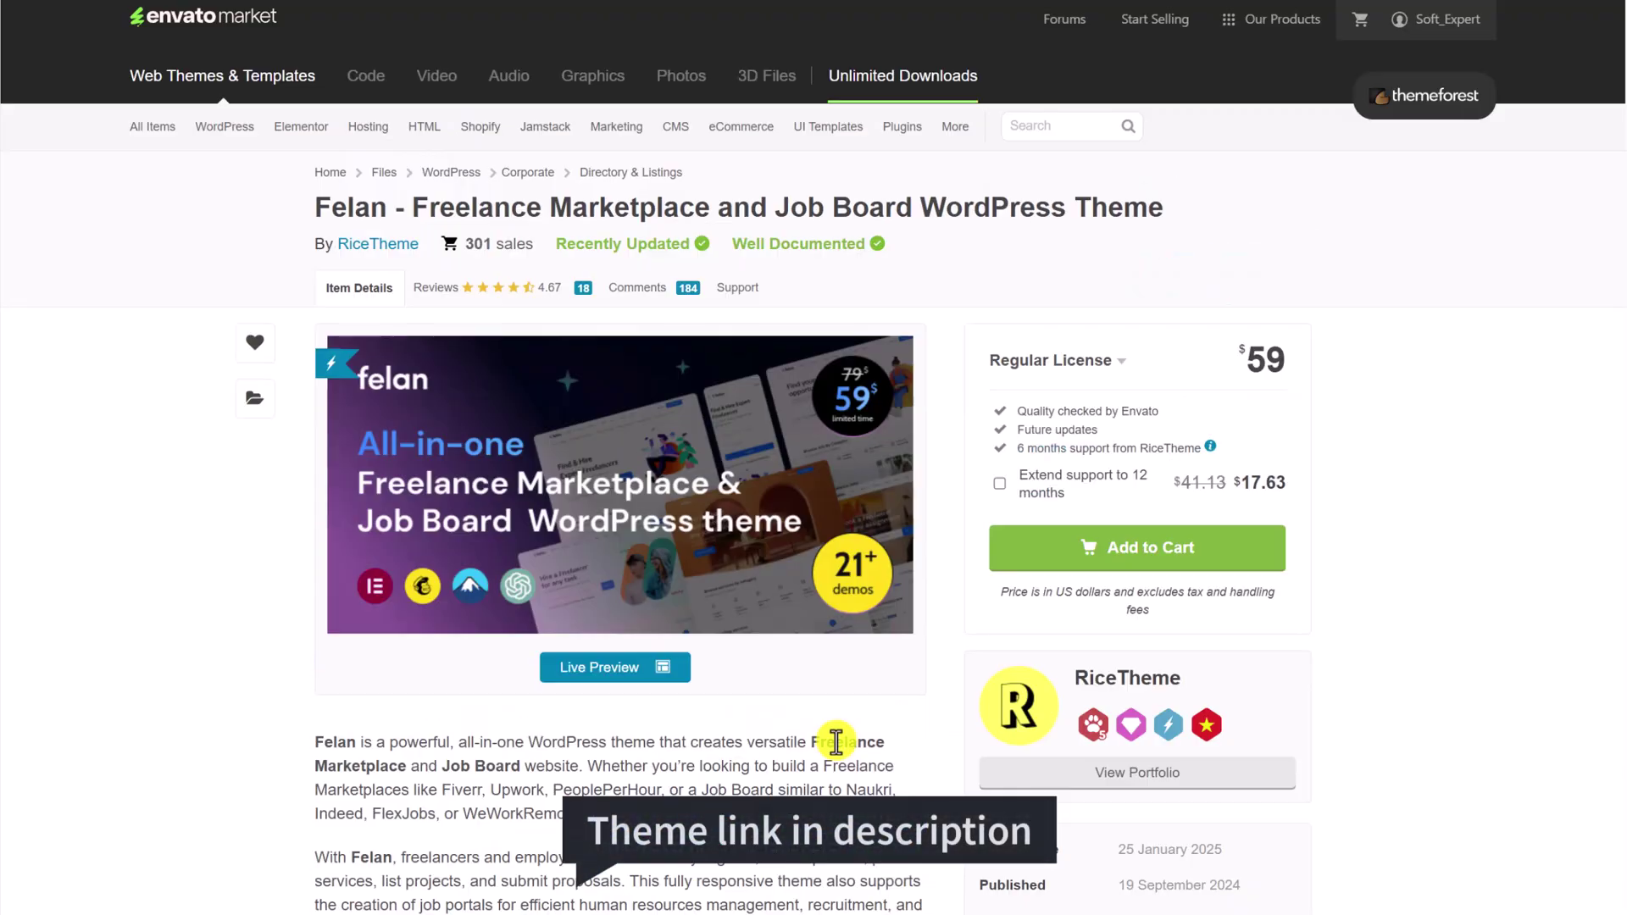
left_click(1098, 547)
left_click(1030, 674)
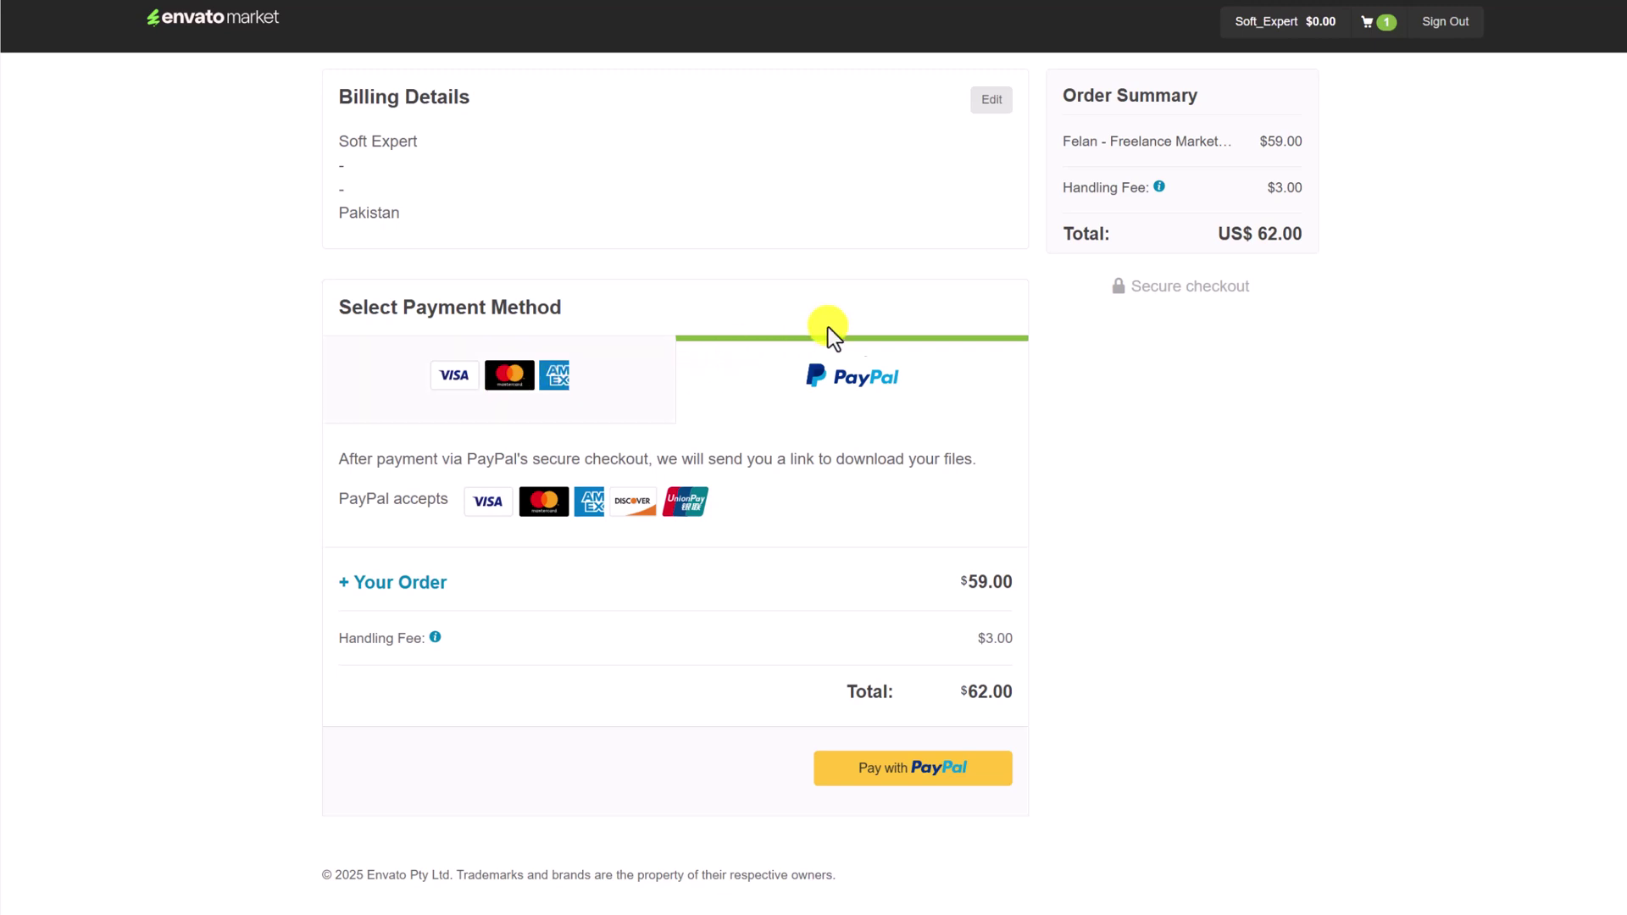
left_click(614, 386)
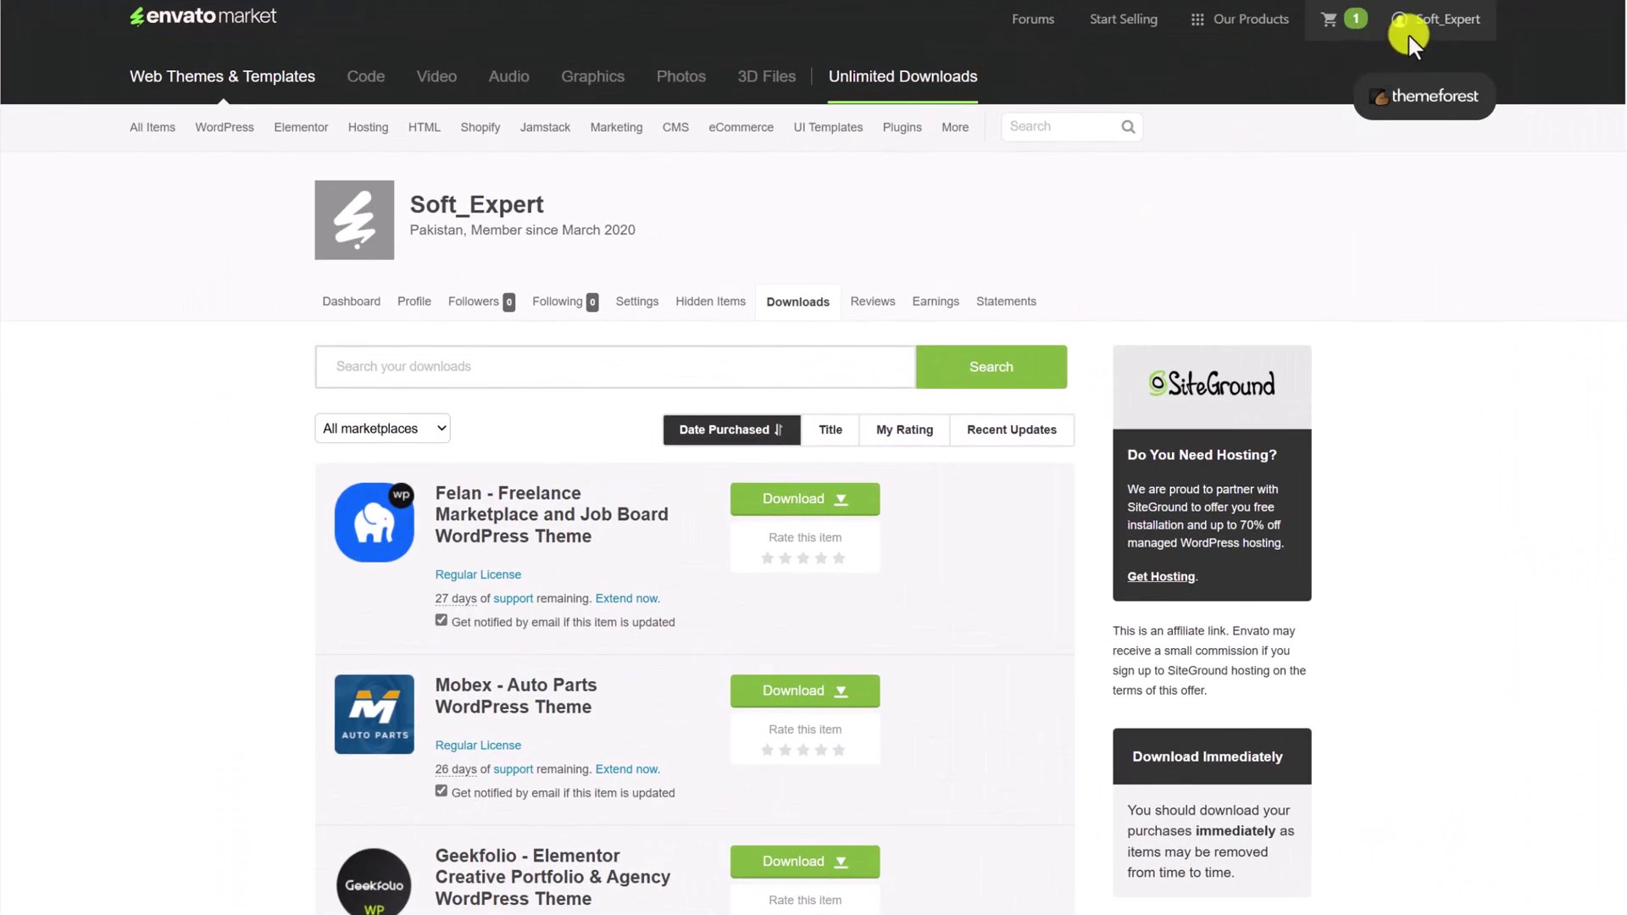
Step: Download the purchased Felan theme package from the account's Downloads and extract its zip archive in the Felan folder
mouse_move(1414, 34)
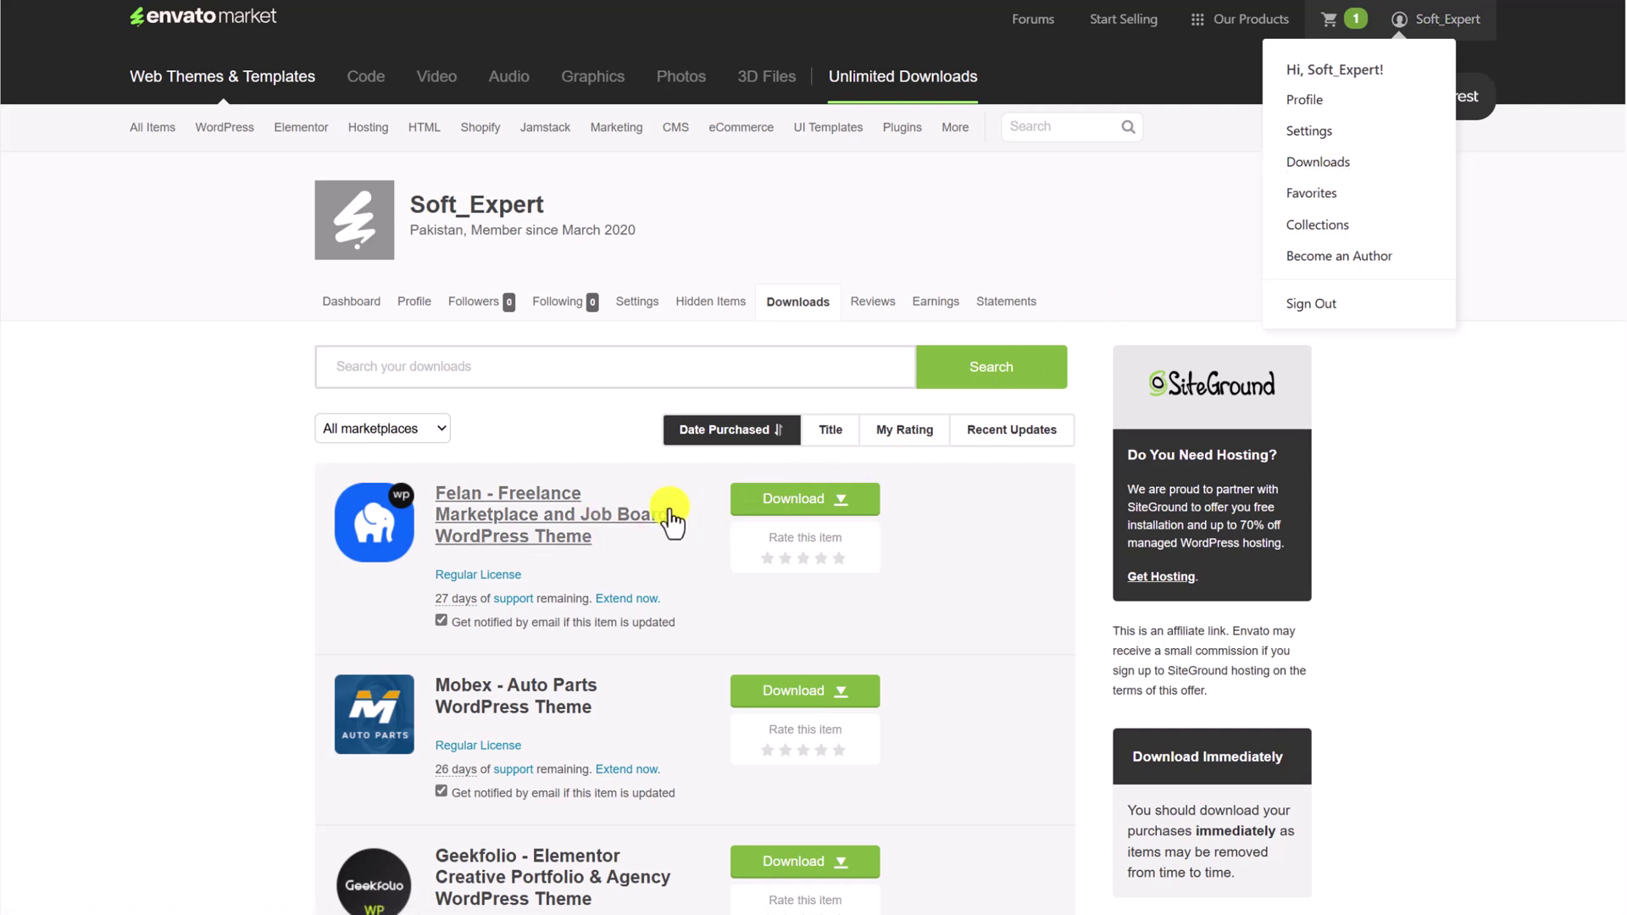
left_click(792, 500)
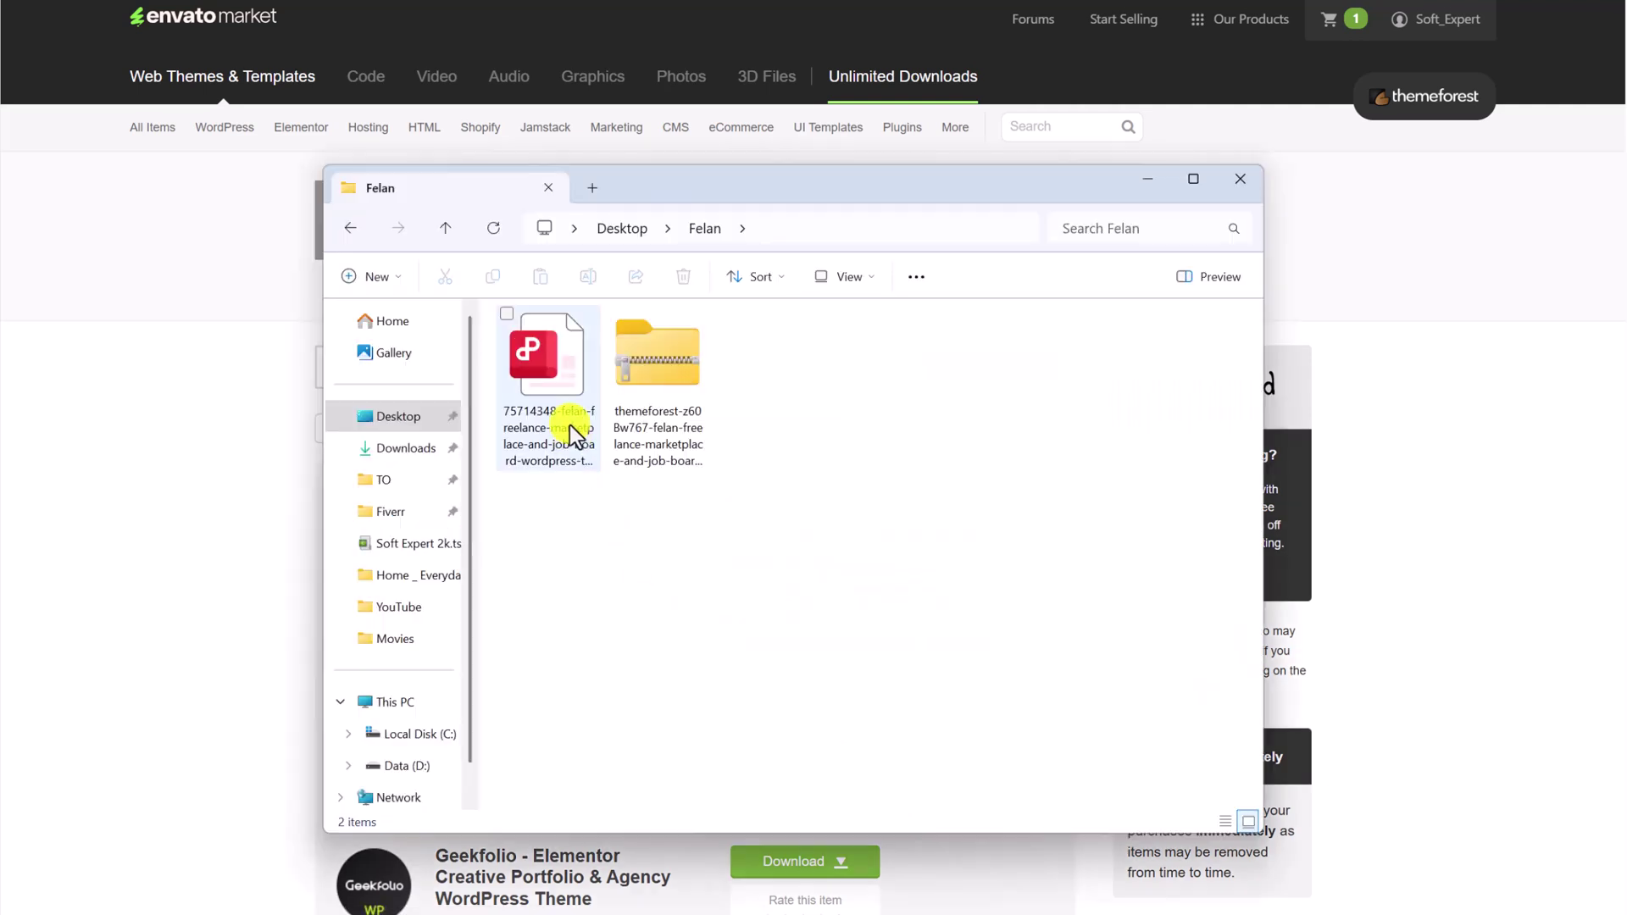
right_click(679, 367)
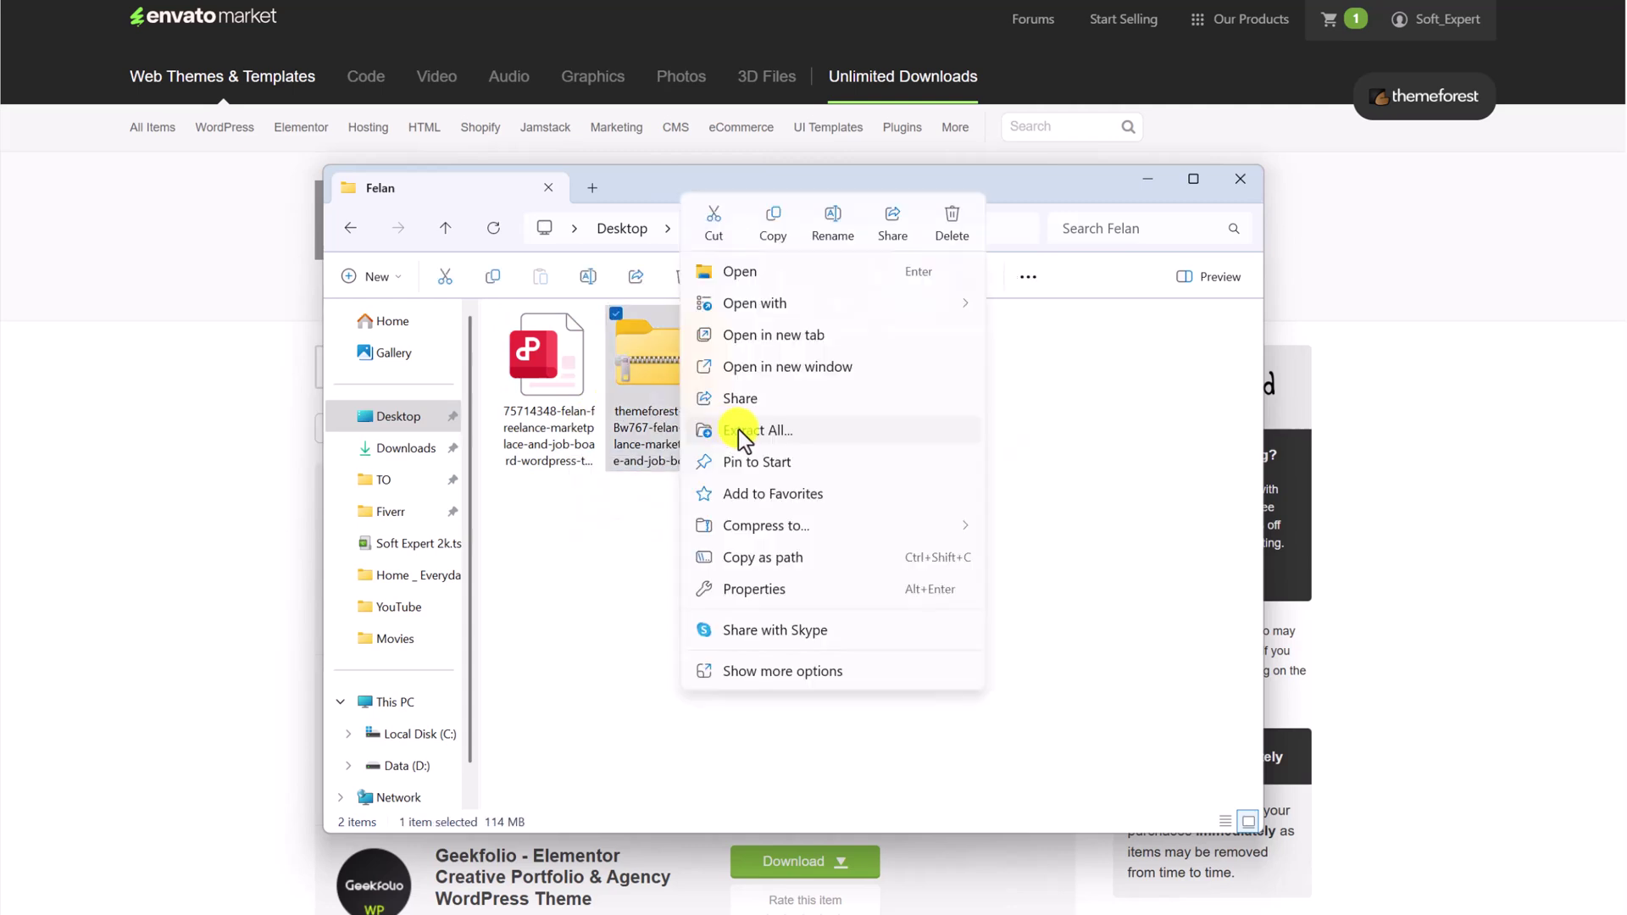
left_click(761, 428)
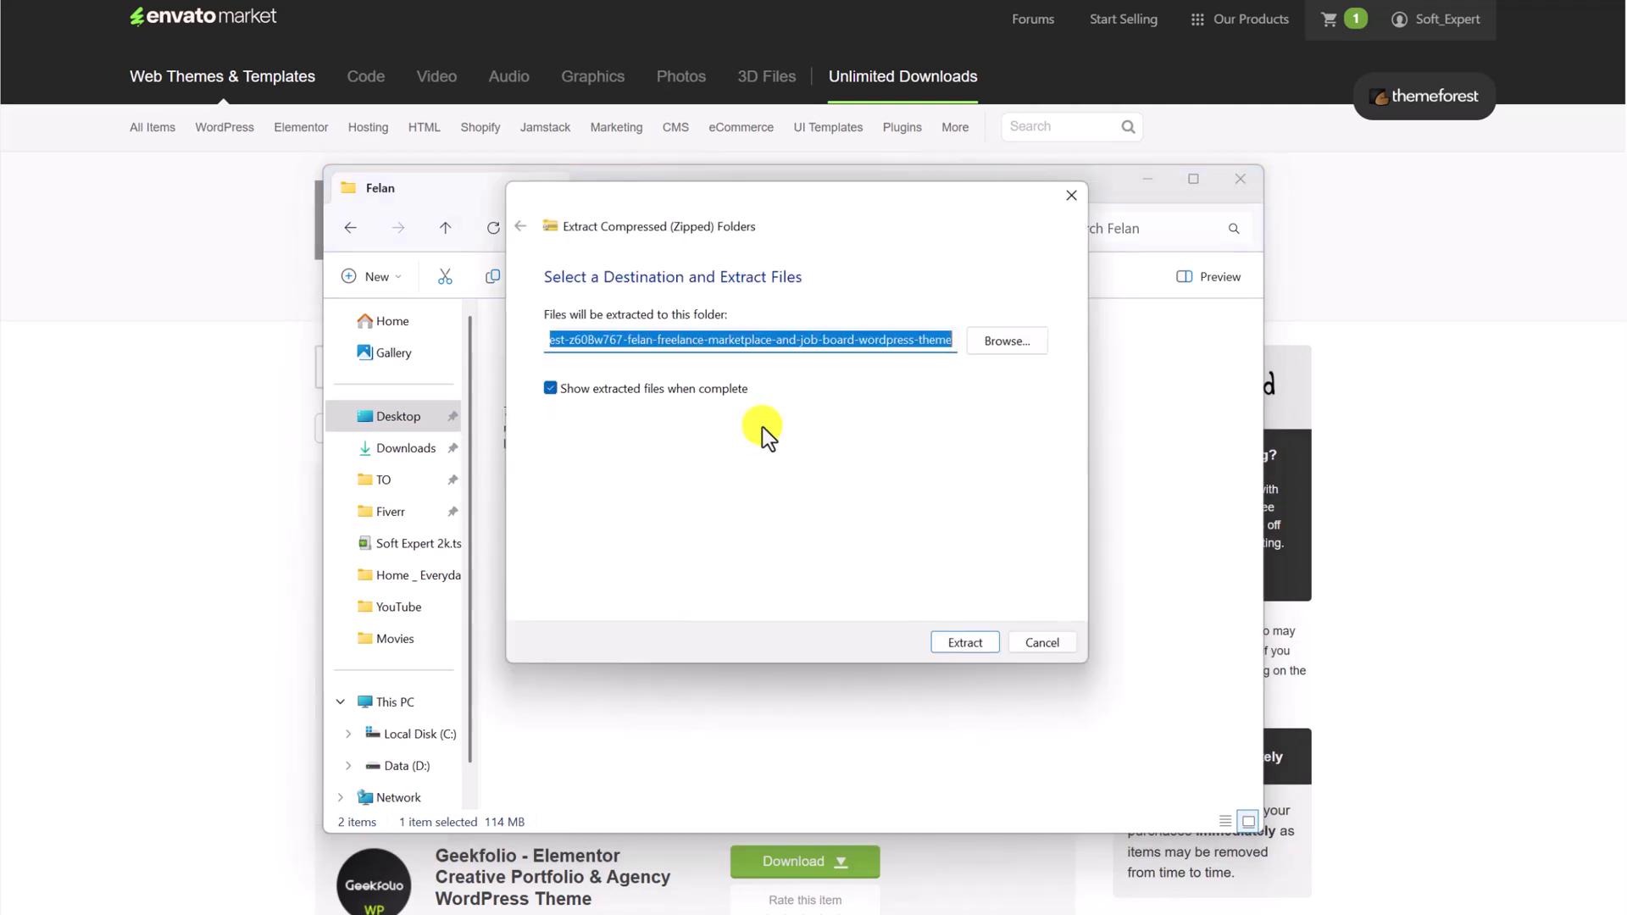
left_click(960, 637)
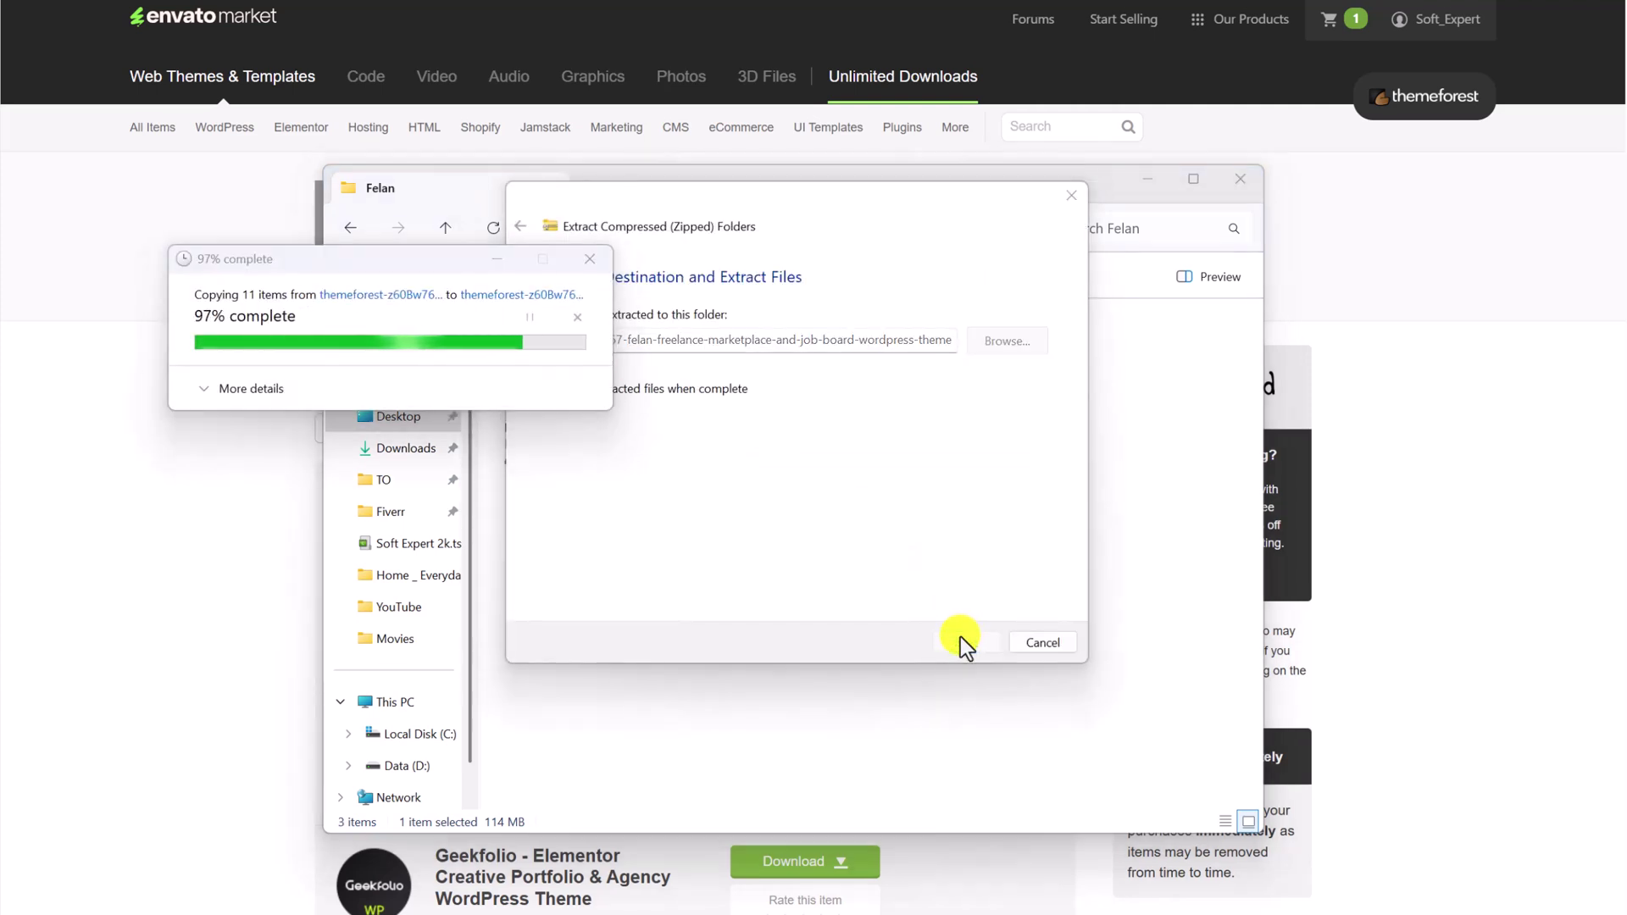
Step: Browse the extracted Felan package down to the folder with the theme files
double_click(541, 383)
double_click(547, 348)
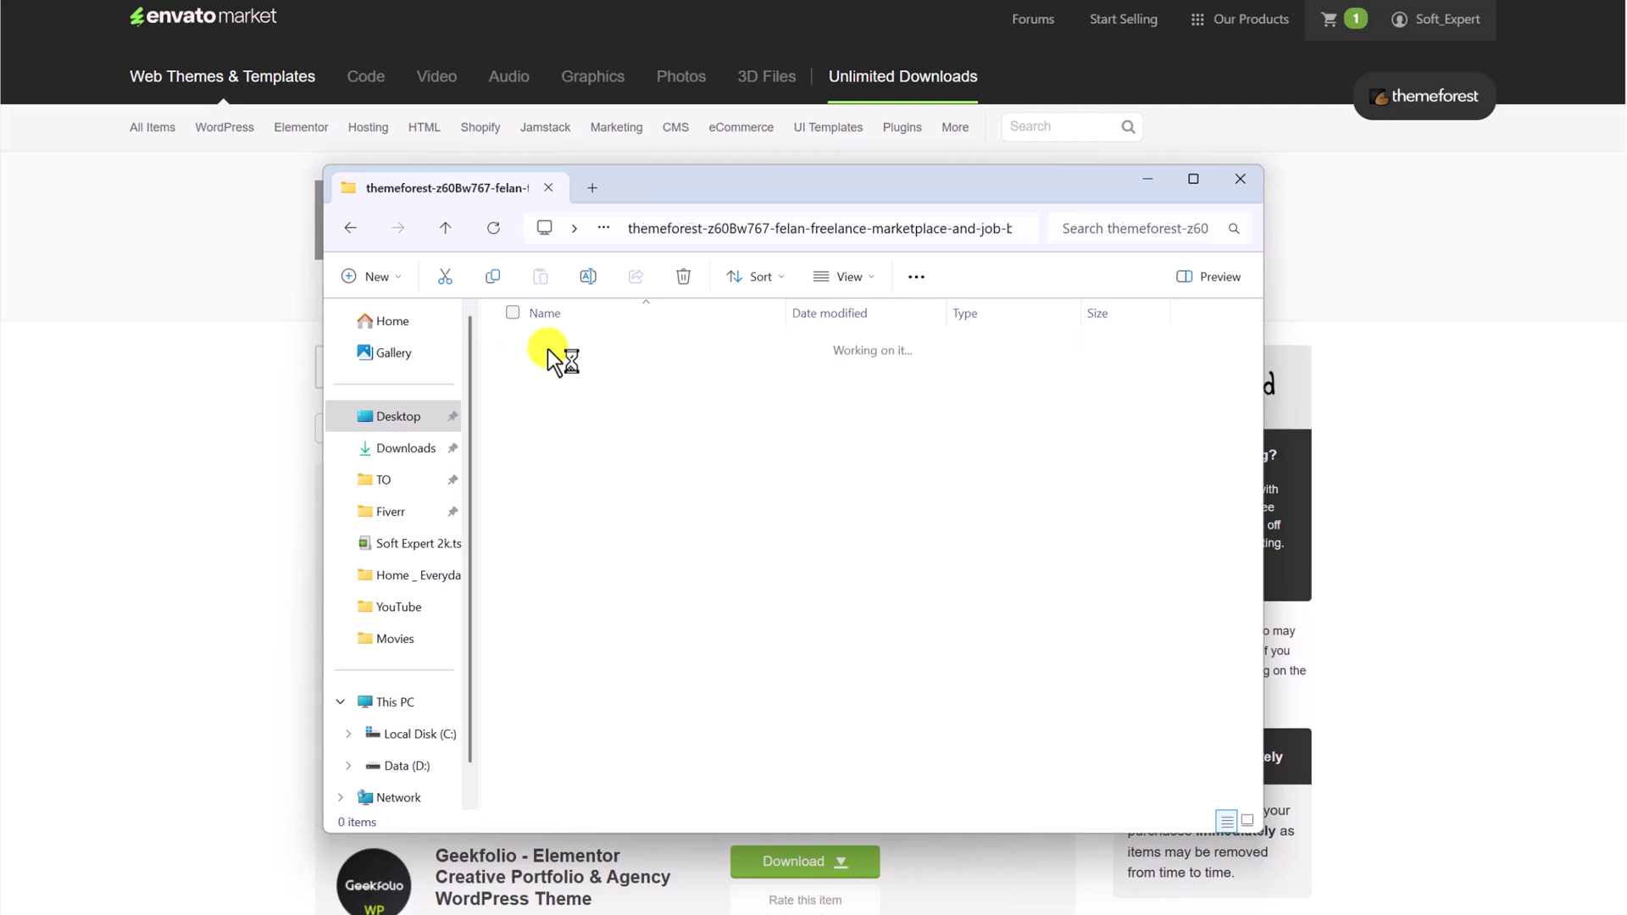
double_click(524, 430)
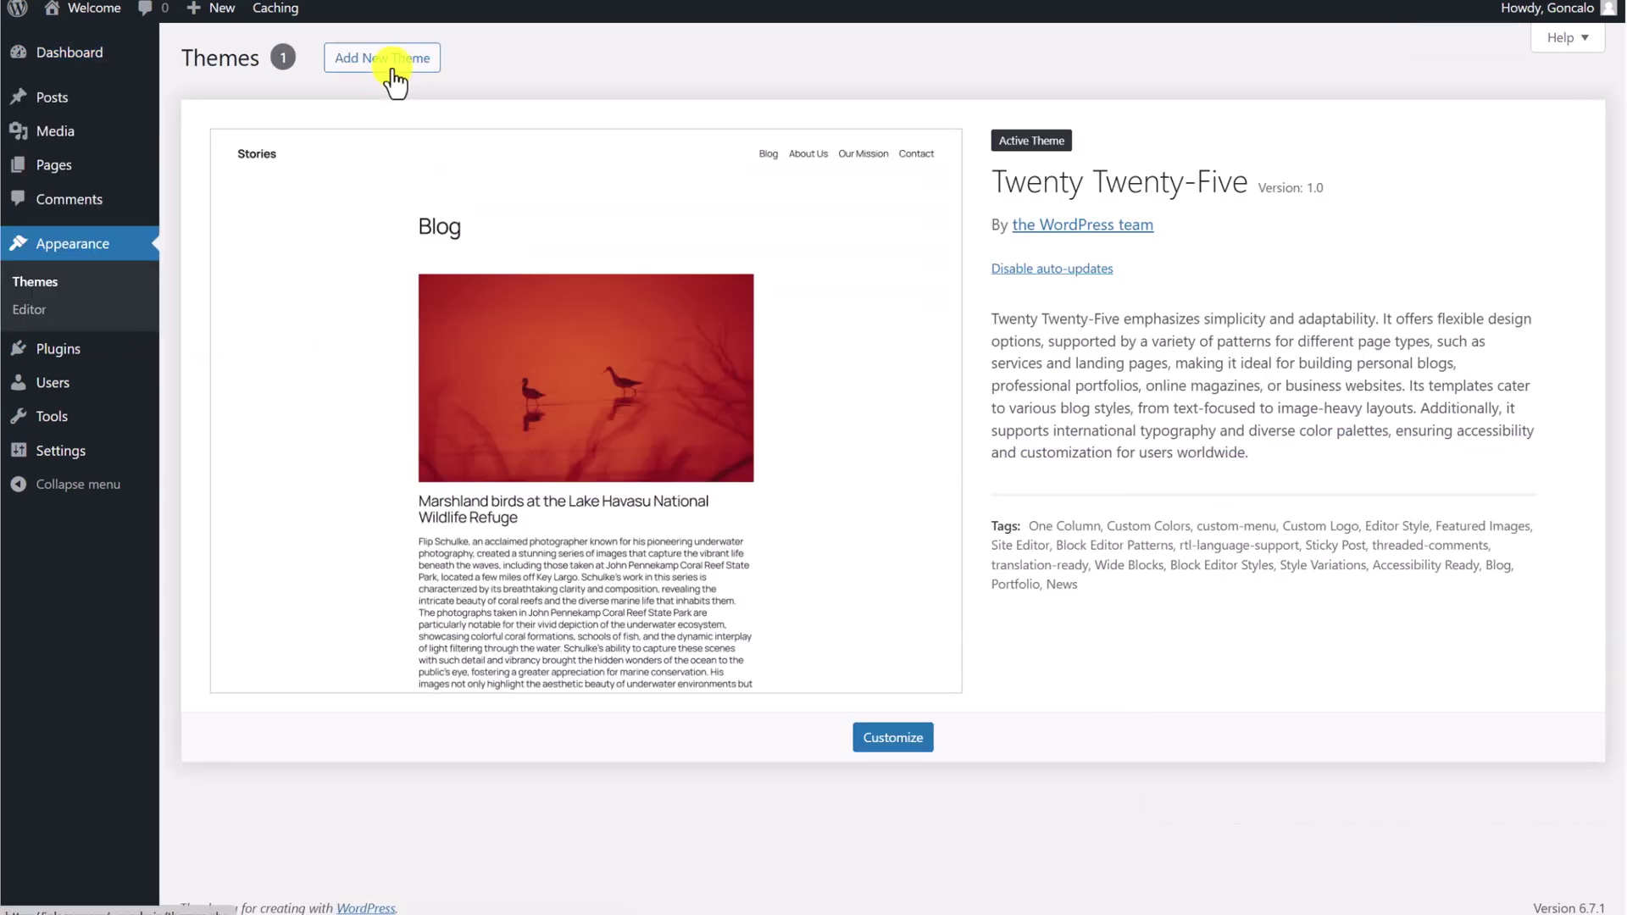
Step: In the WordPress admin, upload felan.zip from the package's Theme folder as a new theme and install it
left_click(392, 64)
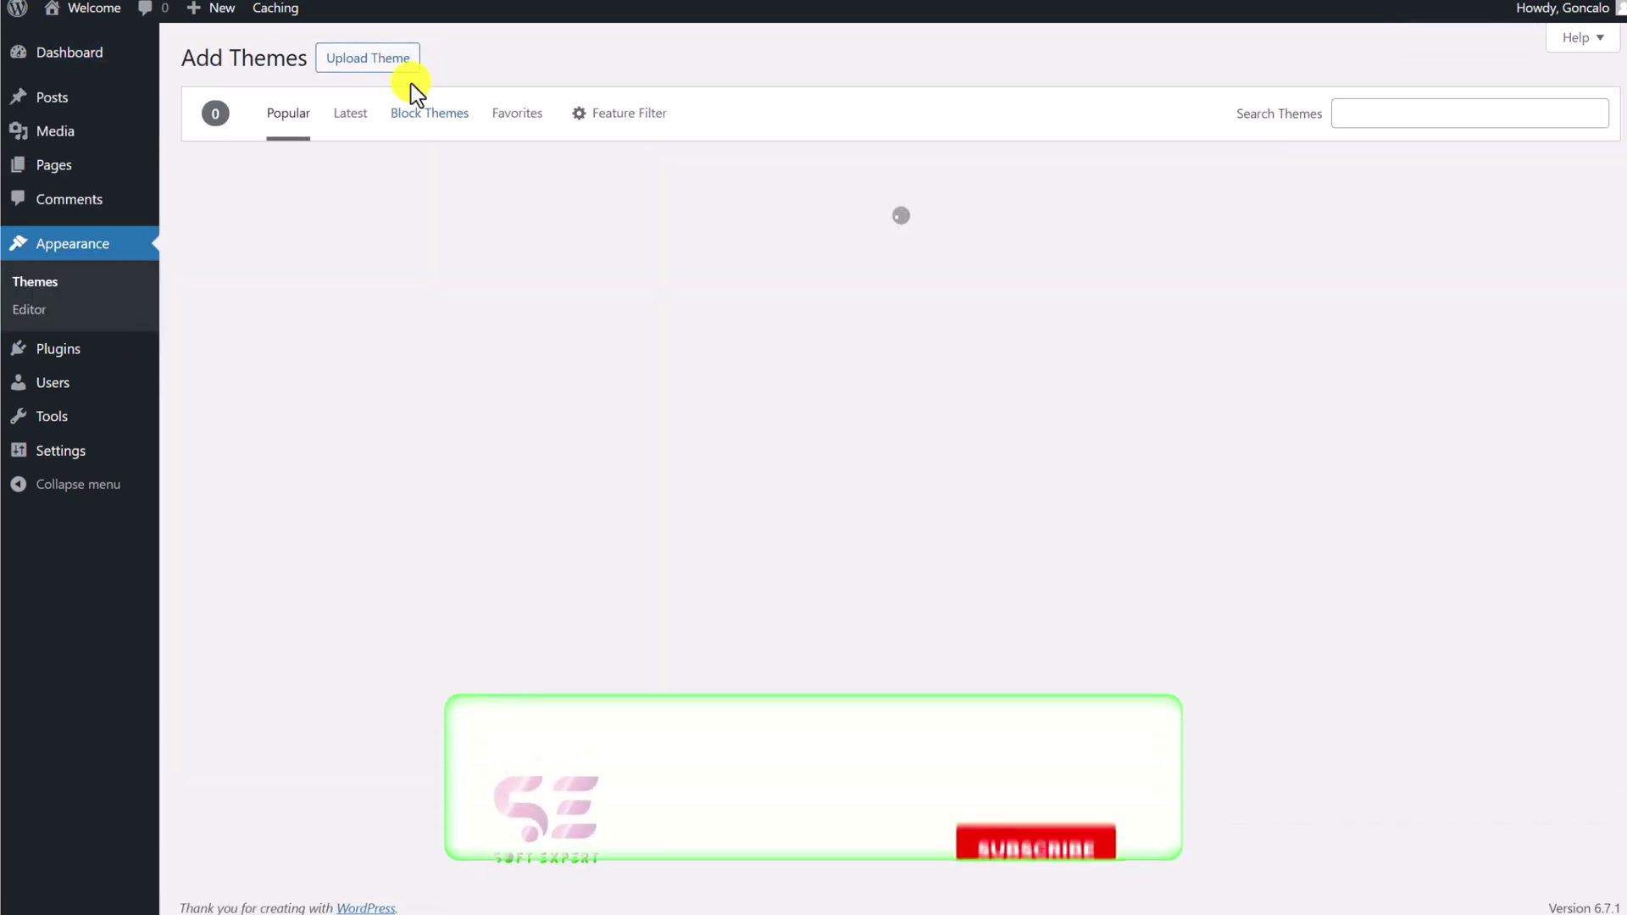
left_click(398, 61)
left_click(765, 236)
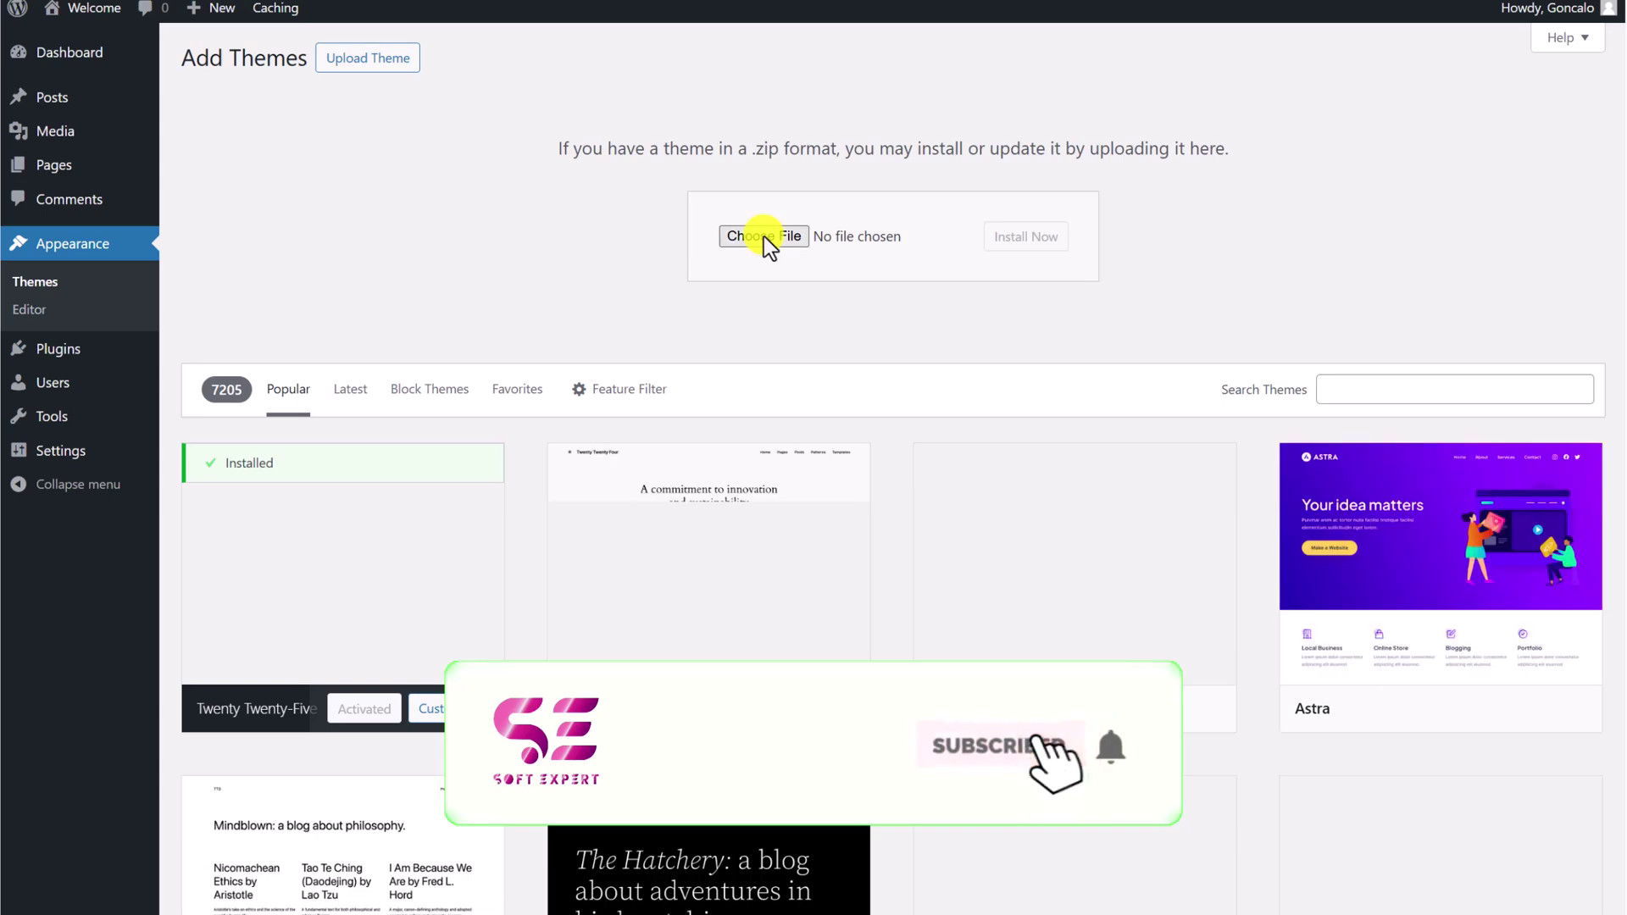
left_click(169, 79)
double_click(170, 79)
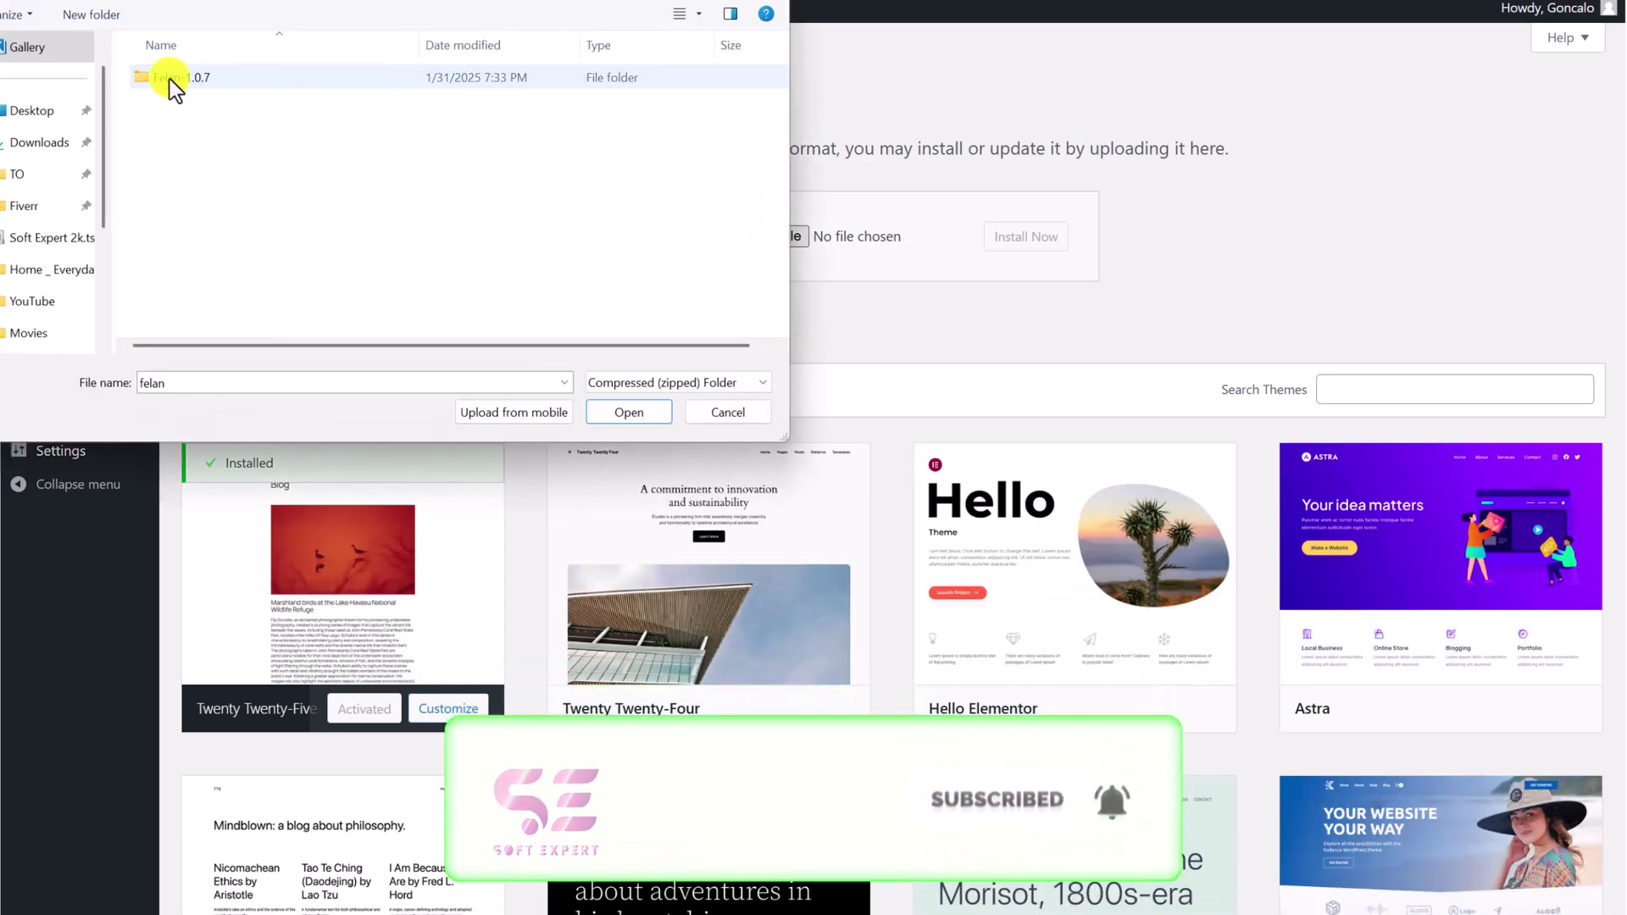
double_click(155, 78)
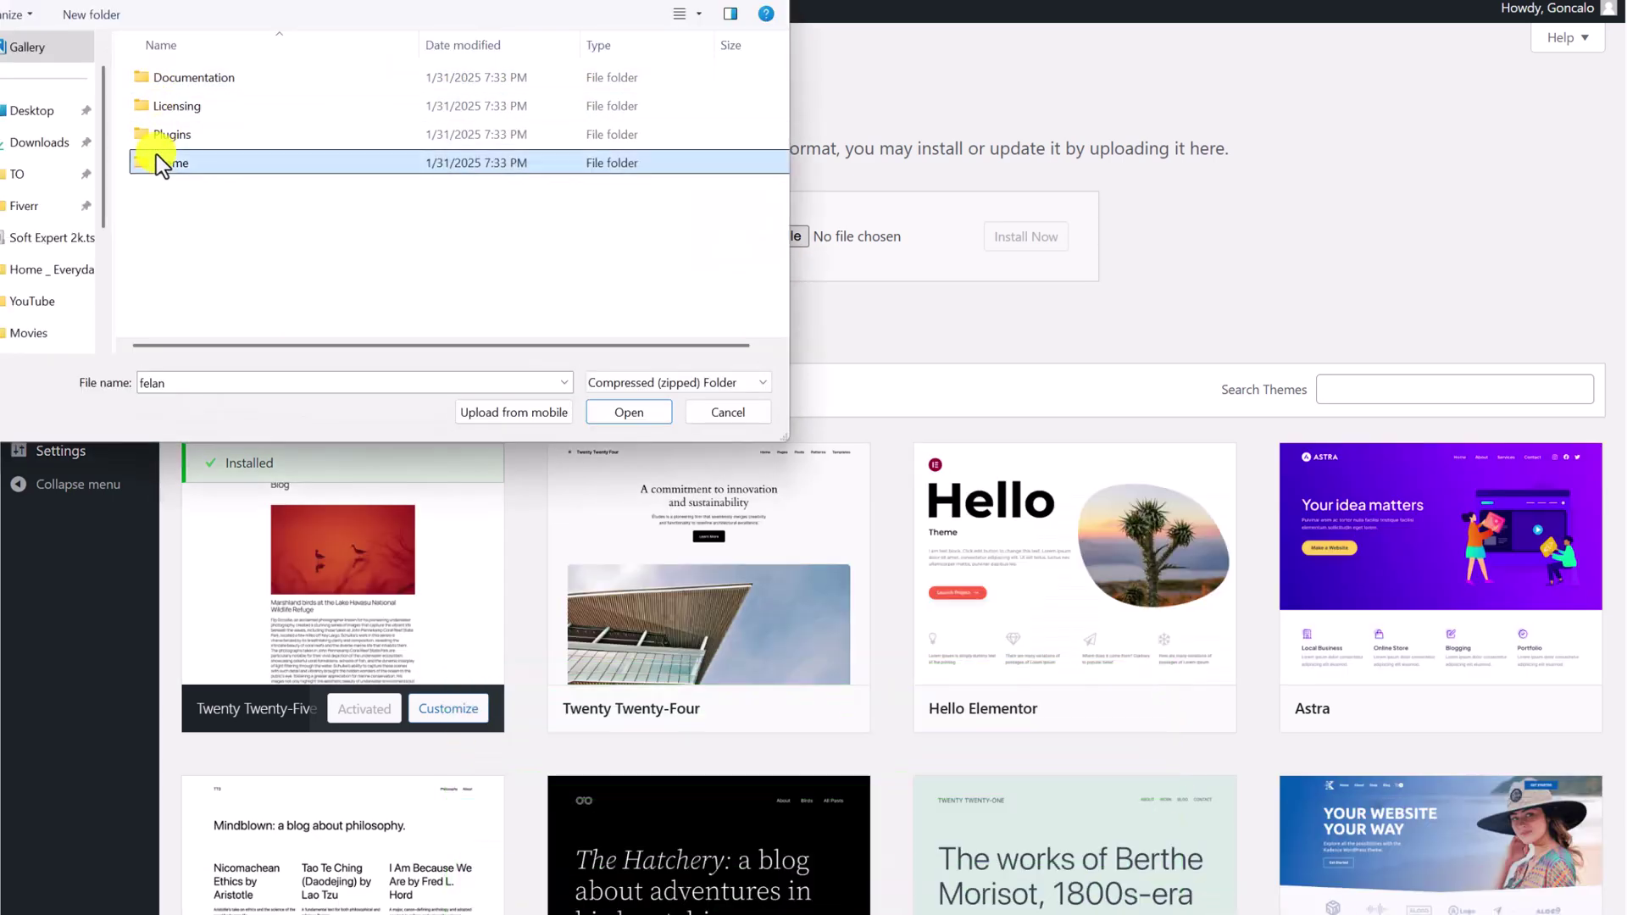
double_click(156, 154)
left_click(170, 80)
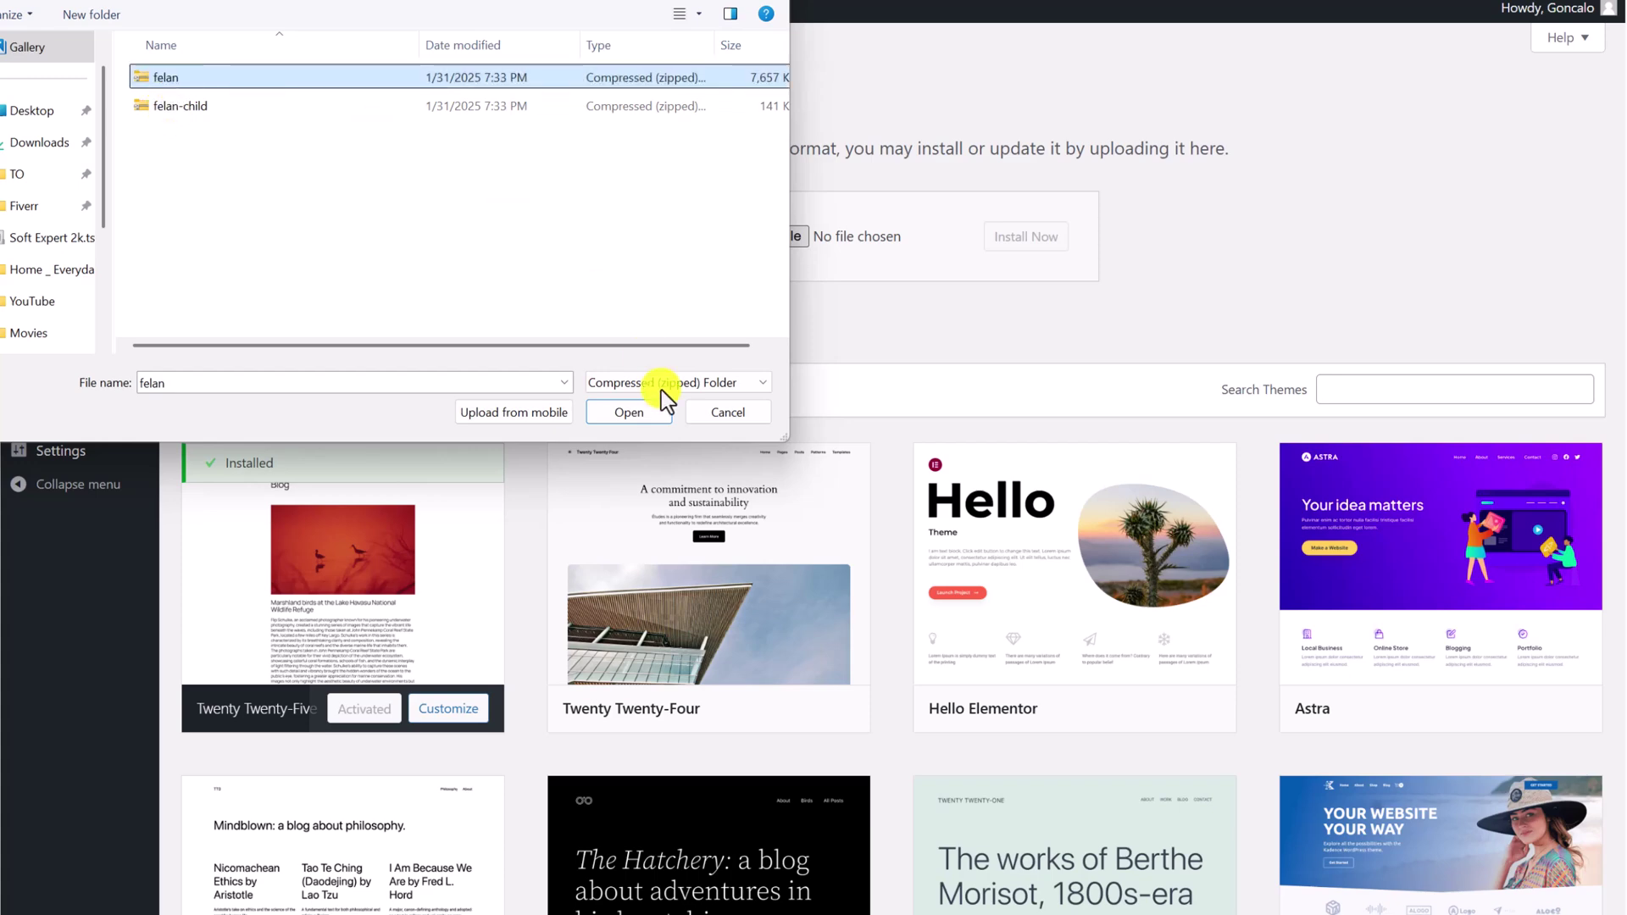
left_click(638, 412)
left_click(1014, 246)
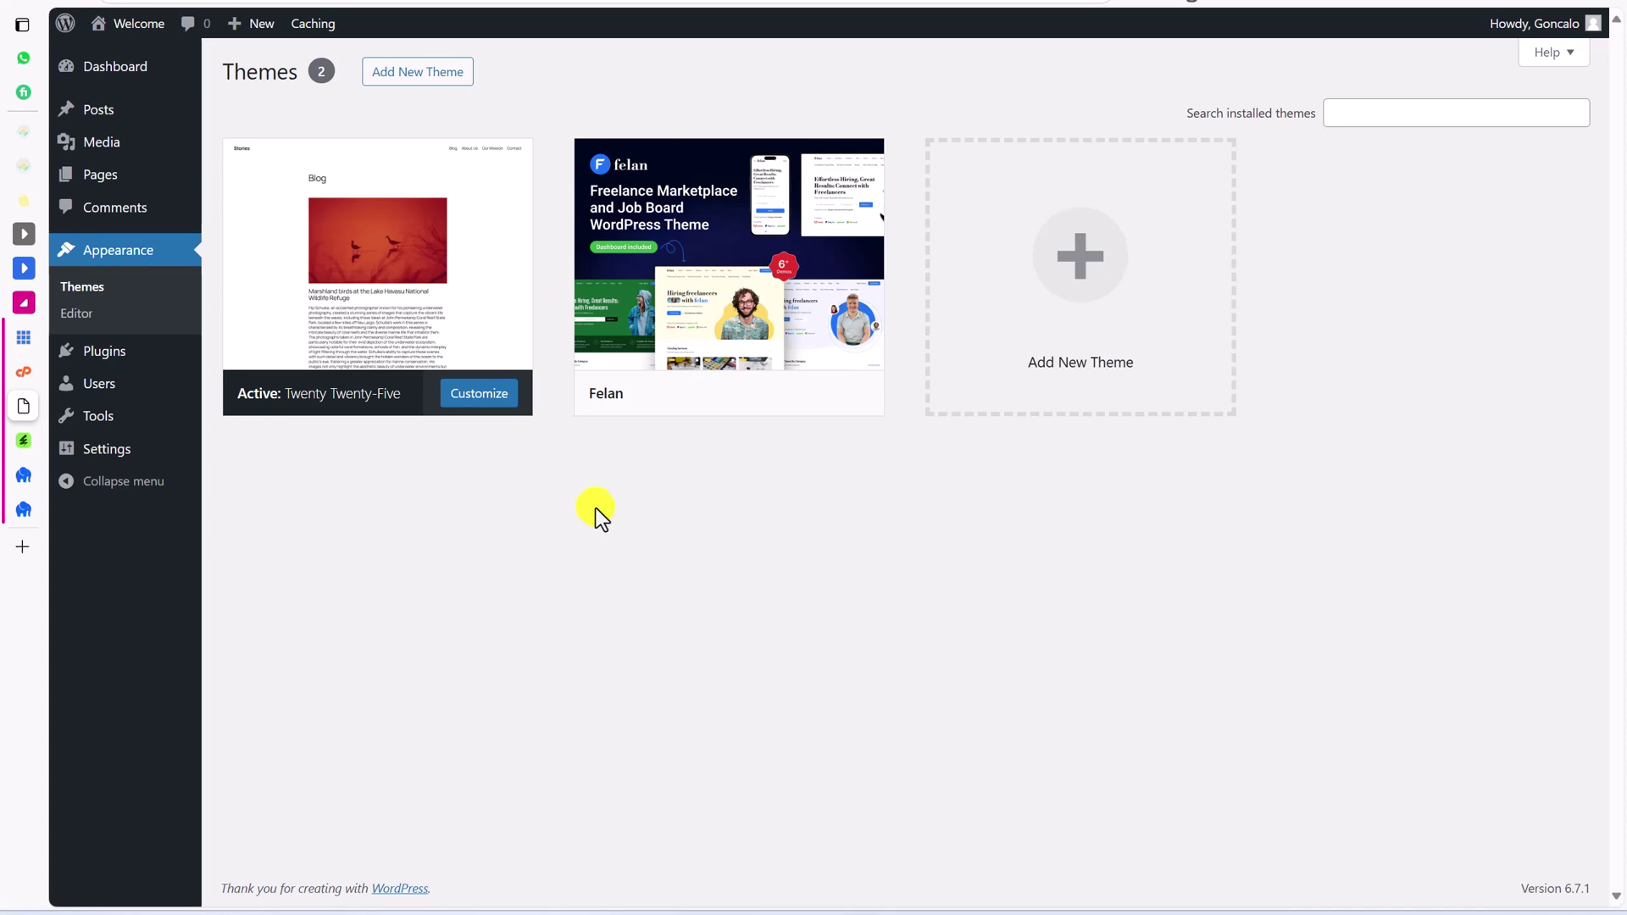
Step: Upload felan-child.zip as another new theme, install it and activate the child theme
mouse_move(711, 292)
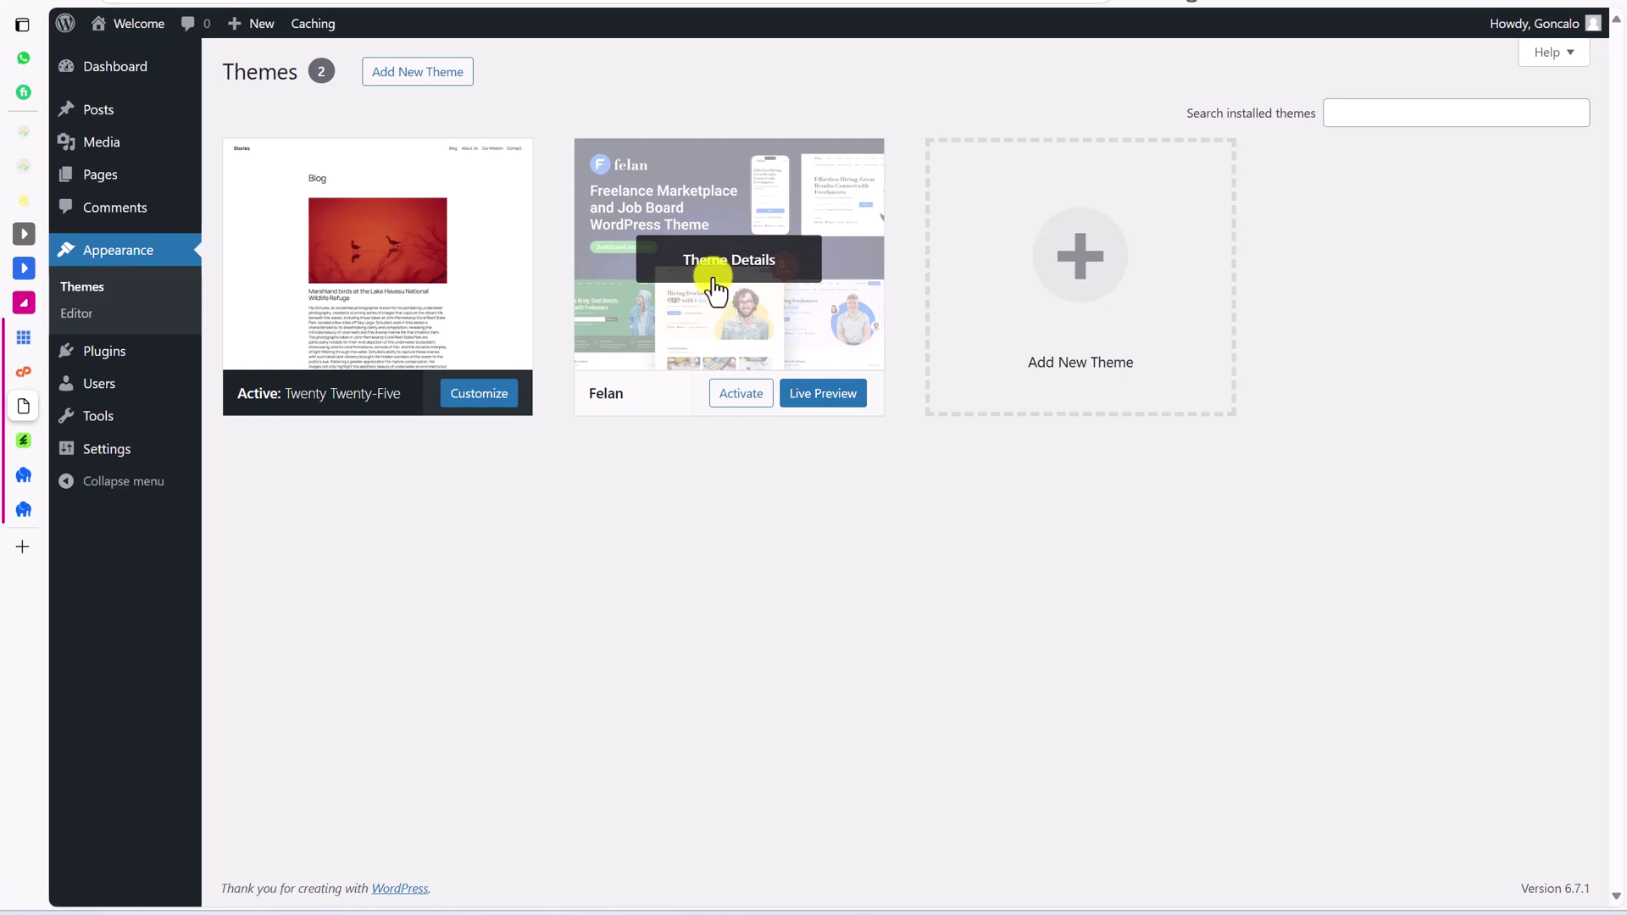
left_click(1021, 280)
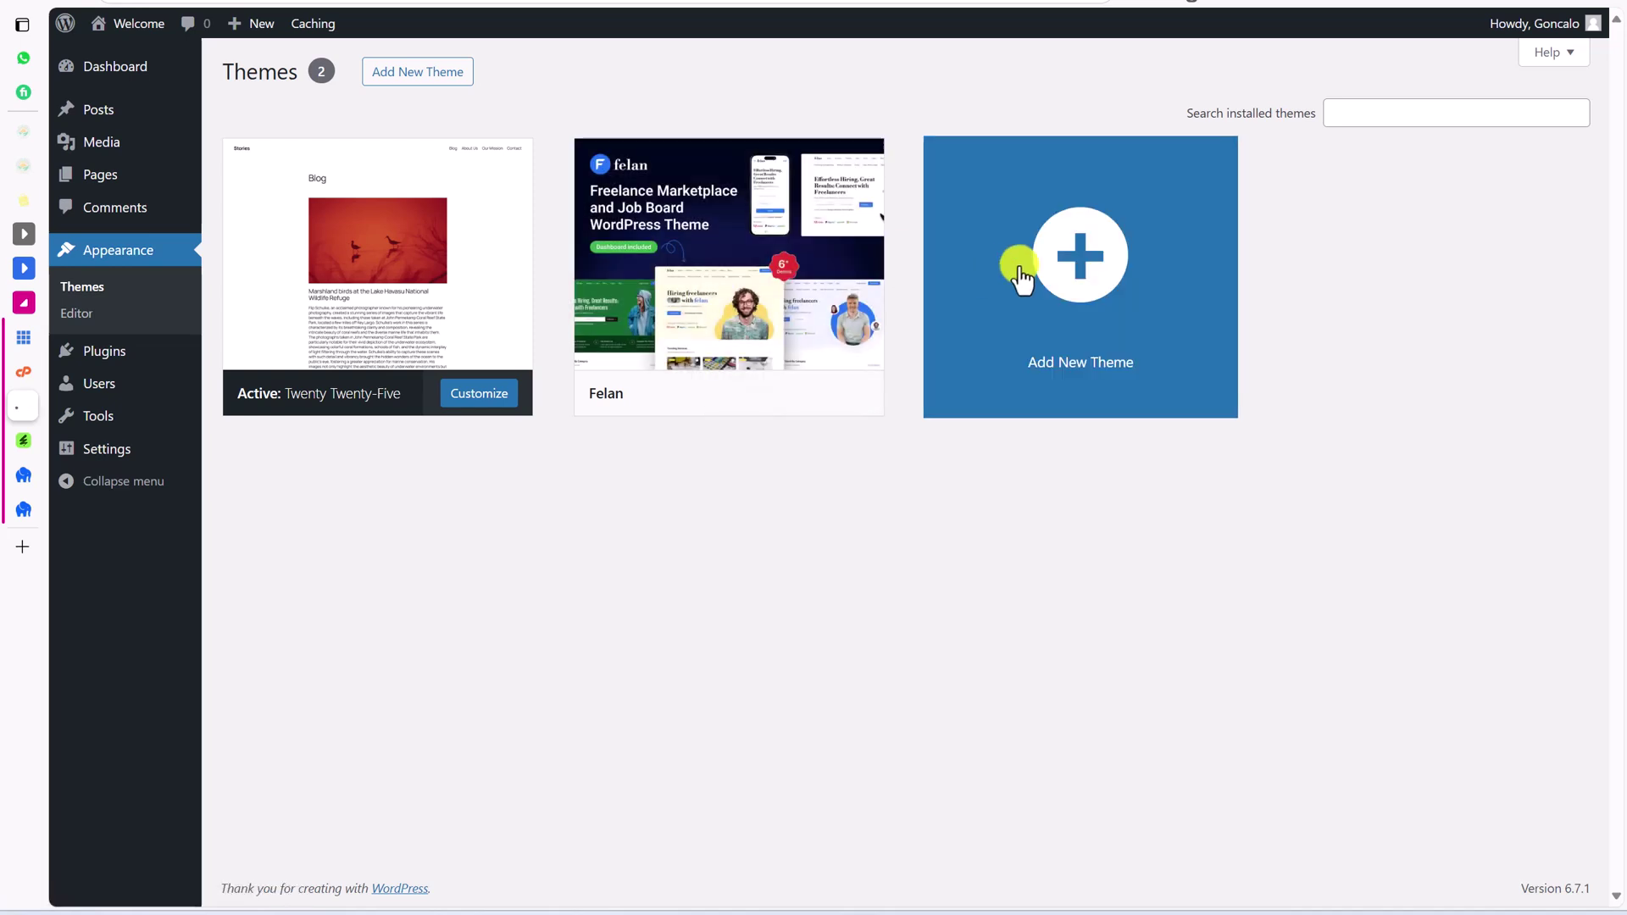
left_click(436, 74)
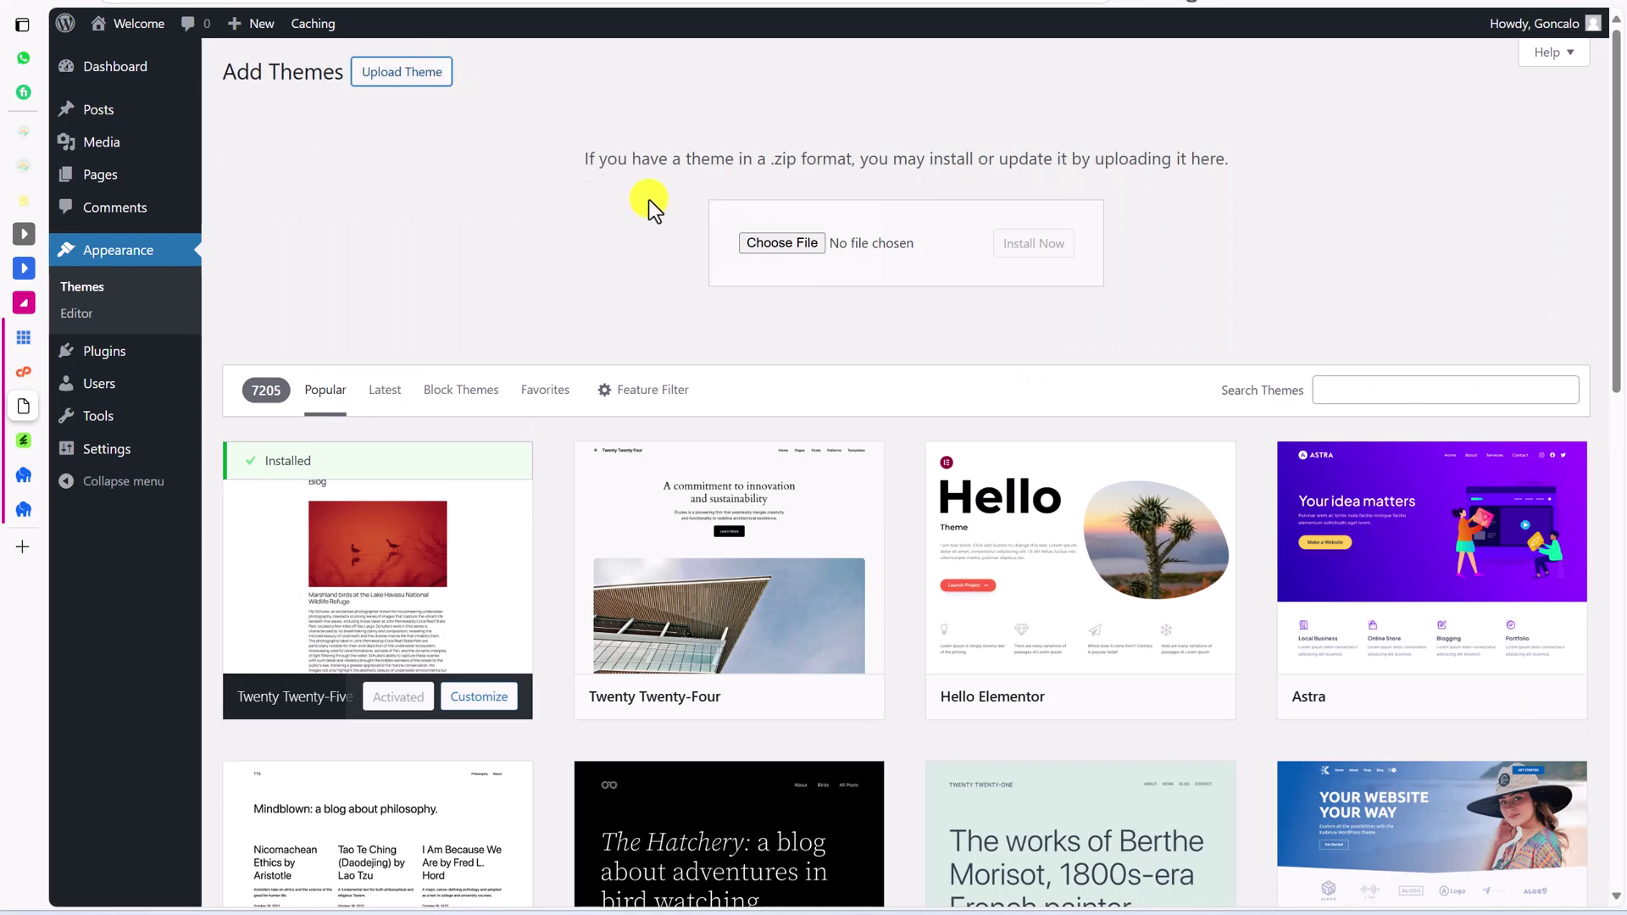
left_click(786, 241)
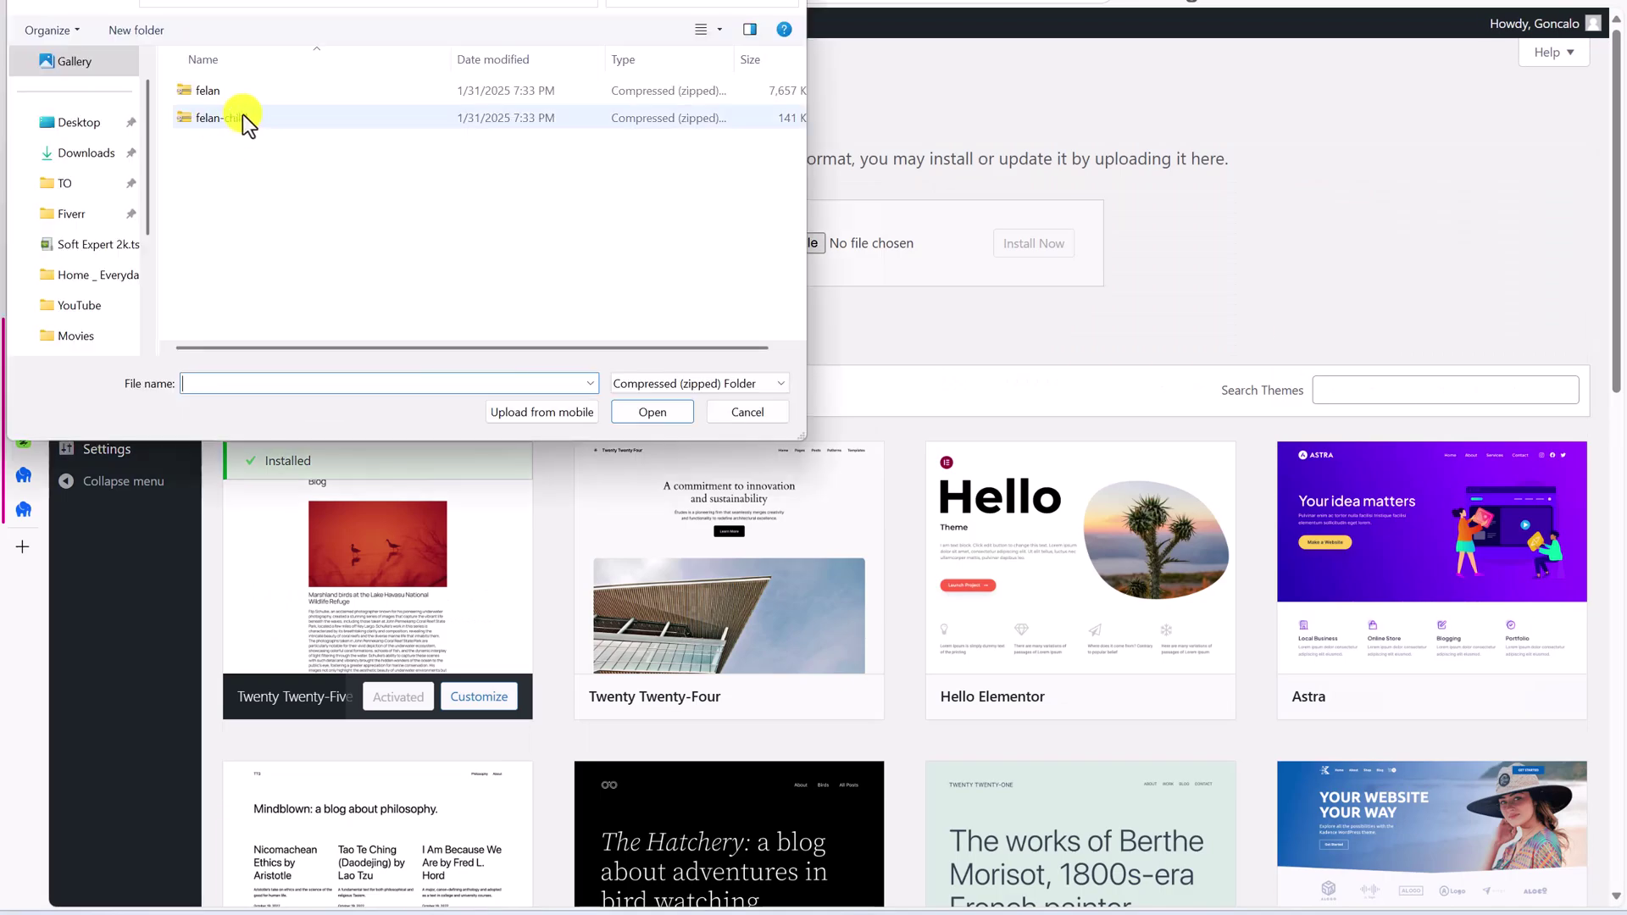
left_click(242, 118)
left_click(644, 412)
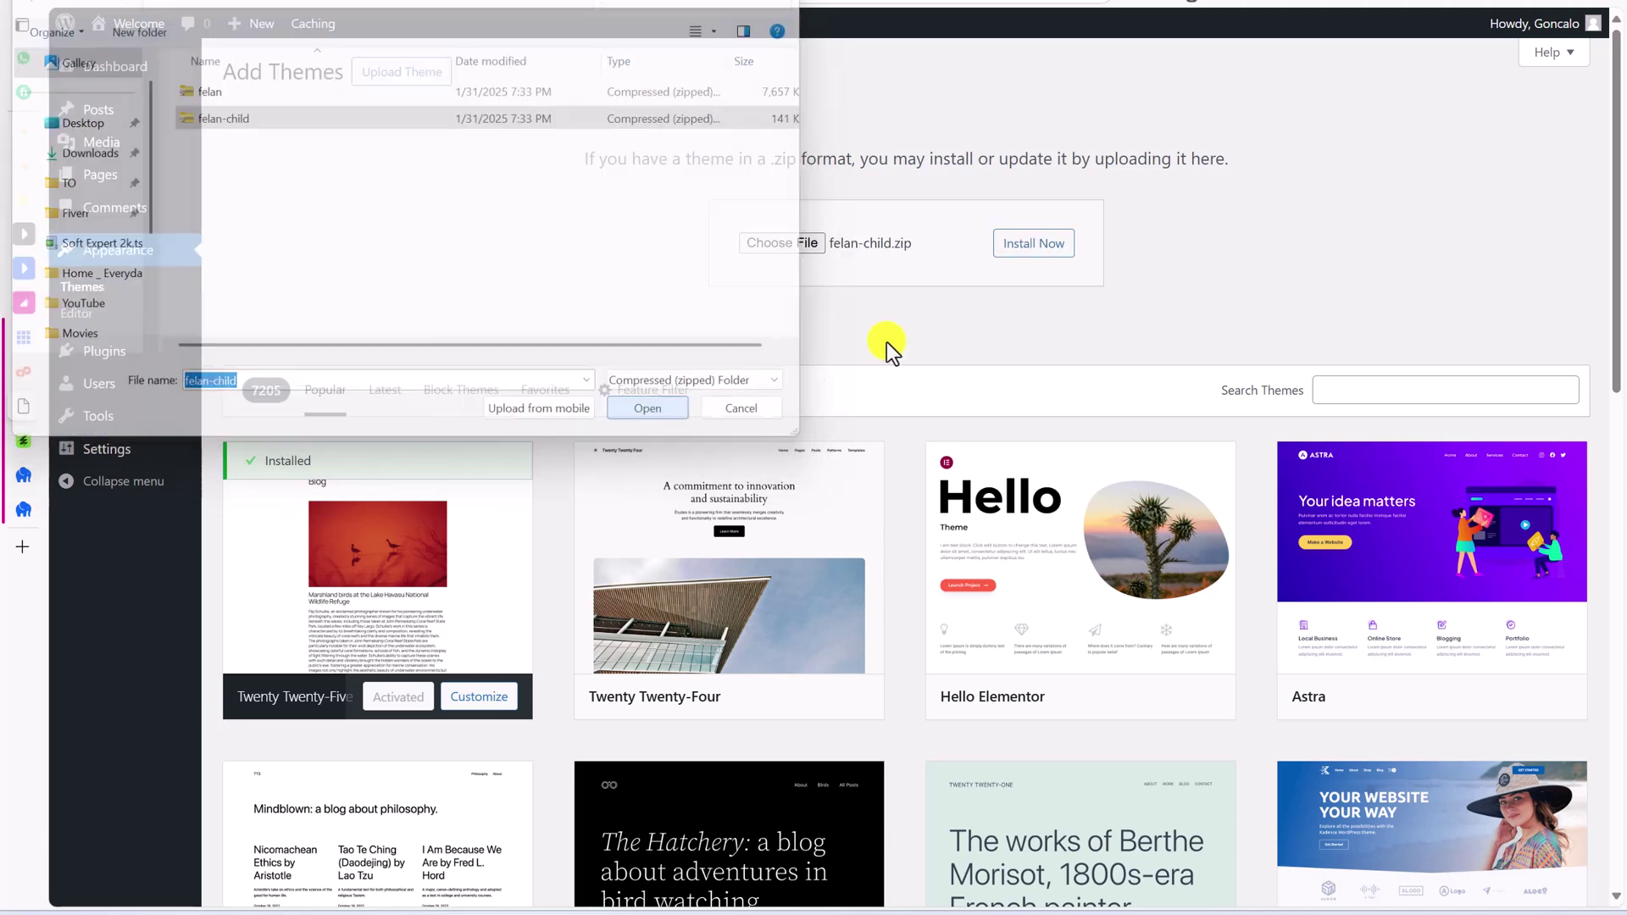
left_click(1028, 244)
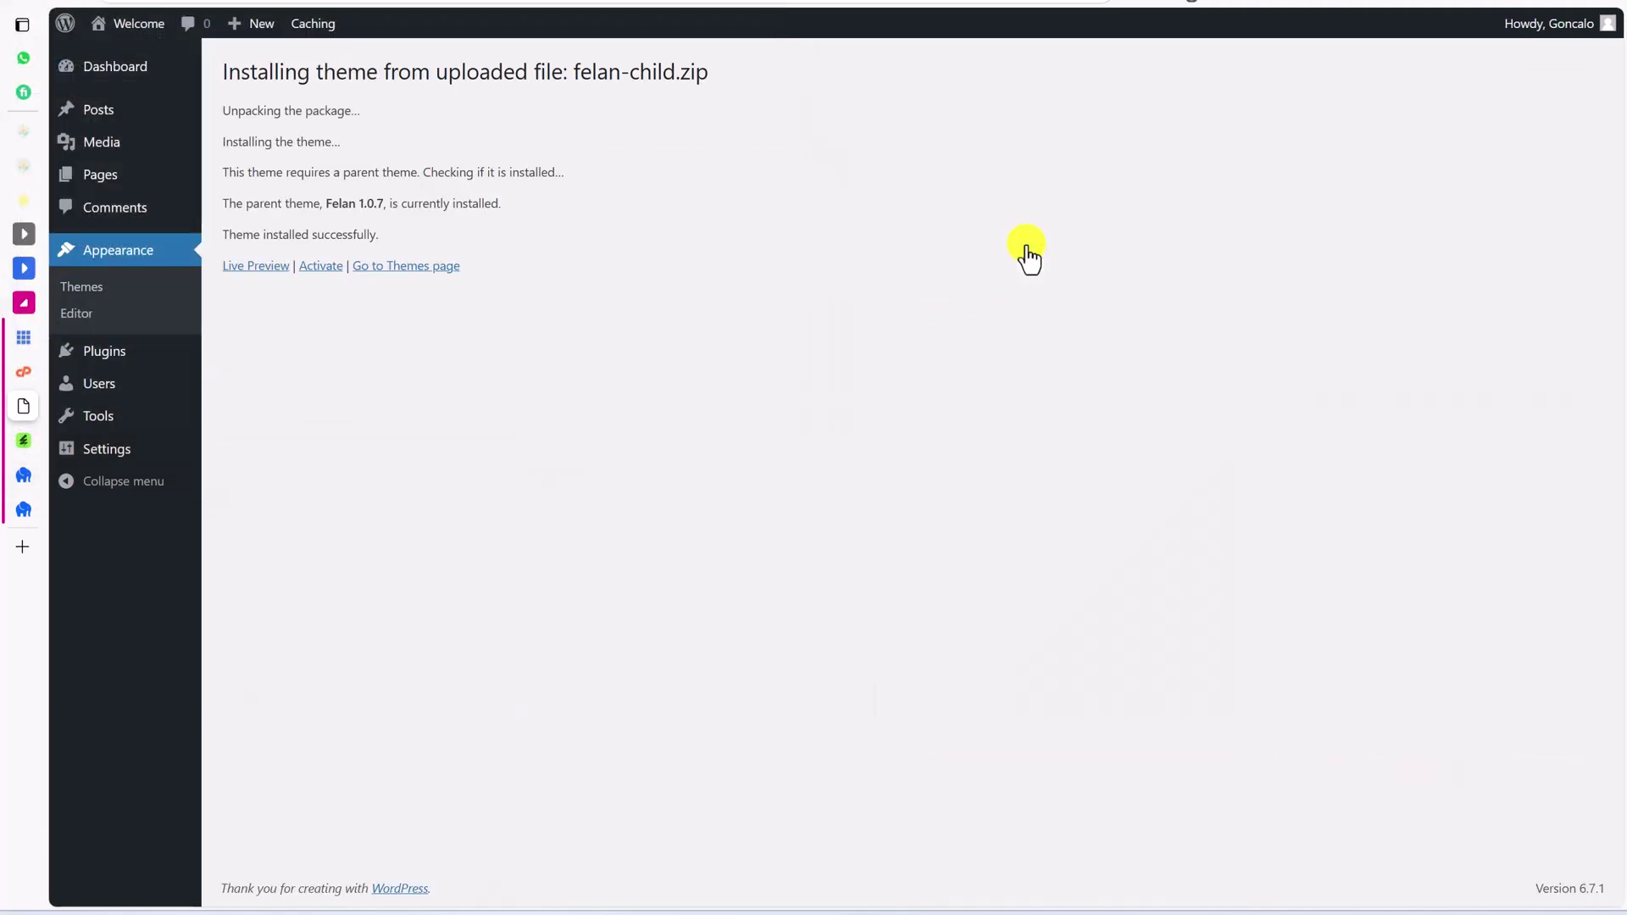
left_click(329, 265)
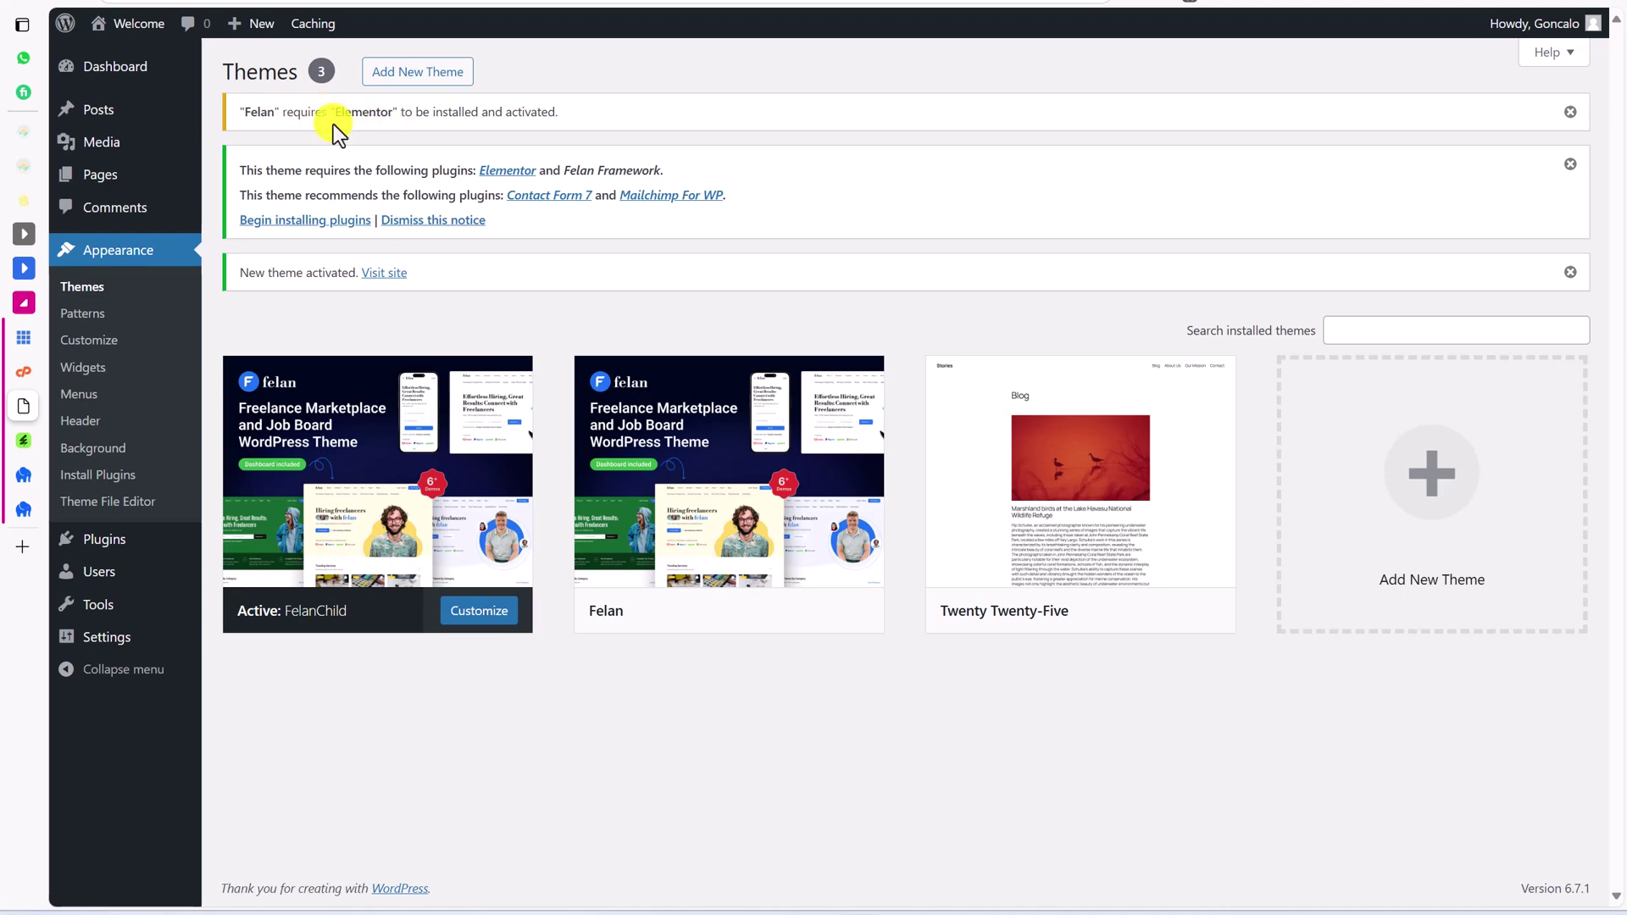
Step: Download the free WordPress + Elementor package from the Elementor site, entering the e-mail address and accepting the terms
left_click(42, 549)
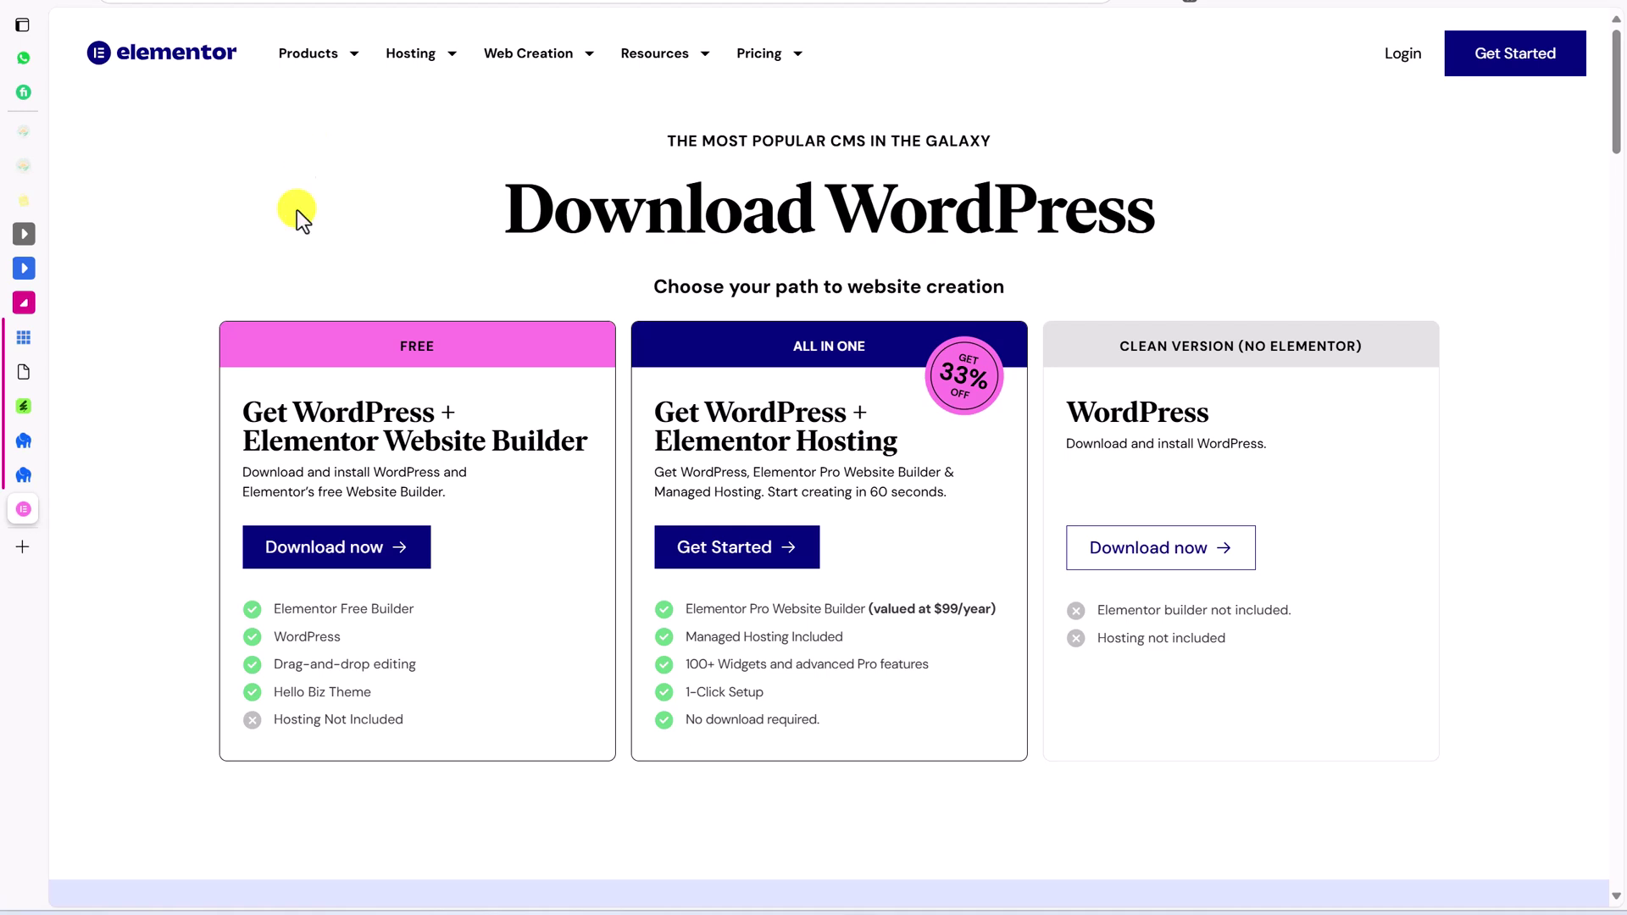
left_click(276, 546)
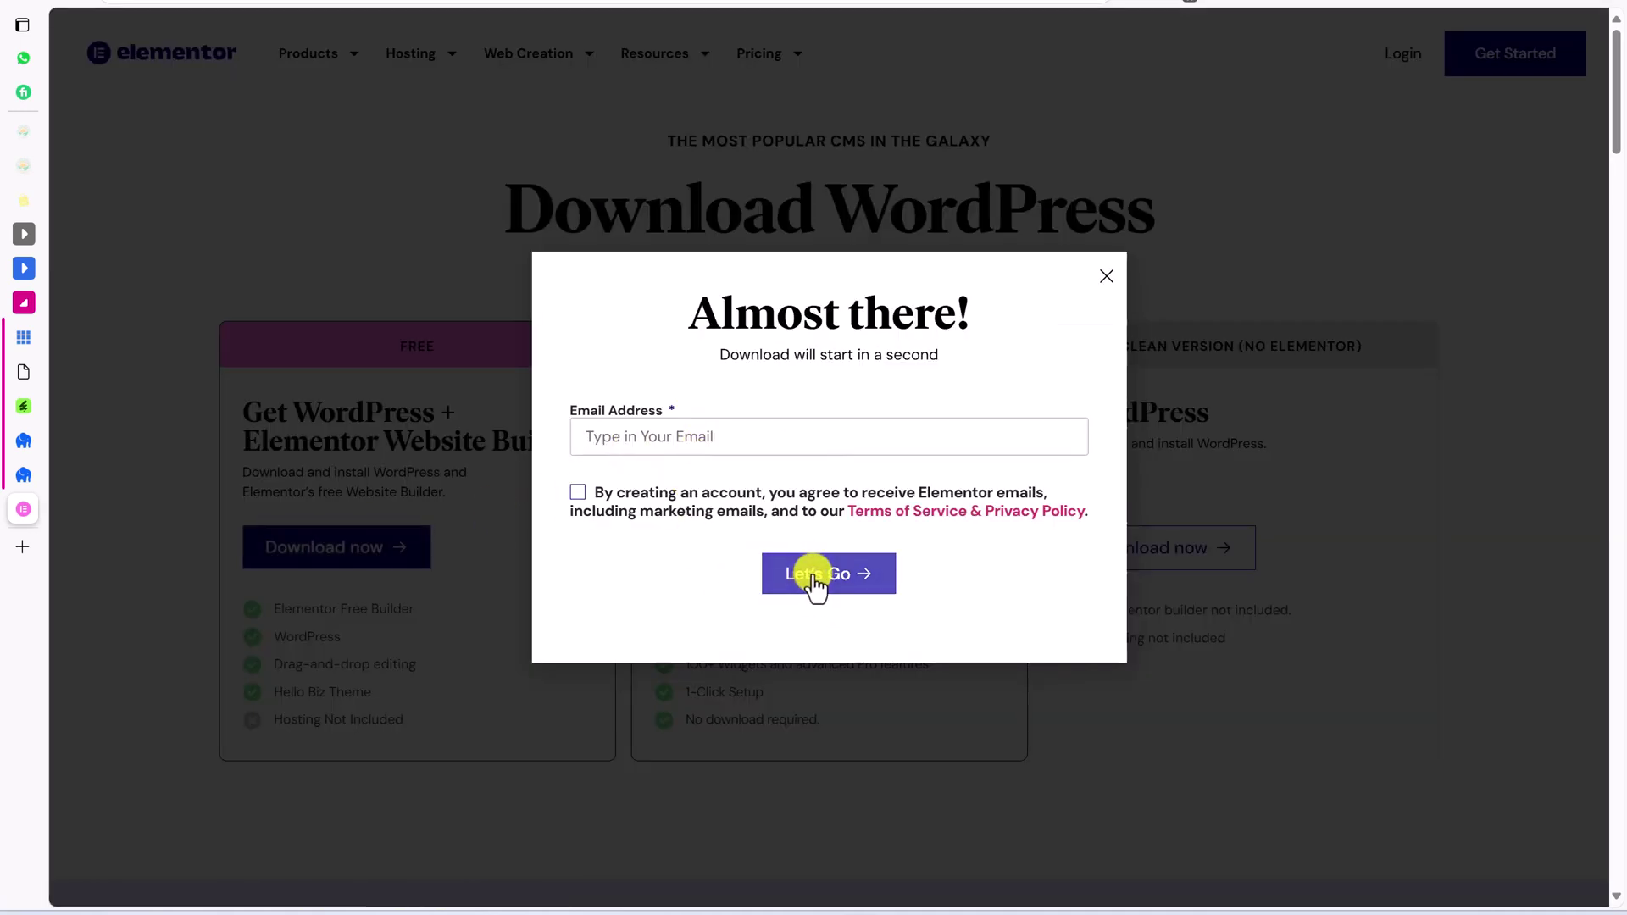
left_click(729, 434)
type("test")
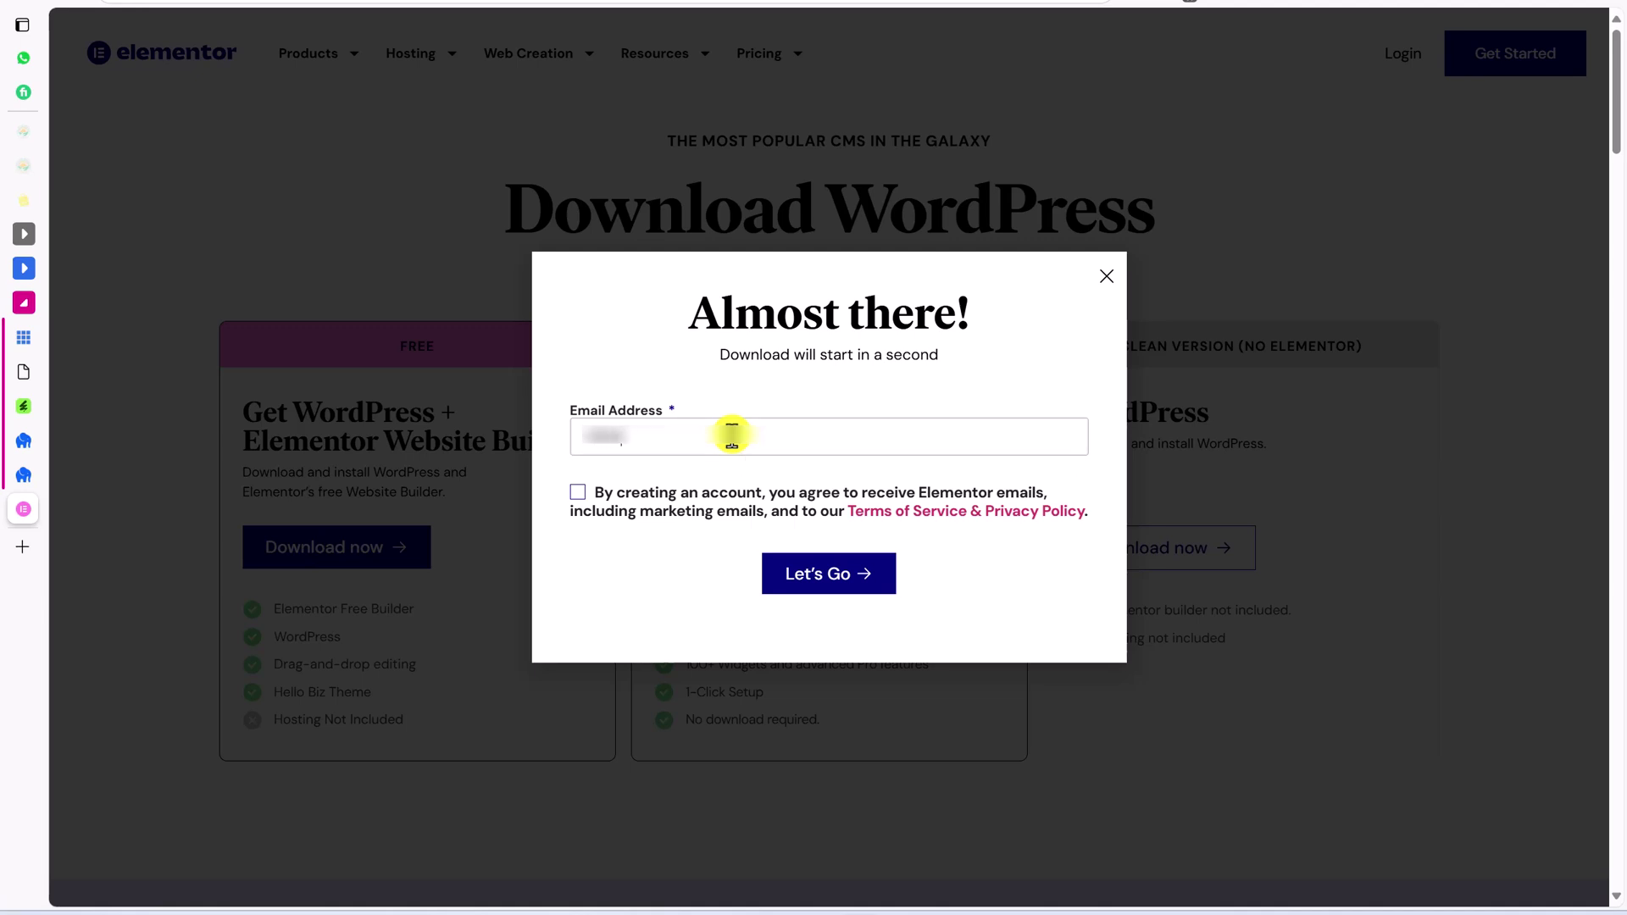
type("@gmail.com")
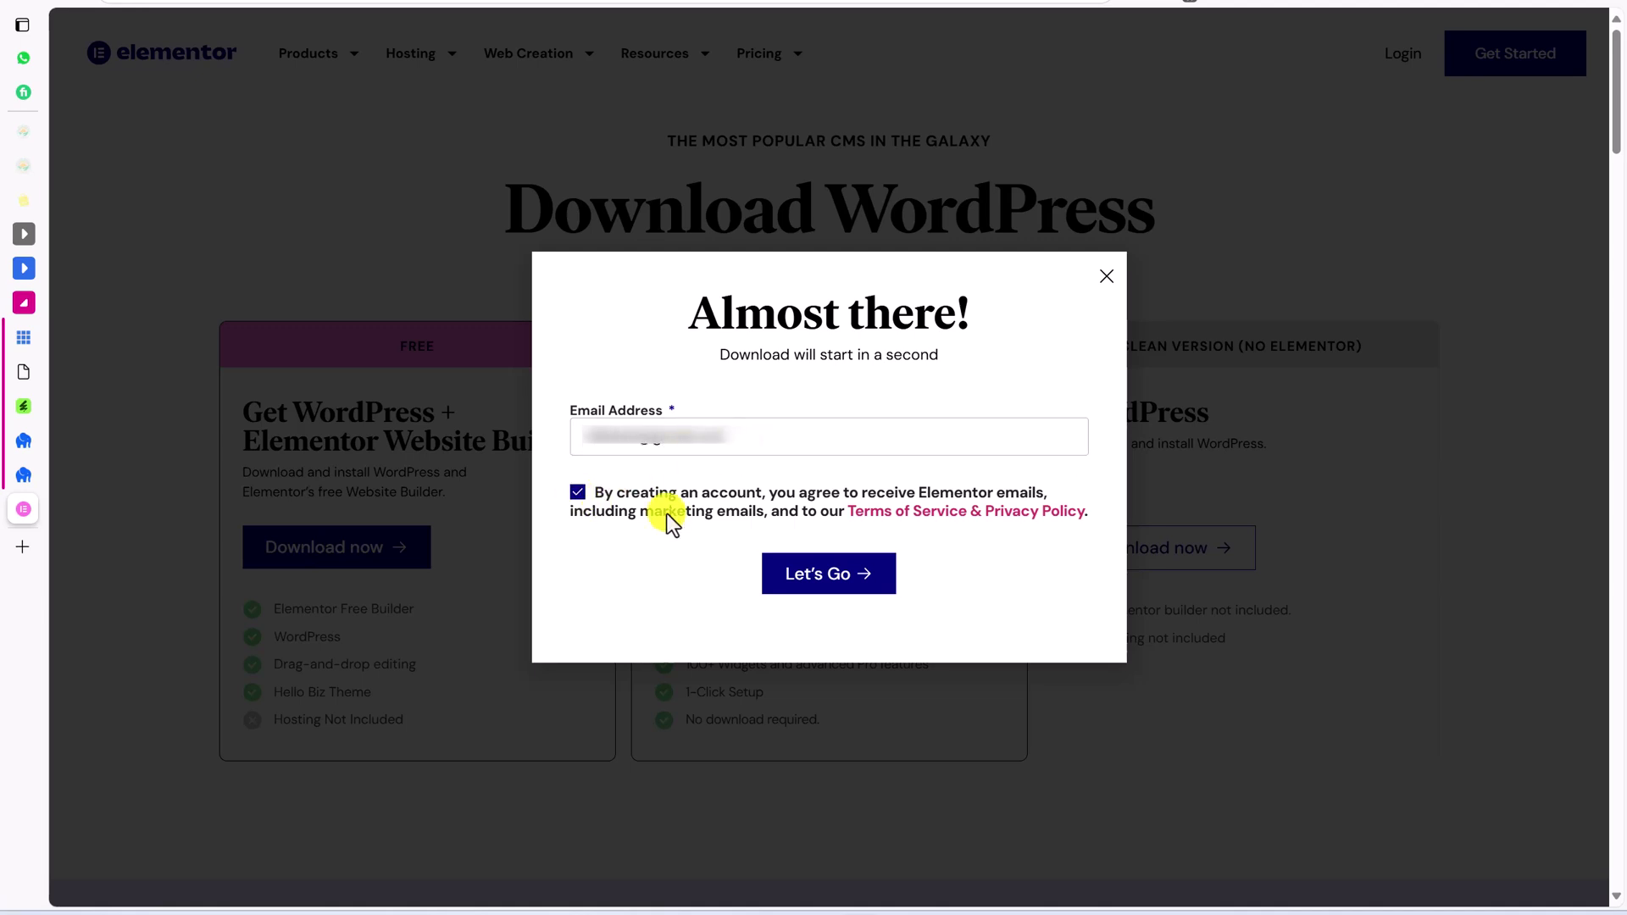
left_click(802, 577)
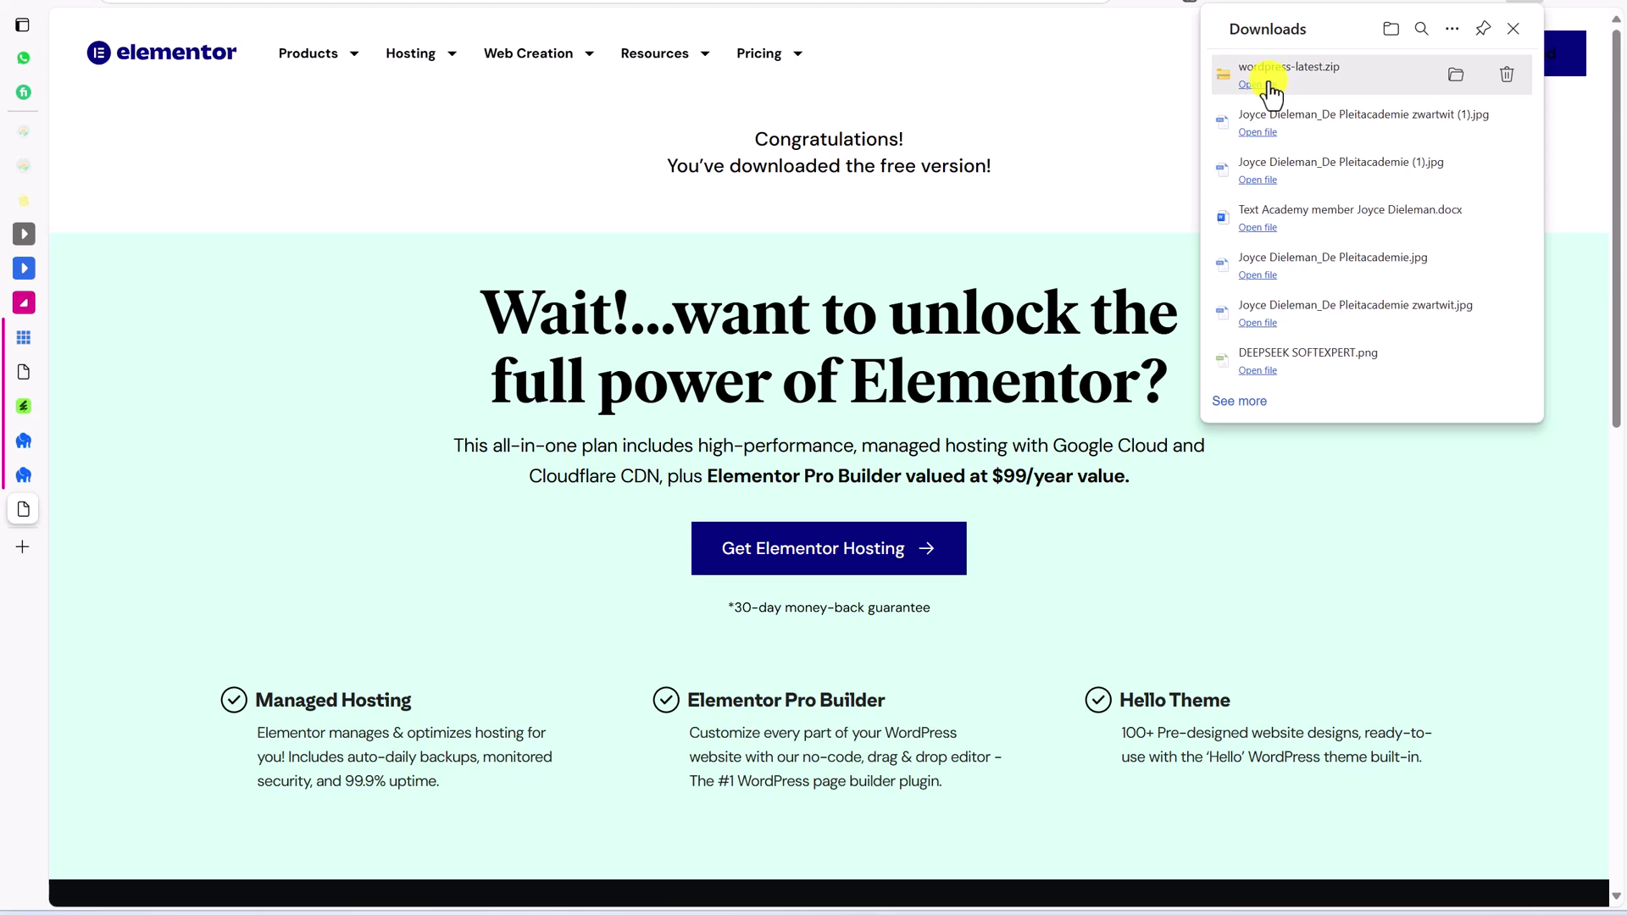
Step: Open wordpress-latest.zip, go to wordpress/wp-content/plugins and copy the elementor folder out of the archive
left_click(1268, 84)
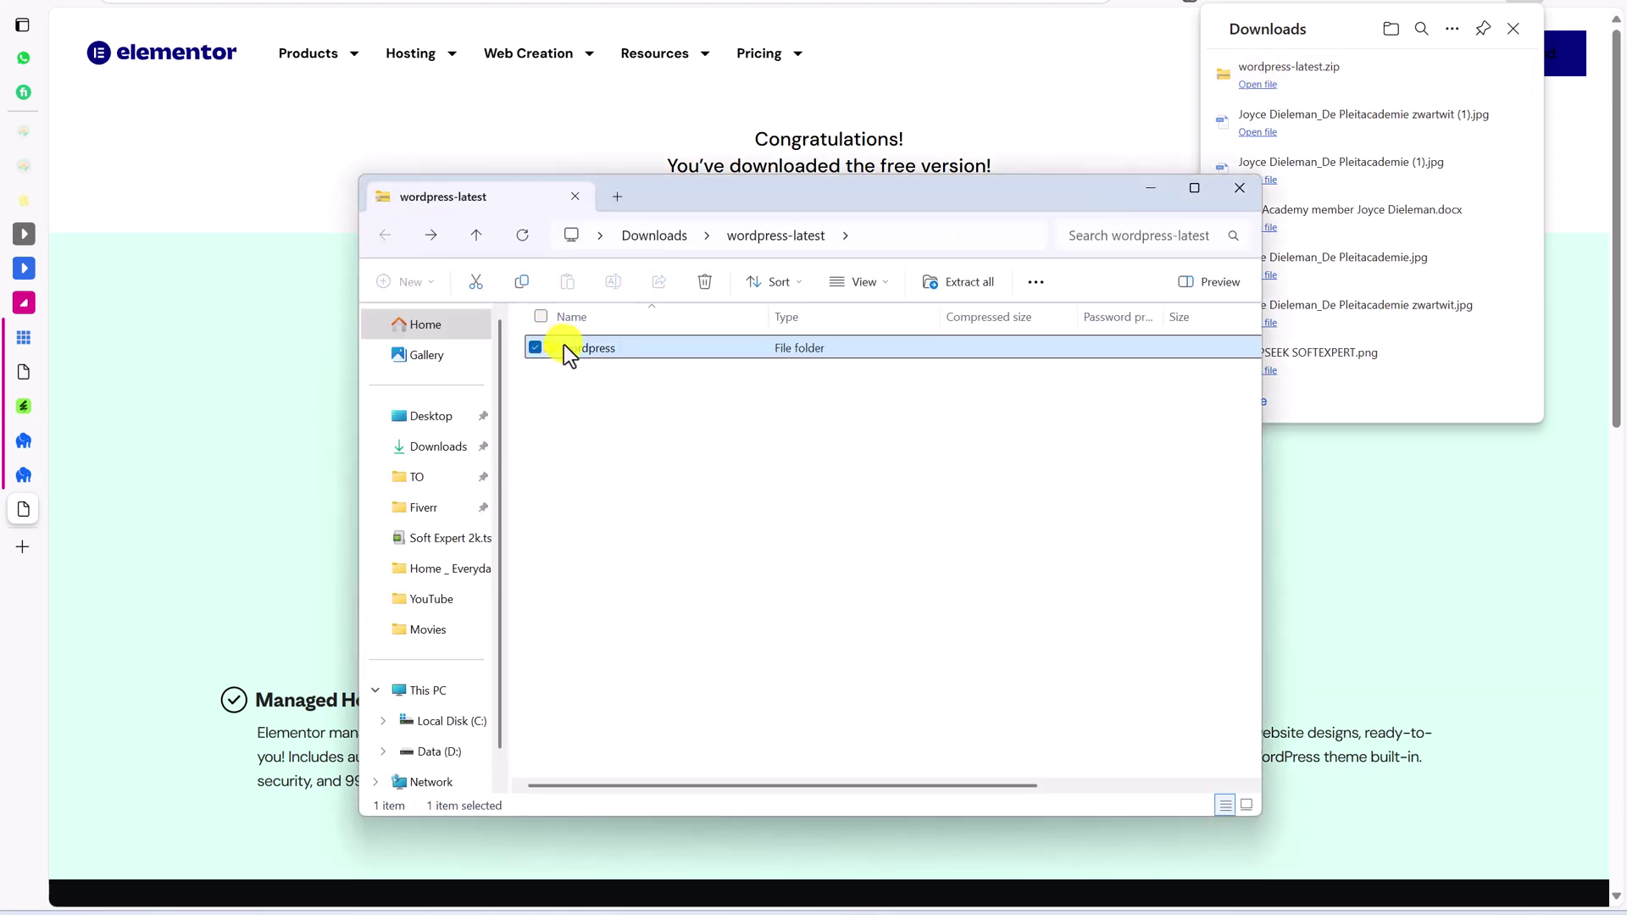
double_click(563, 344)
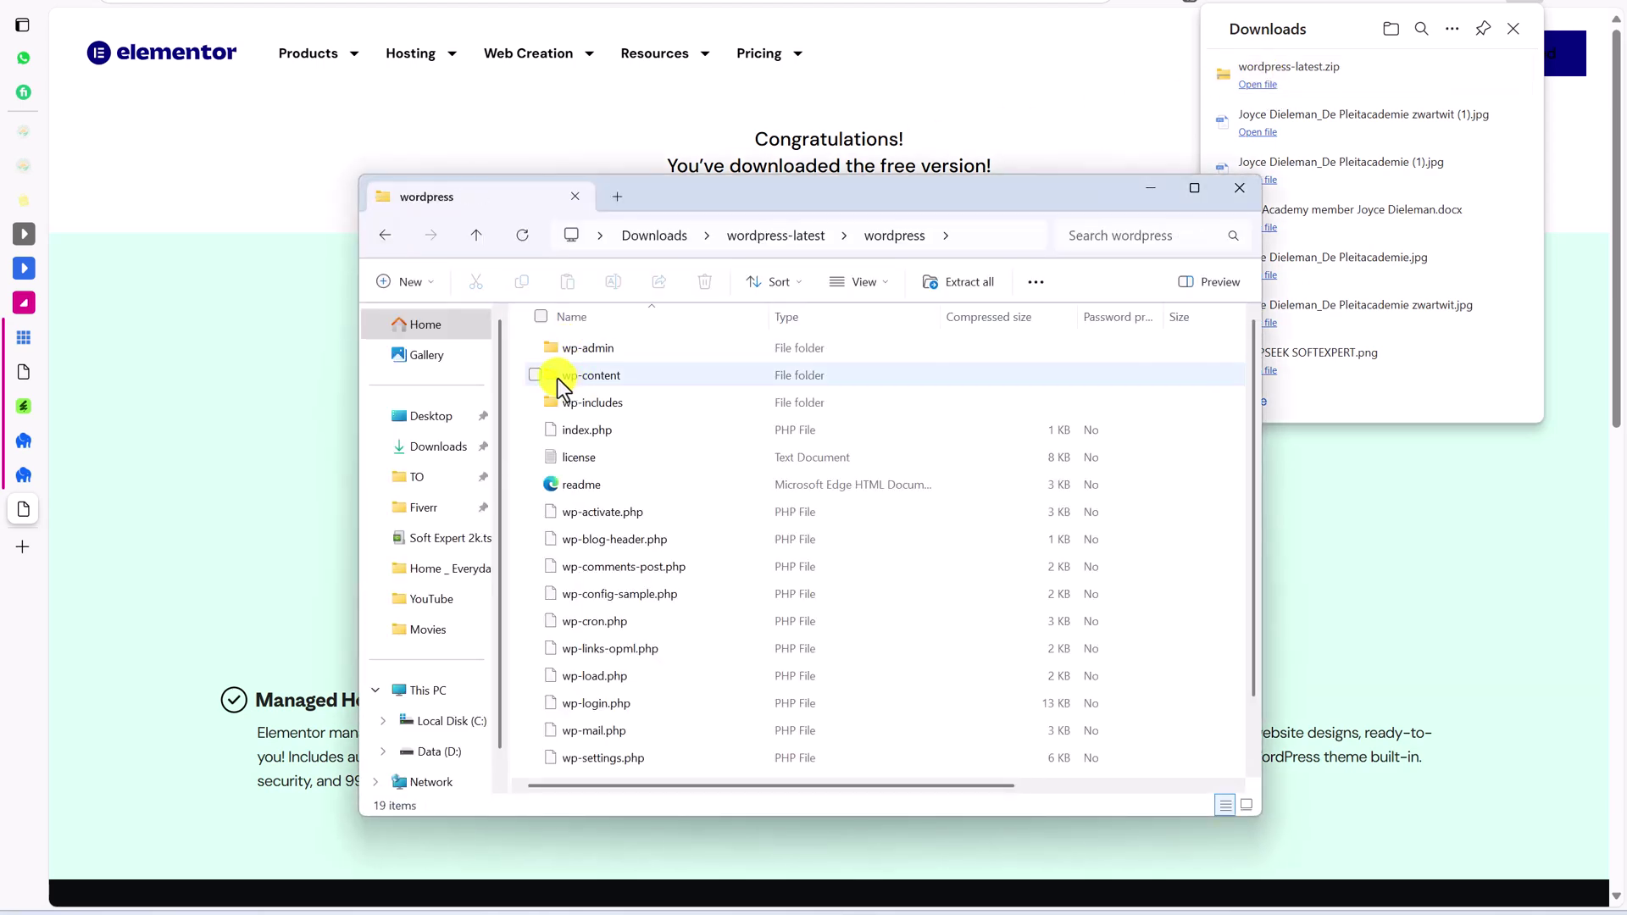
double_click(557, 378)
double_click(571, 348)
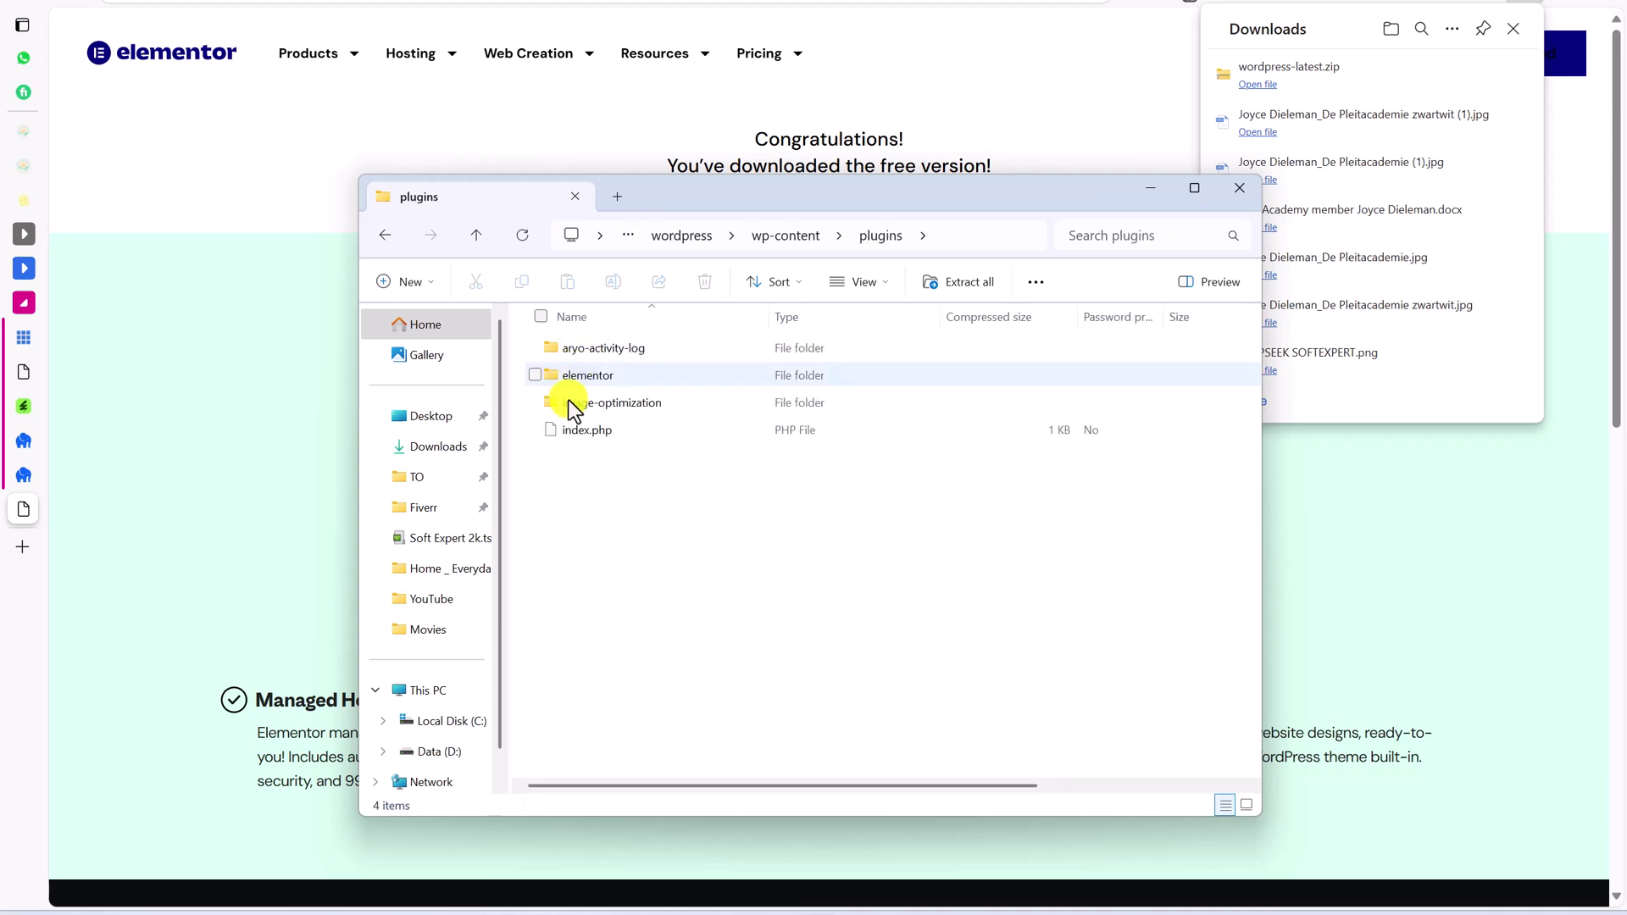
left_click(558, 379)
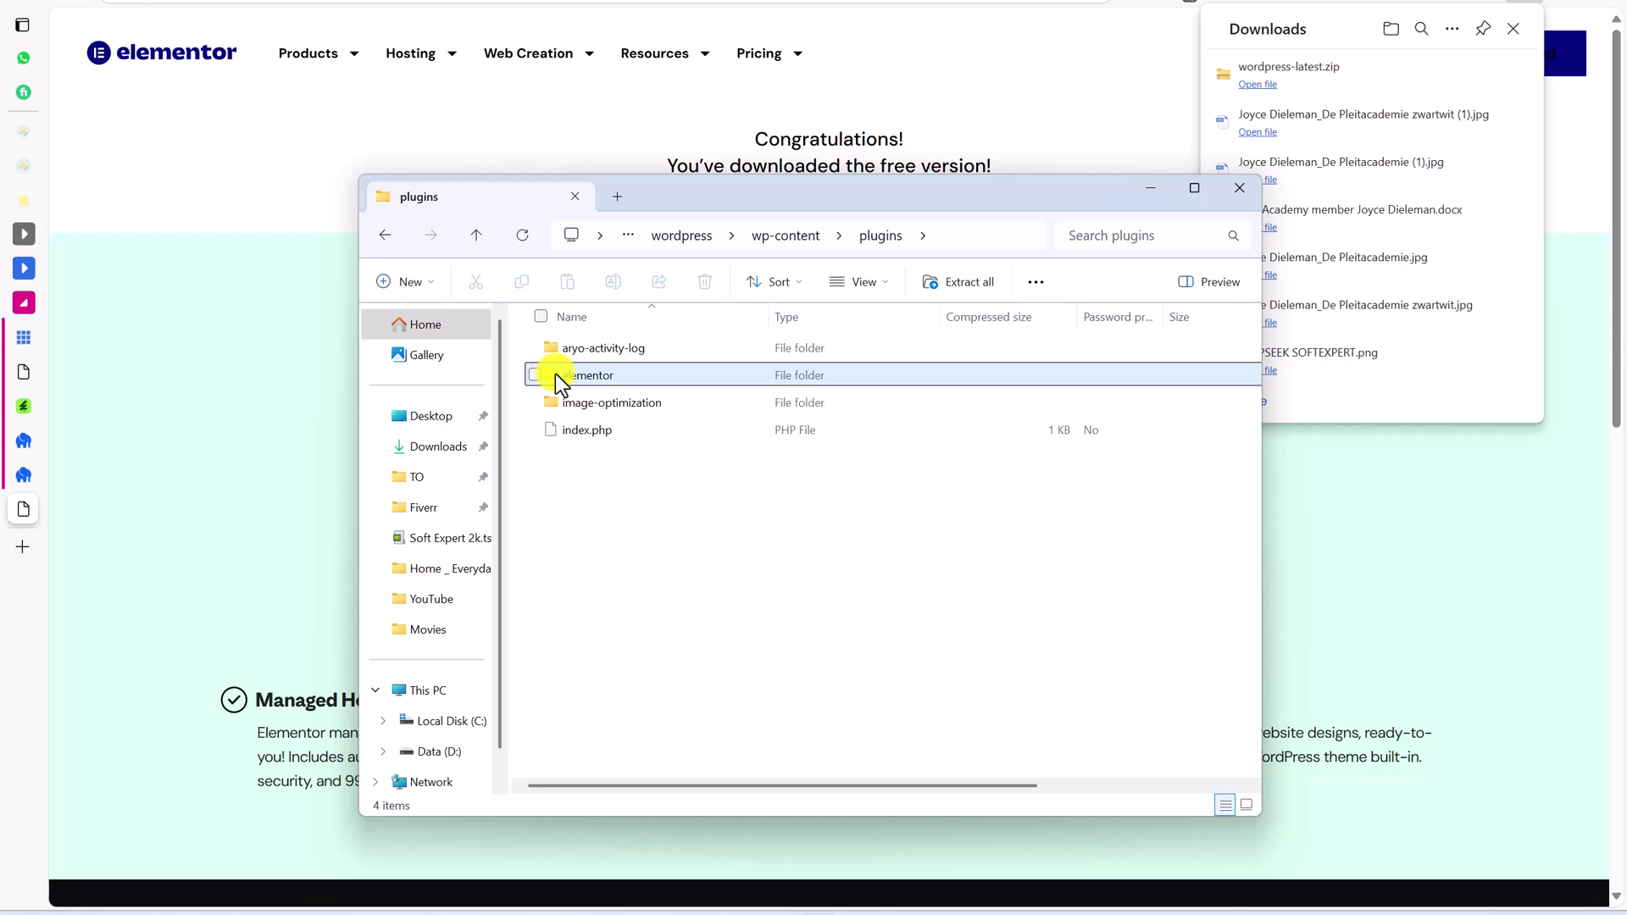
left_click_drag(556, 373, 4, 488)
Step: In the WordPress admin, bulk-install Elementor, Felan Framework, Contact Form 7 and Mailchimp For WP from the theme's plugin notice and return to the dashboard
left_click(113, 410)
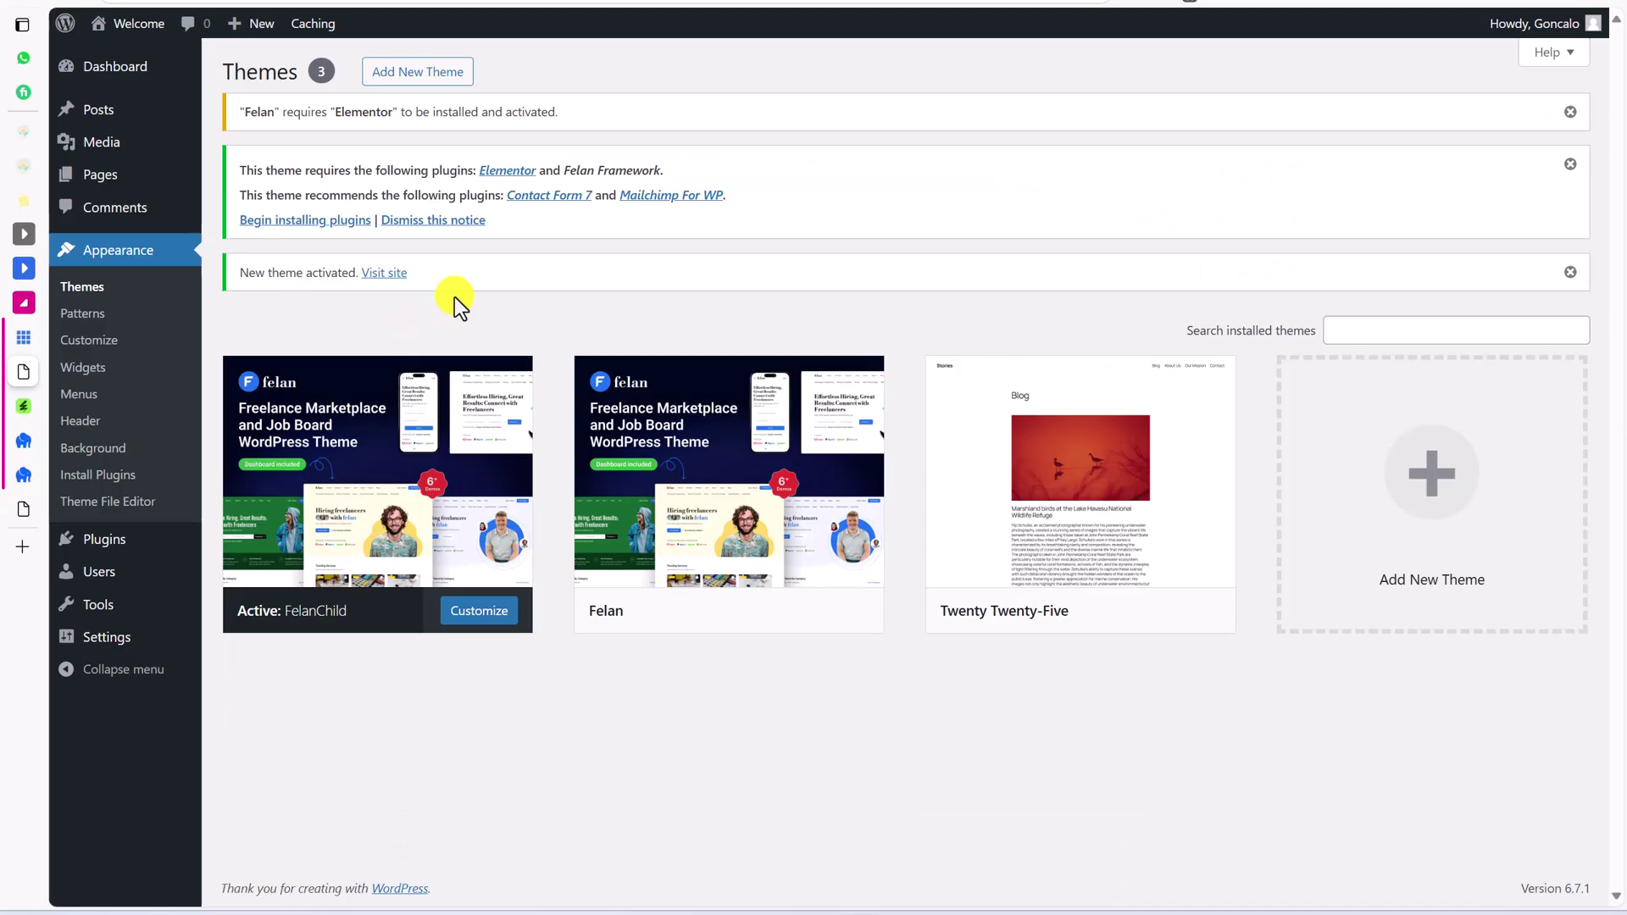
left_click(299, 223)
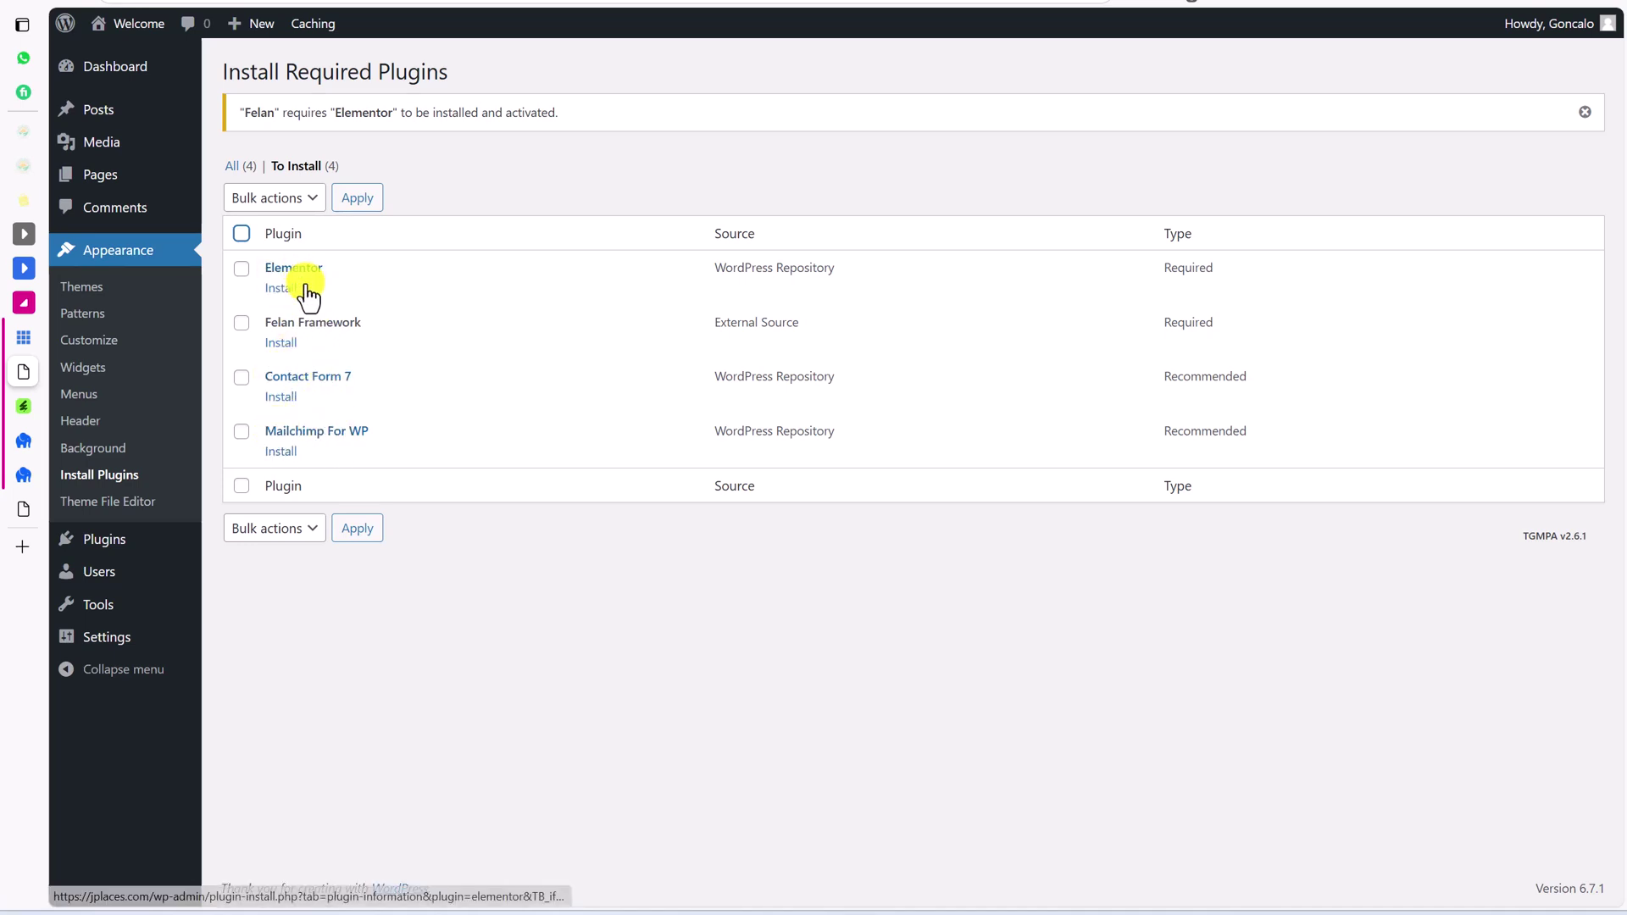
left_click(273, 197)
left_click(256, 250)
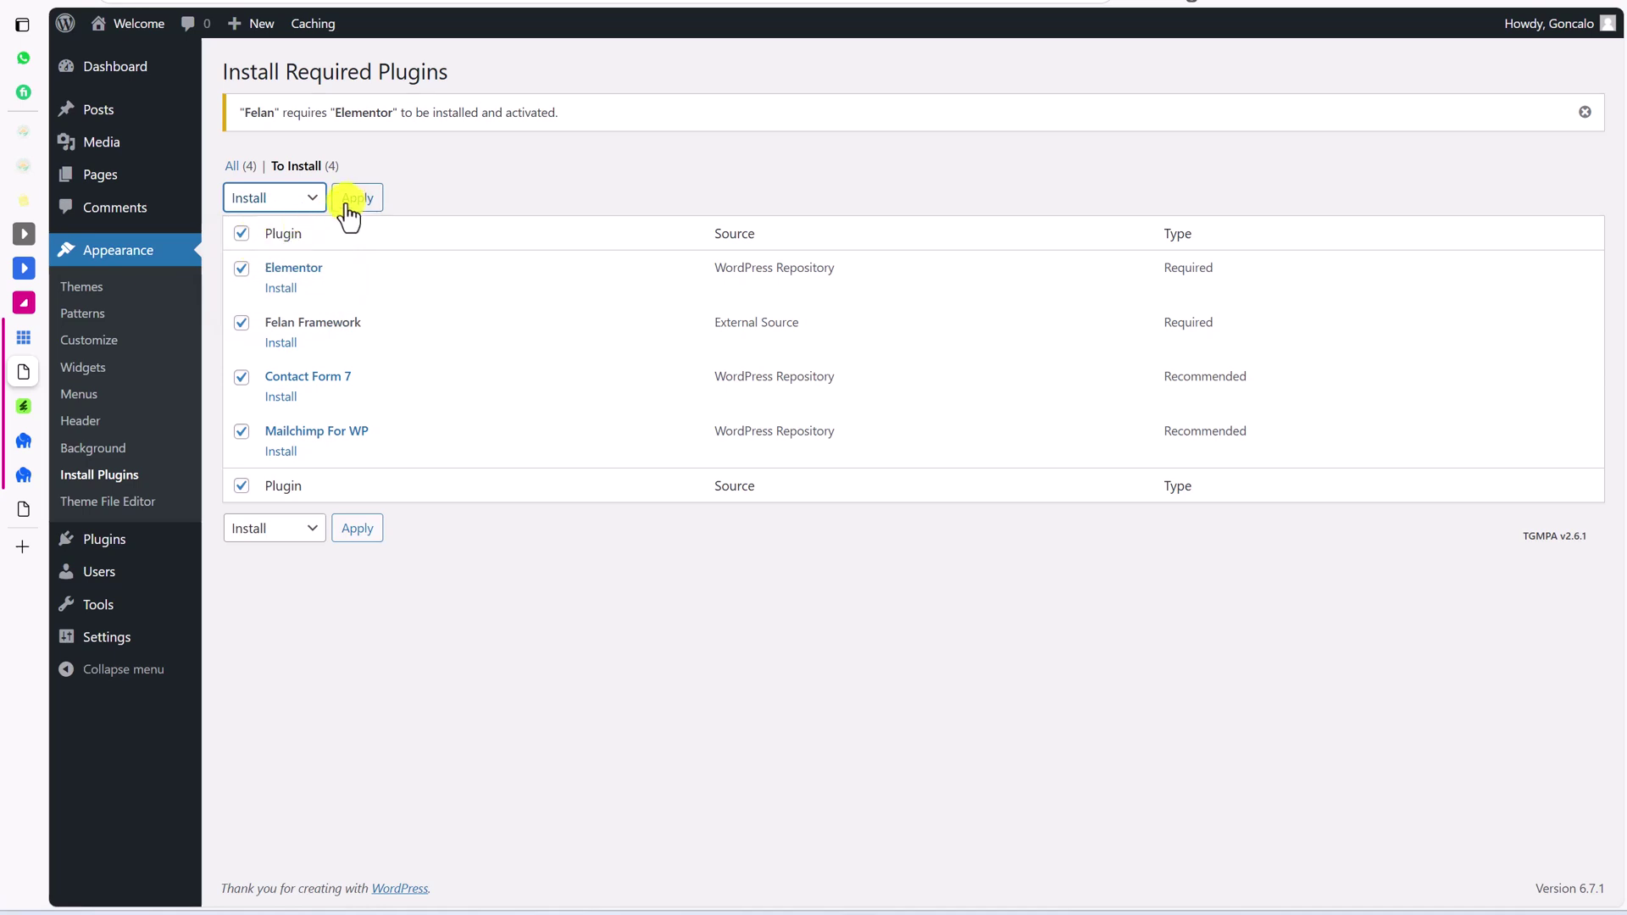
left_click(353, 210)
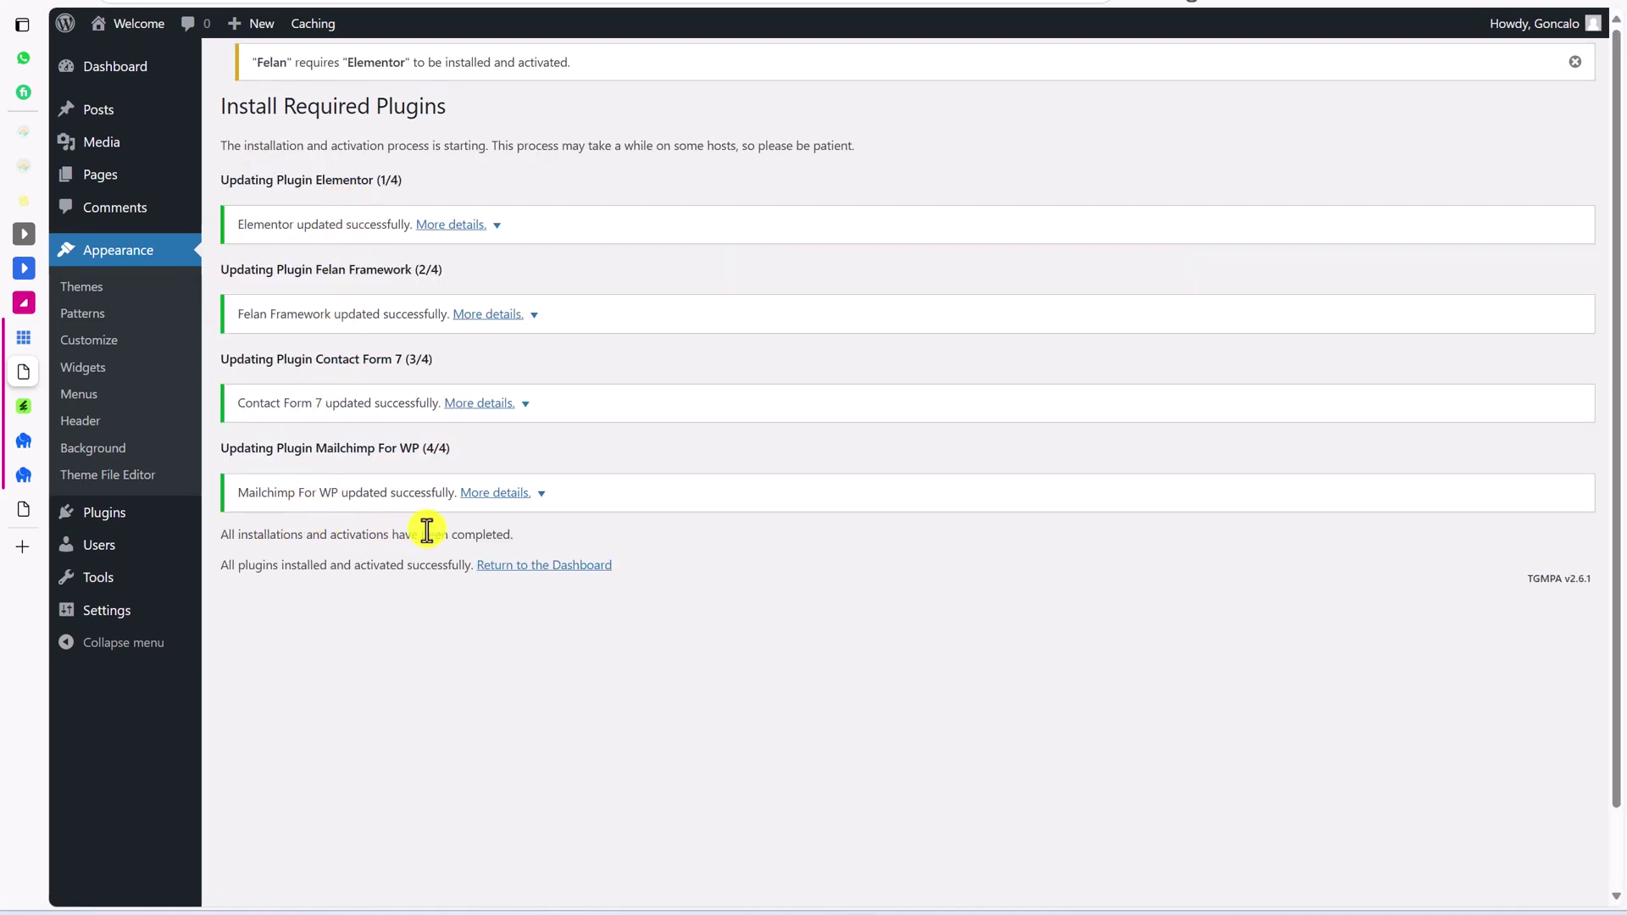
left_click(521, 568)
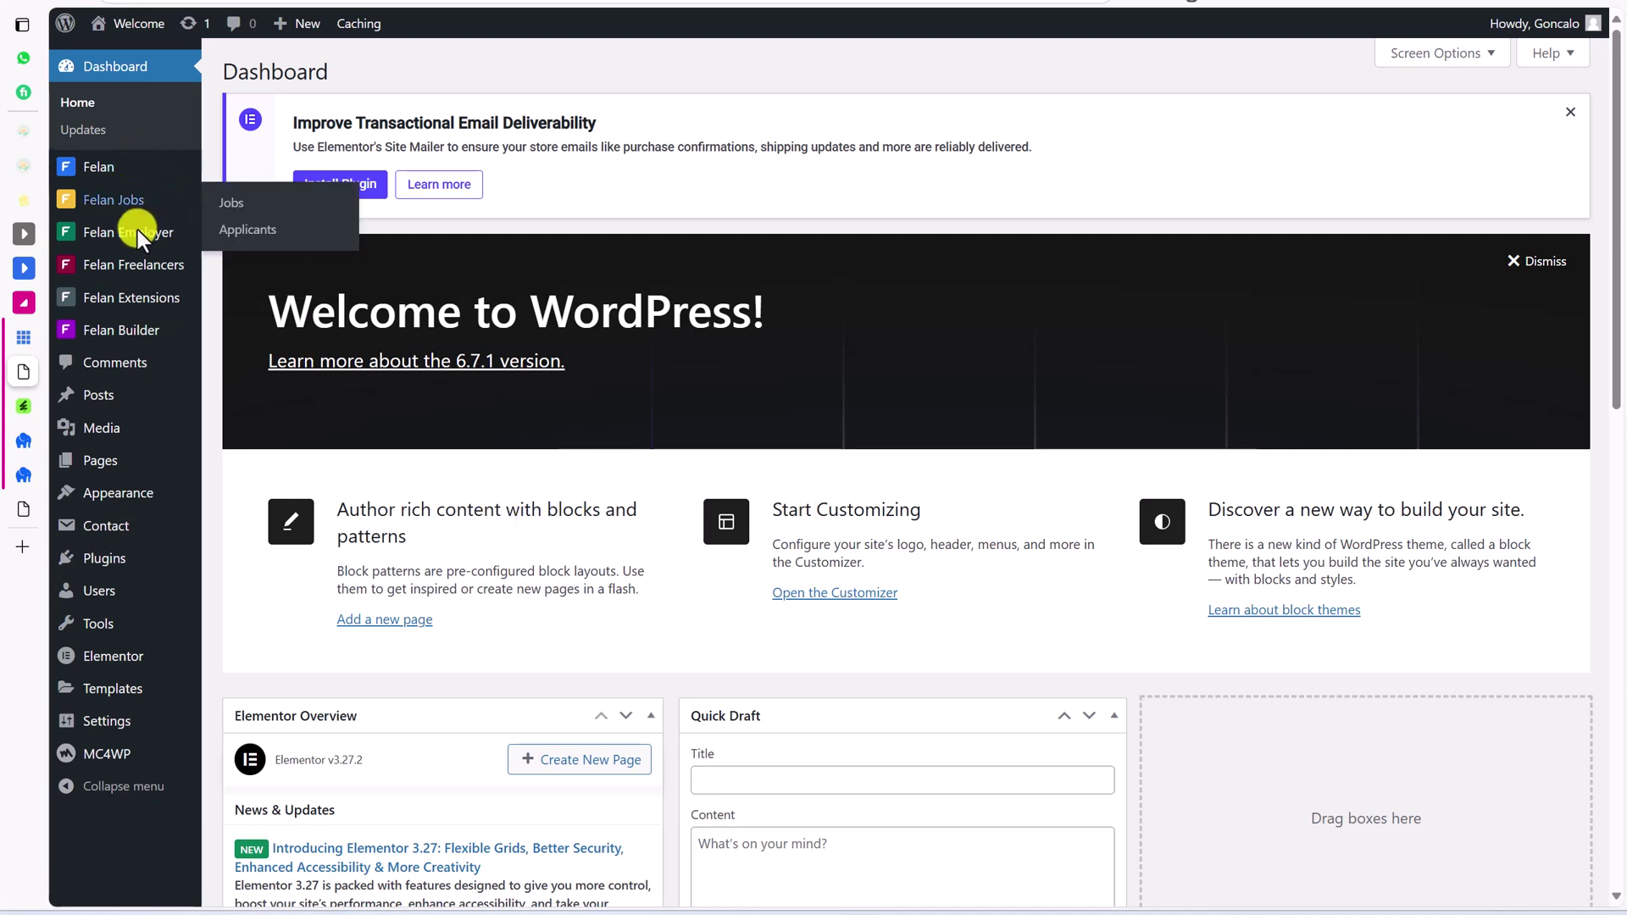
Step: Open the site's front end in a new browser tab to check its current look, and return to the dashboard
mouse_move(178, 268)
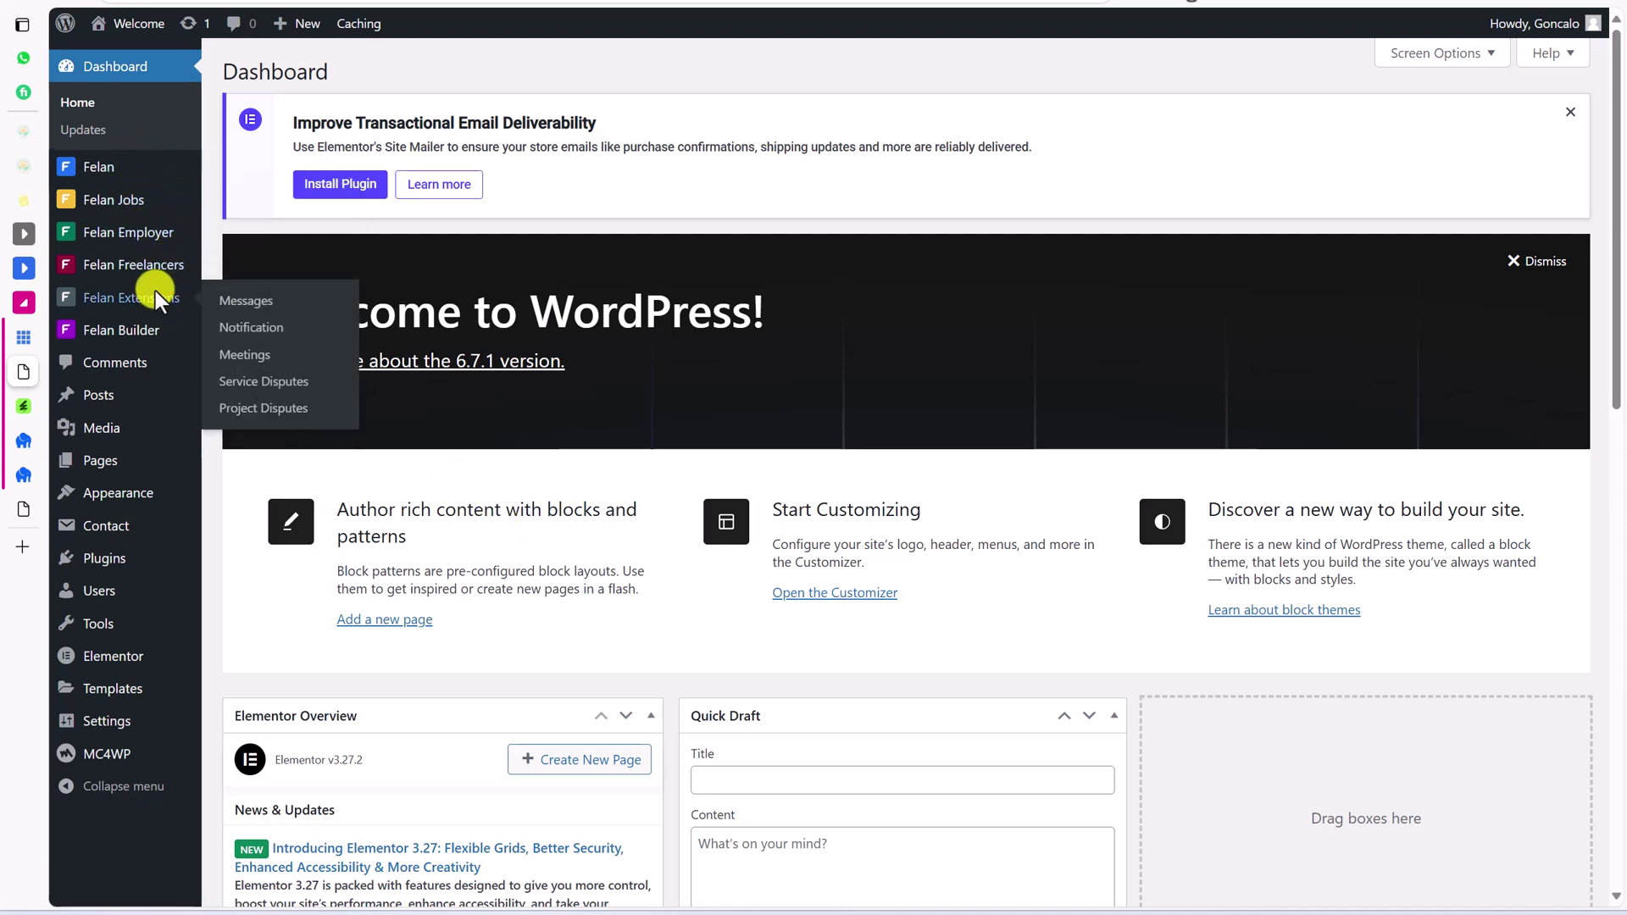
mouse_move(145, 328)
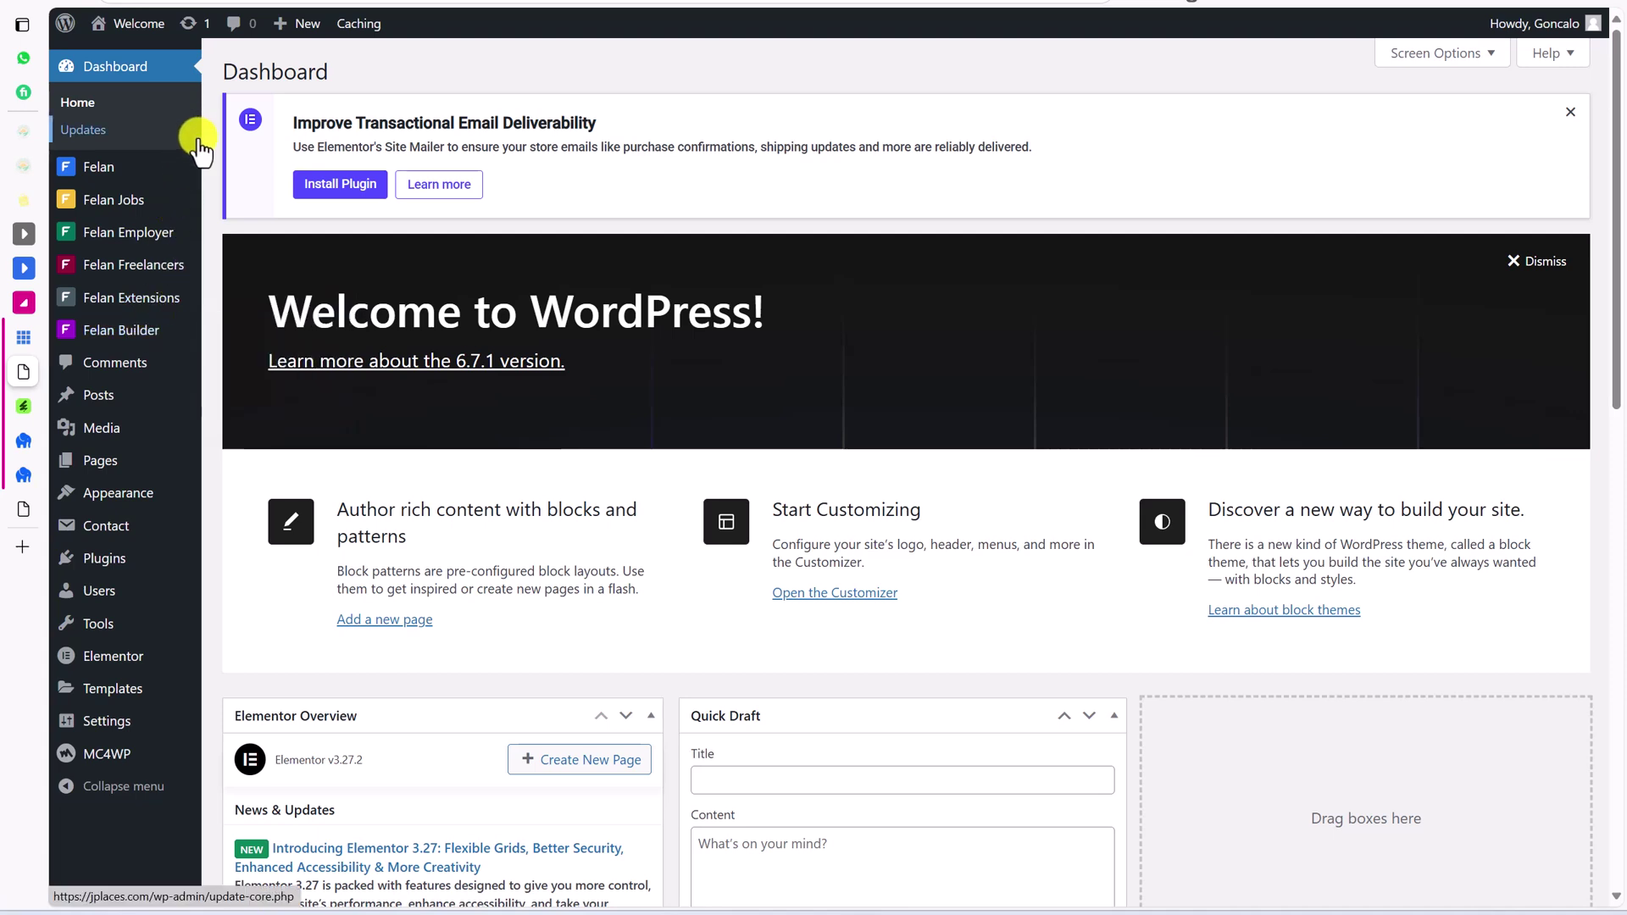
right_click(150, 23)
left_click(191, 37)
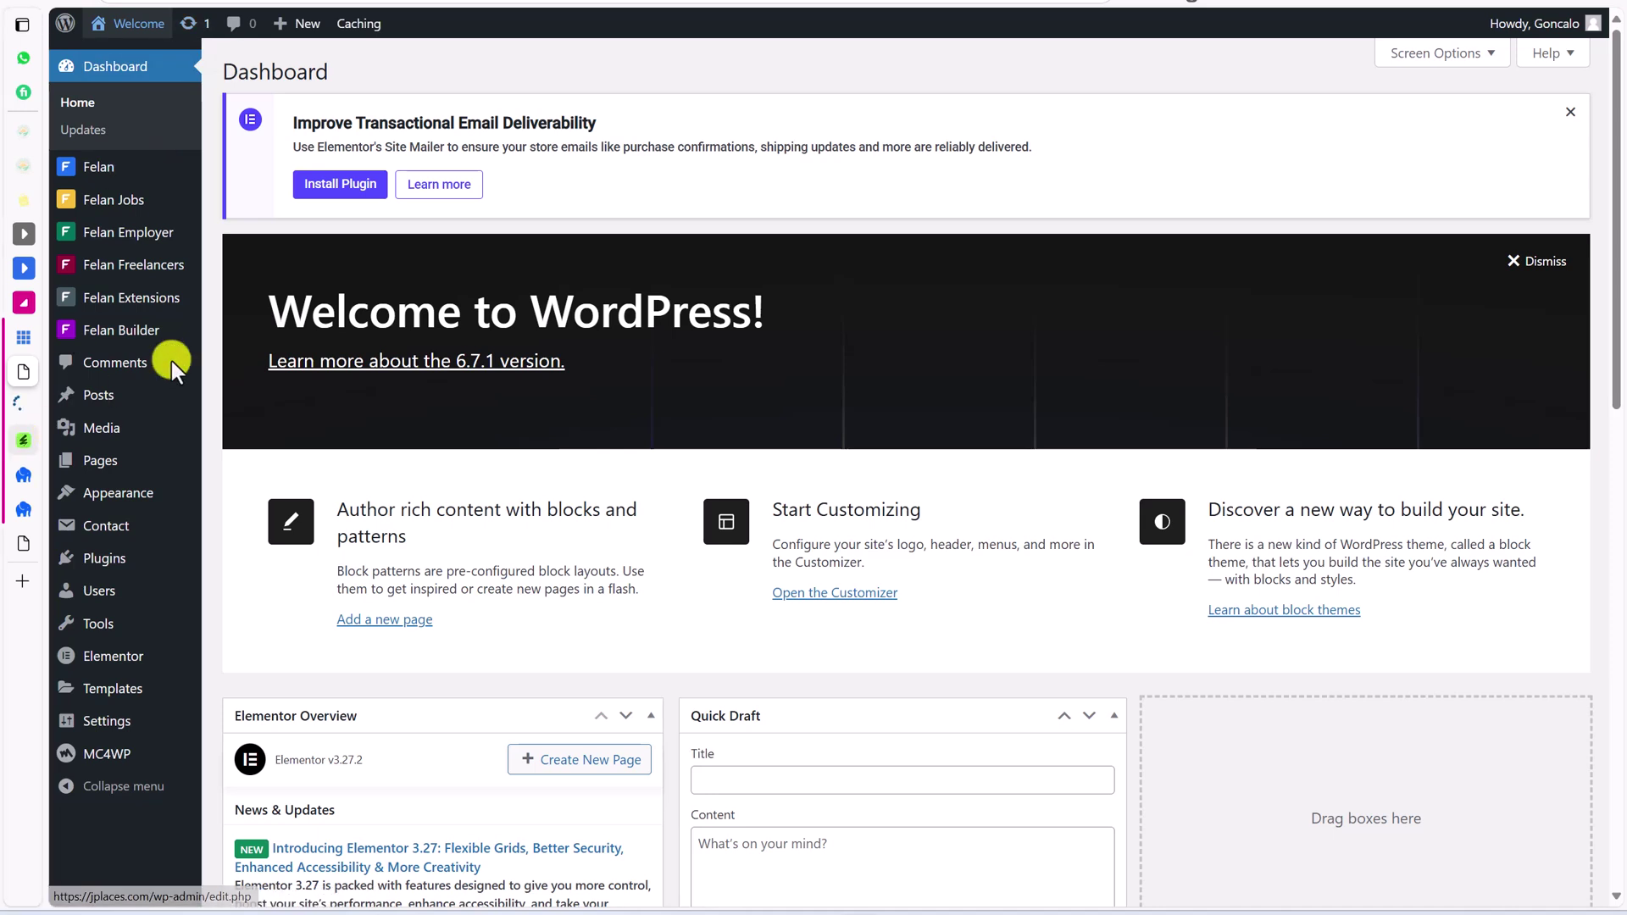
left_click(24, 406)
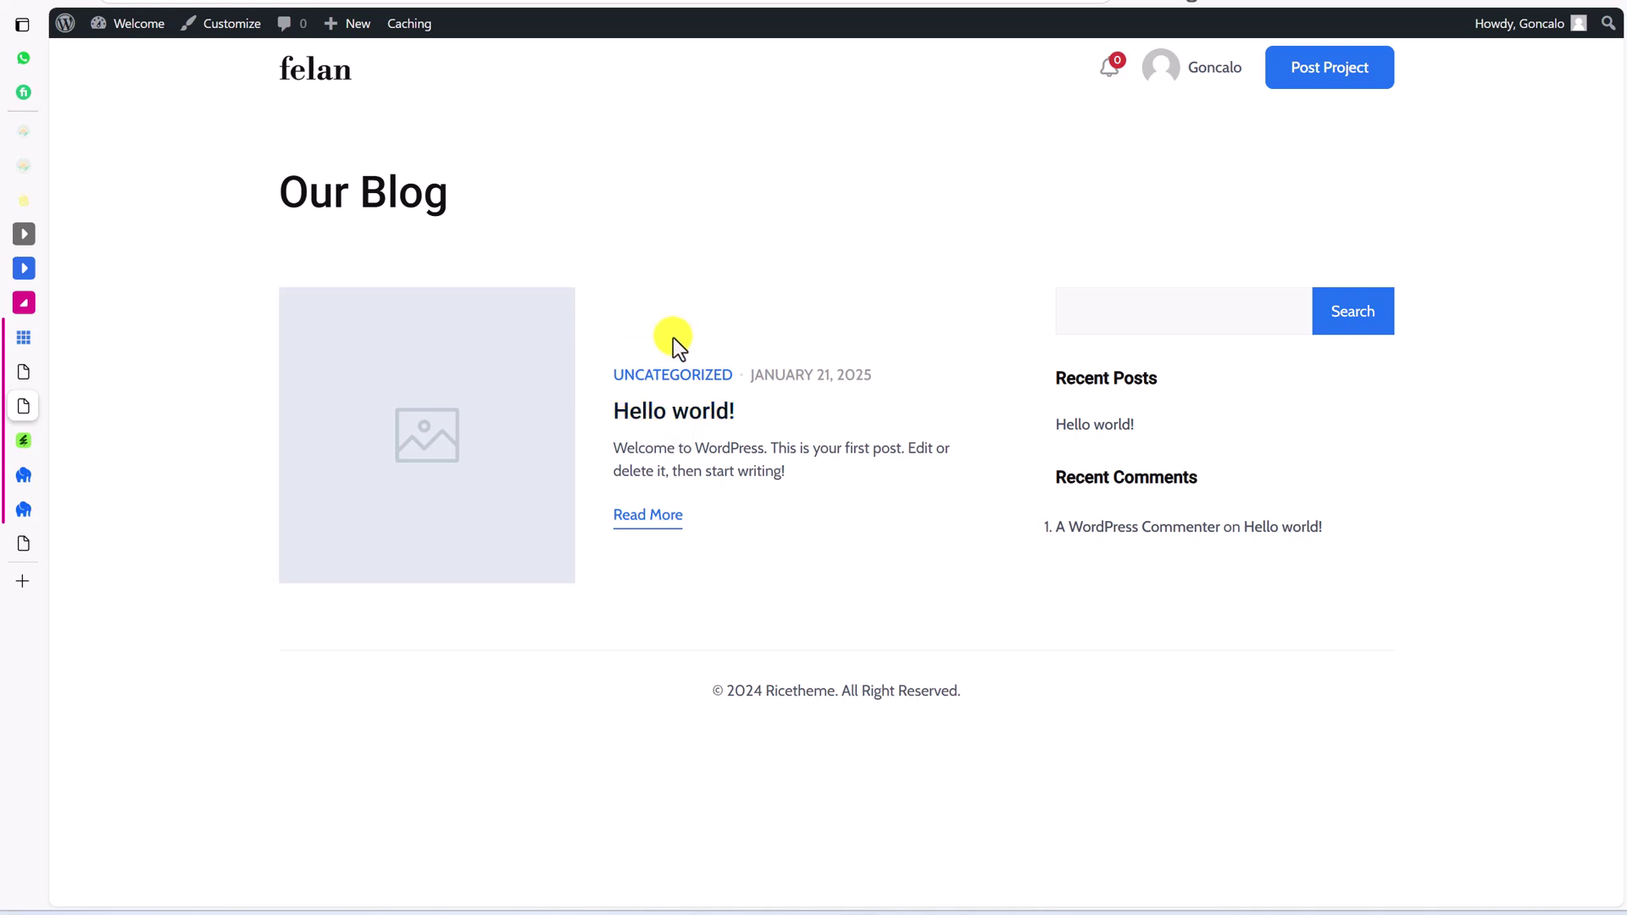
key("ctrl+Page_Up")
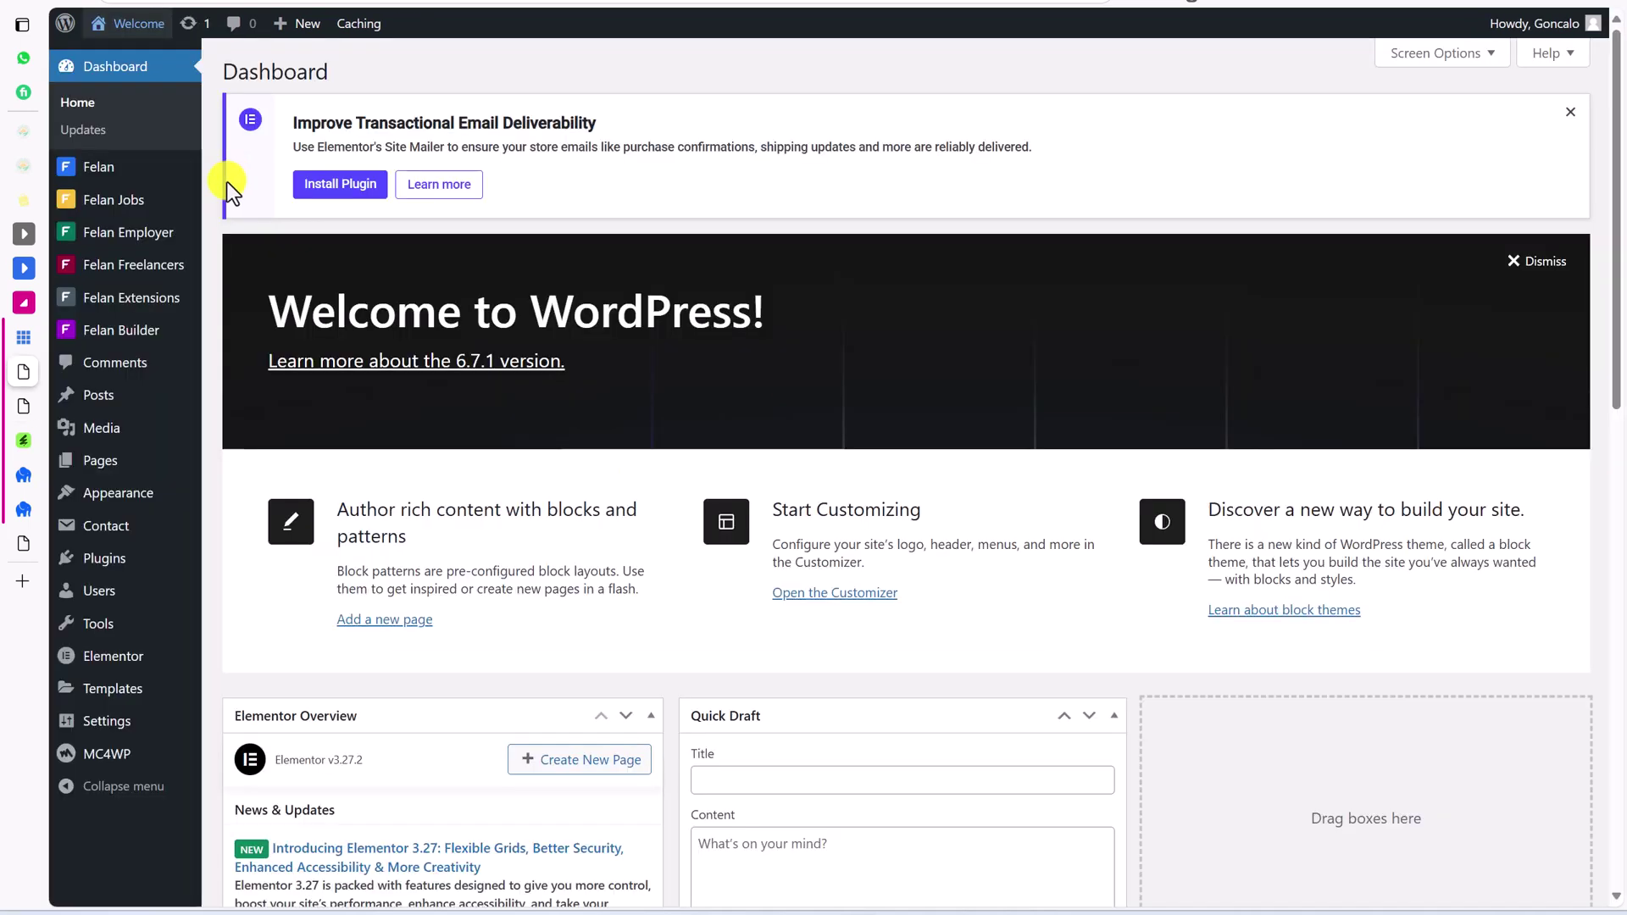
Step: Import Felan's Freelance demo with all content types selected and open the resulting website
mouse_move(119, 166)
left_click(238, 223)
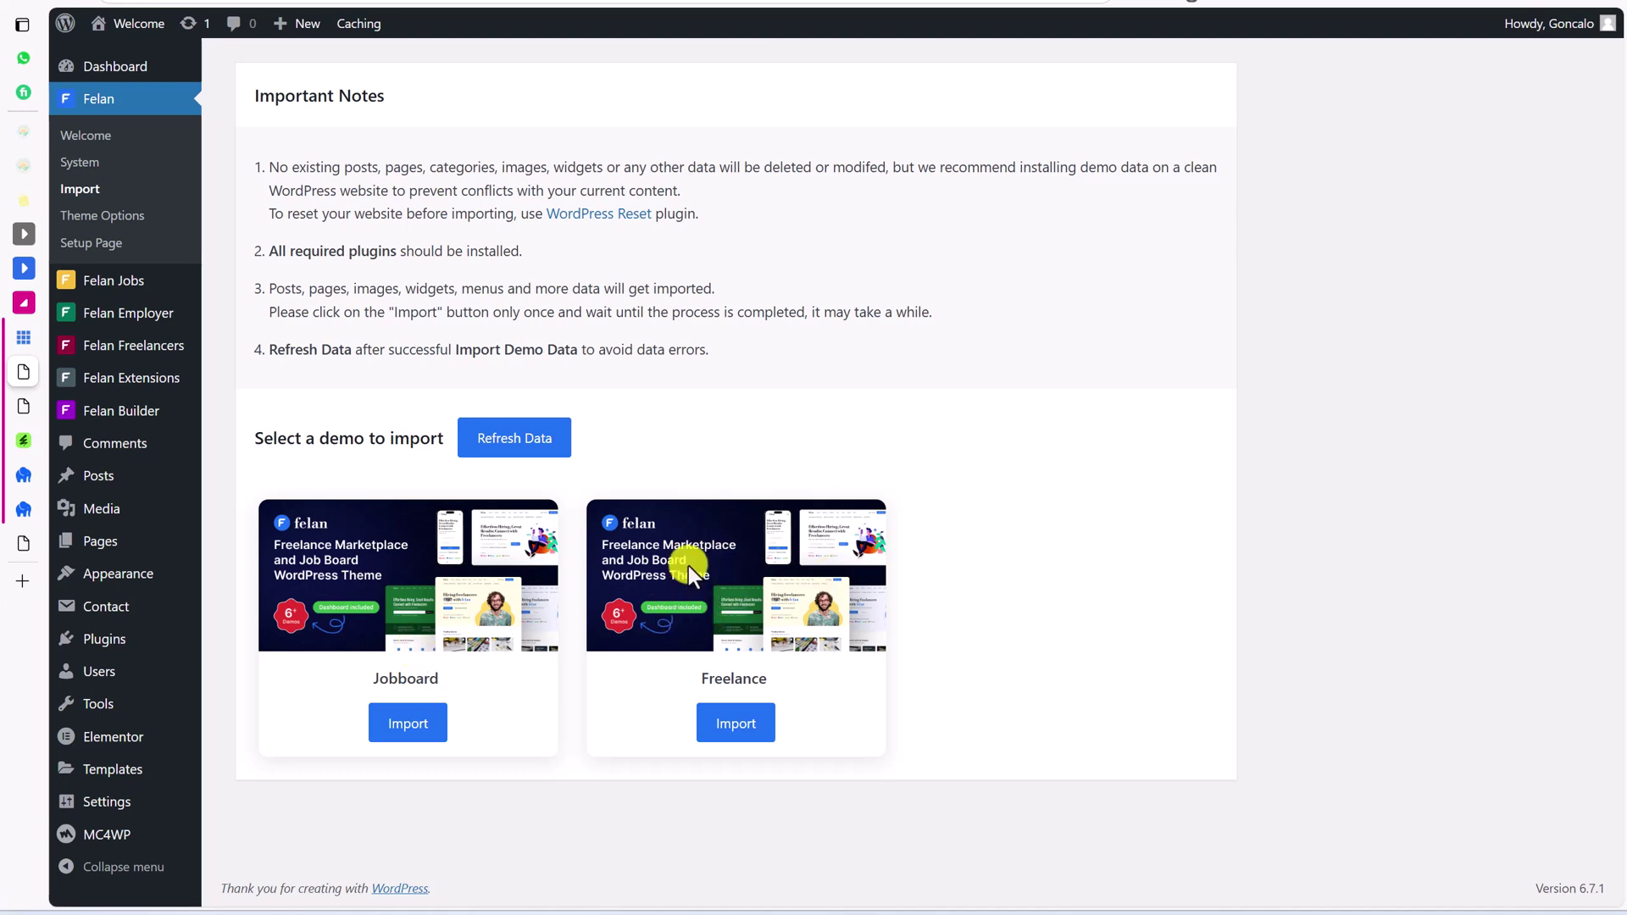
left_click(737, 724)
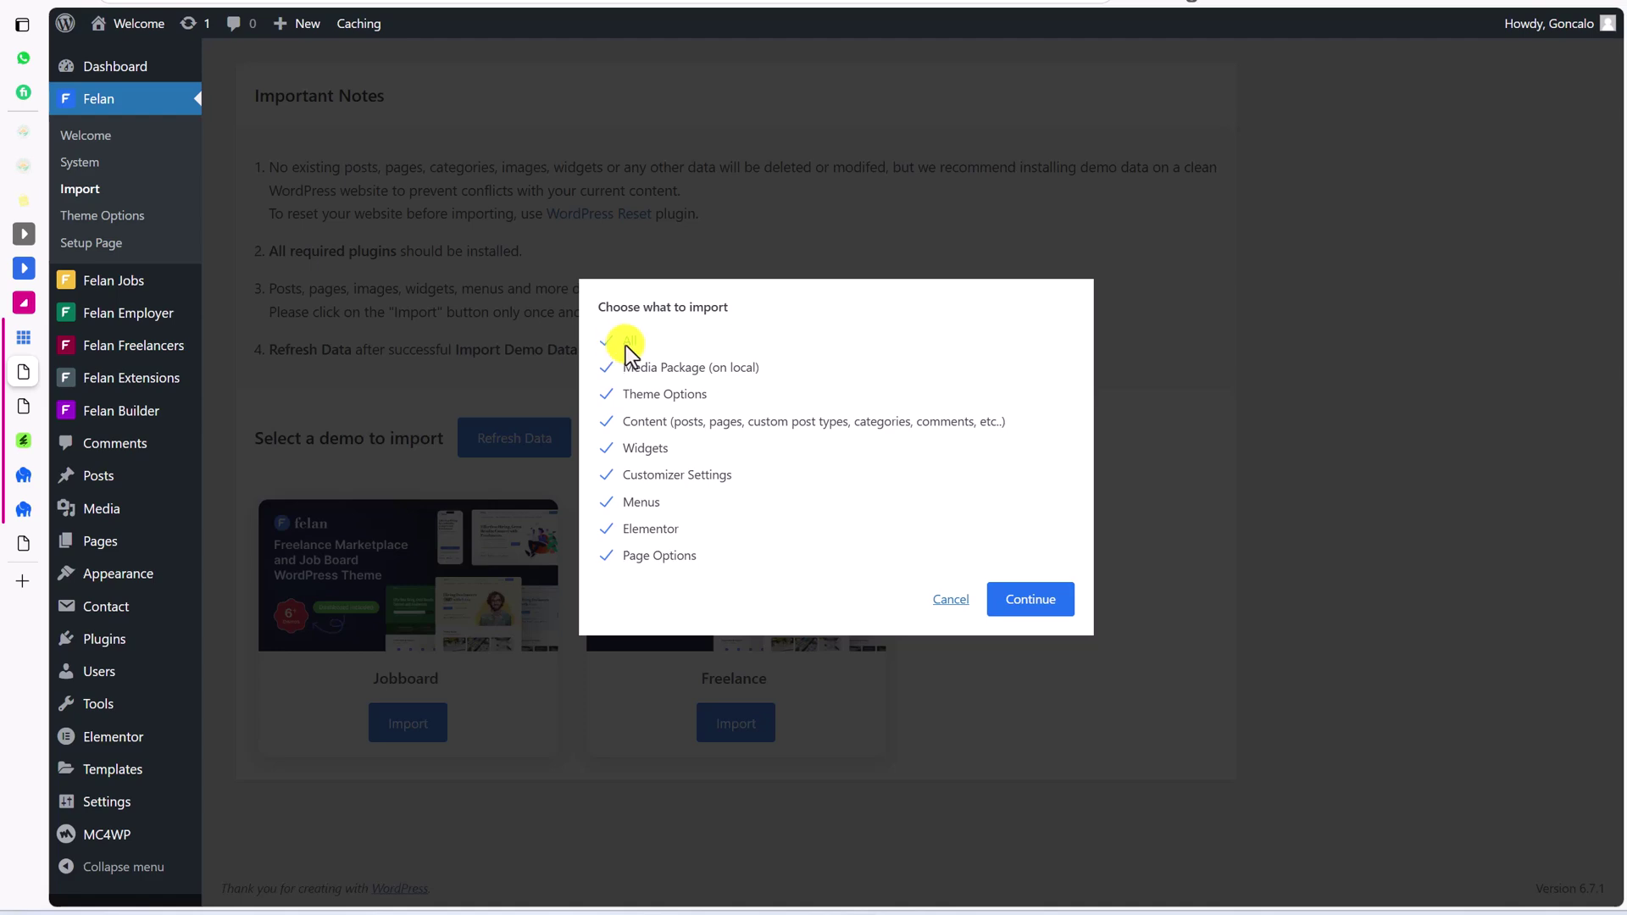
left_click(1020, 601)
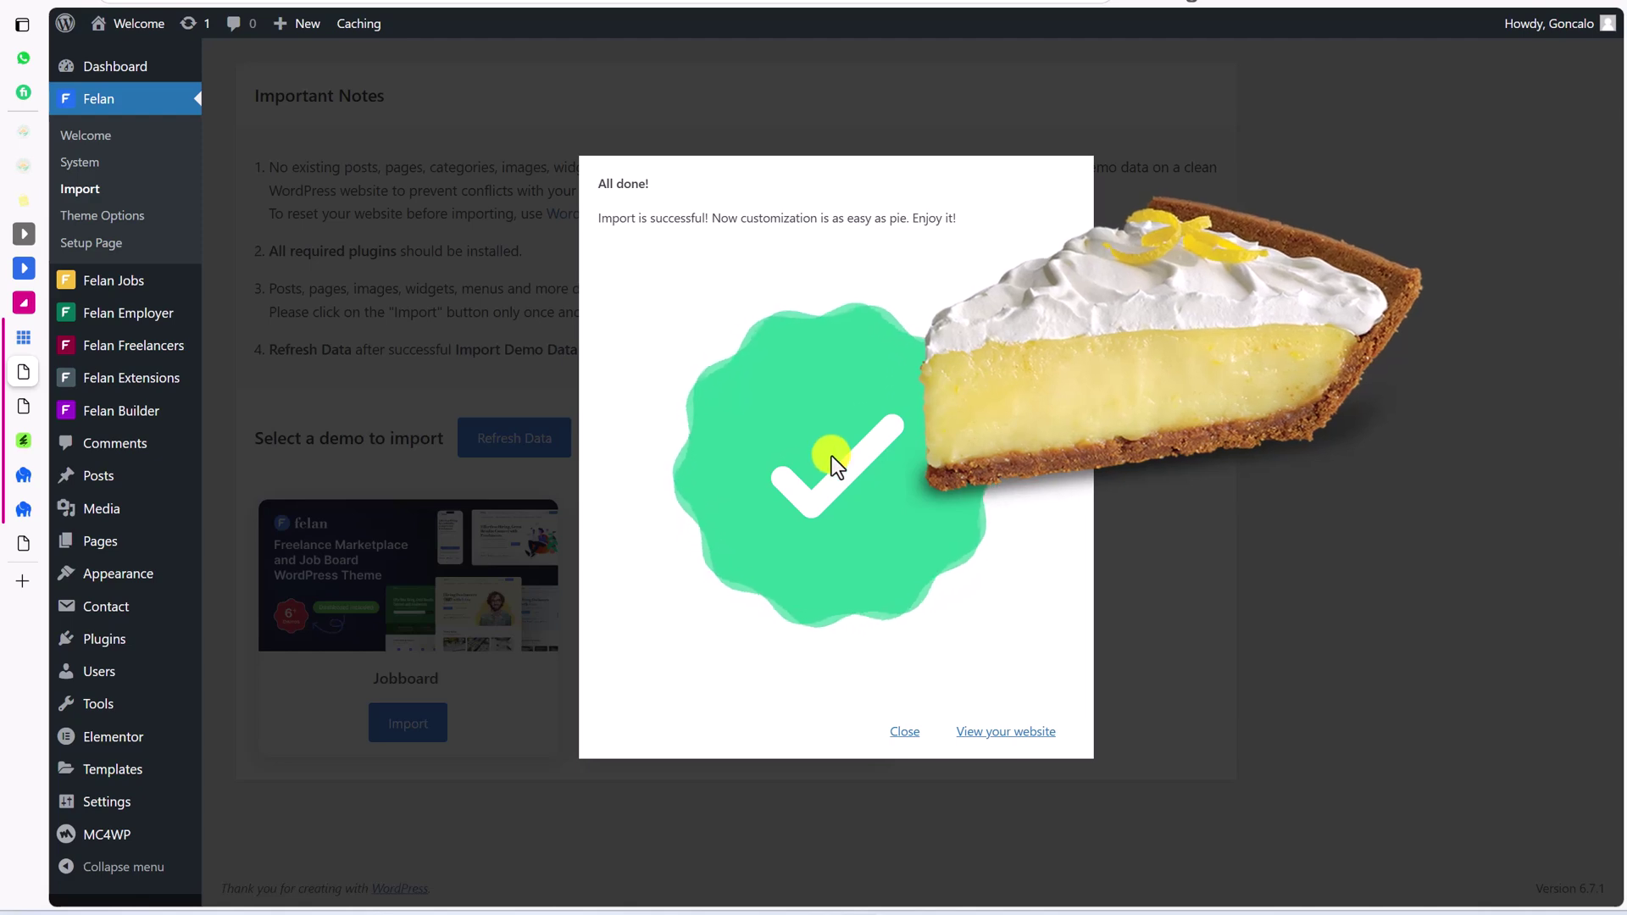
left_click(986, 742)
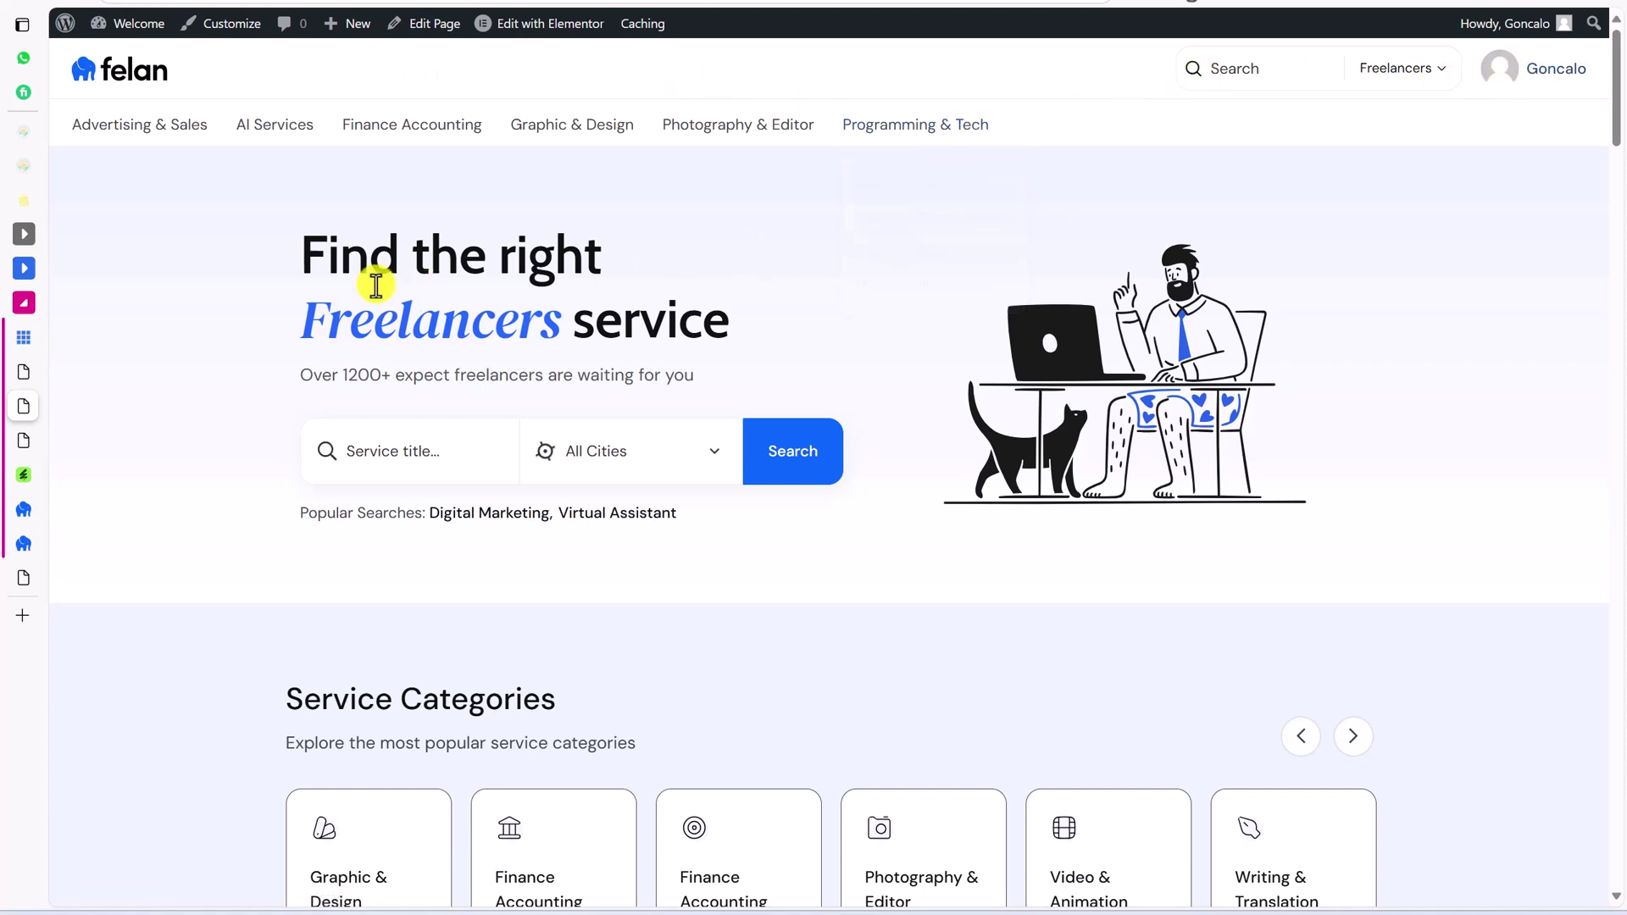
Step: Examine the homepage's service search box, its city list with radius setting, and the Service Categories carousel
left_click(362, 451)
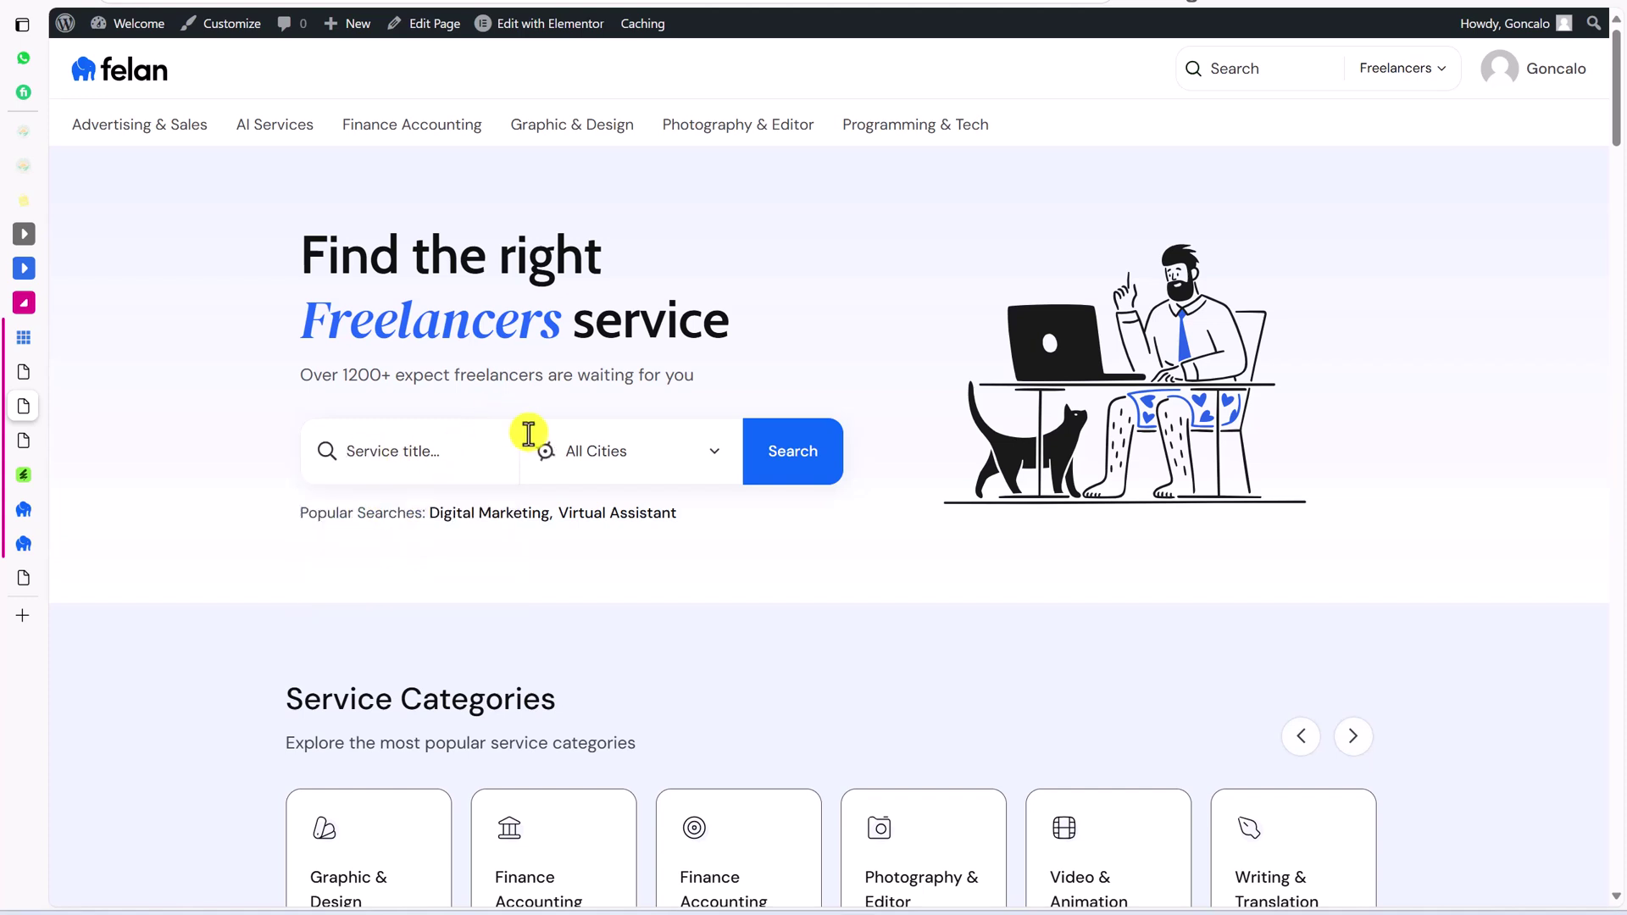
mouse_move(550, 458)
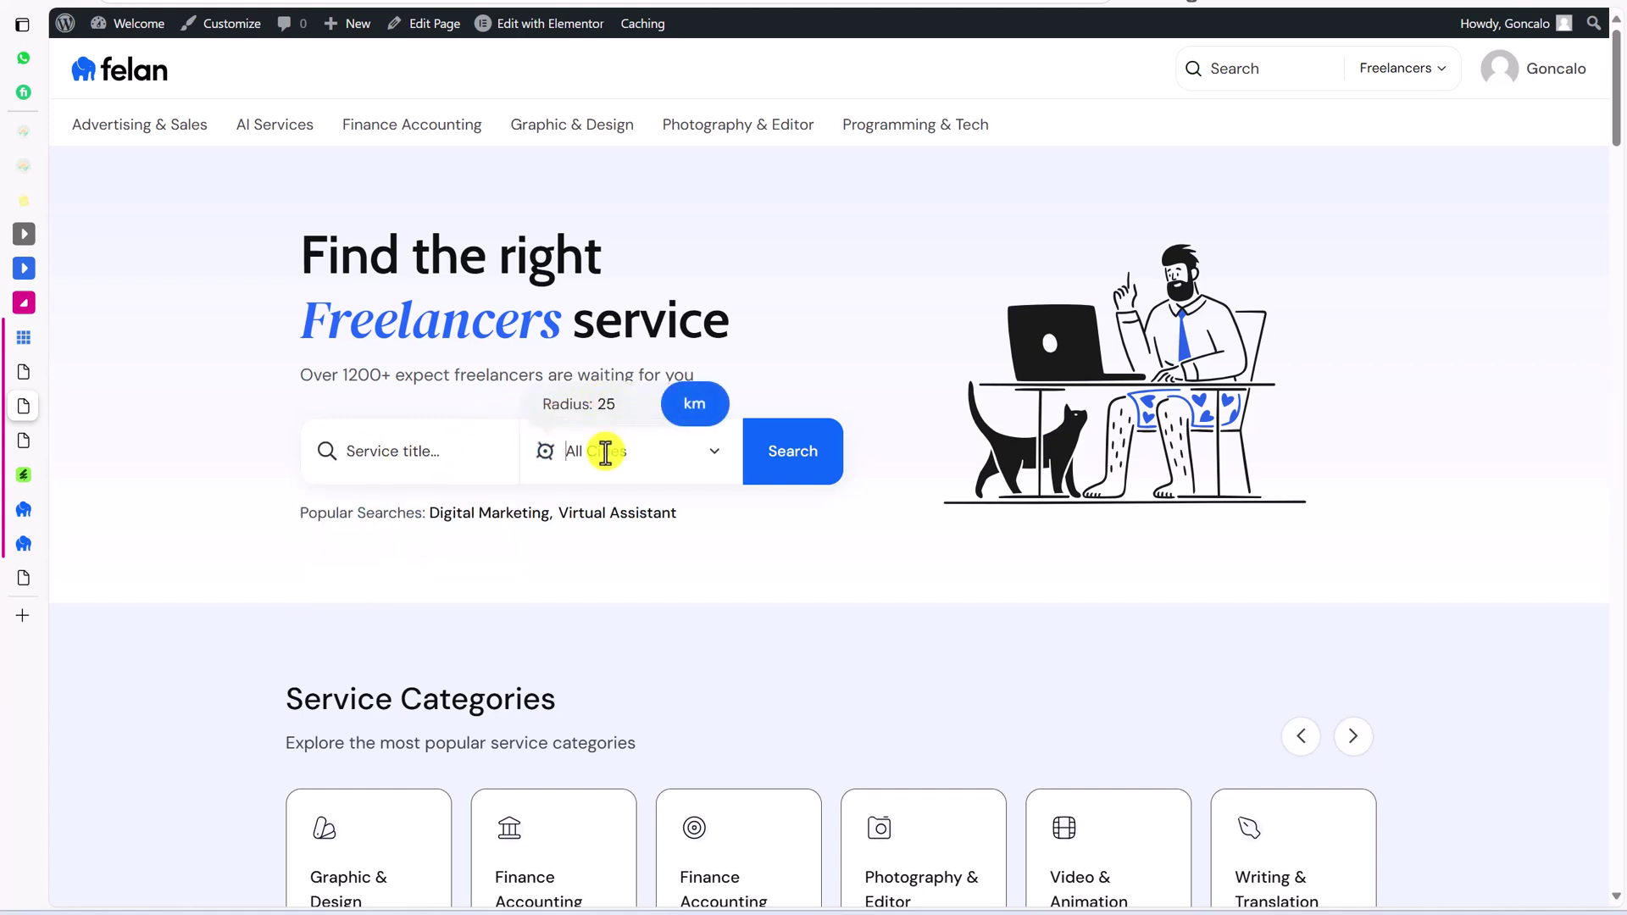
left_click(715, 451)
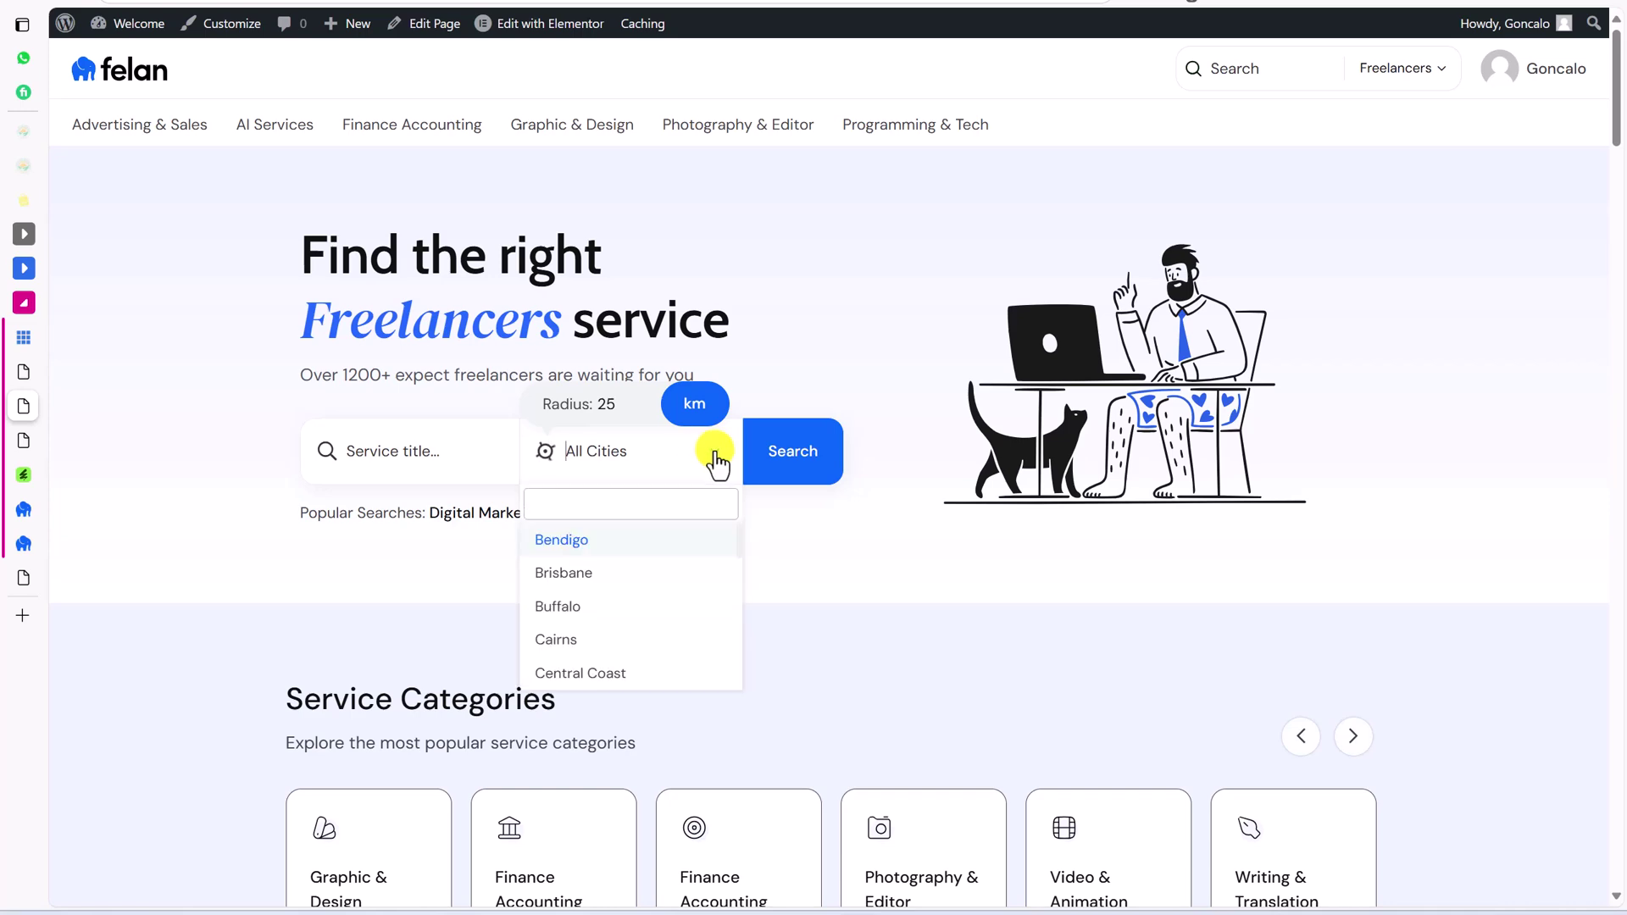
left_click(383, 632)
scroll(383, 631, "down", 3)
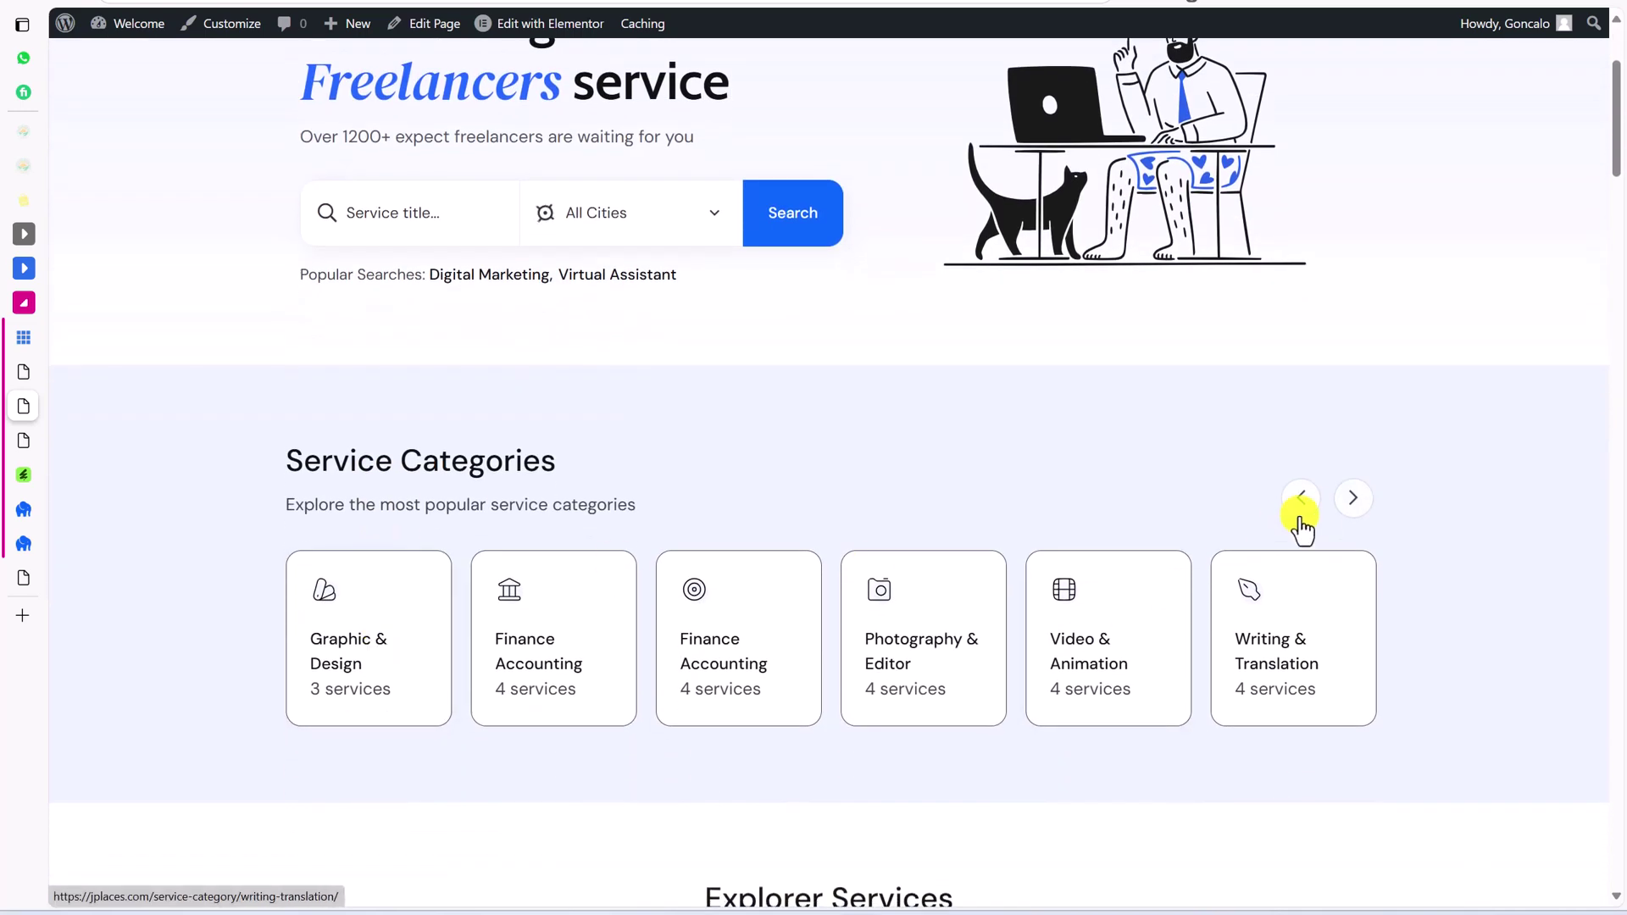
left_click(1353, 498)
Step: Look through the remaining homepage sections, from Explorer Services and Top Talent to the blog and footer, and return to the start
scroll(1351, 512, "down", 5)
scroll(1347, 517, "down", 4)
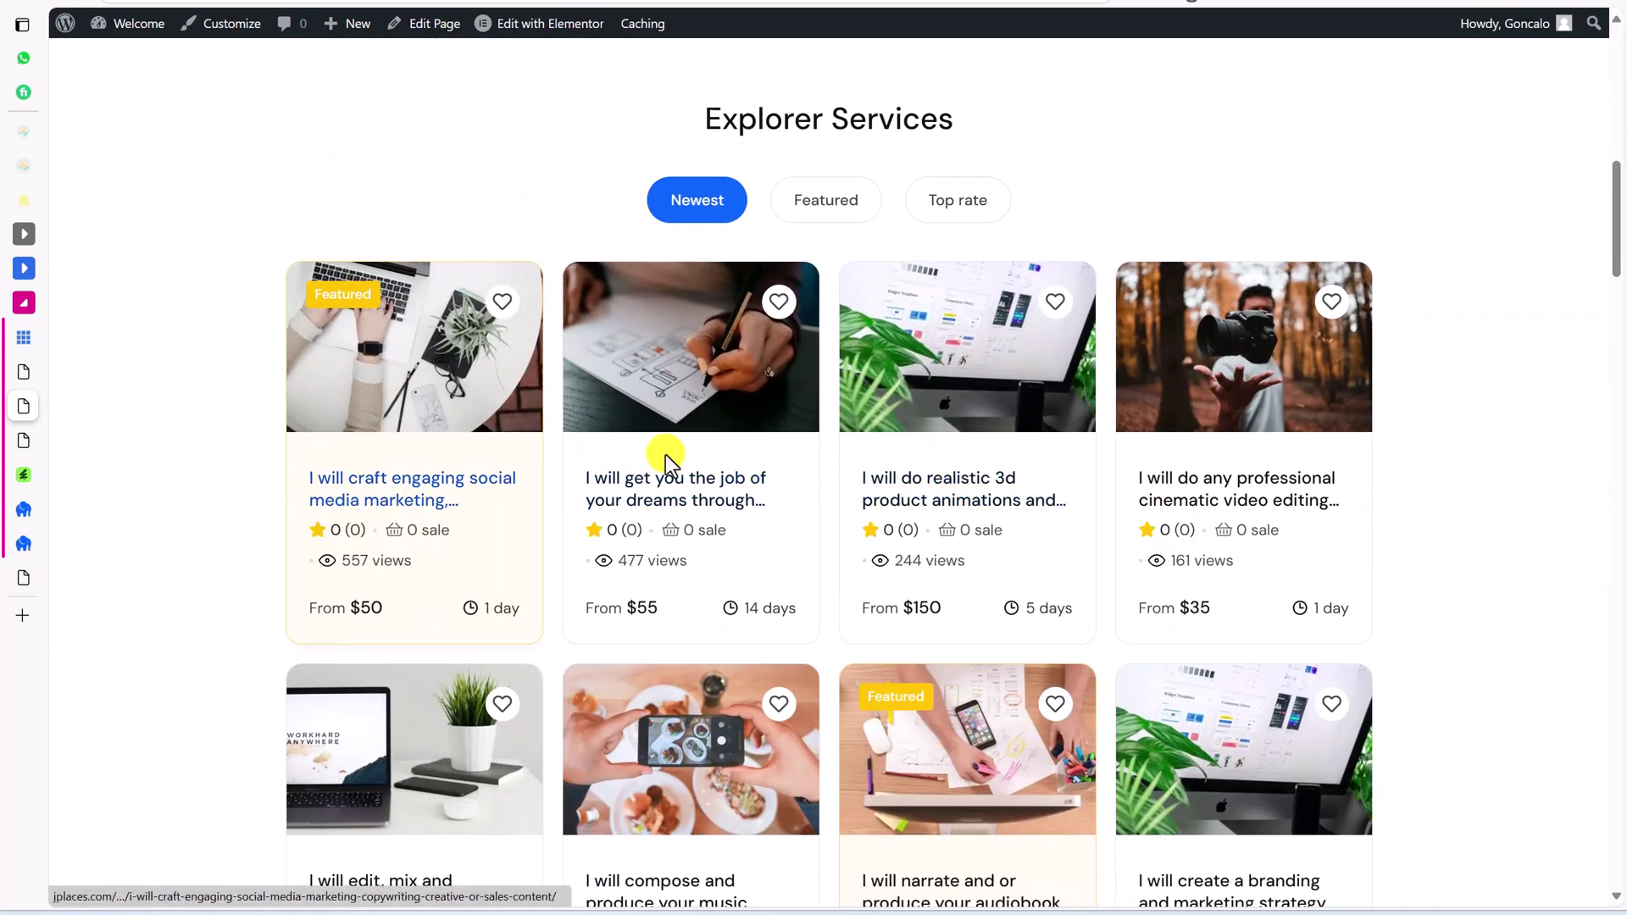
scroll(744, 468, "down", 10)
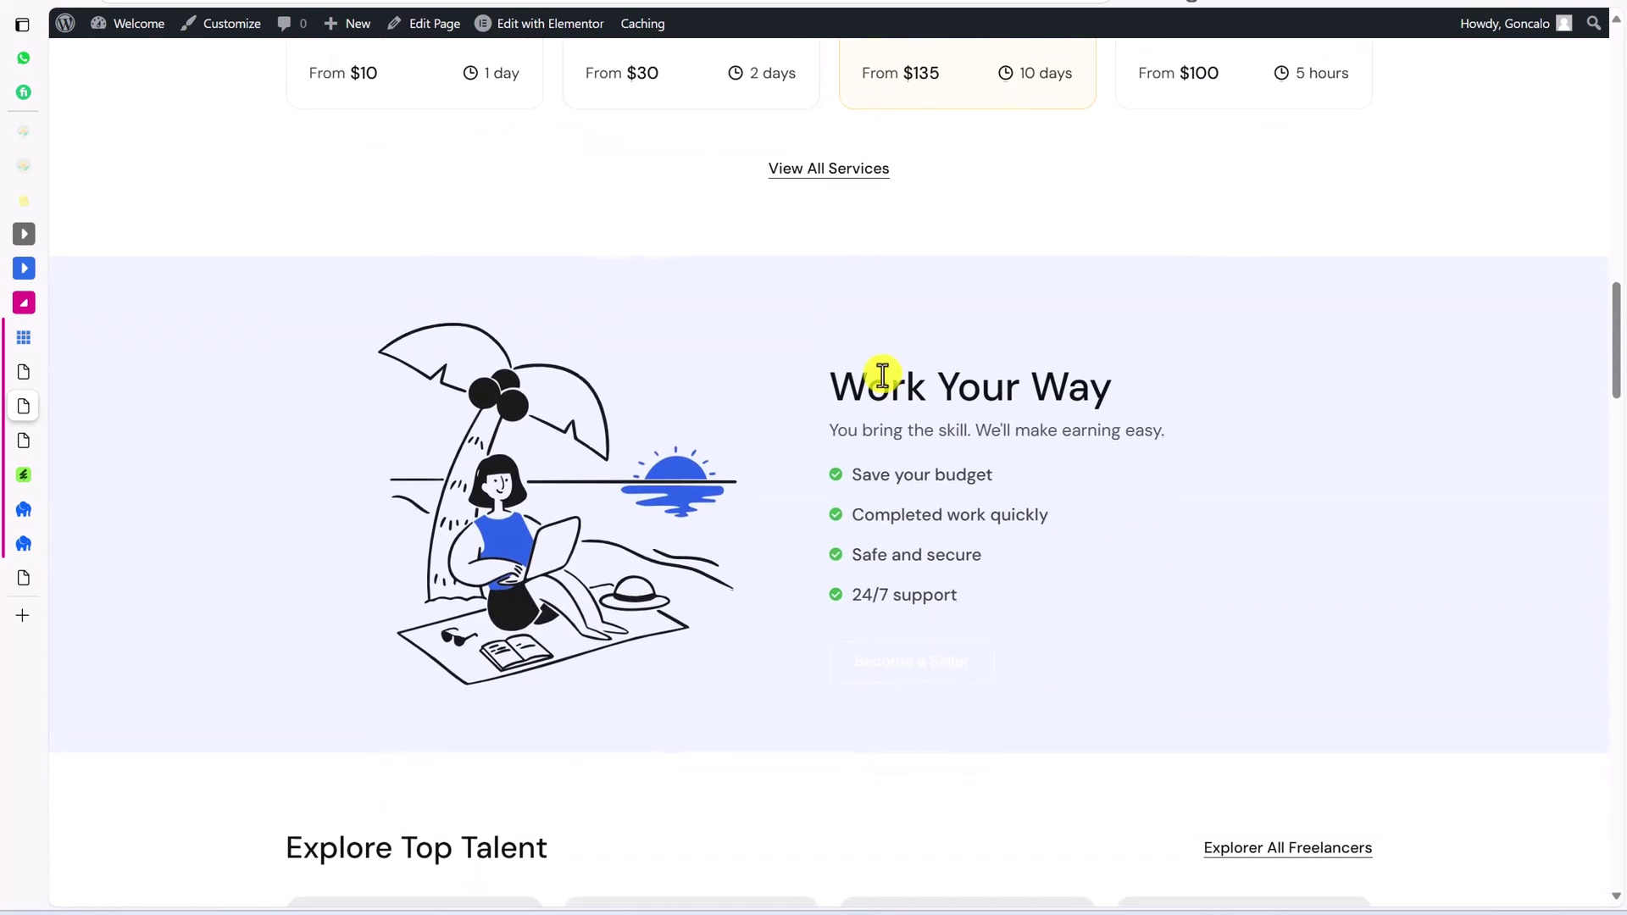
scroll(808, 395, "down", 7)
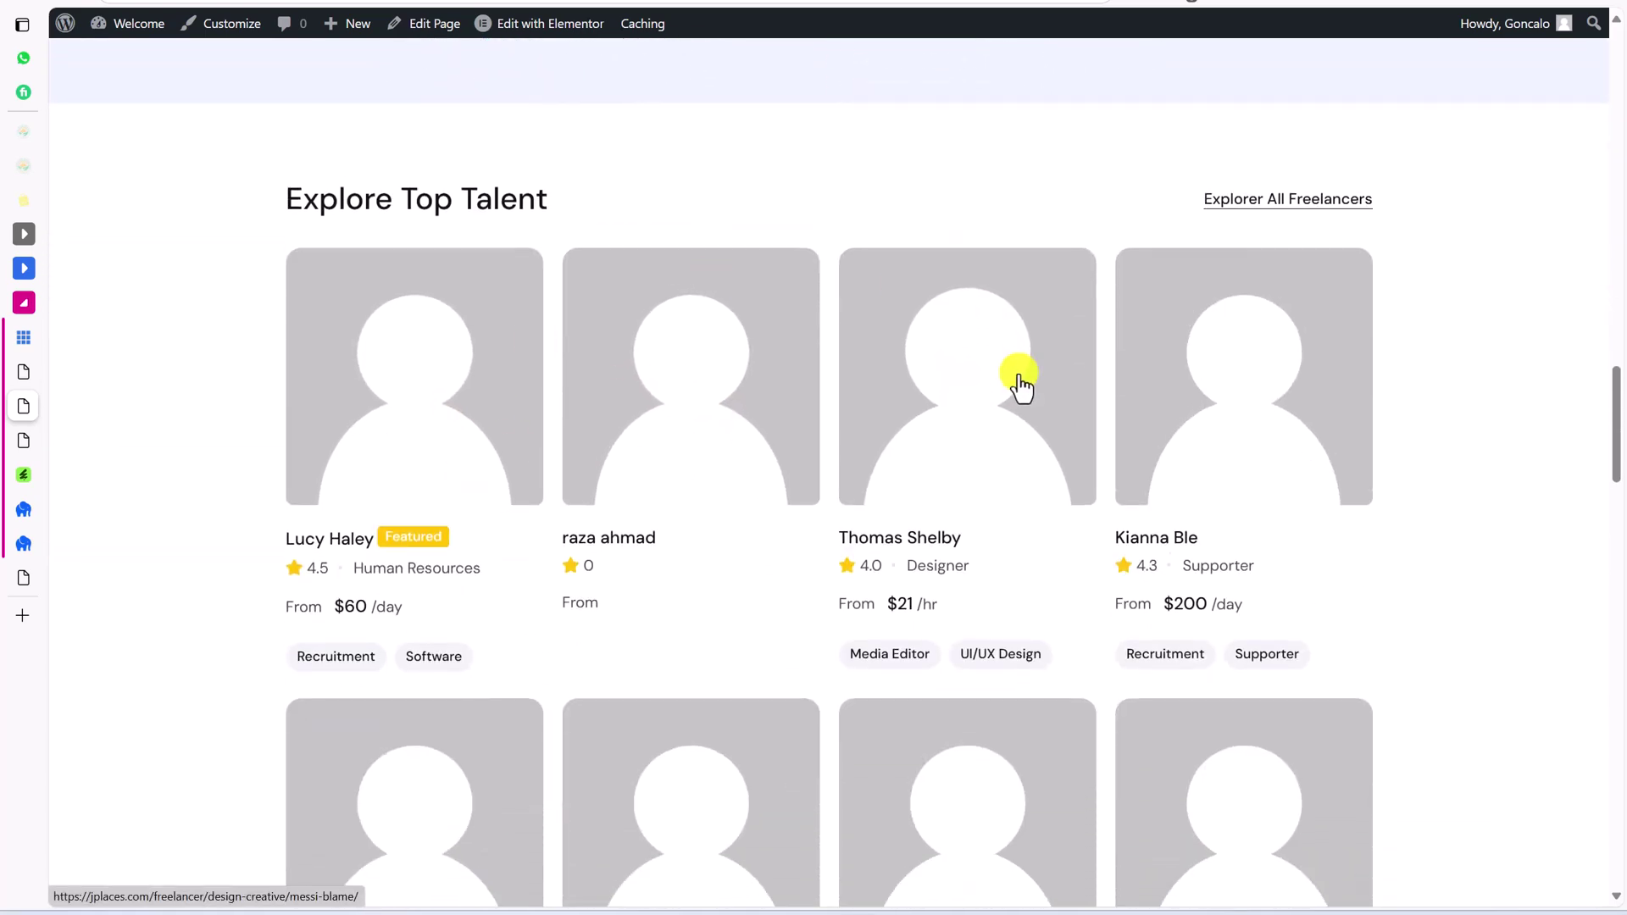
scroll(675, 407, "down", 6)
scroll(675, 407, "down", 4)
scroll(635, 406, "down", 5)
scroll(637, 414, "down", 10)
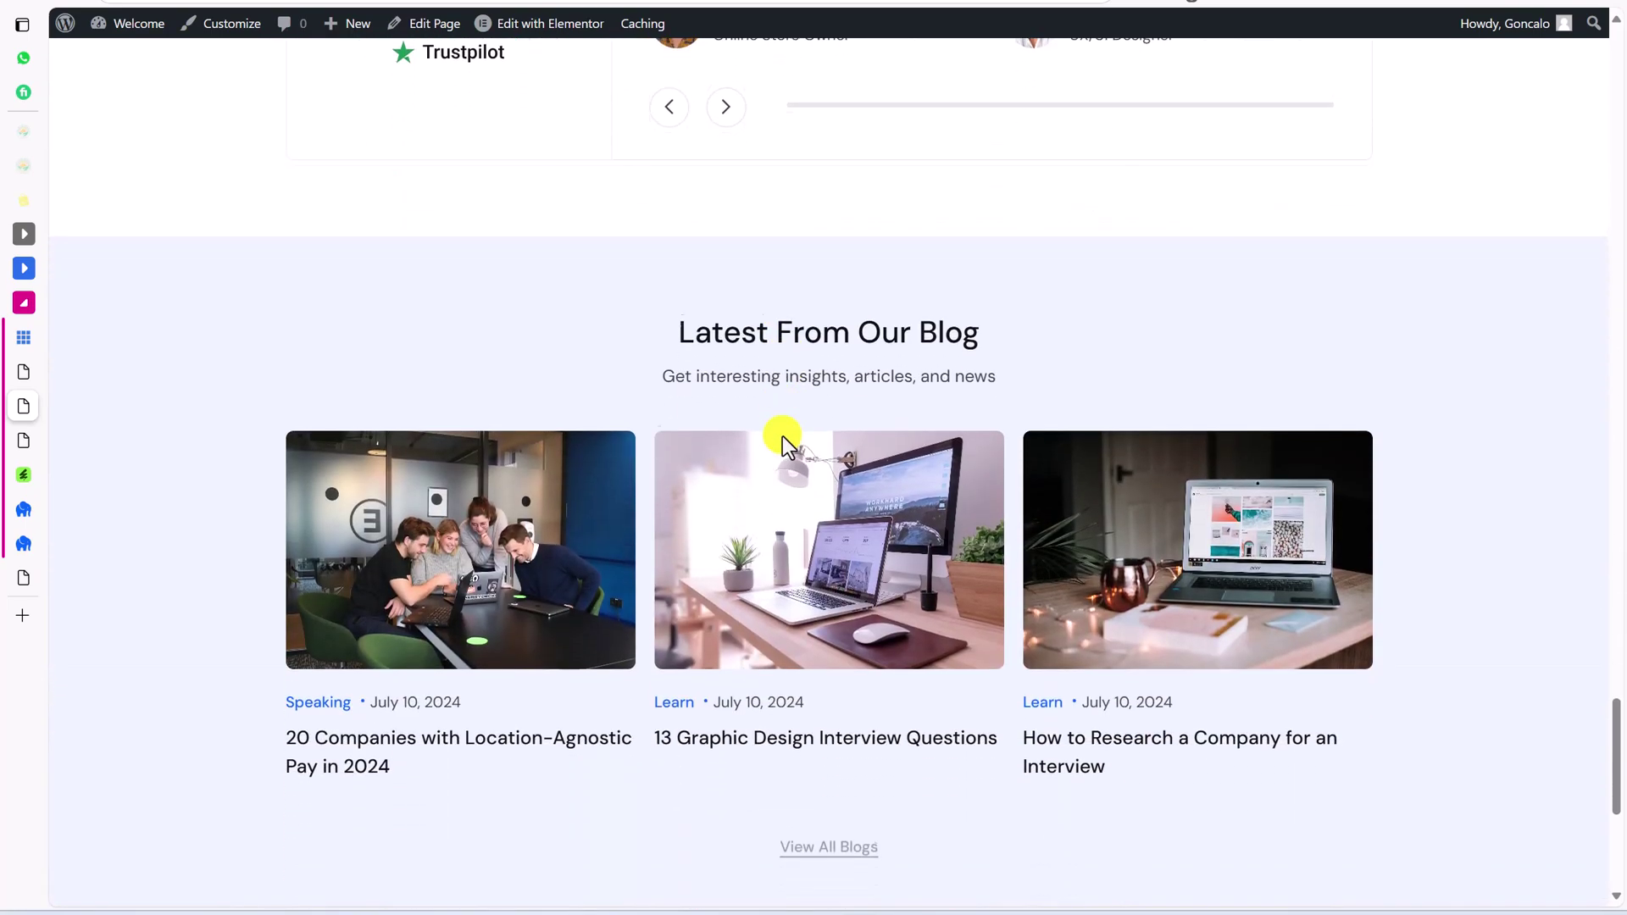
scroll(782, 435, "down", 5)
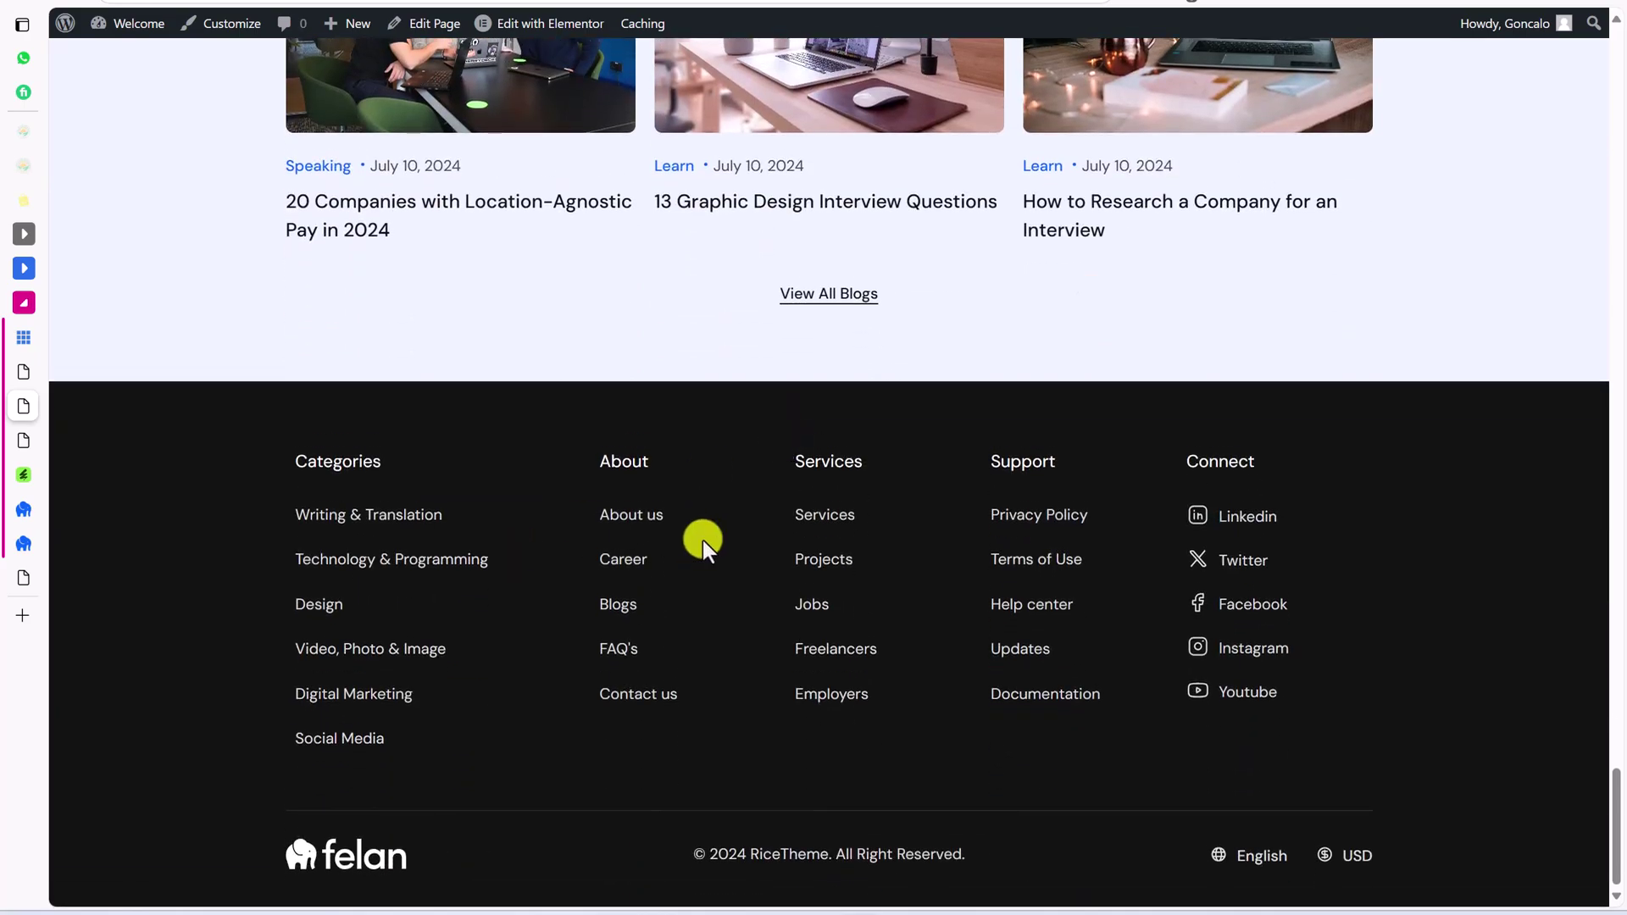
scroll(704, 540, "up", 20)
scroll(703, 541, "up", 8)
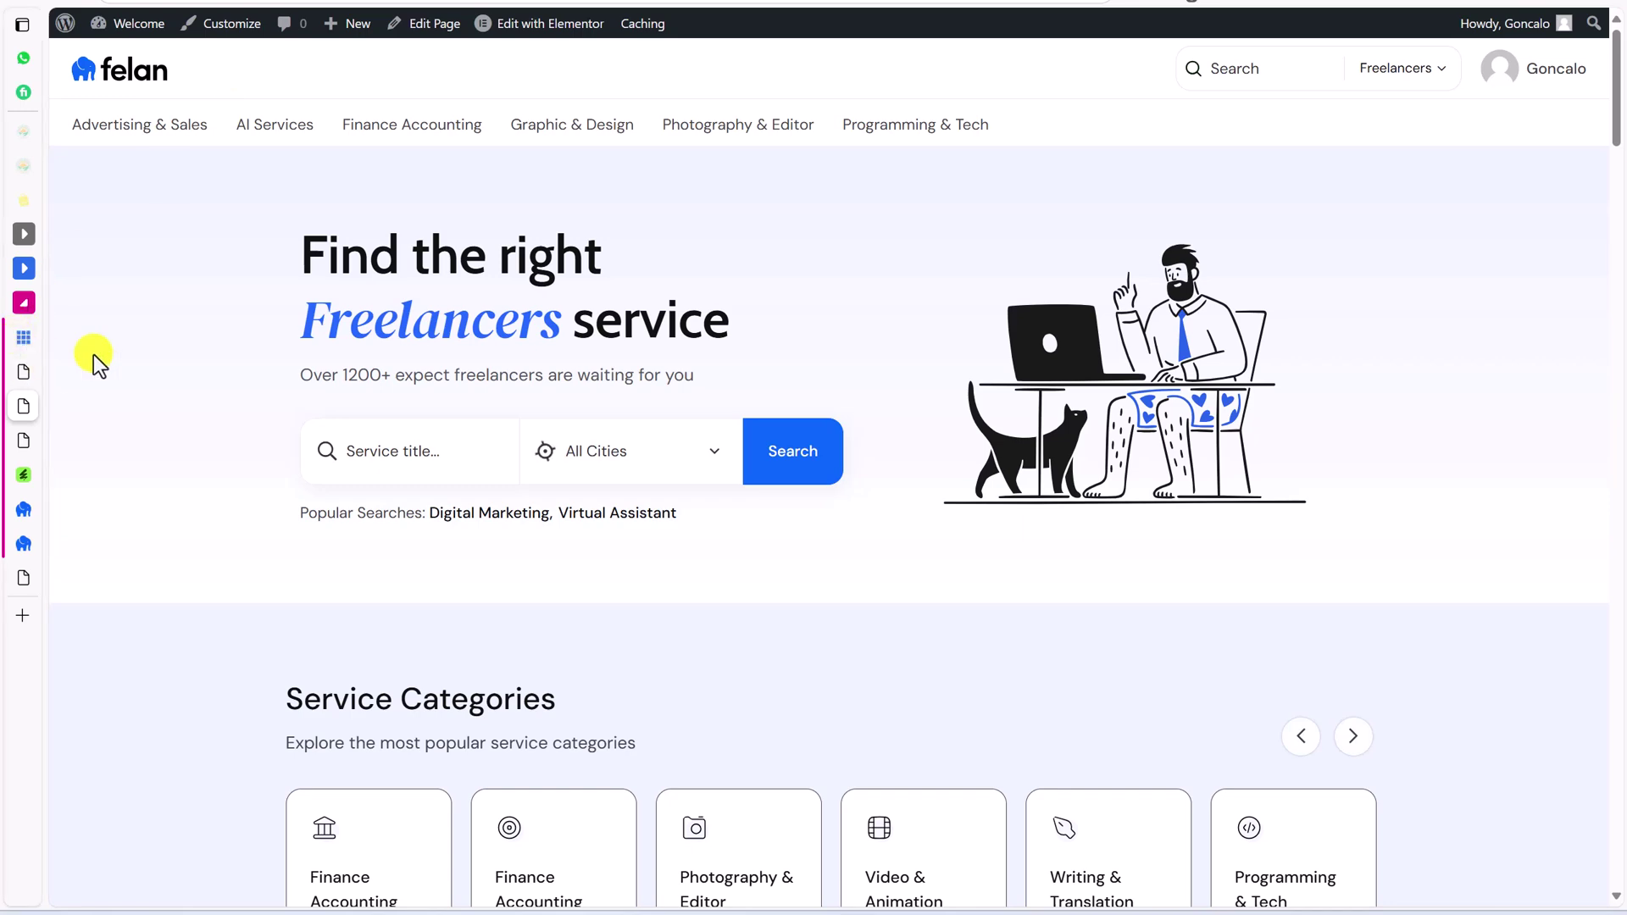
Step: Return to the WordPress admin and look through the list of all pages
left_click(23, 372)
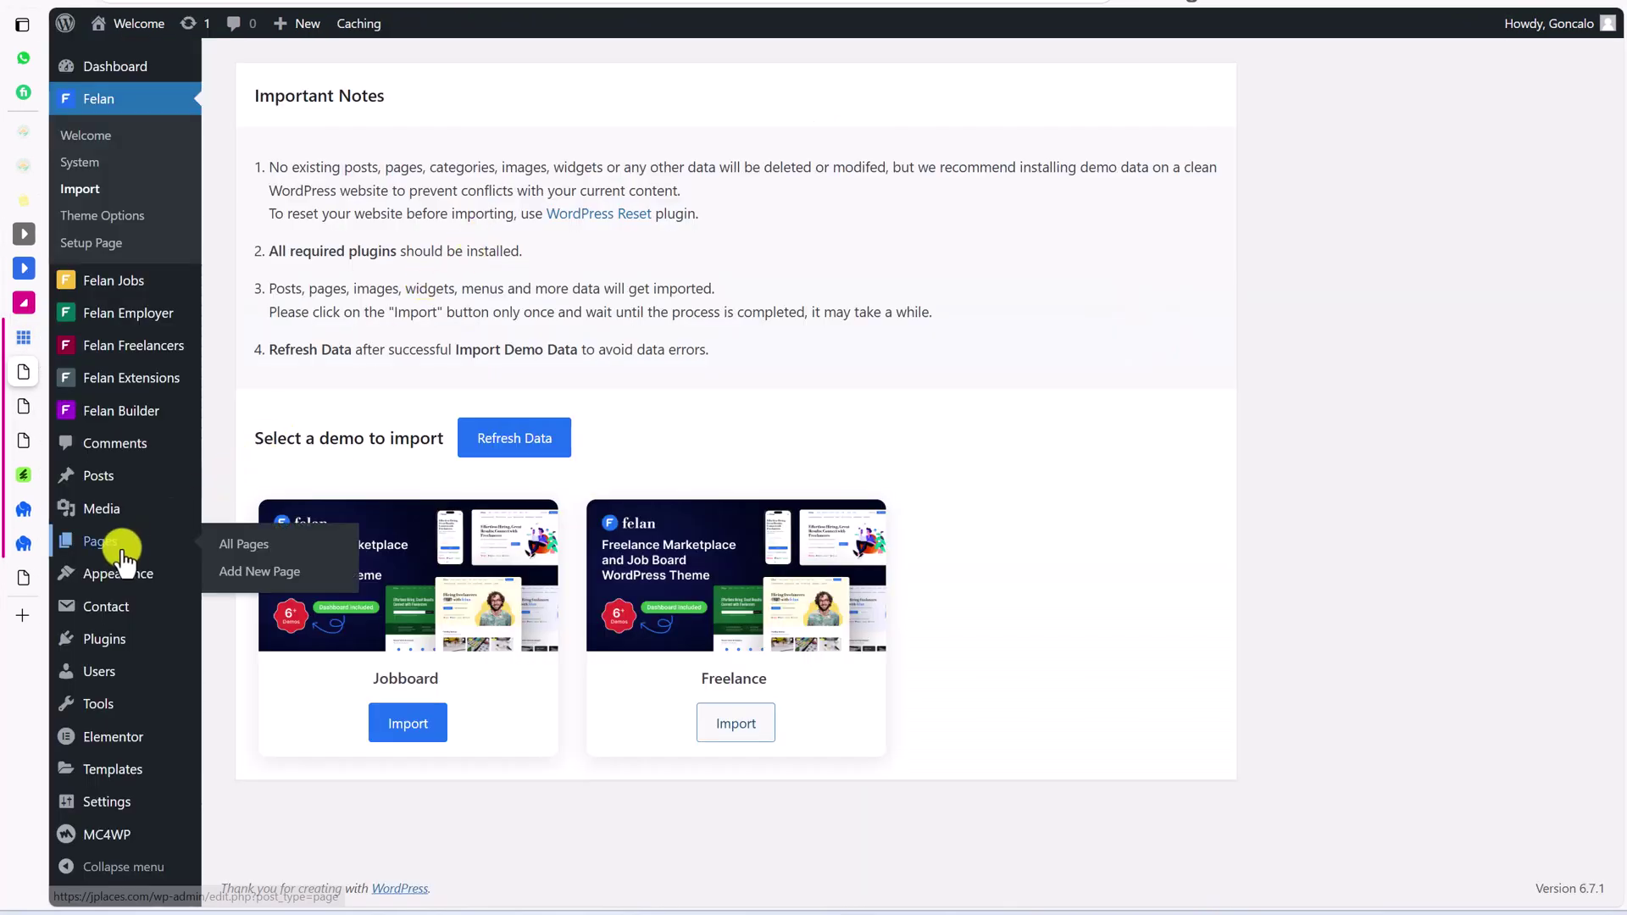
left_click(119, 547)
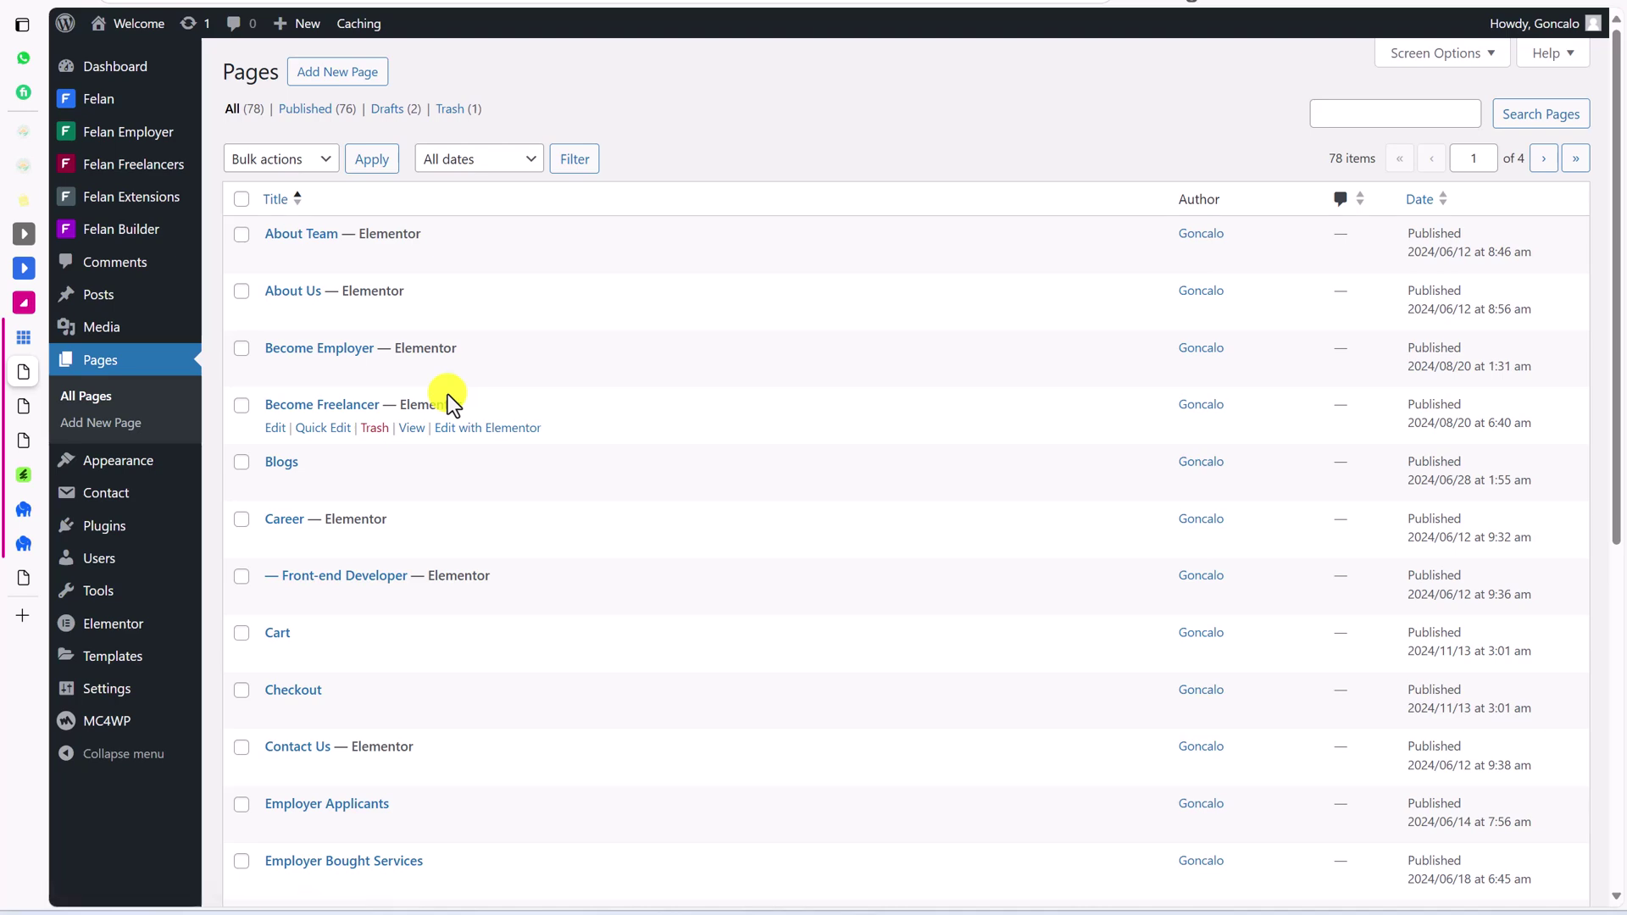
scroll(447, 394, "down", 5)
scroll(508, 254, "up", 5)
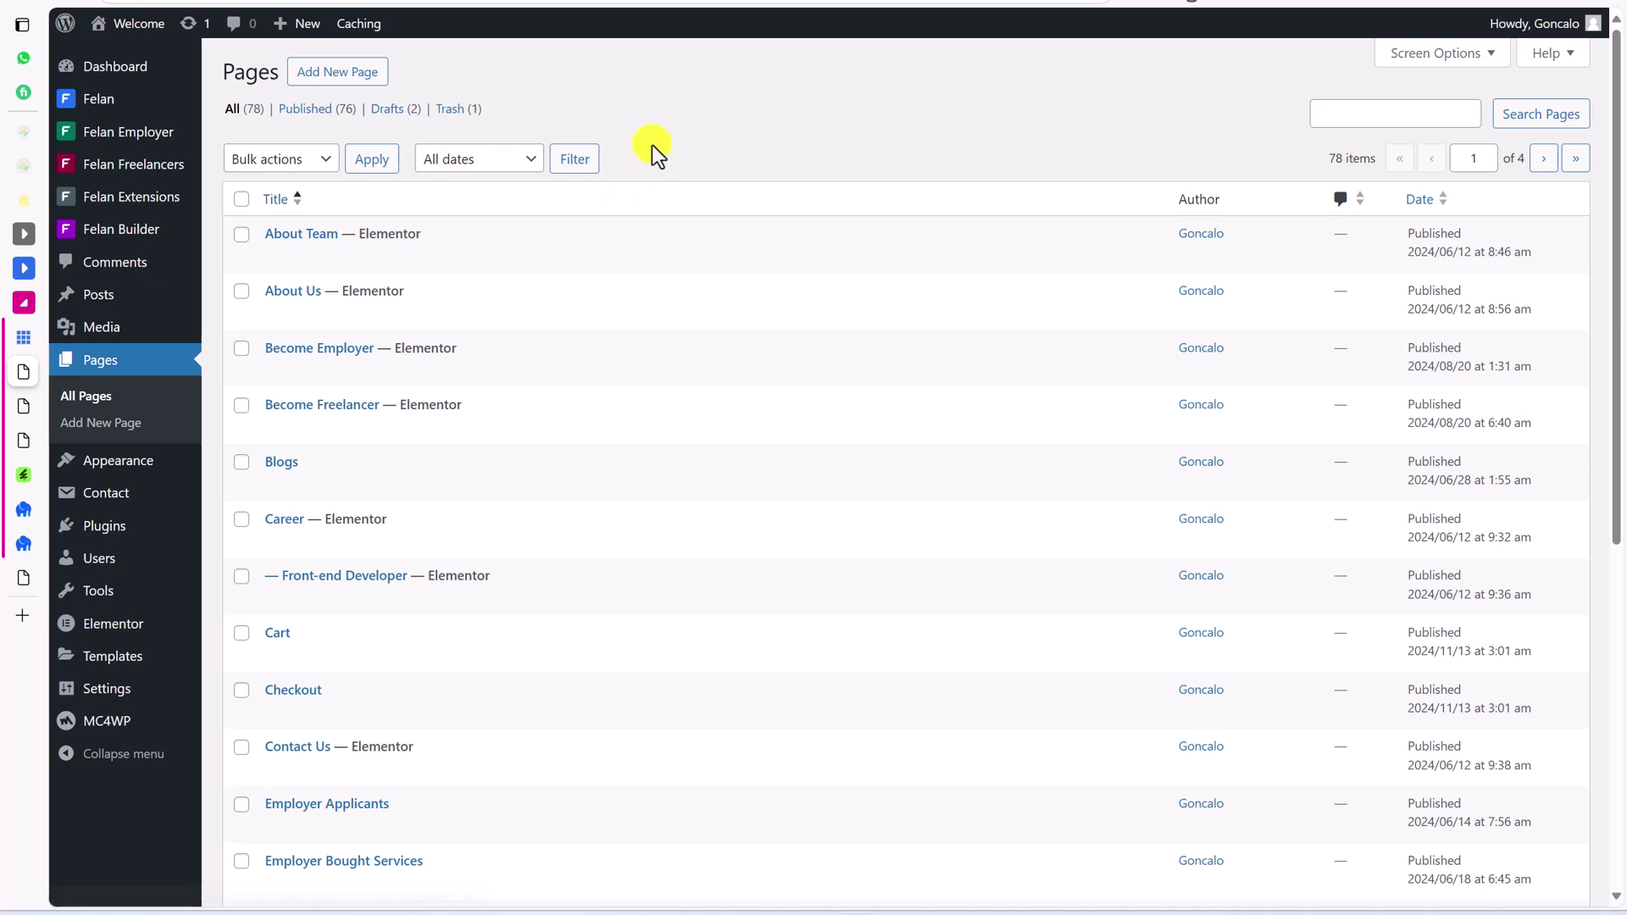
Step: Open Felan's Theme Options and review the General Option settings, from post types to social sharing
mouse_move(108, 106)
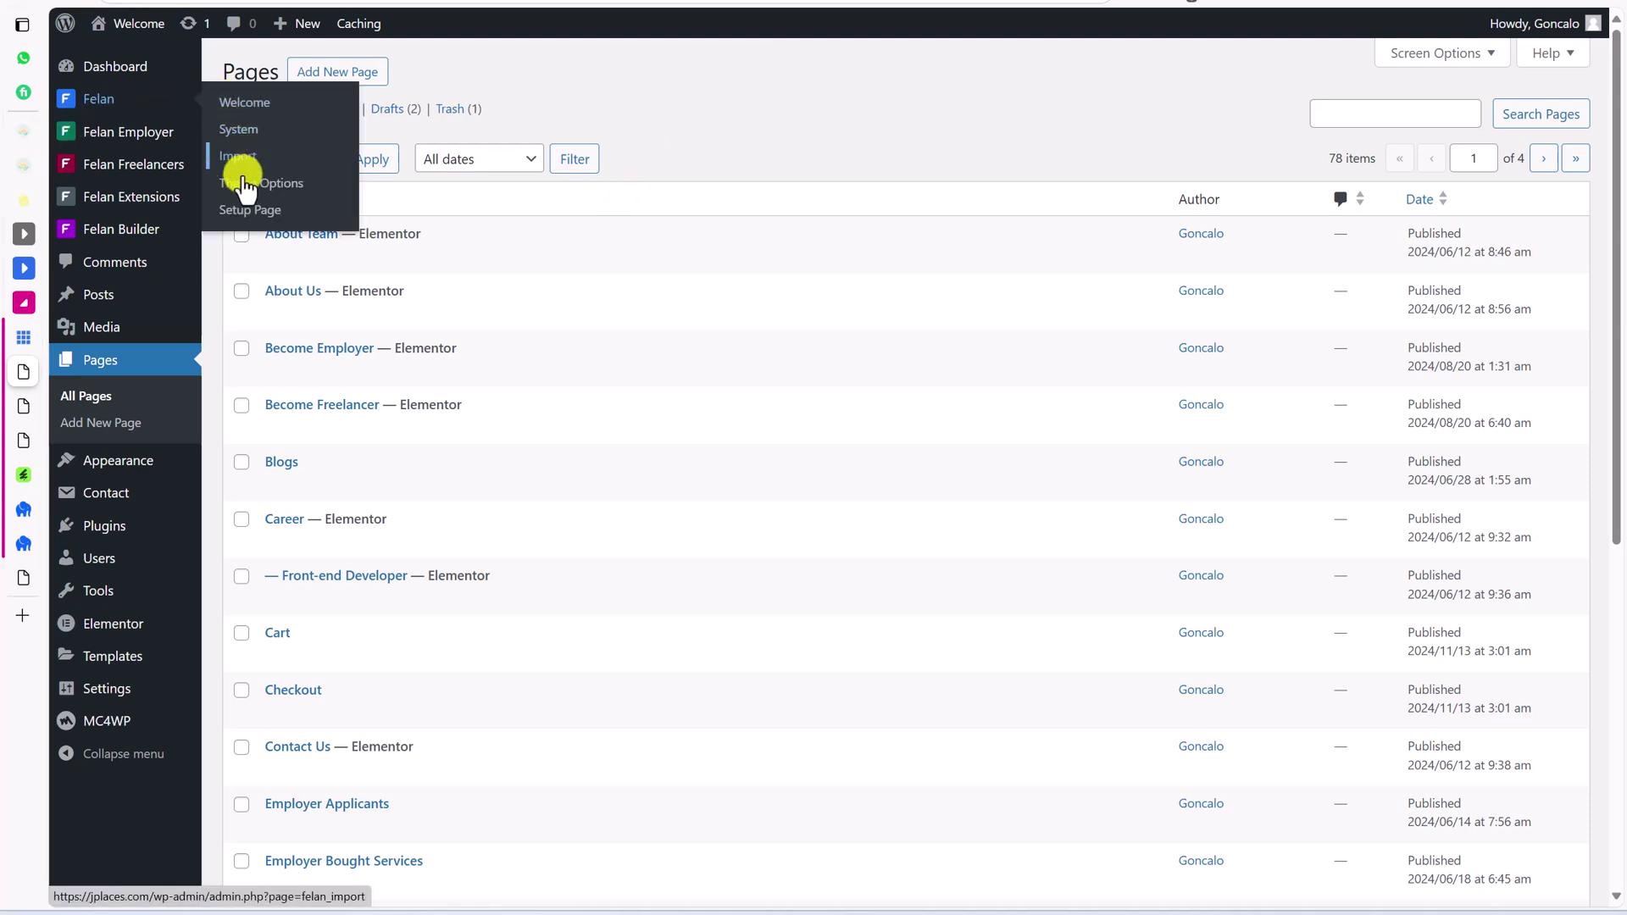
left_click(271, 184)
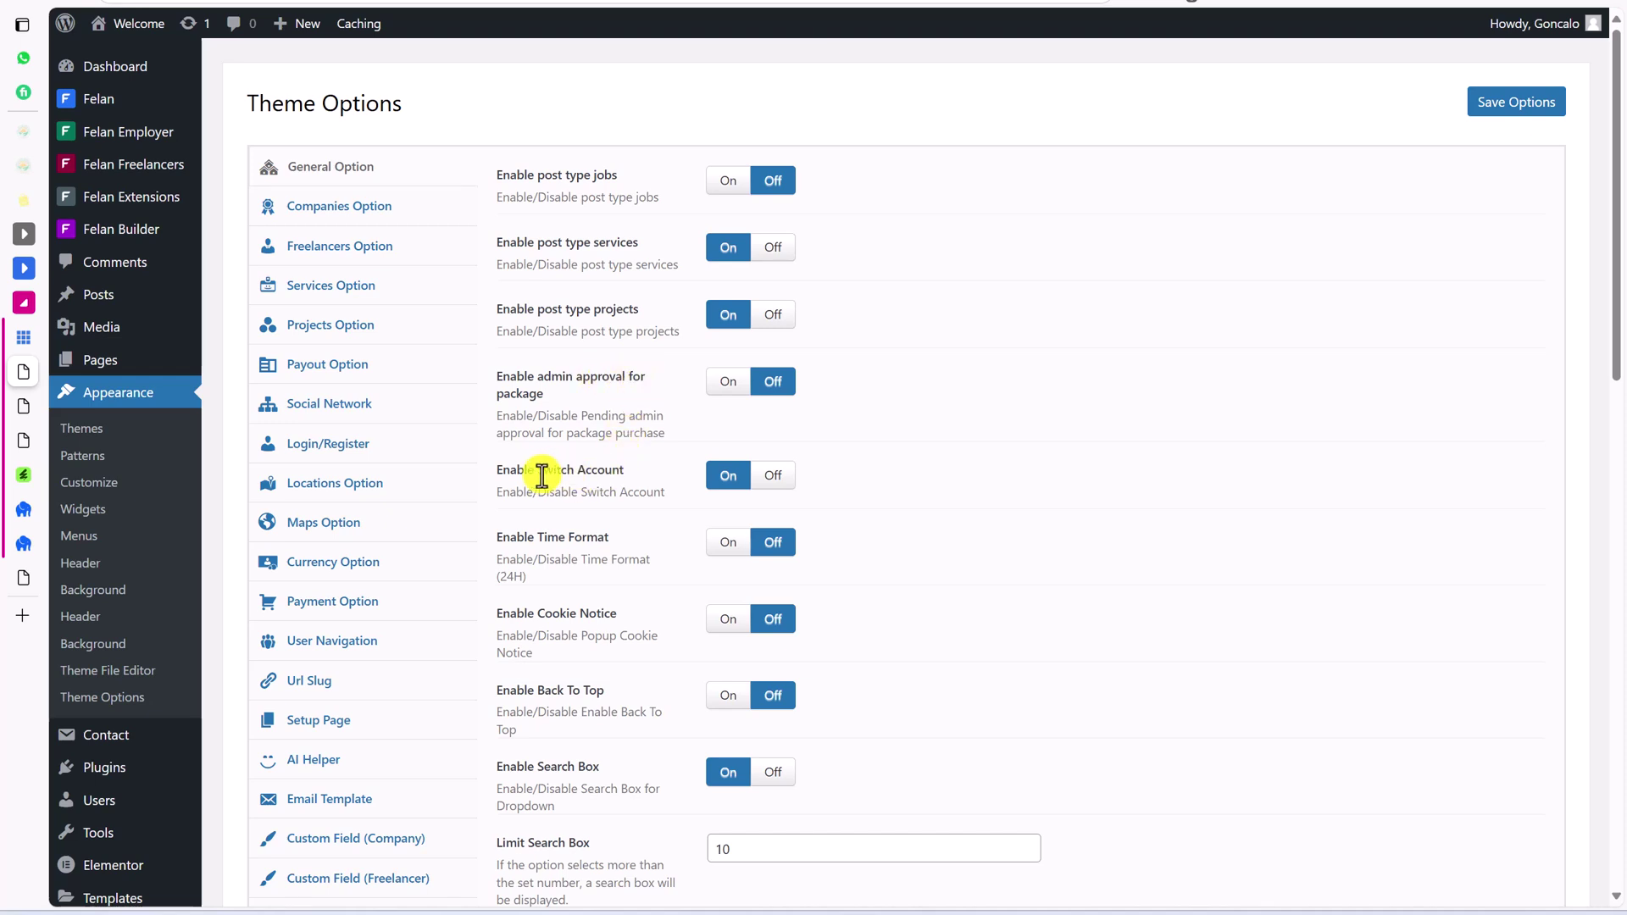
scroll(607, 466, "down", 4)
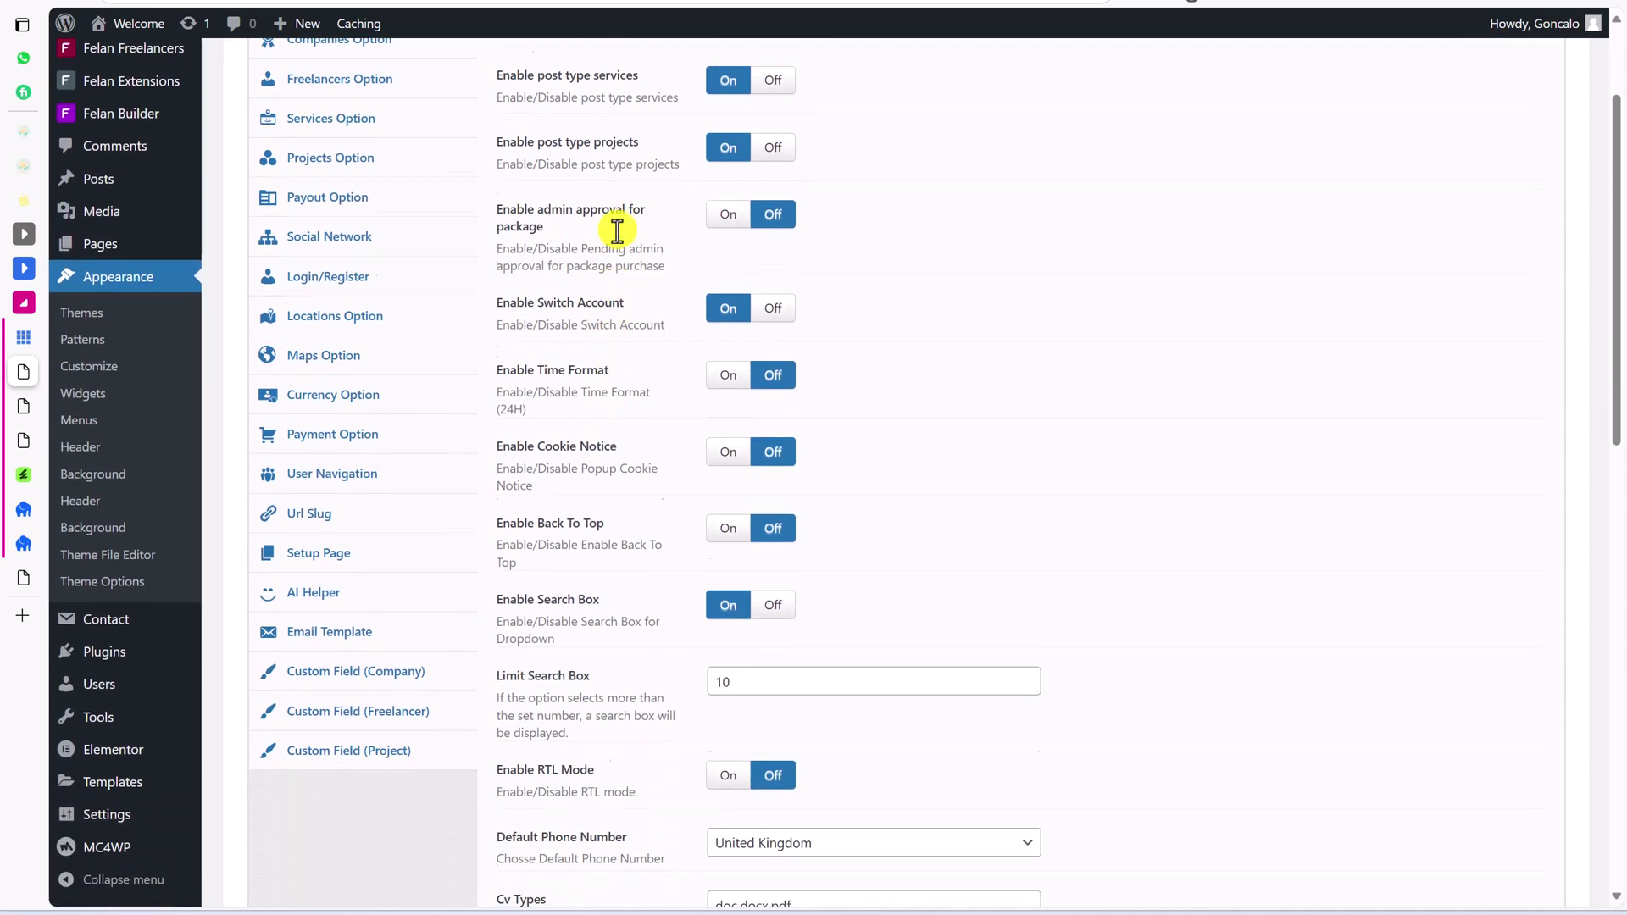
scroll(594, 347, "down", 4)
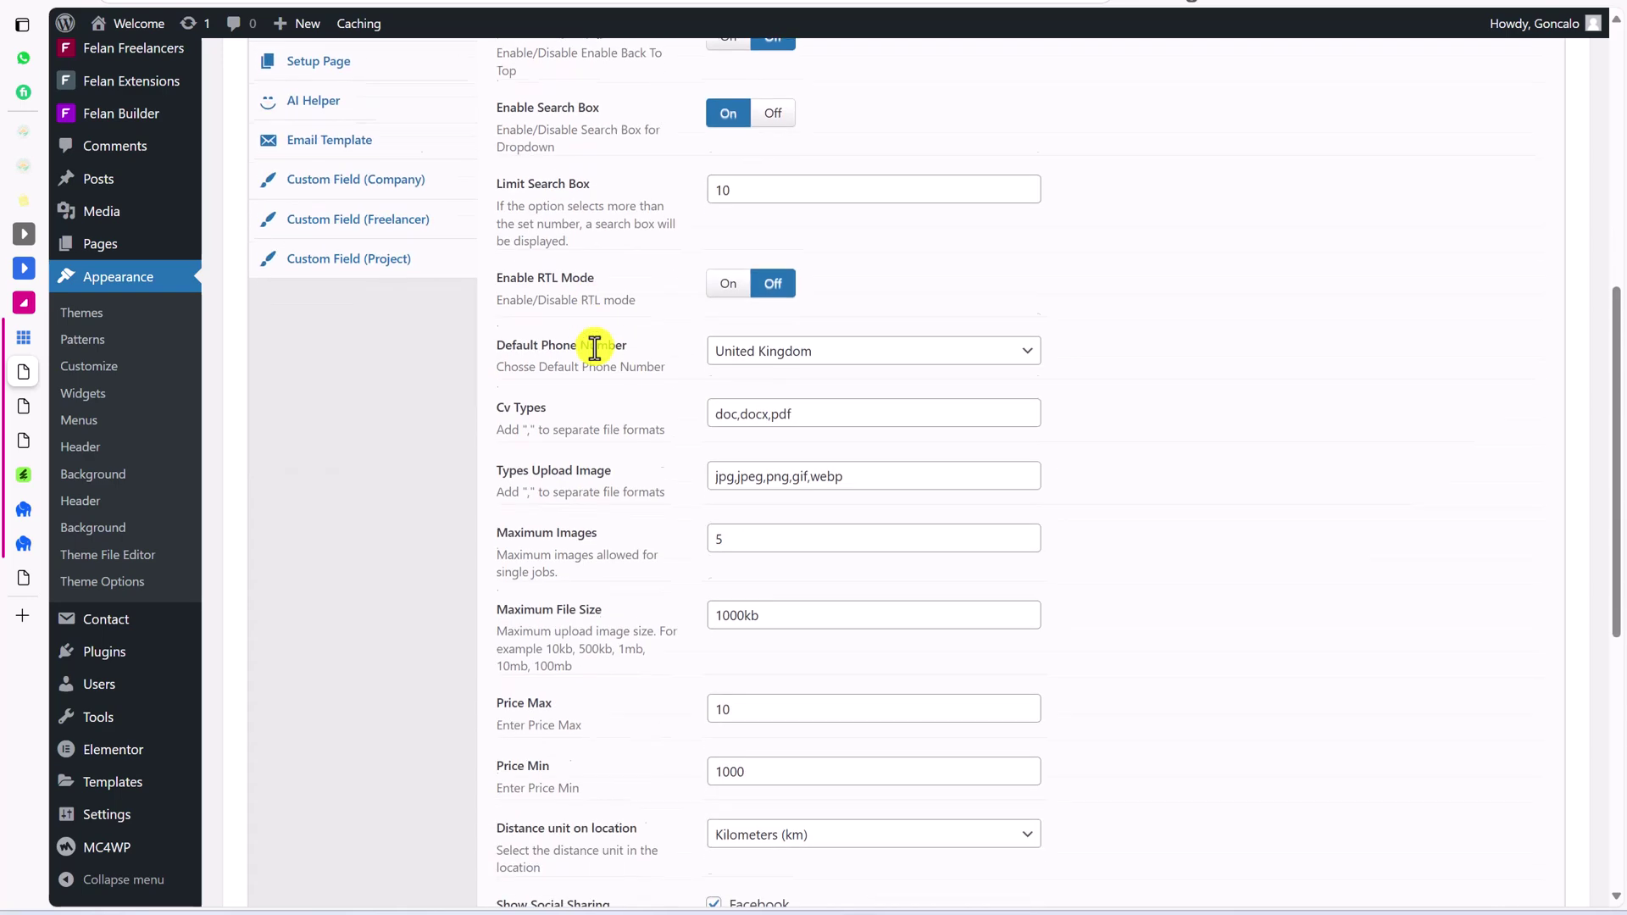
scroll(595, 347, "down", 2)
scroll(612, 525, "down", 1)
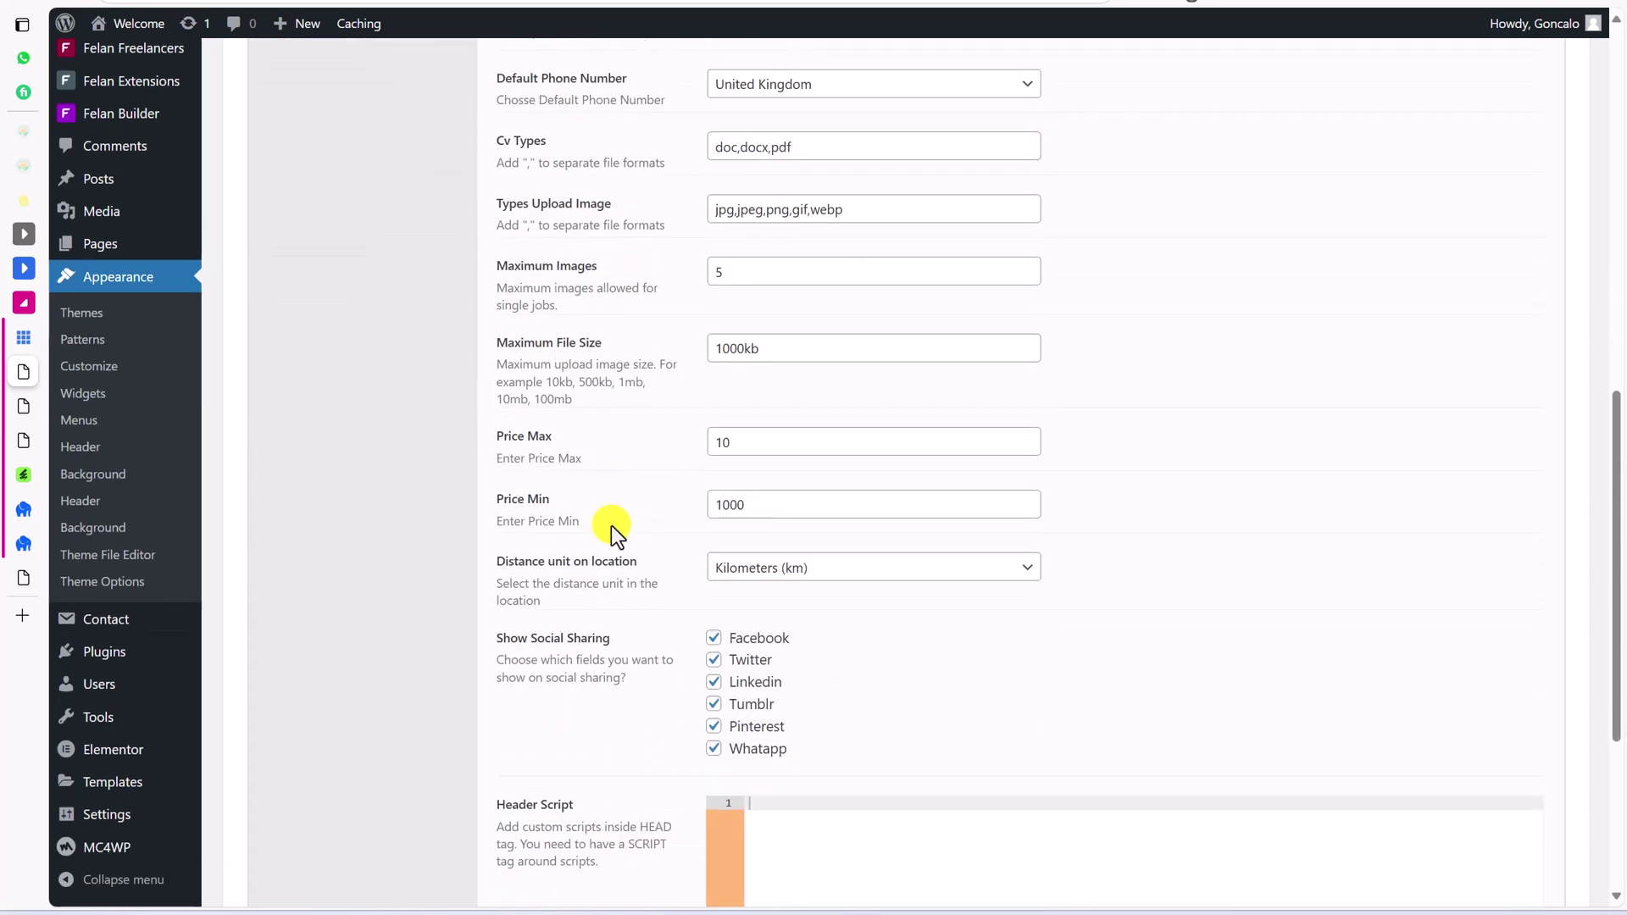
scroll(612, 525, "up", 10)
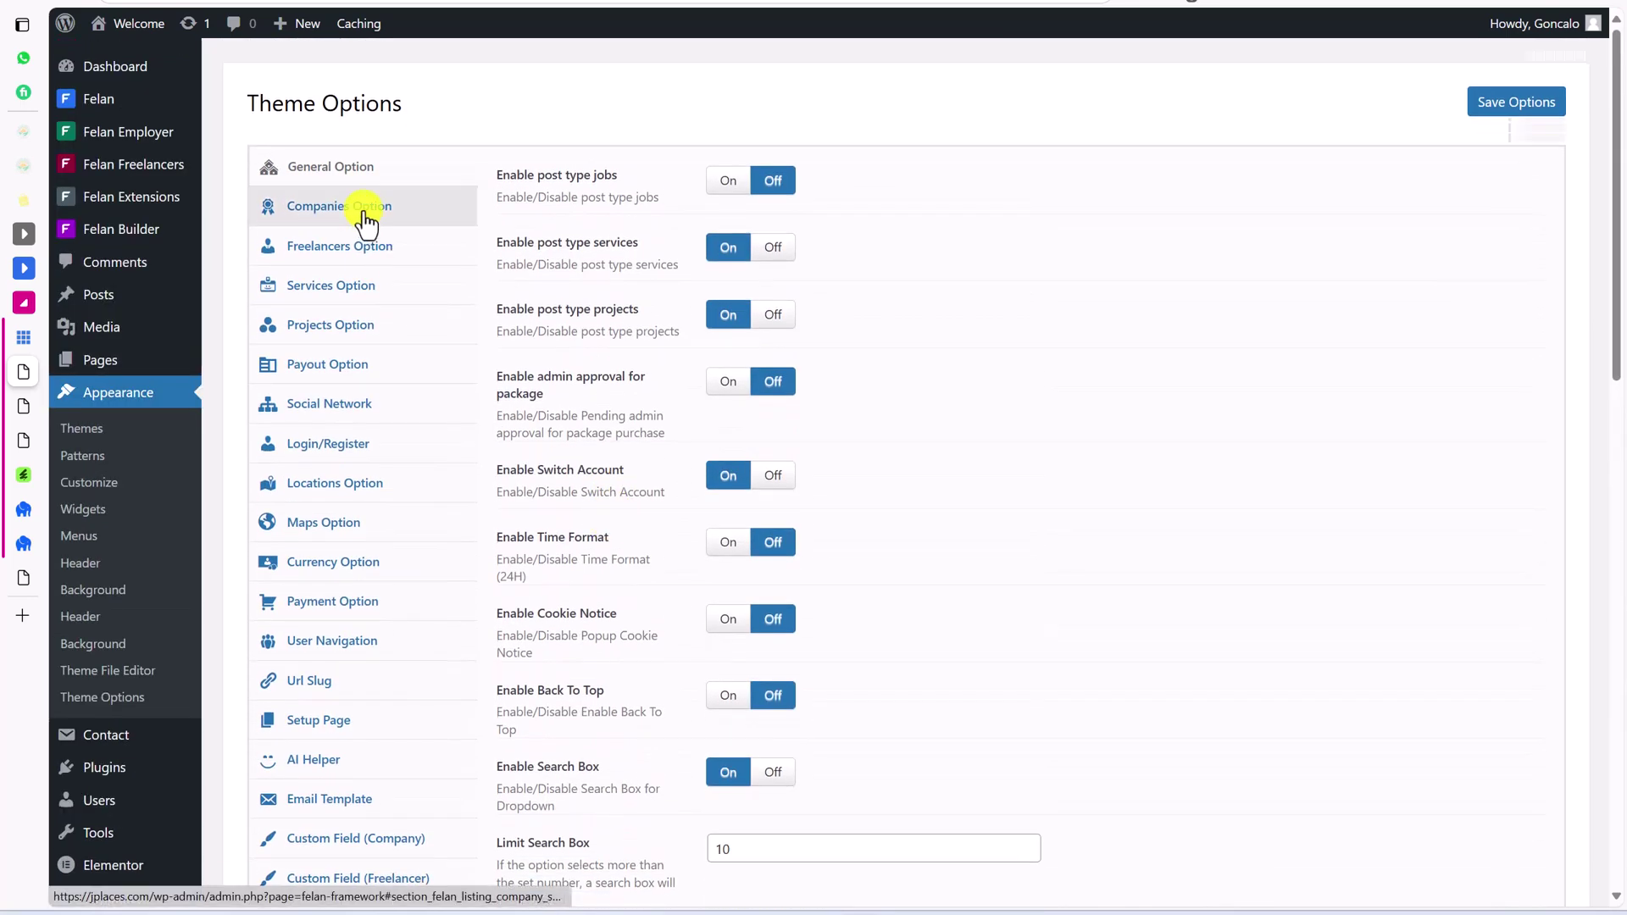
Step: Review the Companies and Freelancers Option settings, covering the freelancer withdrawal fee, content order, profile form fields and package options
left_click(360, 220)
left_click(363, 252)
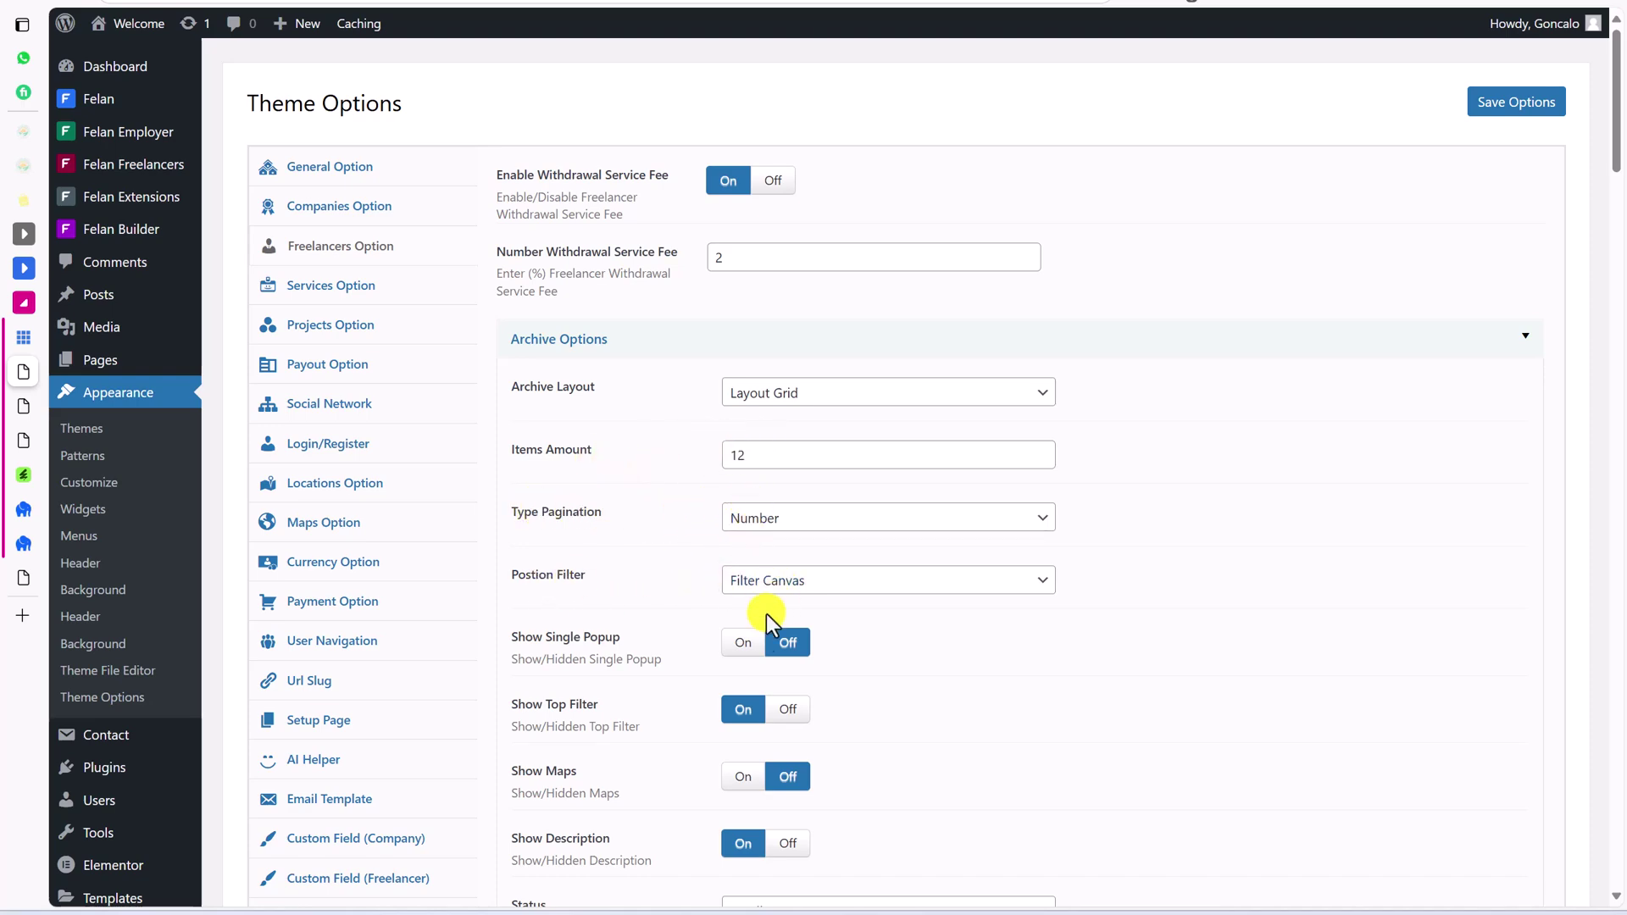
scroll(746, 644, "down", 15)
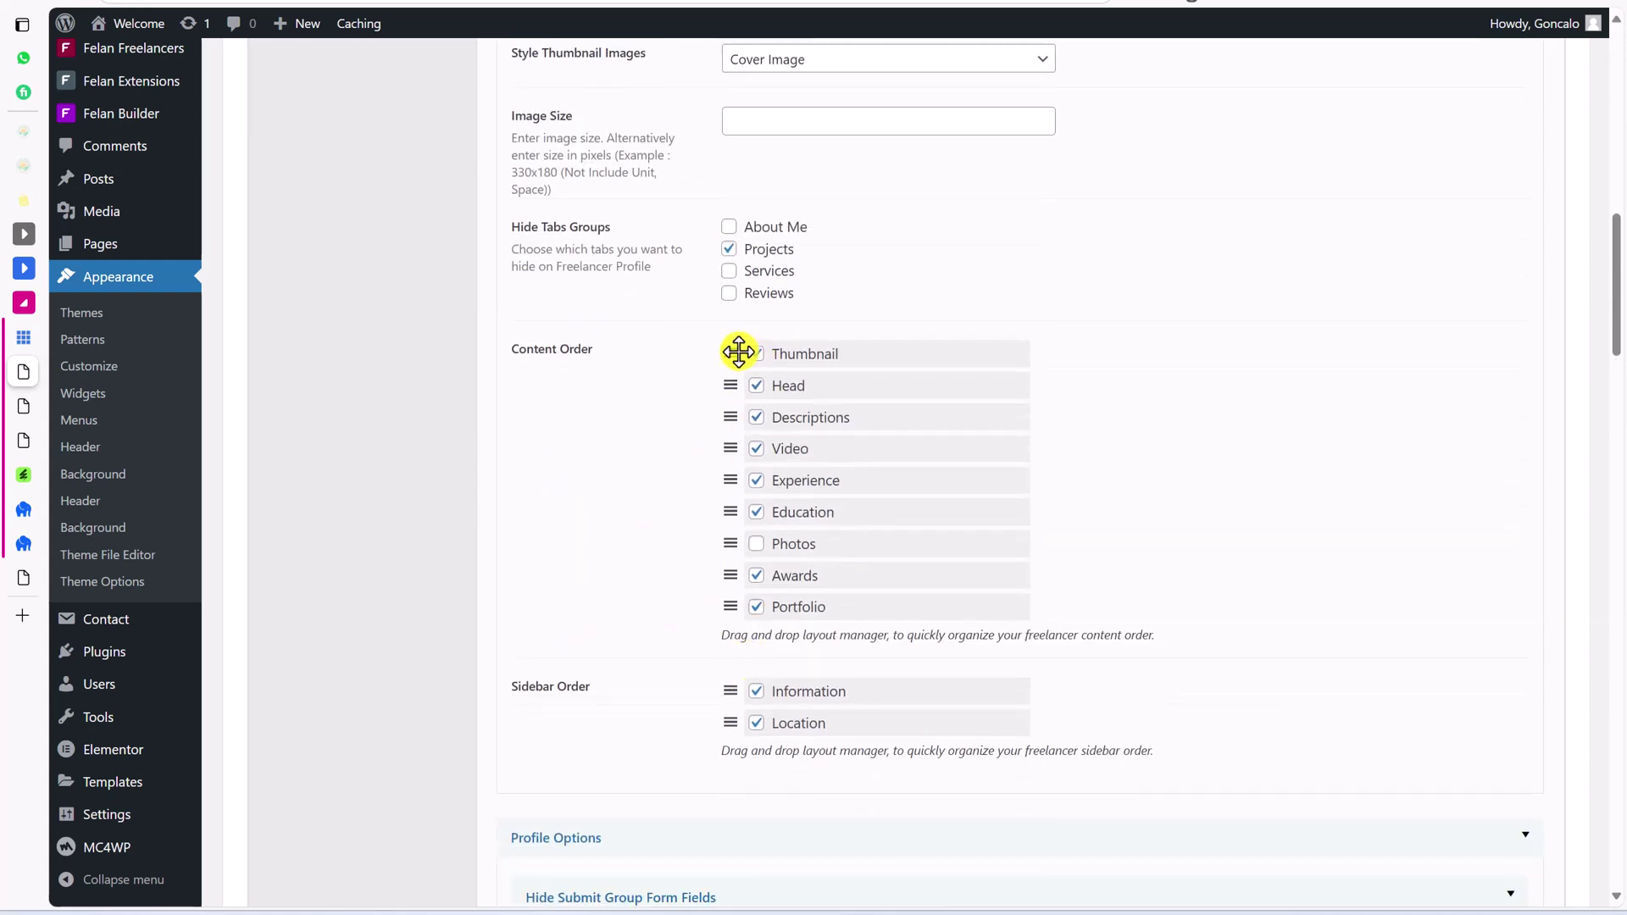
left_click_drag(726, 351, 741, 389)
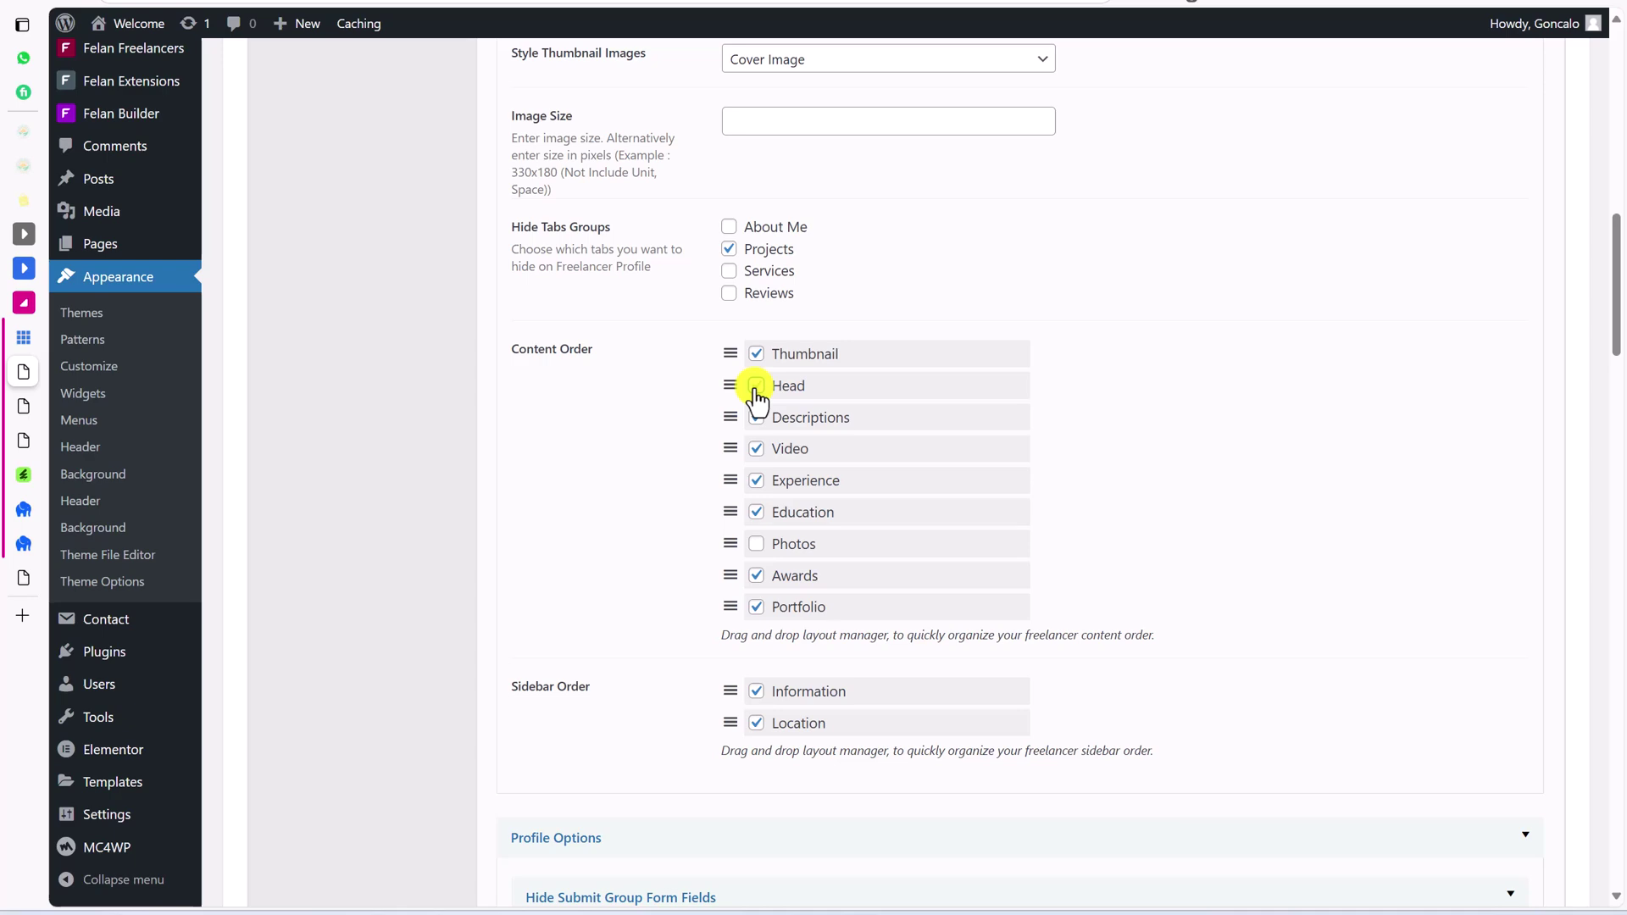
scroll(756, 732, "down", 9)
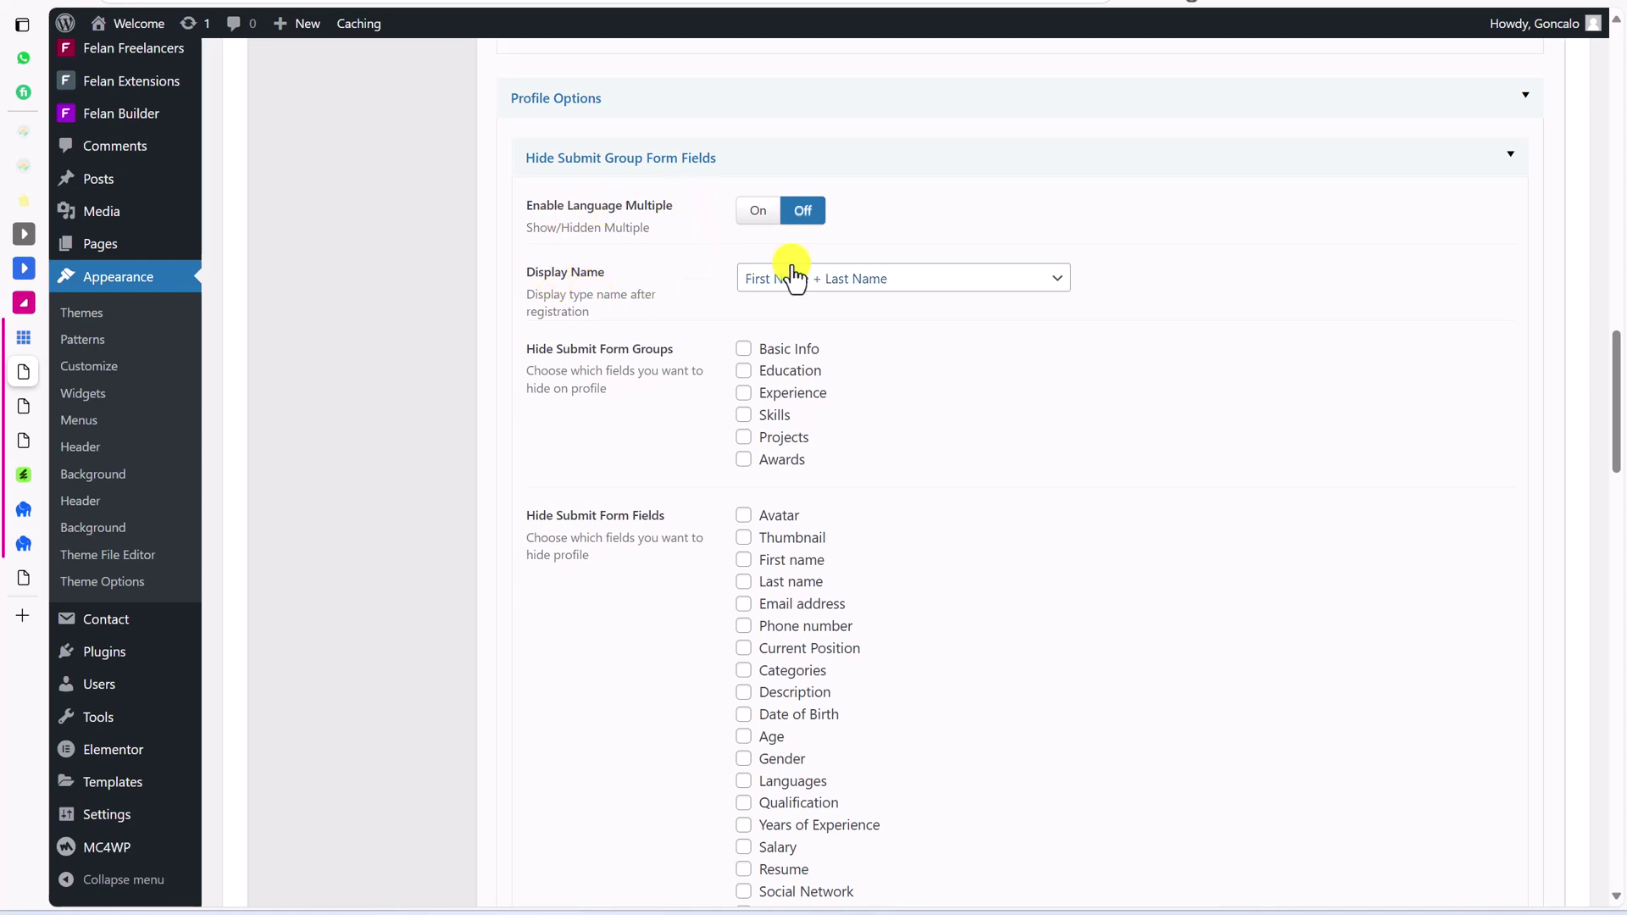
scroll(756, 497, "down", 2)
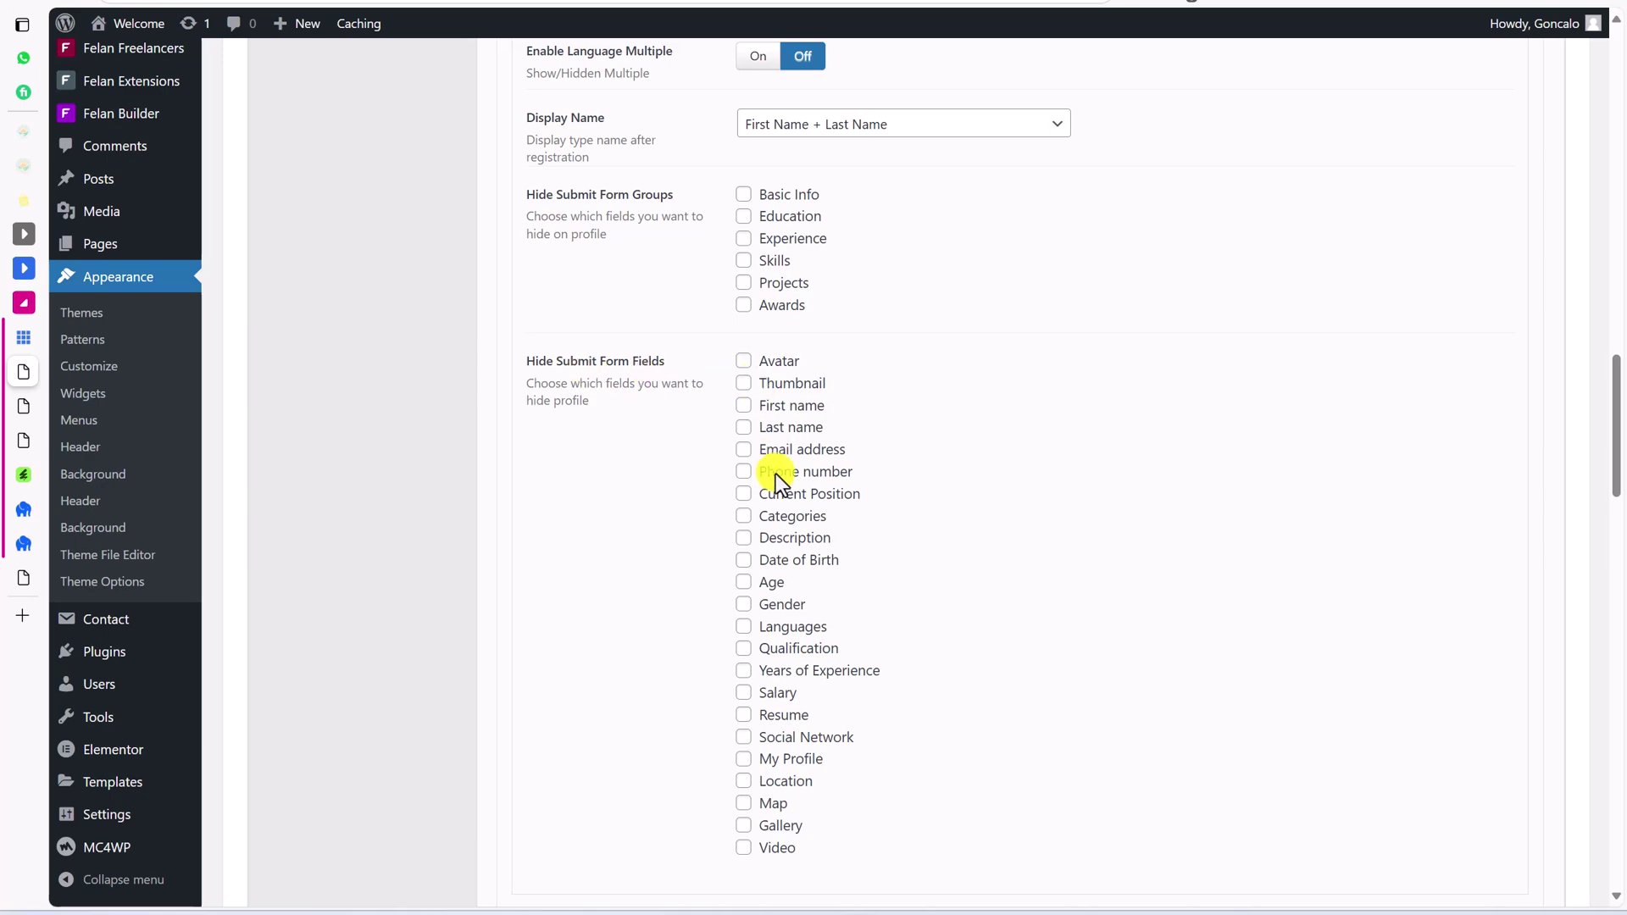
scroll(746, 613, "down", 20)
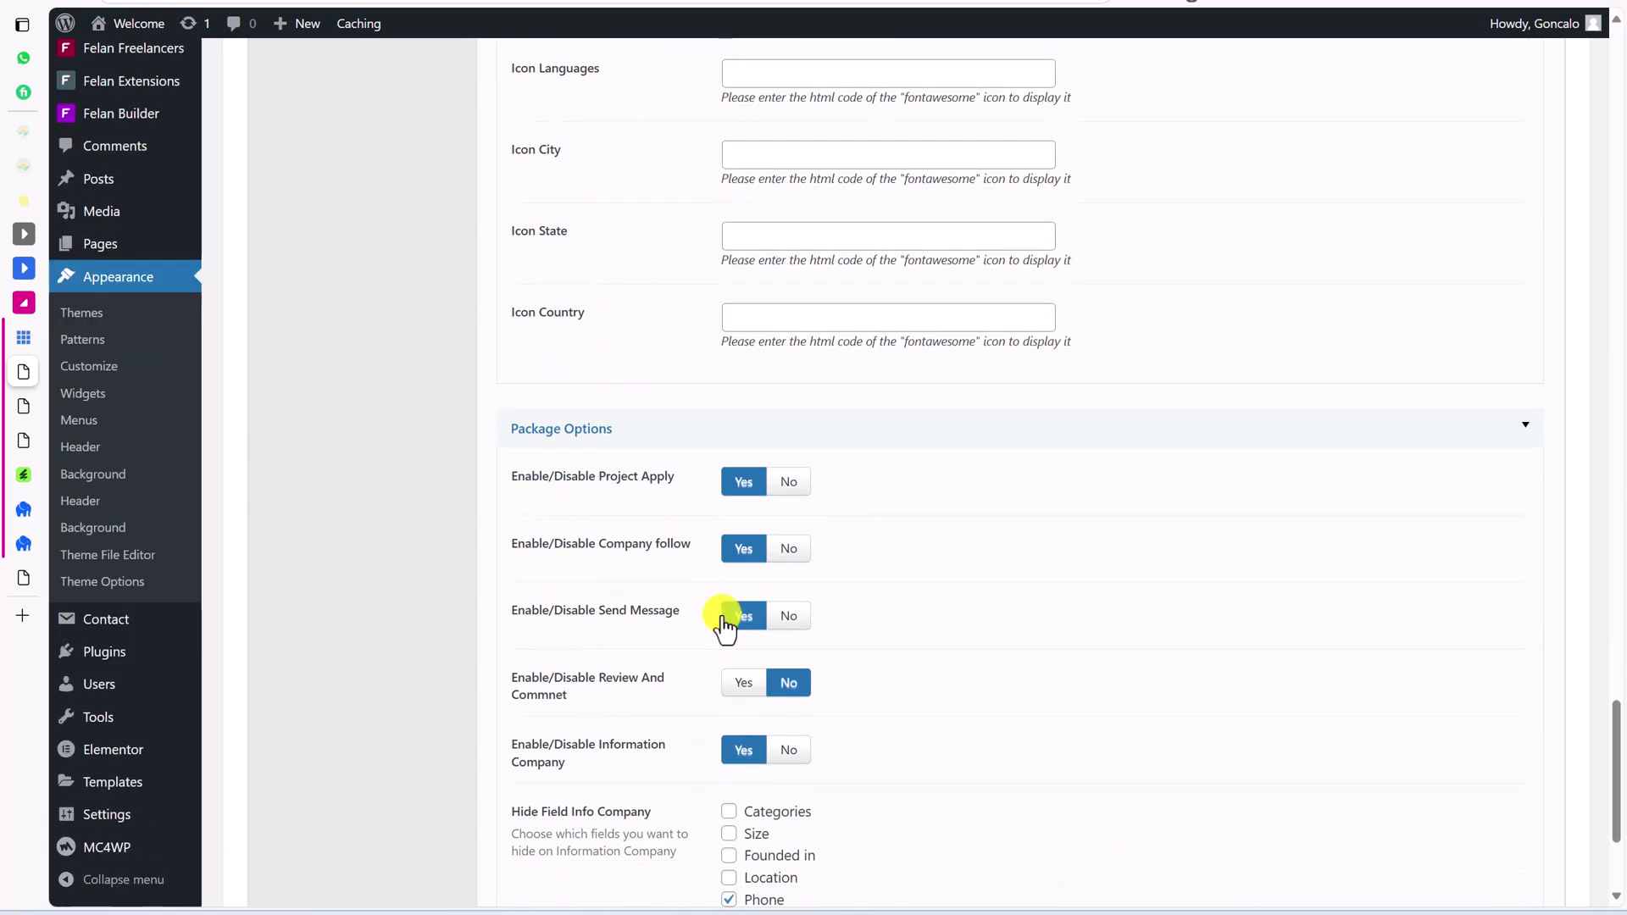
scroll(723, 615, "up", 5)
scroll(722, 615, "up", 20)
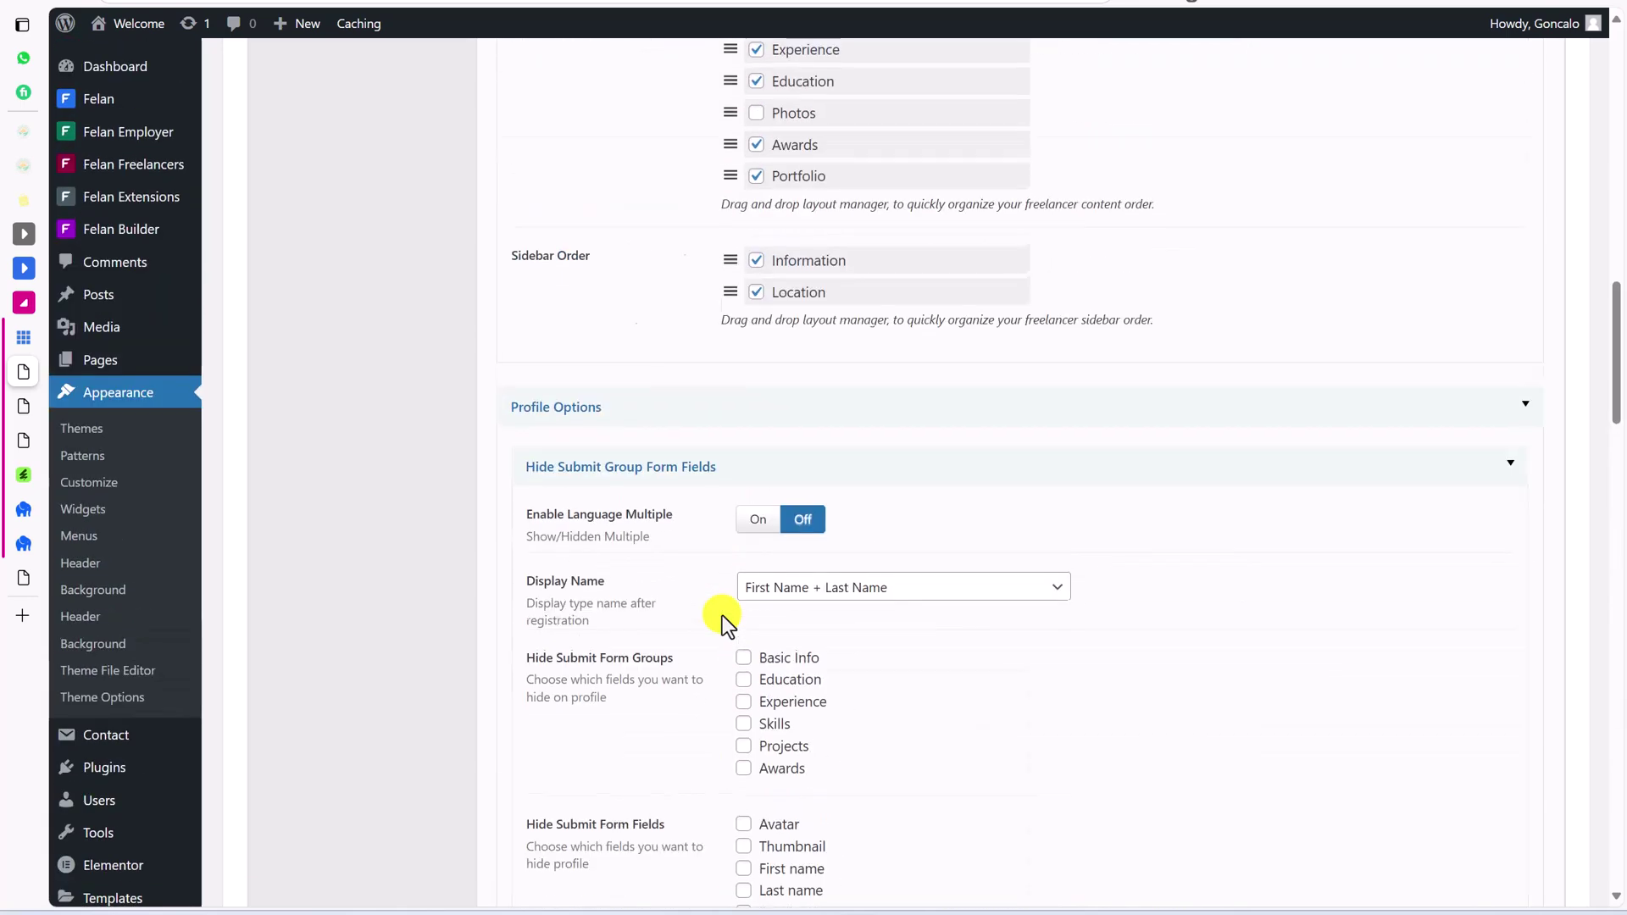
scroll(722, 615, "up", 4)
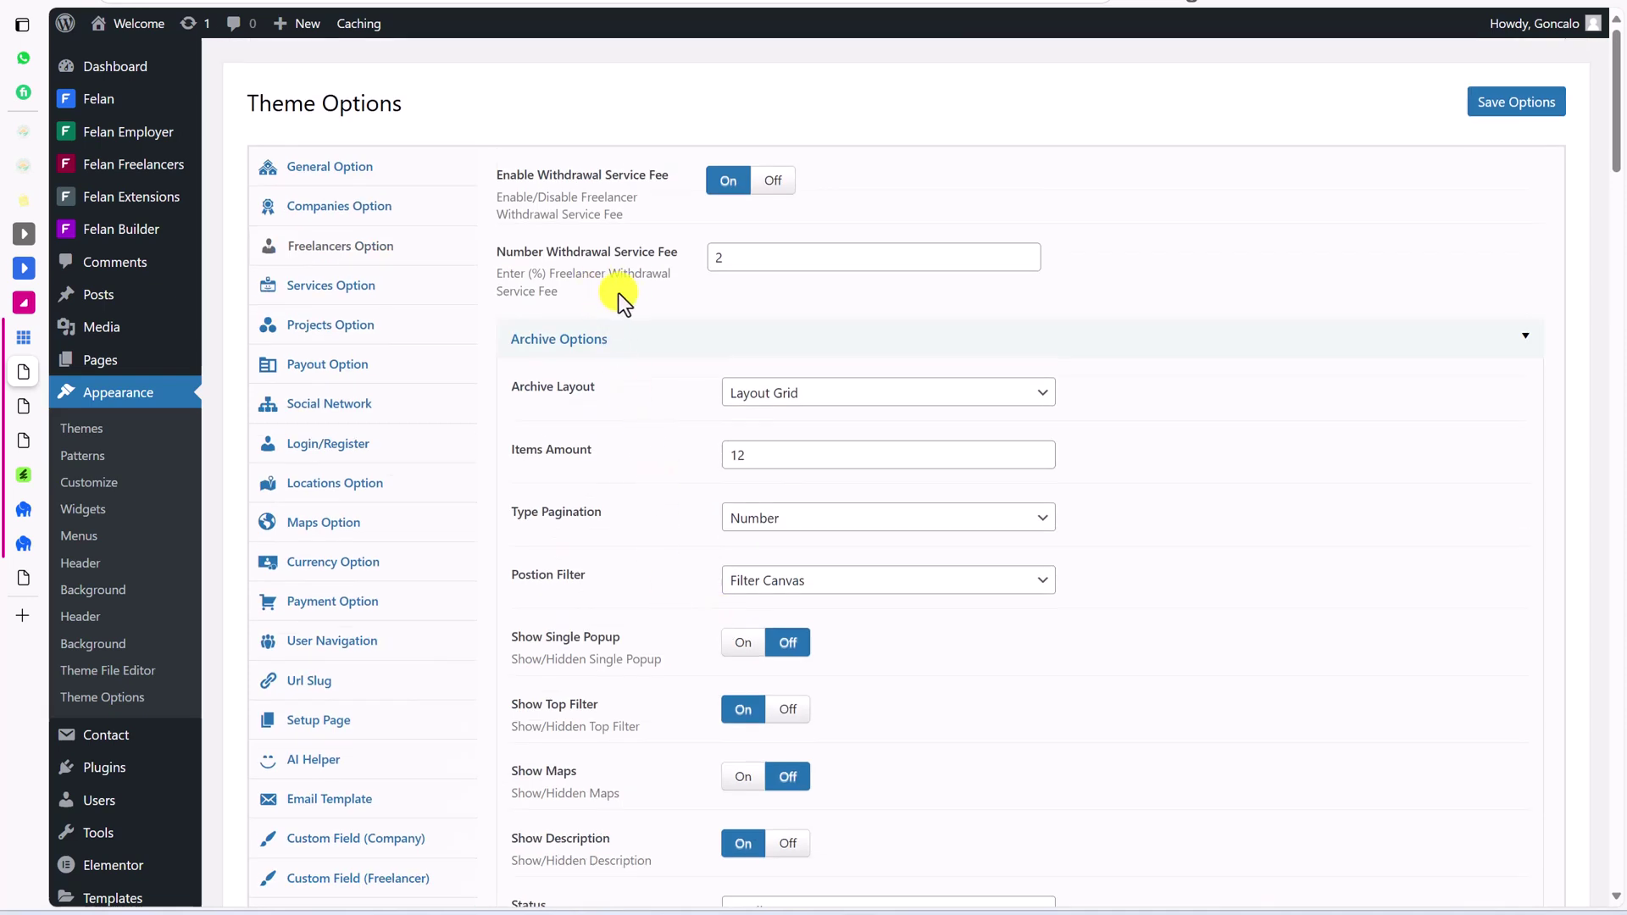
Step: Look through the Services, Projects, Payout and Social Network option sections of the theme options
left_click(399, 307)
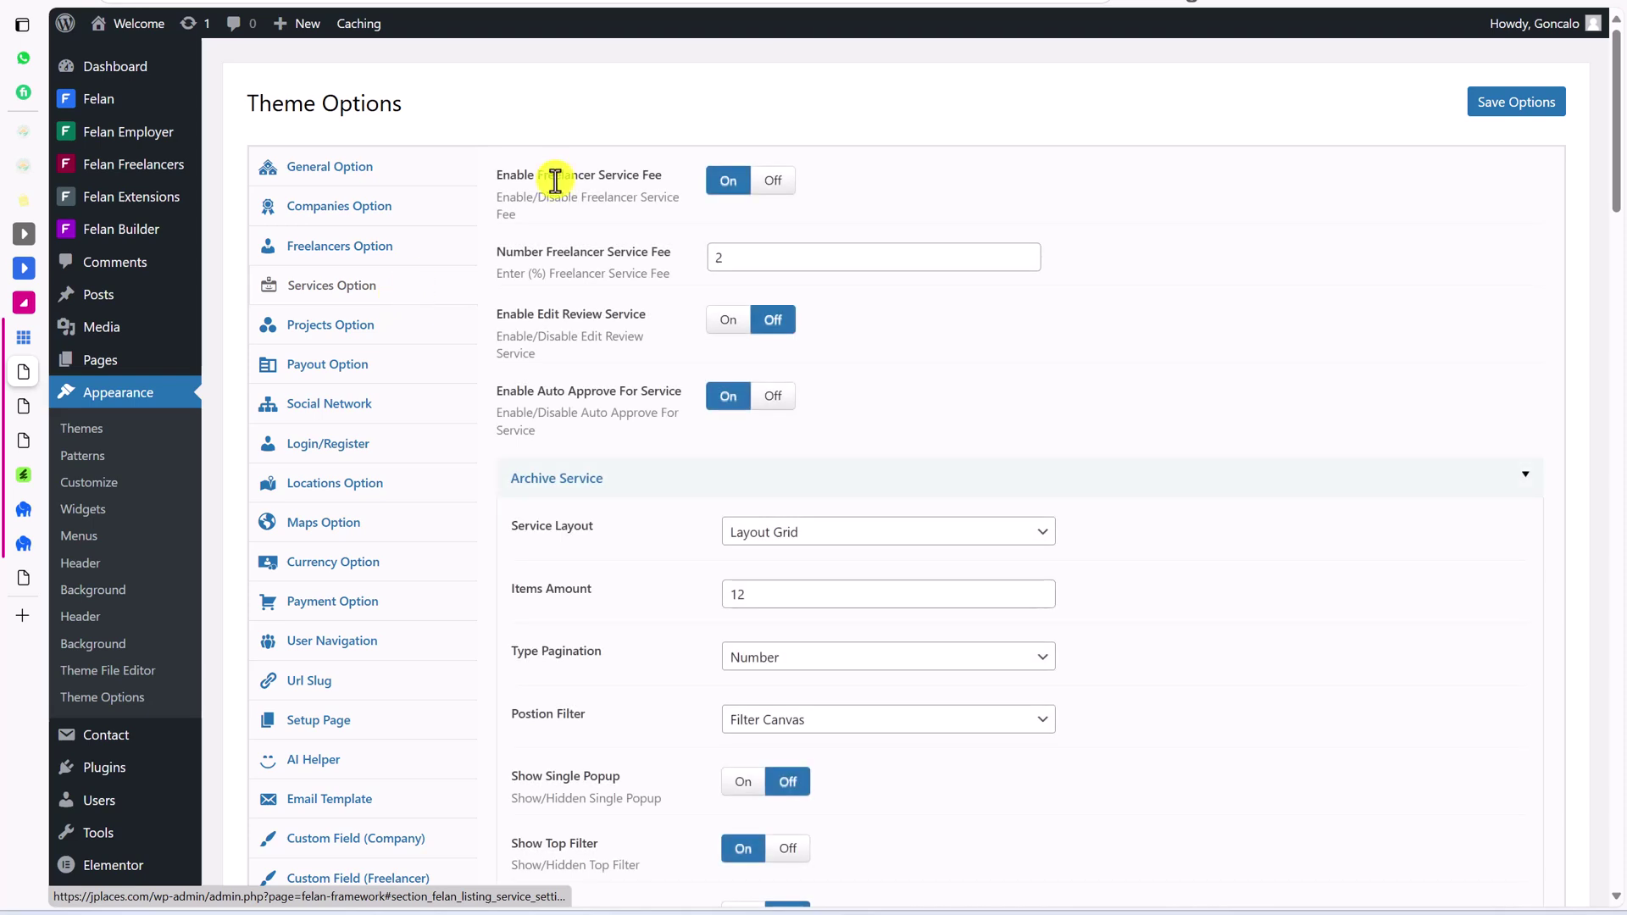
left_click(330, 338)
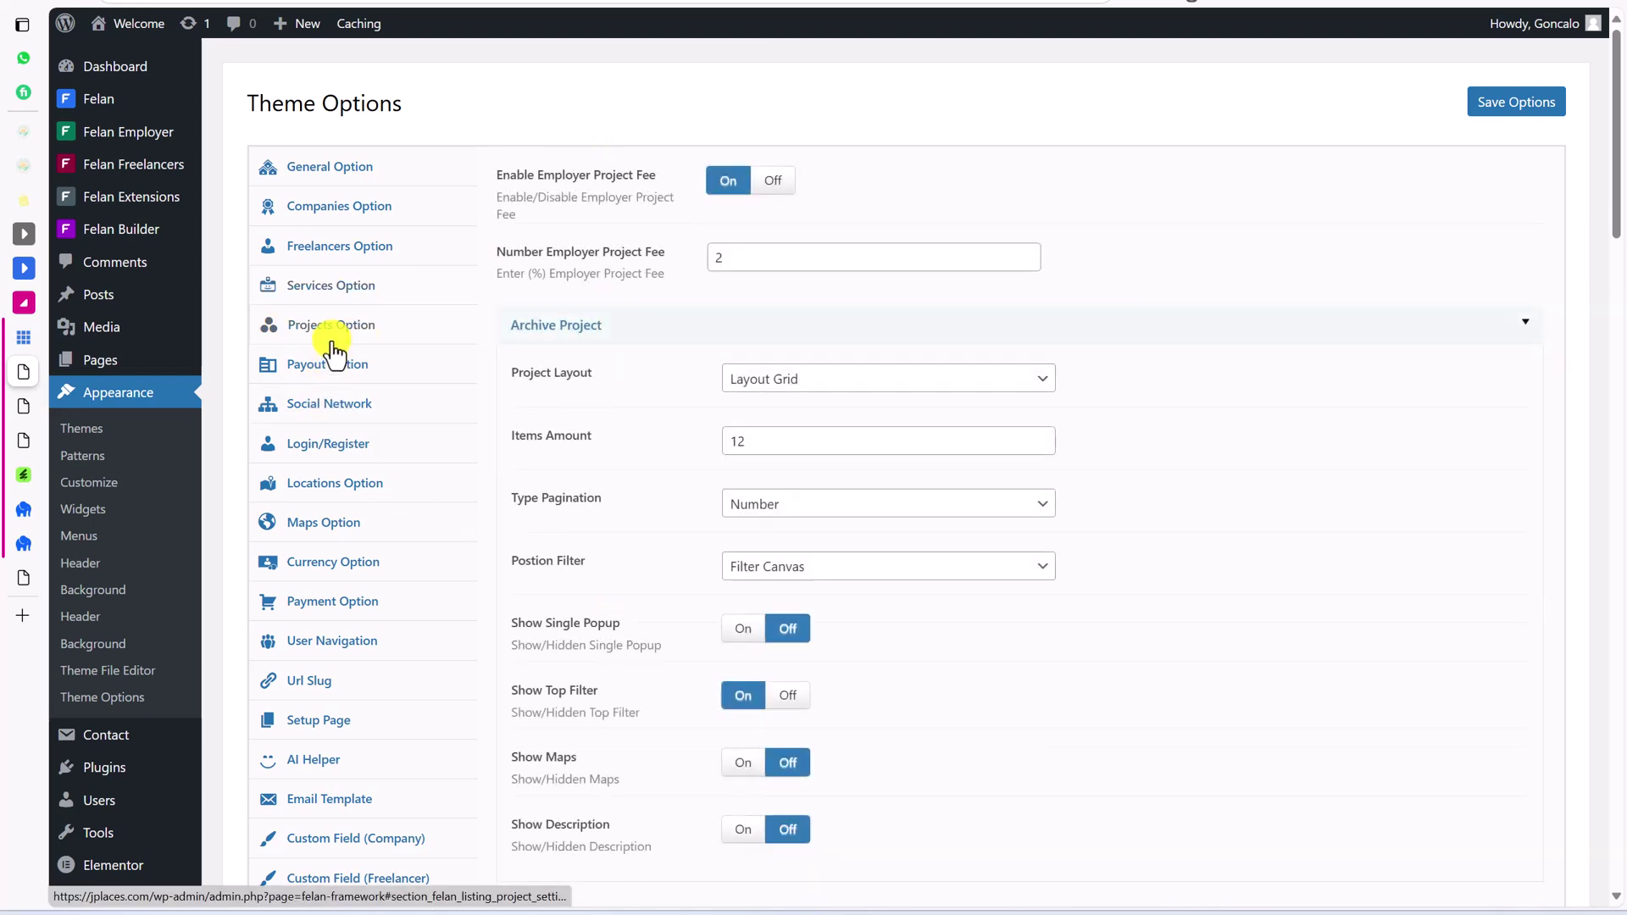
left_click(346, 366)
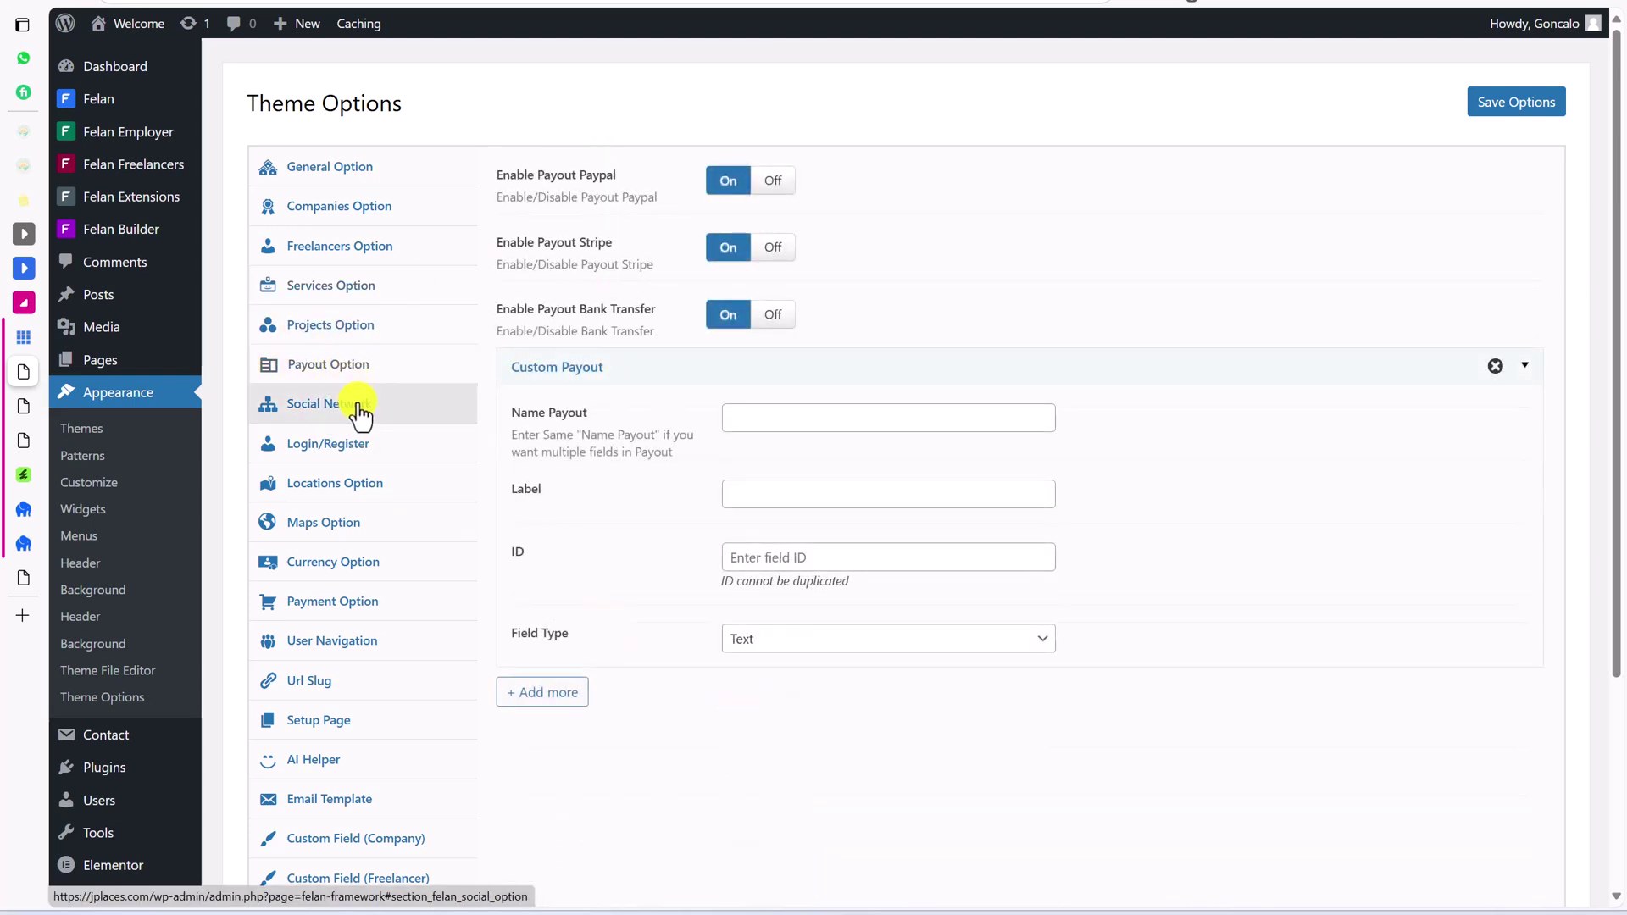
left_click(358, 407)
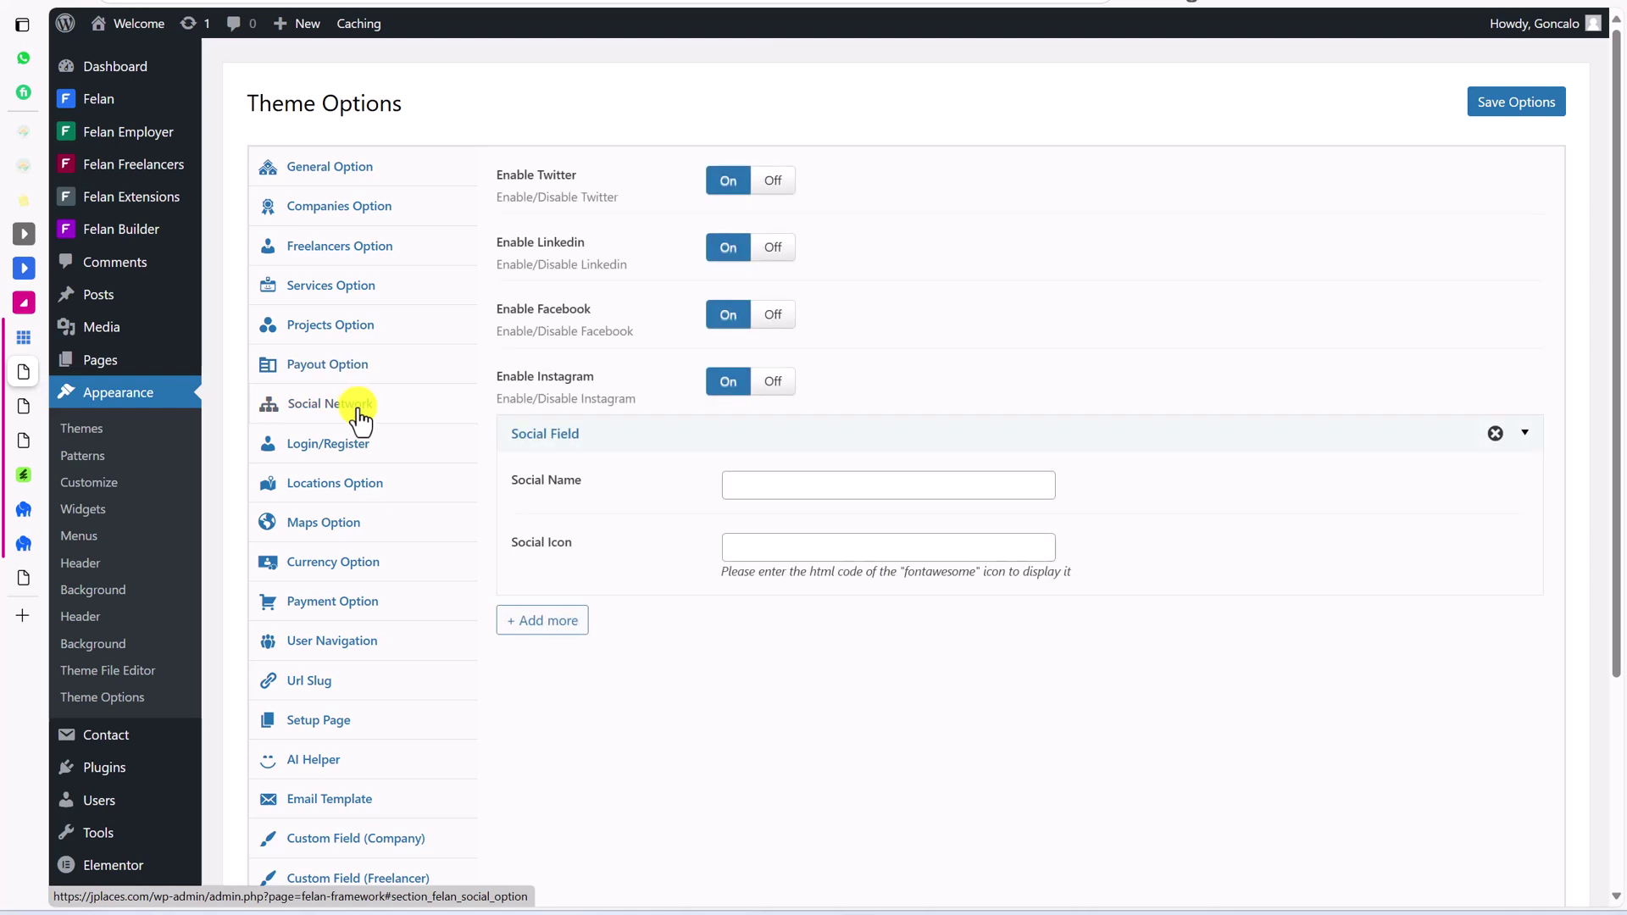
Step: Examine the Payment Option's Employer Settings, including paid submission types, PayPal API modes, Stripe, Razor, wire transfer and WooCommerce checkout
left_click(348, 607)
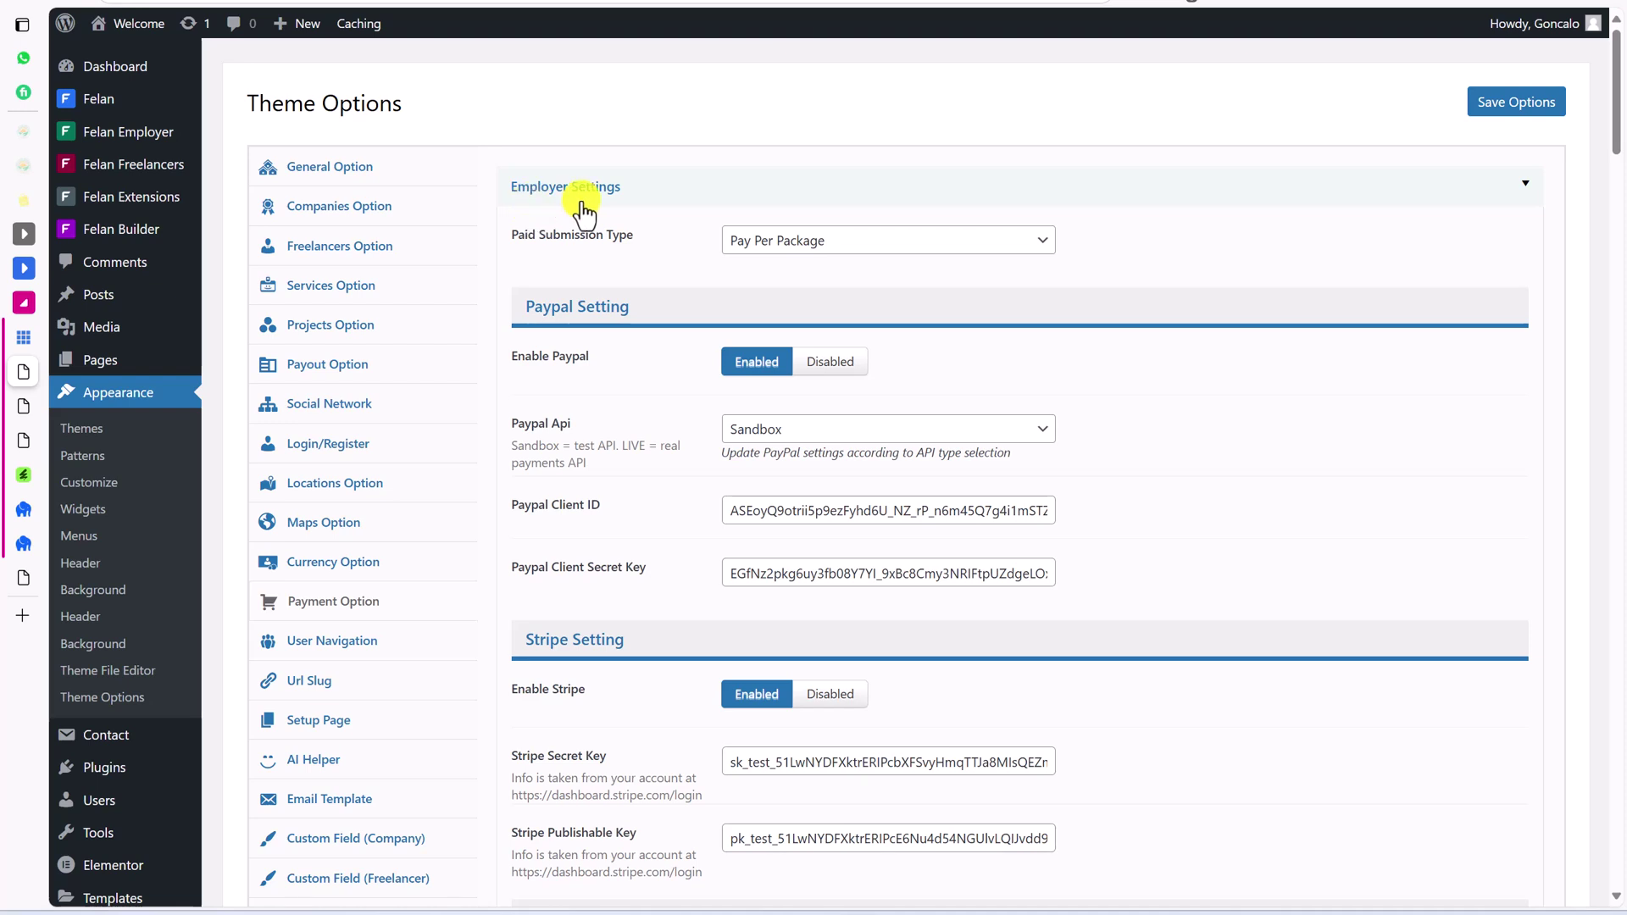
left_click(758, 246)
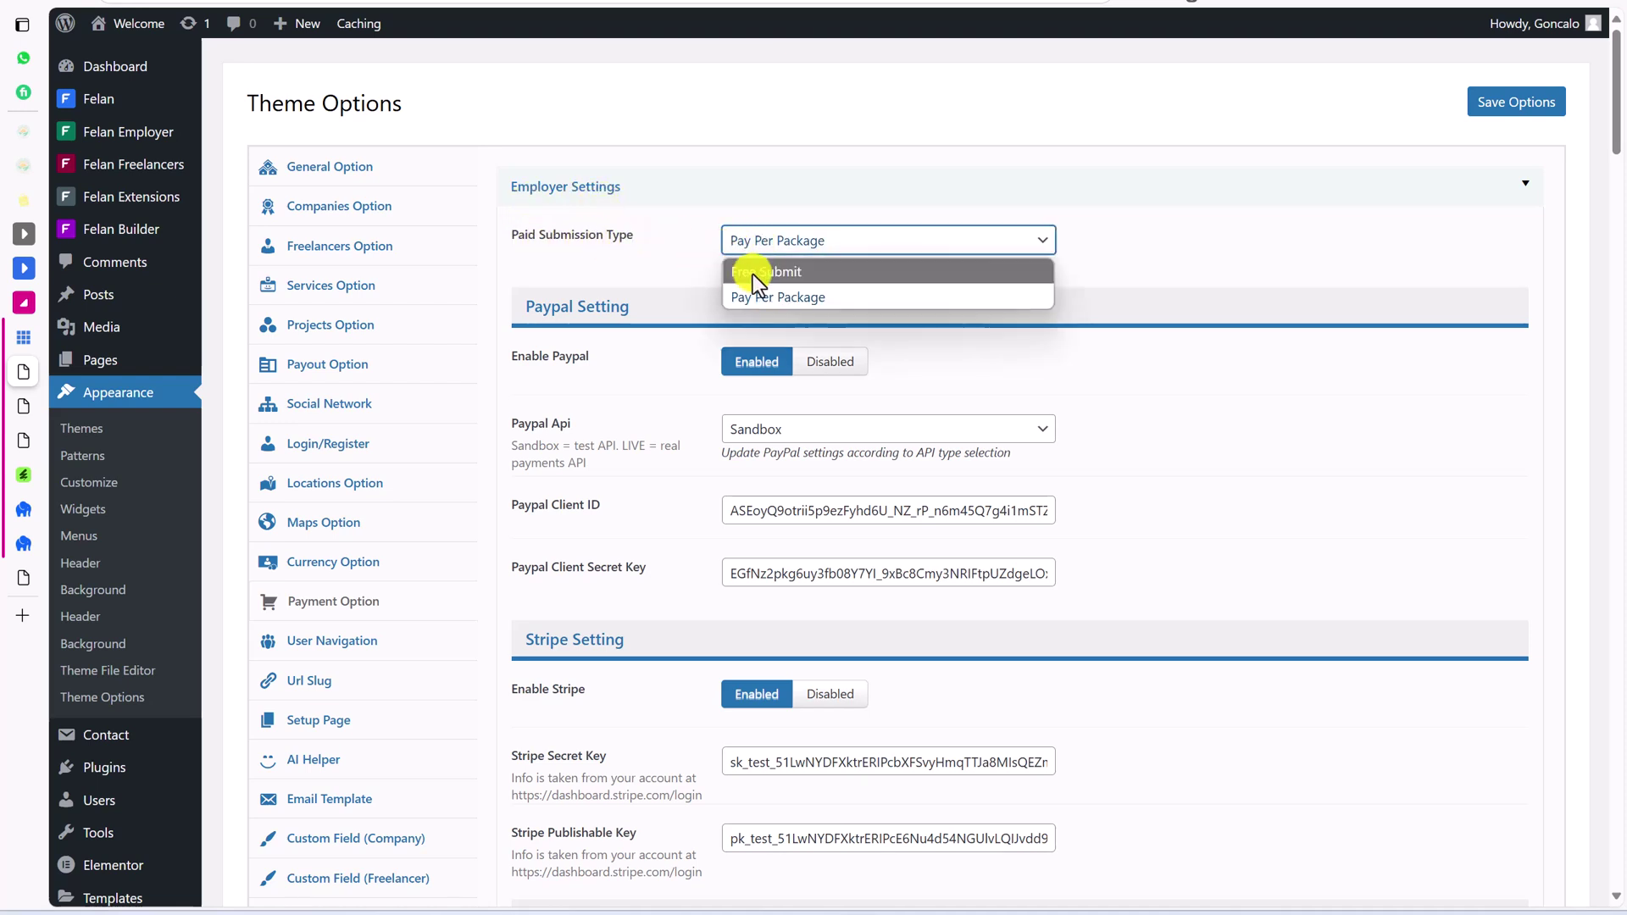
left_click(665, 288)
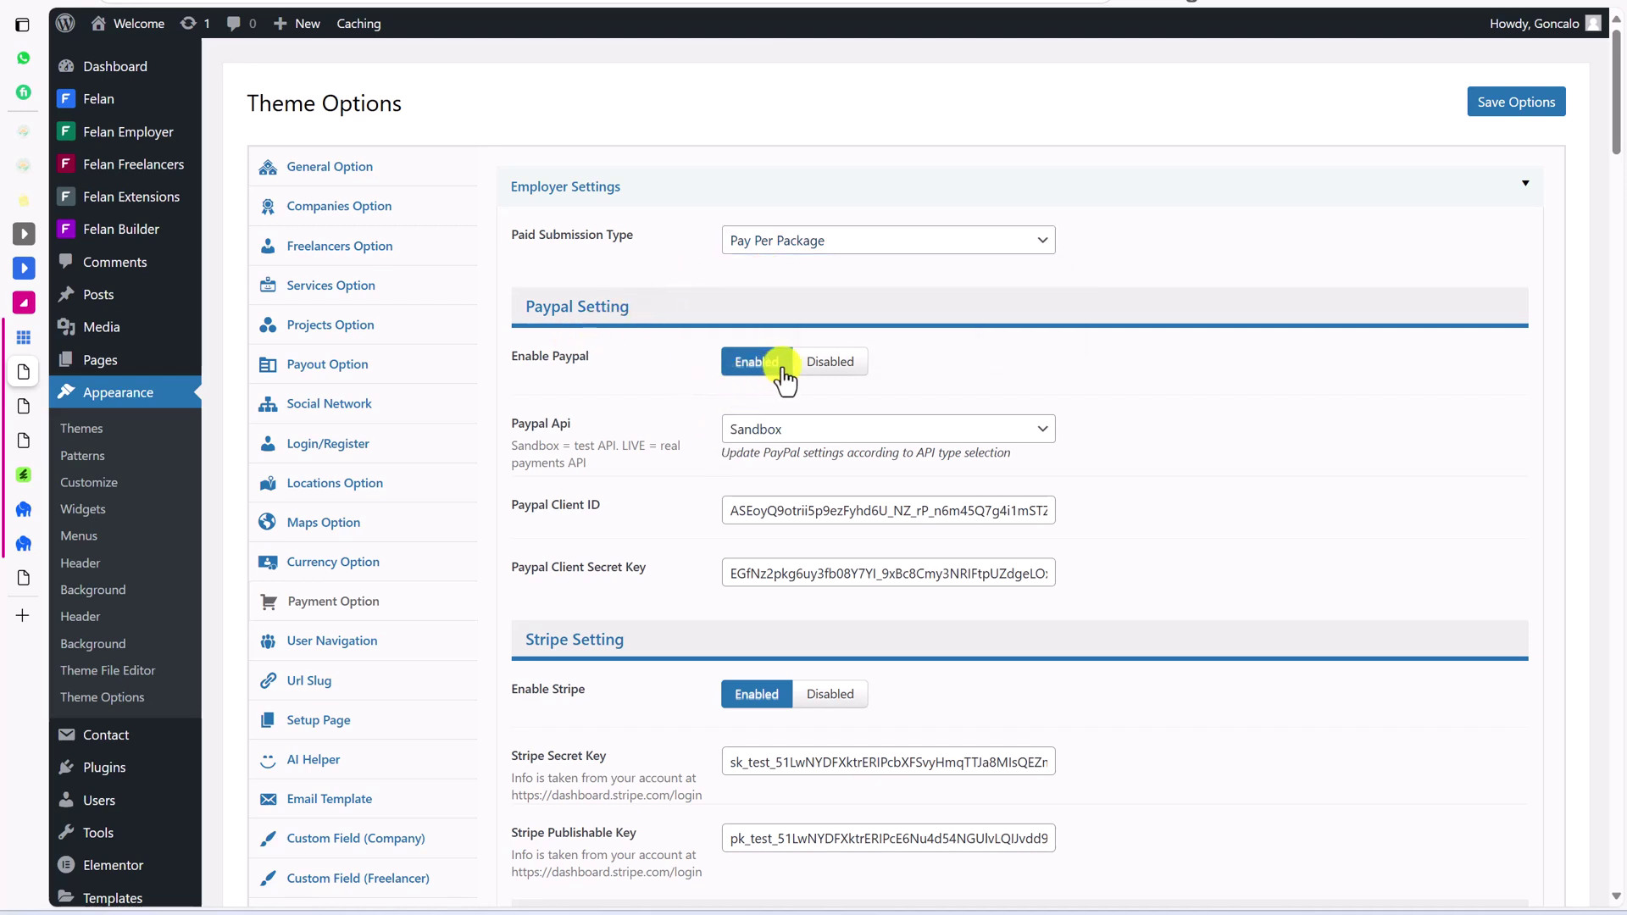
left_click(771, 437)
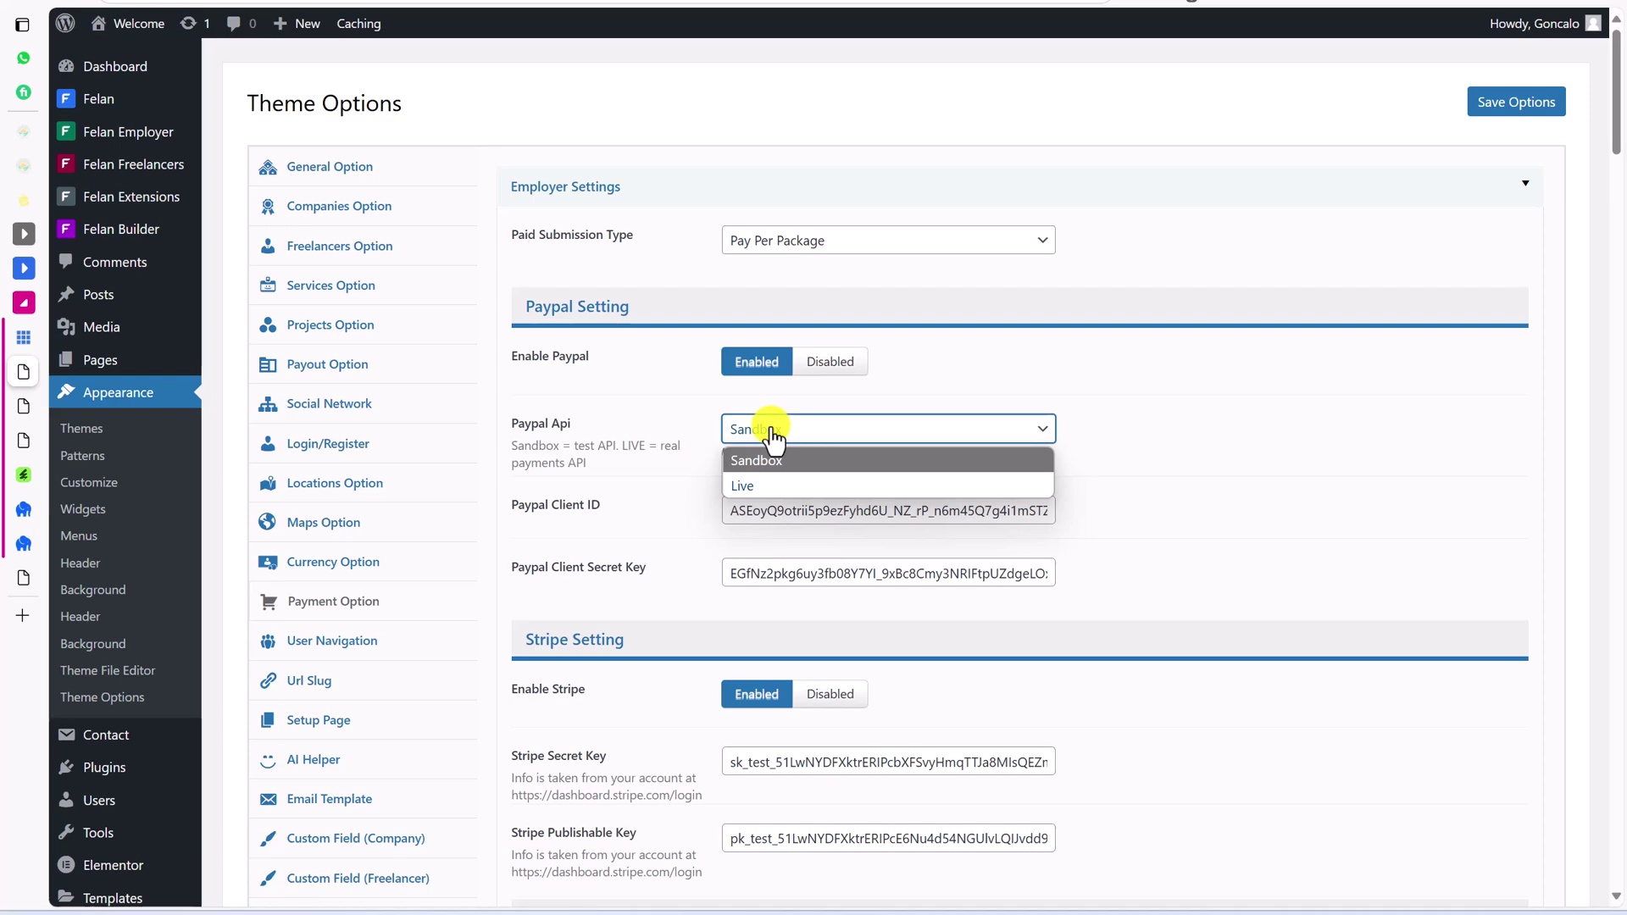
left_click(685, 498)
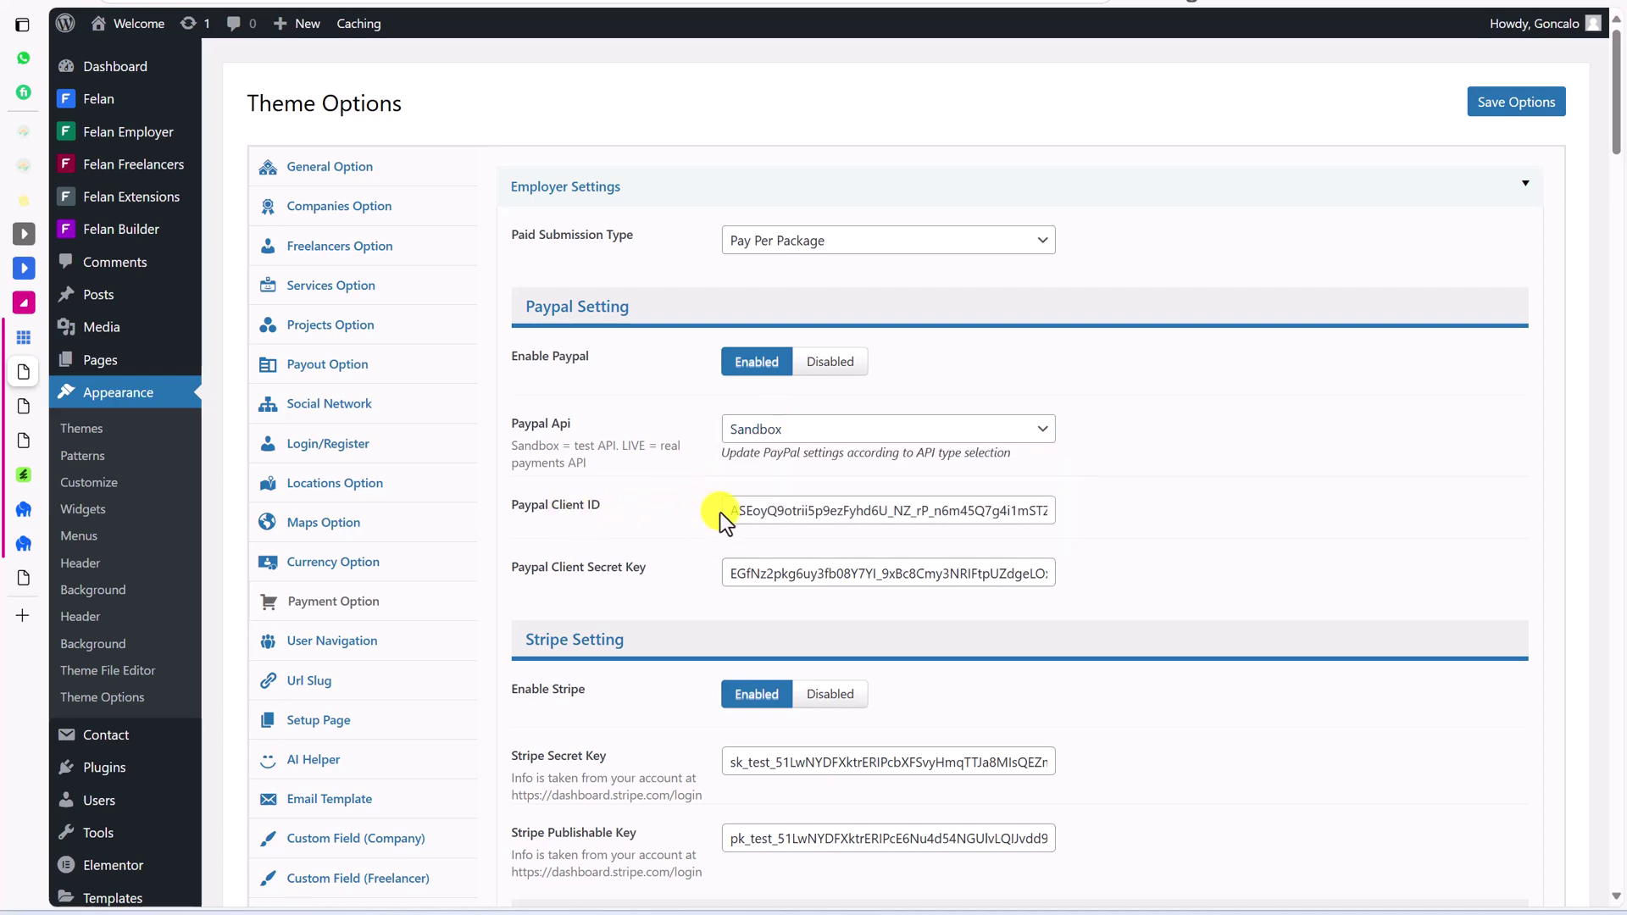
scroll(729, 556, "down", 2)
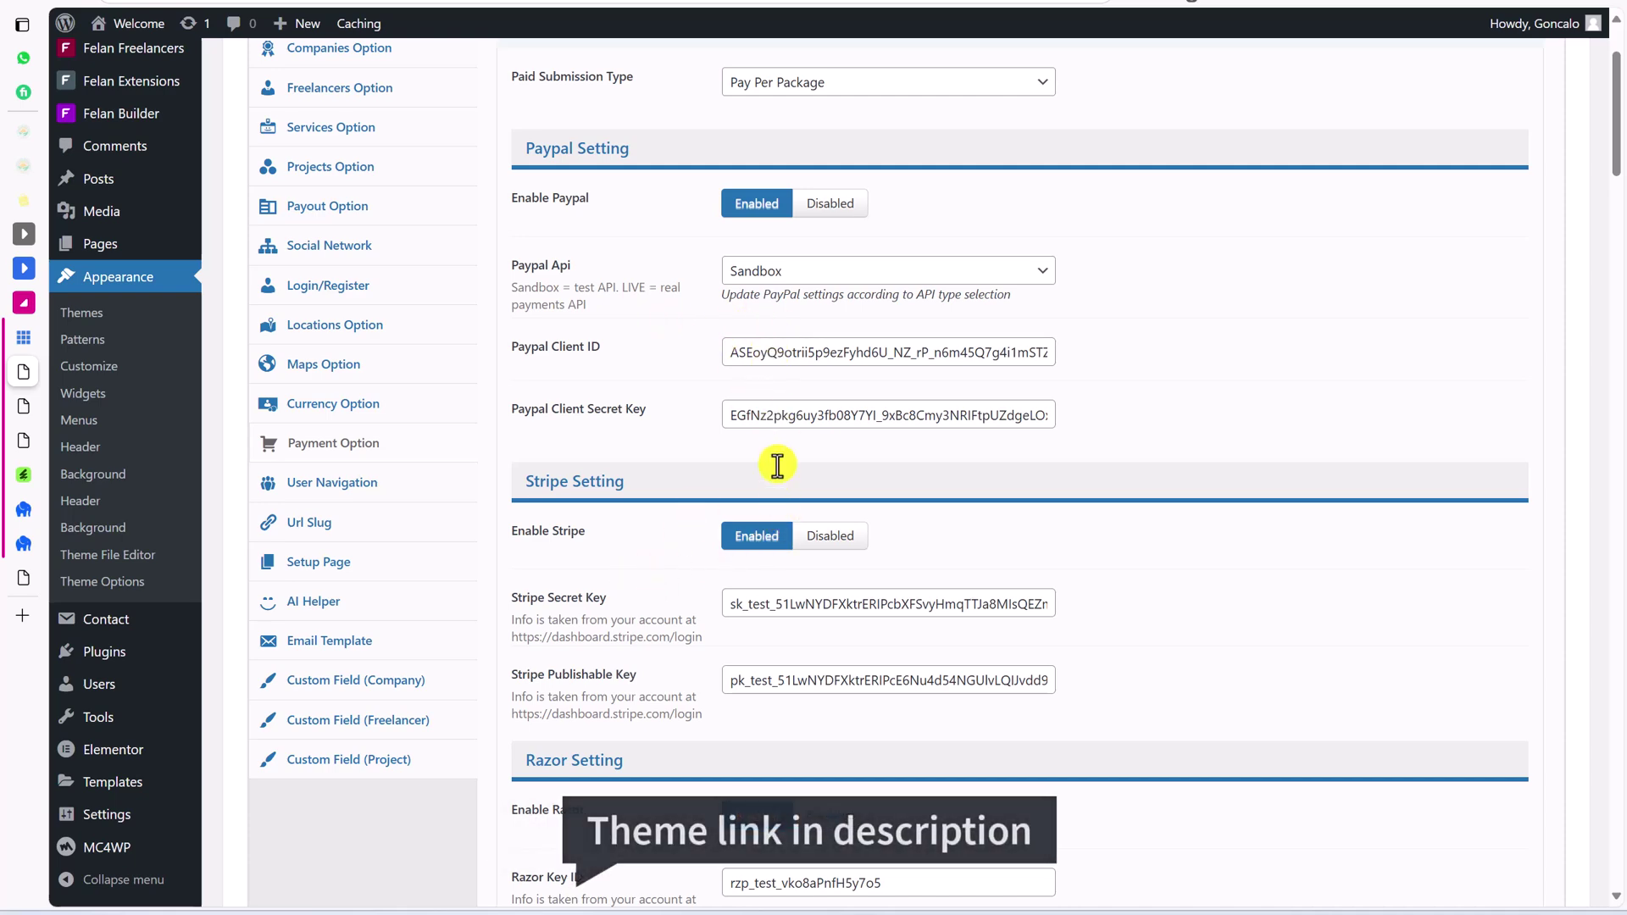
scroll(795, 654, "down", 6)
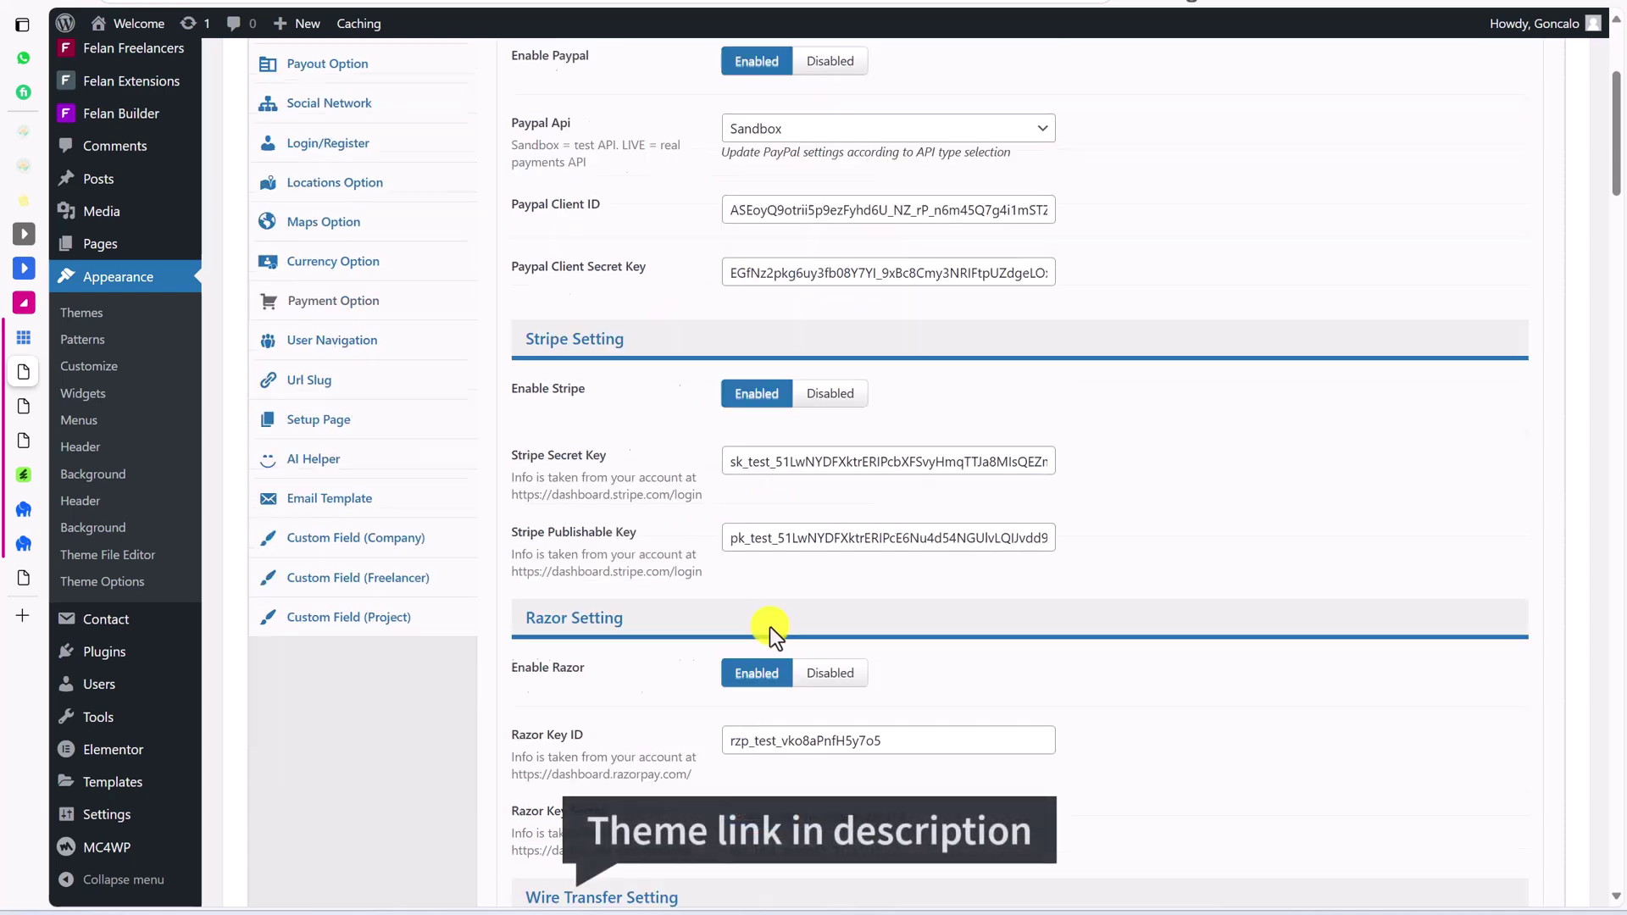
scroll(621, 364, "down", 1)
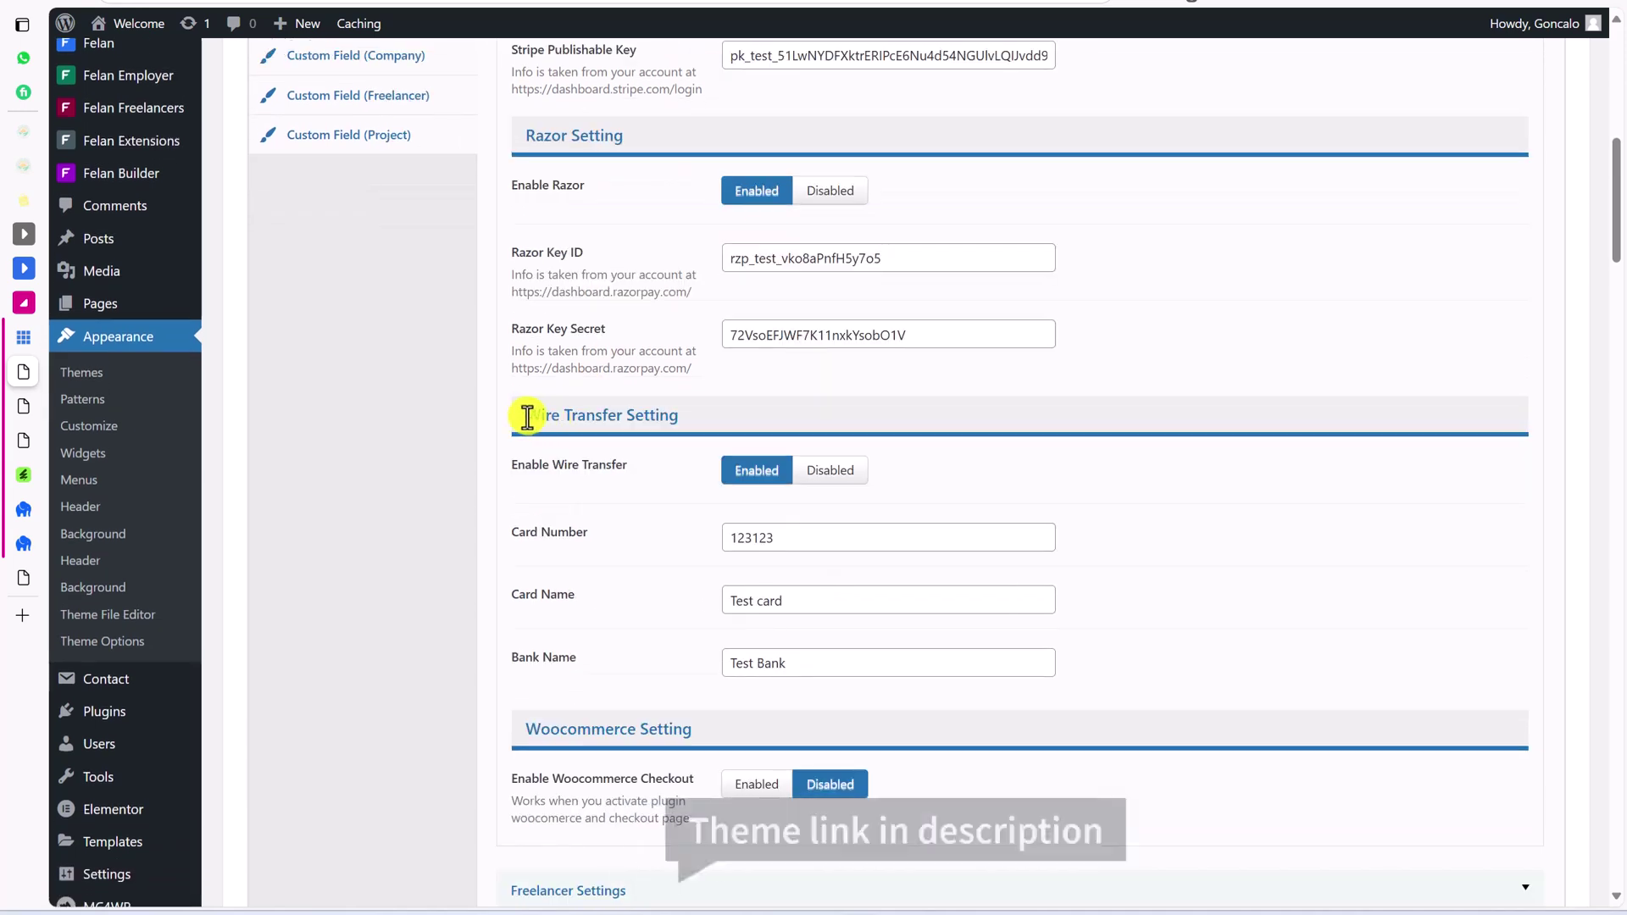
scroll(689, 527, "down", 1)
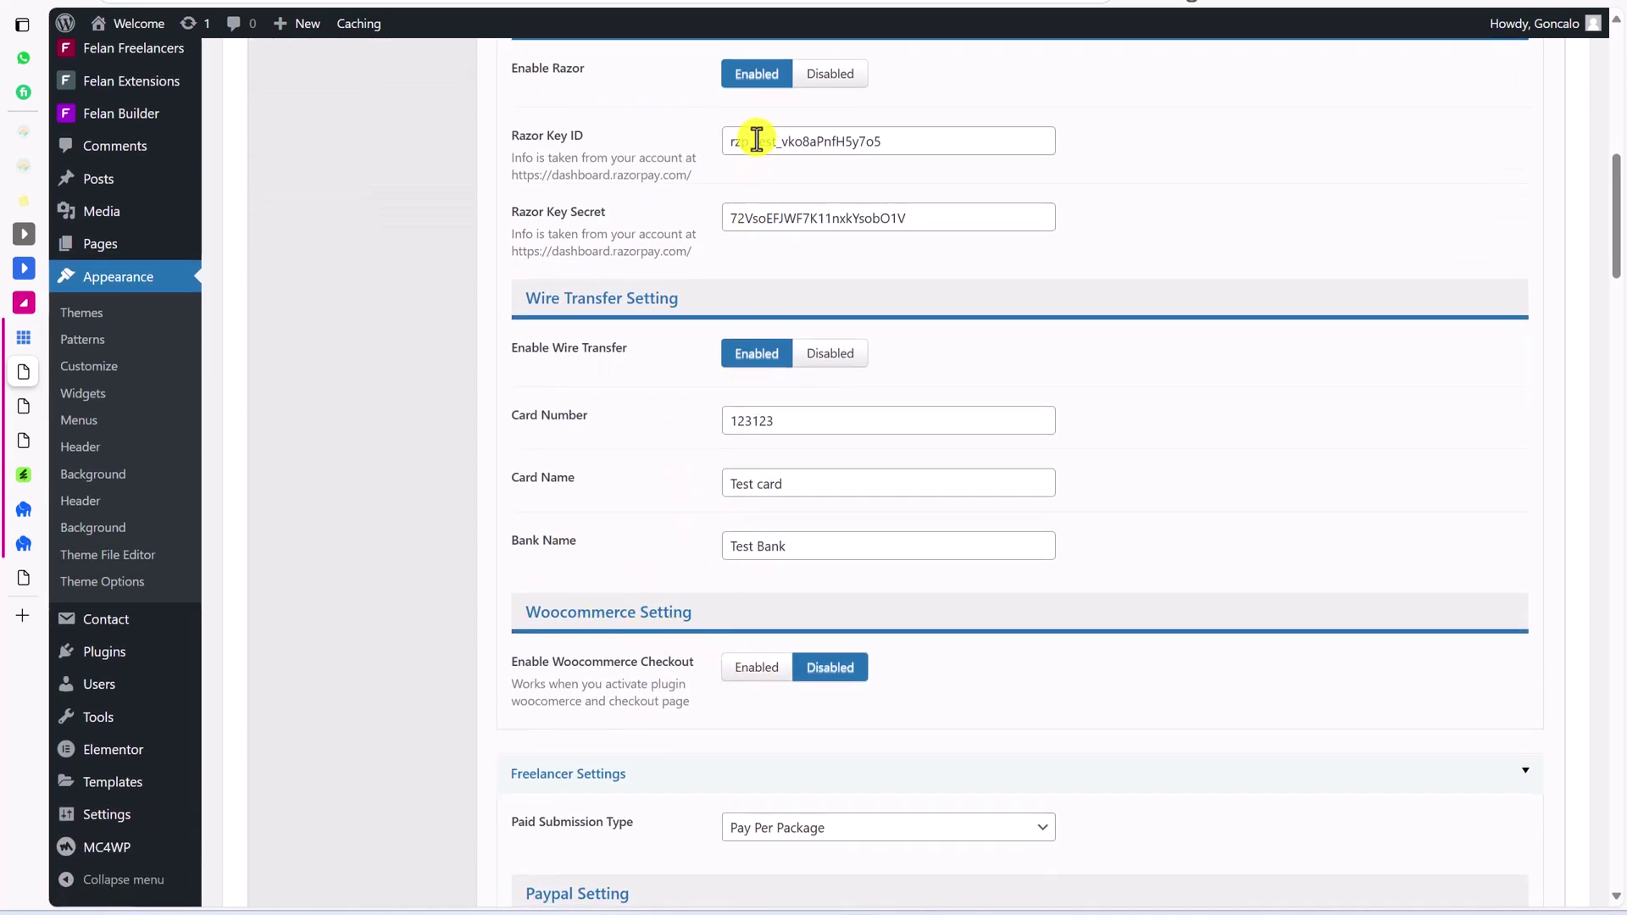
Step: Review the Payment Option's Freelancer Settings, including the paid submission types, and the remaining payment gateway settings below them
scroll(653, 536, "down", 5)
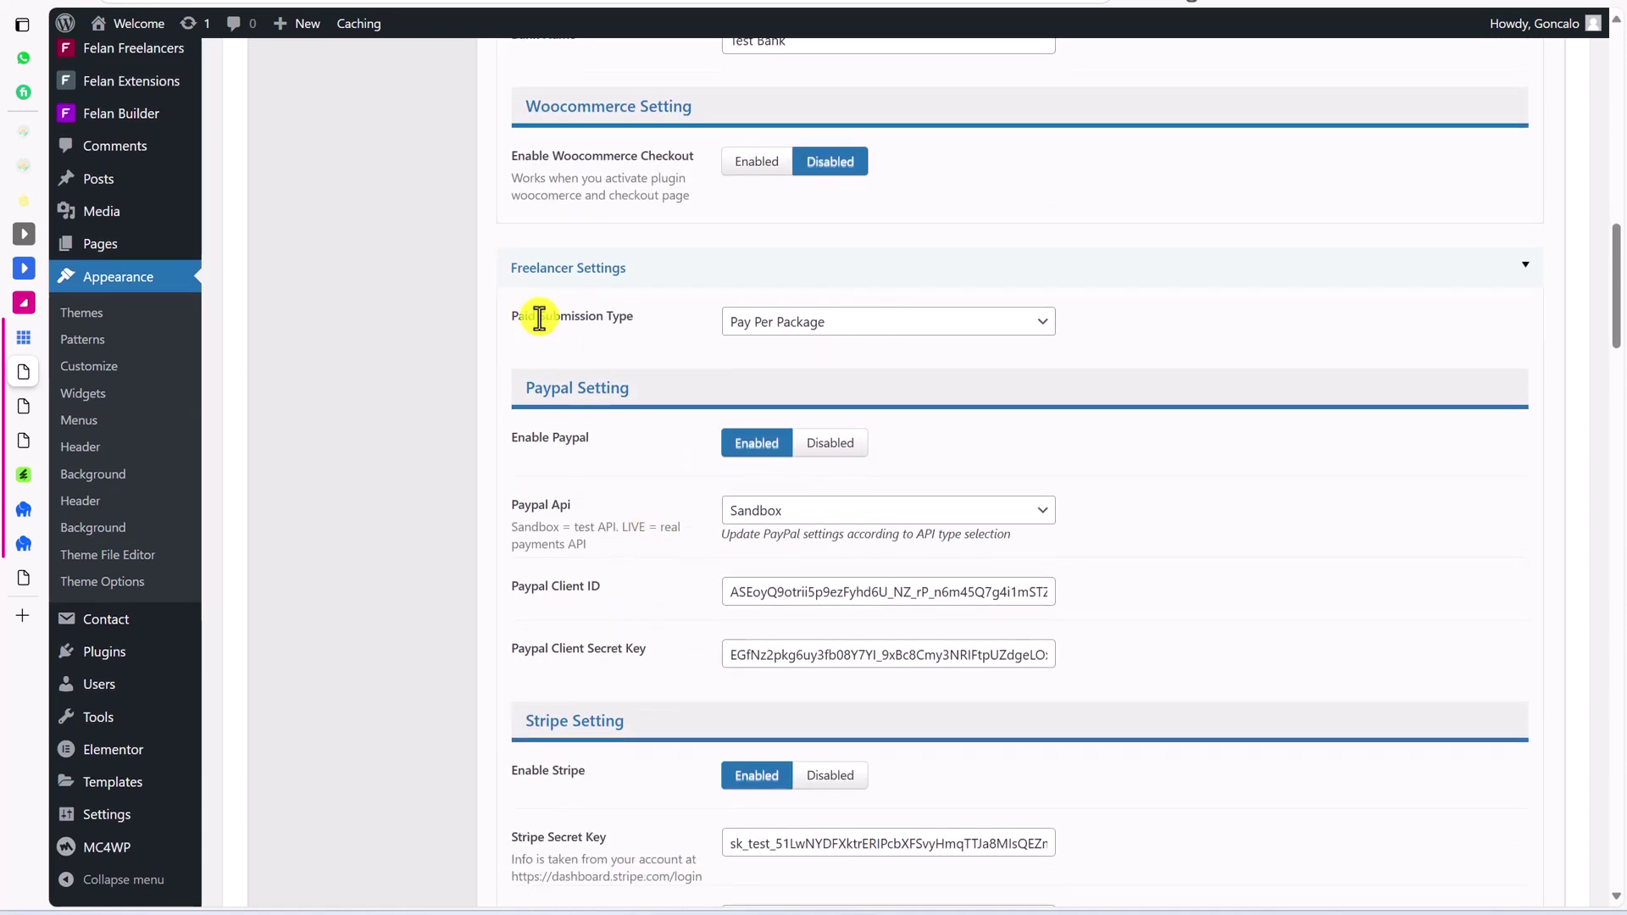
left_click(752, 322)
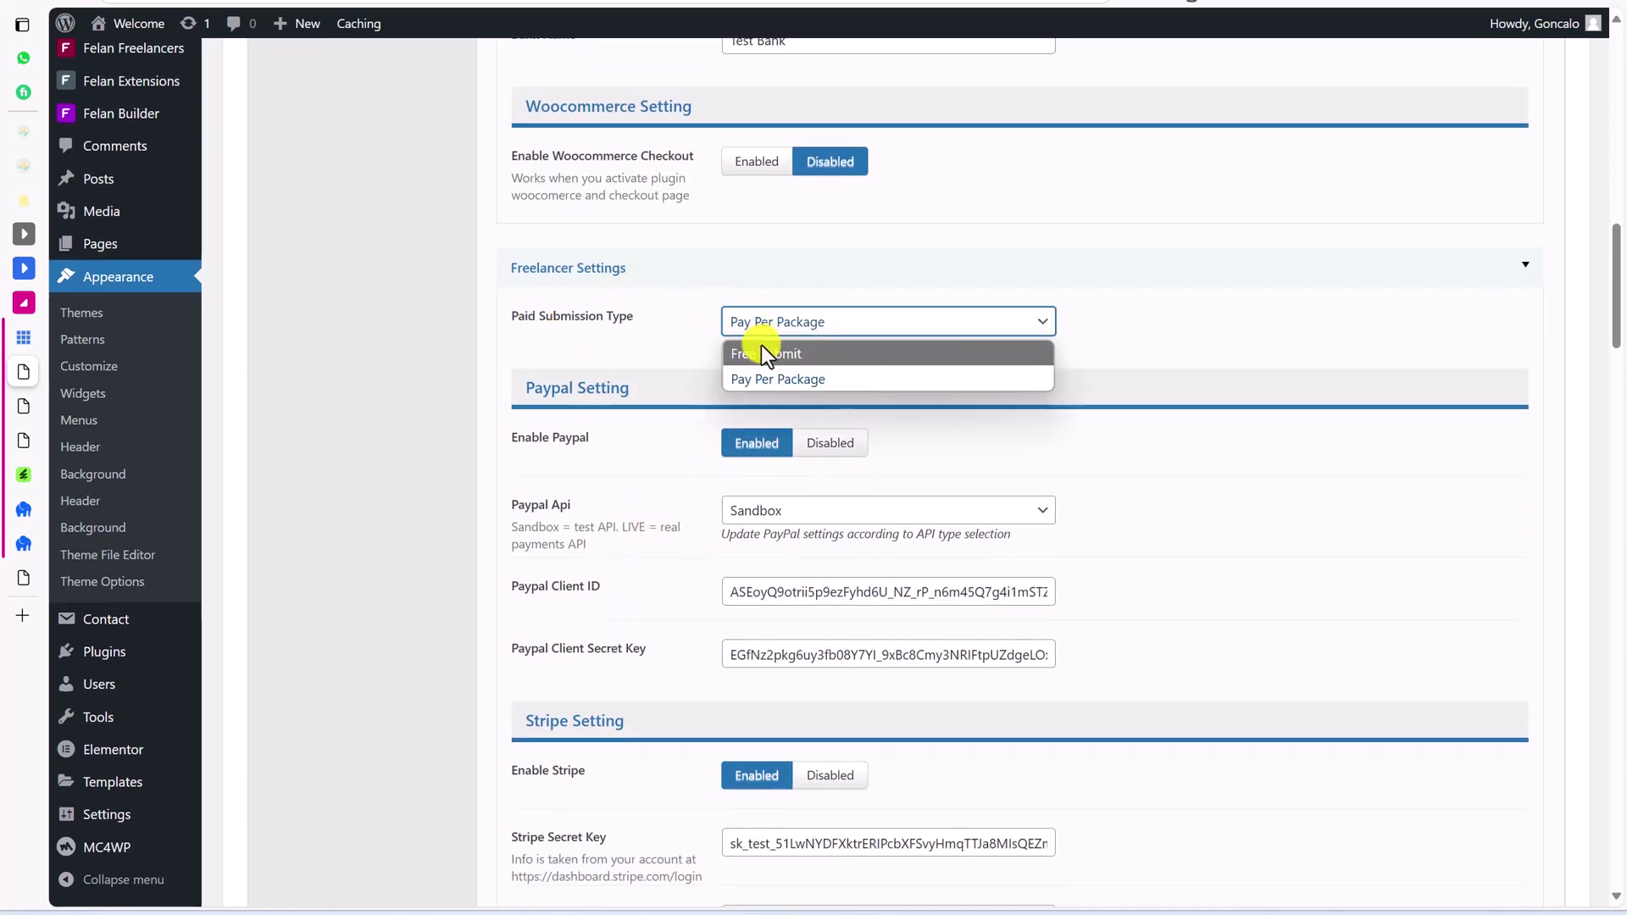
left_click(628, 349)
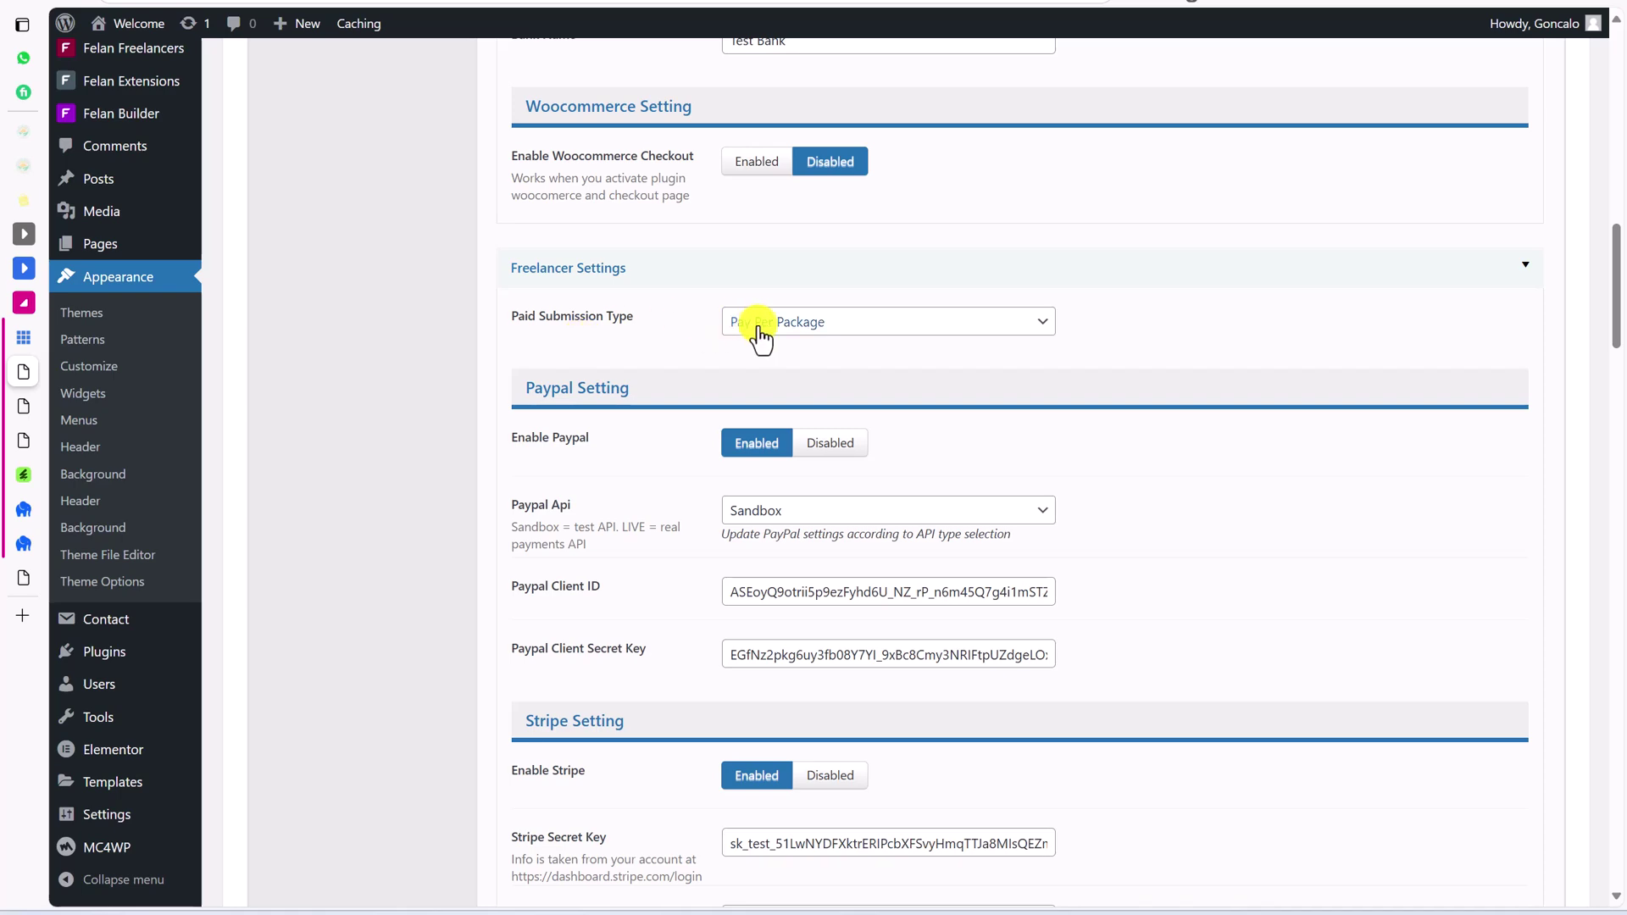
scroll(745, 500, "down", 18)
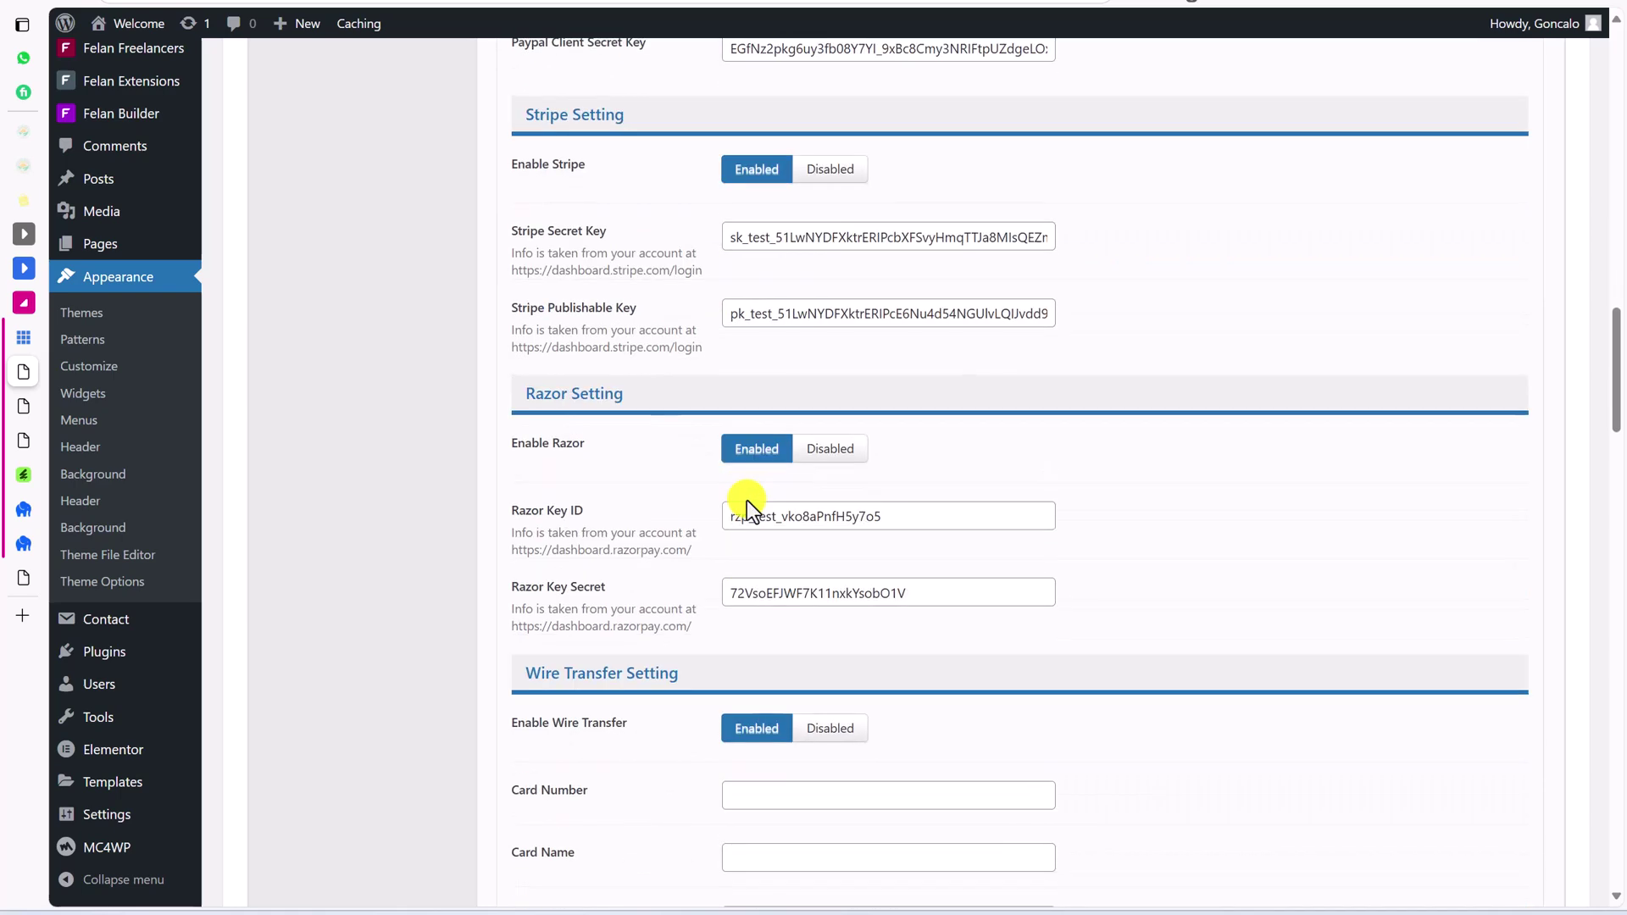
scroll(659, 501, "down", 15)
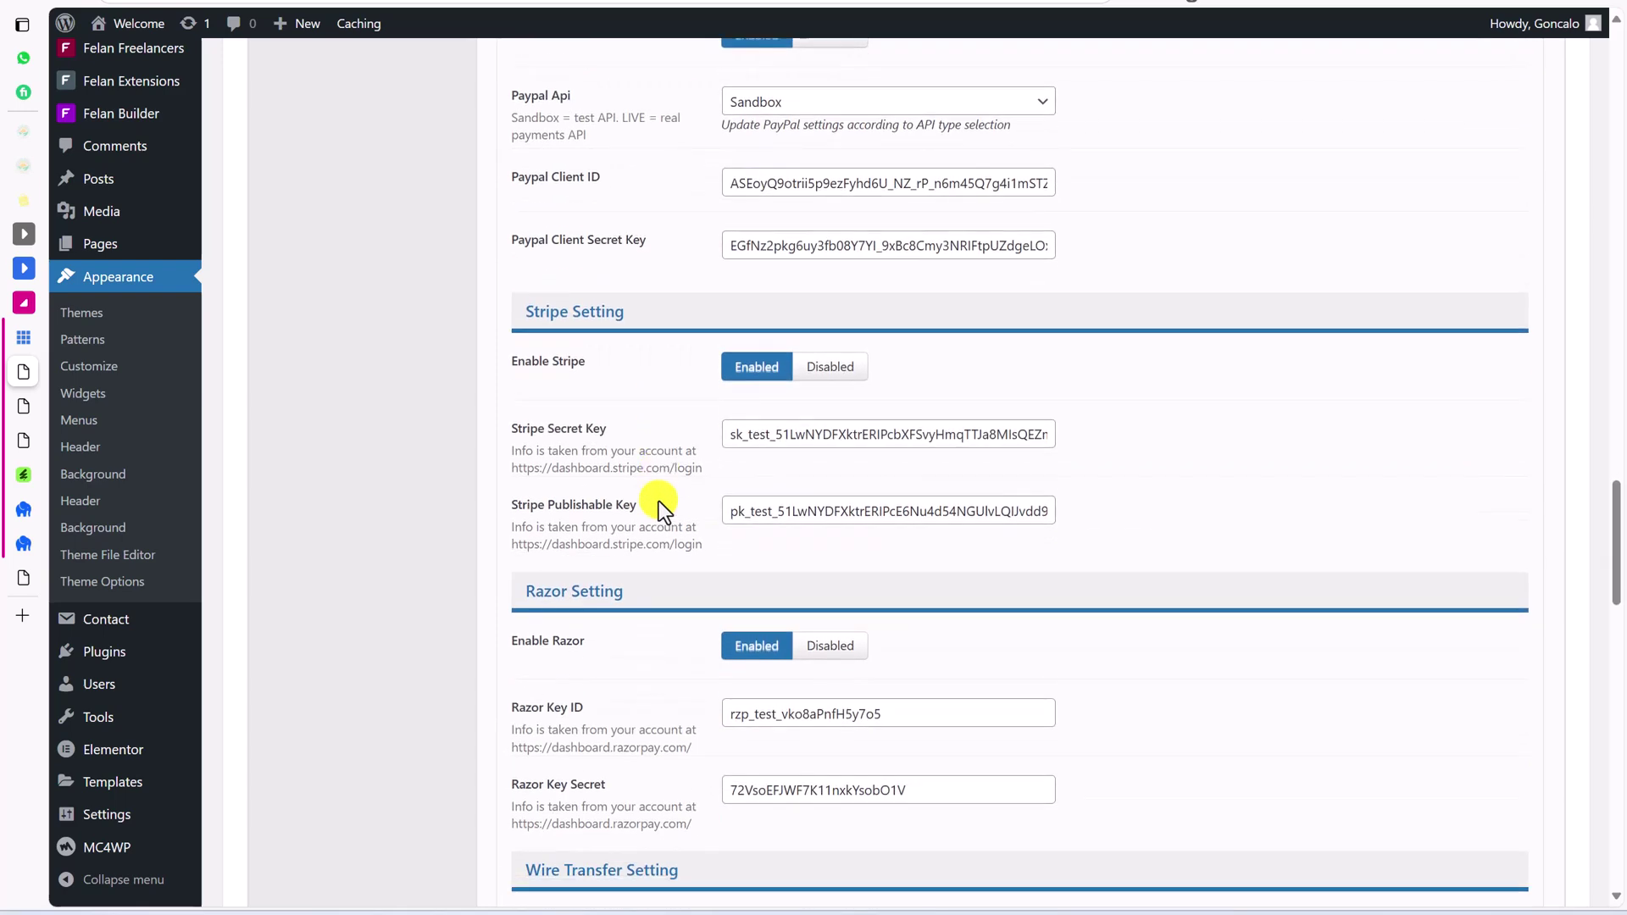
scroll(644, 432, "down", 10)
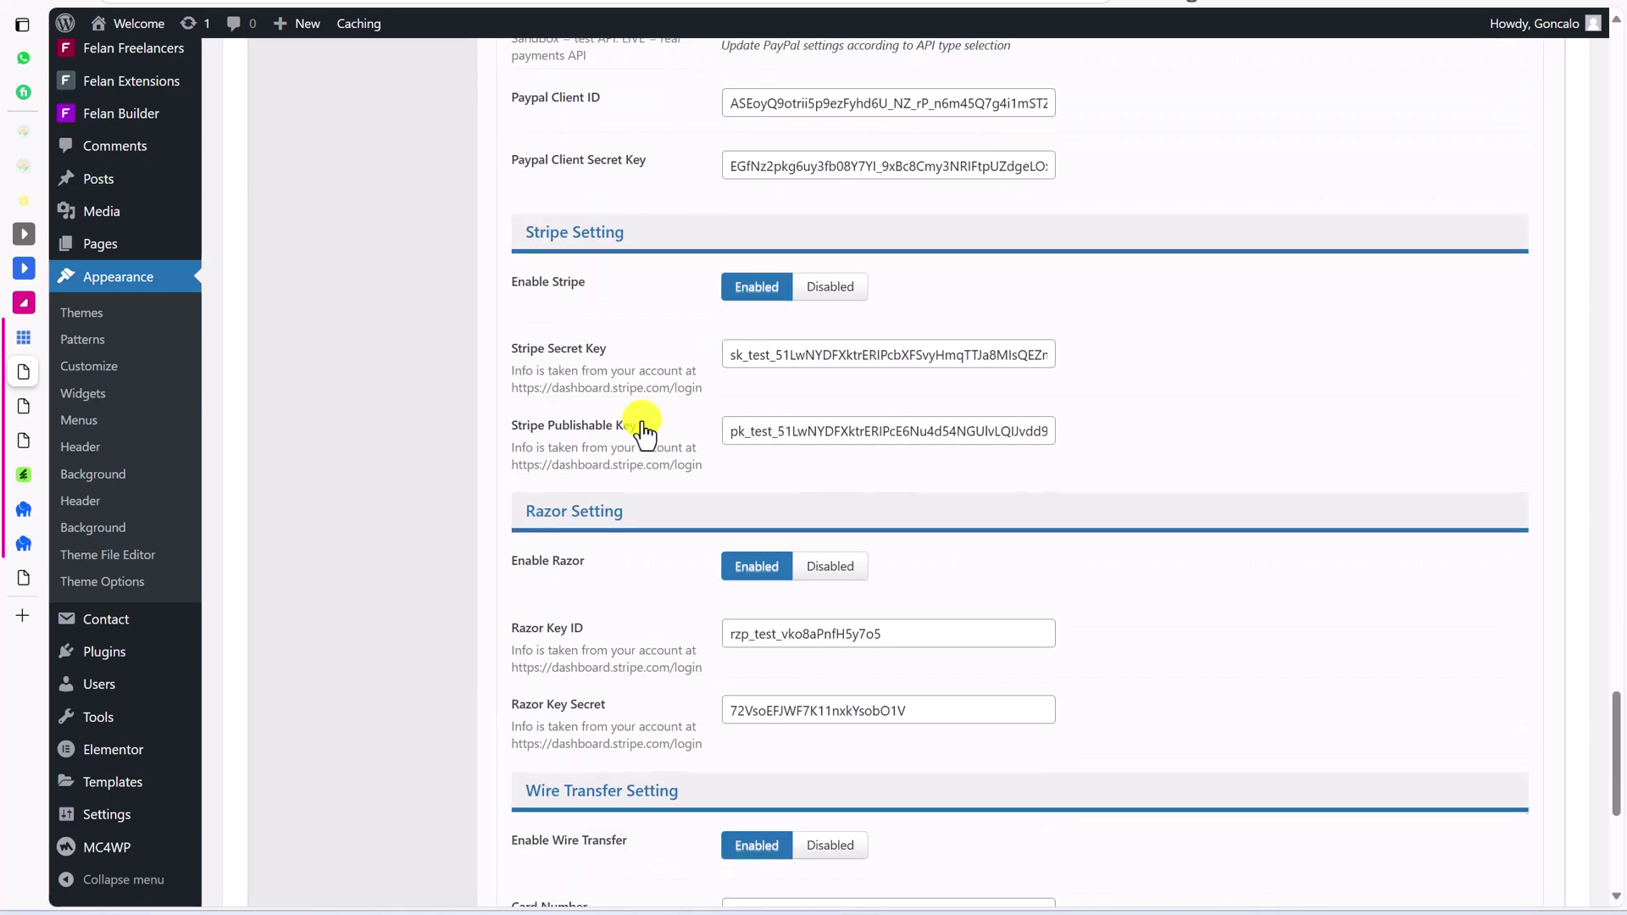
scroll(542, 445, "up", 20)
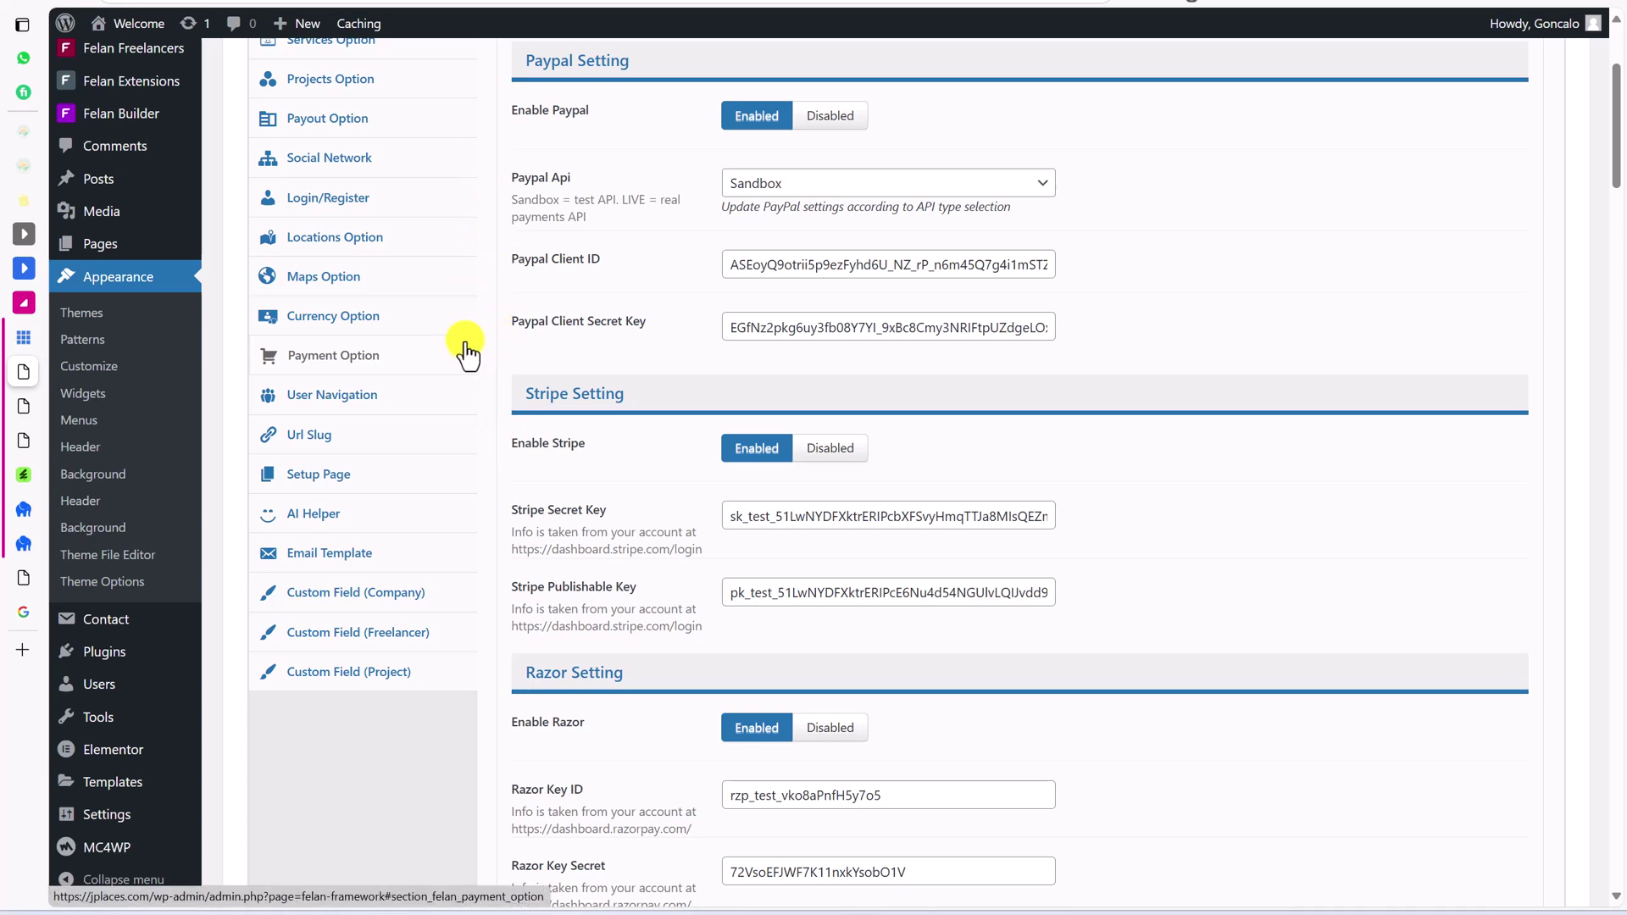
scroll(465, 350, "up", 3)
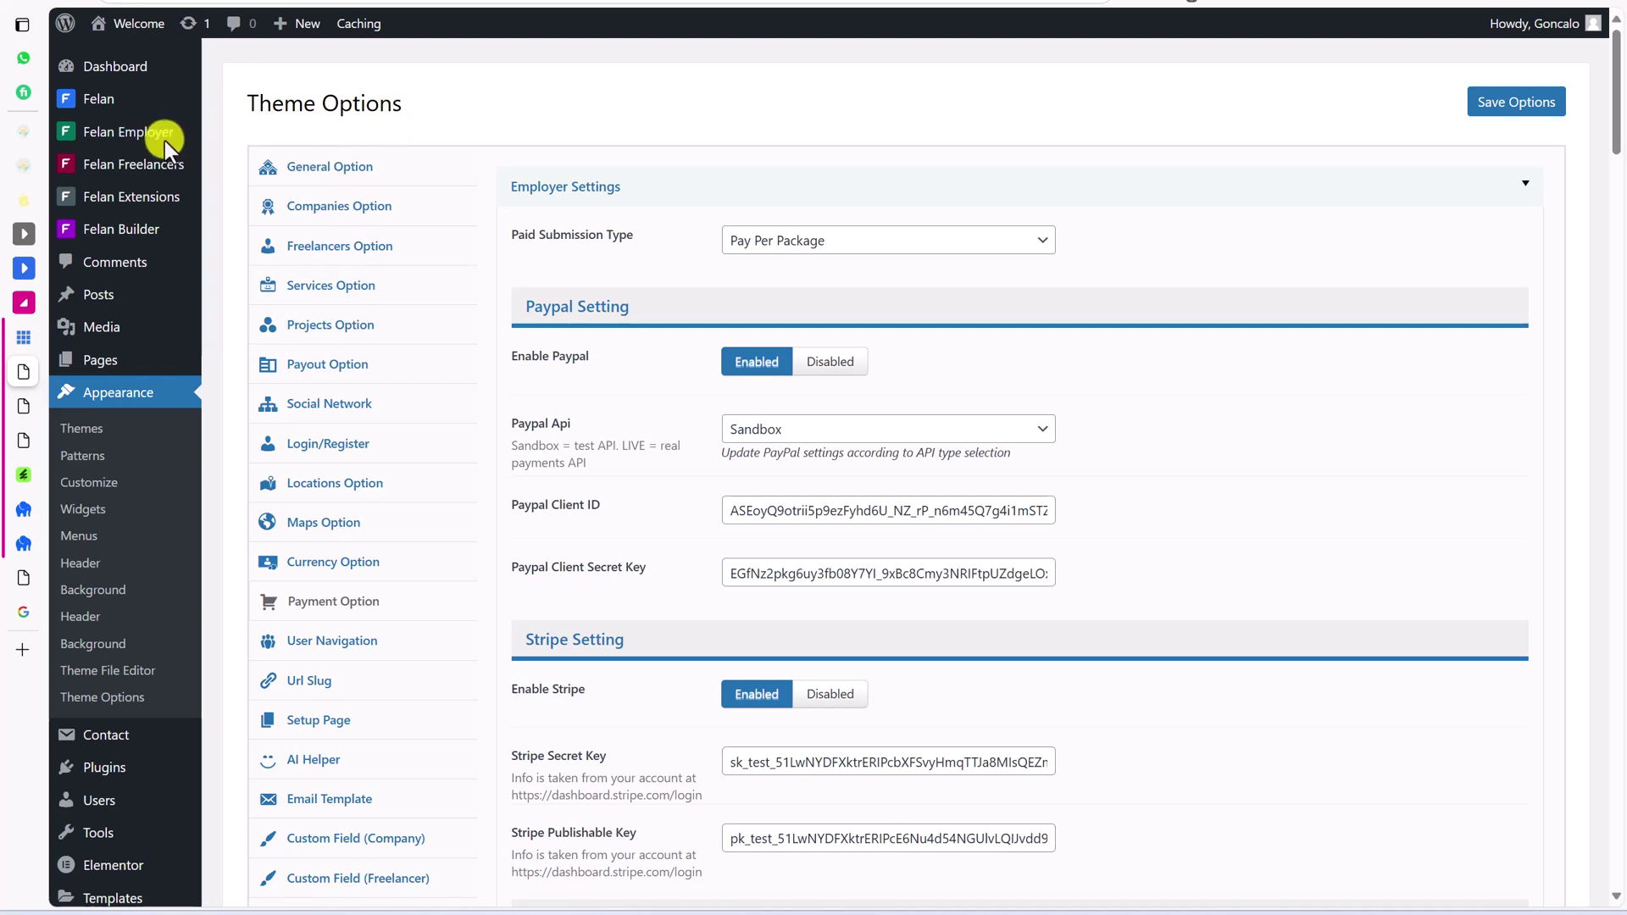
Step: Open the Felan Builder header list and launch the Elementor editor for Header Freelance in a new tab
mouse_move(148, 136)
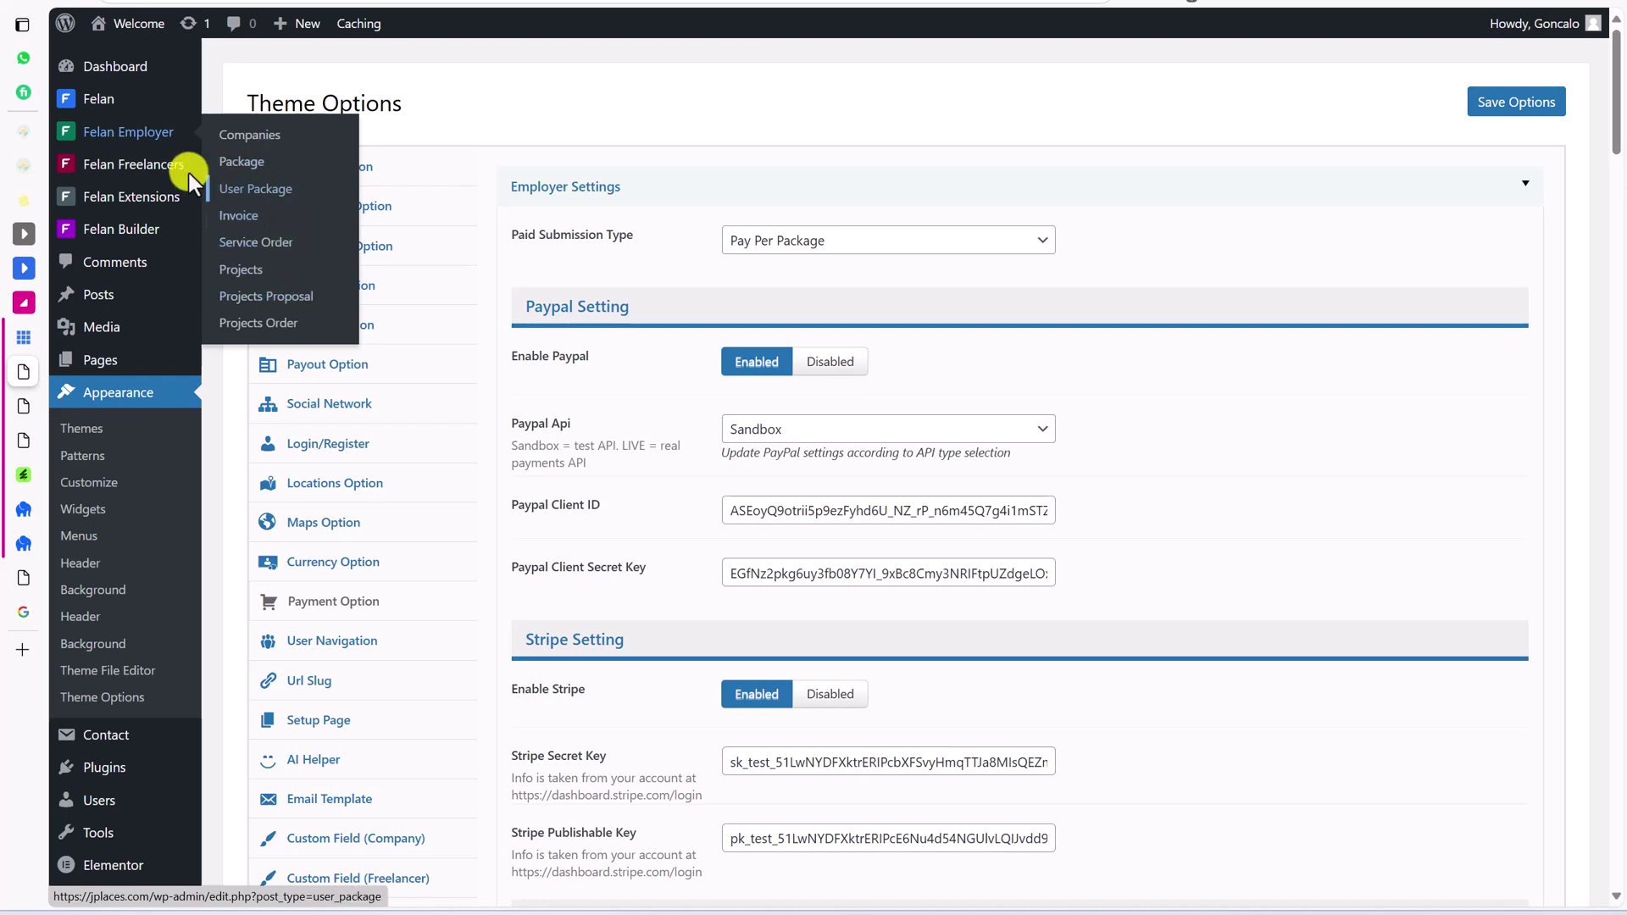
mouse_move(160, 166)
mouse_move(182, 195)
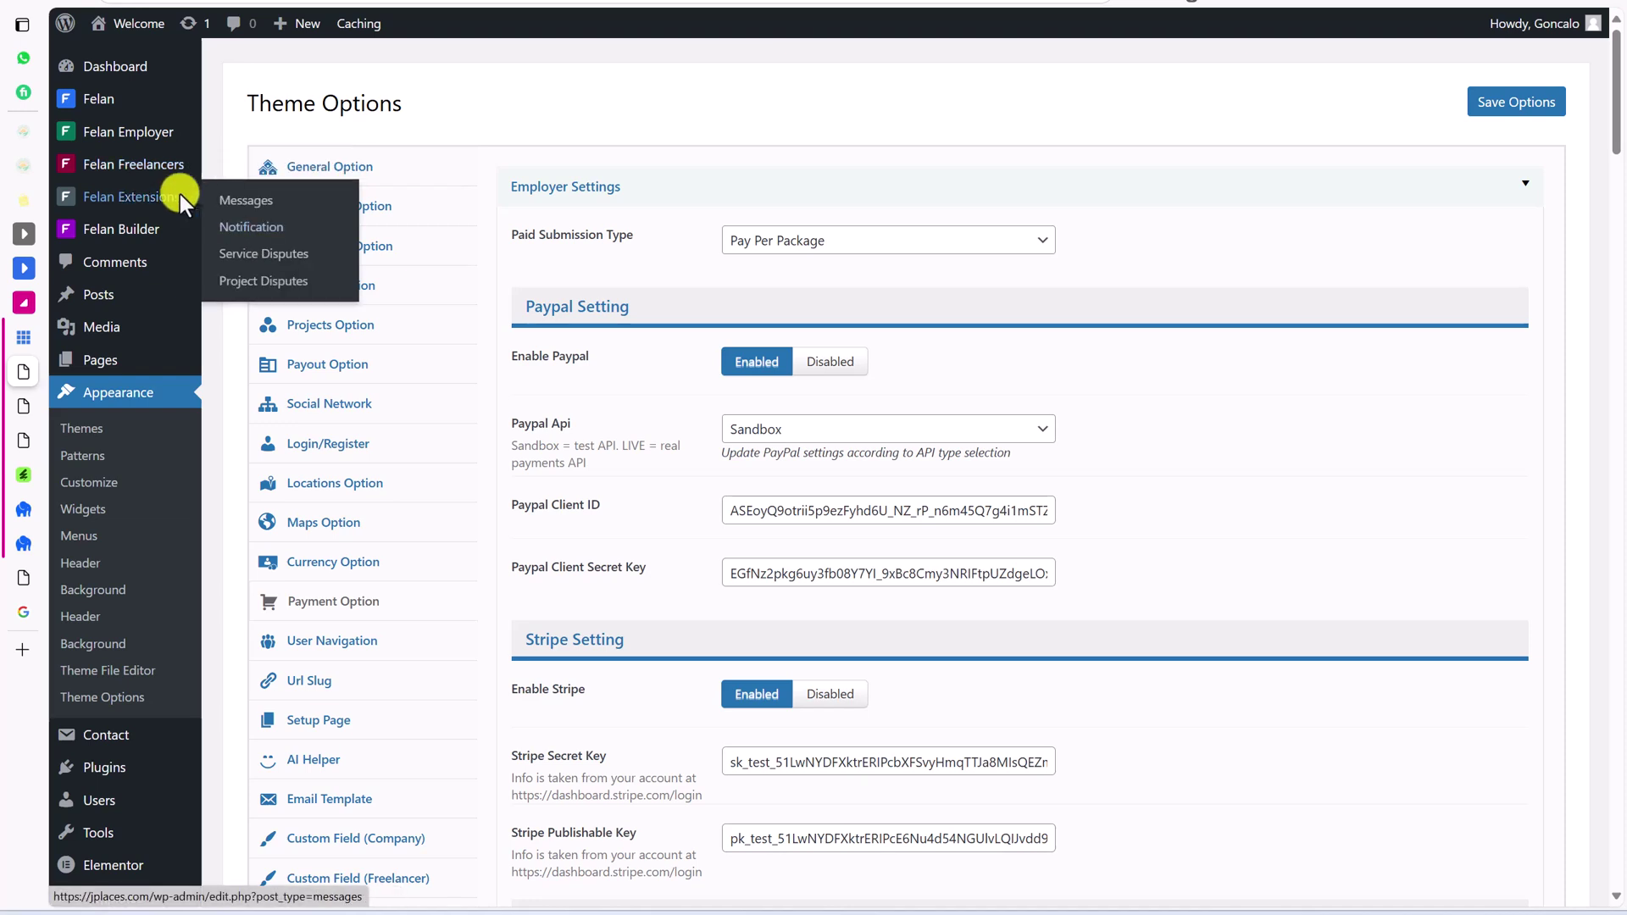
mouse_move(151, 230)
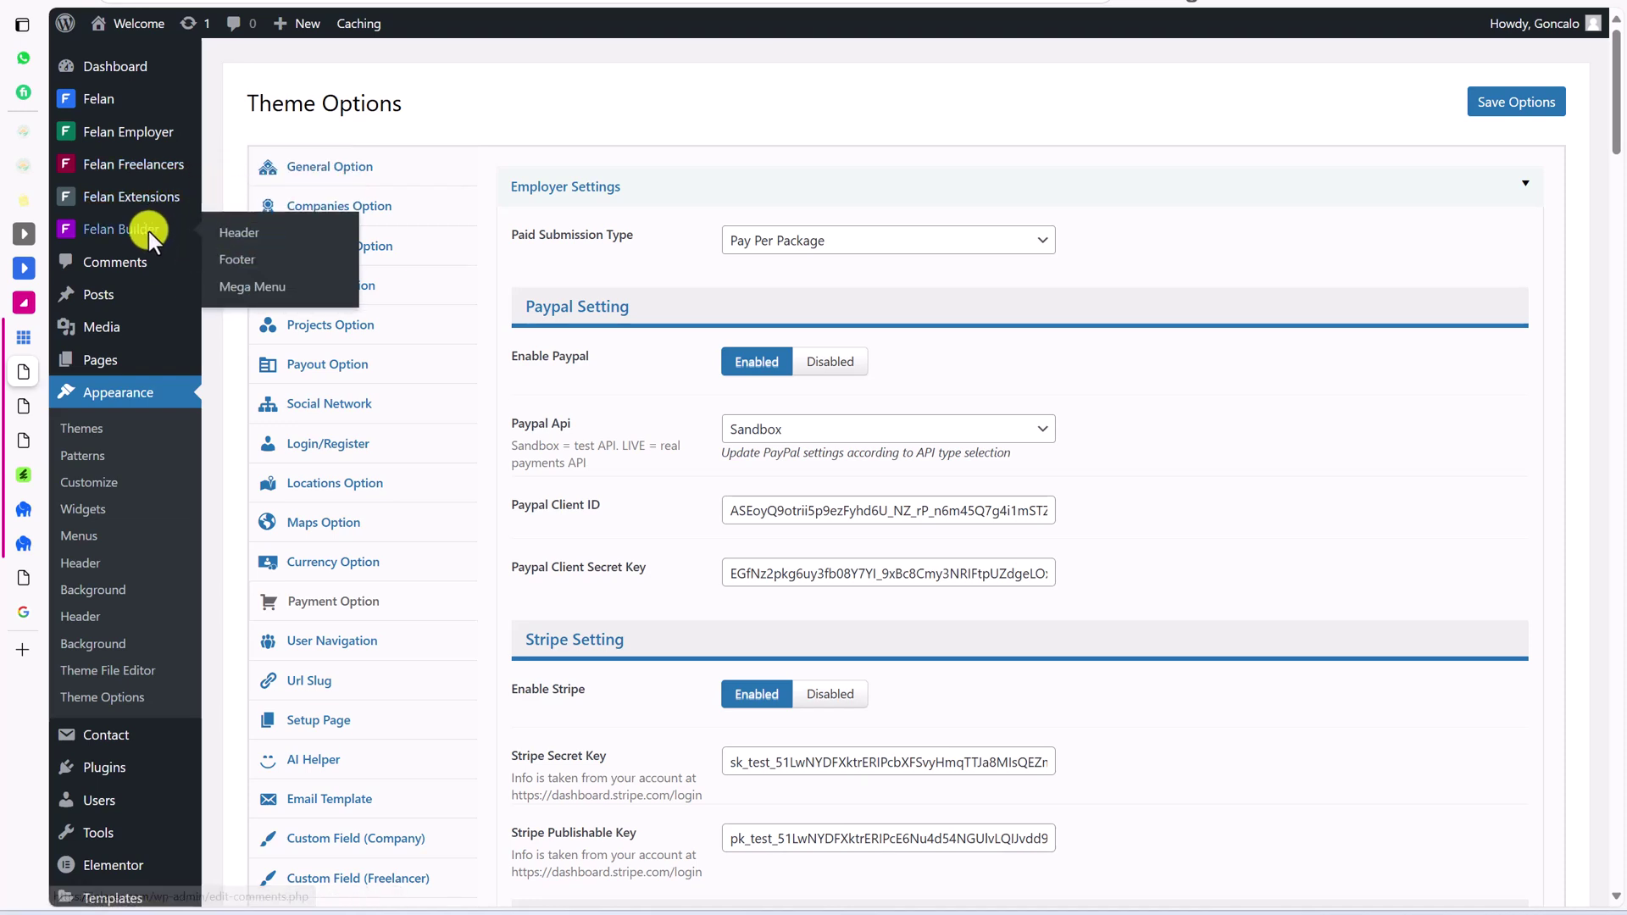
left_click(246, 237)
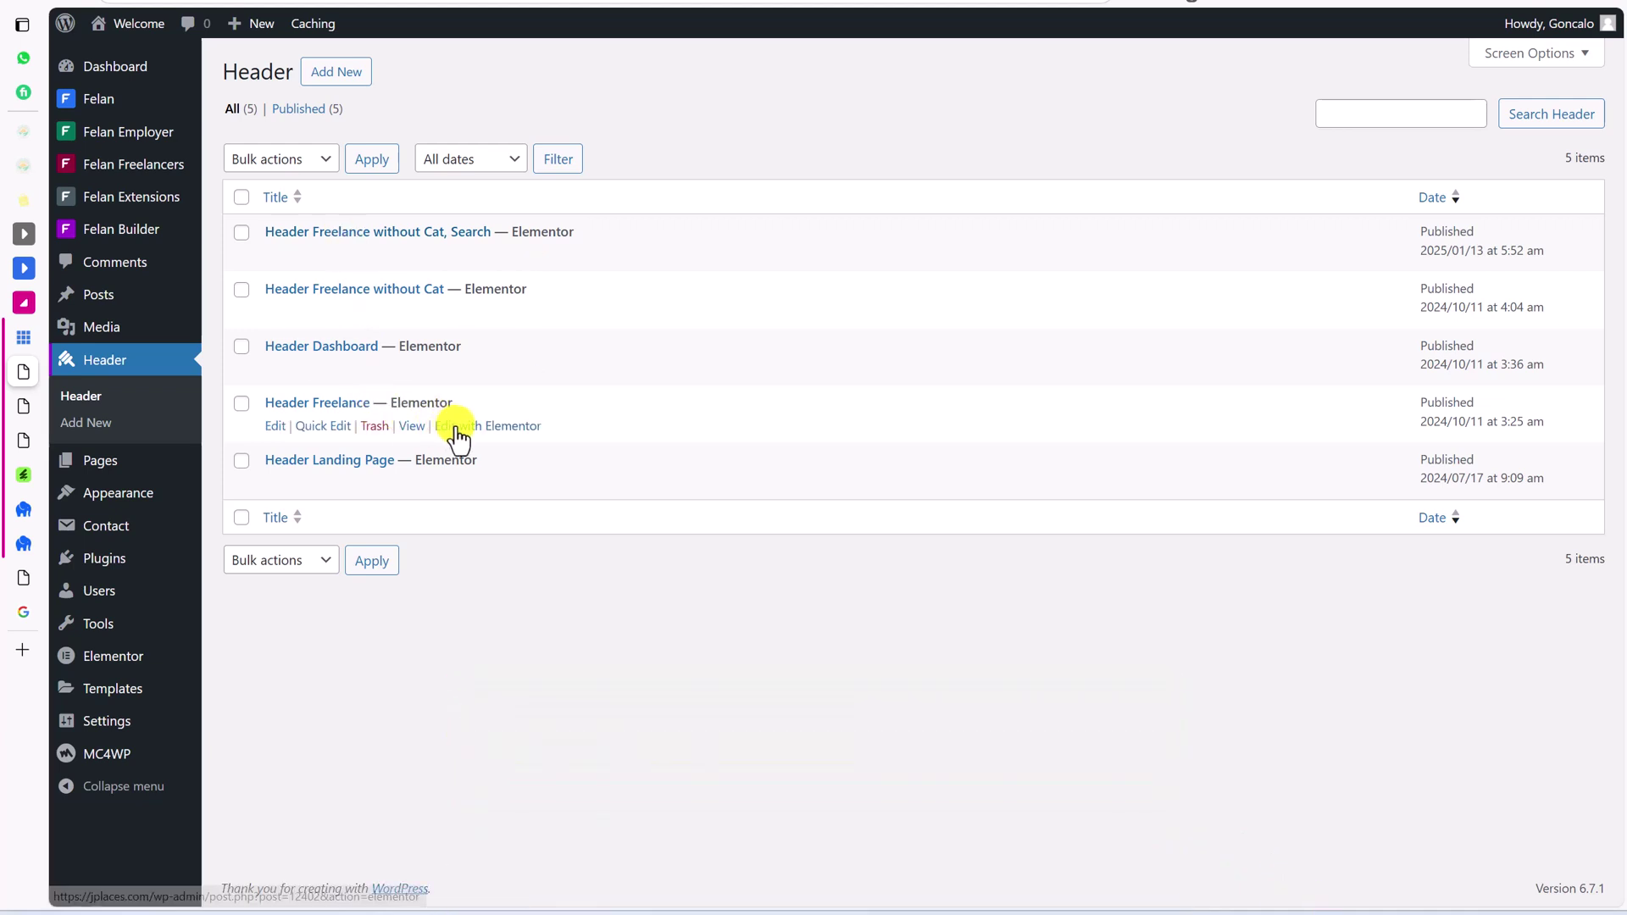
right_click(458, 434)
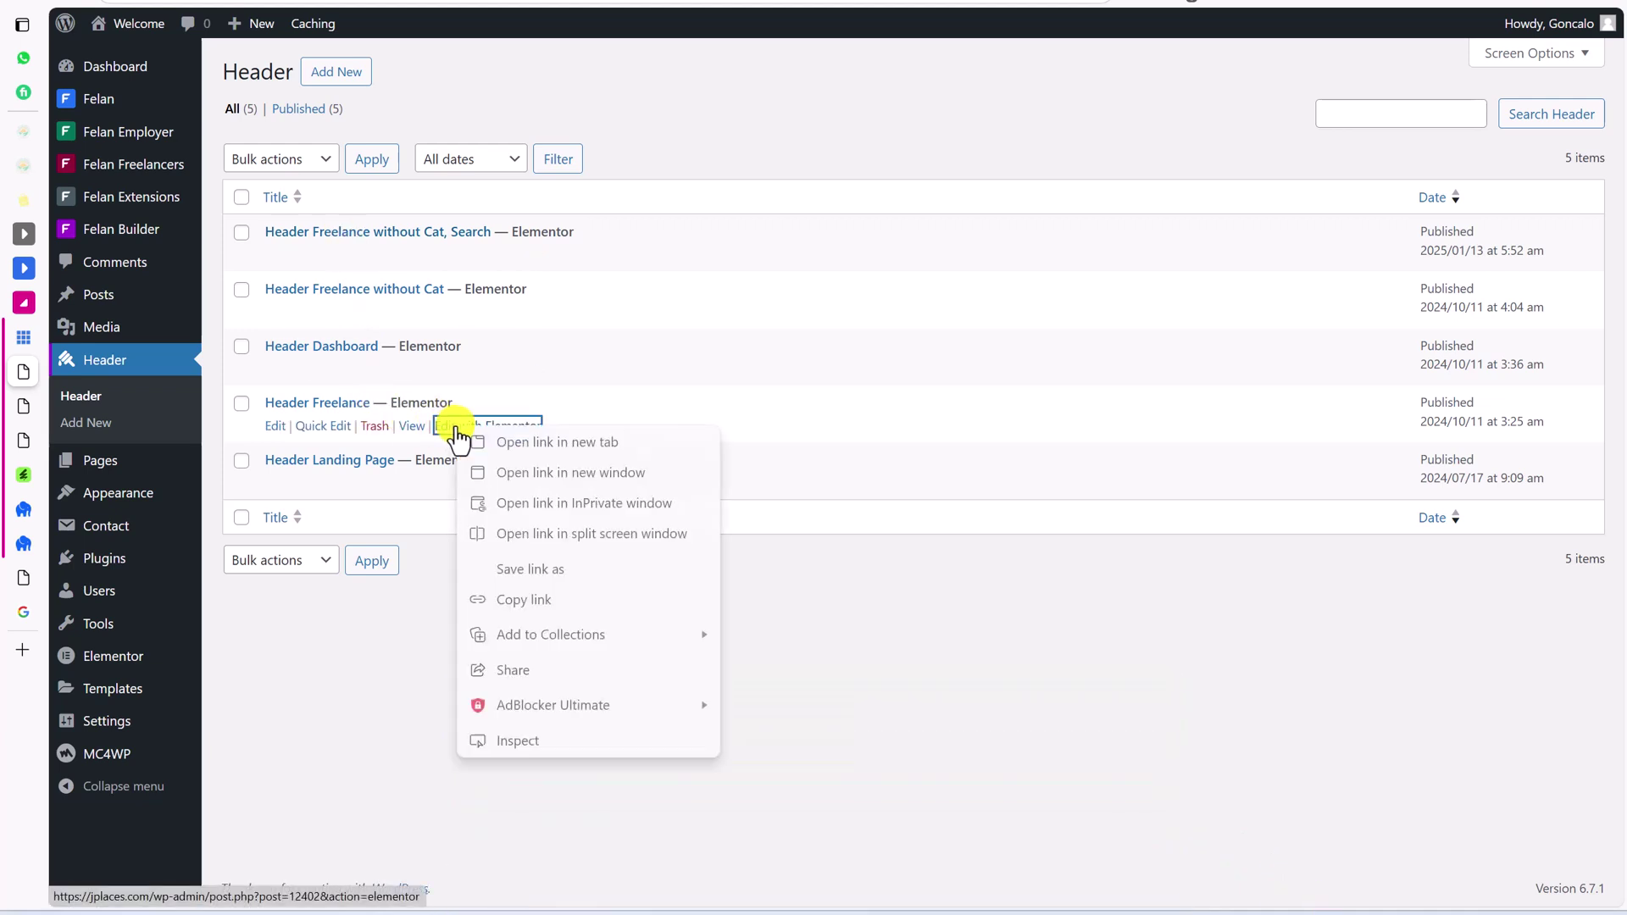
left_click(497, 440)
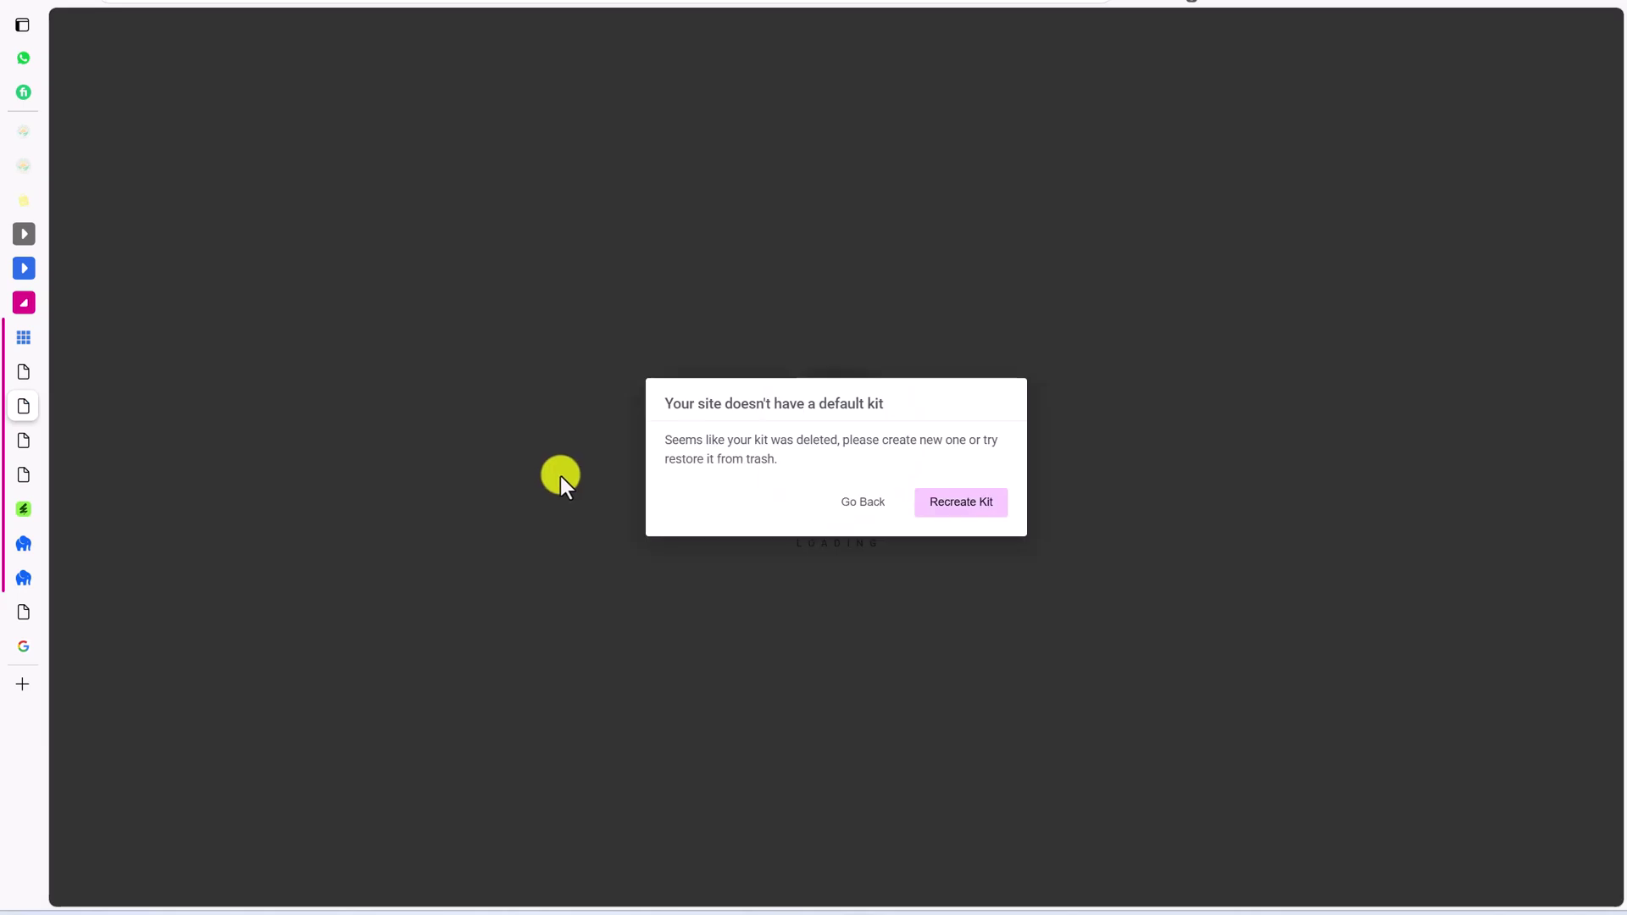
Step: Recreate Elementor's missing default kit, save the Elementor tools settings and reload the Header Freelance editor
left_click(936, 512)
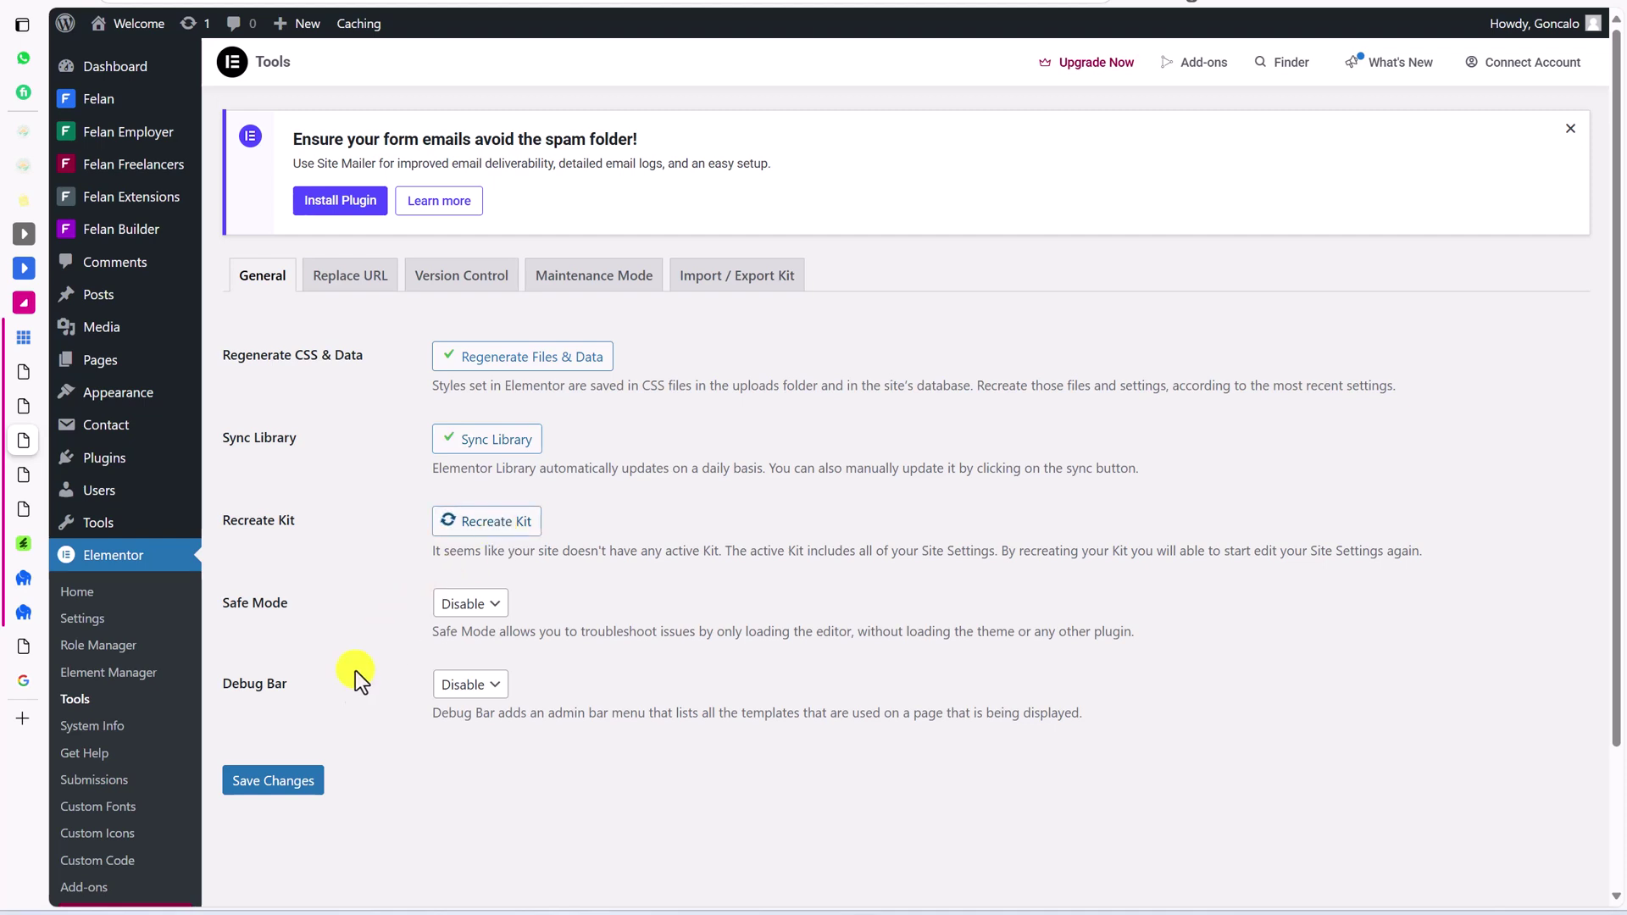
left_click(303, 763)
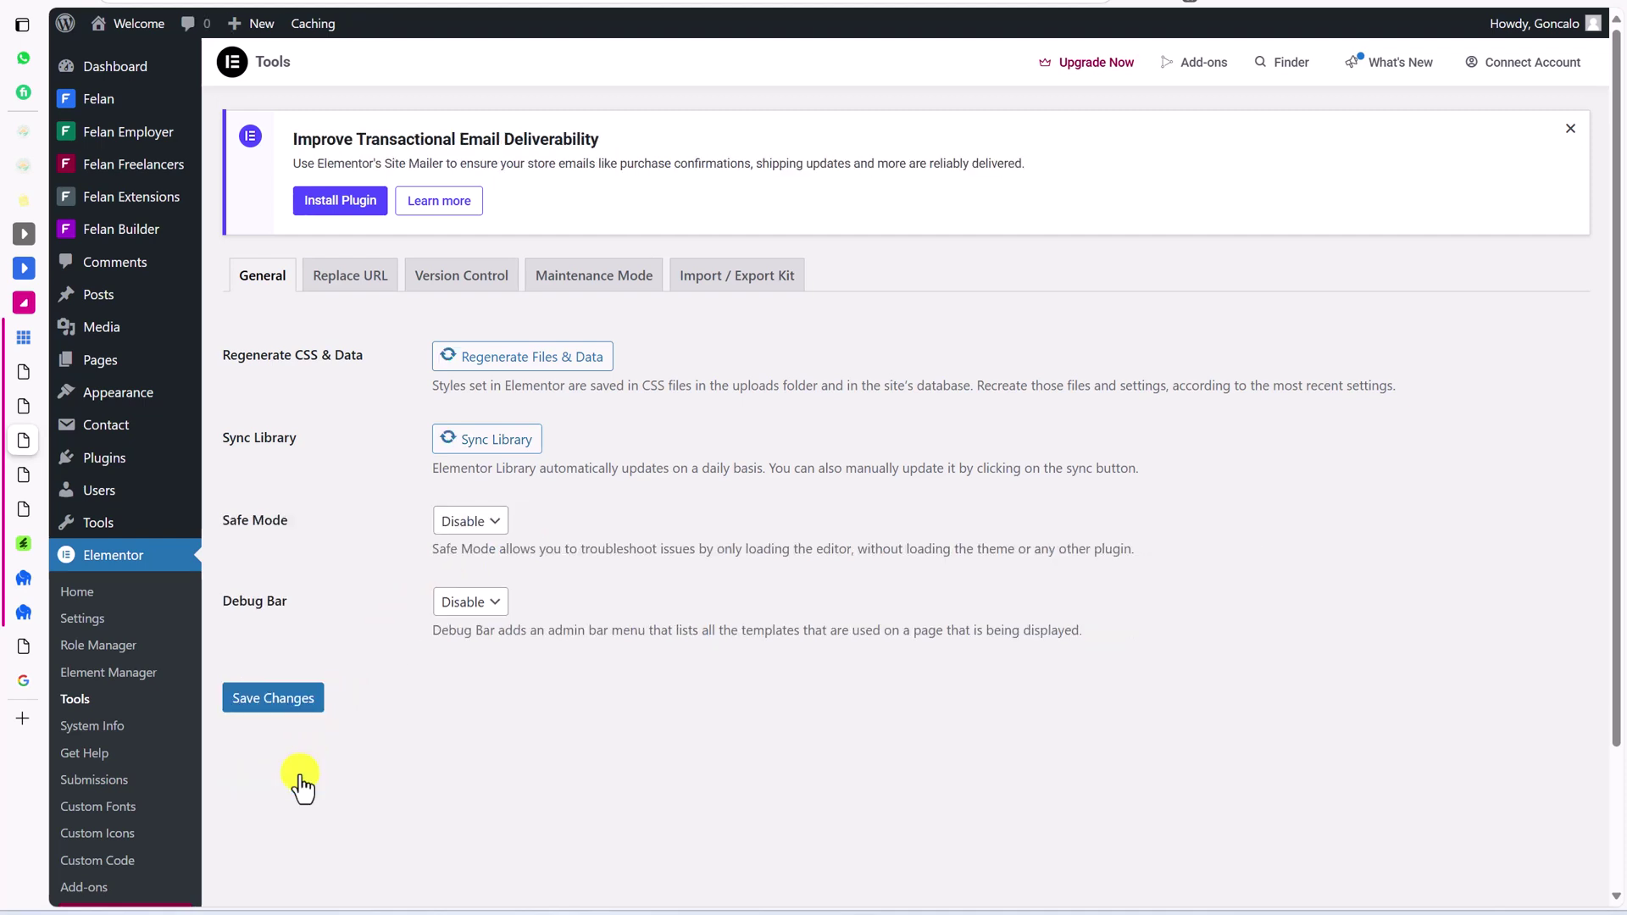
key("ctrl+w")
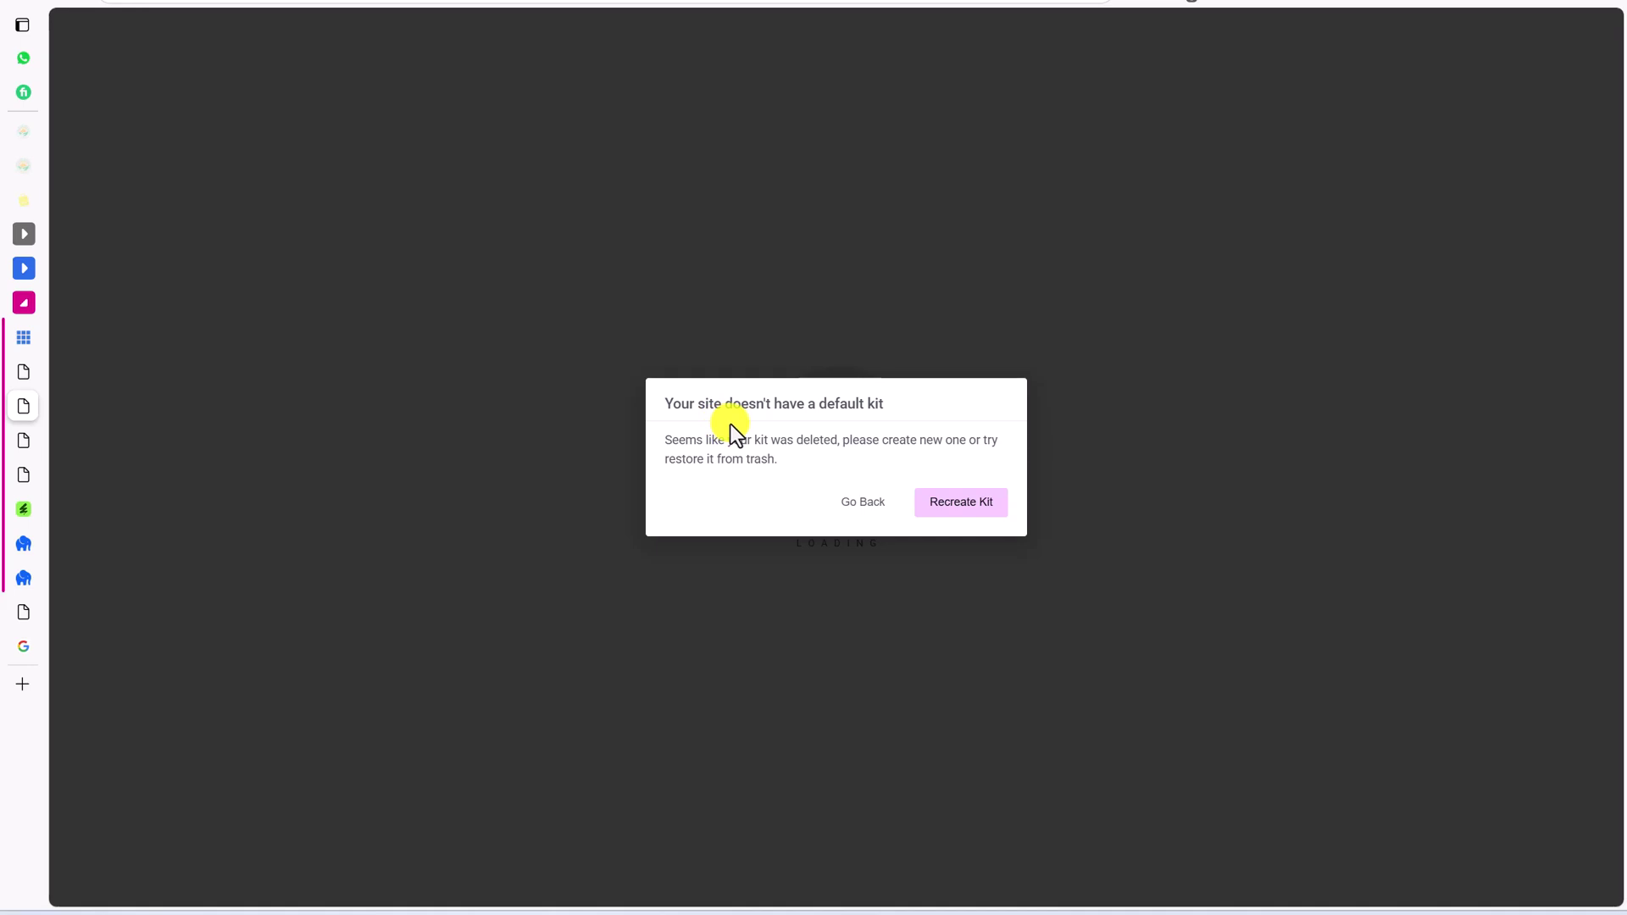
key("F5")
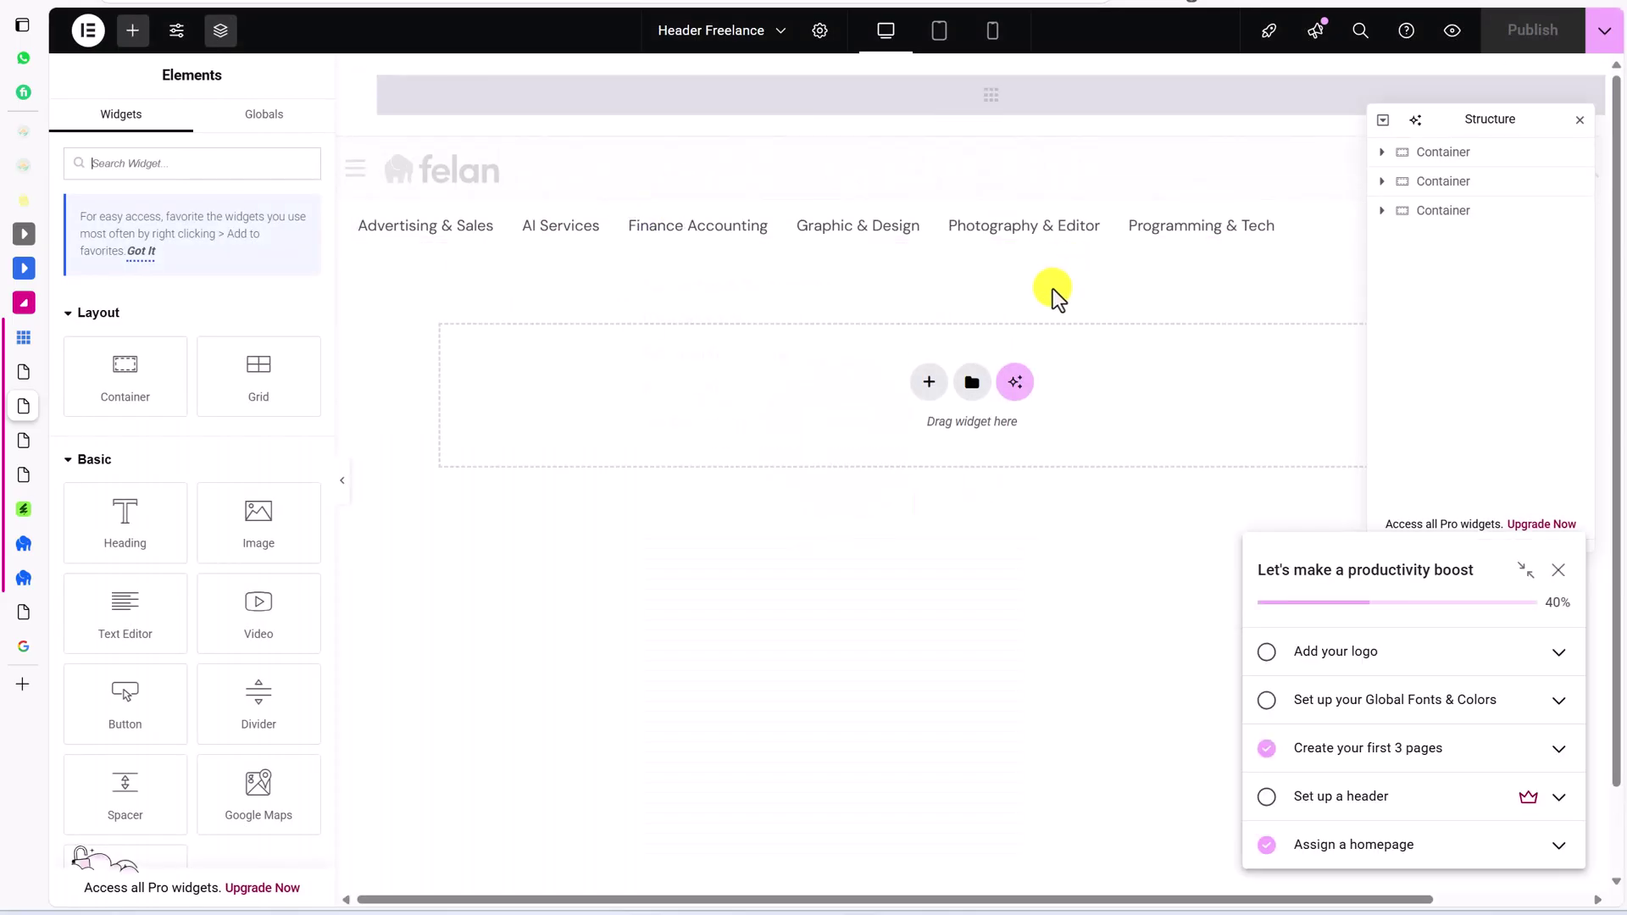
Step: Inspect the header's containers, the Site Logo settings and the Post a Job button settings
left_click(1443, 152)
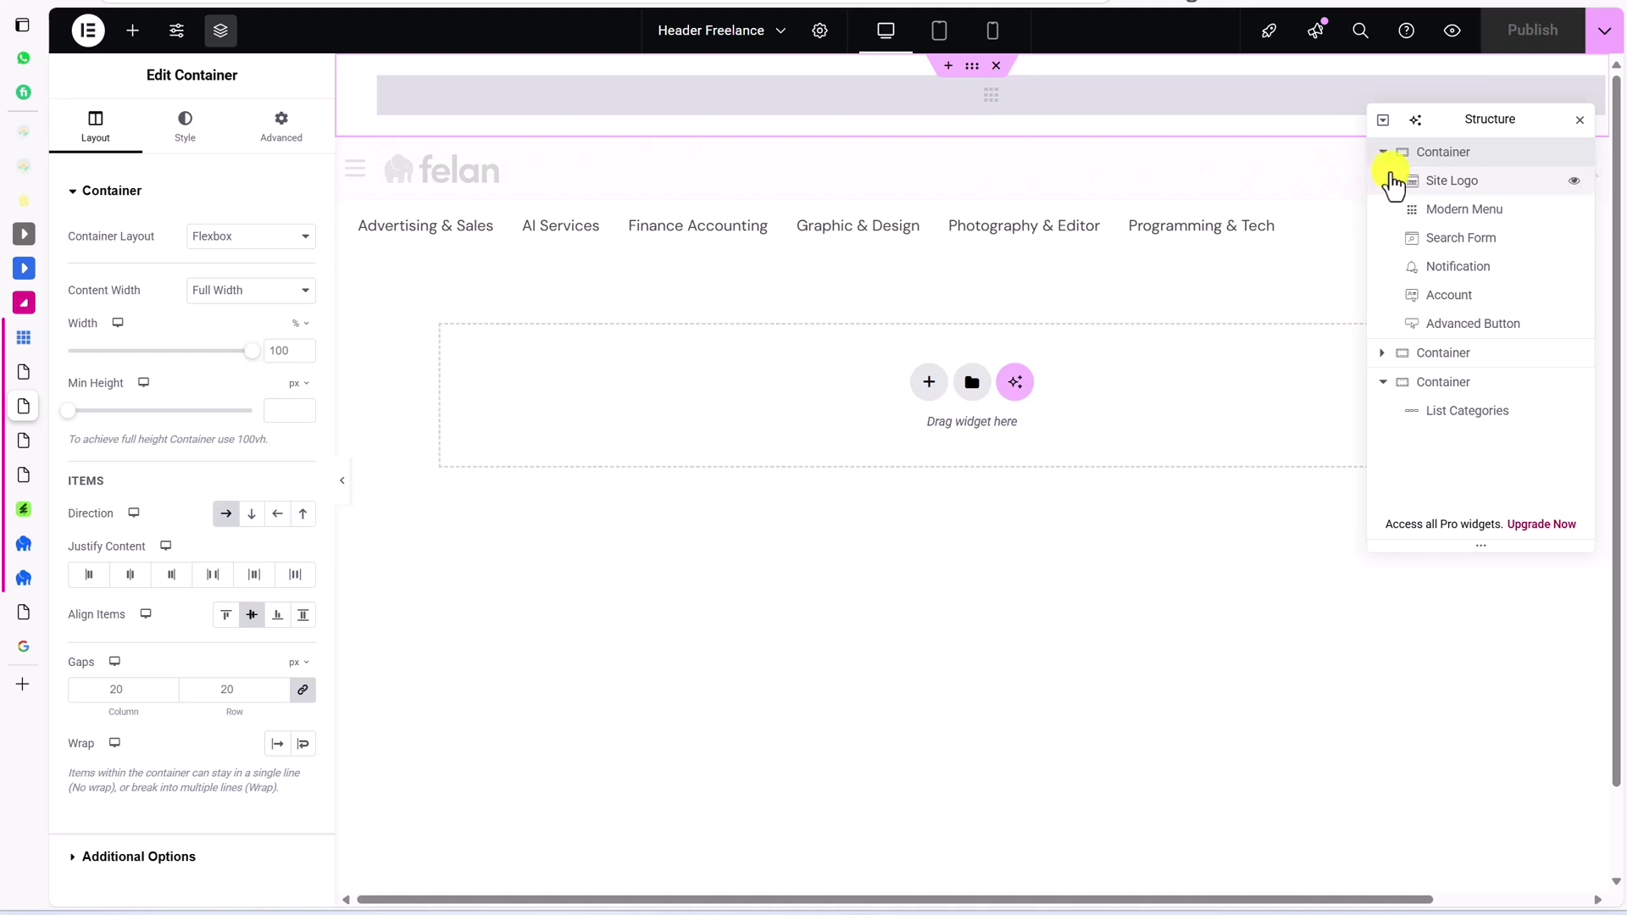
left_click(1443, 187)
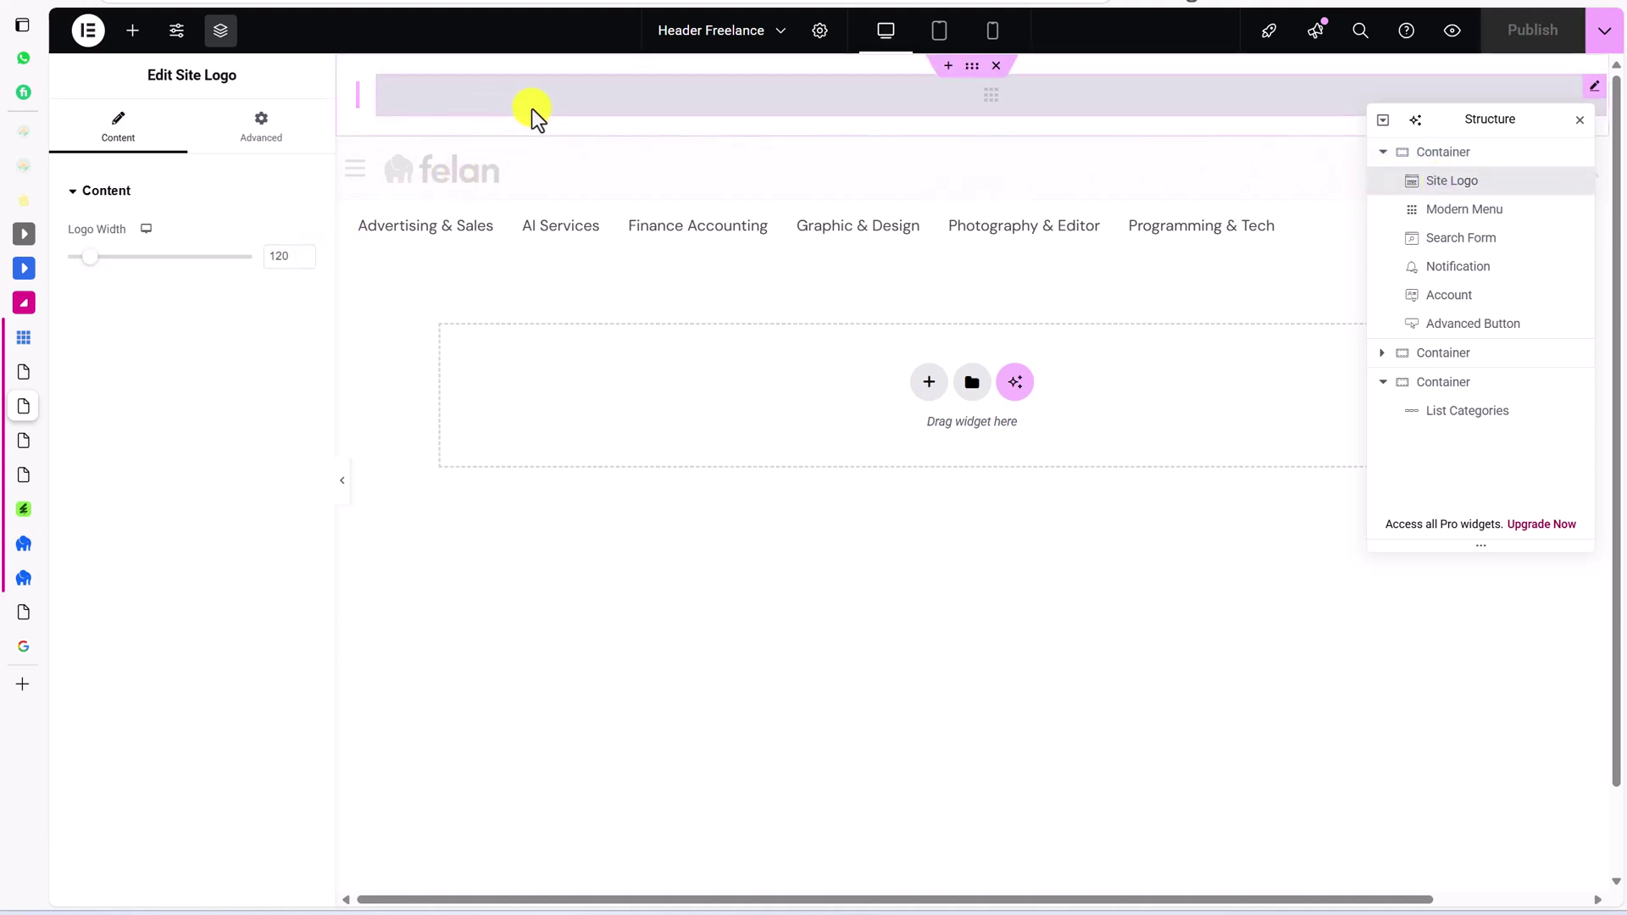
left_click(1305, 189)
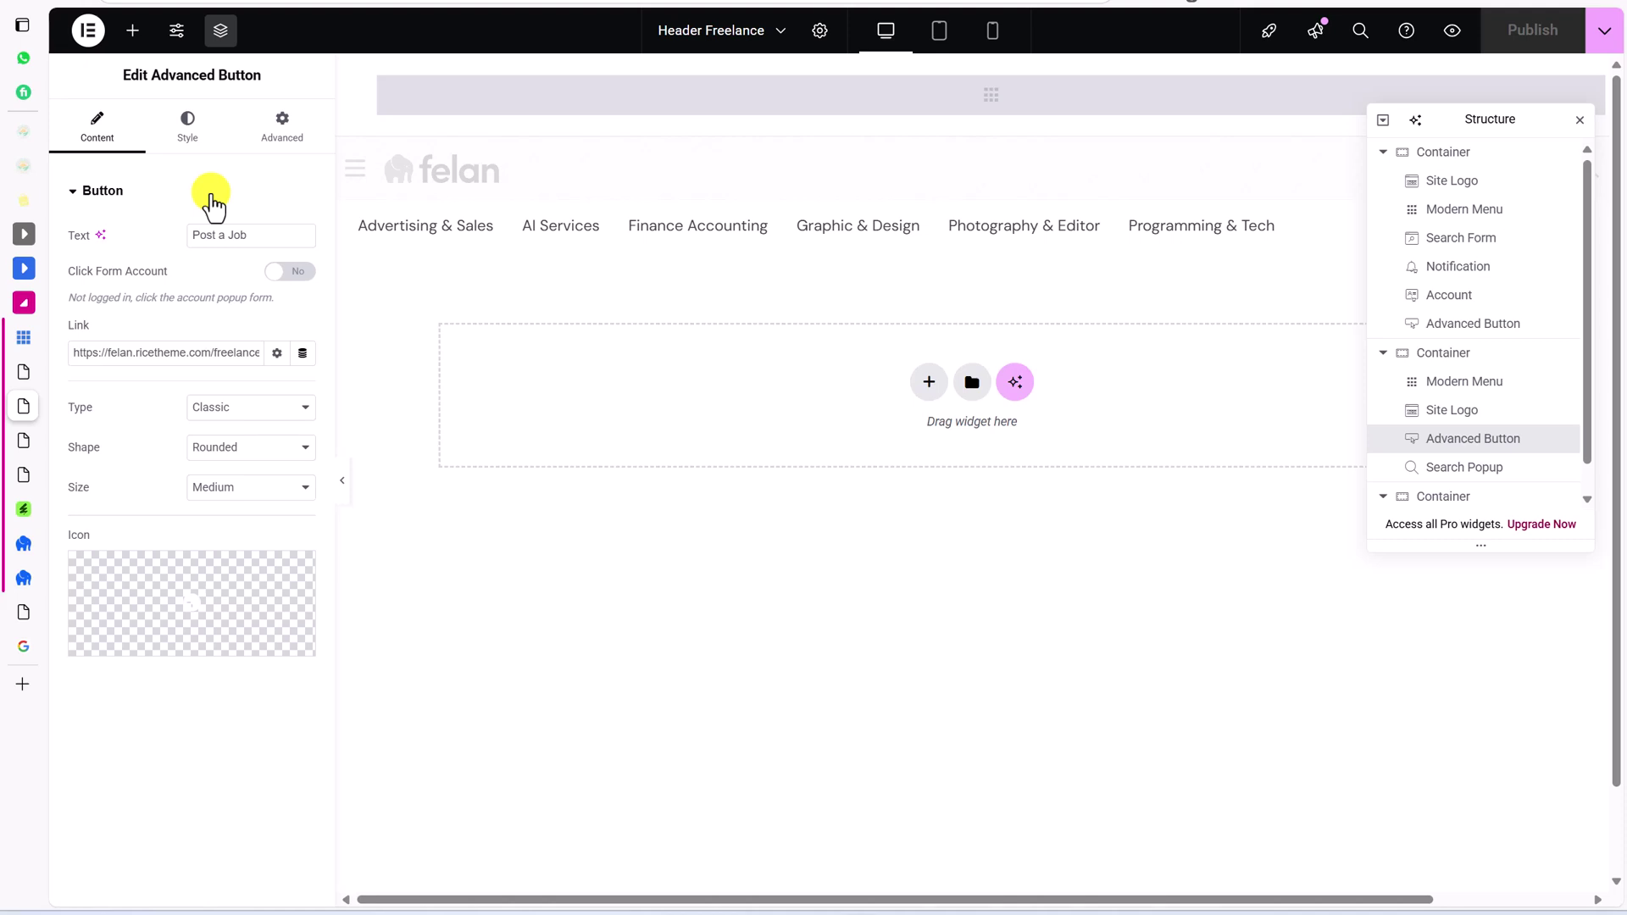
Step: Return to the WordPress dashboard, look through the page list, visit the site's homepage and open it for editing with Elementor
left_click(29, 371)
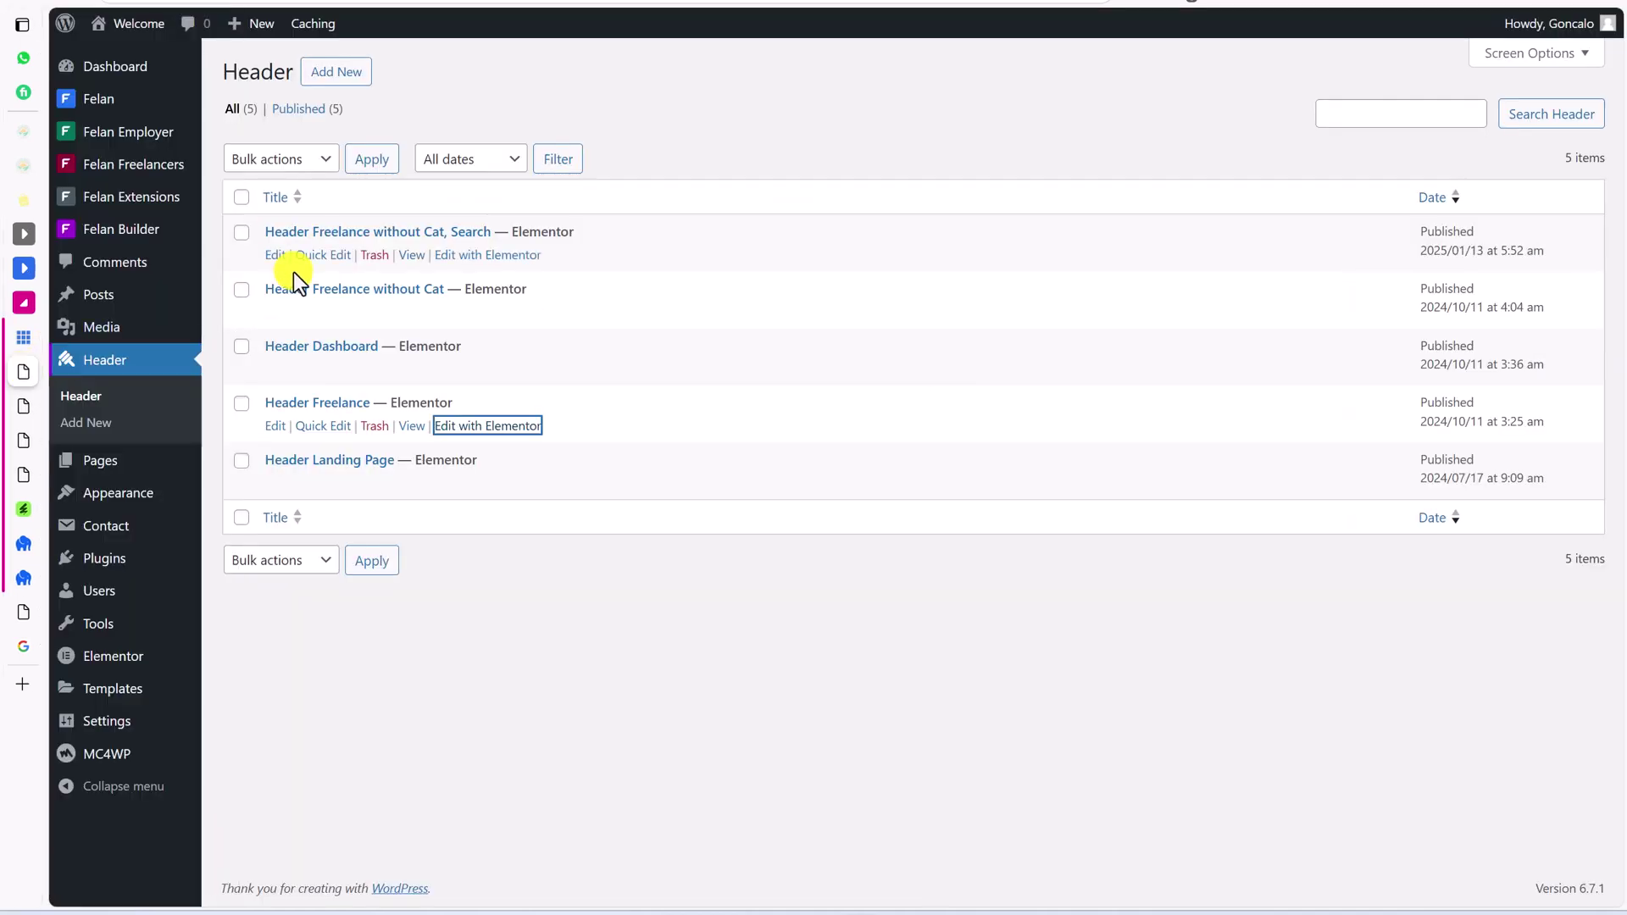
left_click(90, 460)
scroll(487, 485, "down", 2)
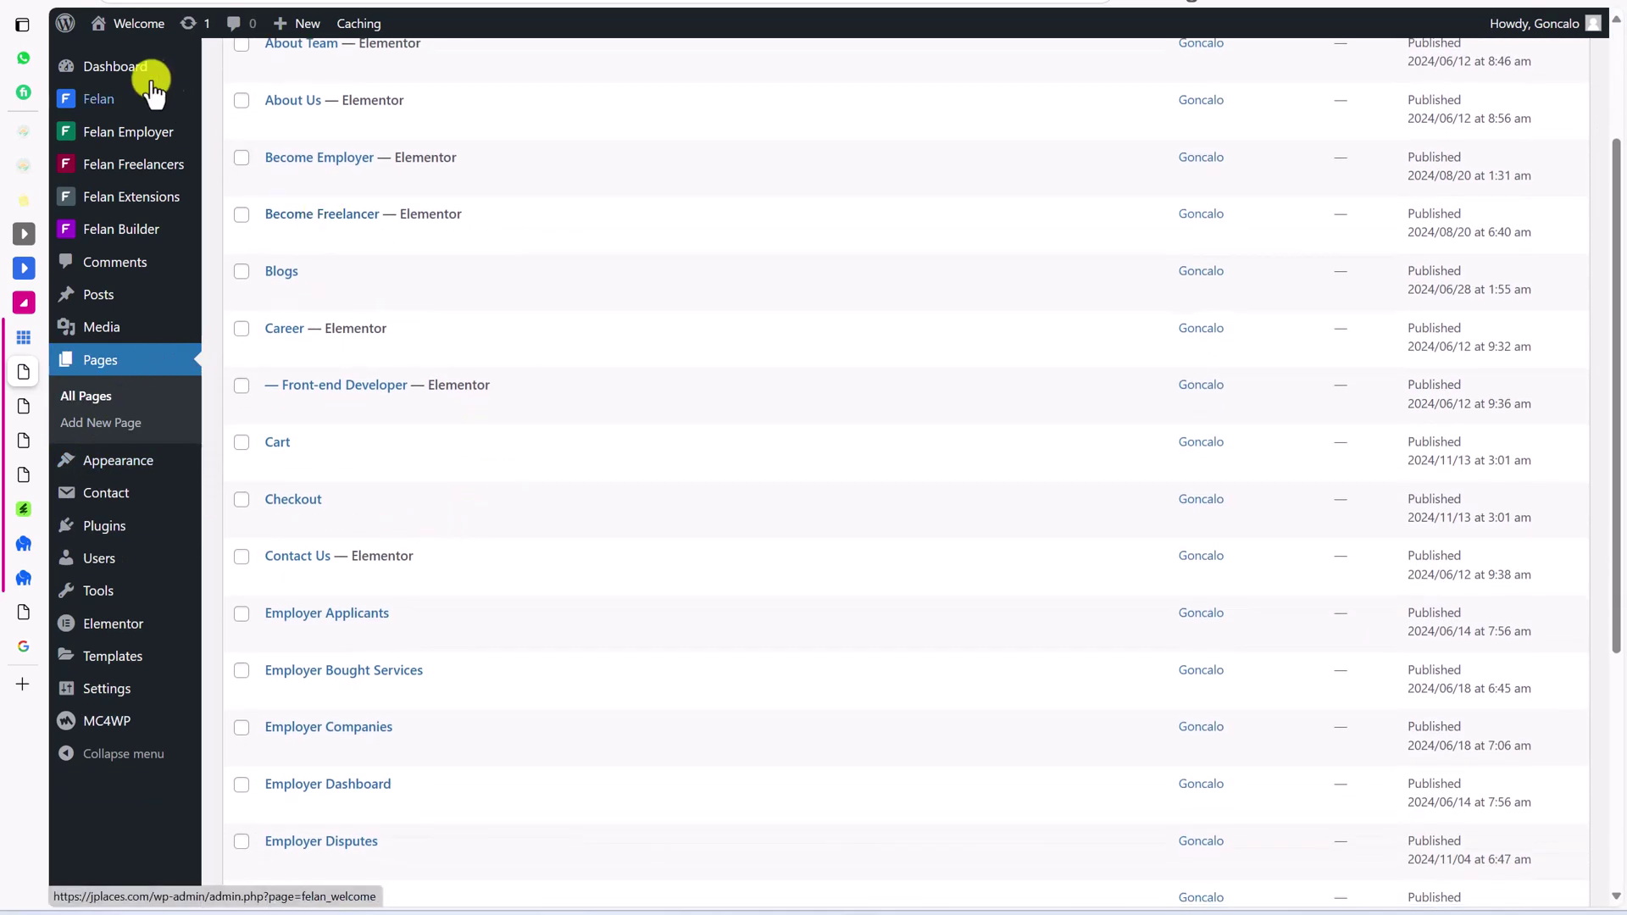
left_click(138, 25)
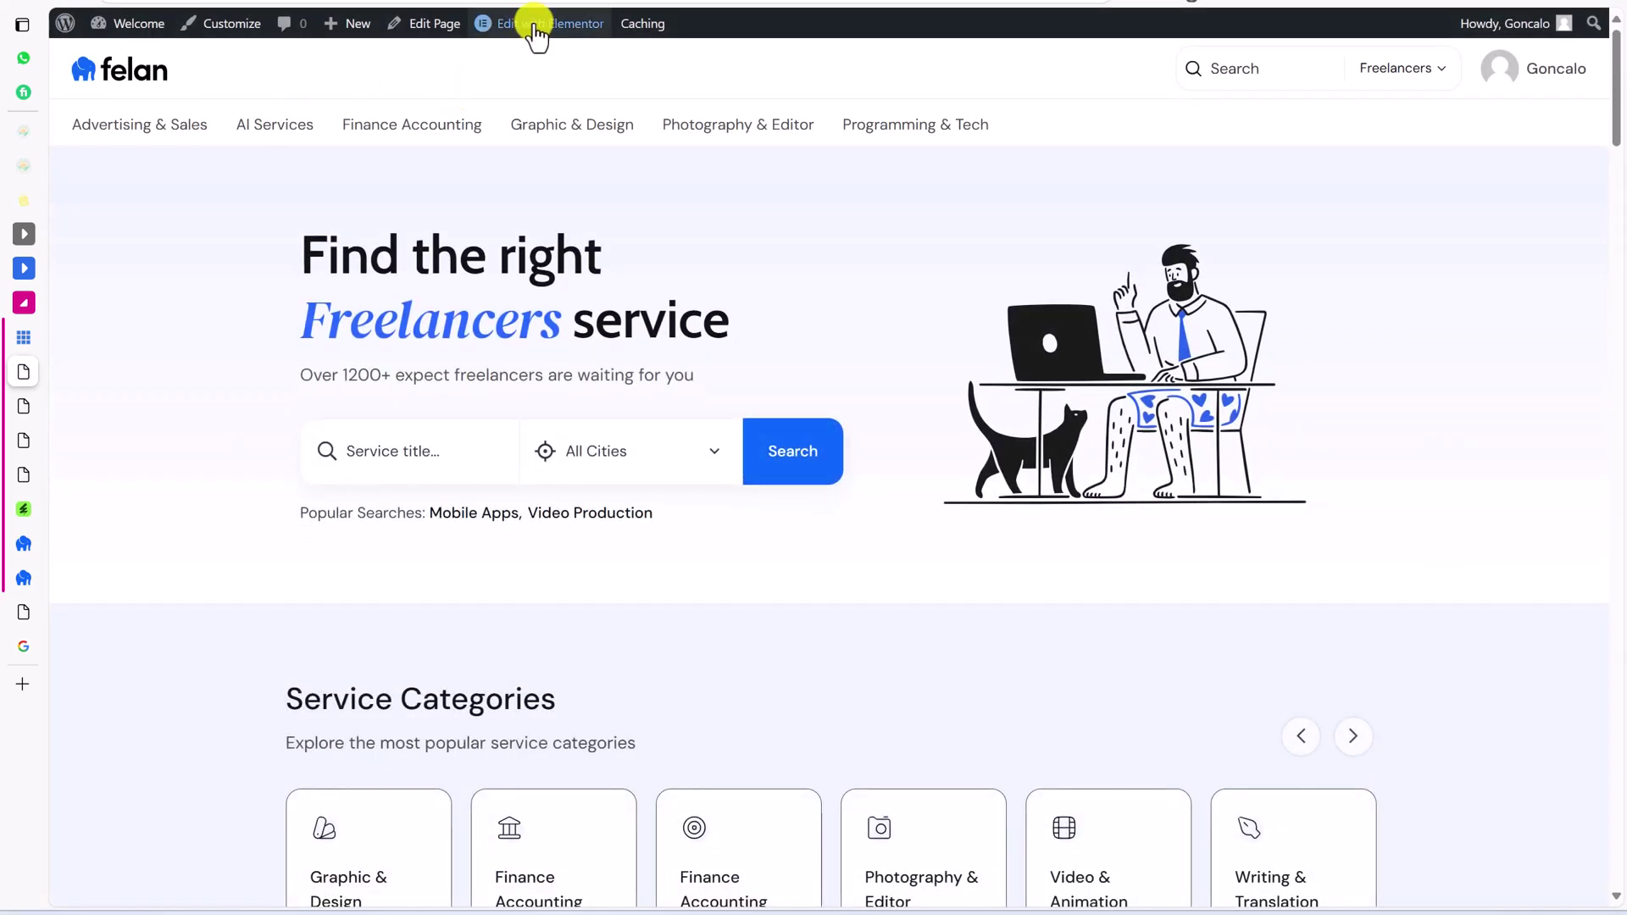
left_click(535, 26)
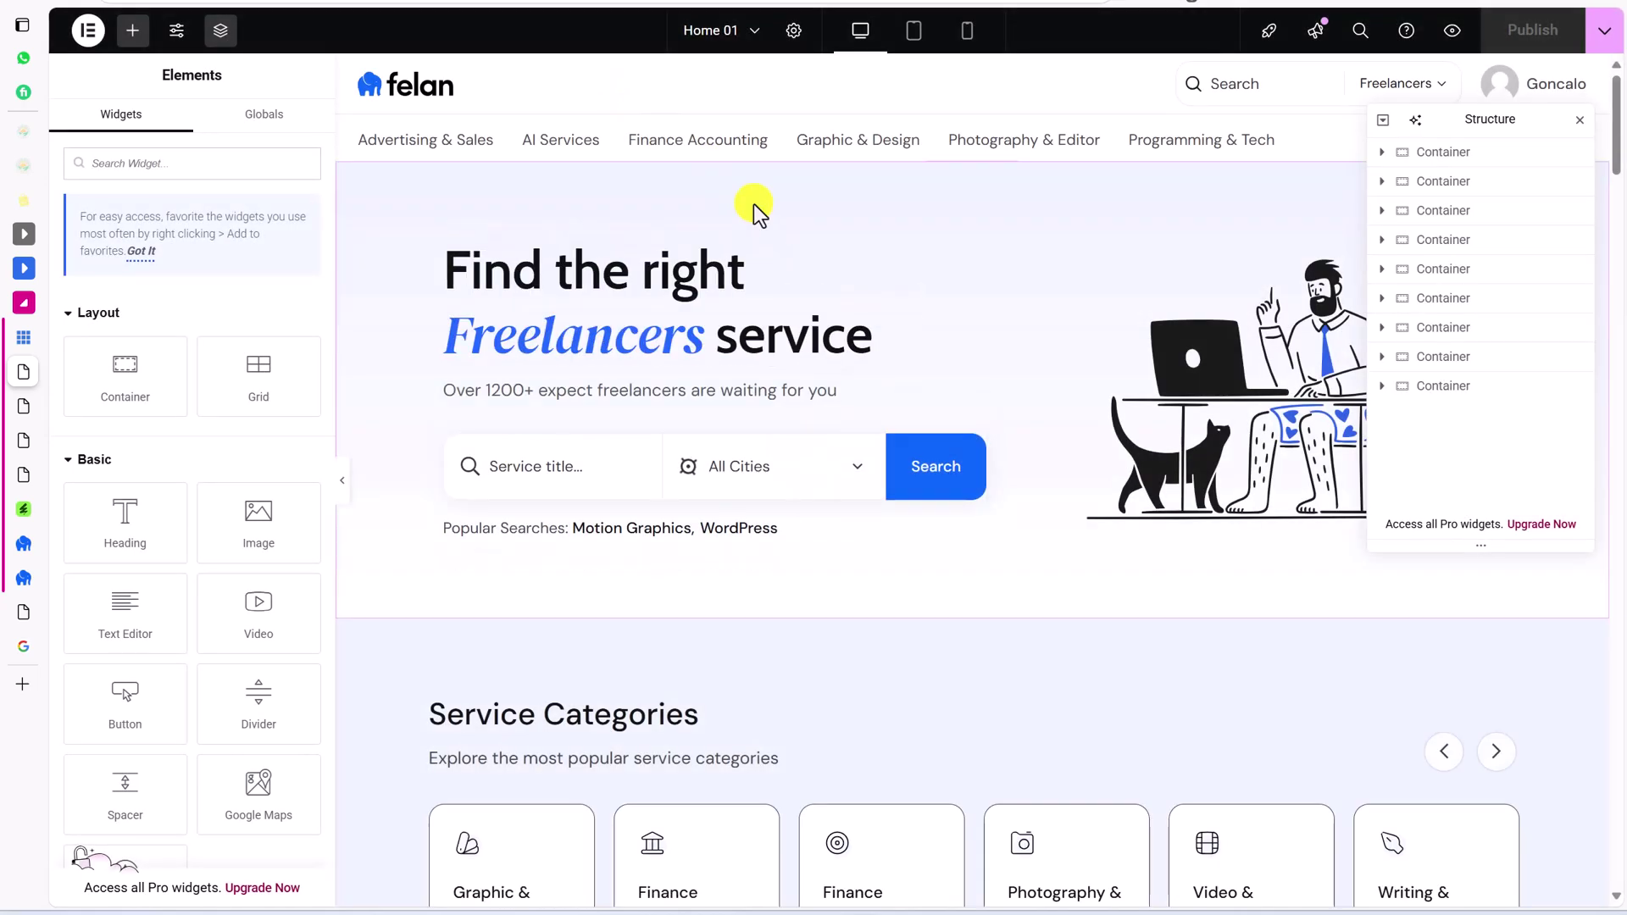
Step: Examine the text and description settings of the hero's "Find the right Freelancers service" heading
left_click(800, 270)
triple_click(118, 267)
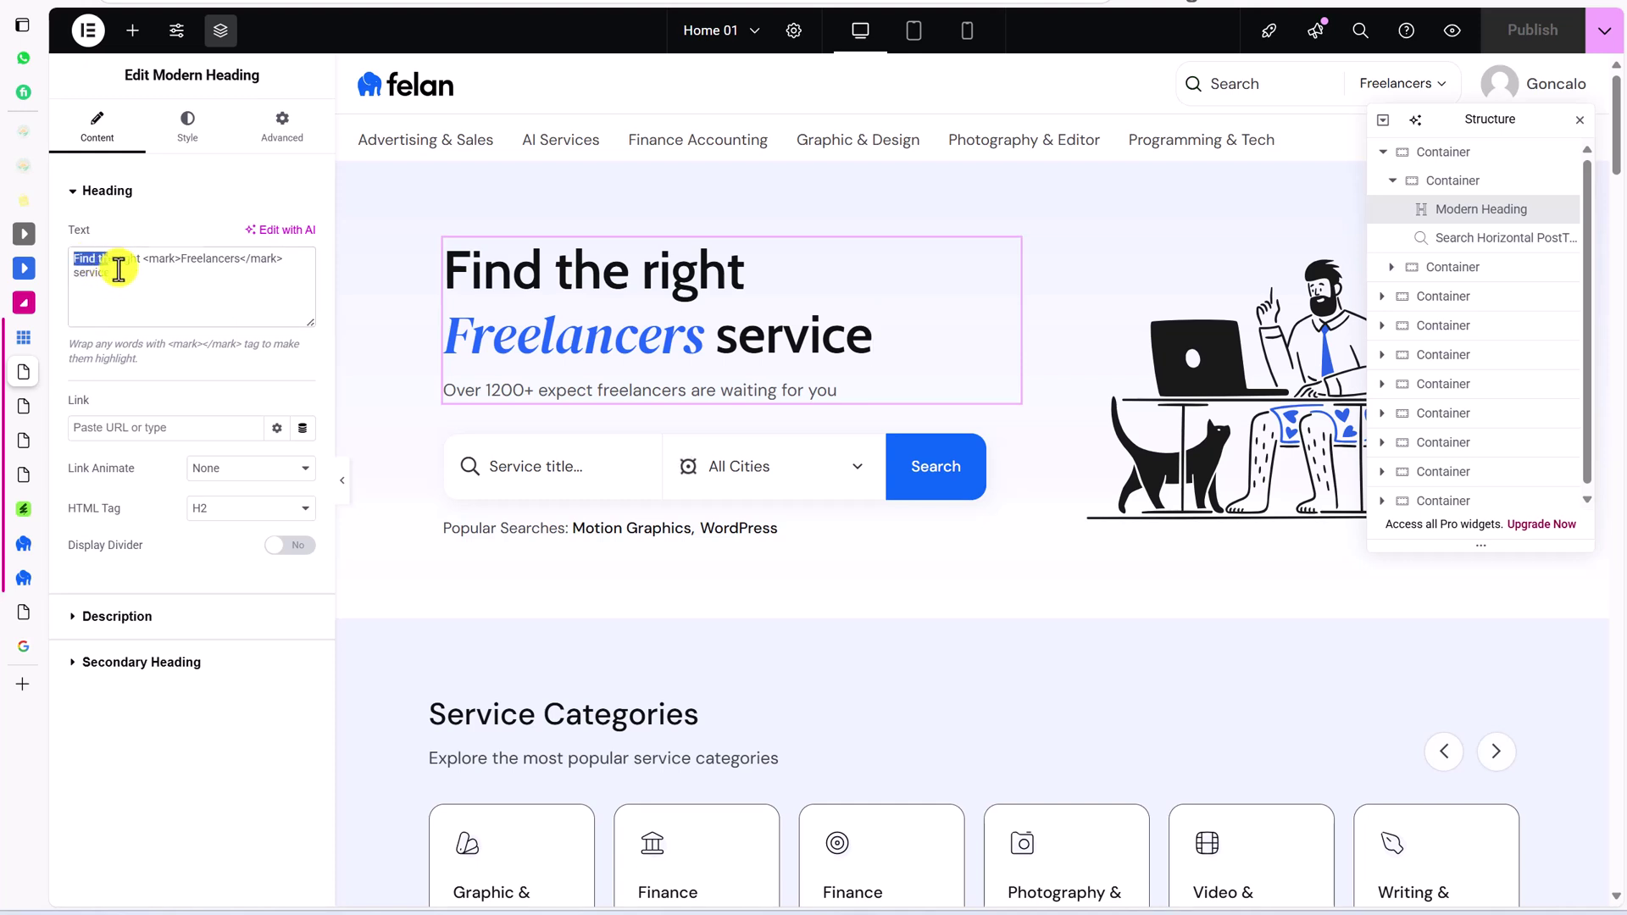
key("Right")
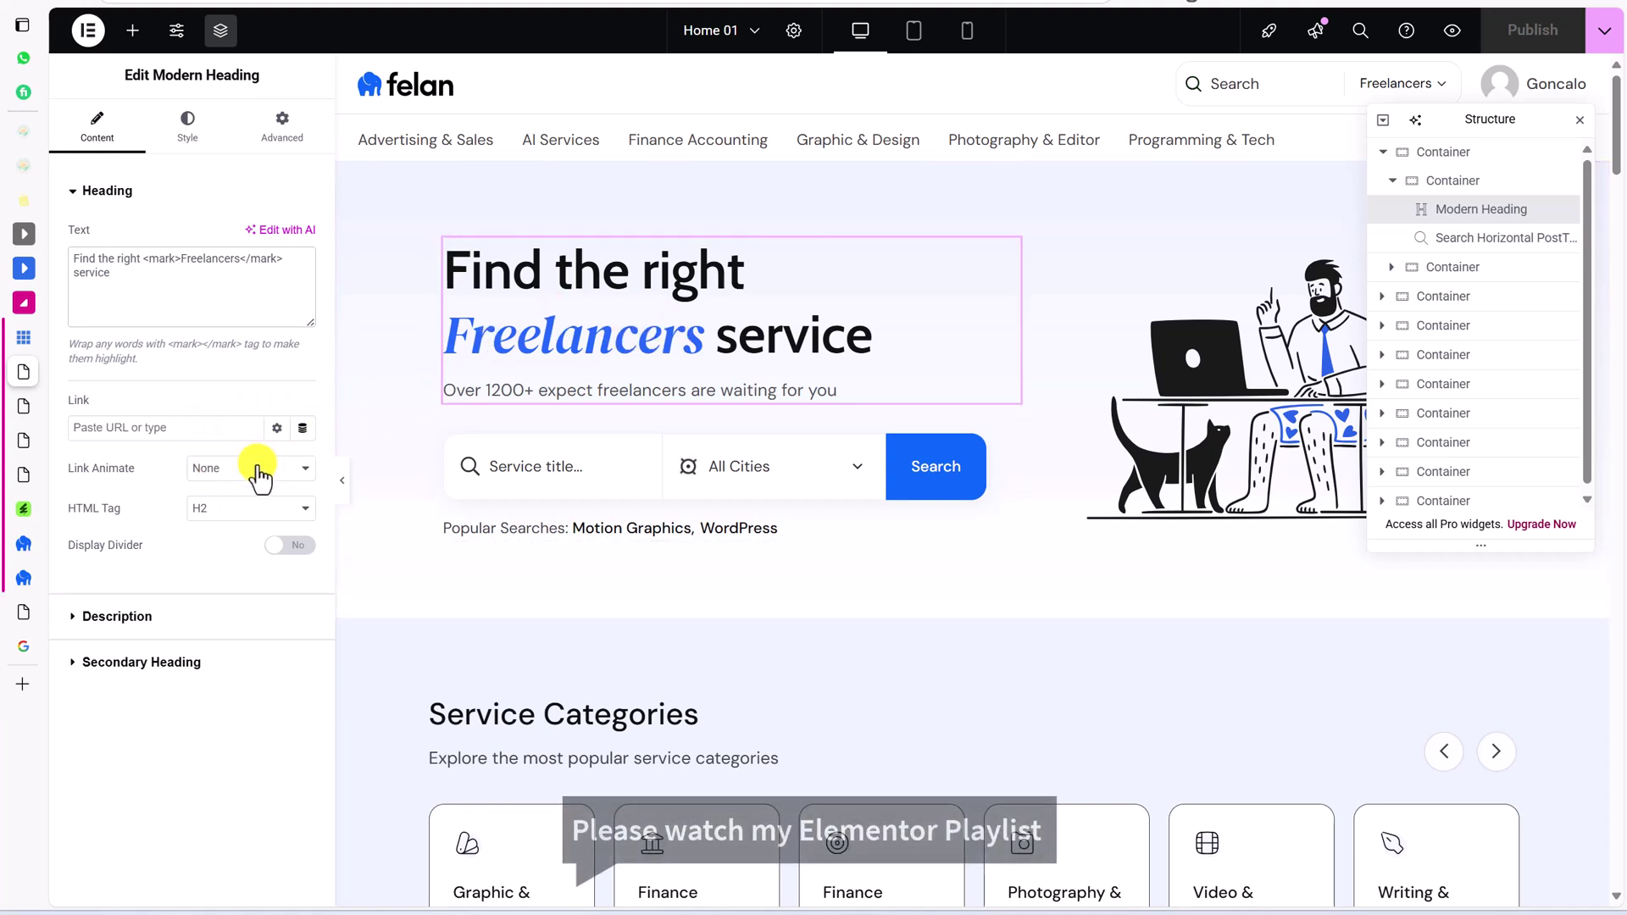
left_click(167, 620)
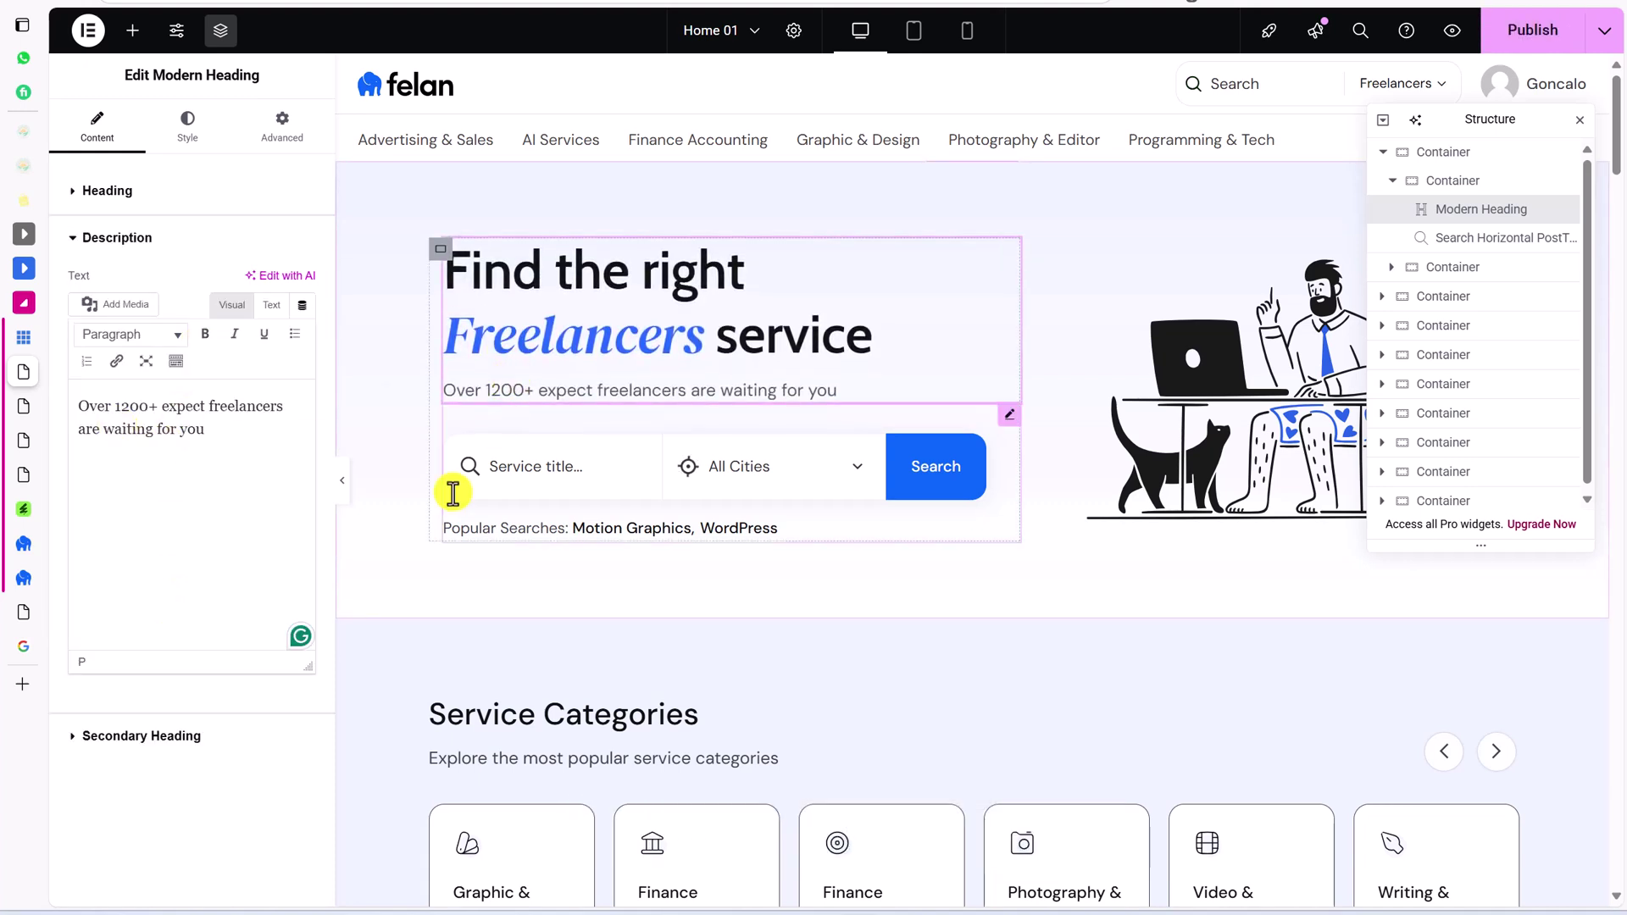
Step: Review the hero search widget's post types and service options, and try enabling Show Categories
left_click(997, 436)
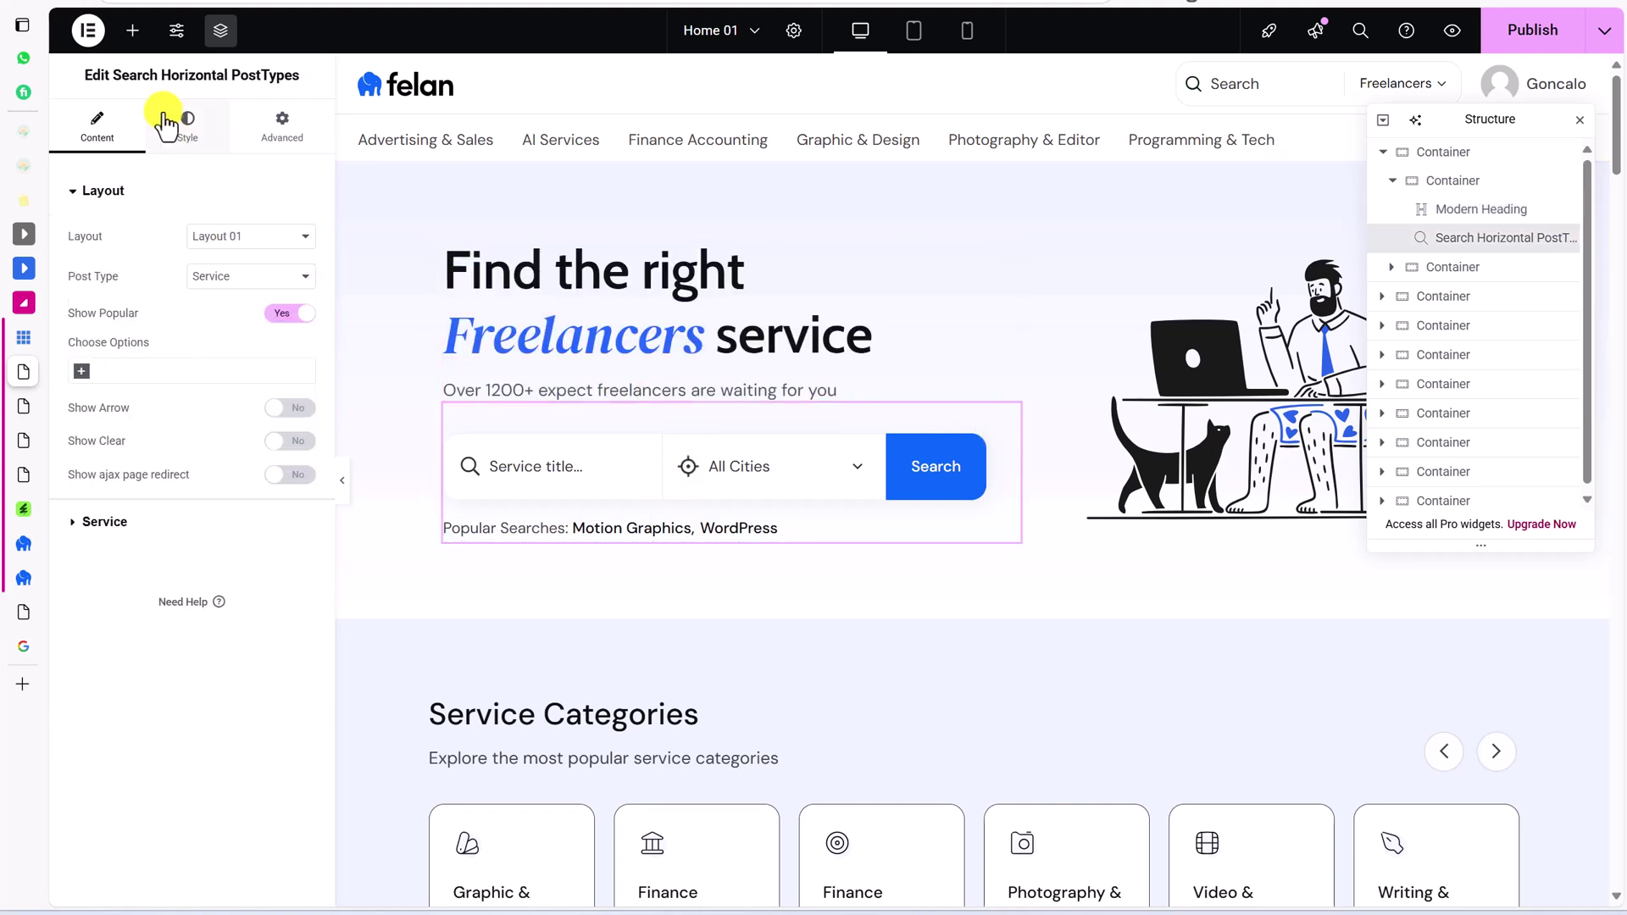
left_click(220, 277)
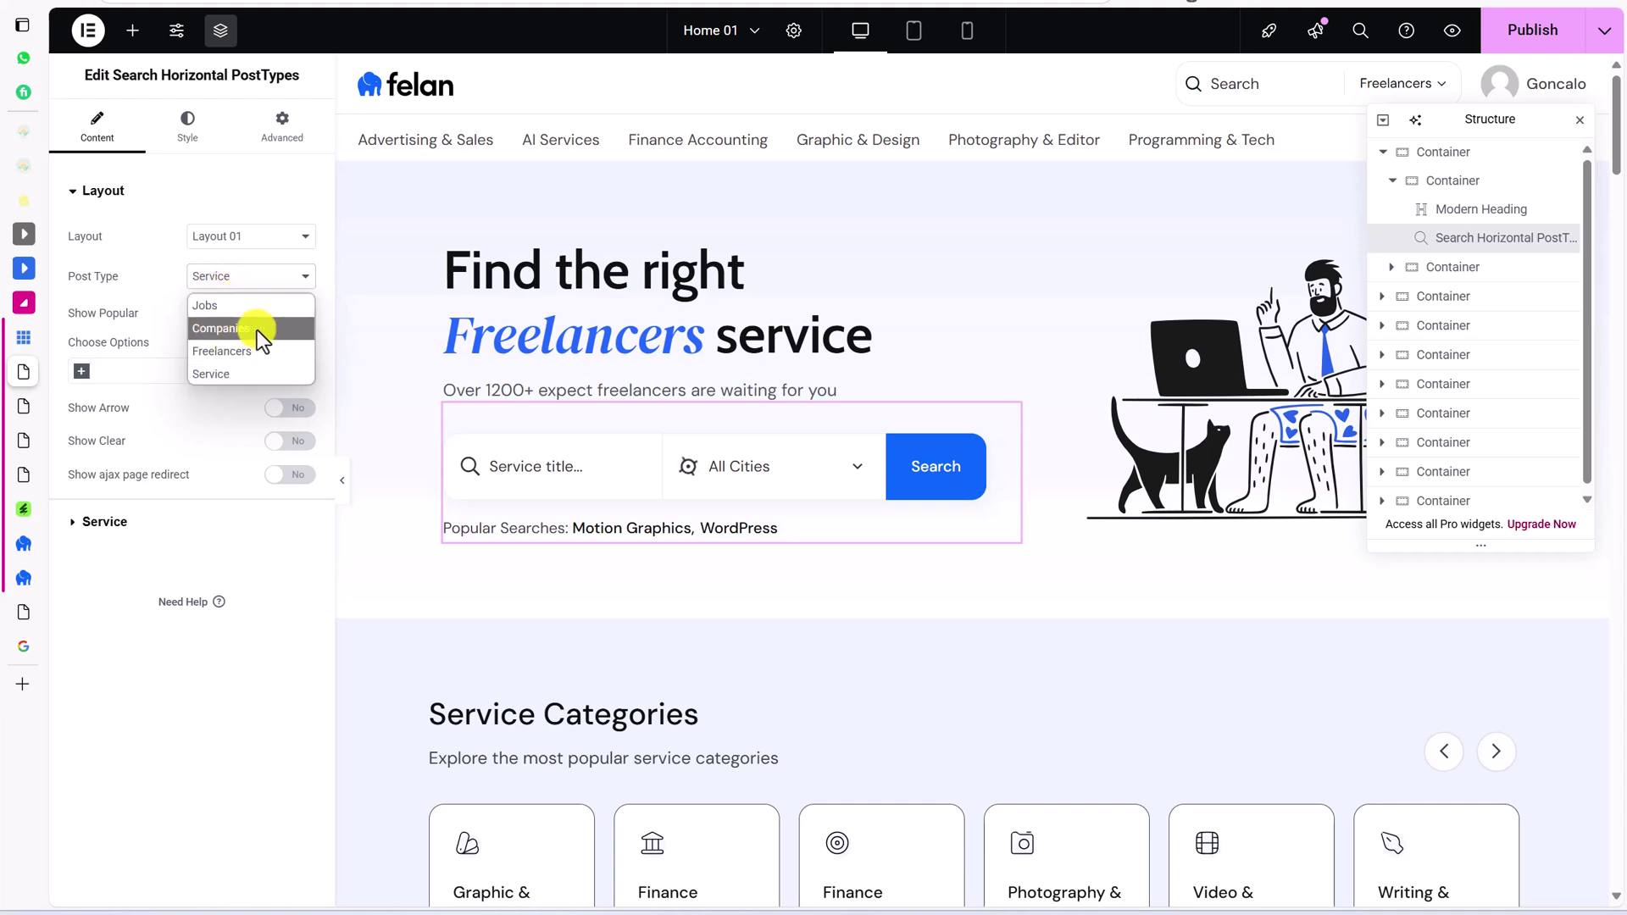
left_click(153, 342)
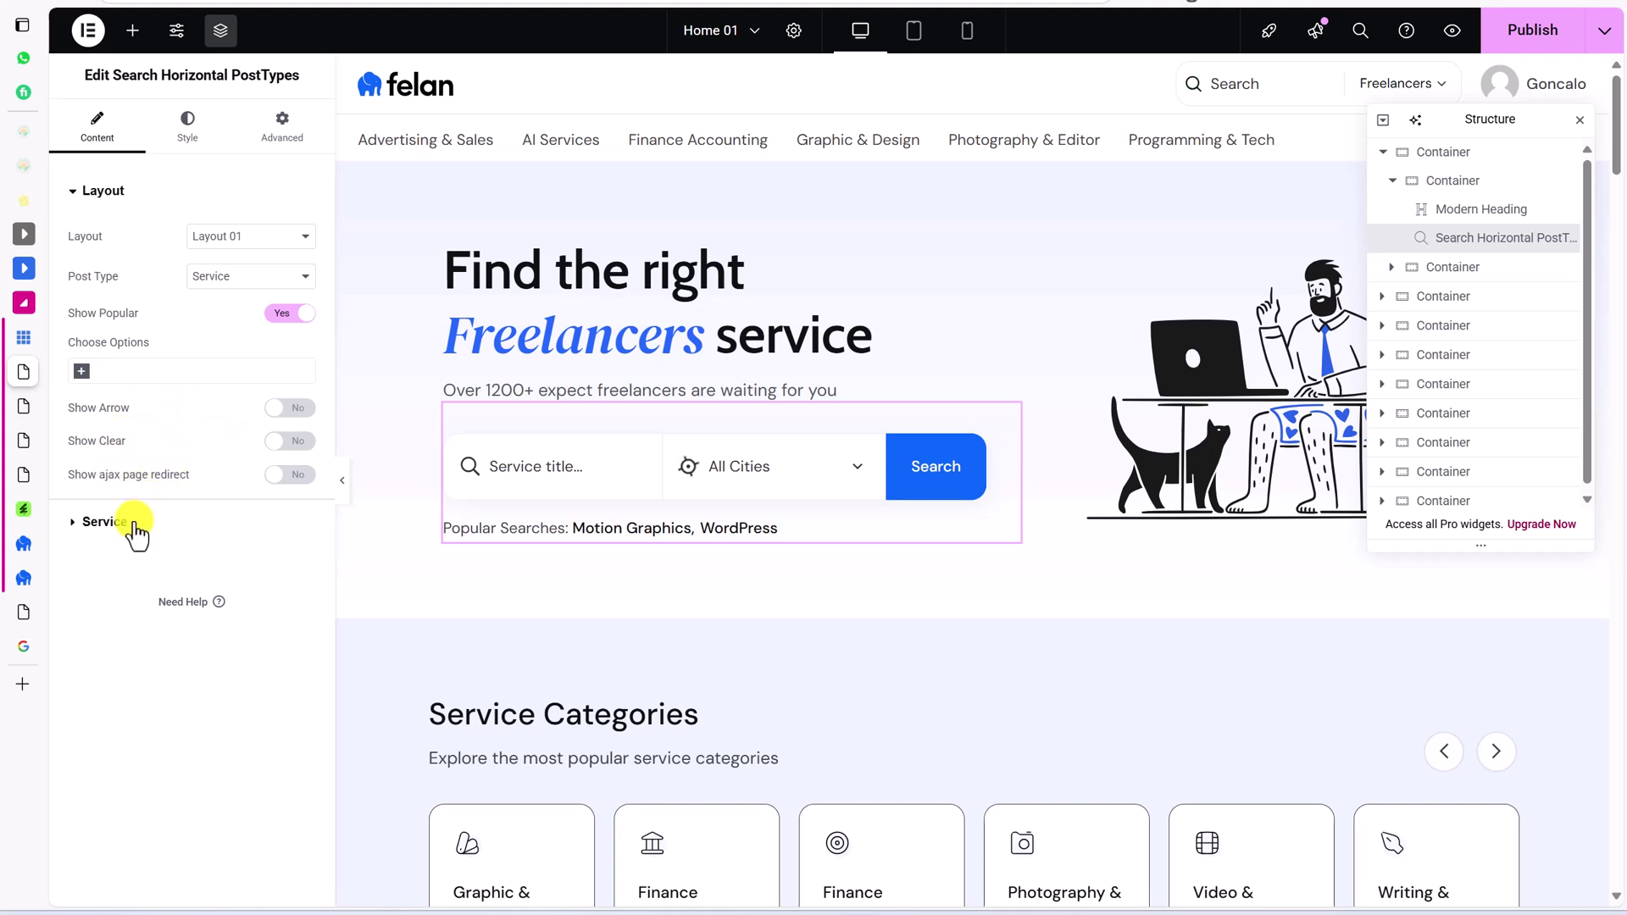
left_click(104, 522)
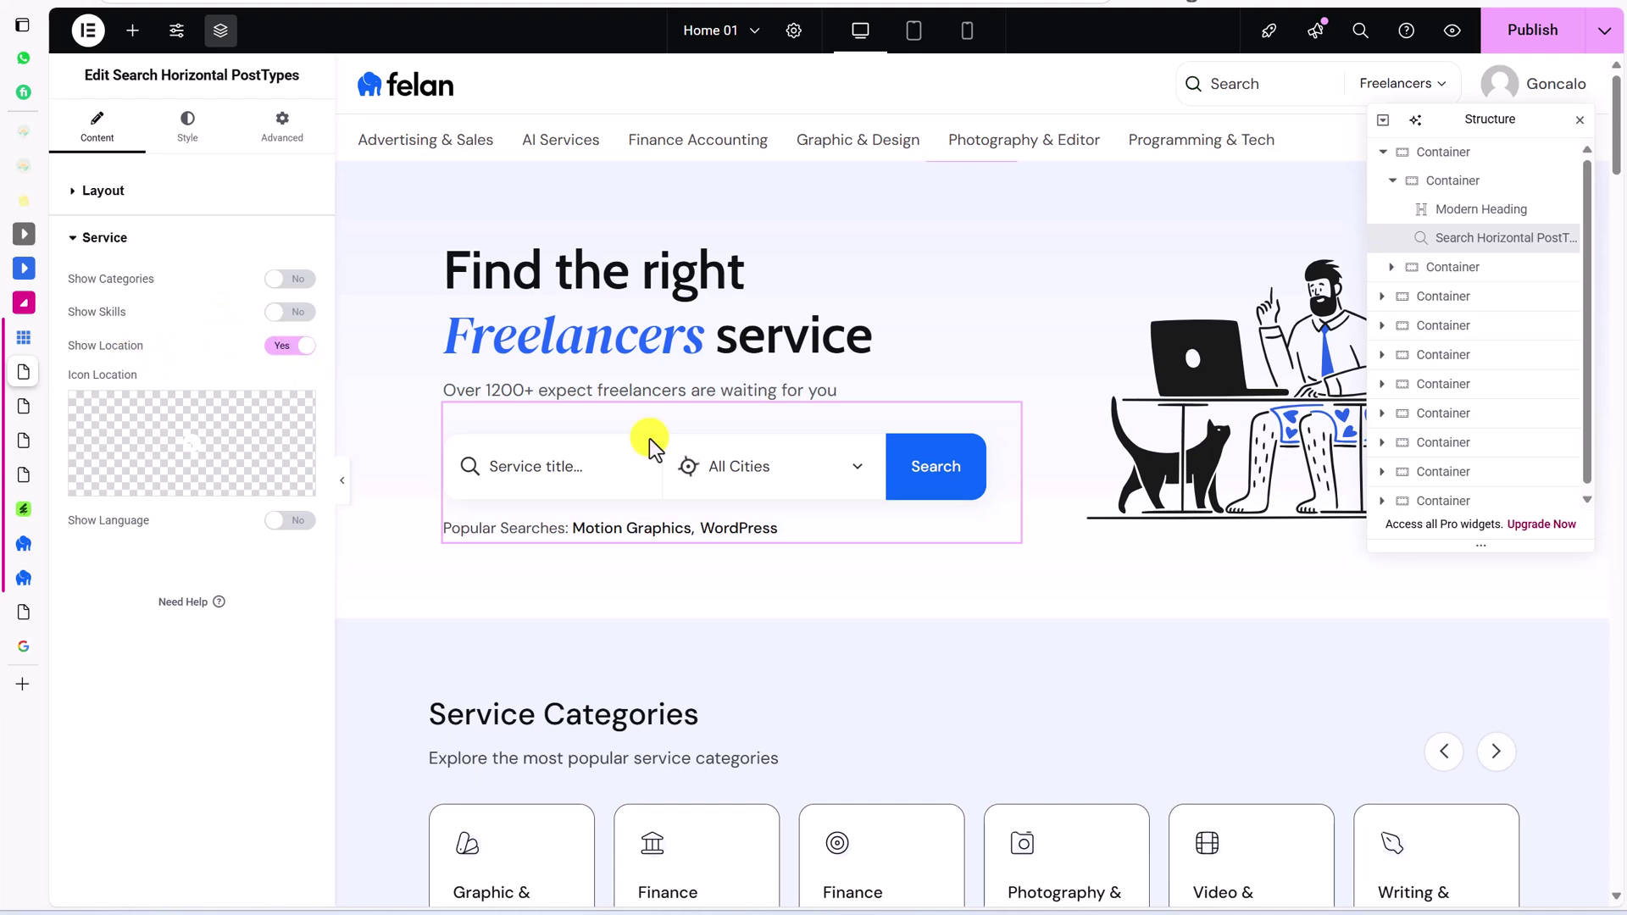
left_click(289, 279)
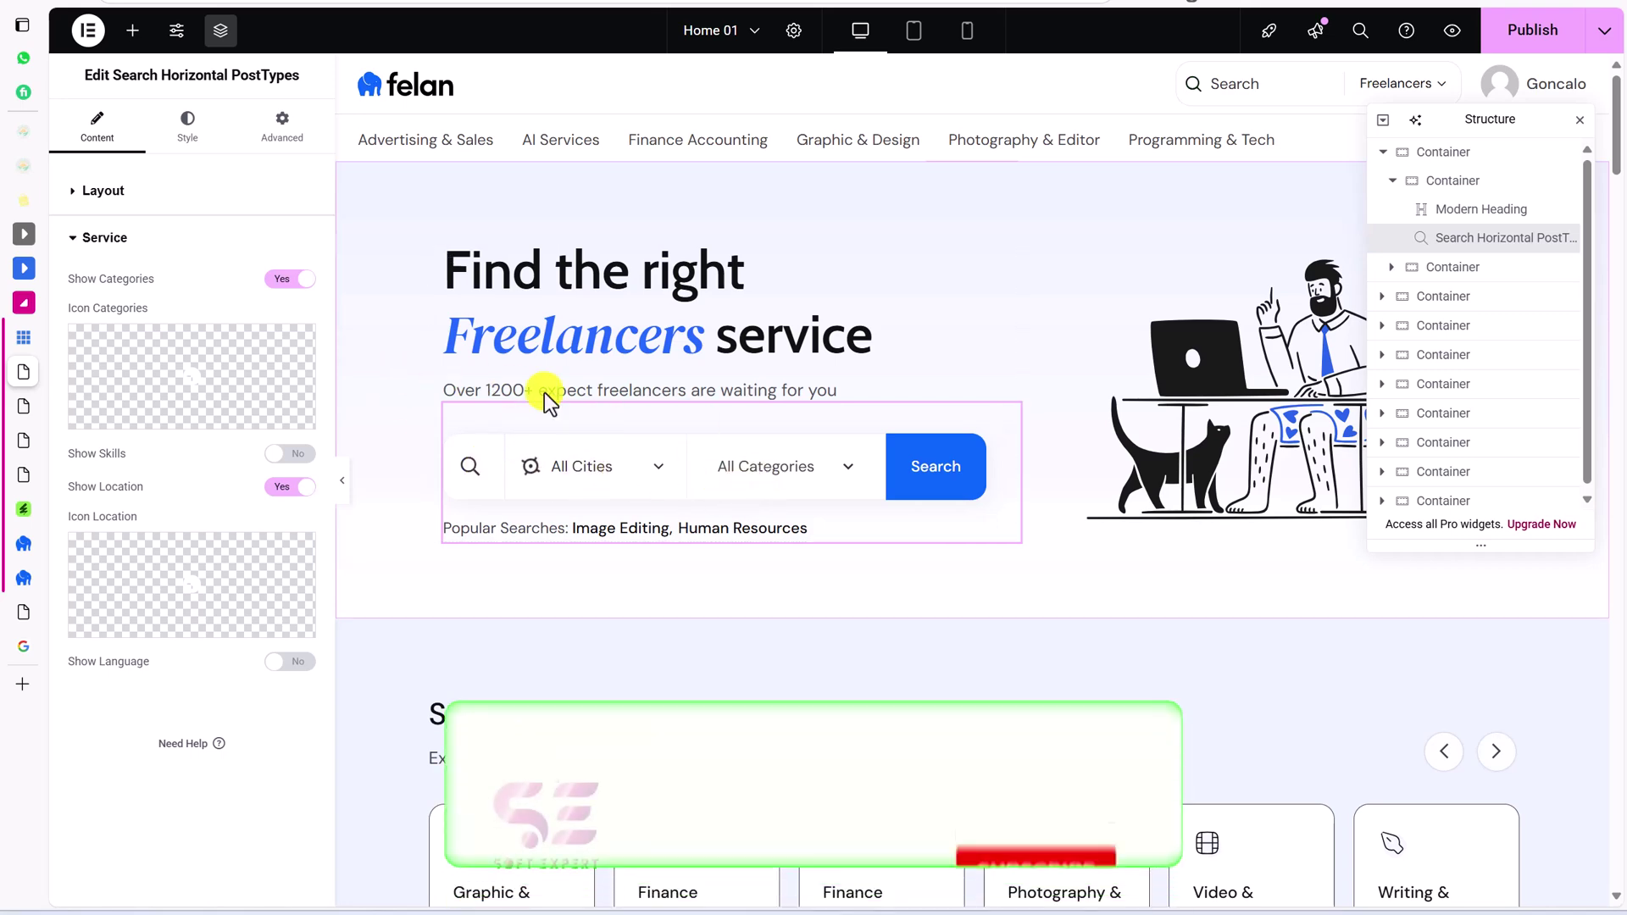
Step: Inspect the hero image settings and the Service Category widget's first item, including its available categories
scroll(757, 490, "down", 1)
left_click(1173, 335)
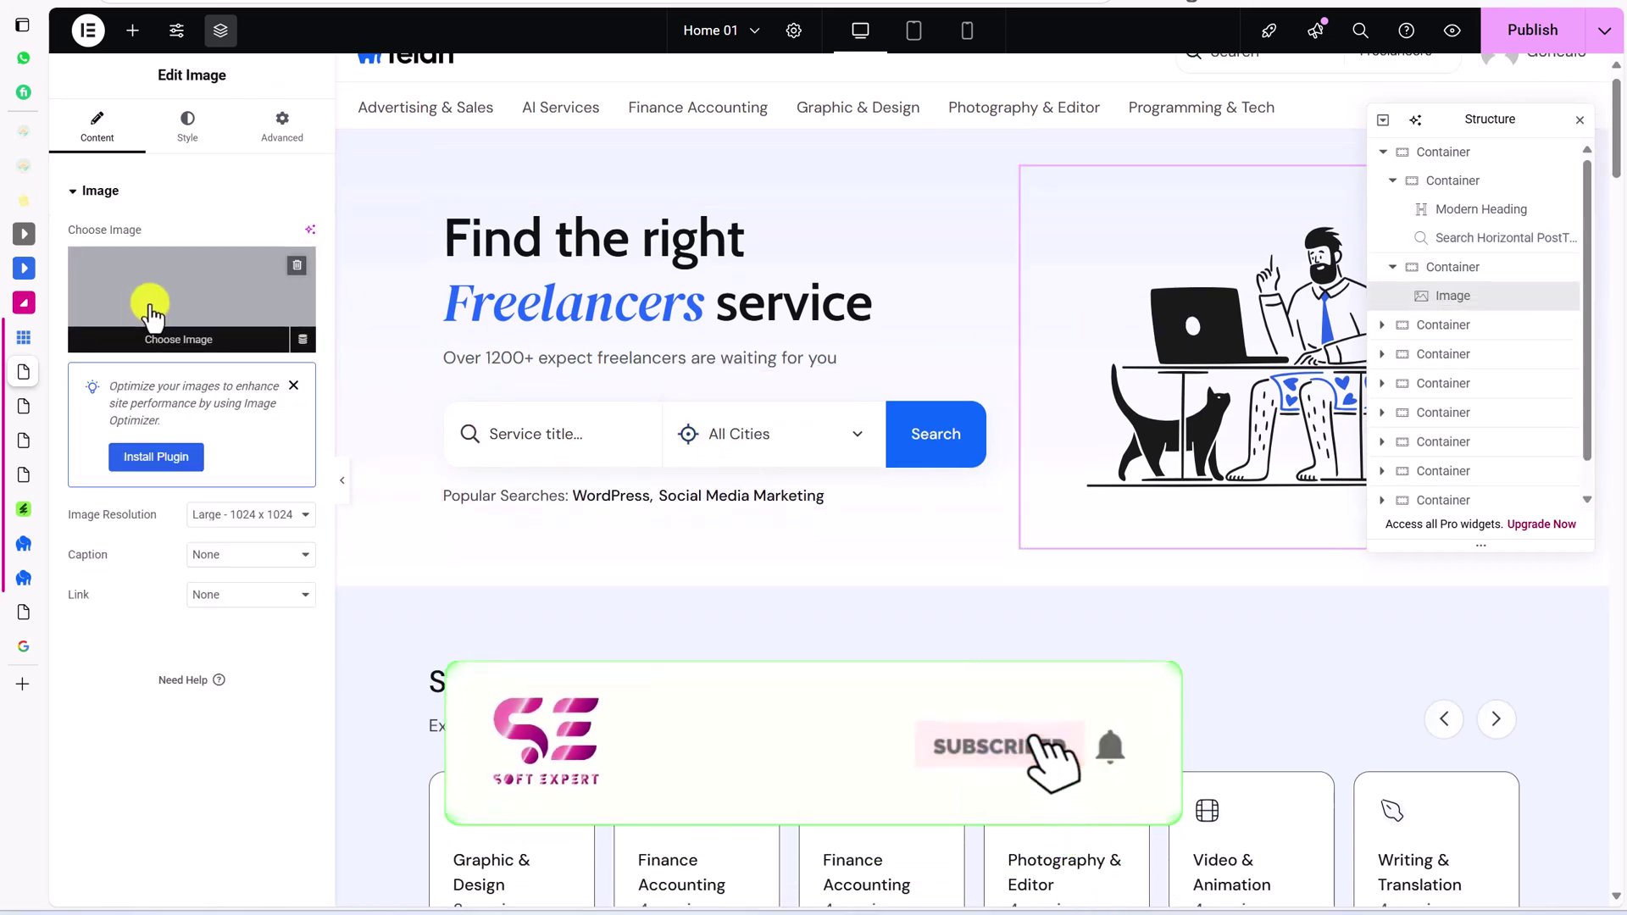
scroll(781, 592, "down", 3)
left_click(791, 624)
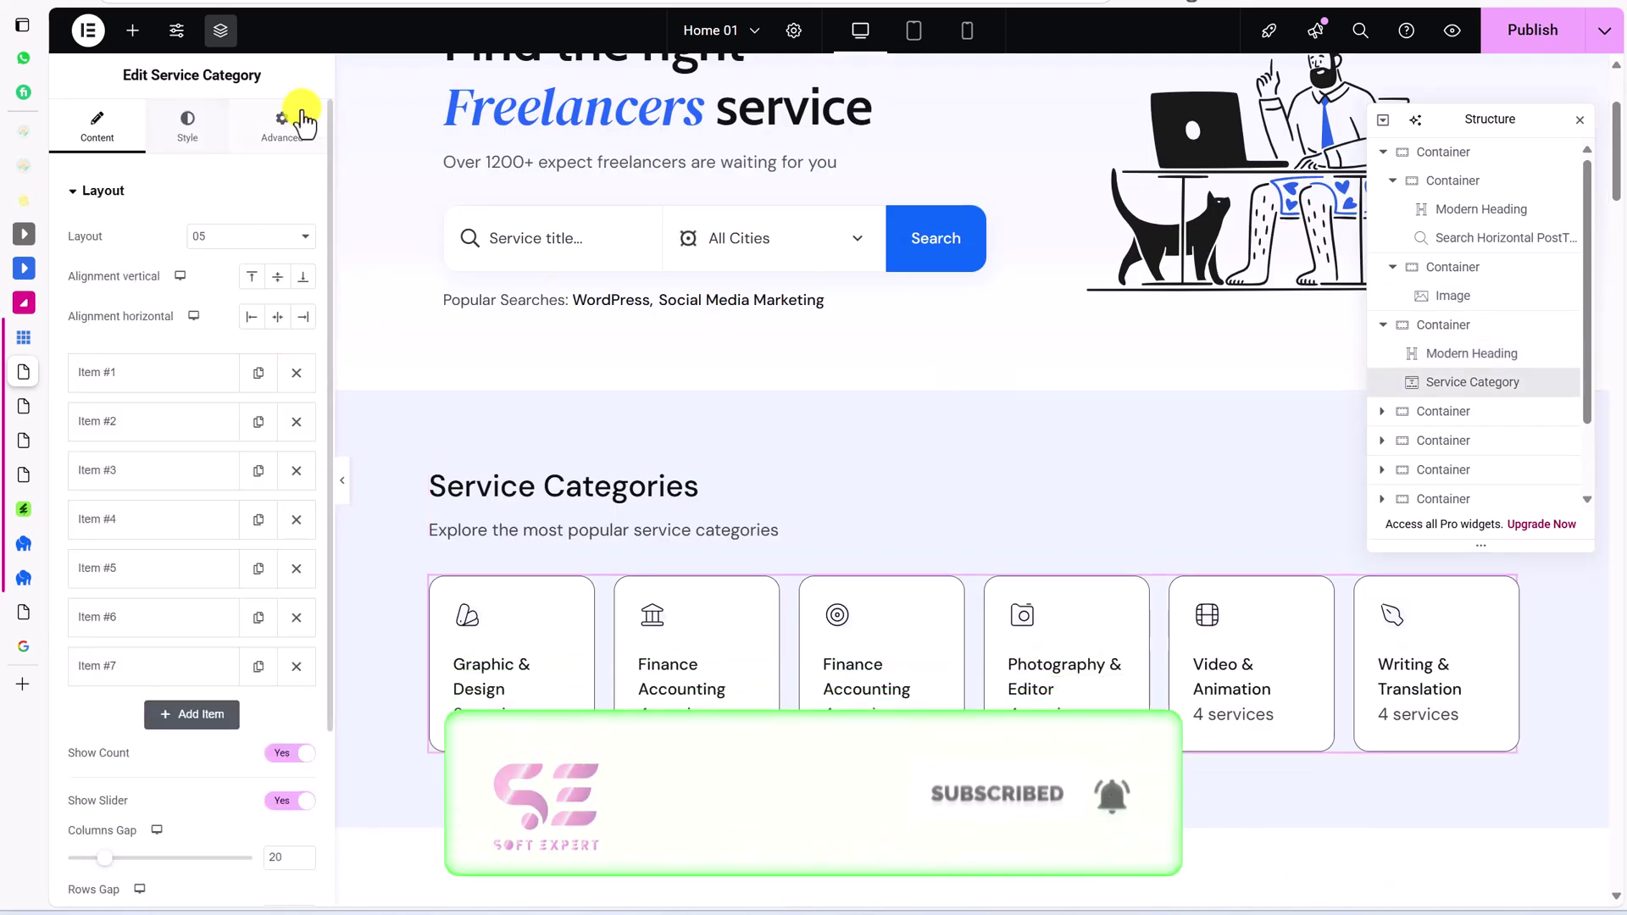
left_click(170, 373)
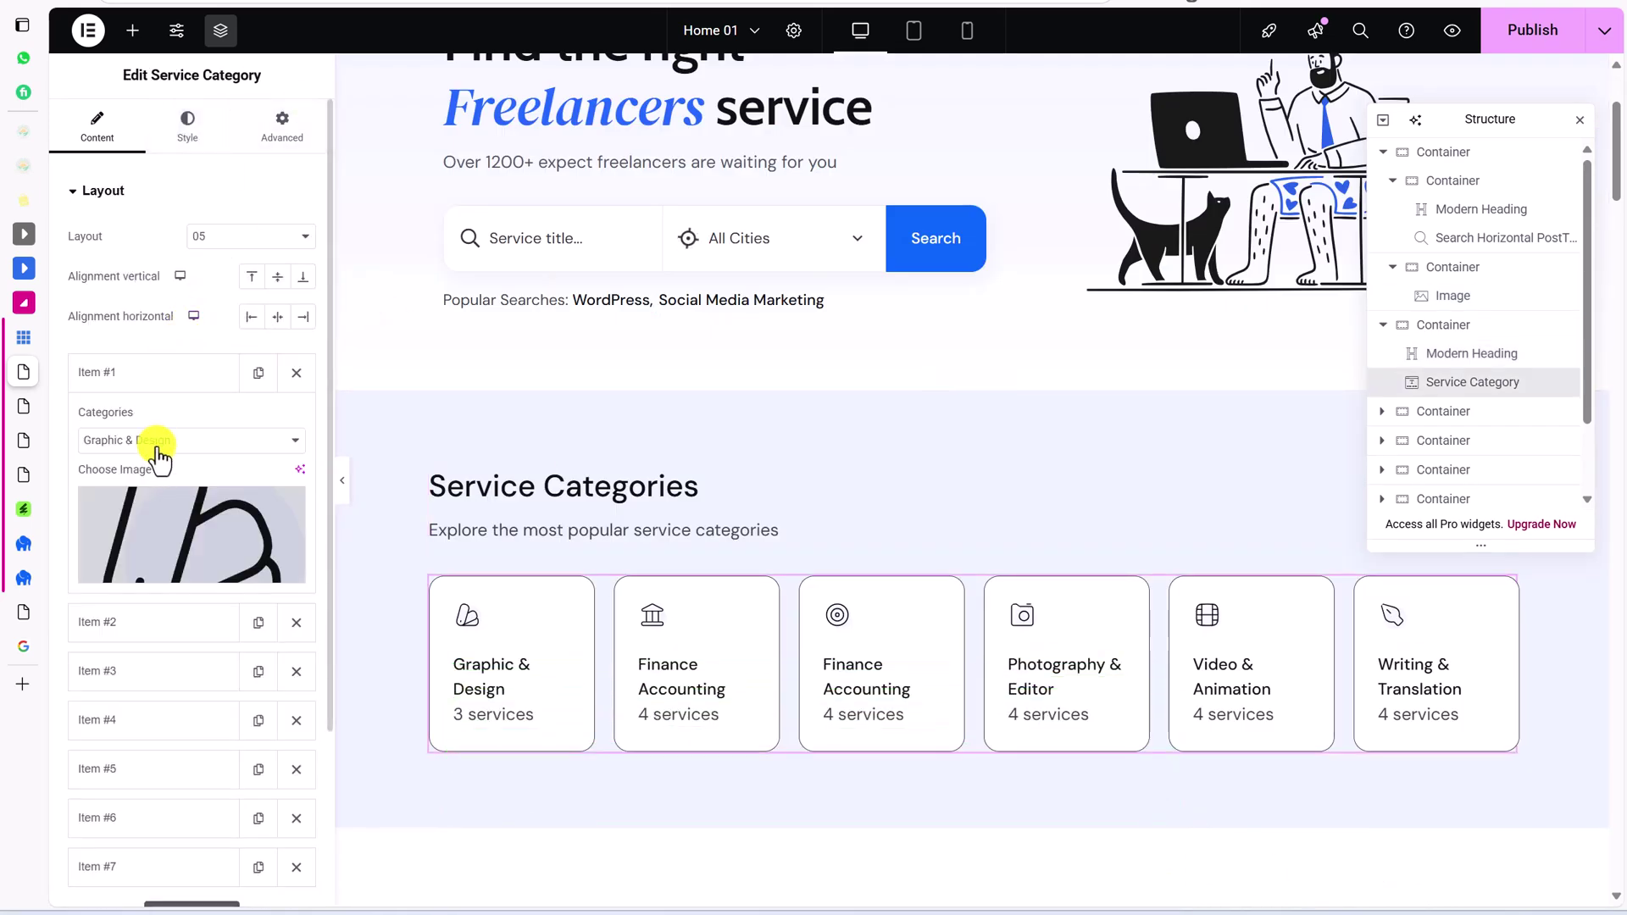
left_click(157, 441)
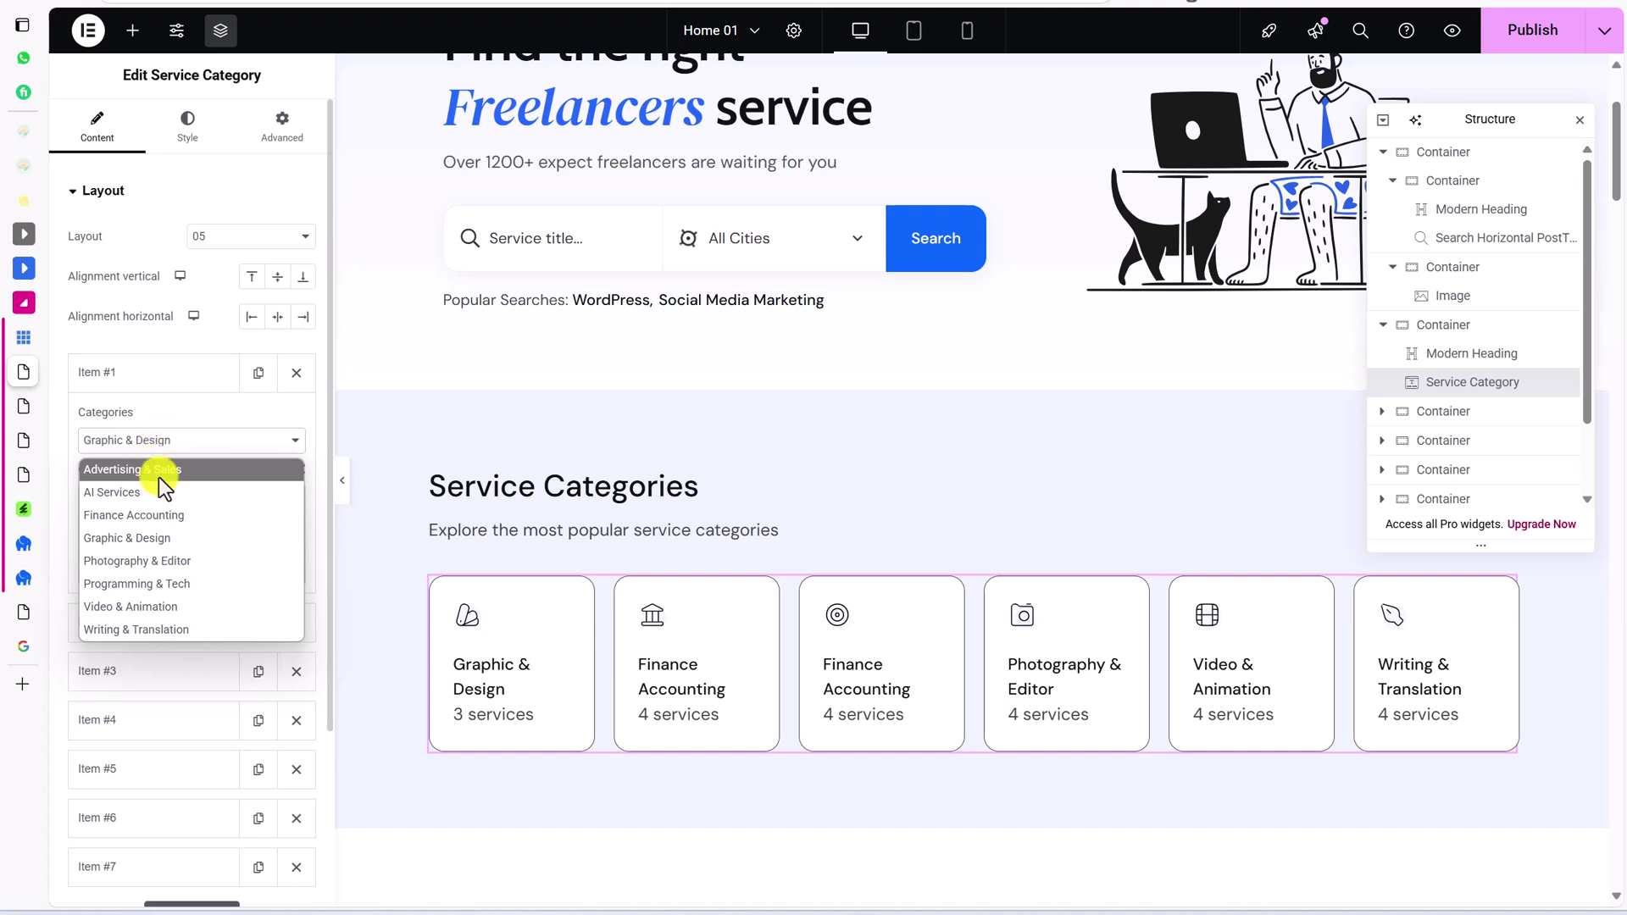
left_click(179, 432)
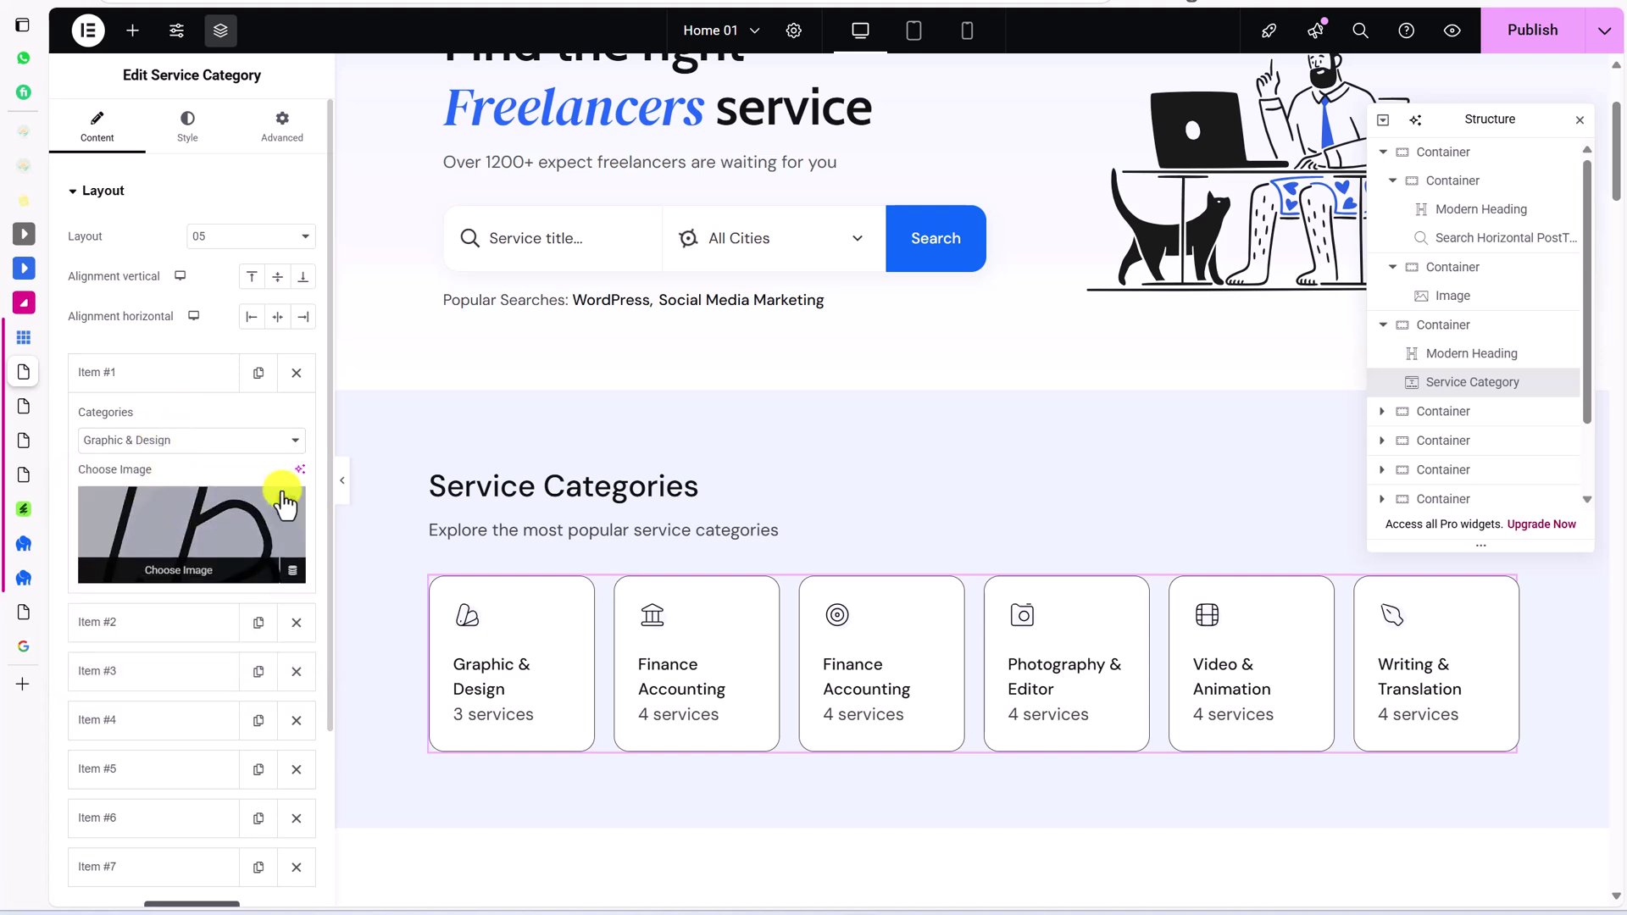
Step: Examine the Explorer Services widget's layout choices and the title and type of its first tab item
scroll(563, 531, "down", 5)
left_click(695, 510)
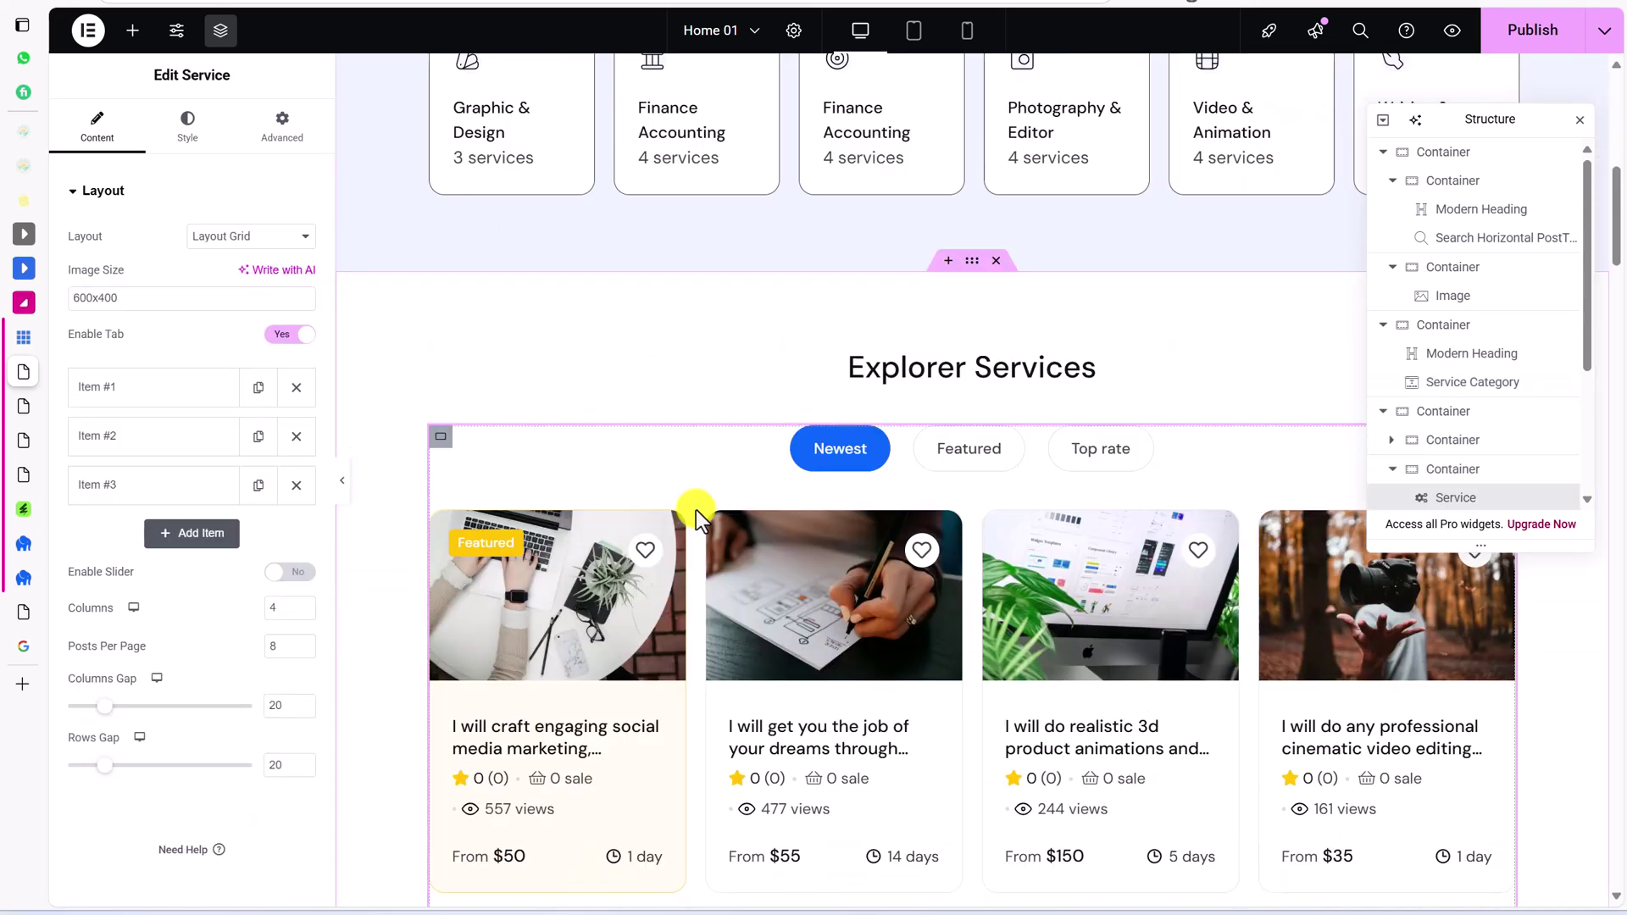
left_click(233, 242)
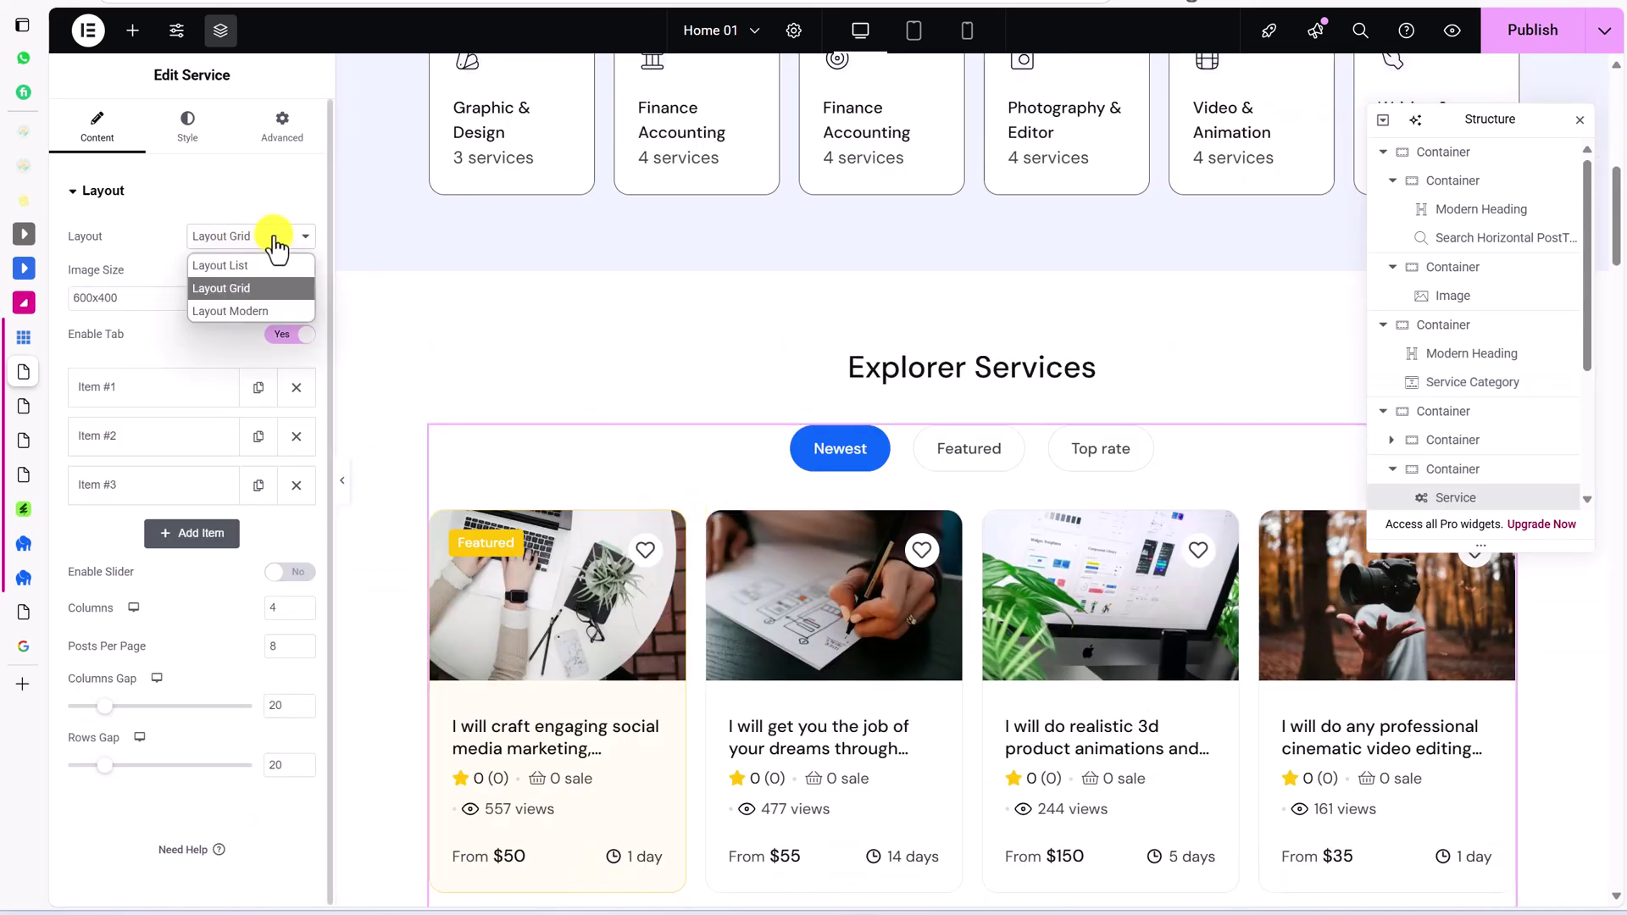
left_click(273, 236)
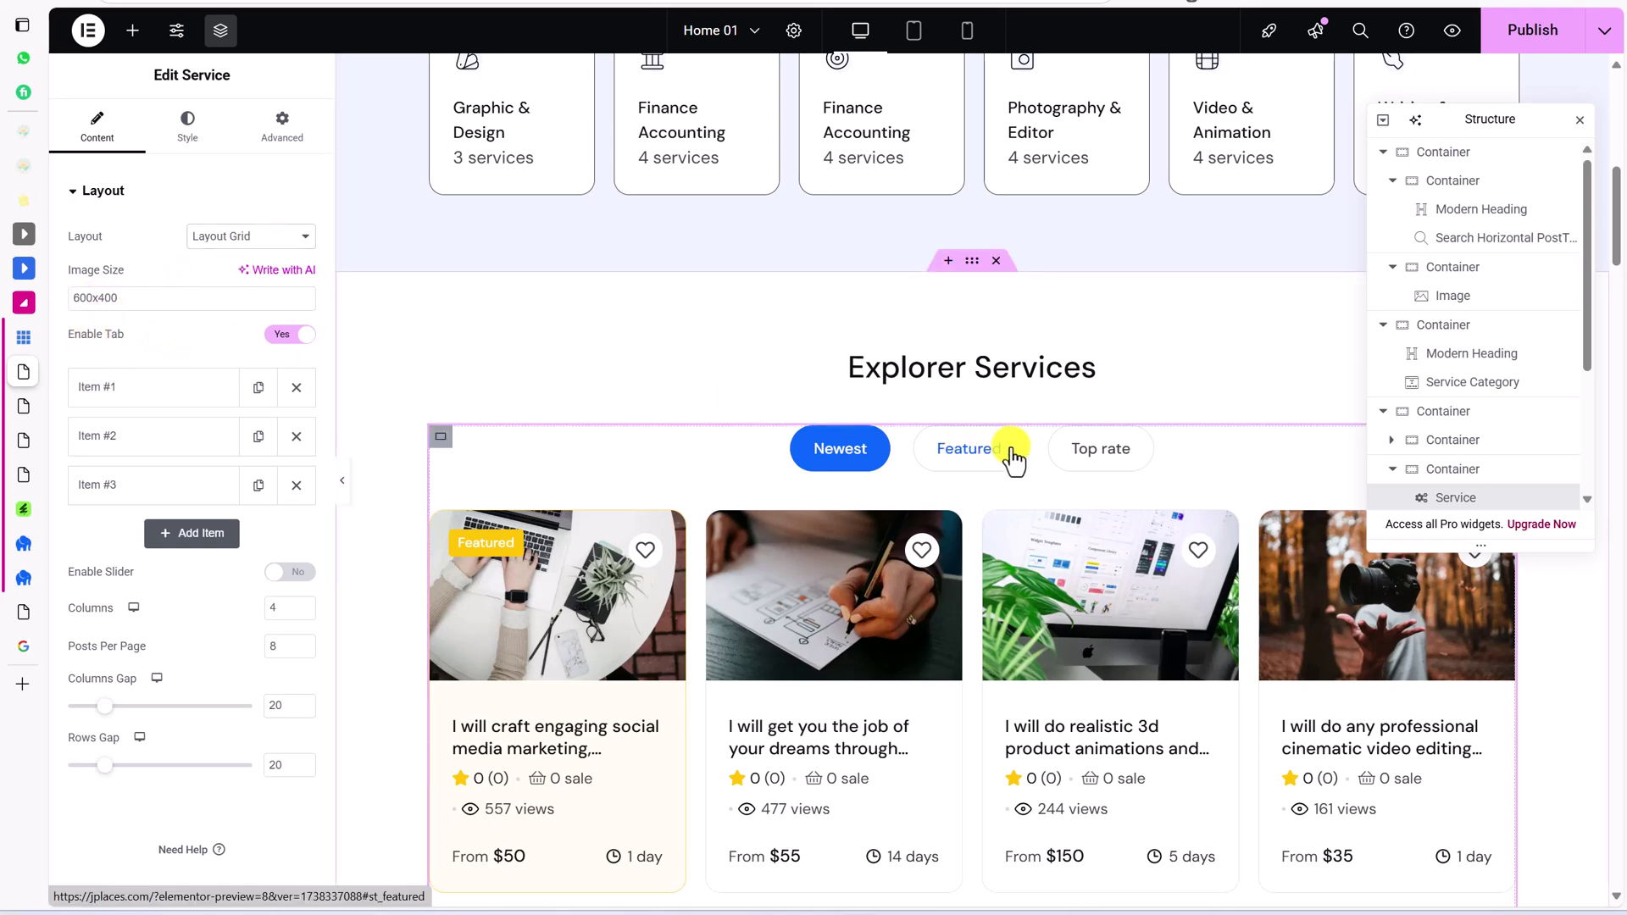
left_click(192, 399)
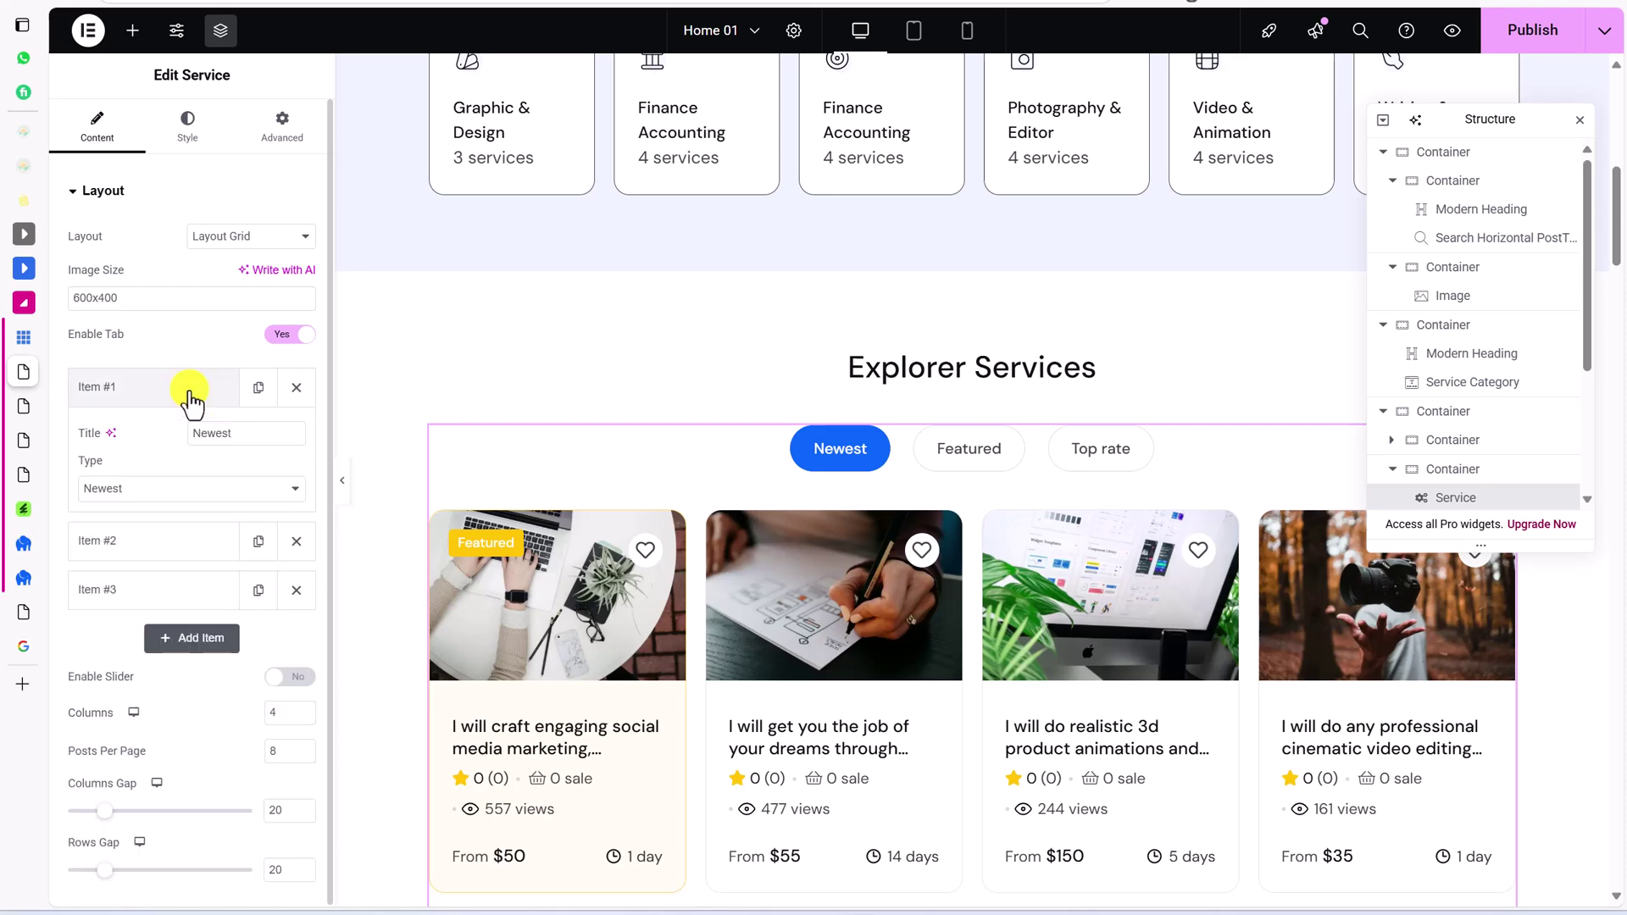
left_click(192, 394)
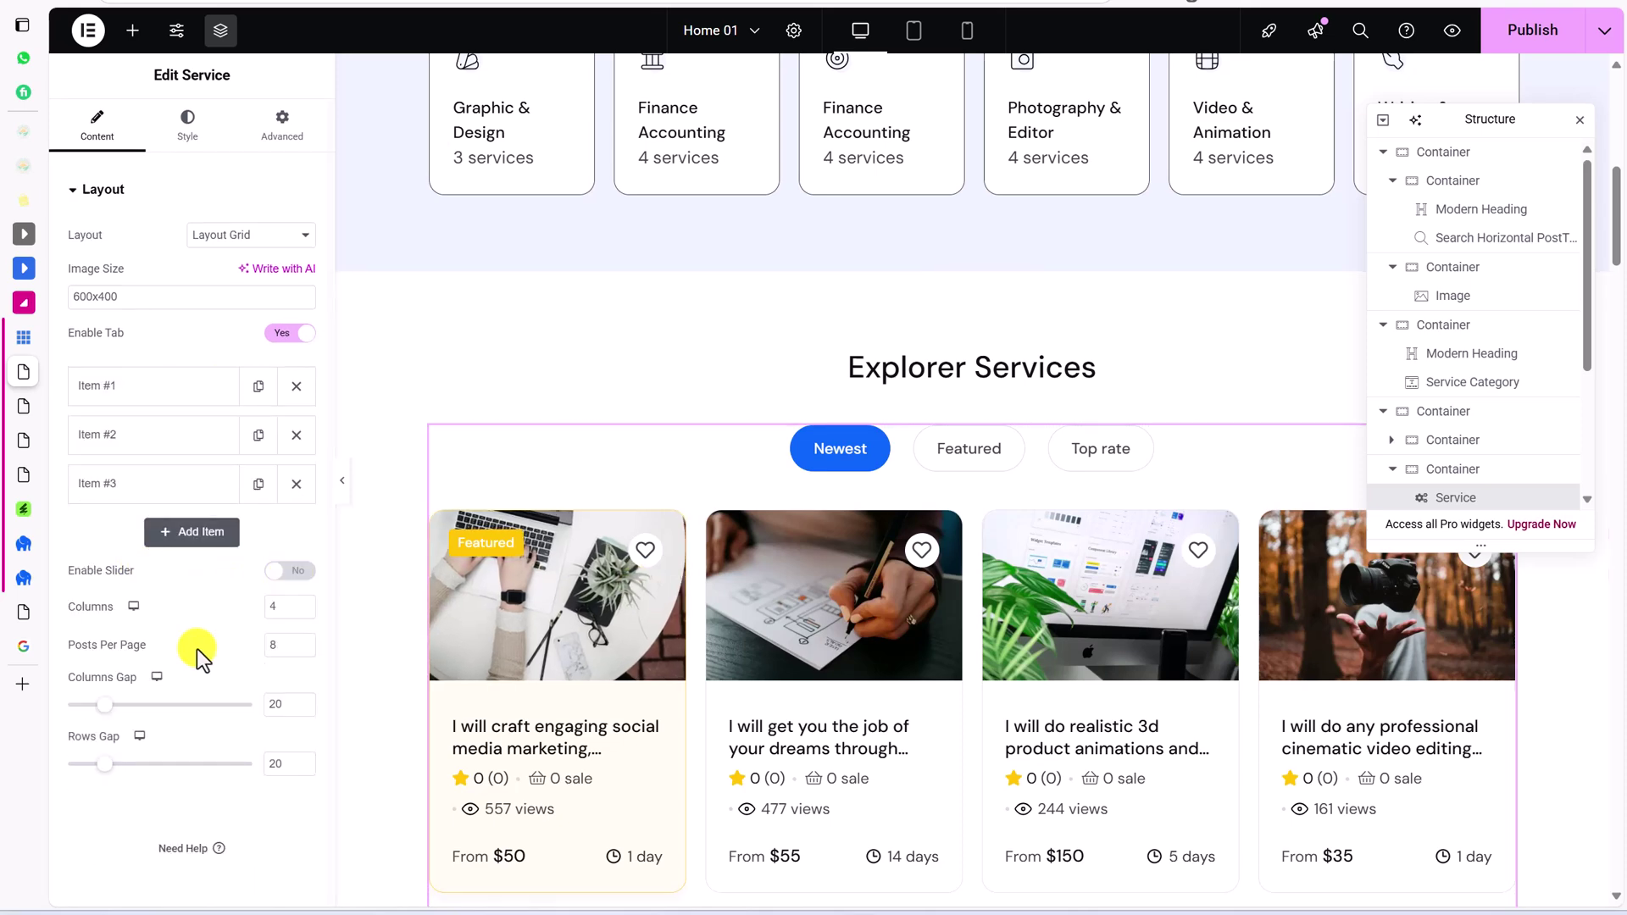
Step: Open the image settings of the illustration in the Work Your Way section
scroll(647, 636, "down", 15)
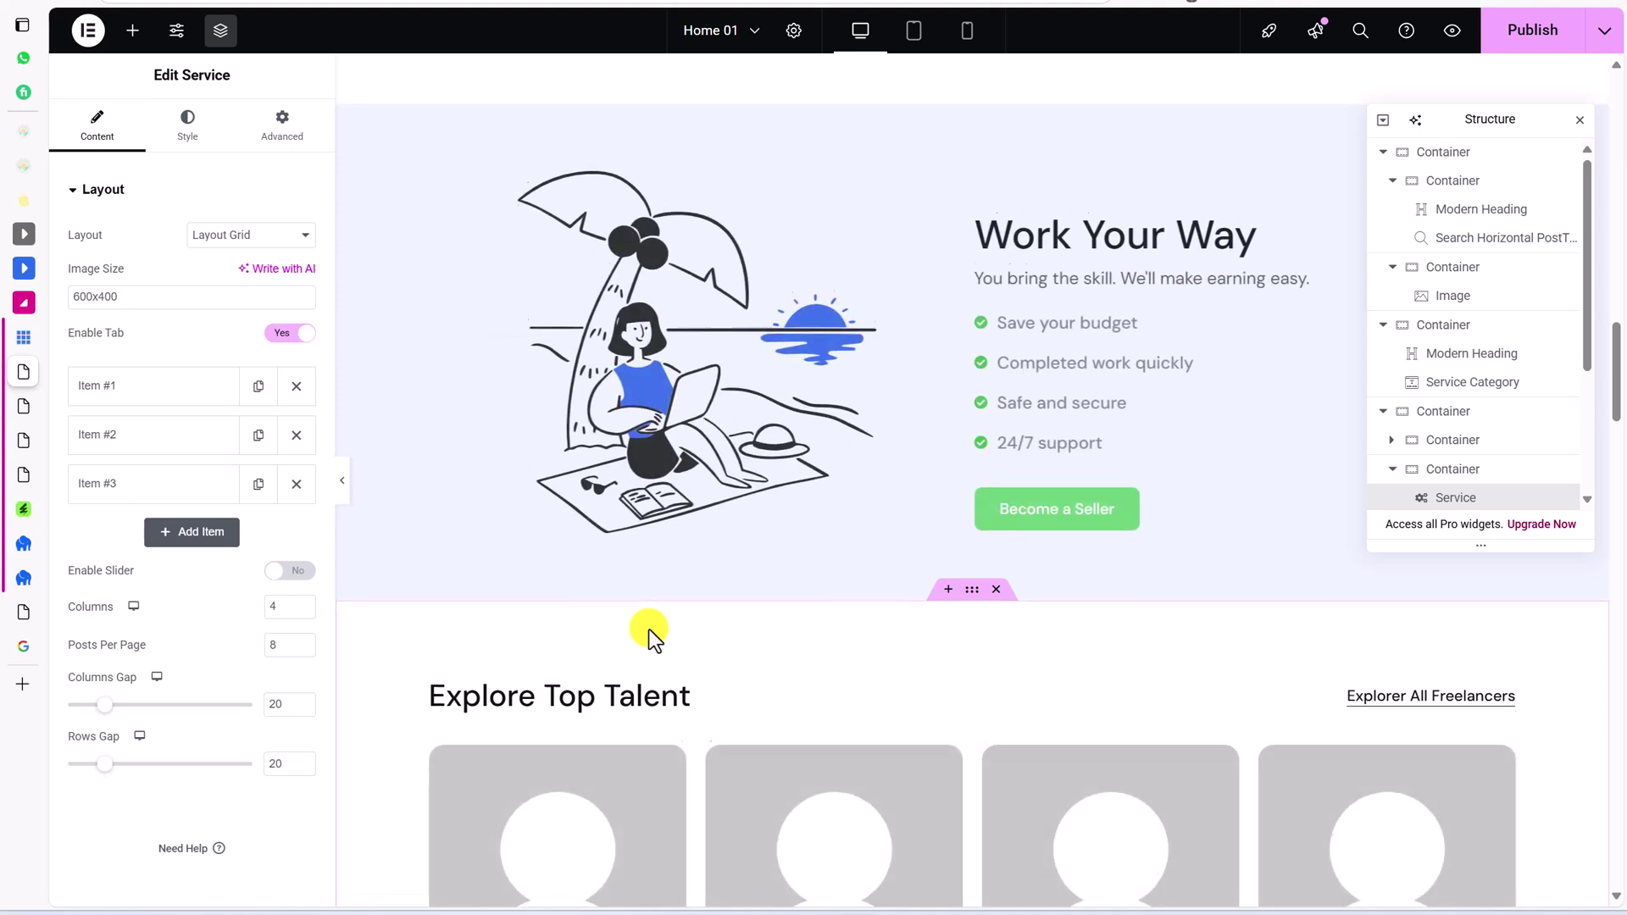
scroll(979, 424, "up", 2)
left_click(1015, 414)
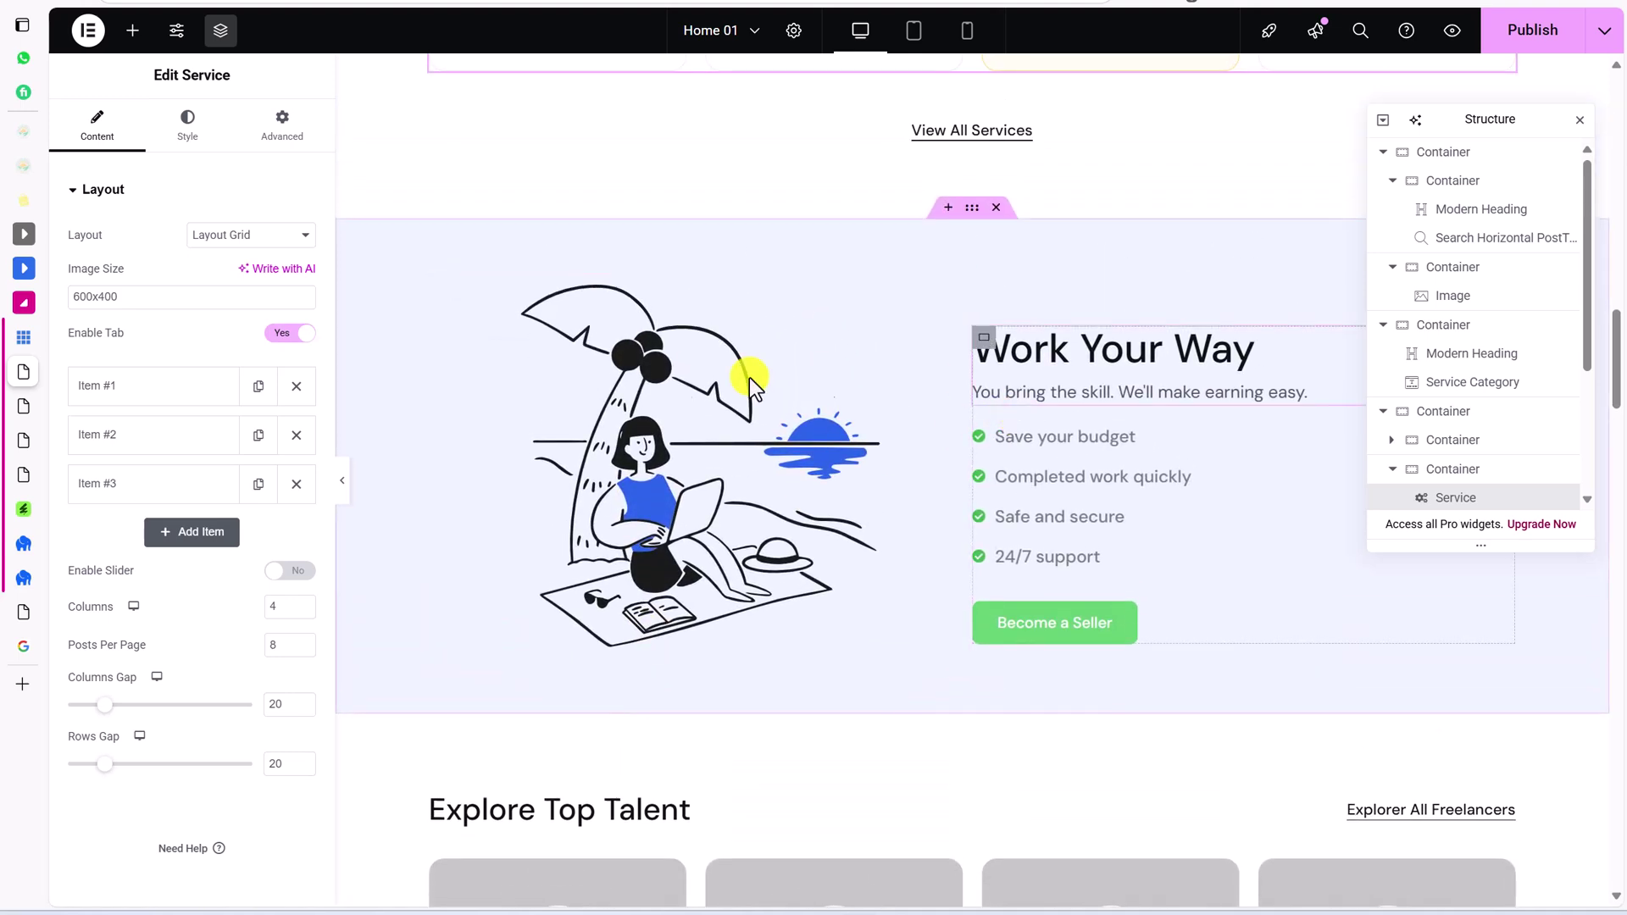
left_click(706, 522)
Step: Try adding a two-column Flexbox container between the Work Your Way and Explore Top Talent sections, and delete it
scroll(705, 522, "down", 1)
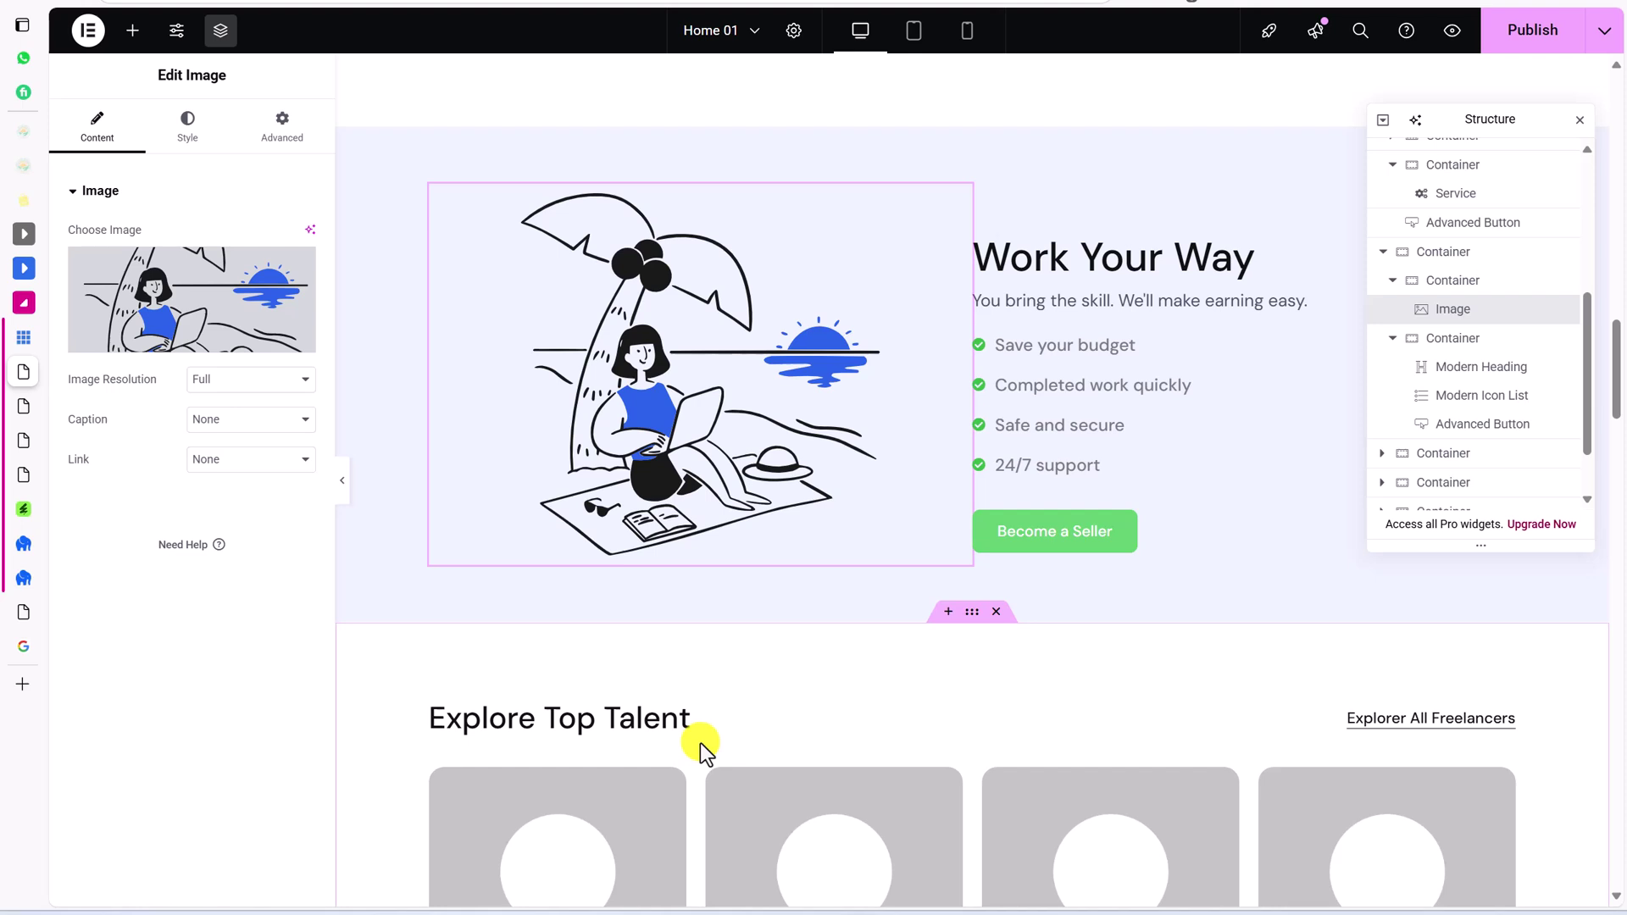
left_click(949, 612)
left_click(930, 712)
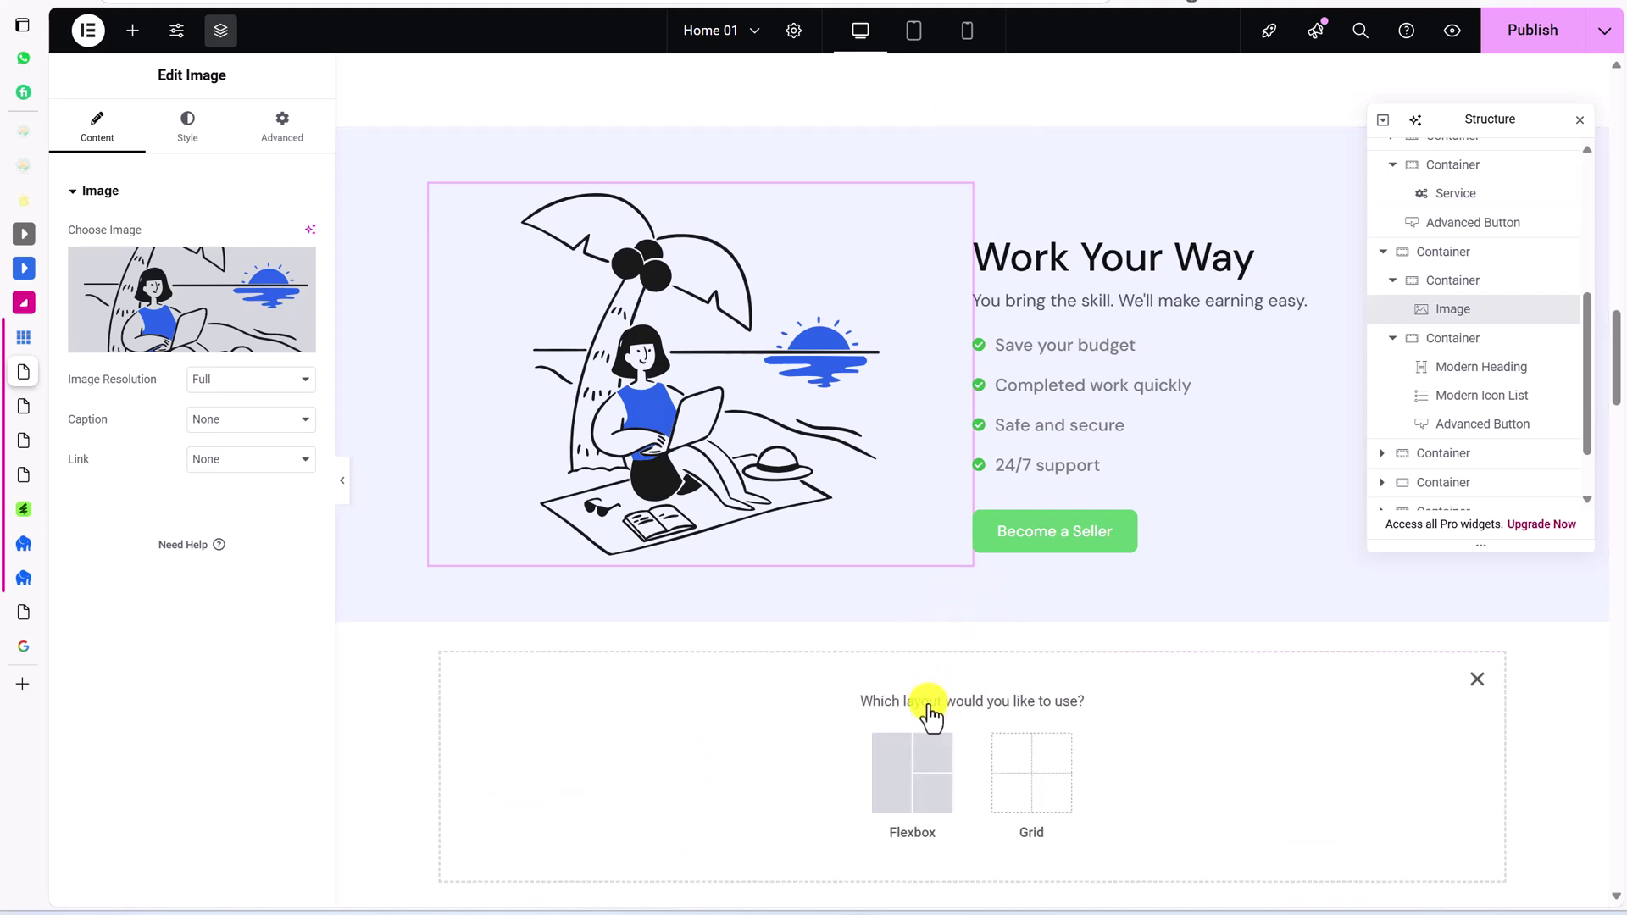
left_click(912, 756)
left_click(905, 759)
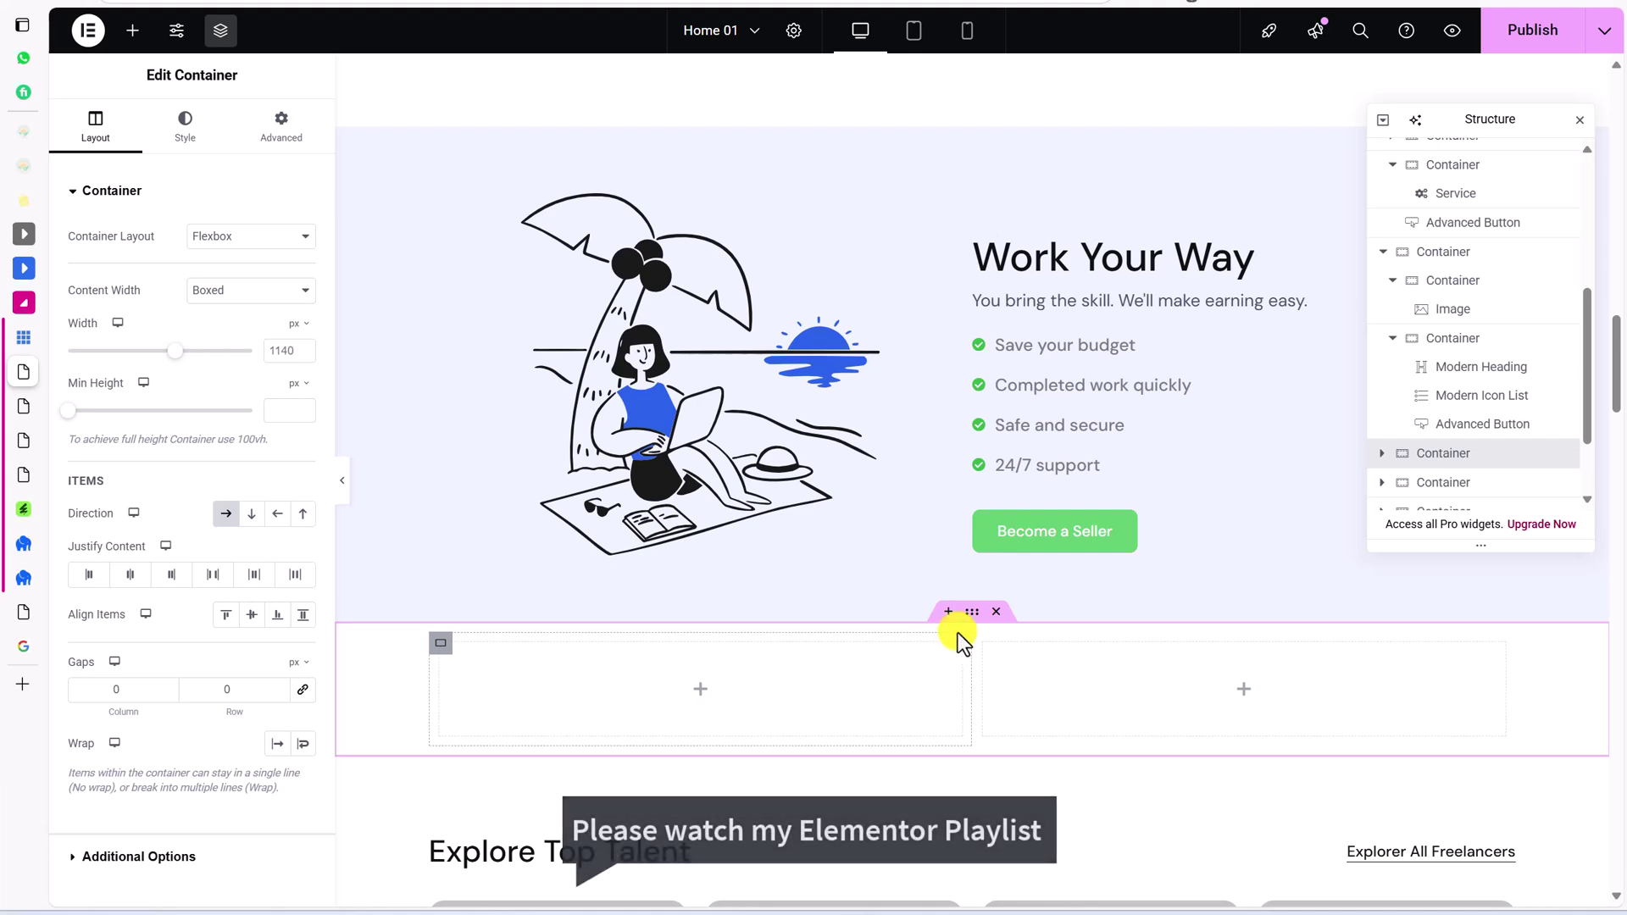
left_click(995, 611)
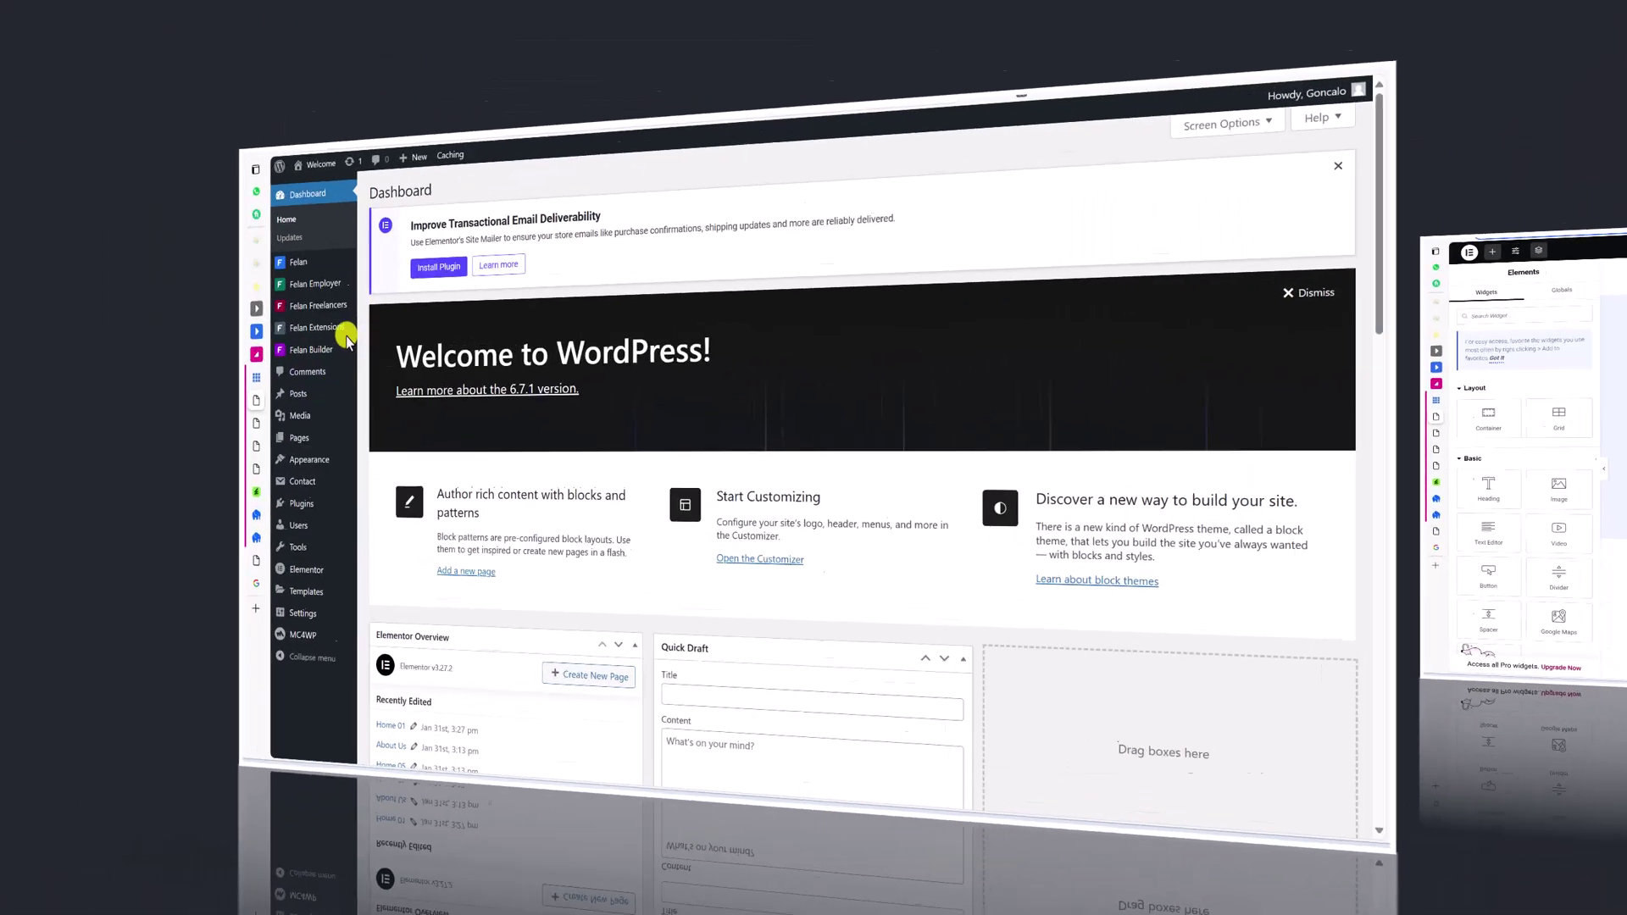
Step: Open the theme Customizer and examine the Site Identity settings under General, including the image picker for the dark logo
mouse_move(190, 296)
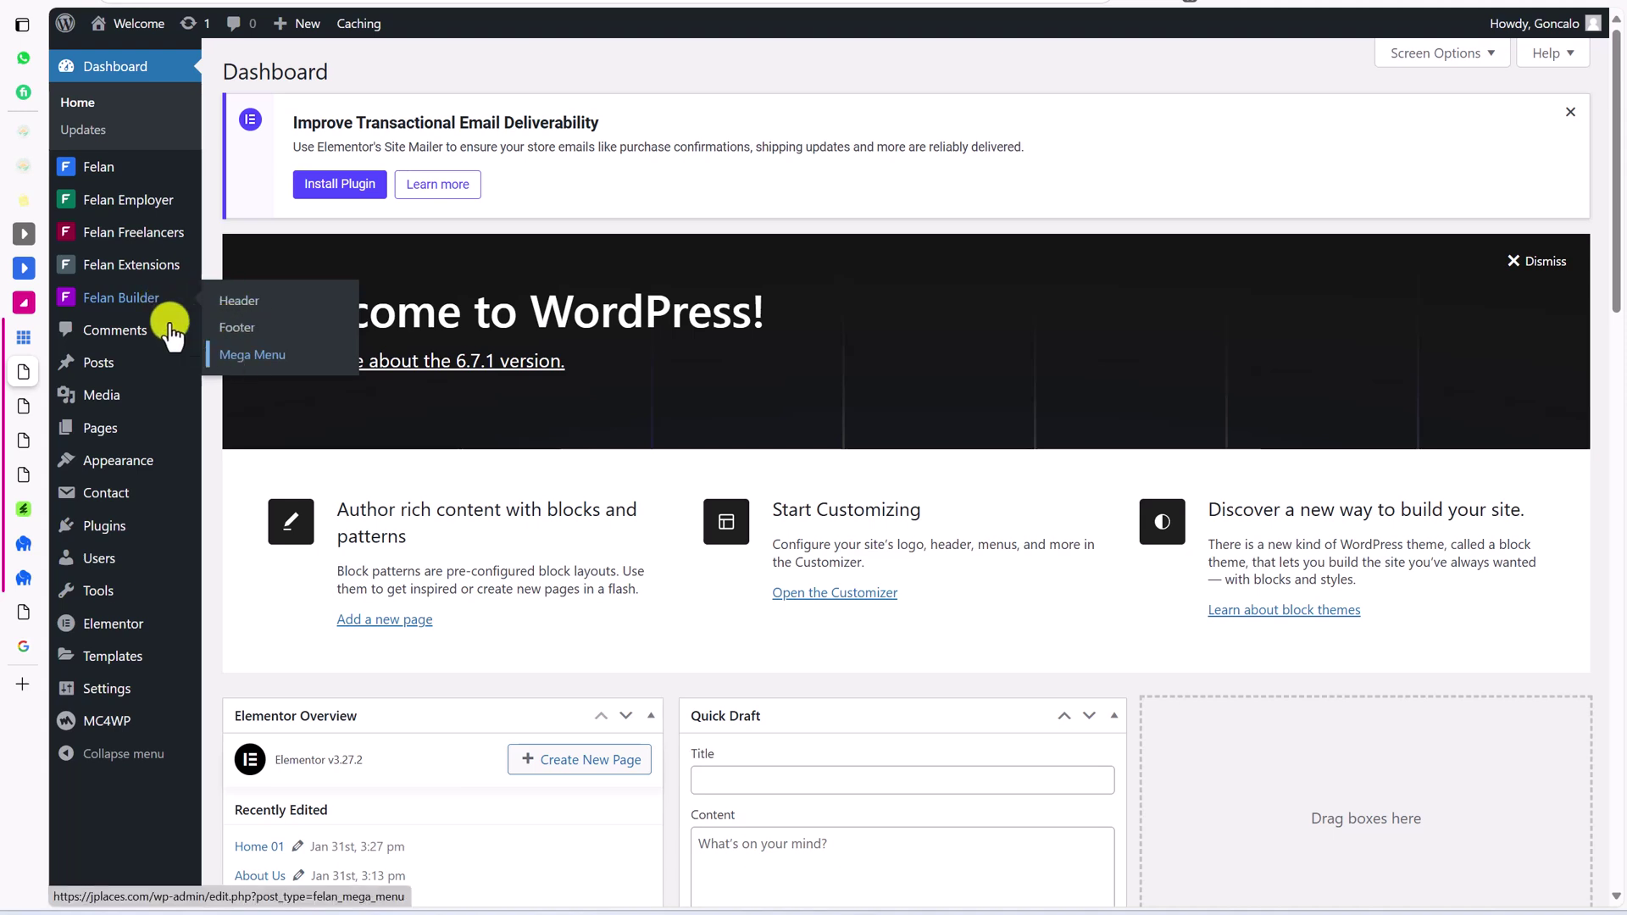
mouse_move(112, 468)
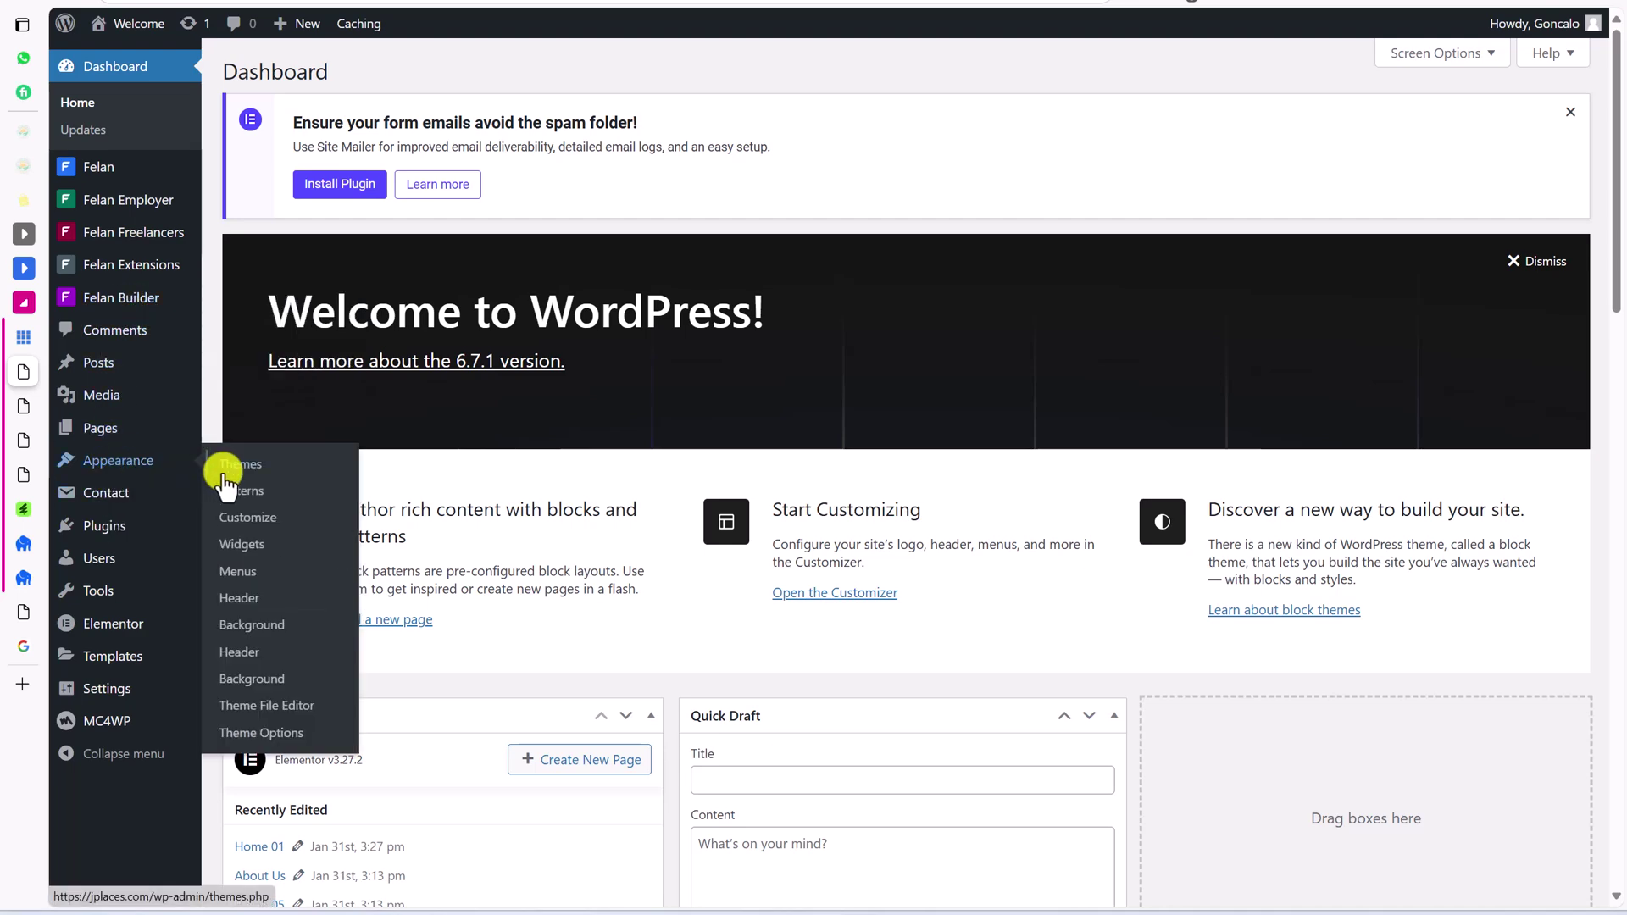
left_click(249, 522)
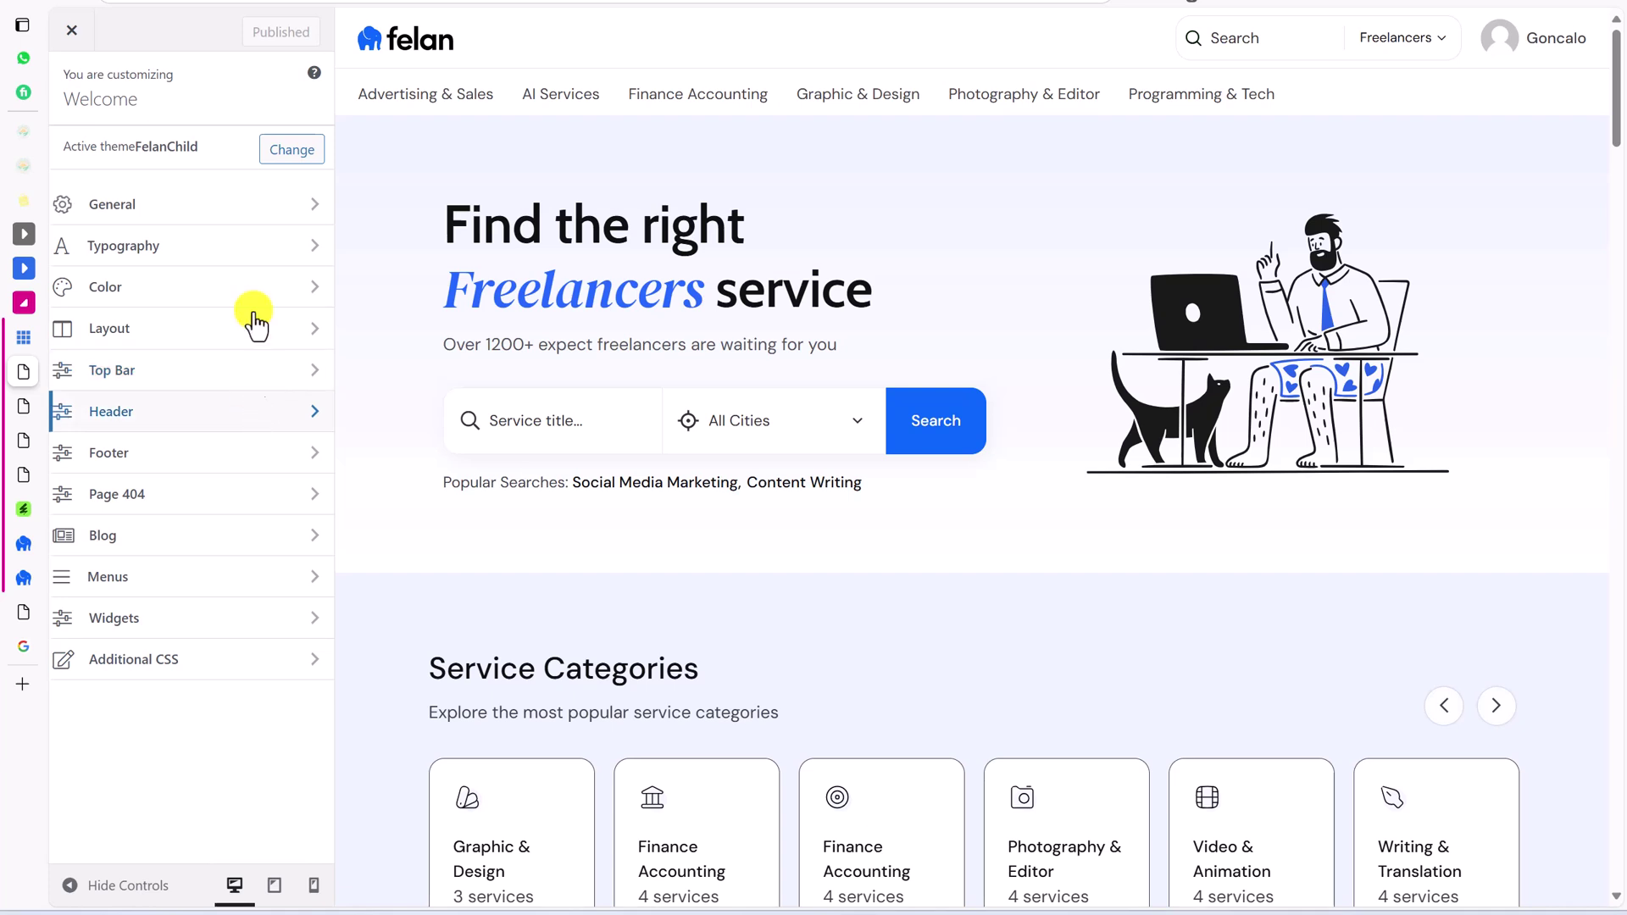
left_click(201, 216)
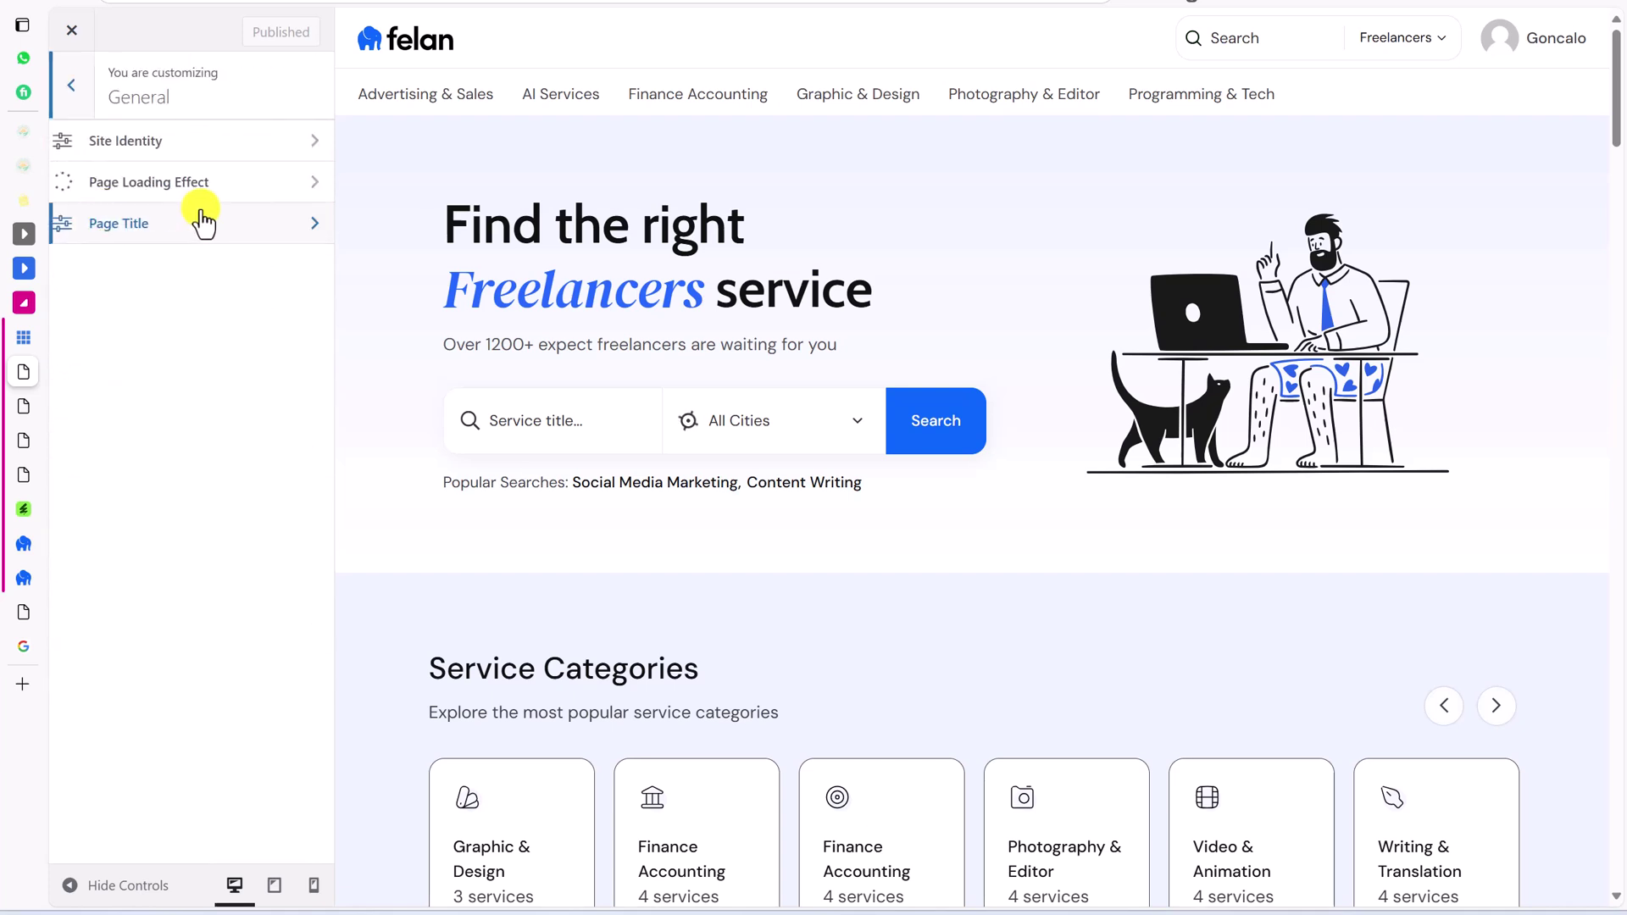
left_click(174, 146)
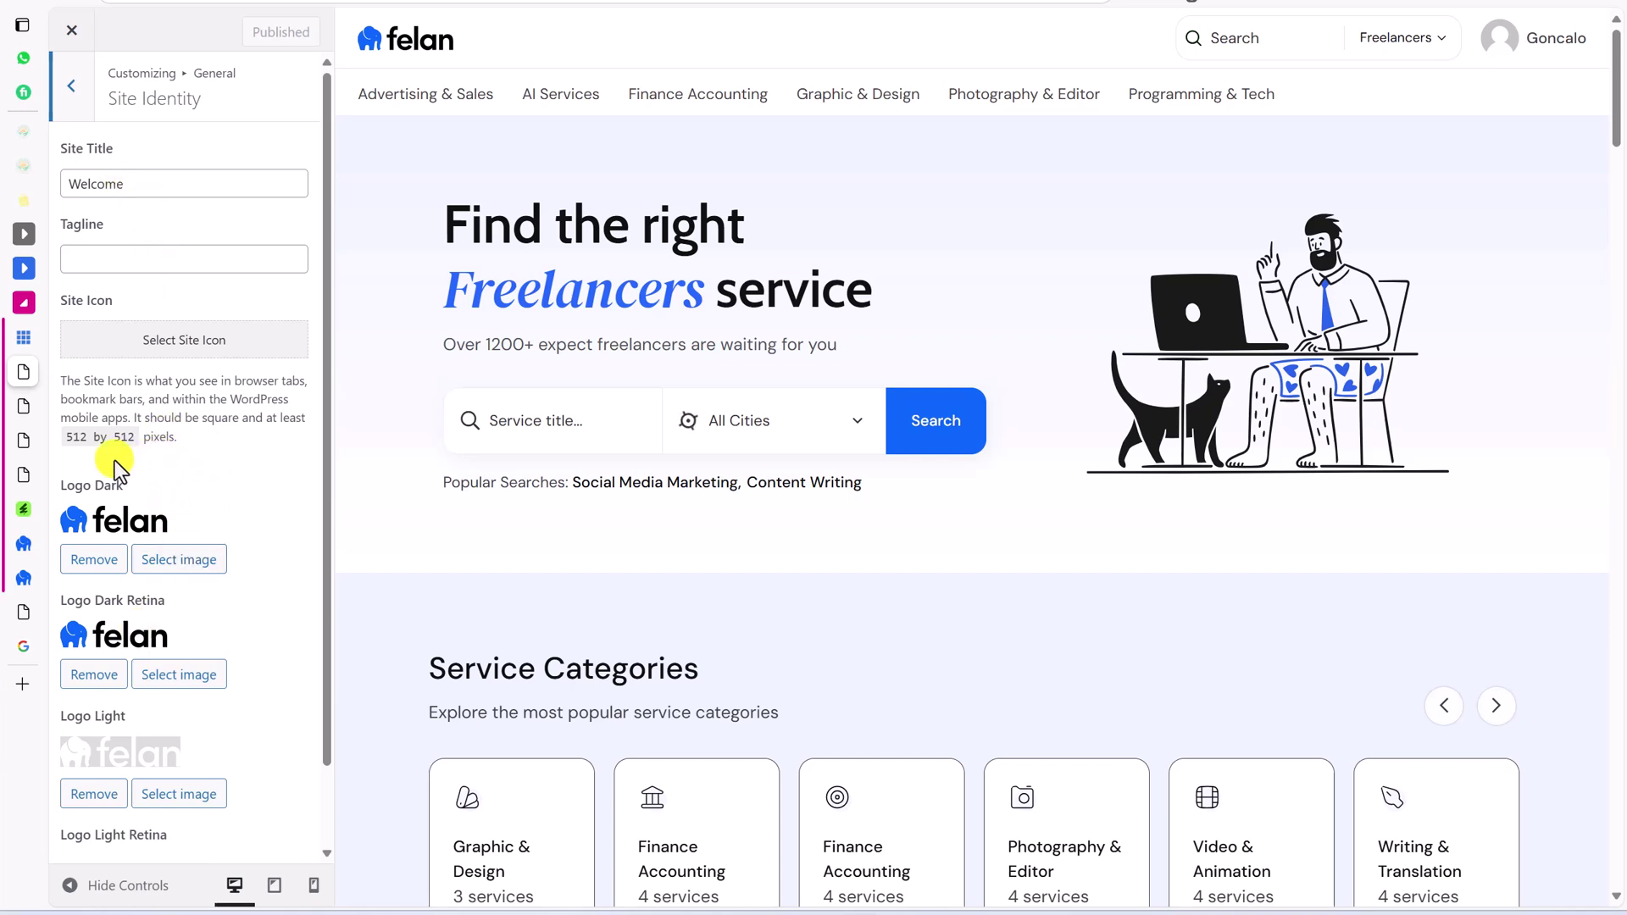
left_click(177, 561)
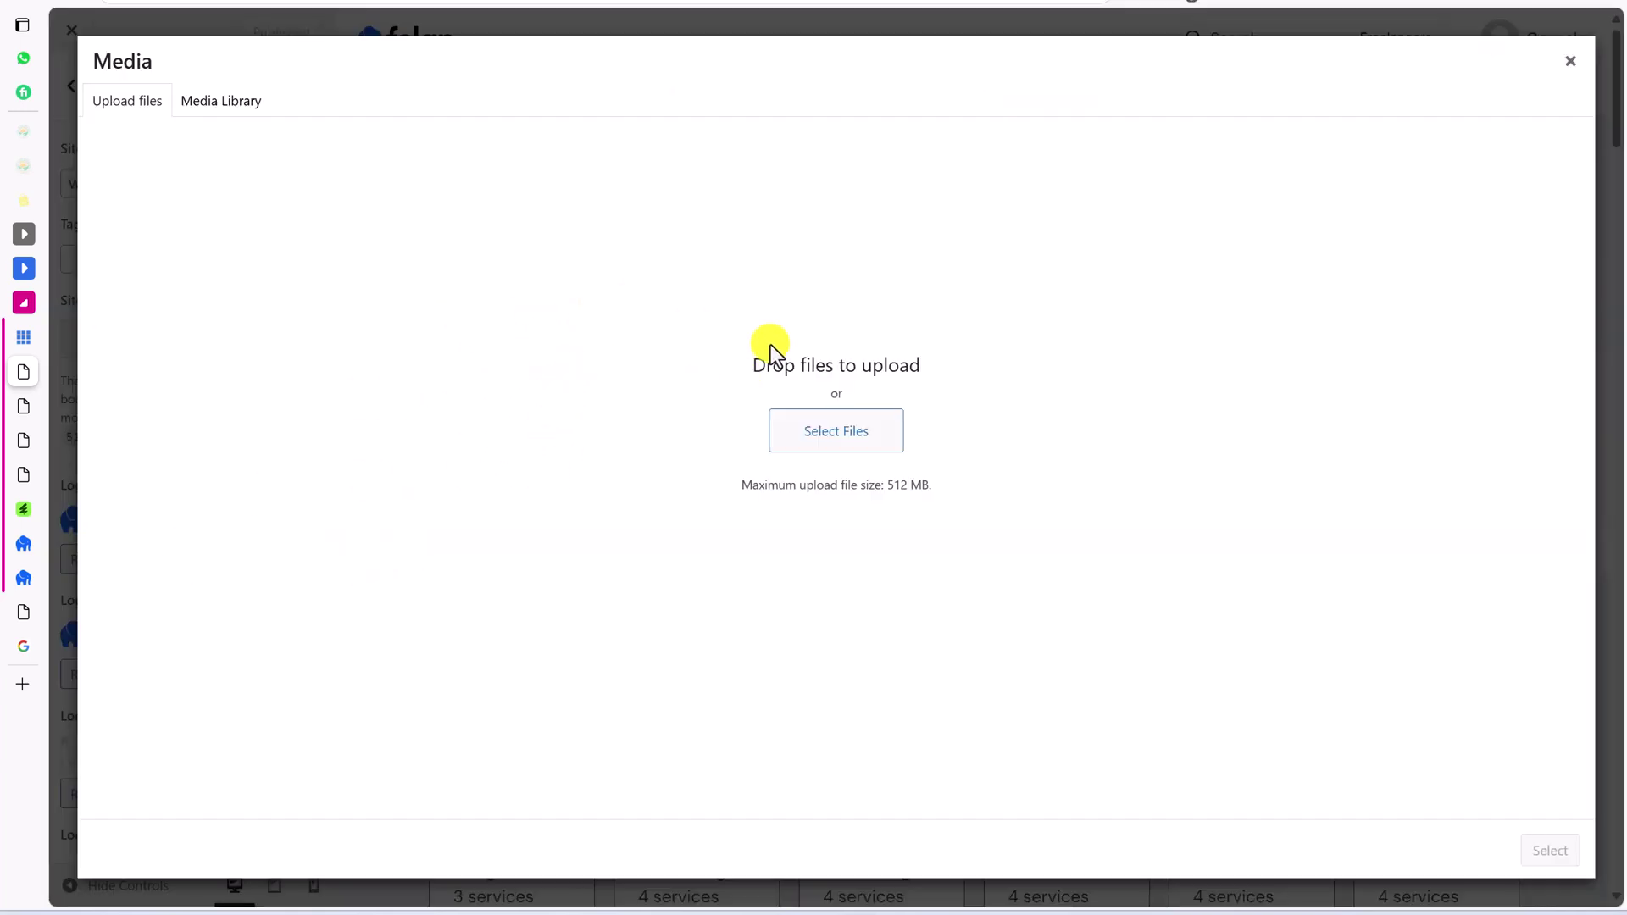
left_click(1570, 60)
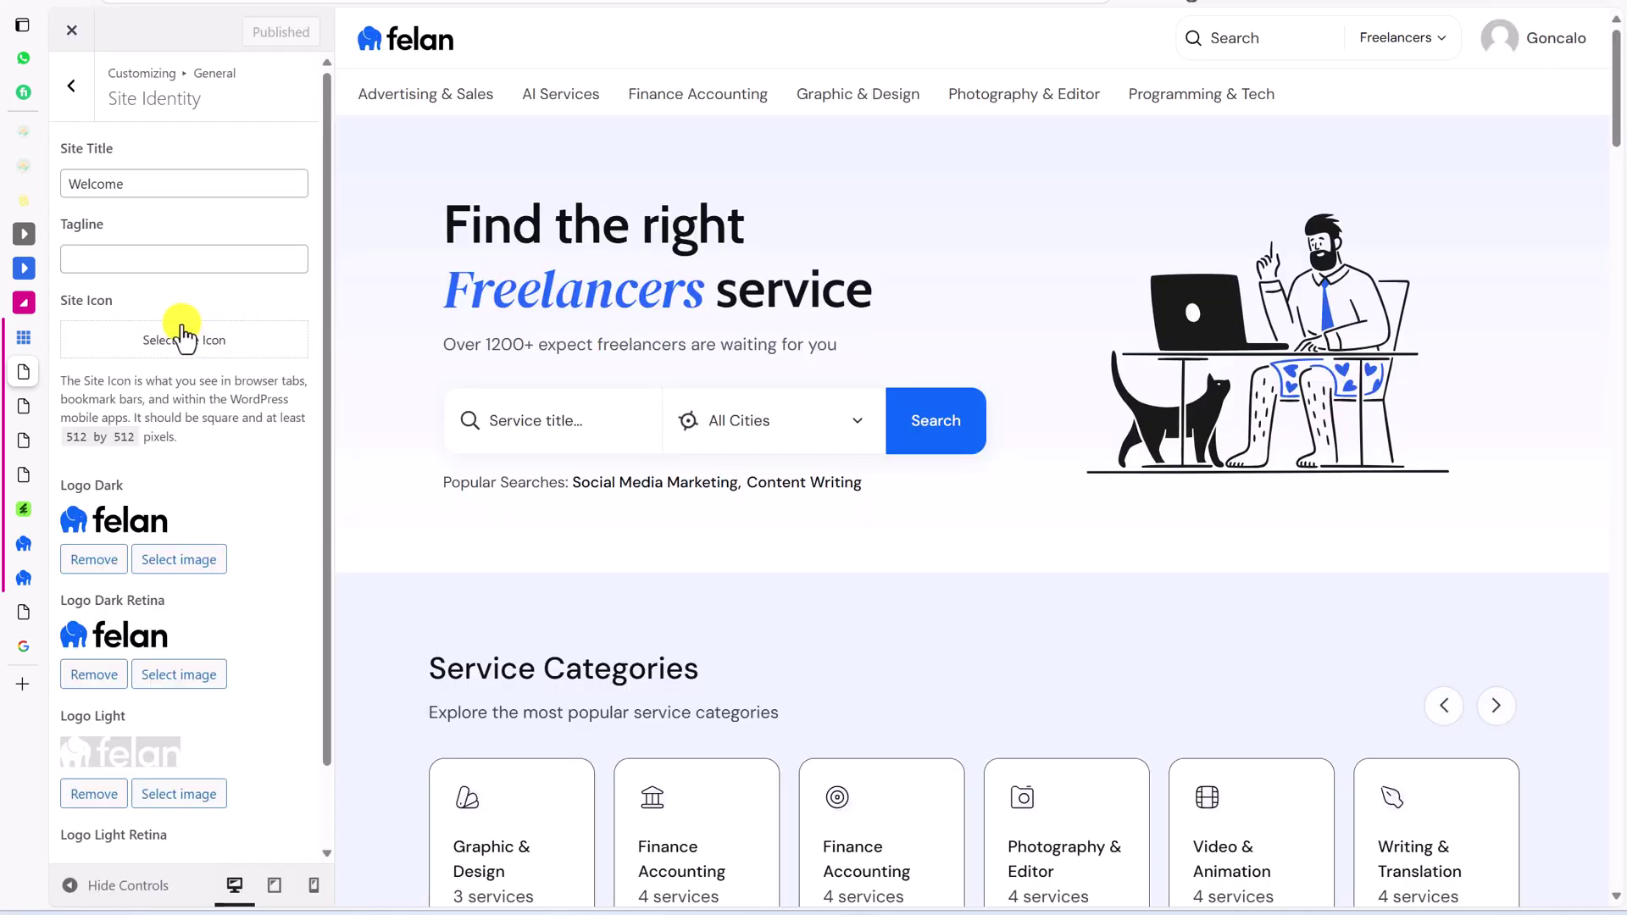
left_click(73, 103)
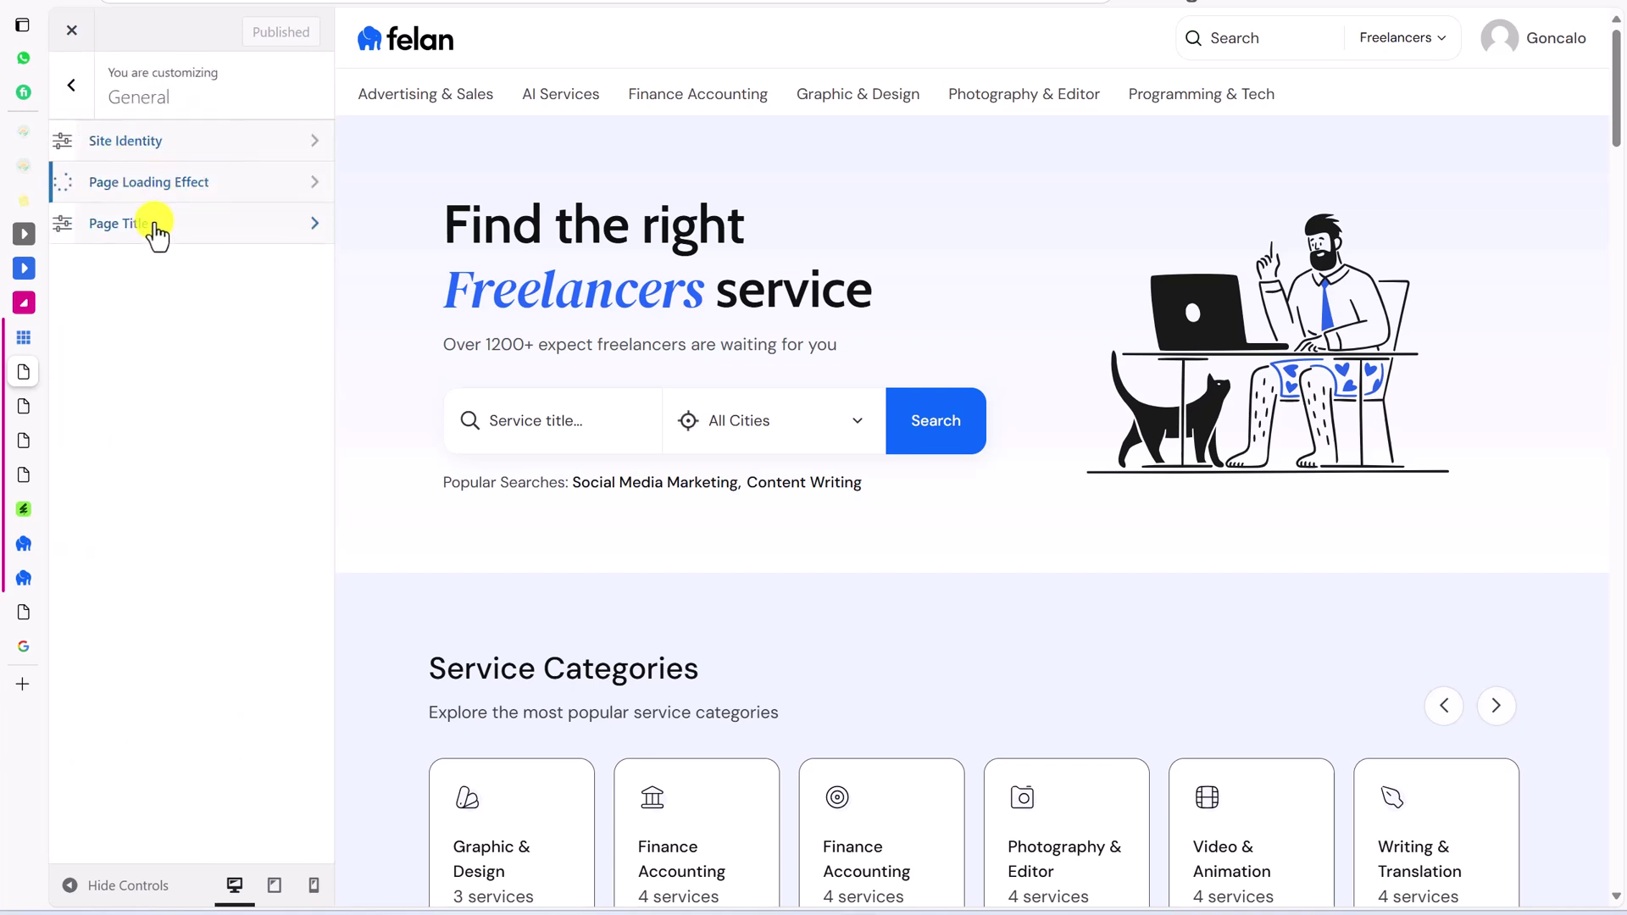
left_click(74, 93)
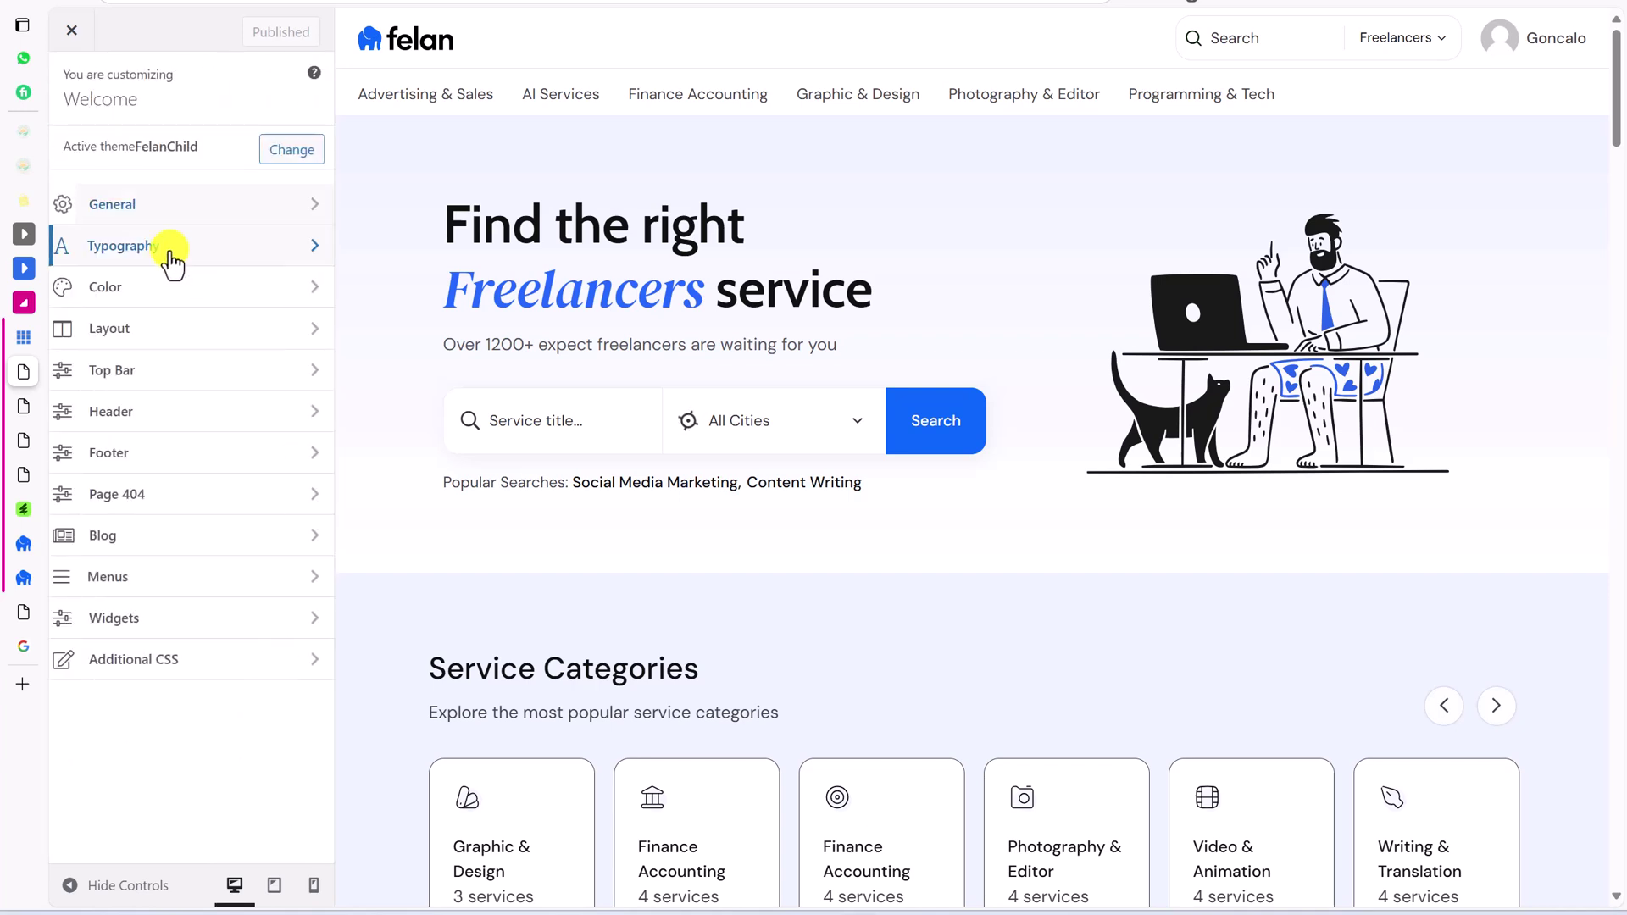
Step: Review the Customizer's body and heading typography settings and its content and background color settings
left_click(172, 263)
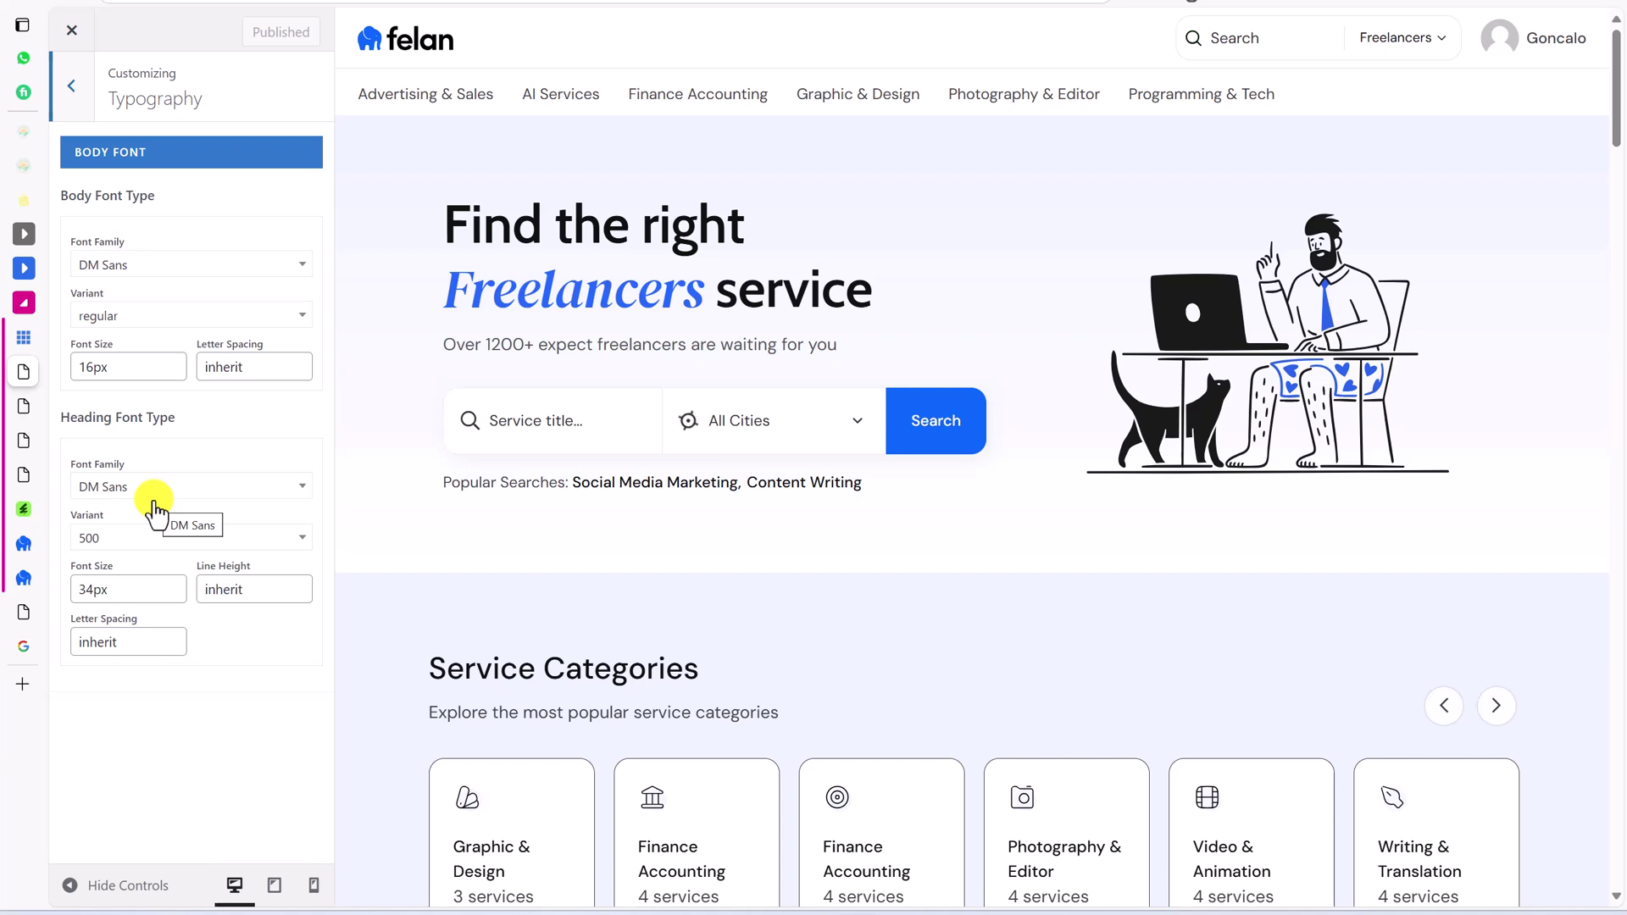
left_click(71, 85)
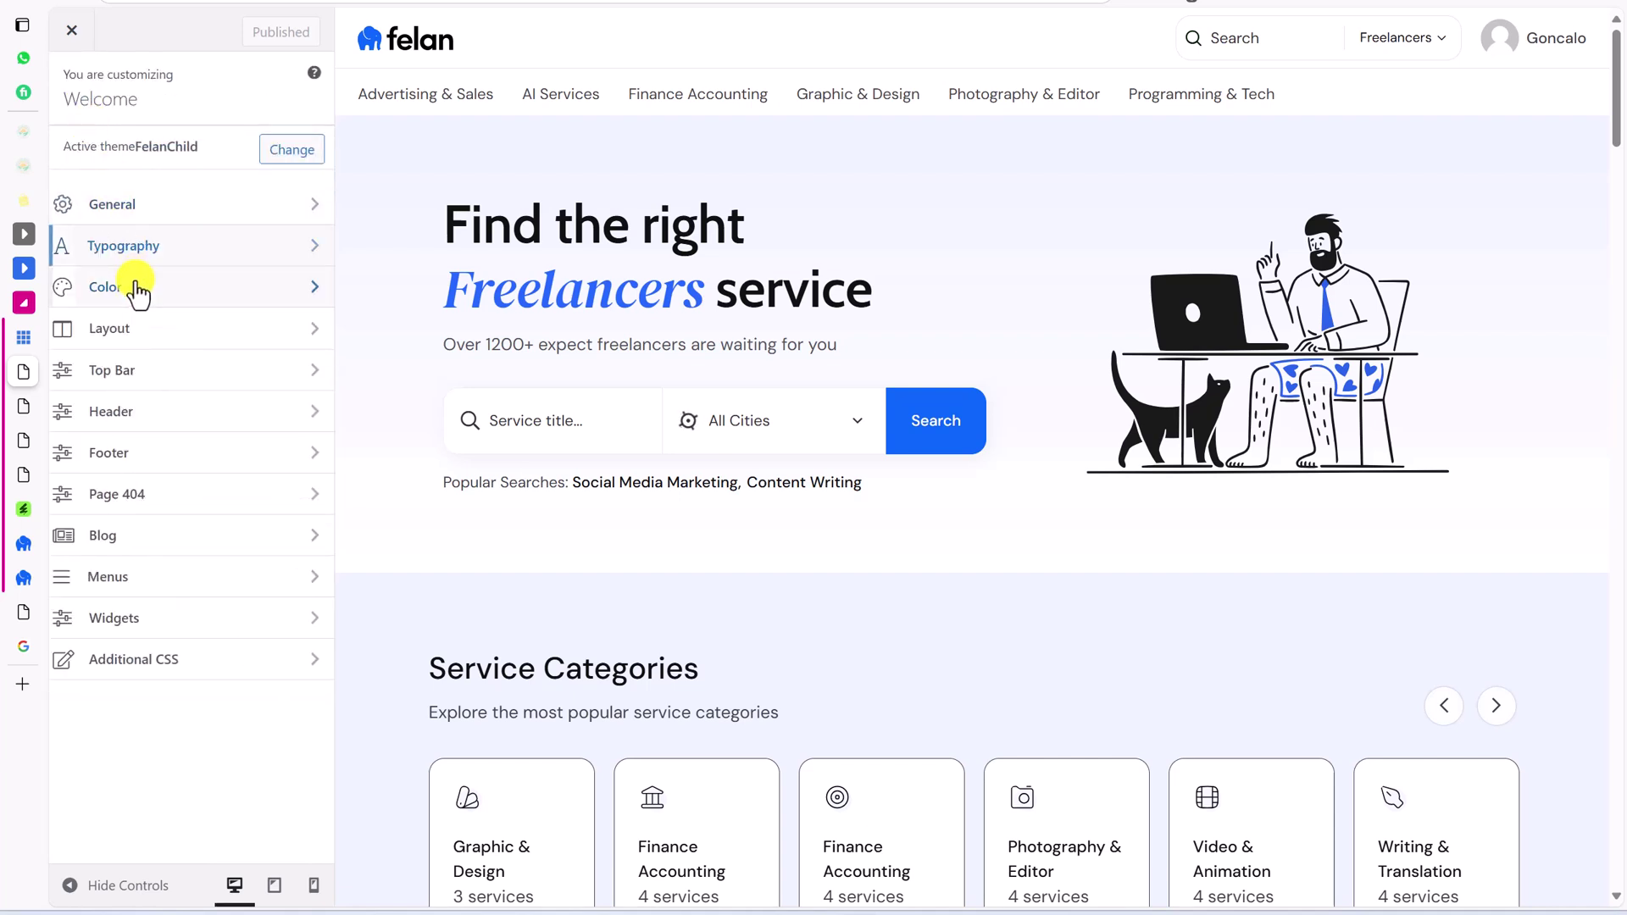
left_click(135, 288)
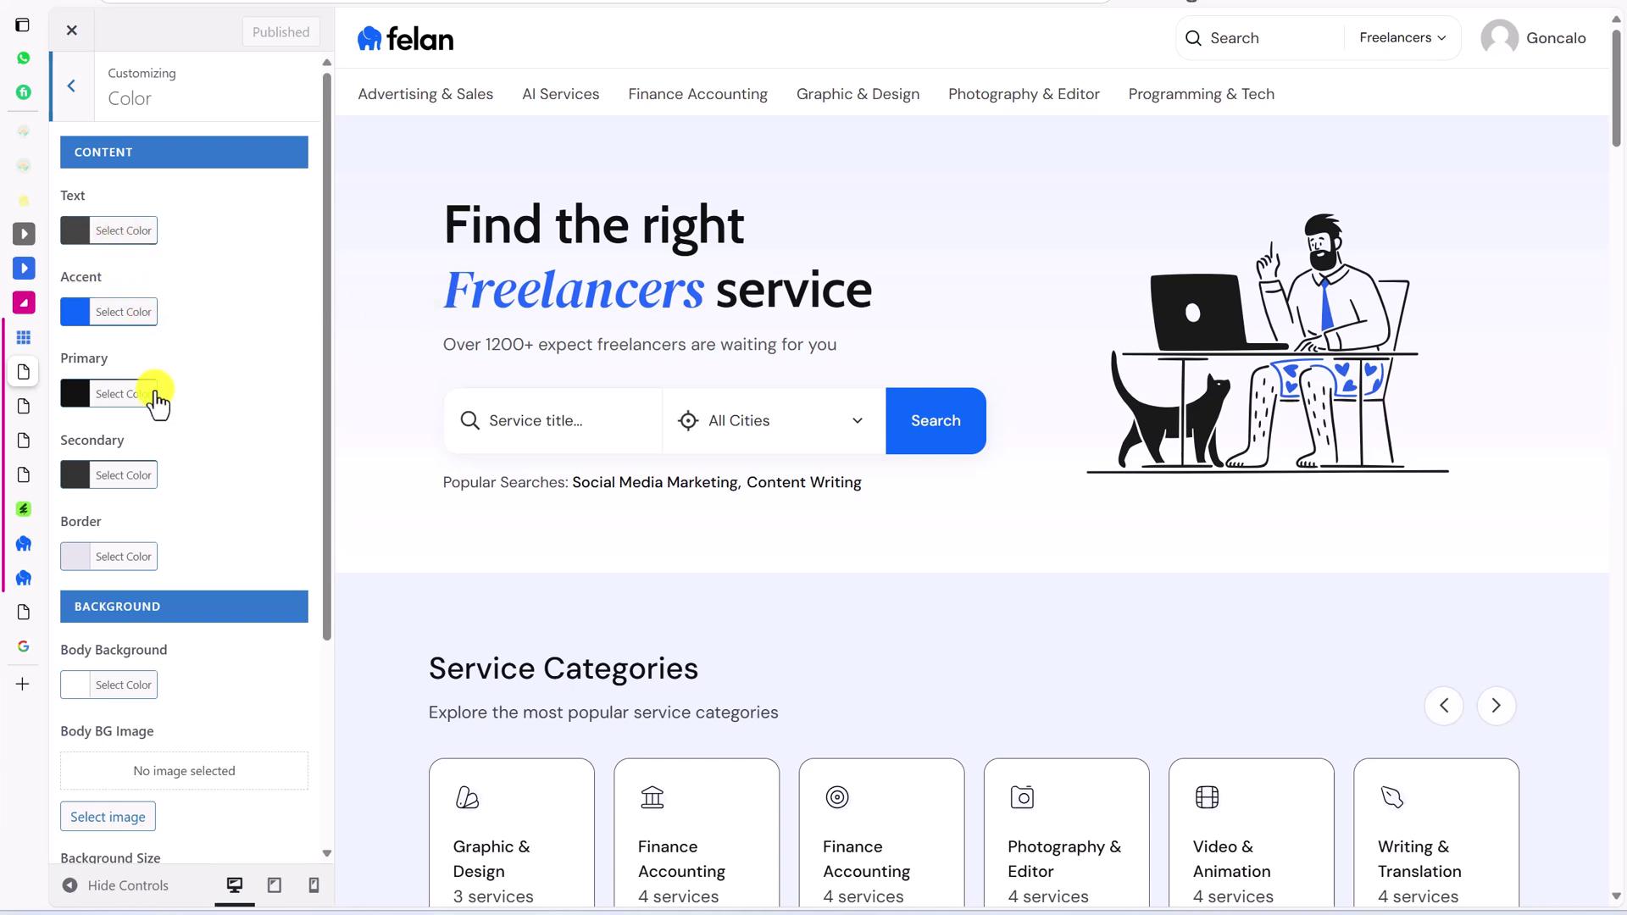
key("Escape")
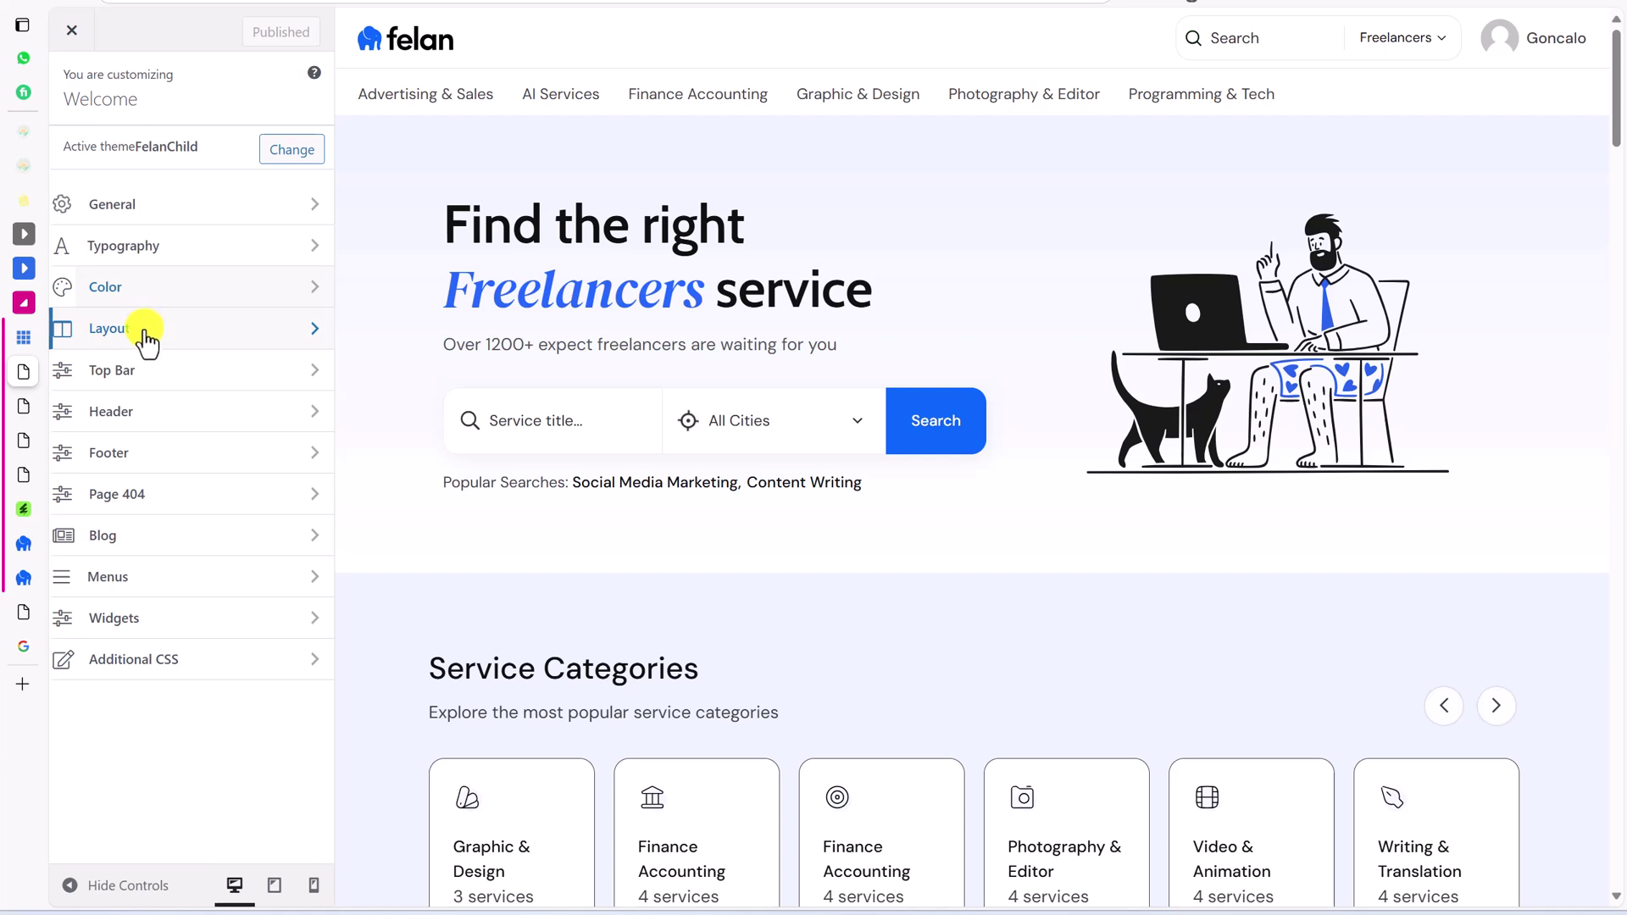
Step: Examine the Customizer's header settings, including the available main header types and the options for showing header elements
left_click(130, 414)
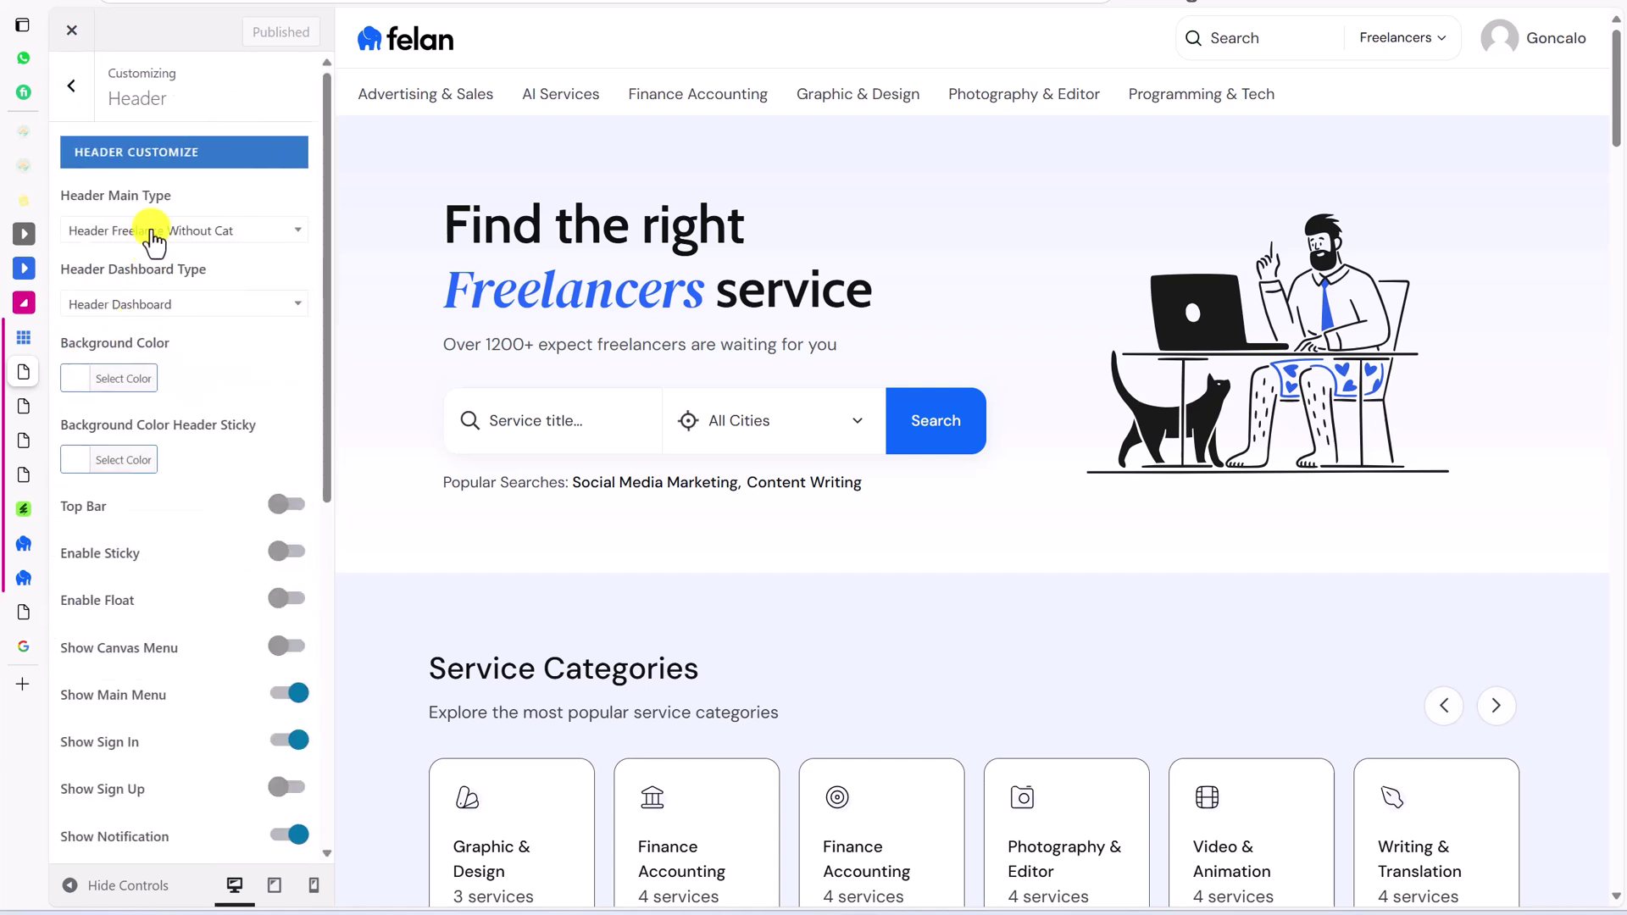
left_click(154, 241)
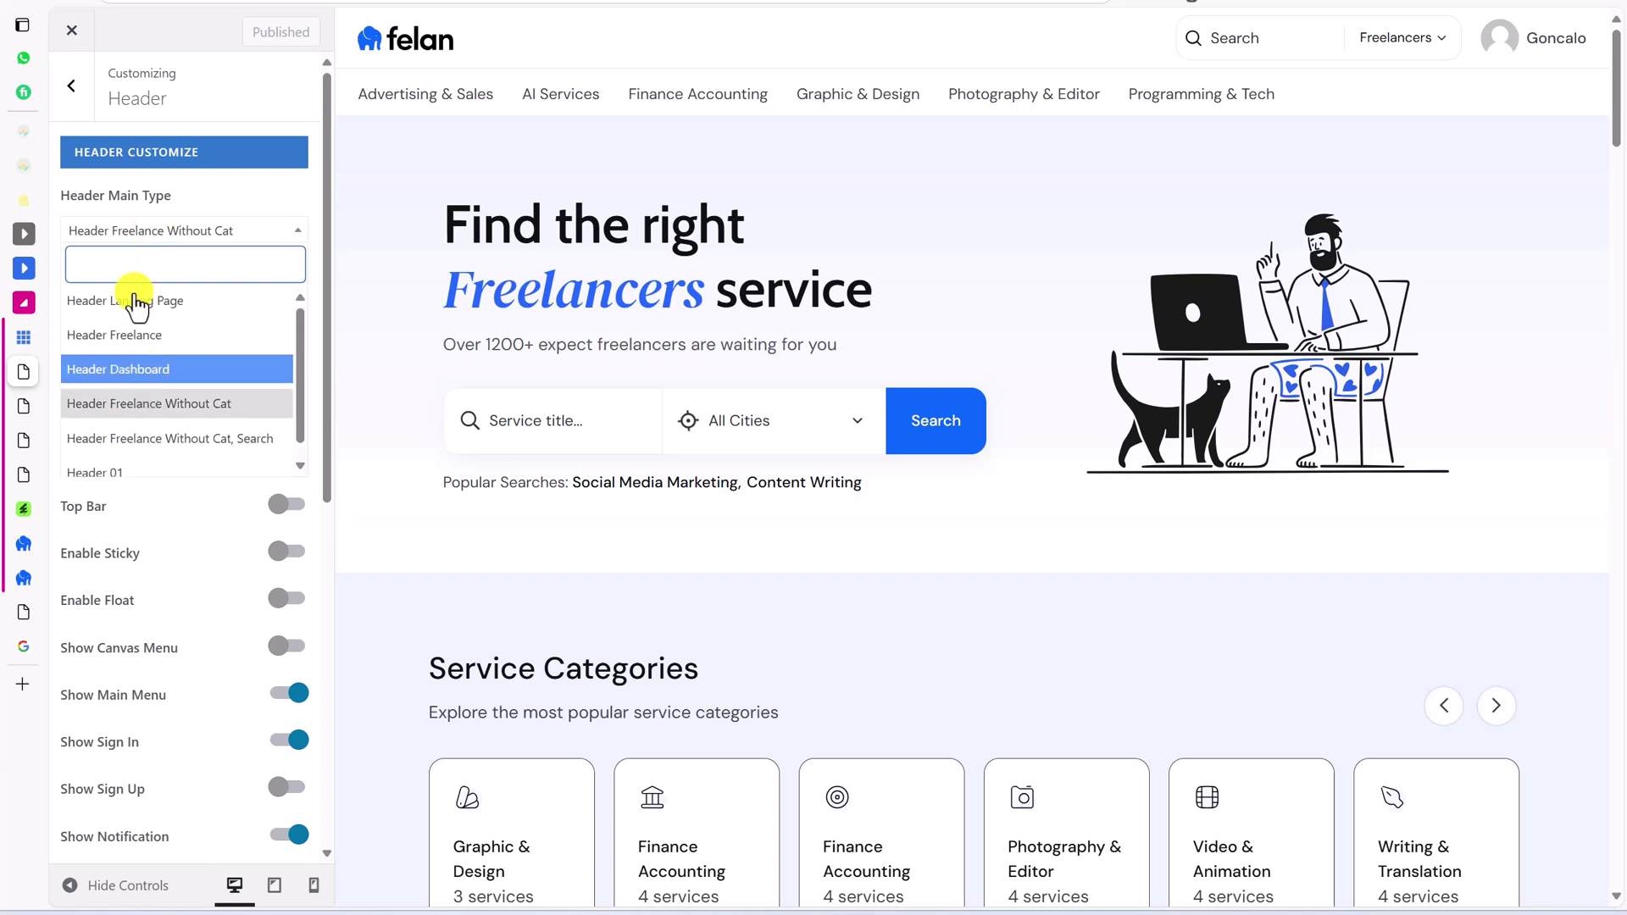
left_click(198, 207)
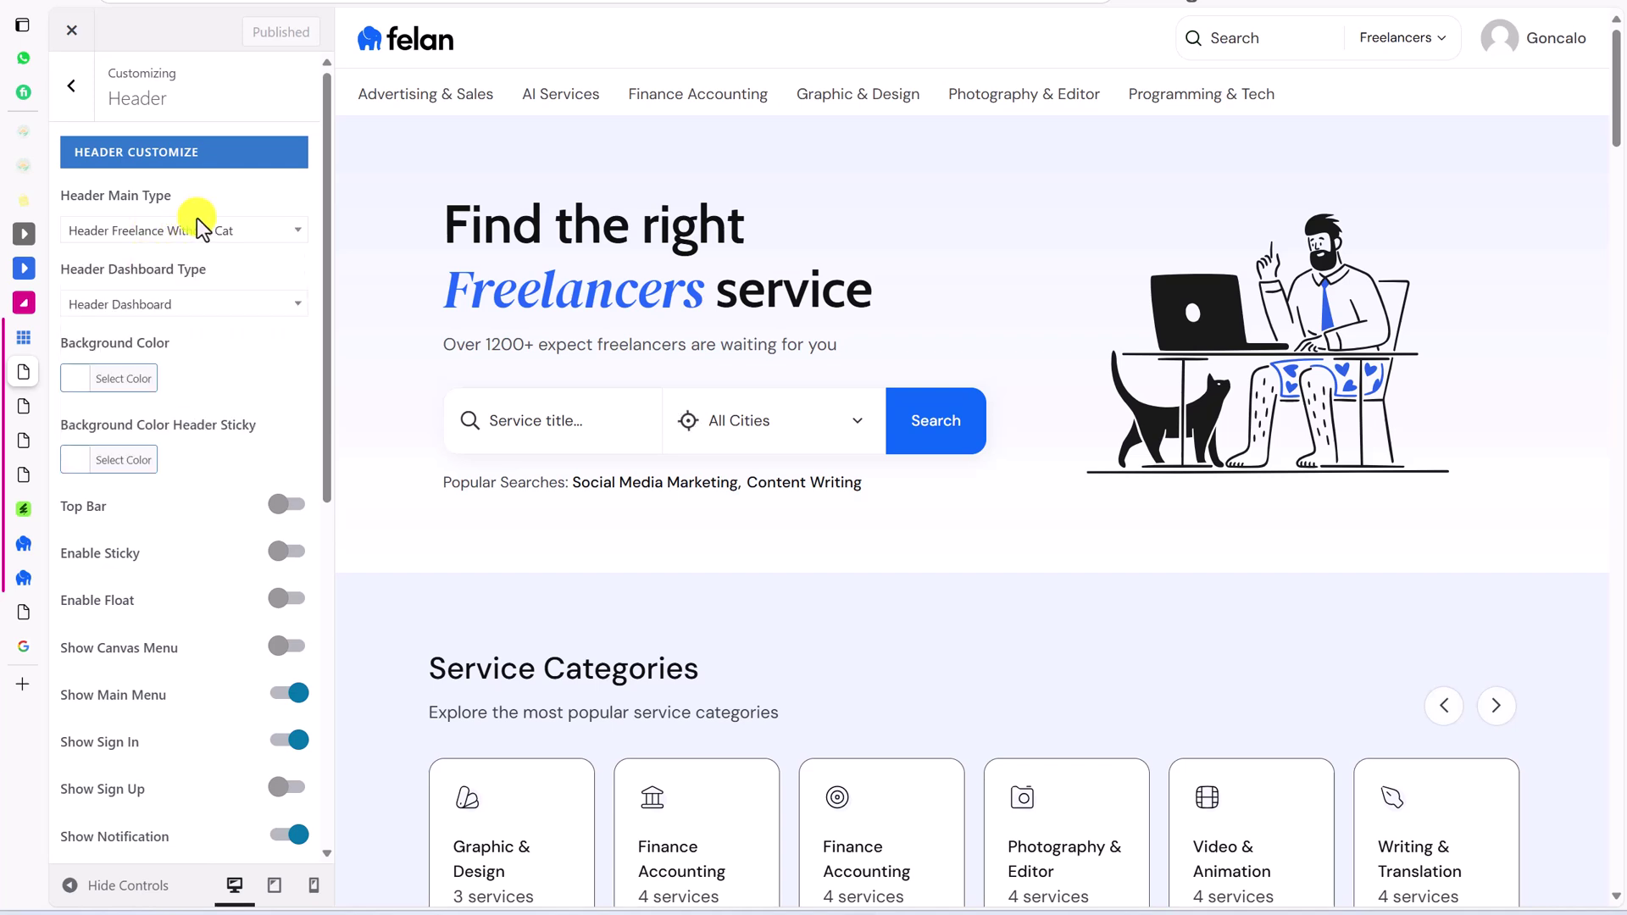
scroll(149, 483, "down", 2)
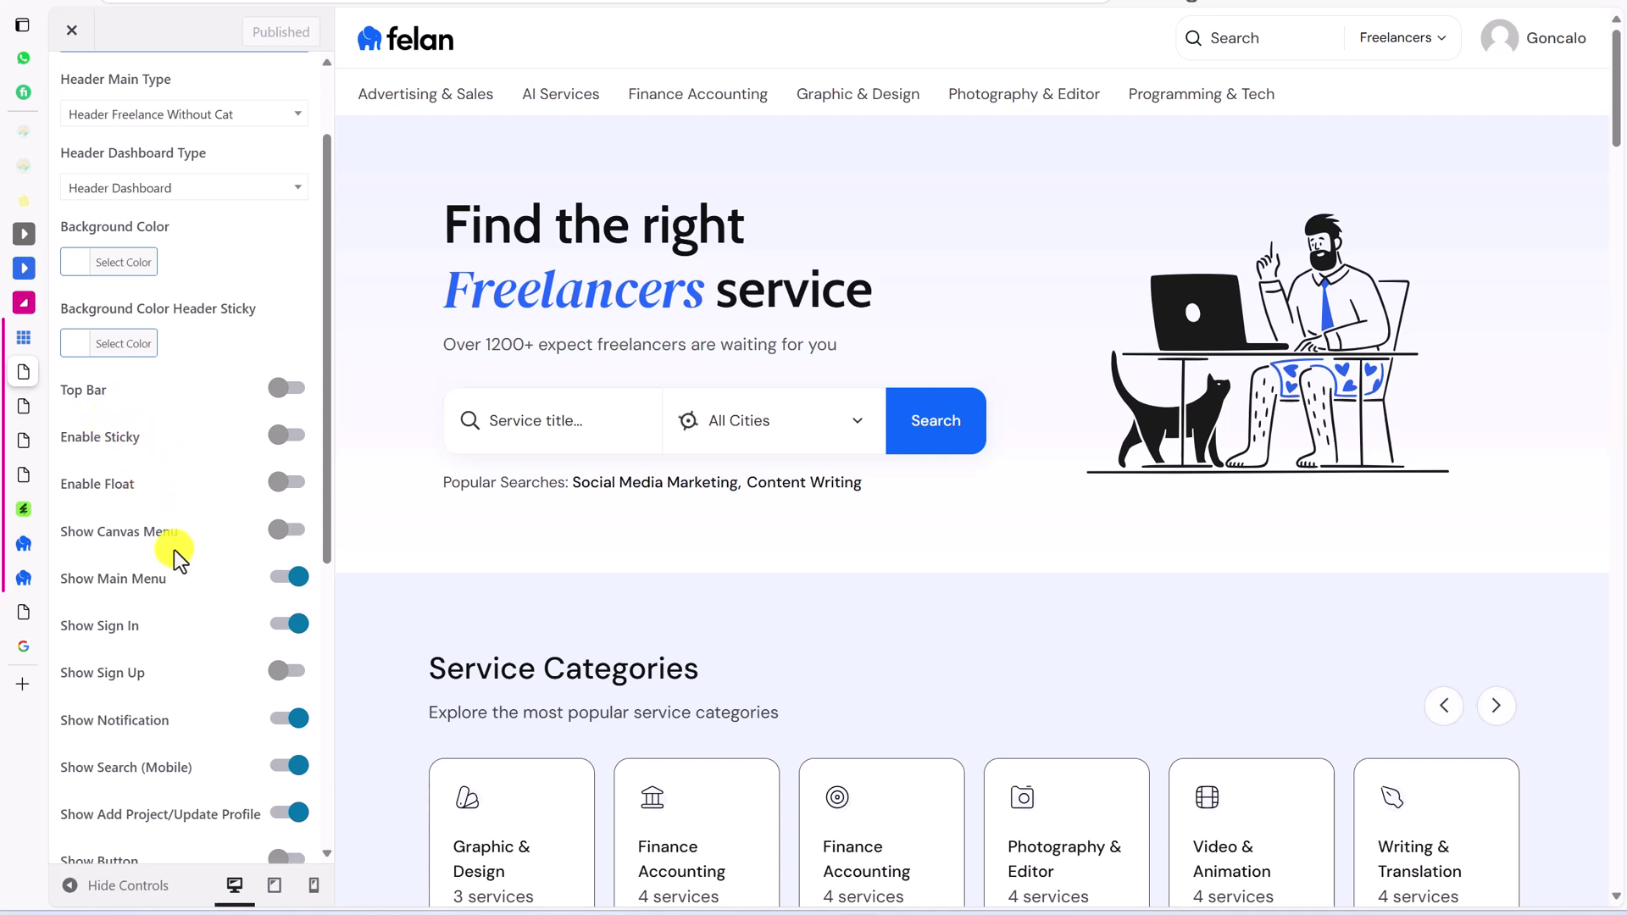
scroll(175, 550, "down", 5)
scroll(190, 562, "down", 1)
scroll(191, 562, "up", 6)
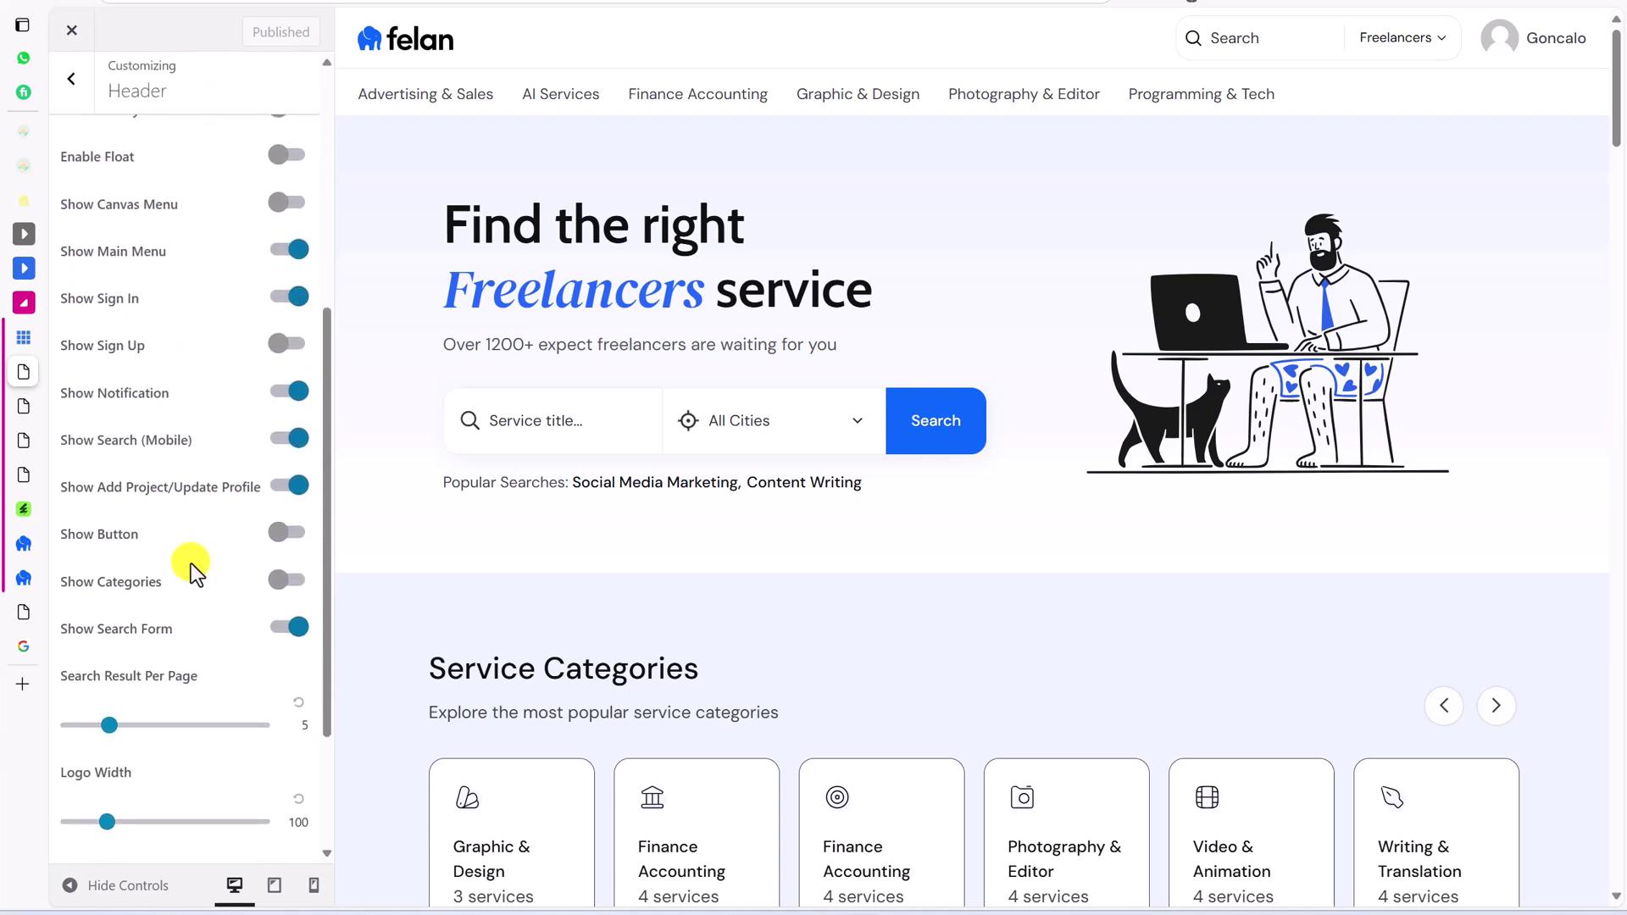
left_click(72, 85)
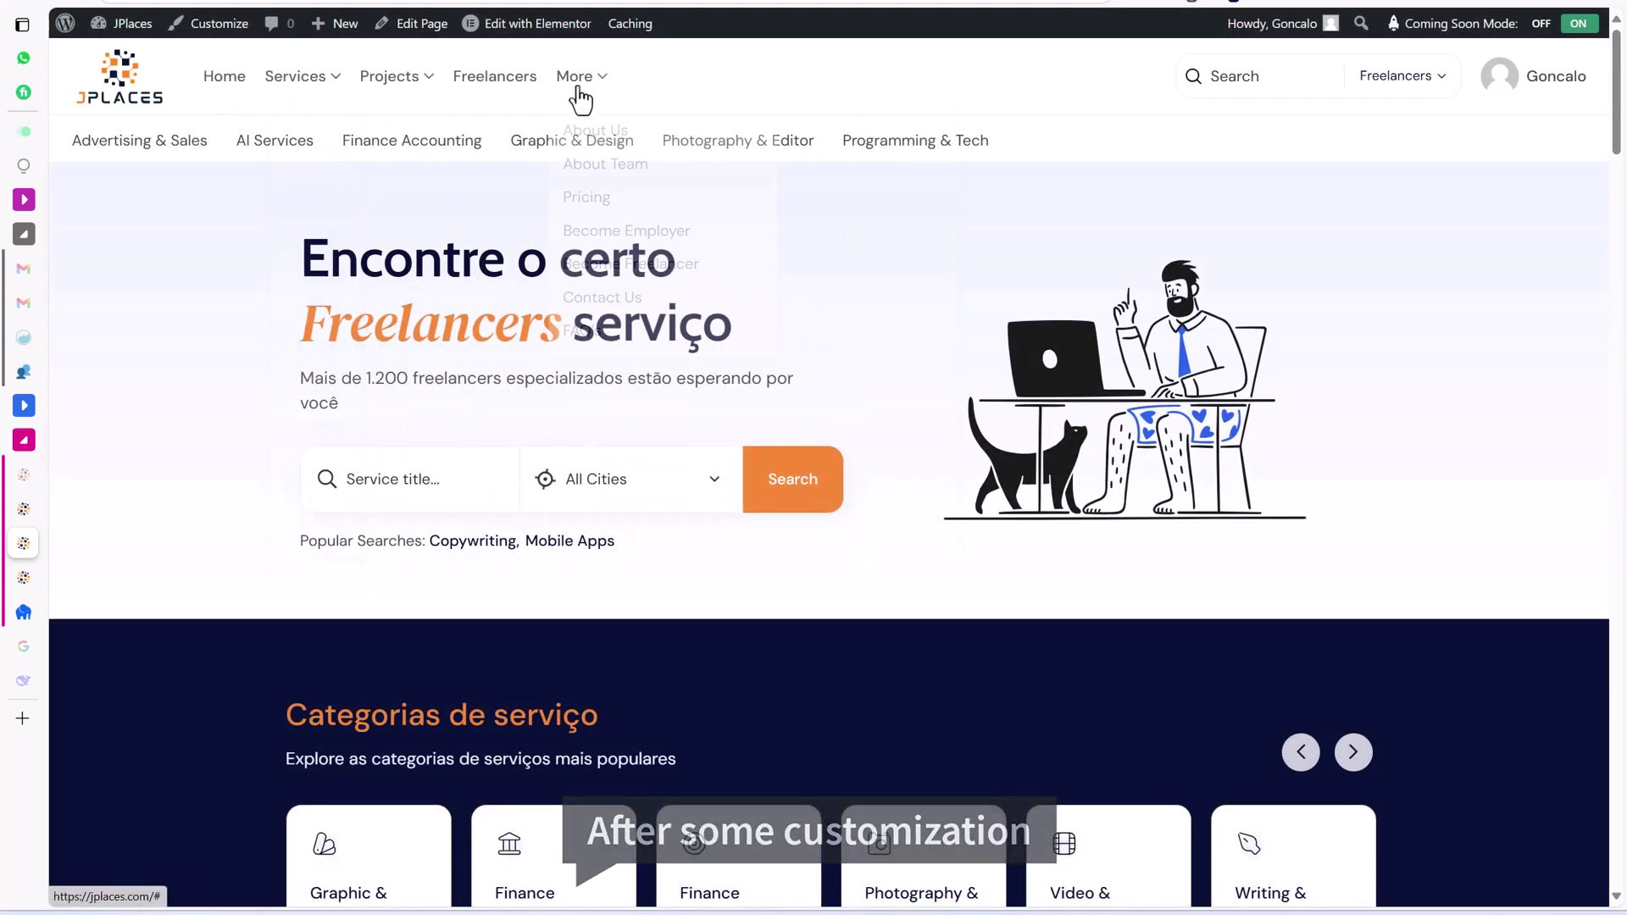
Step: Look through the customized JPlaces homepage from the hero section through services and projects to the latest blog posts
scroll(546, 466, "down", 2)
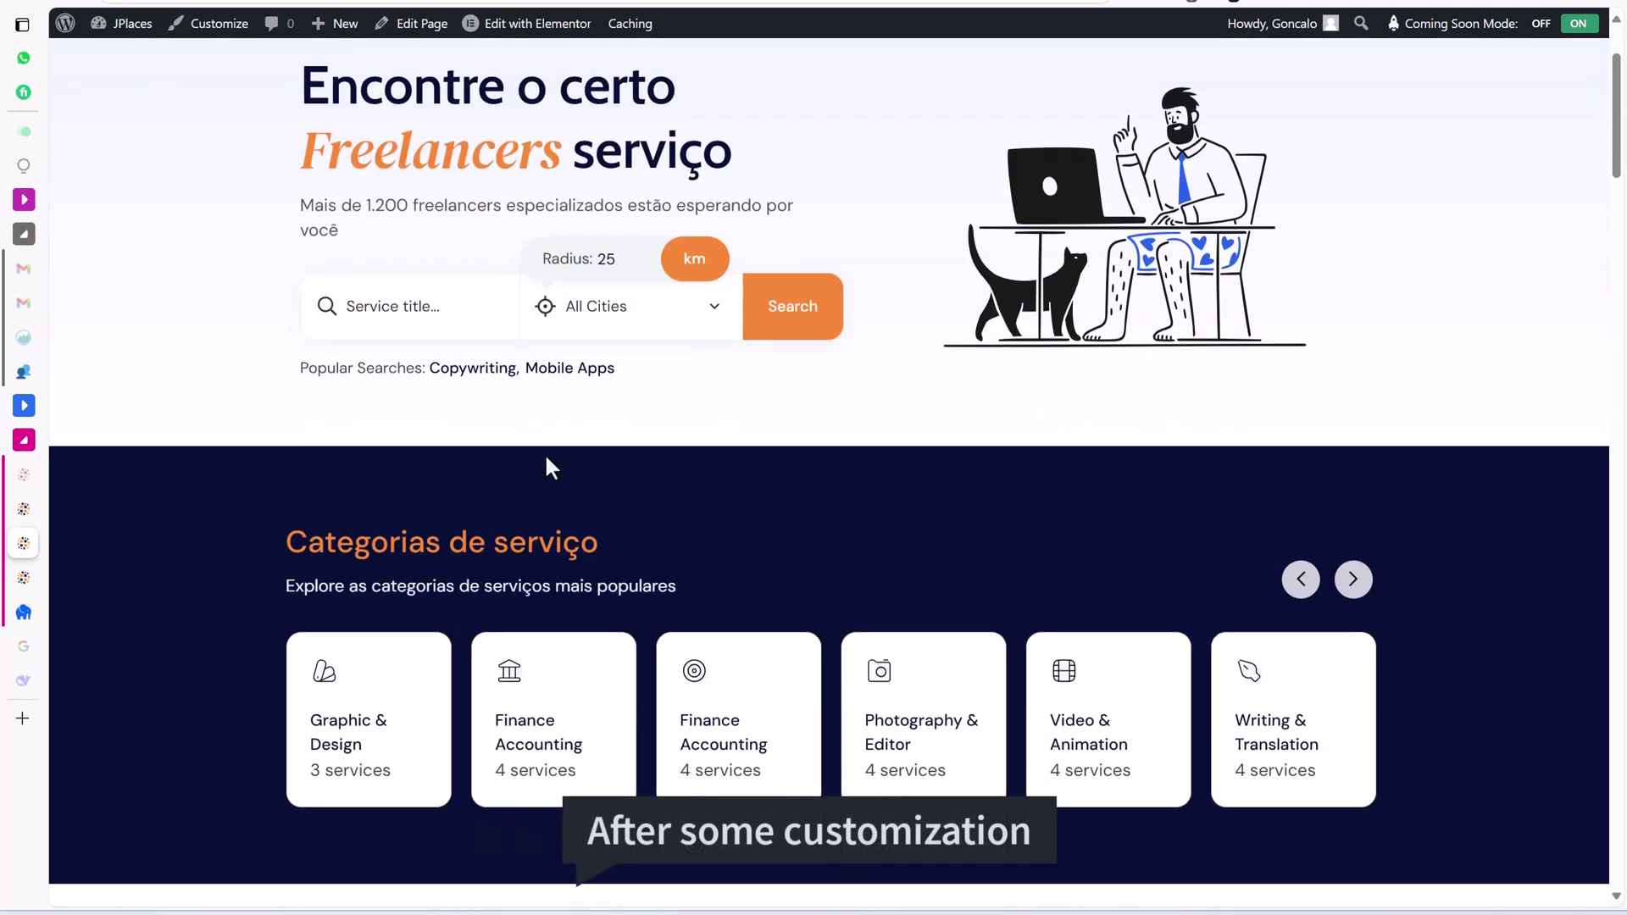
scroll(546, 466, "down", 9)
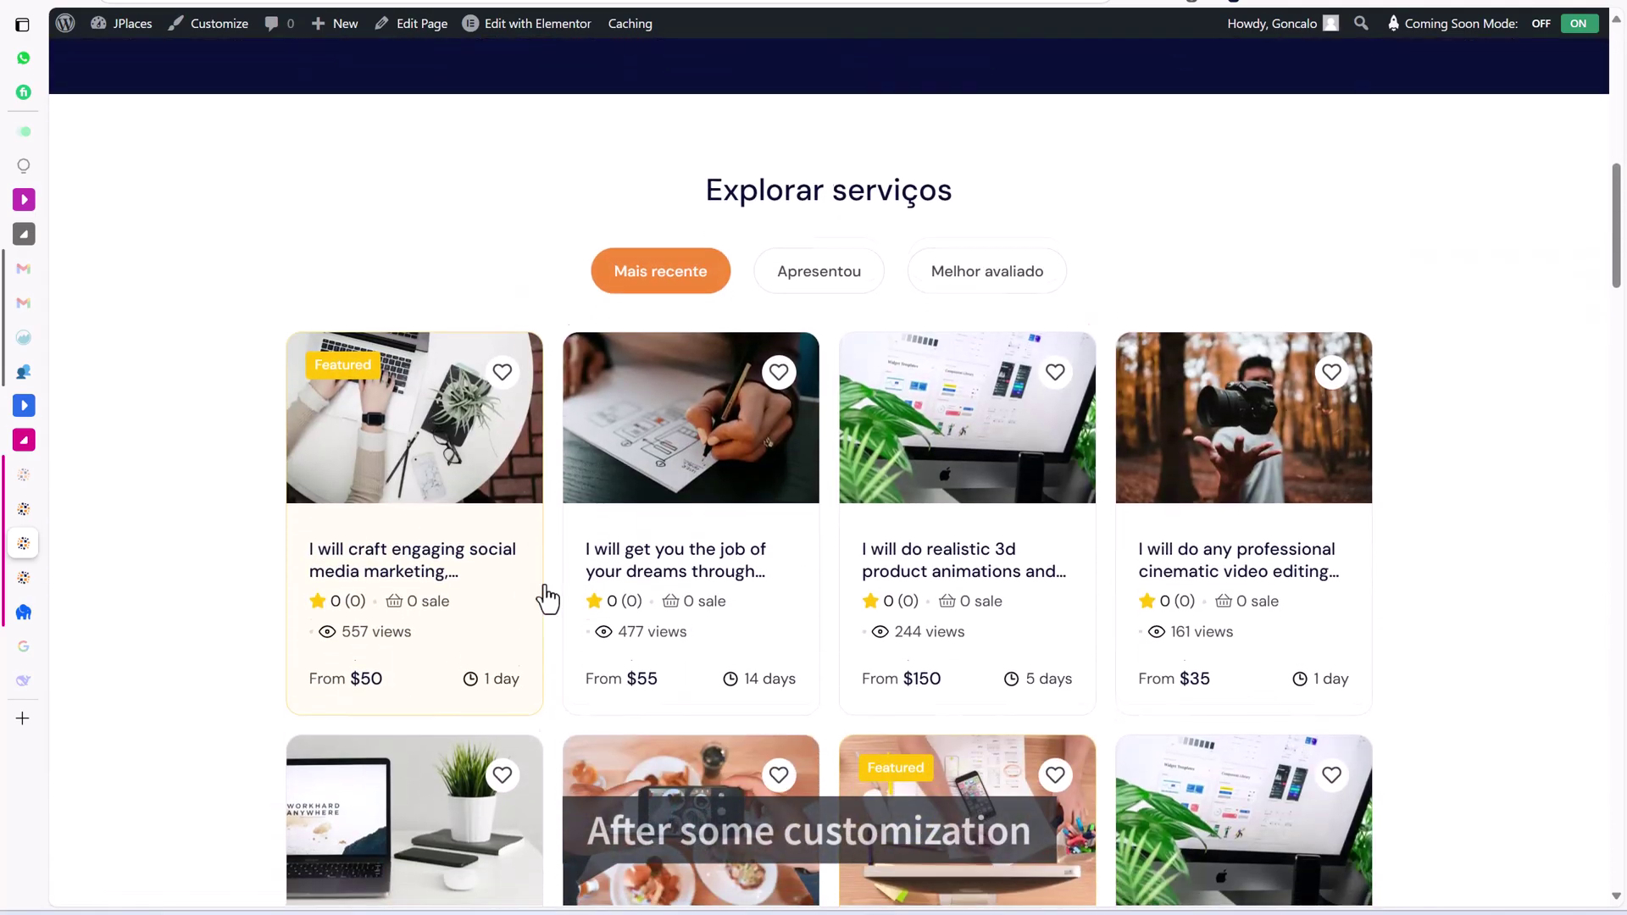
scroll(547, 597, "down", 12)
scroll(547, 597, "down", 16)
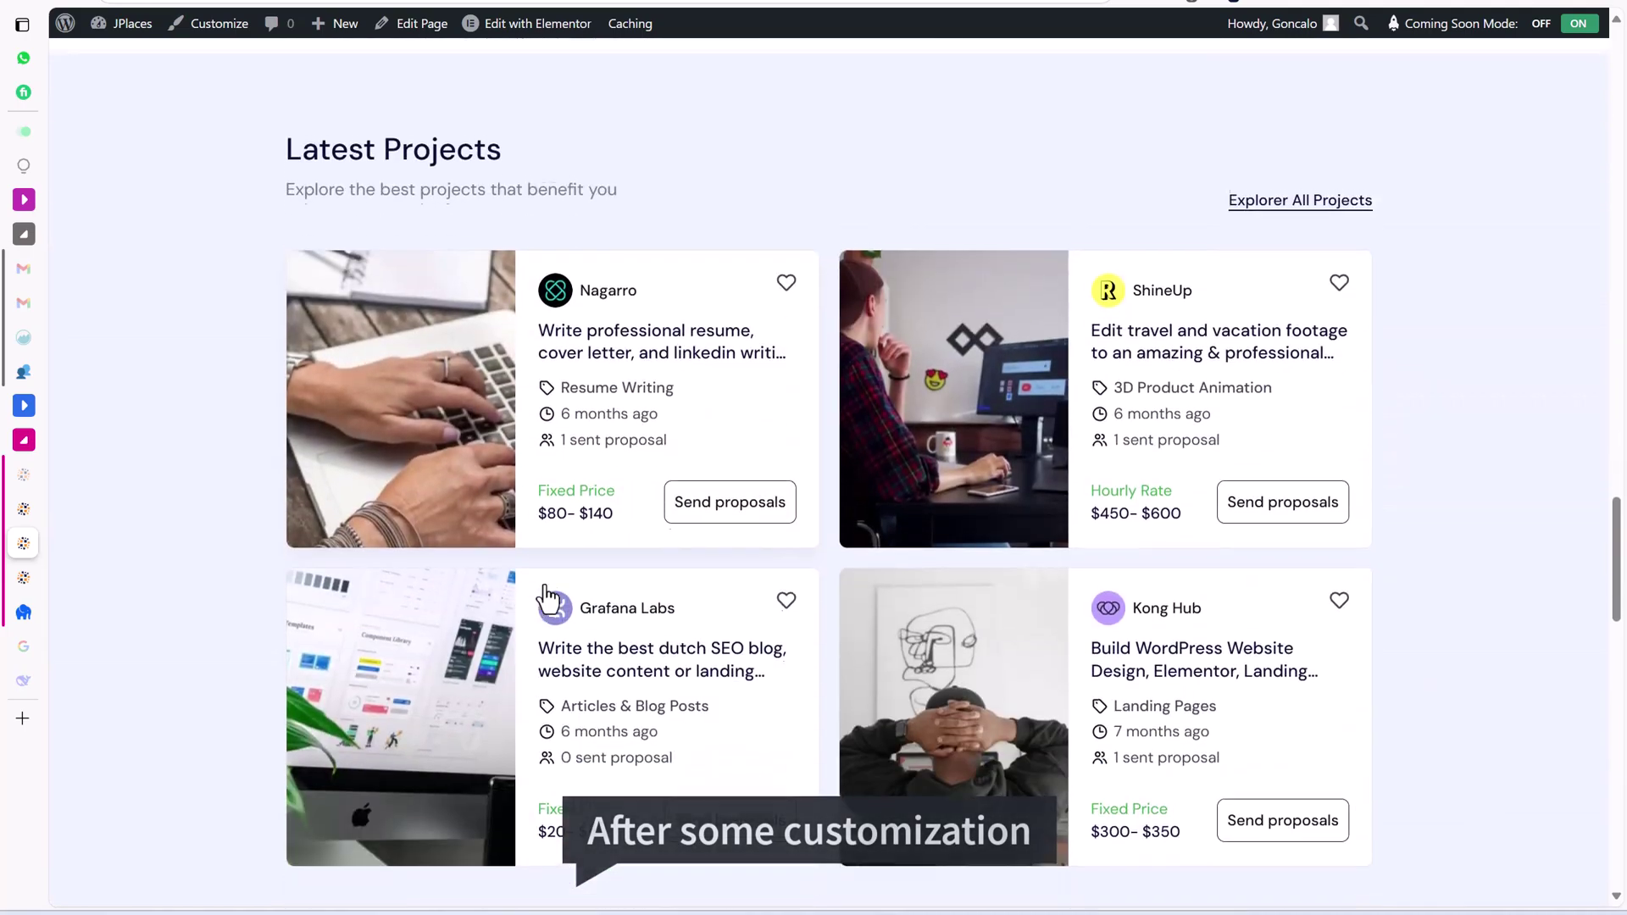
scroll(547, 598, "down", 16)
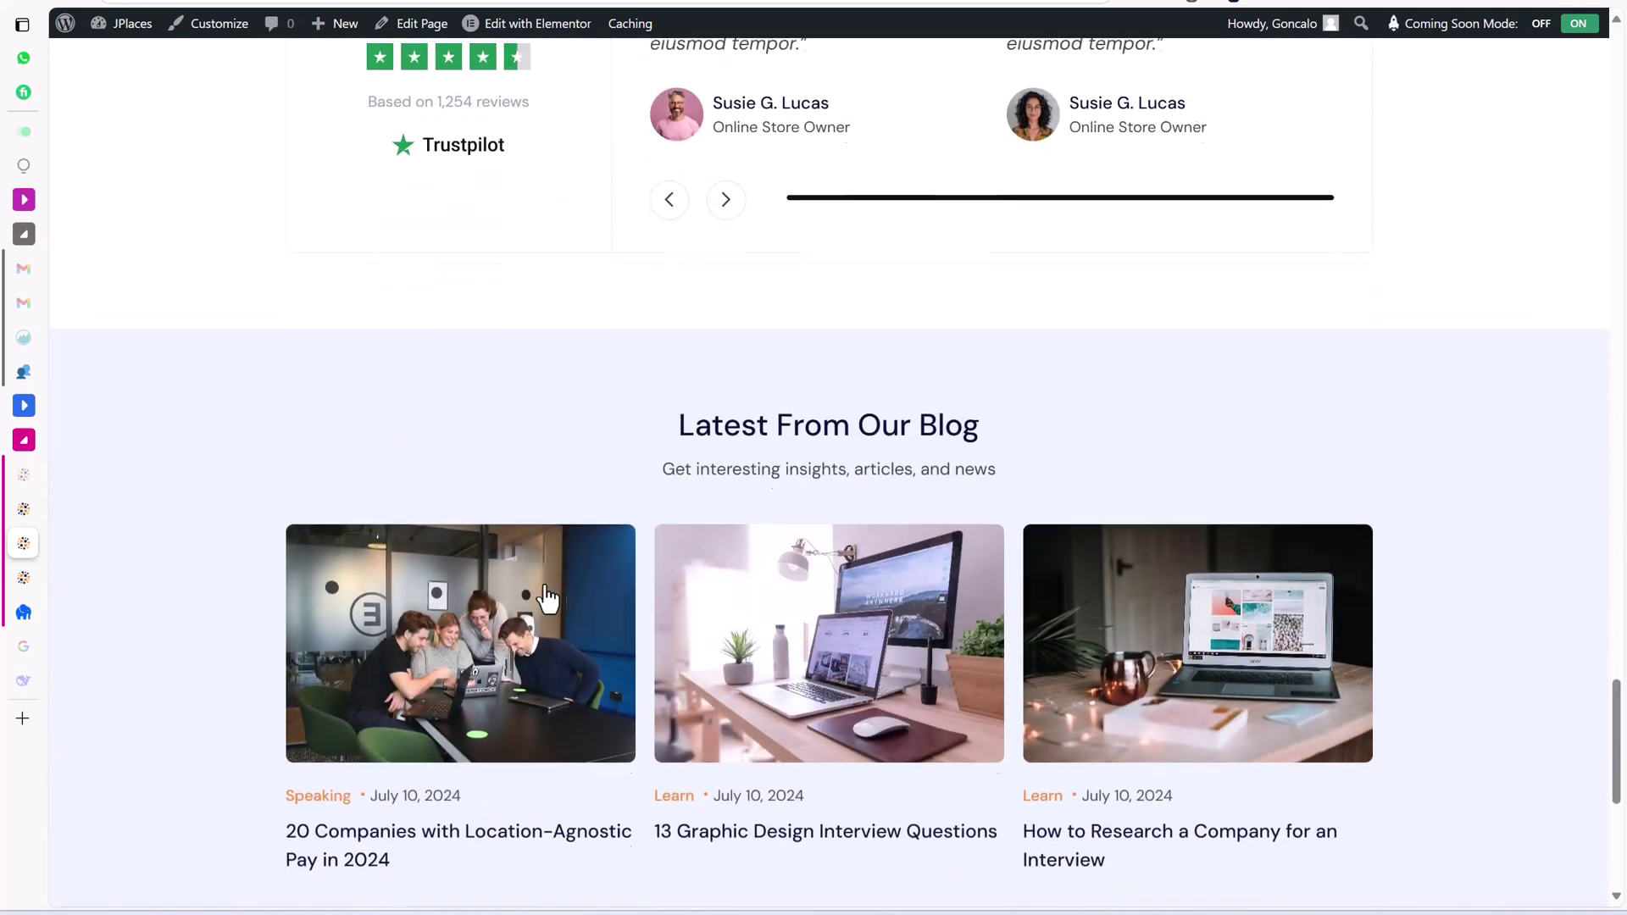
scroll(546, 597, "down", 7)
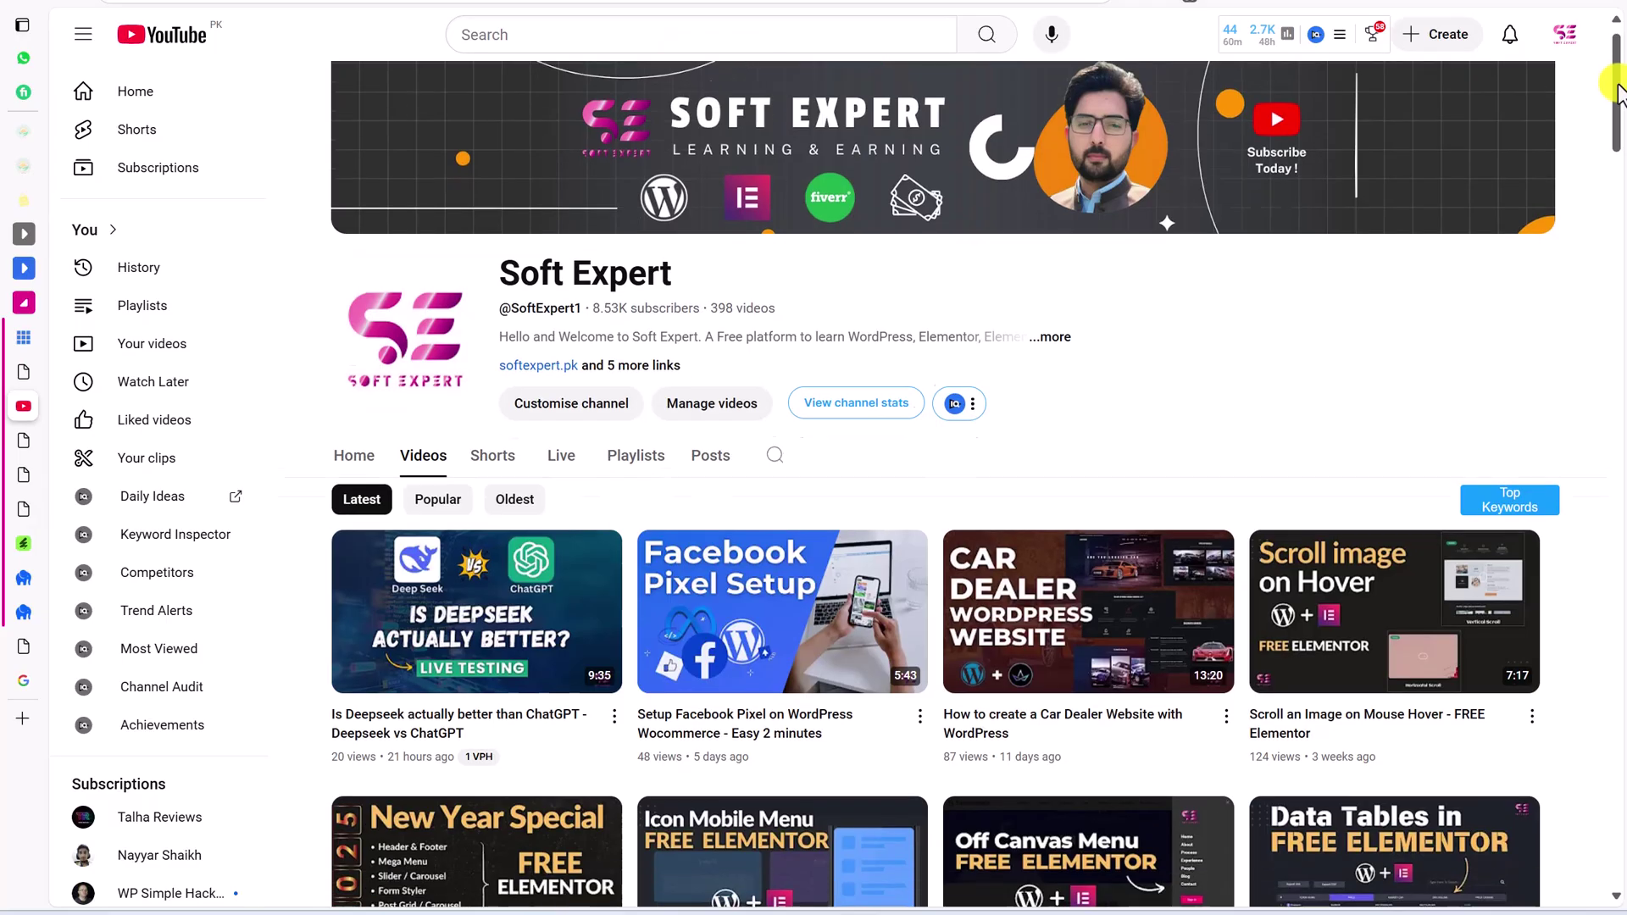
Step: Browse the list of videos on the Soft Expert YouTube channel
scroll(1614, 174, "down", 10)
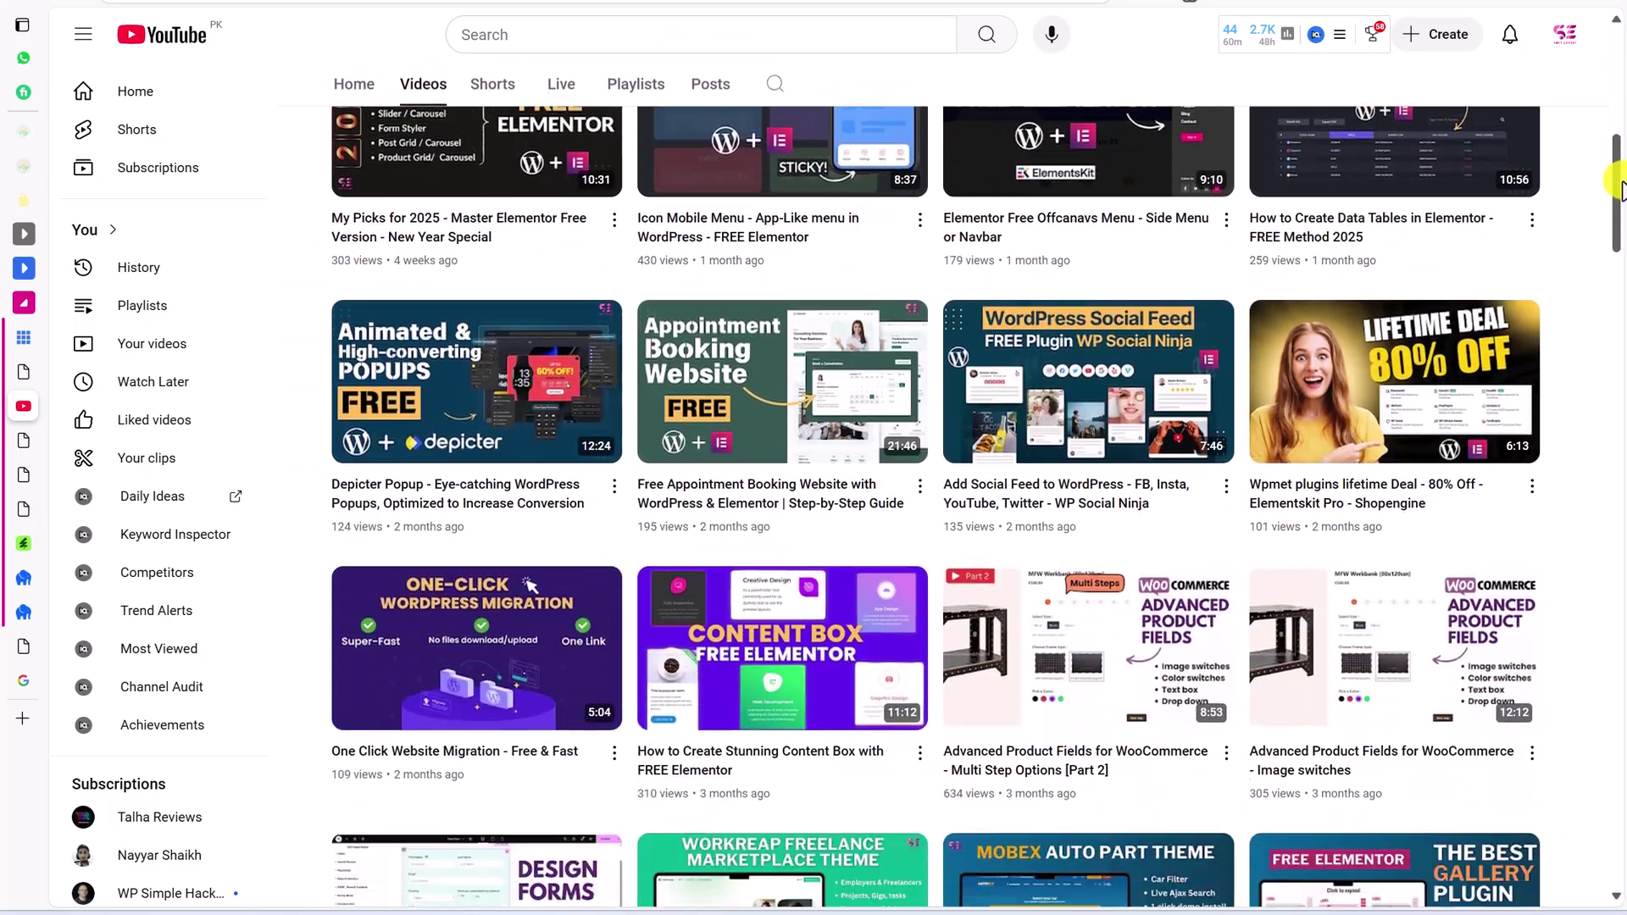
left_click_drag(1617, 182, 1619, 474)
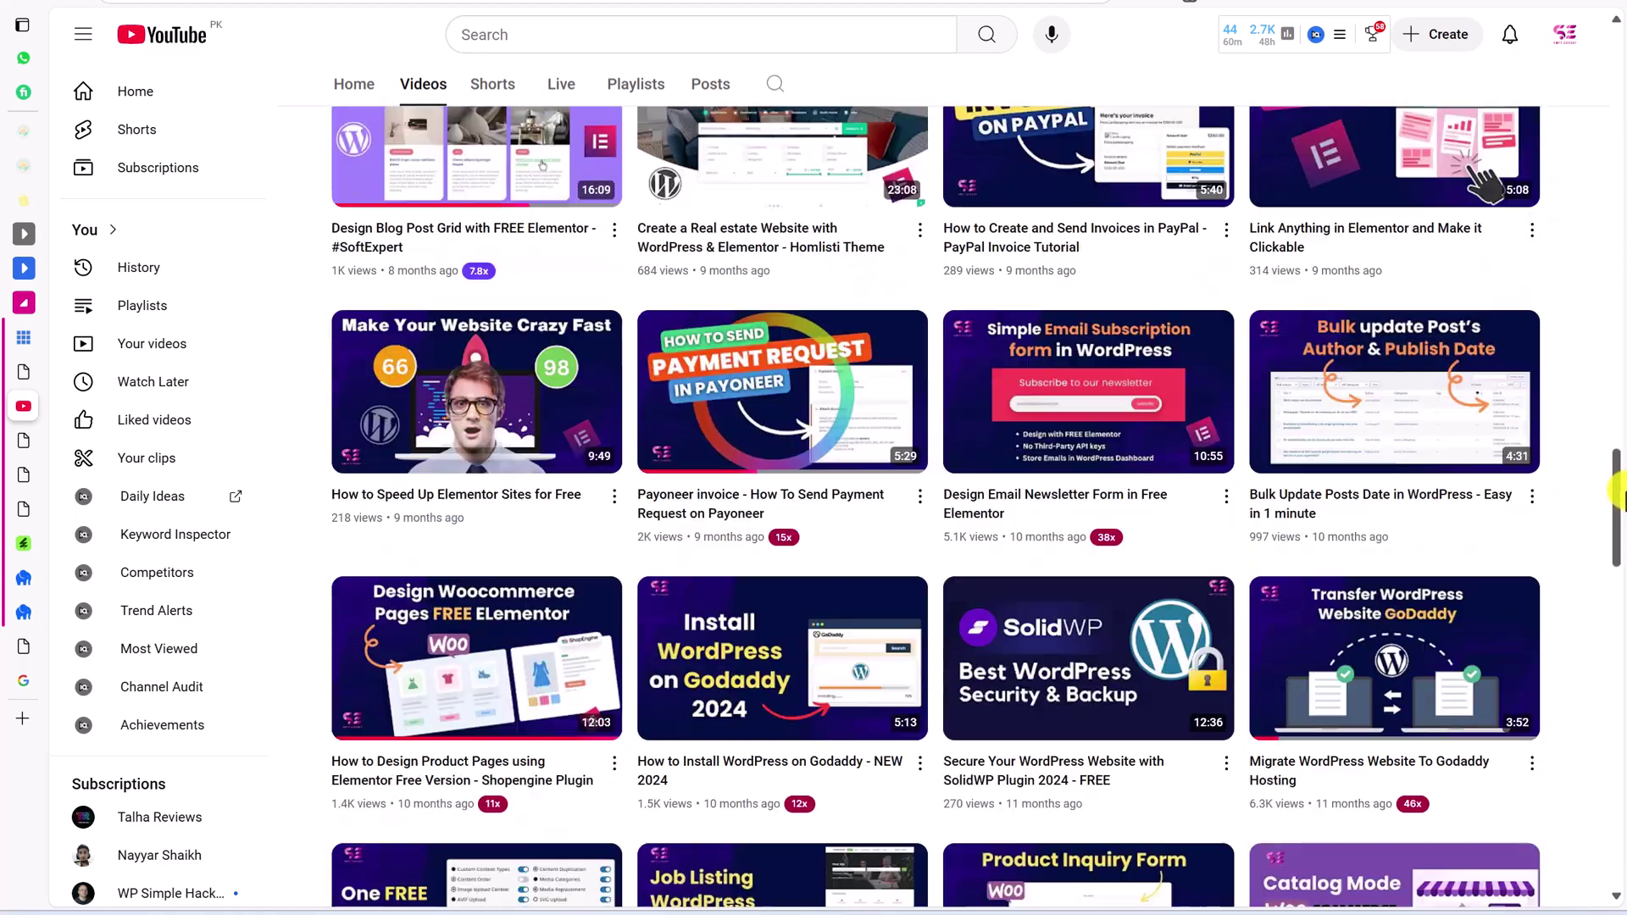